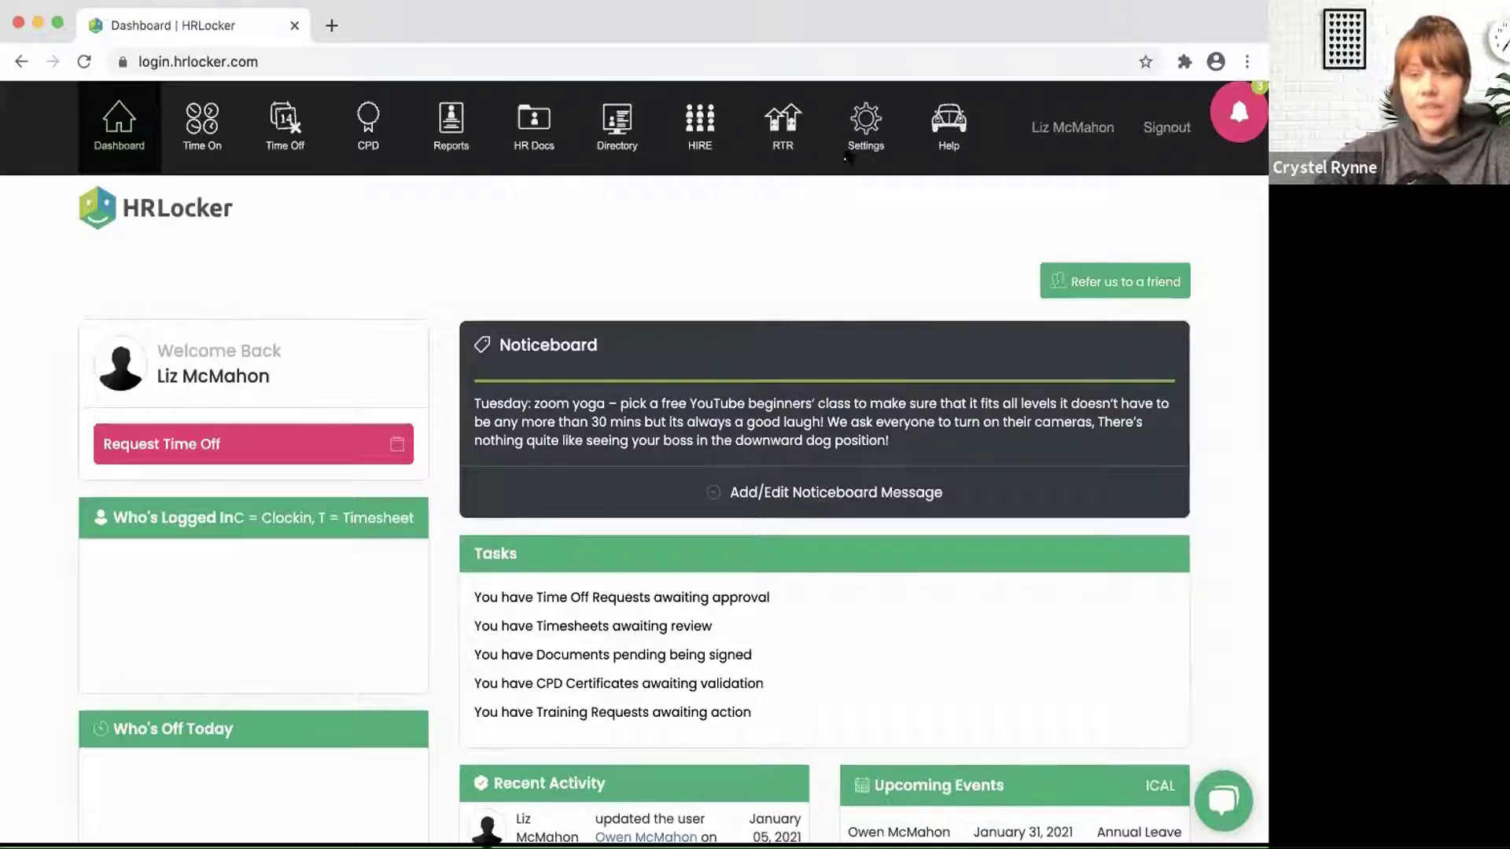
Step: Open the company's list of offices in the settings and look through it
{"action": "left_click", "coordinate": [869, 121]}
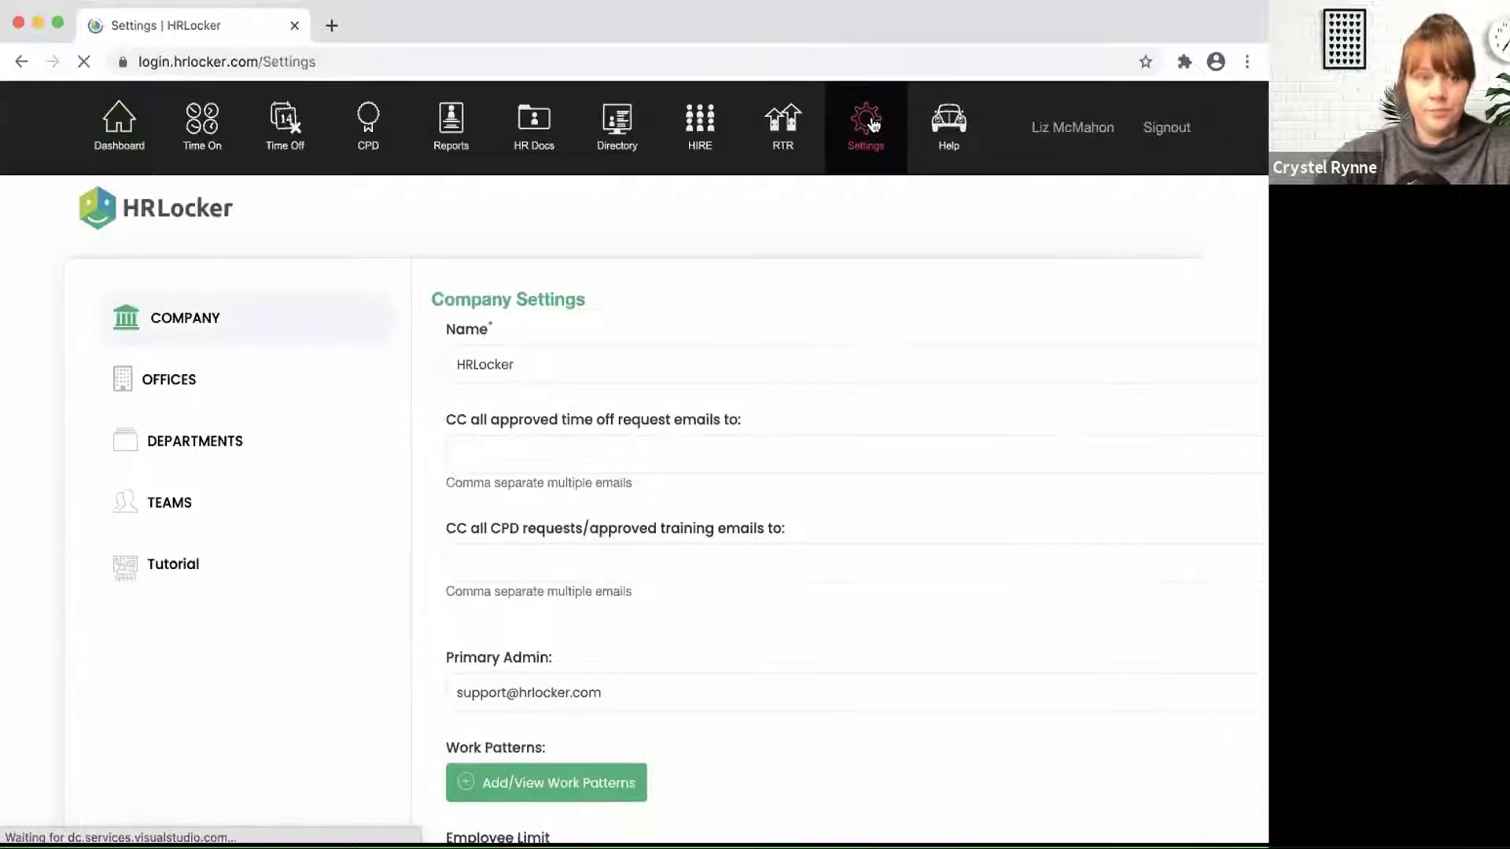
{"action": "left_click", "coordinate": [186, 397]}
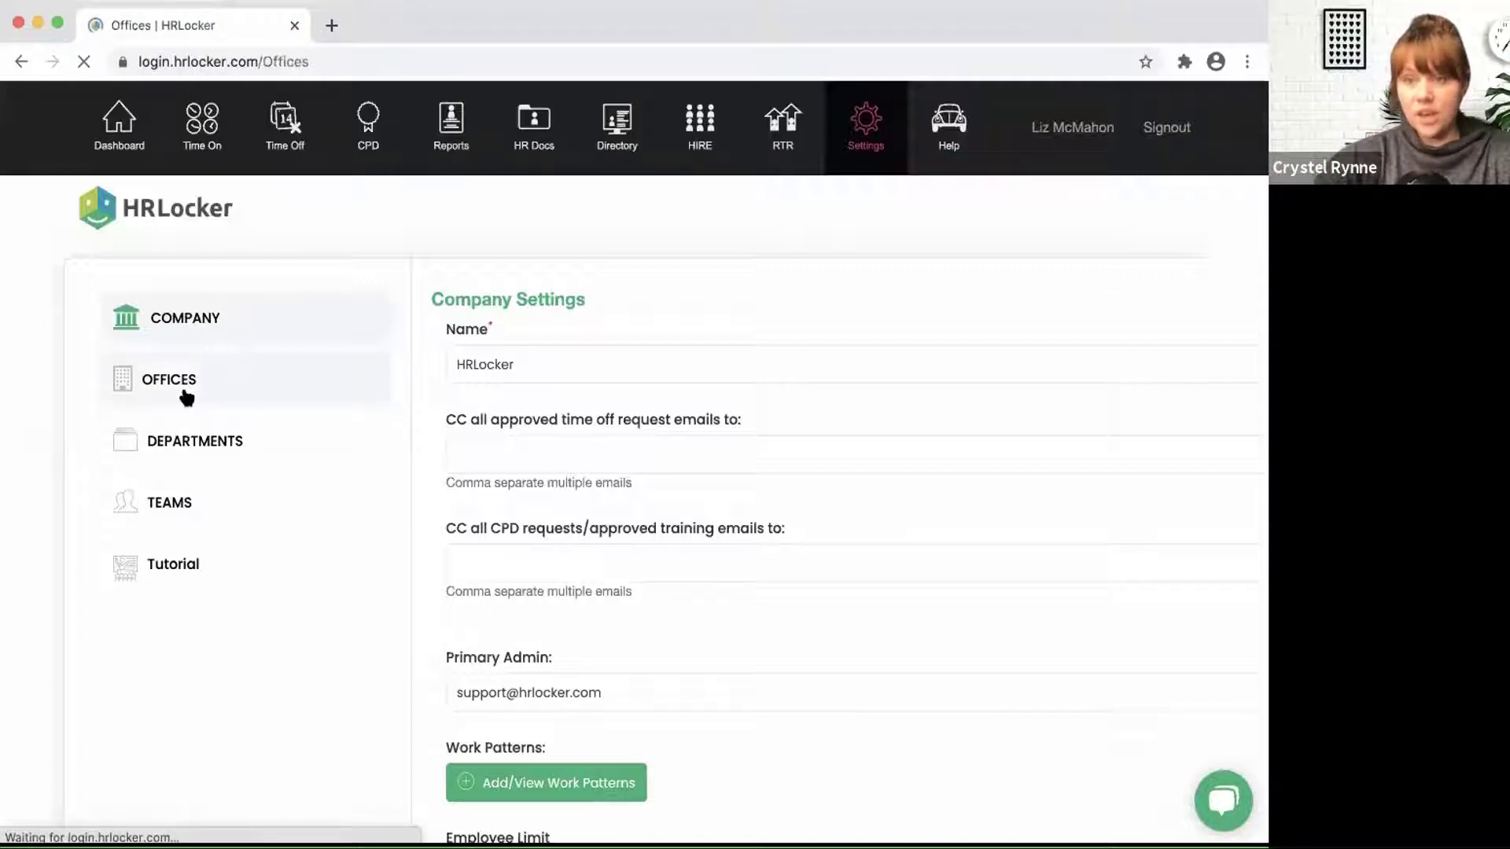
{"action": "scroll", "coordinate": [743, 483], "scroll_direction": "down", "scroll_amount": 1}
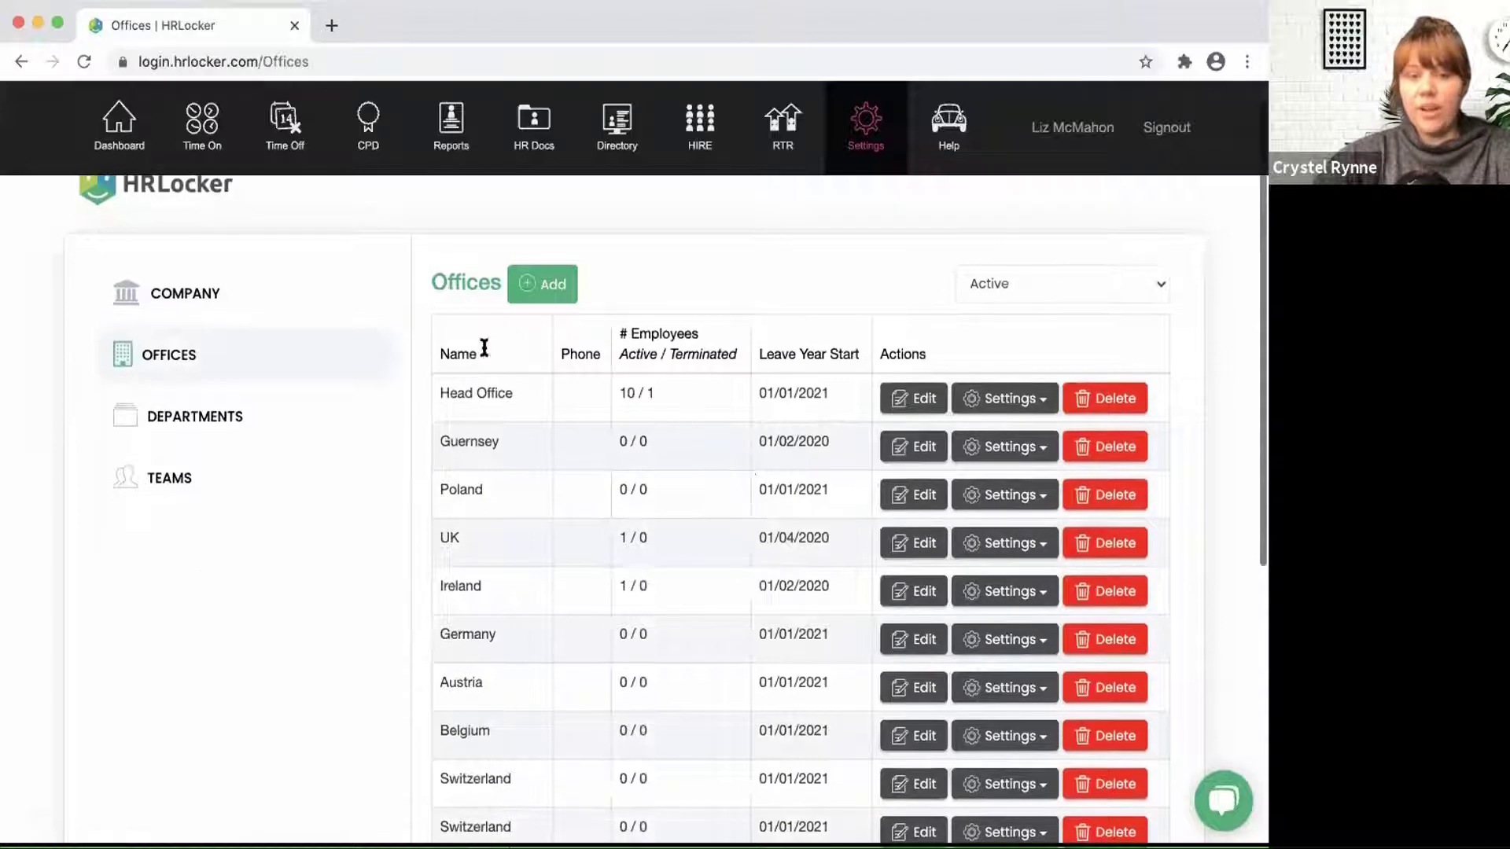
{"action": "scroll", "coordinate": [491, 681], "scroll_direction": "down", "scroll_amount": 3}
{"action": "scroll", "coordinate": [488, 672], "scroll_direction": "down", "scroll_amount": 3}
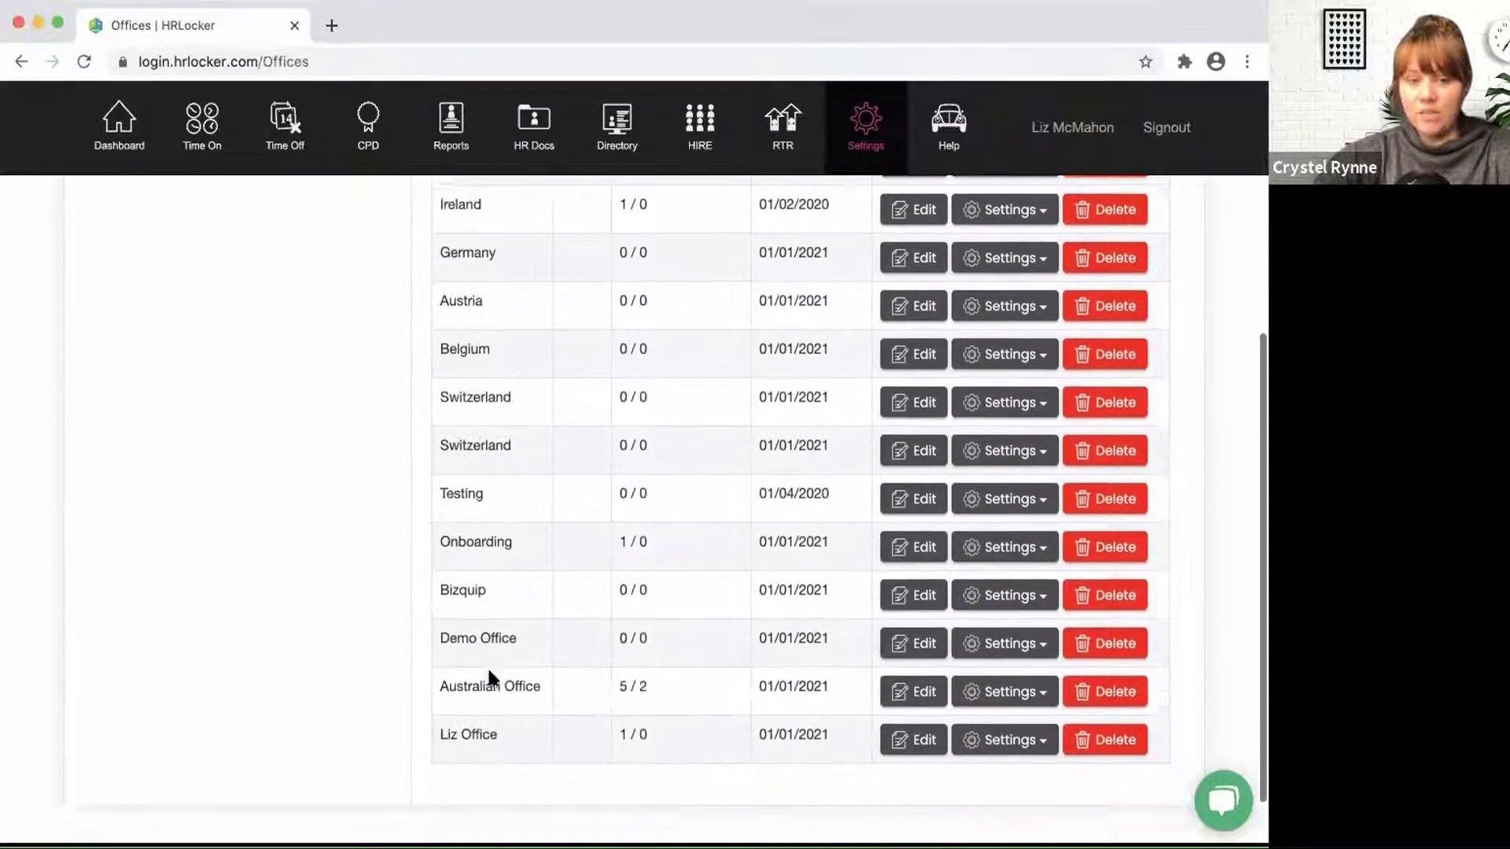
{"action": "scroll", "coordinate": [488, 673], "scroll_direction": "up", "scroll_amount": 6}
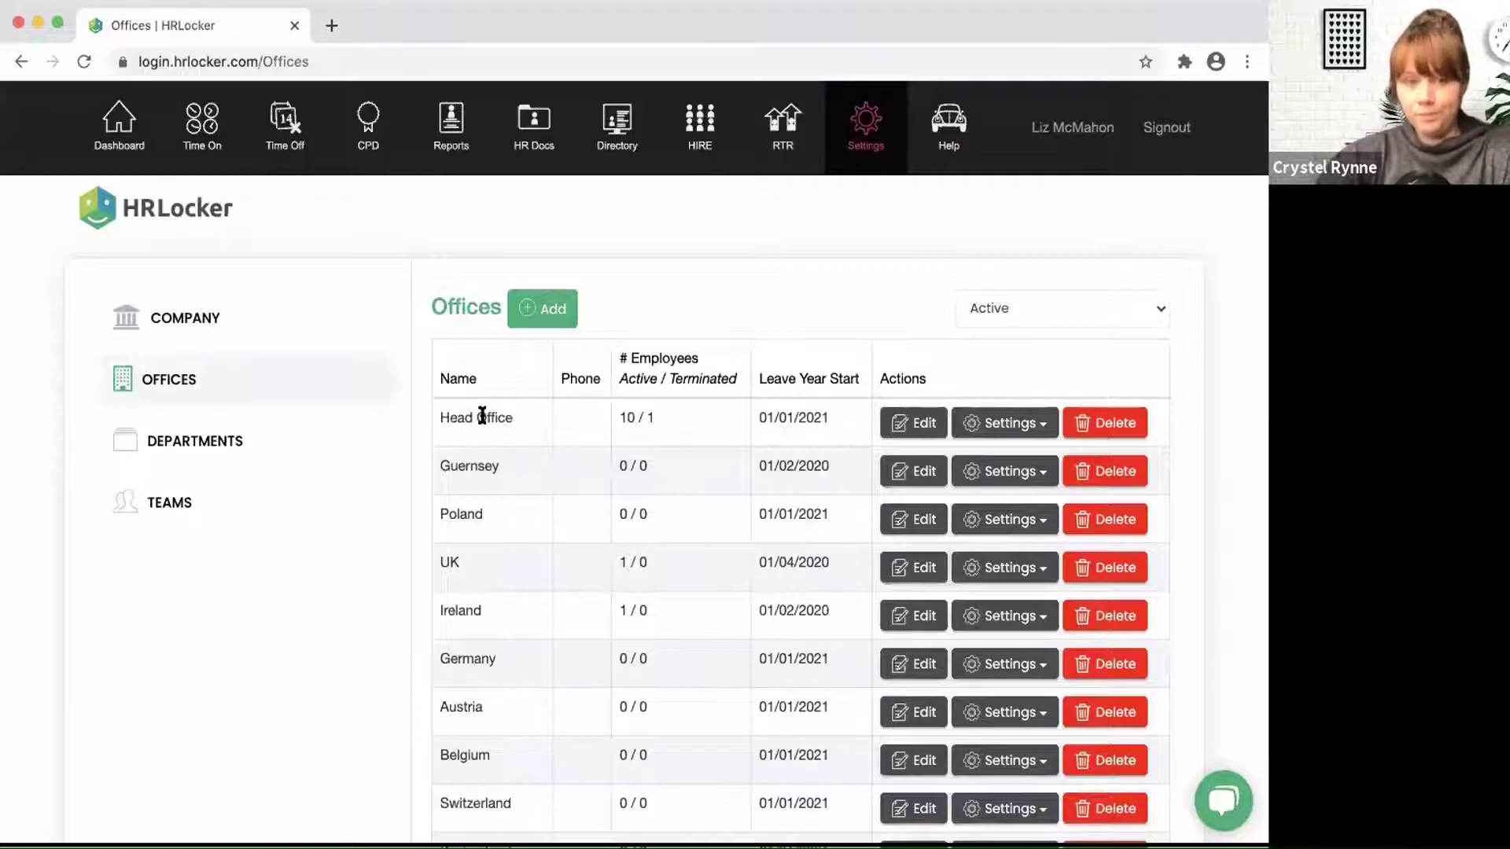
Step: Open the Time Off settings of the Head Office
{"action": "left_click_drag", "start_coordinate": [438, 417], "coordinate": [725, 431]}
{"action": "left_click", "coordinate": [765, 420]}
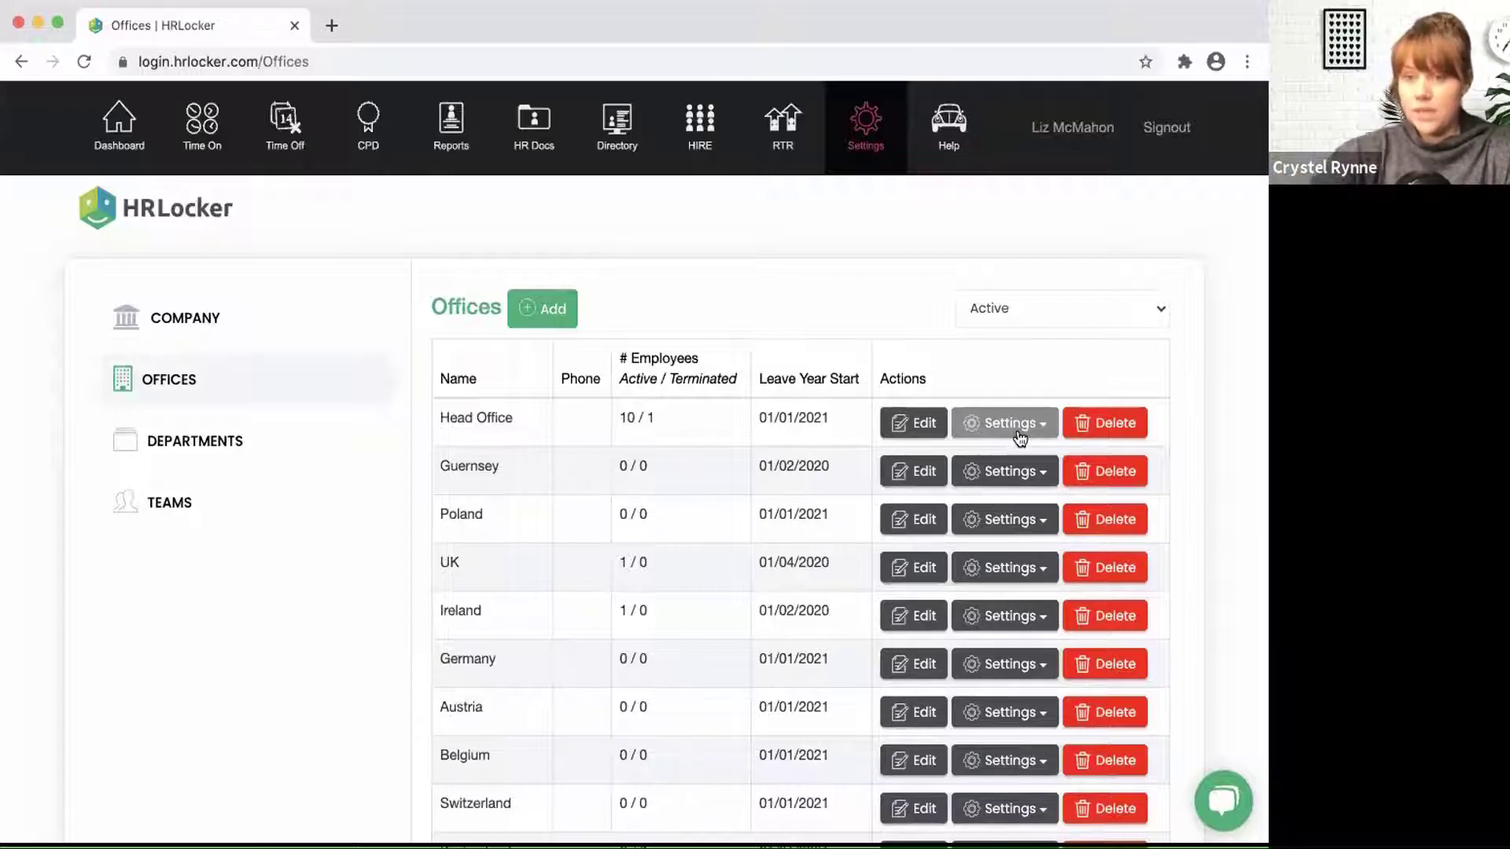
{"action": "left_click", "coordinate": [1019, 436]}
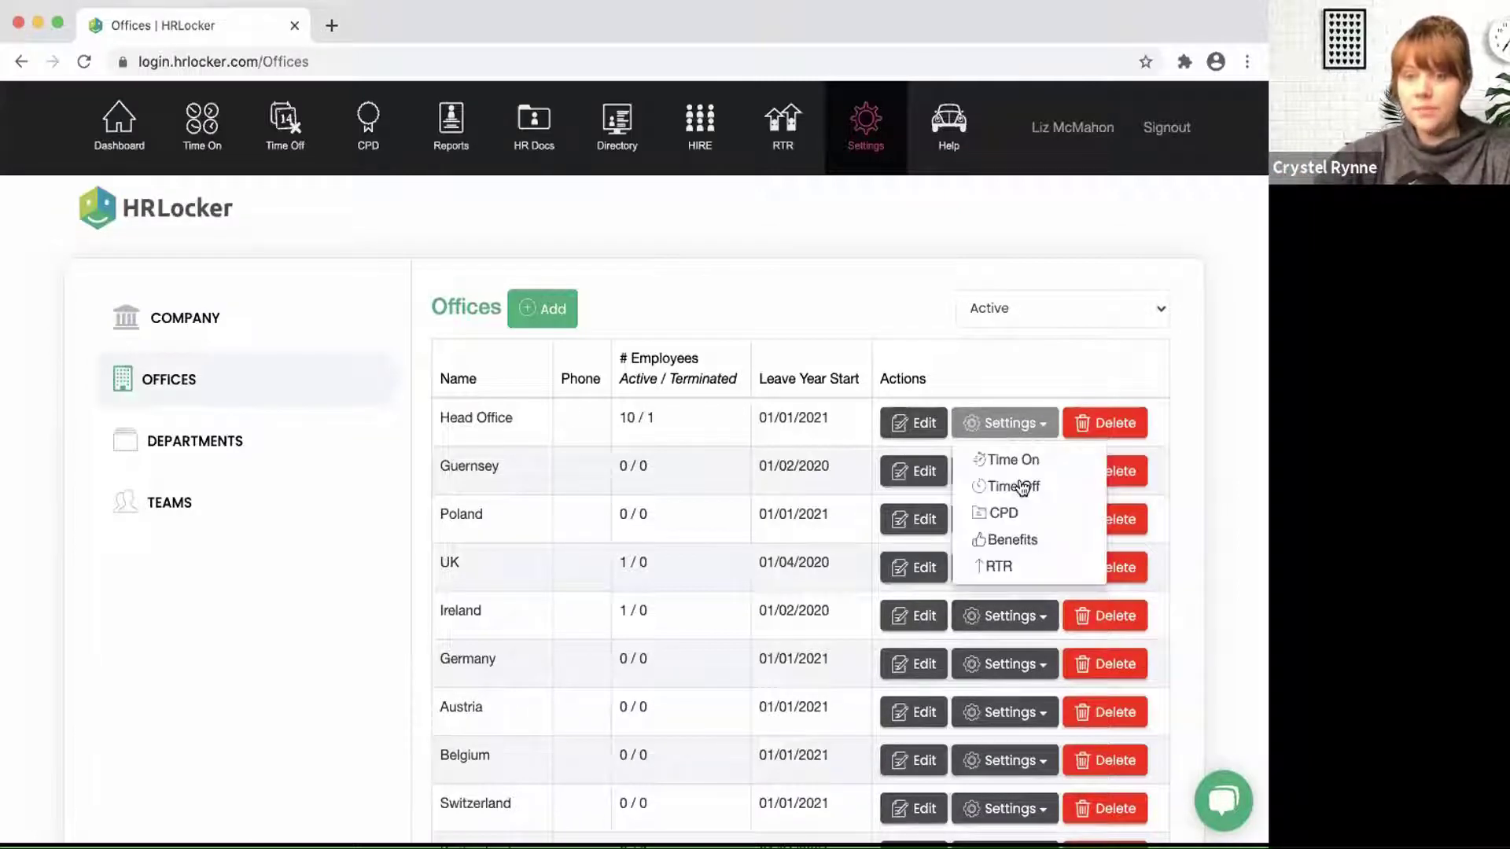
{"action": "left_click", "coordinate": [1020, 488]}
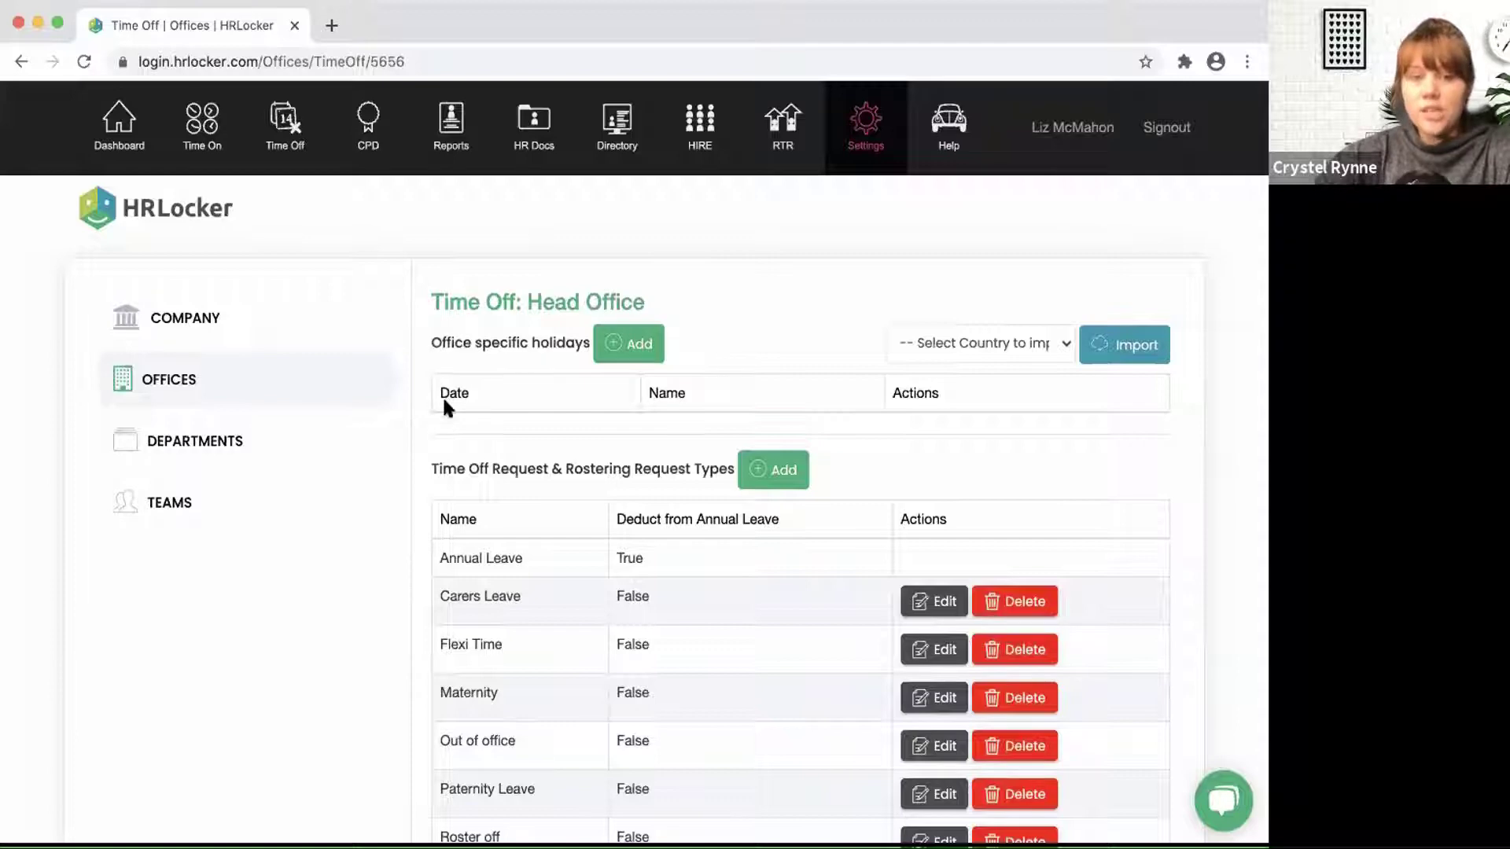
Step: Import the public holidays of IRELAND into the Head Office's office specific holidays
{"action": "scroll", "coordinate": [442, 394], "scroll_direction": "down", "scroll_amount": 1}
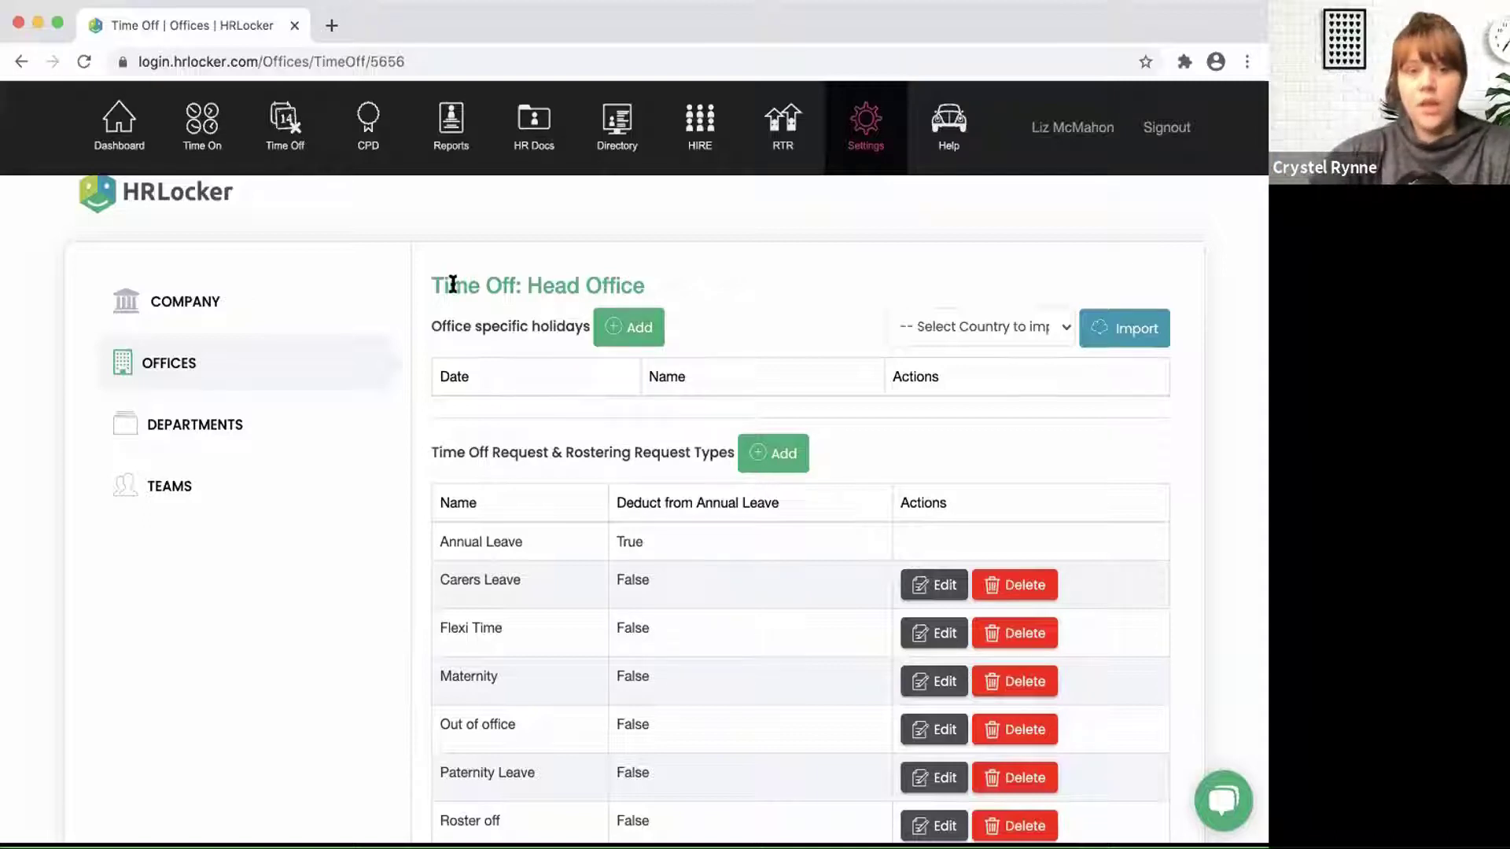
{"action": "left_click", "coordinate": [995, 331]}
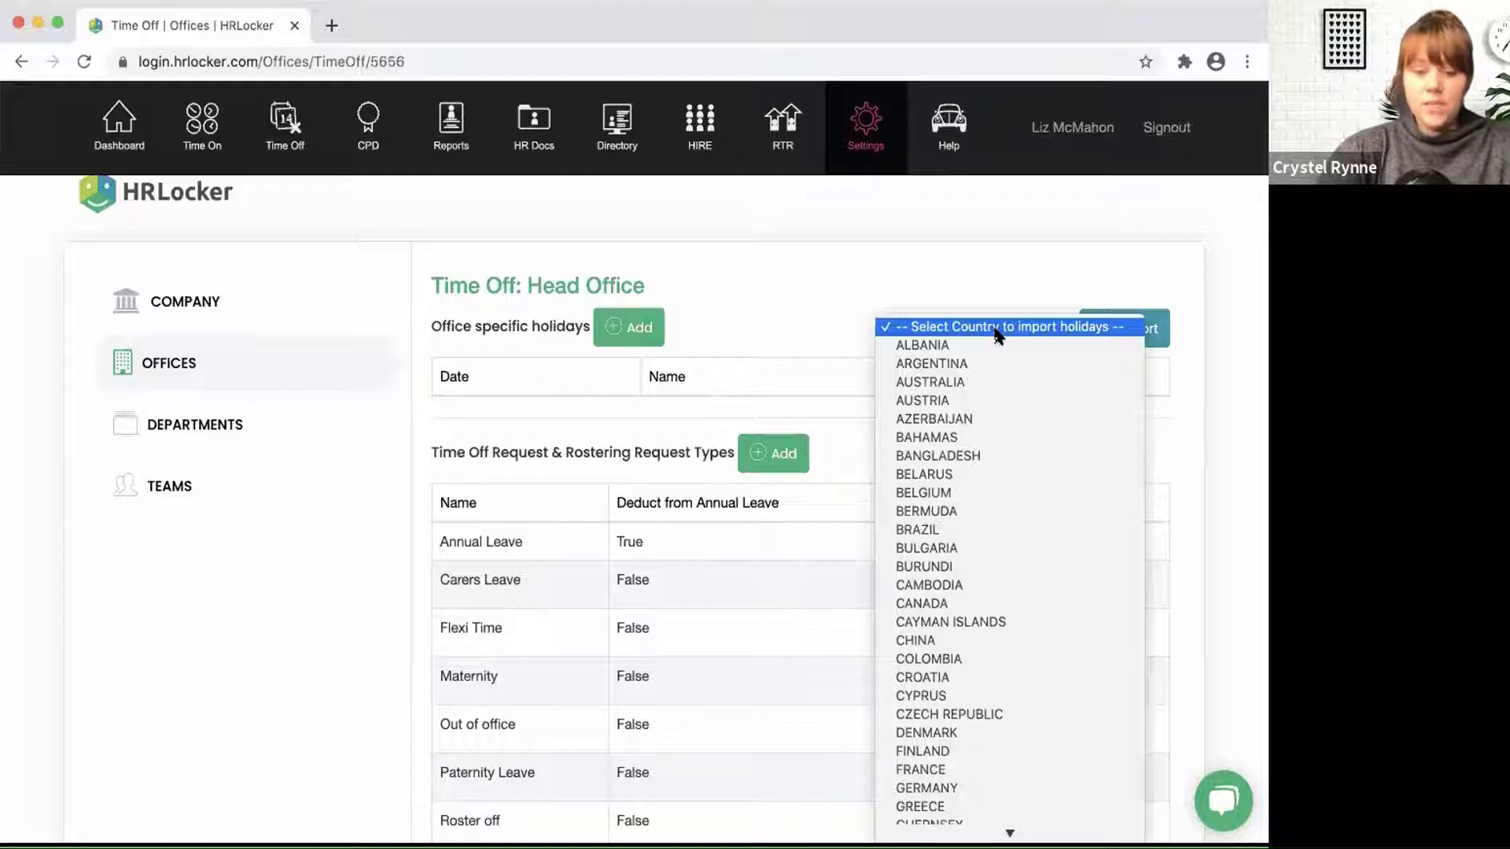
{"action": "scroll", "coordinate": [995, 335], "scroll_direction": "down", "scroll_amount": 10}
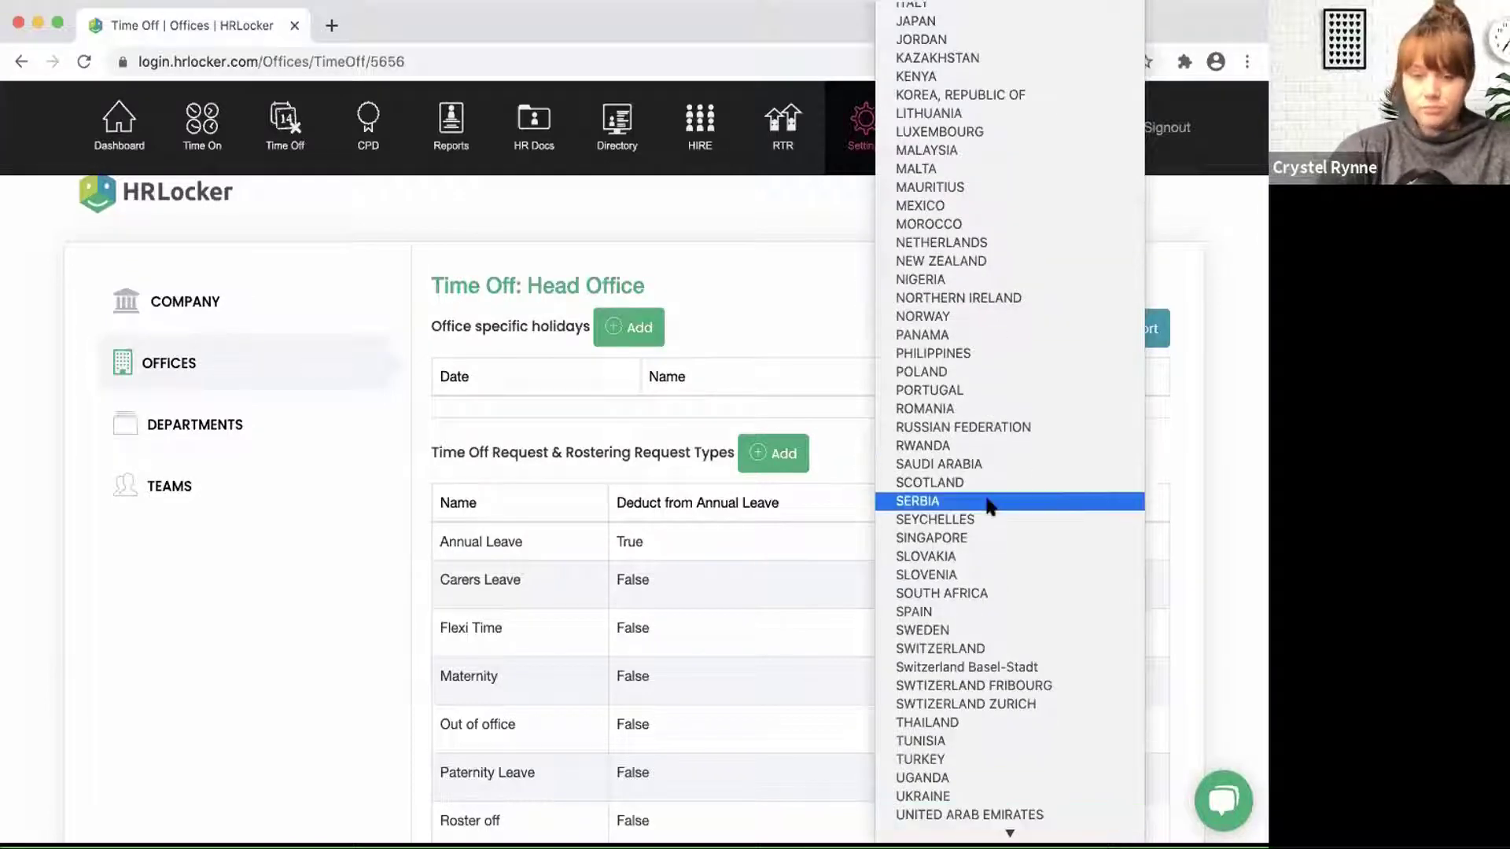
{"action": "scroll", "coordinate": [987, 503], "scroll_direction": "up", "scroll_amount": 5}
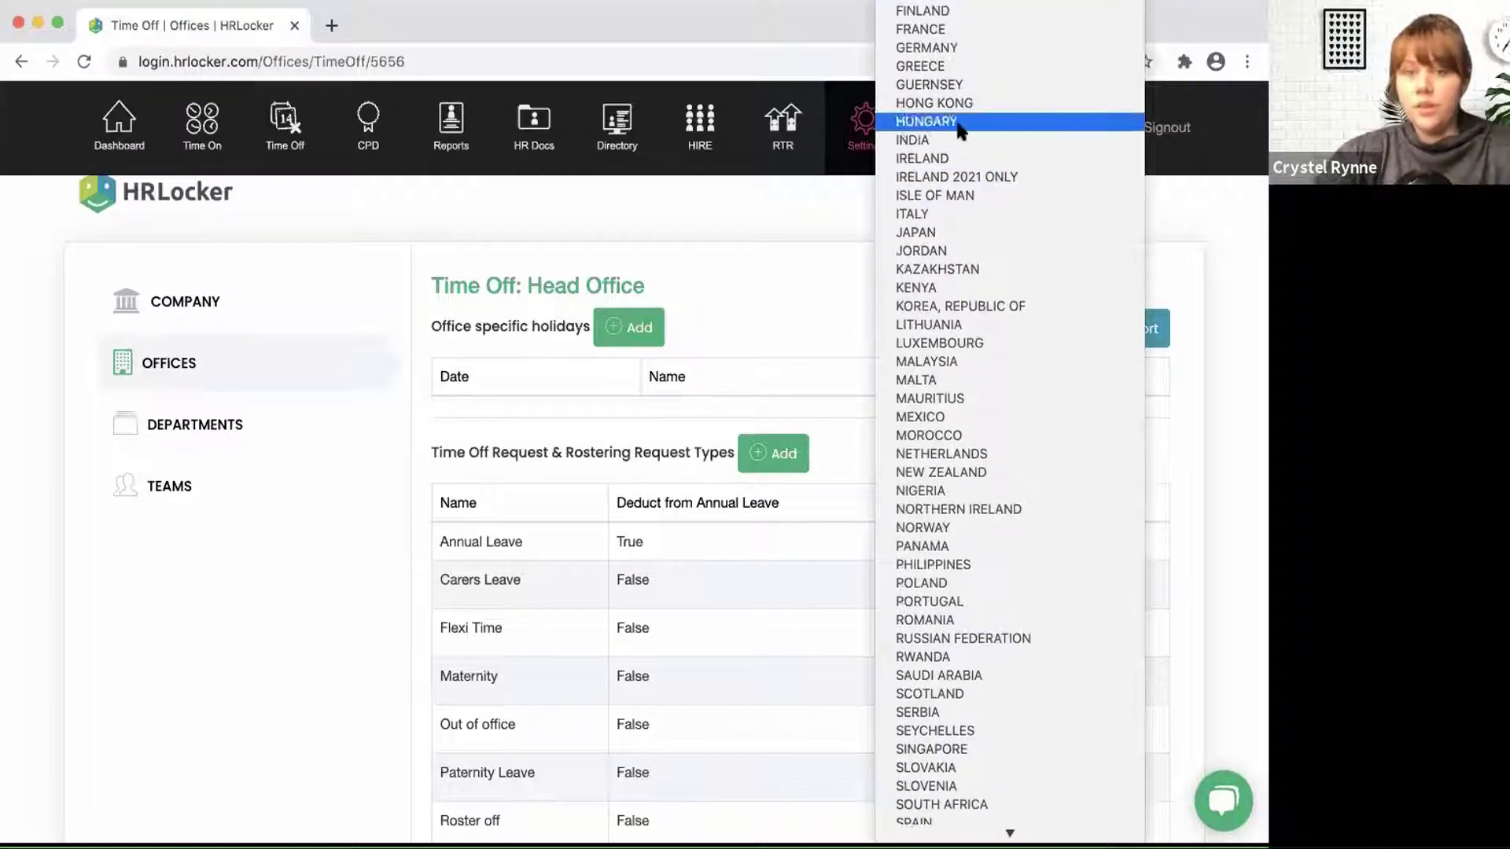
{"action": "left_click", "coordinate": [940, 159]}
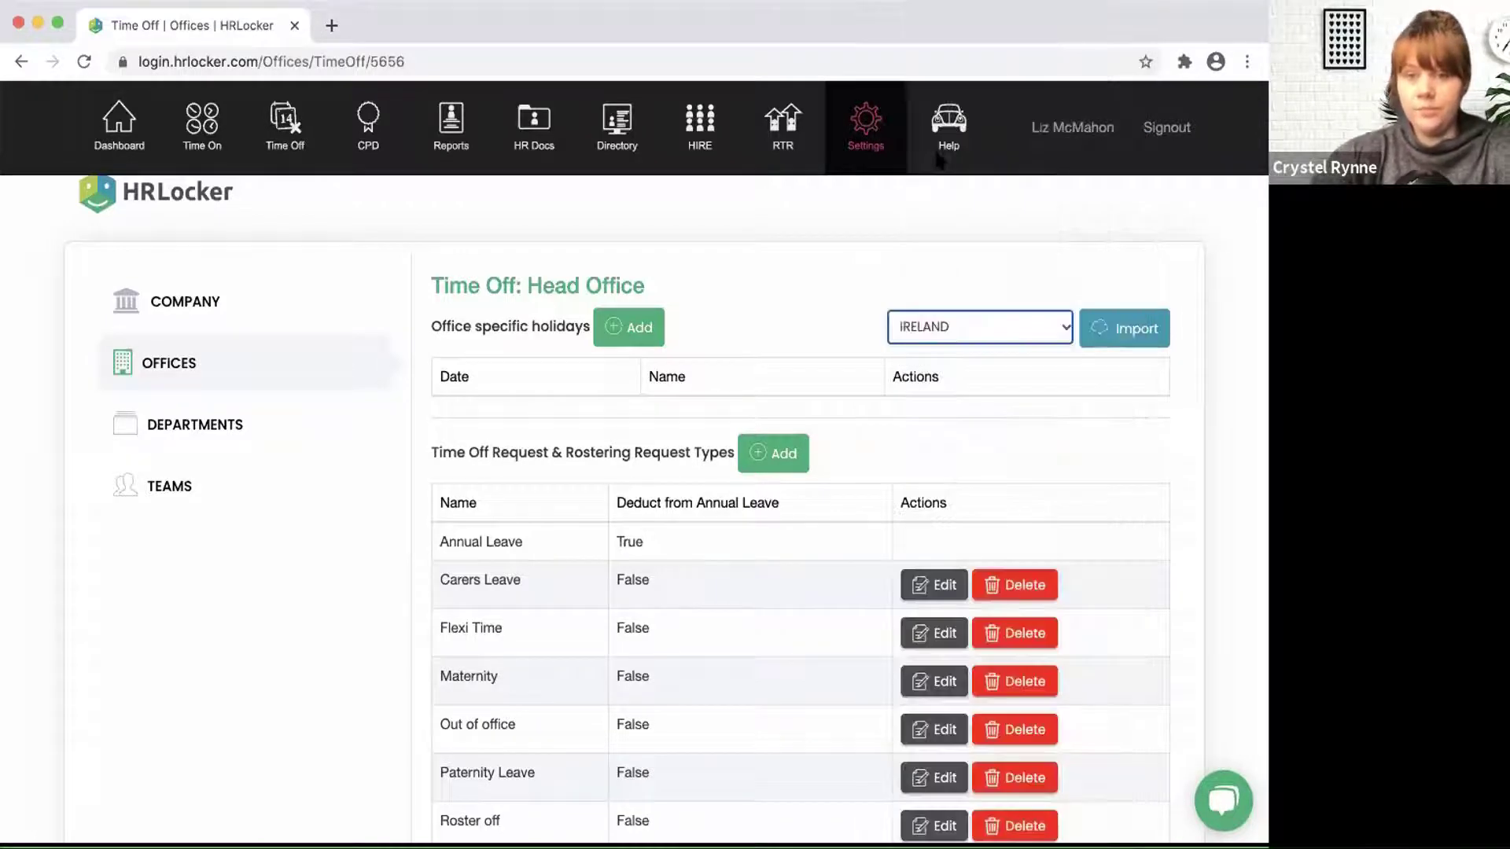
{"action": "left_click", "coordinate": [1105, 335]}
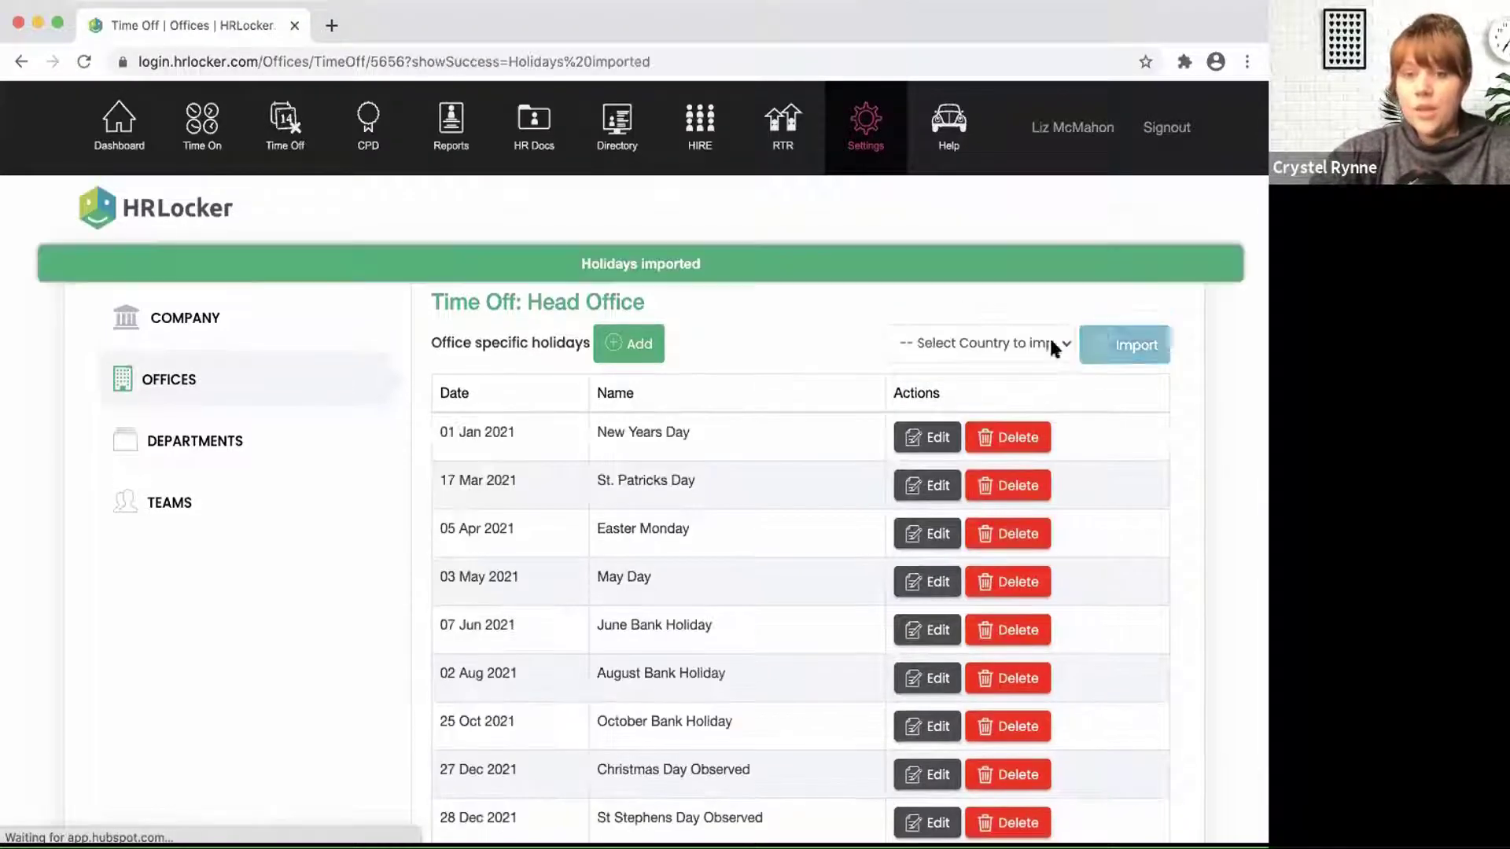
Step: Look through the countries available for holiday import and review the imported holidays without importing another set
{"action": "left_click", "coordinate": [992, 340]}
{"action": "scroll", "coordinate": [1003, 569], "scroll_direction": "down", "scroll_amount": 10}
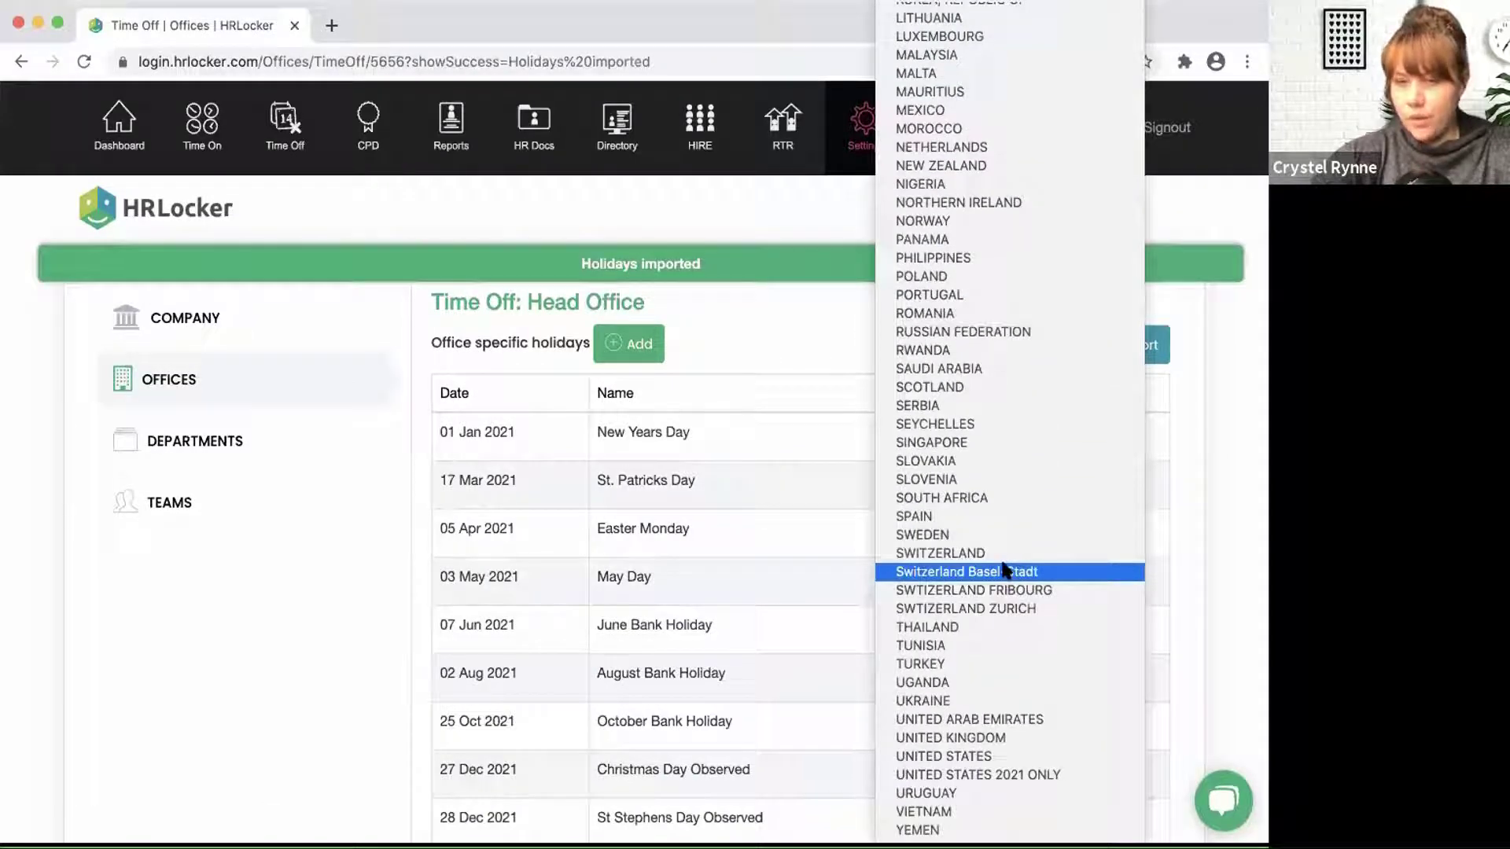
{"action": "scroll", "coordinate": [1004, 569], "scroll_direction": "up", "scroll_amount": 10}
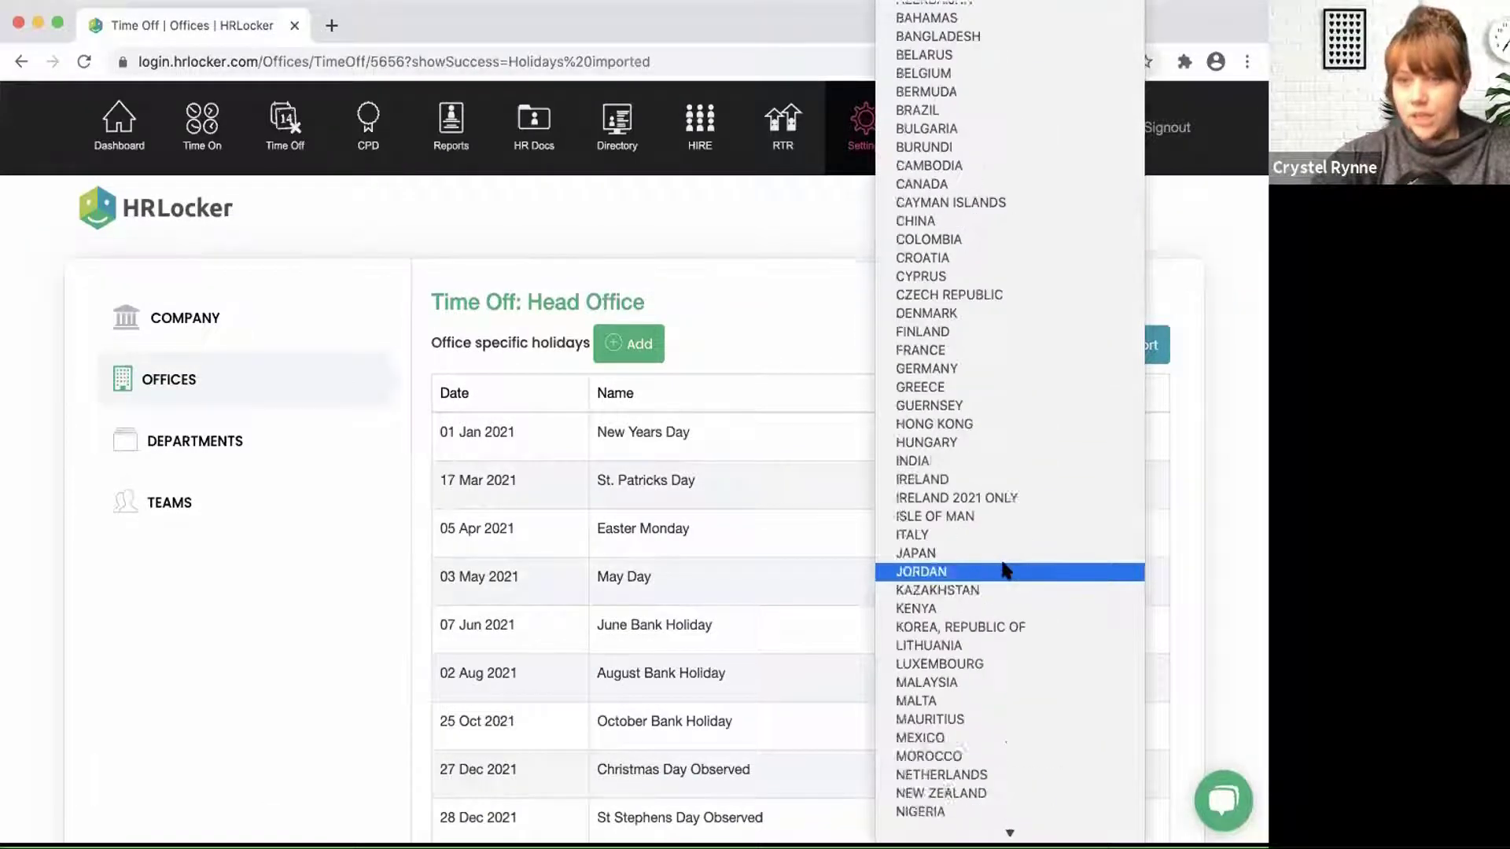
{"action": "left_click", "coordinate": [795, 330]}
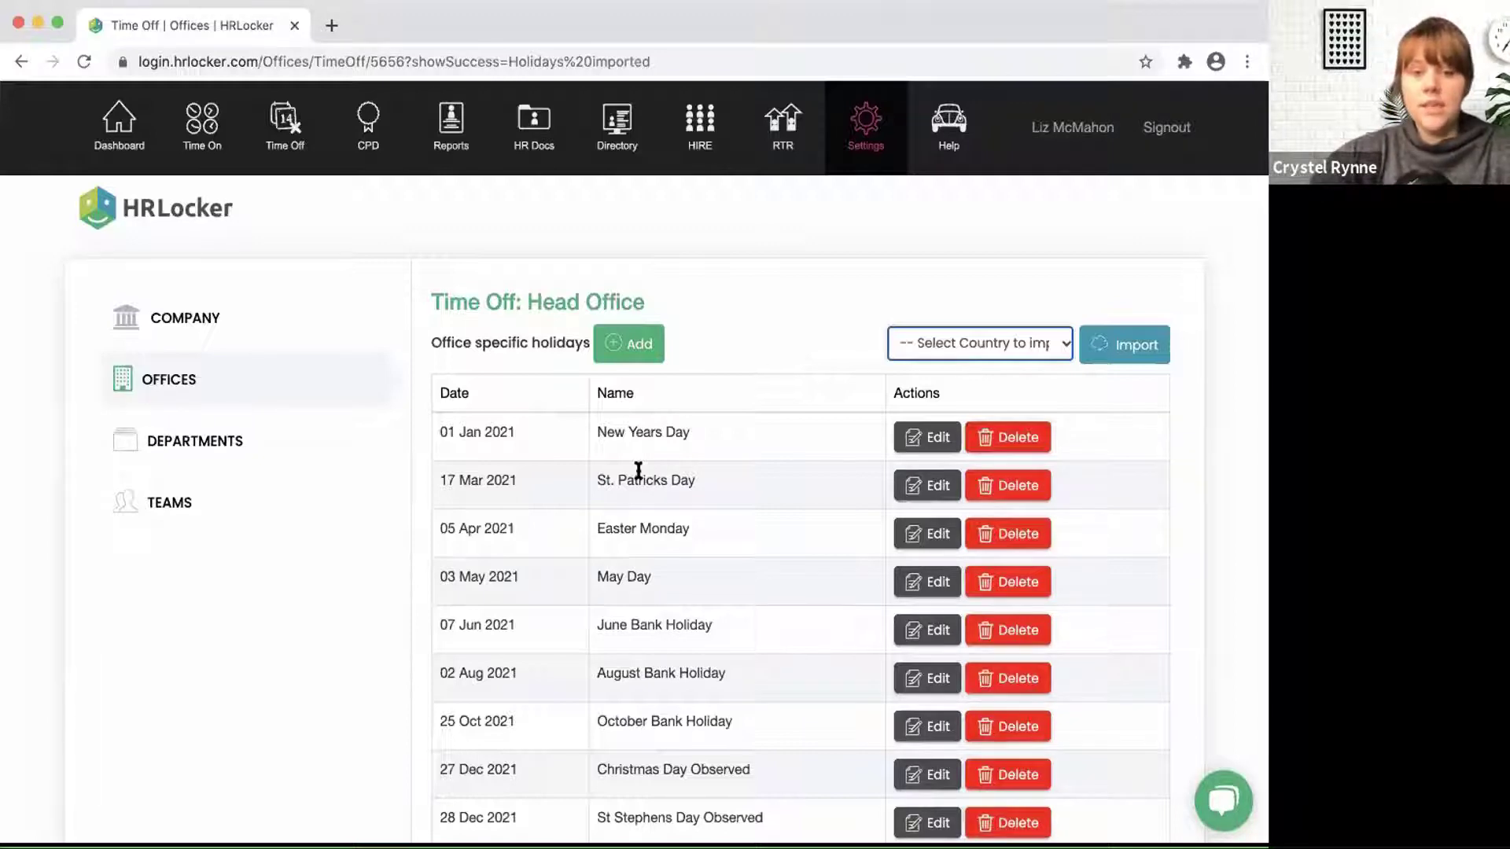
{"action": "scroll", "coordinate": [634, 472], "scroll_direction": "down", "scroll_amount": 1}
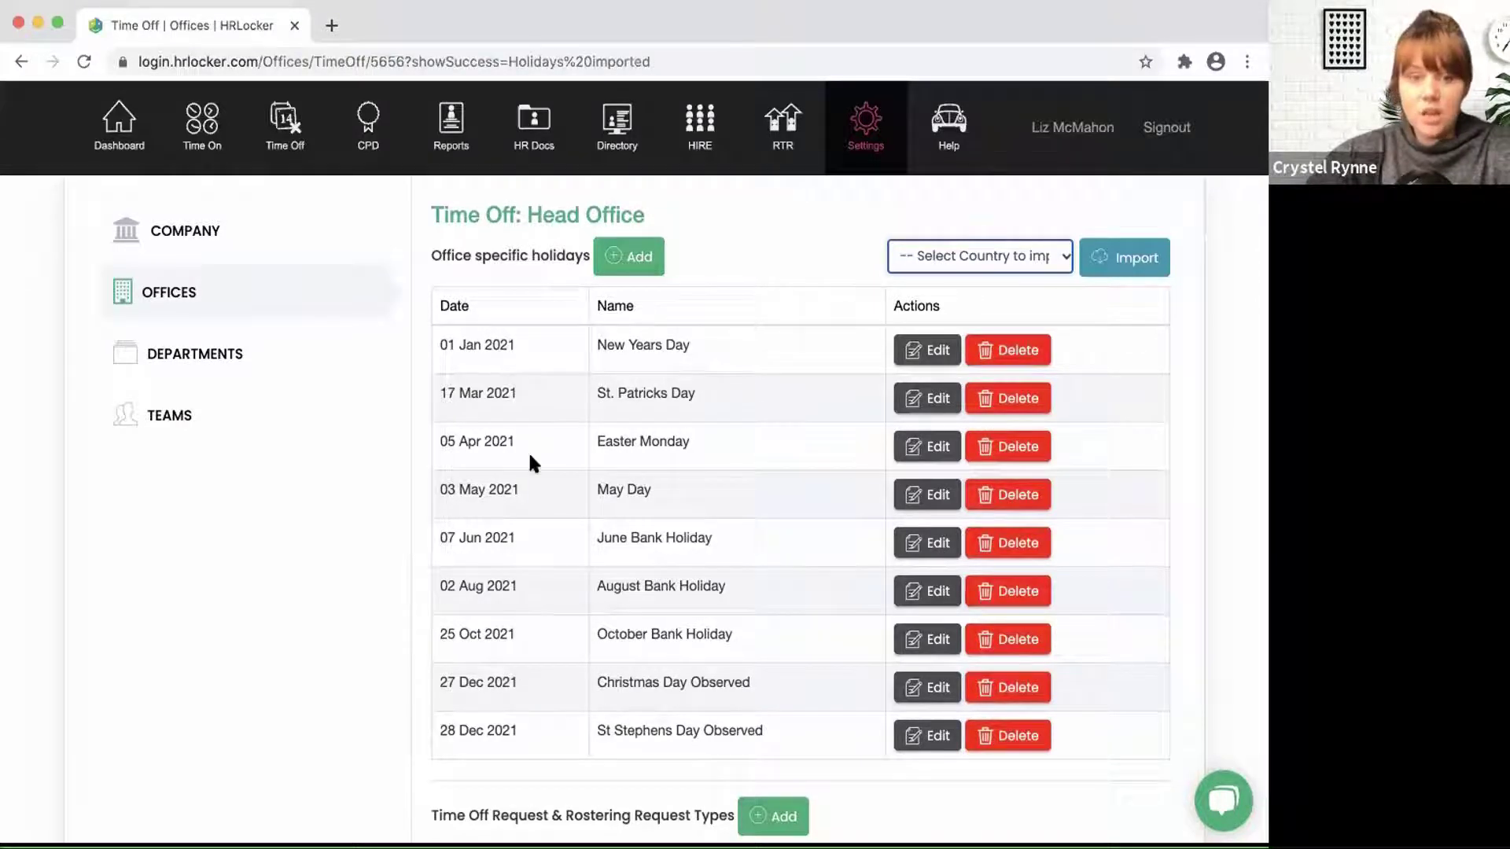
{"action": "left_click", "coordinate": [602, 442]}
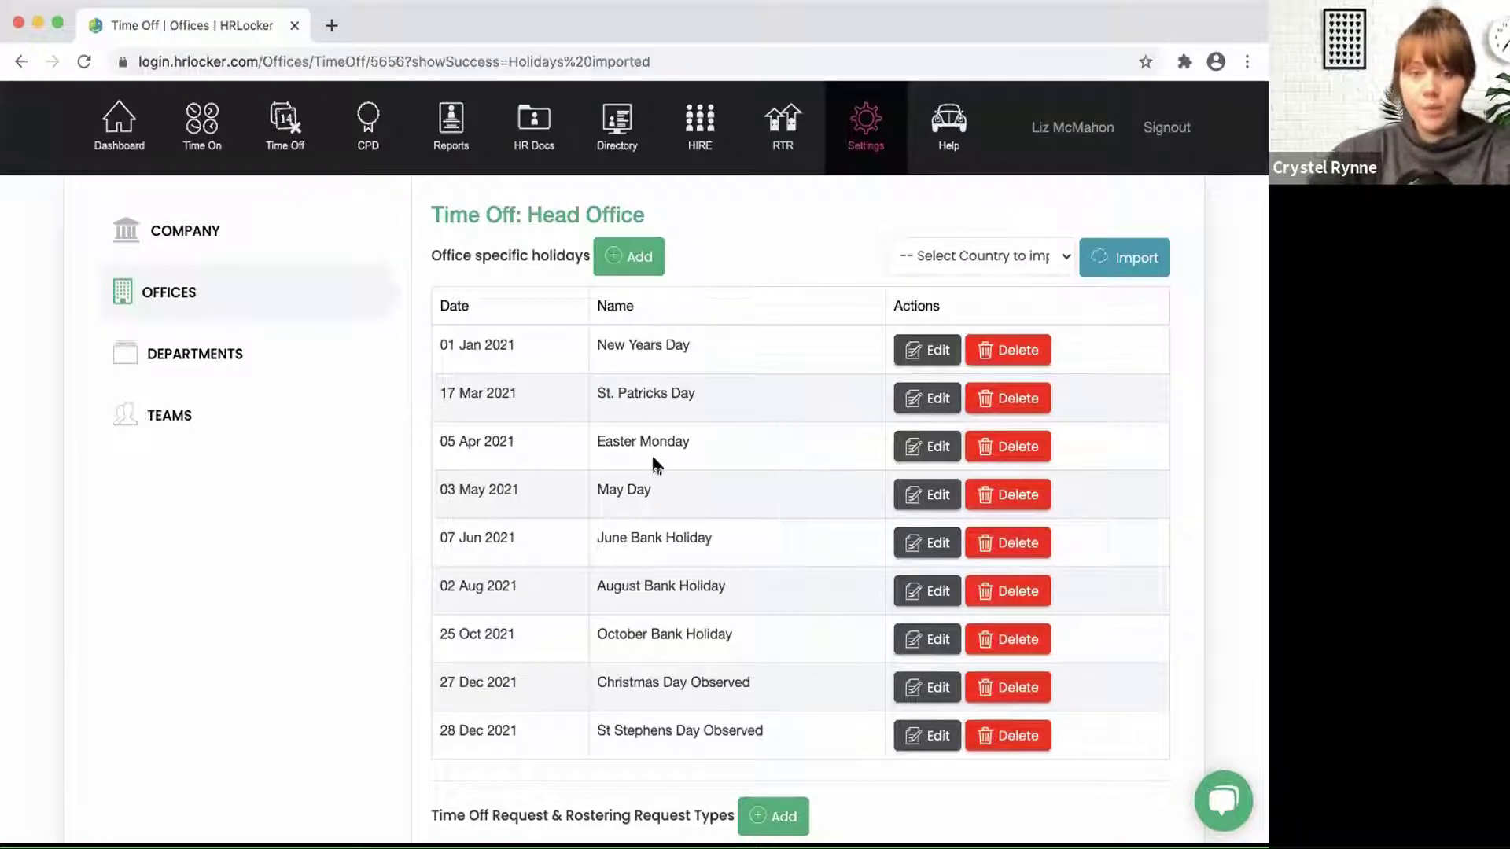
Step: Start a new office specific holiday and name it Christmas Eve
{"action": "left_click", "coordinate": [627, 264]}
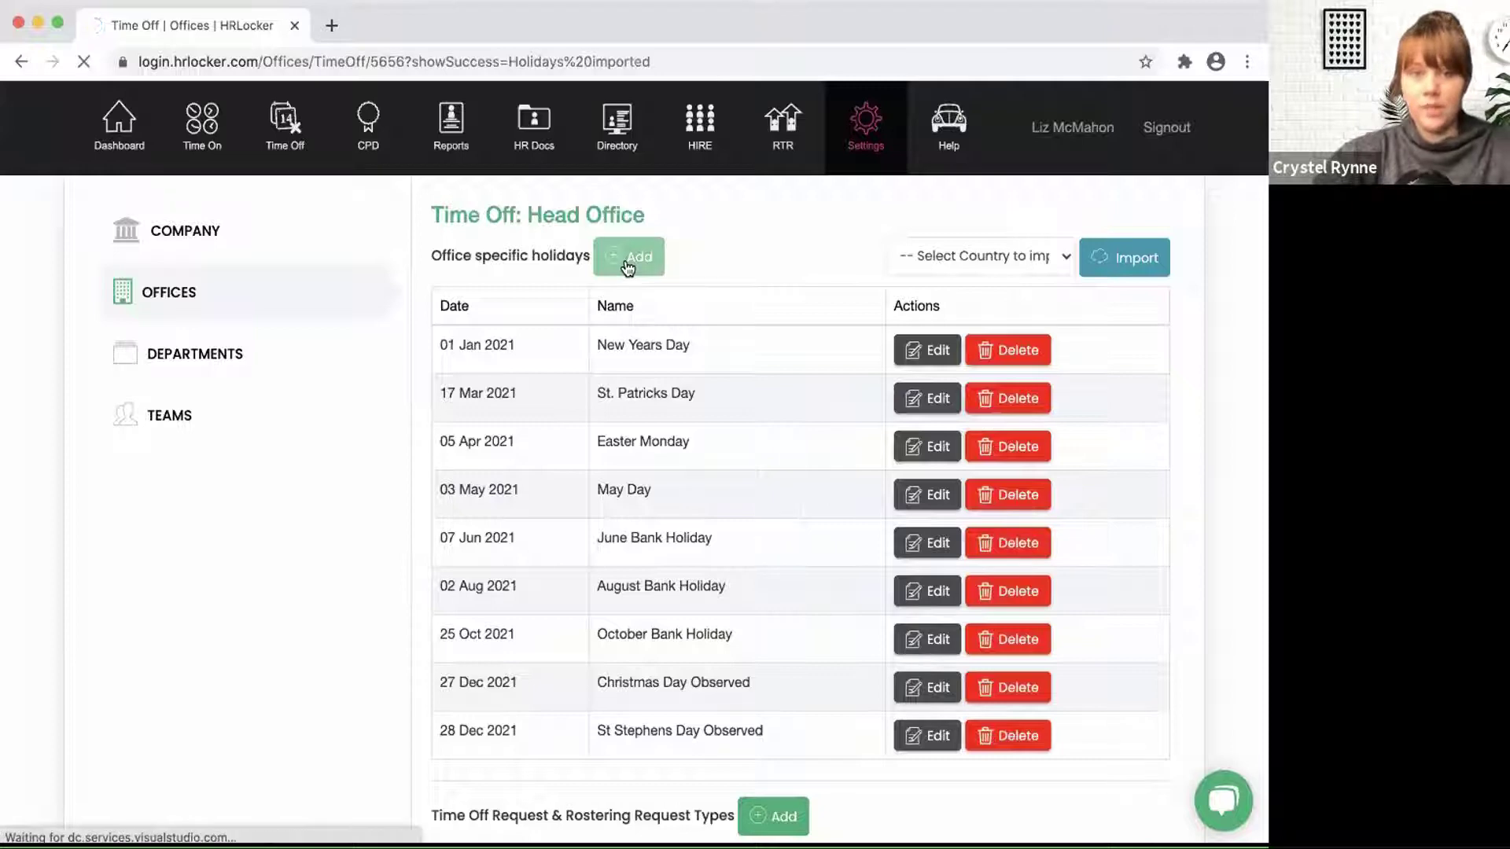
{"action": "left_click", "coordinate": [600, 324]}
{"action": "type", "text": "Ch"}
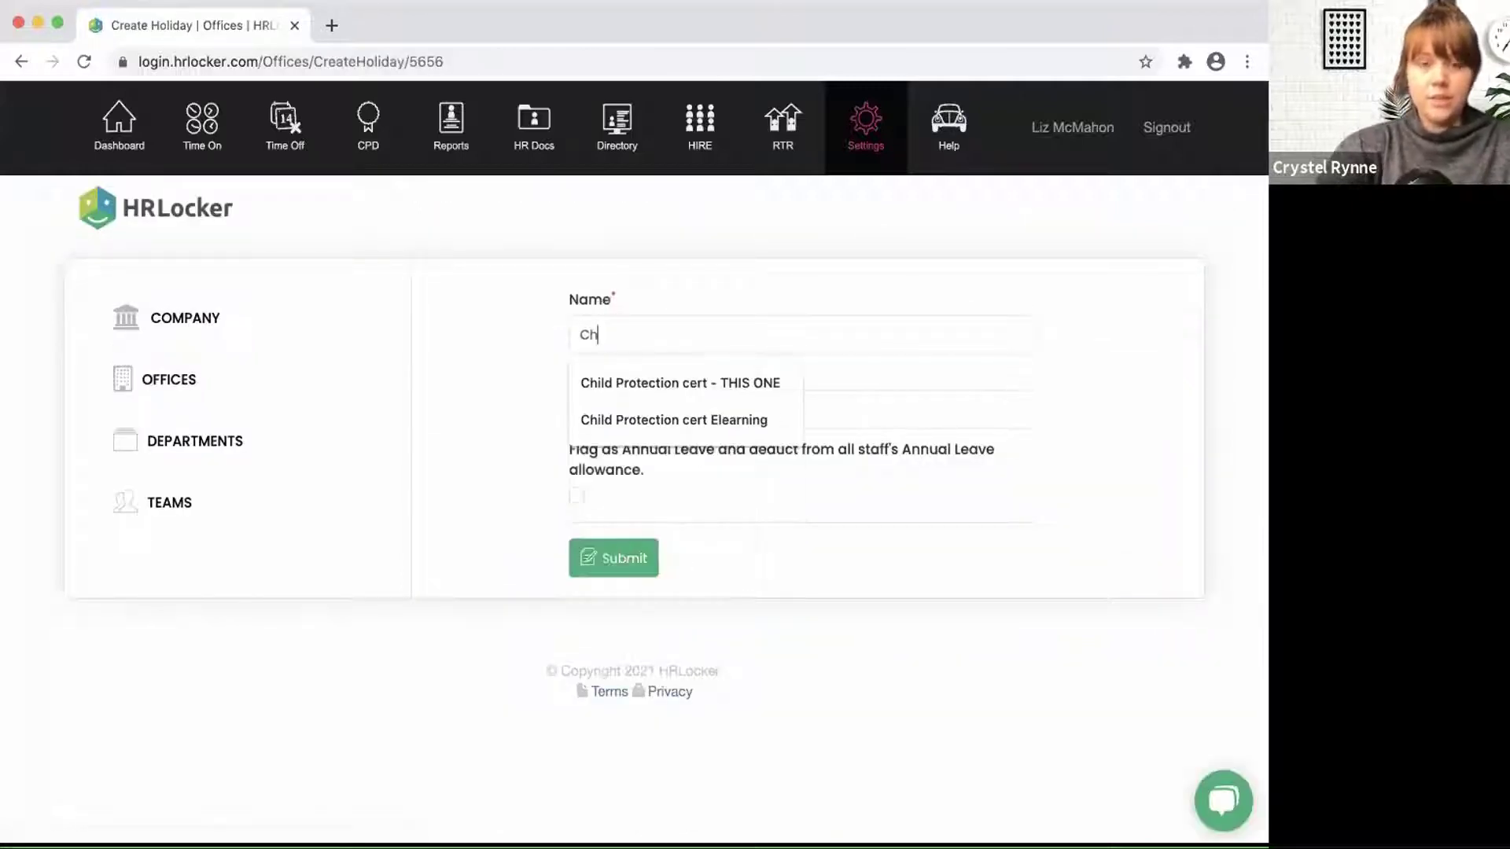
{"action": "type", "text": "ristmas "}
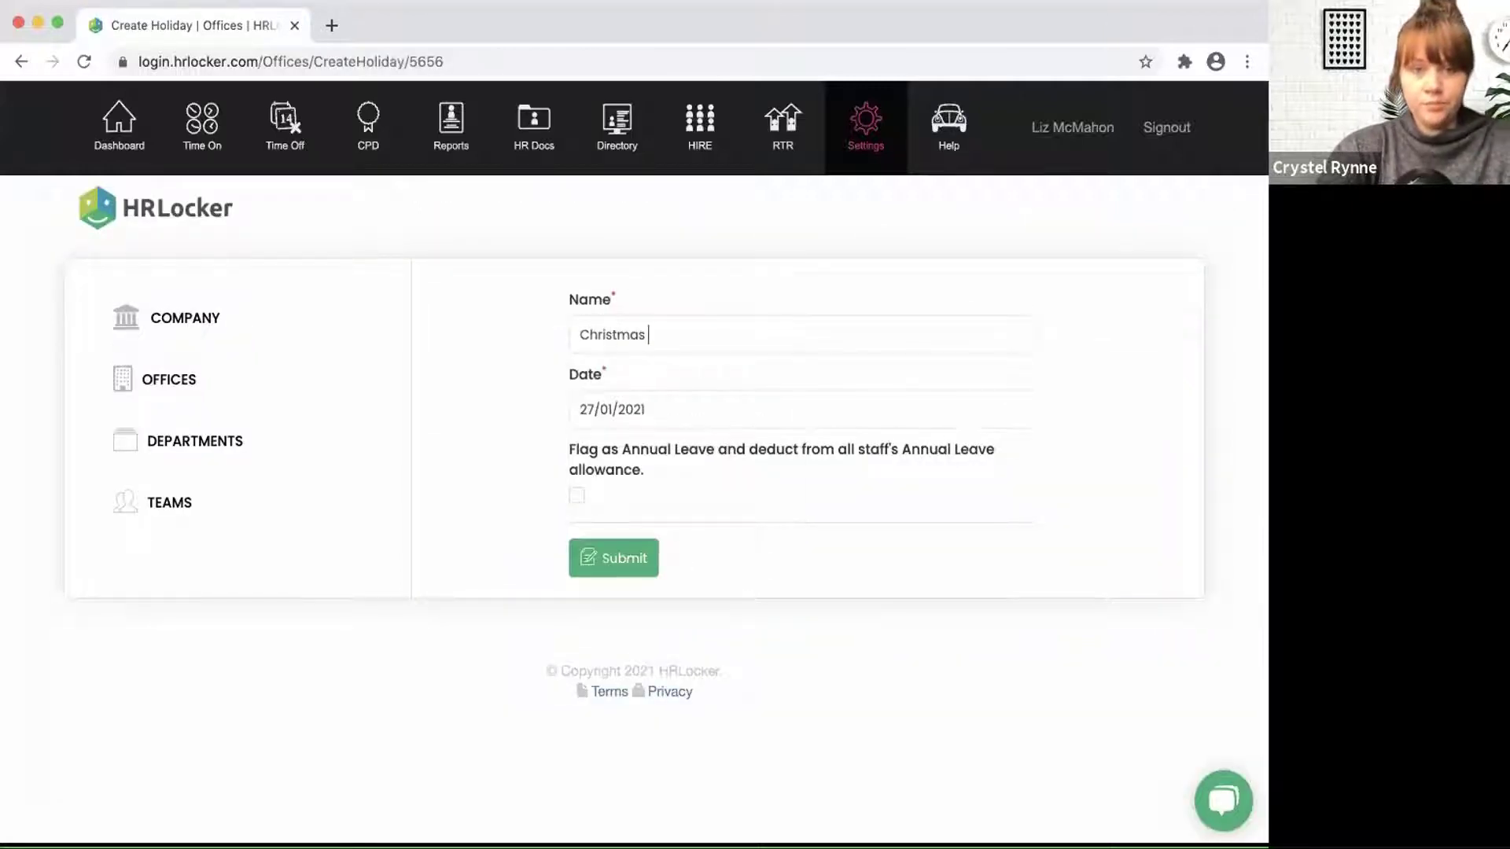
{"action": "type", "text": "Eve"}
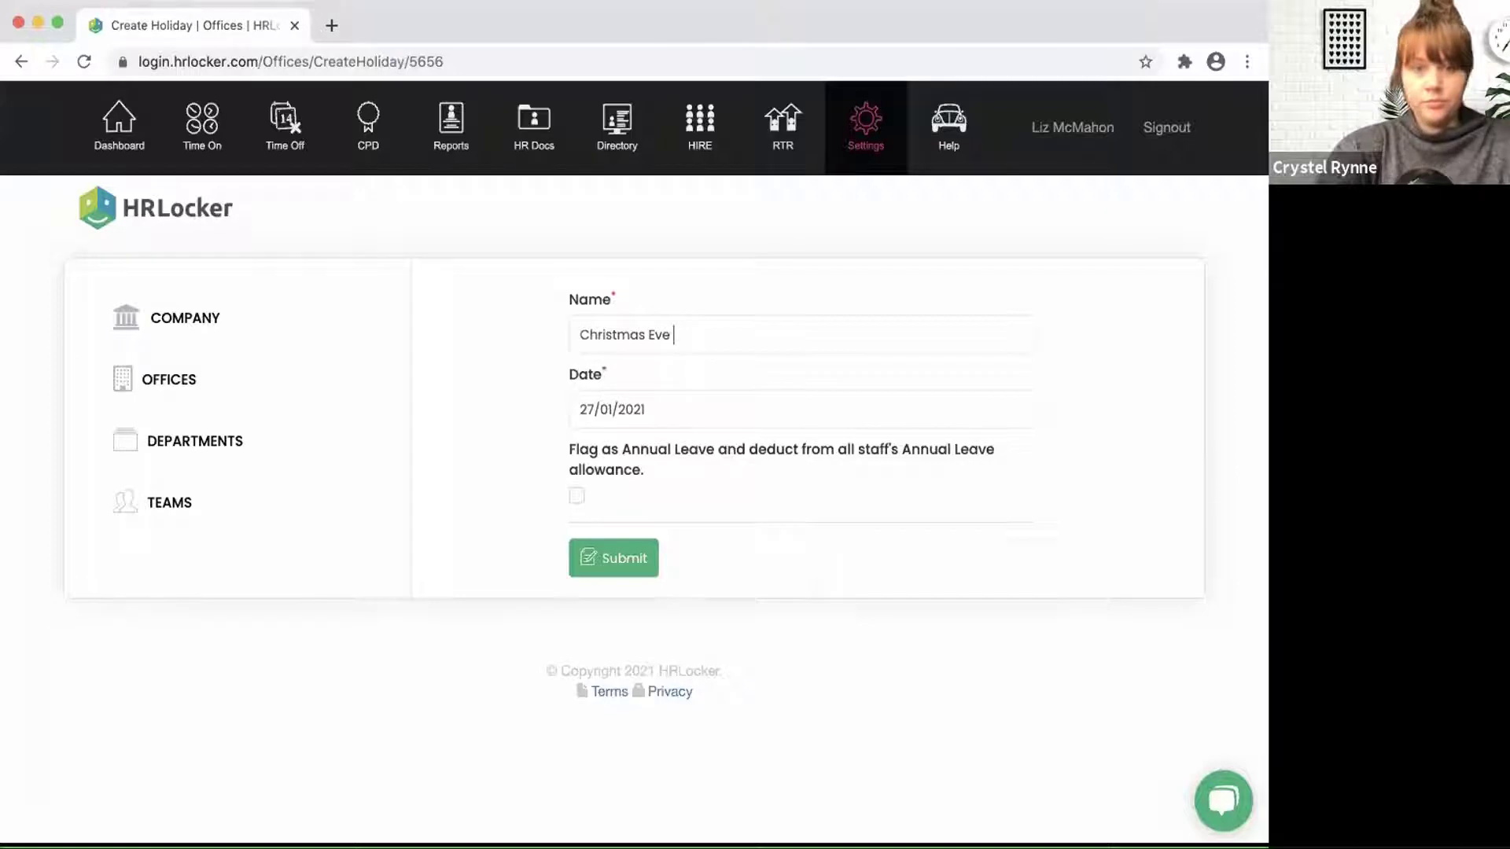
Step: Set the holiday's date to 24/12/2021 and submit it without flagging it as Annual Leave
{"action": "left_click", "coordinate": [634, 411]}
{"action": "left_click", "coordinate": [803, 448]}
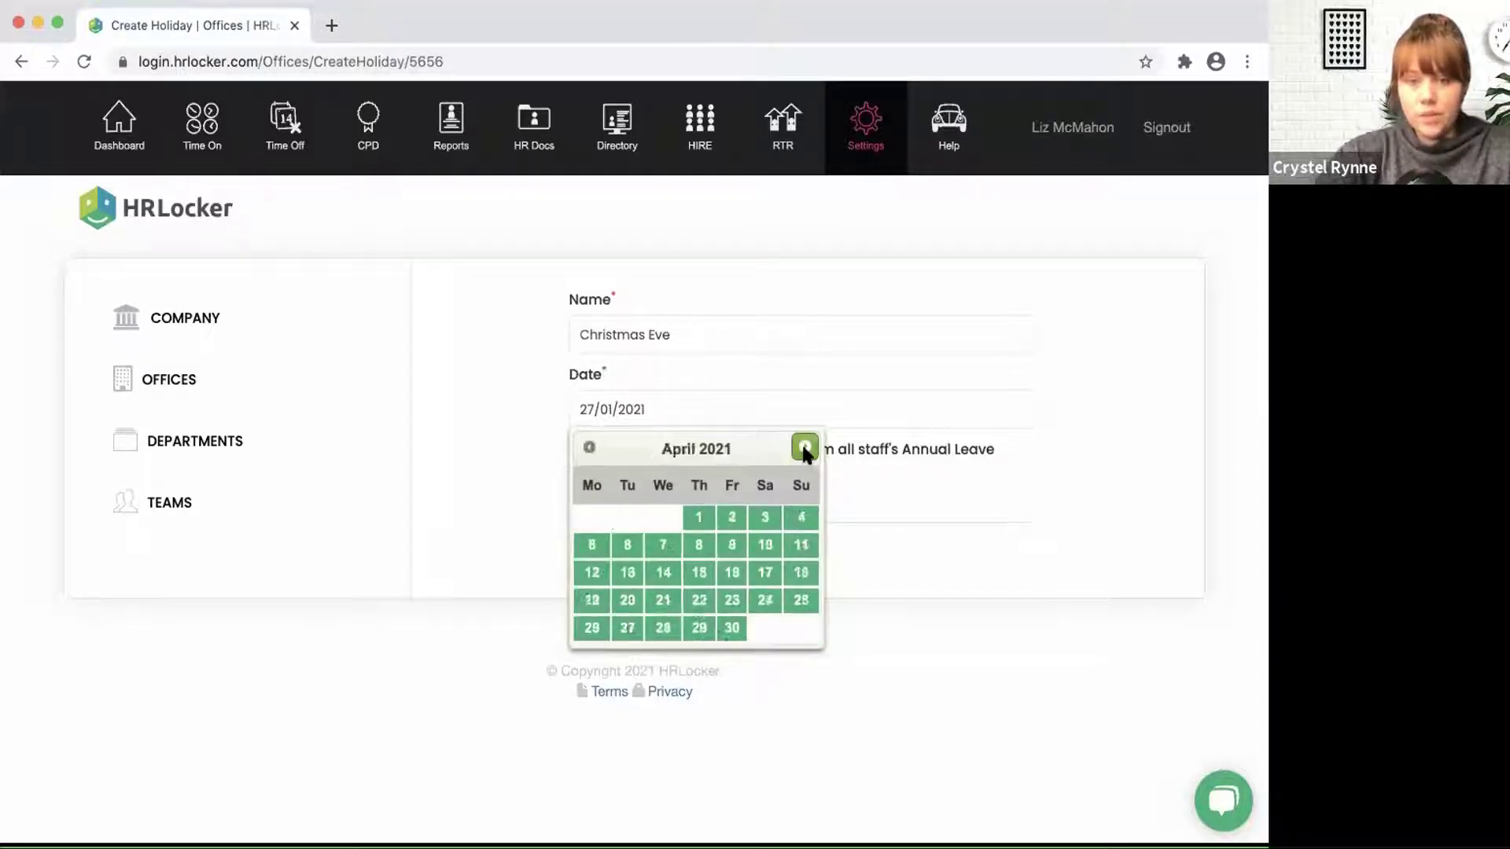
{"action": "left_click", "coordinate": [803, 448]}
{"action": "left_click", "coordinate": [803, 448]}
{"action": "left_click", "coordinate": [803, 448]}
{"action": "left_click", "coordinate": [803, 448]}
{"action": "left_click", "coordinate": [803, 448]}
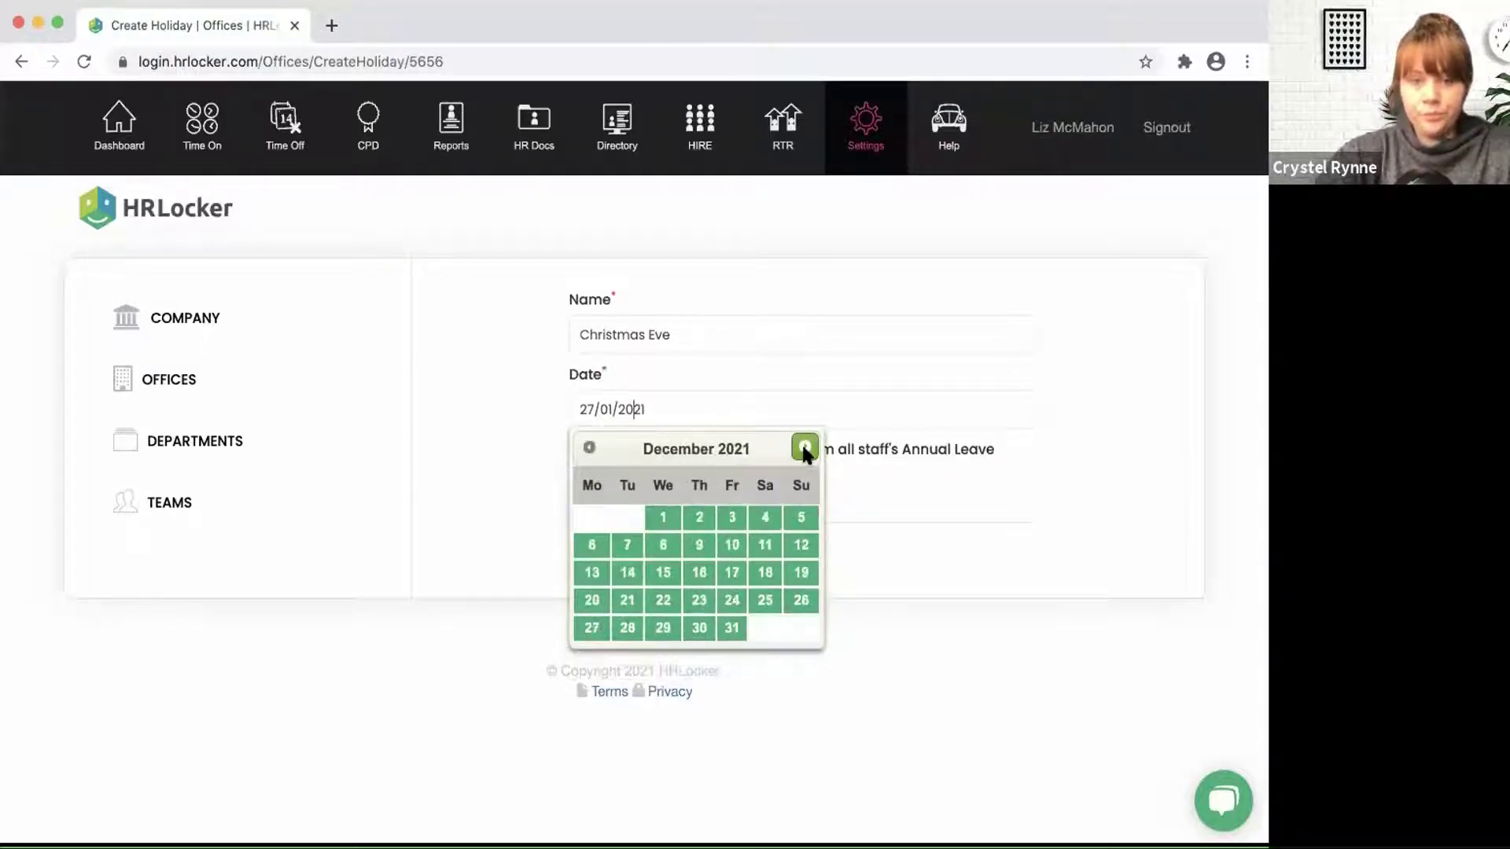
{"action": "left_click", "coordinate": [739, 596]}
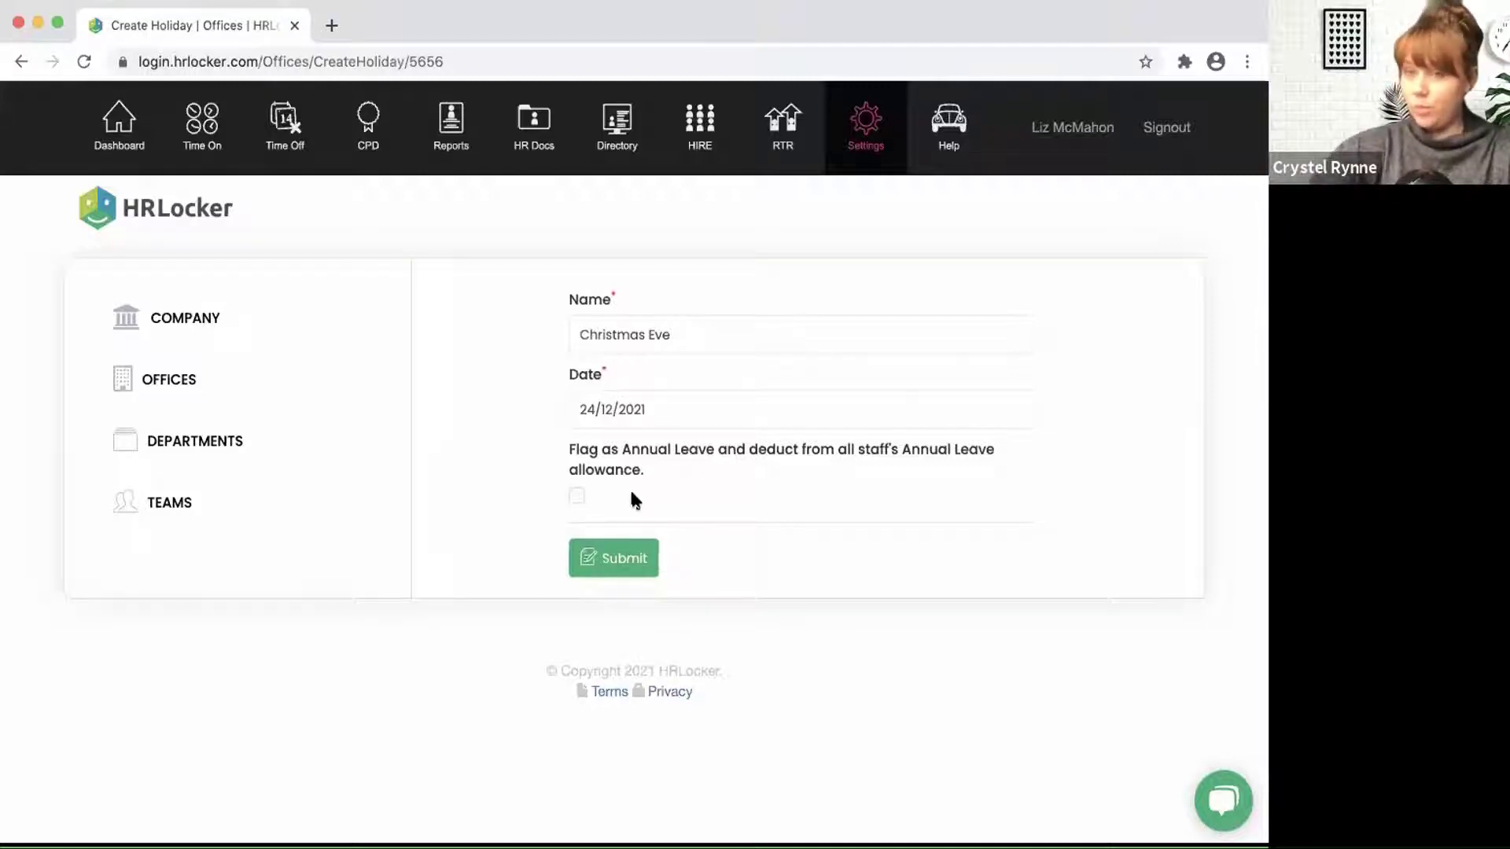
{"action": "left_click", "coordinate": [599, 557]}
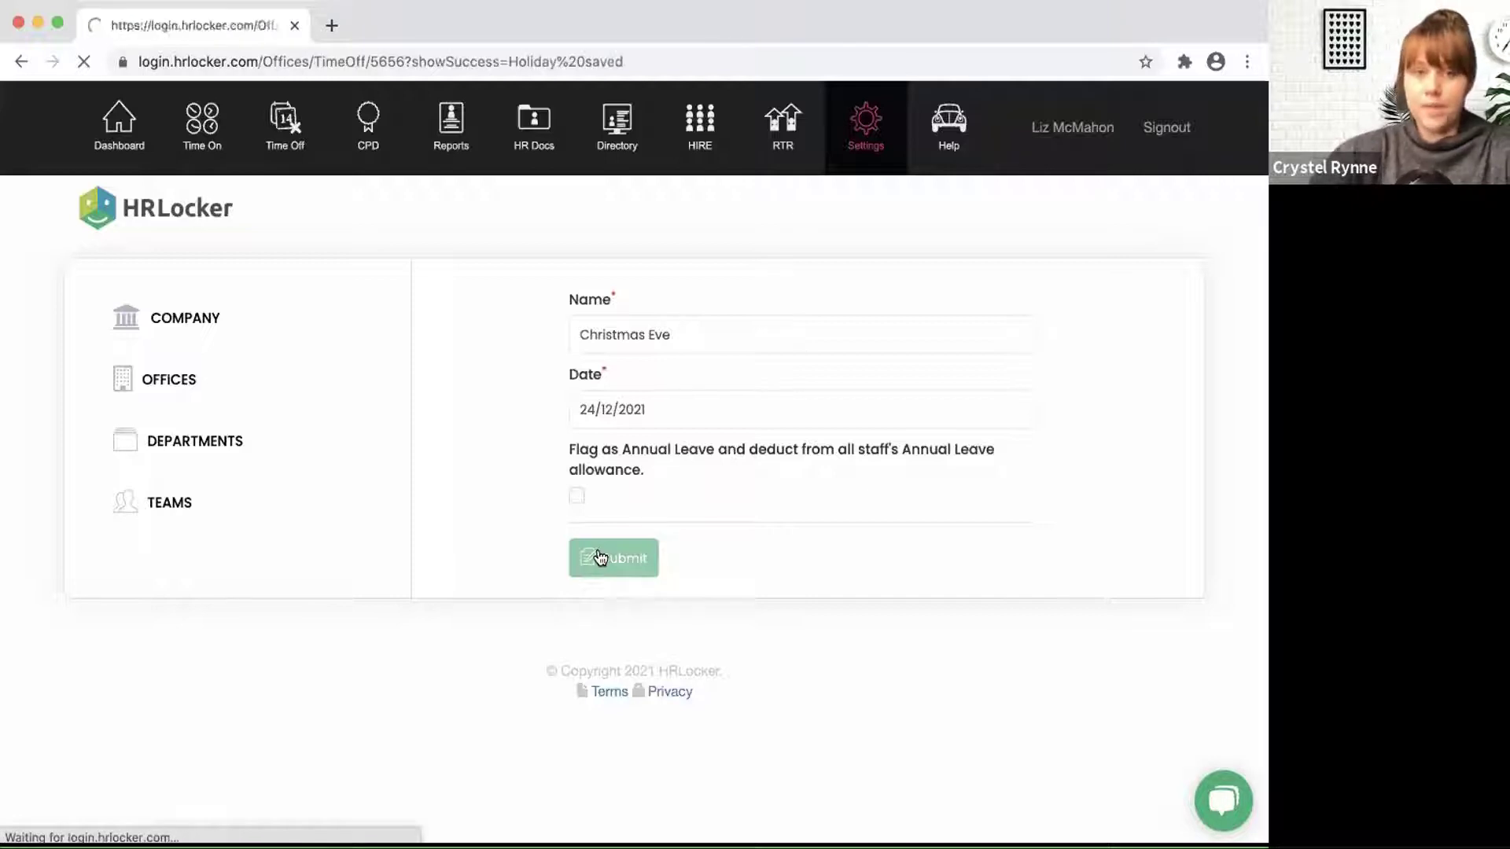
Step: Start another office specific holiday and set its date to 29/12/2021
{"action": "scroll", "coordinate": [609, 562], "scroll_direction": "down", "scroll_amount": 2}
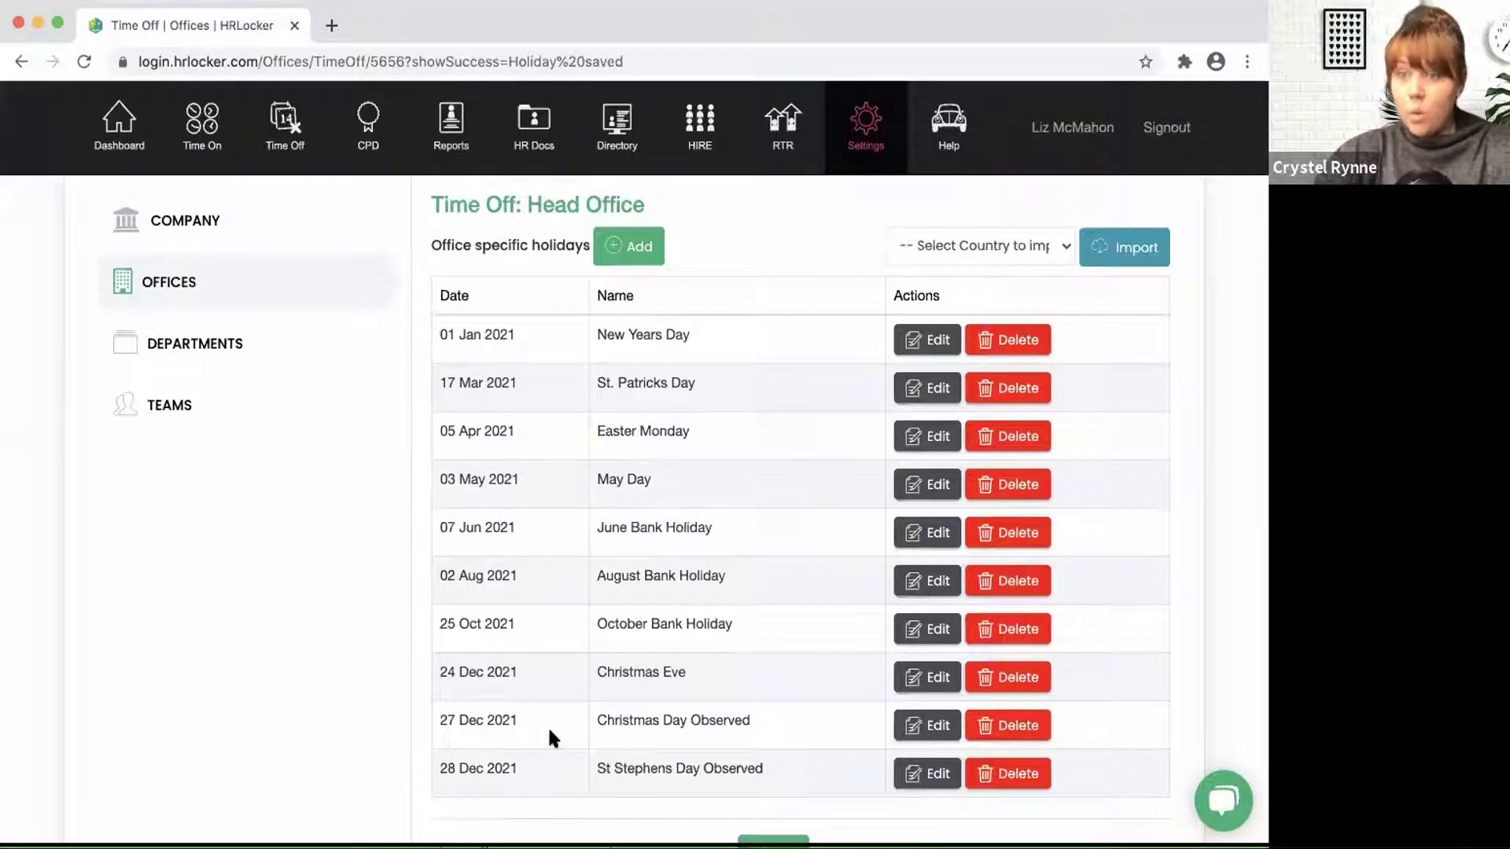
{"action": "left_click", "coordinate": [639, 252]}
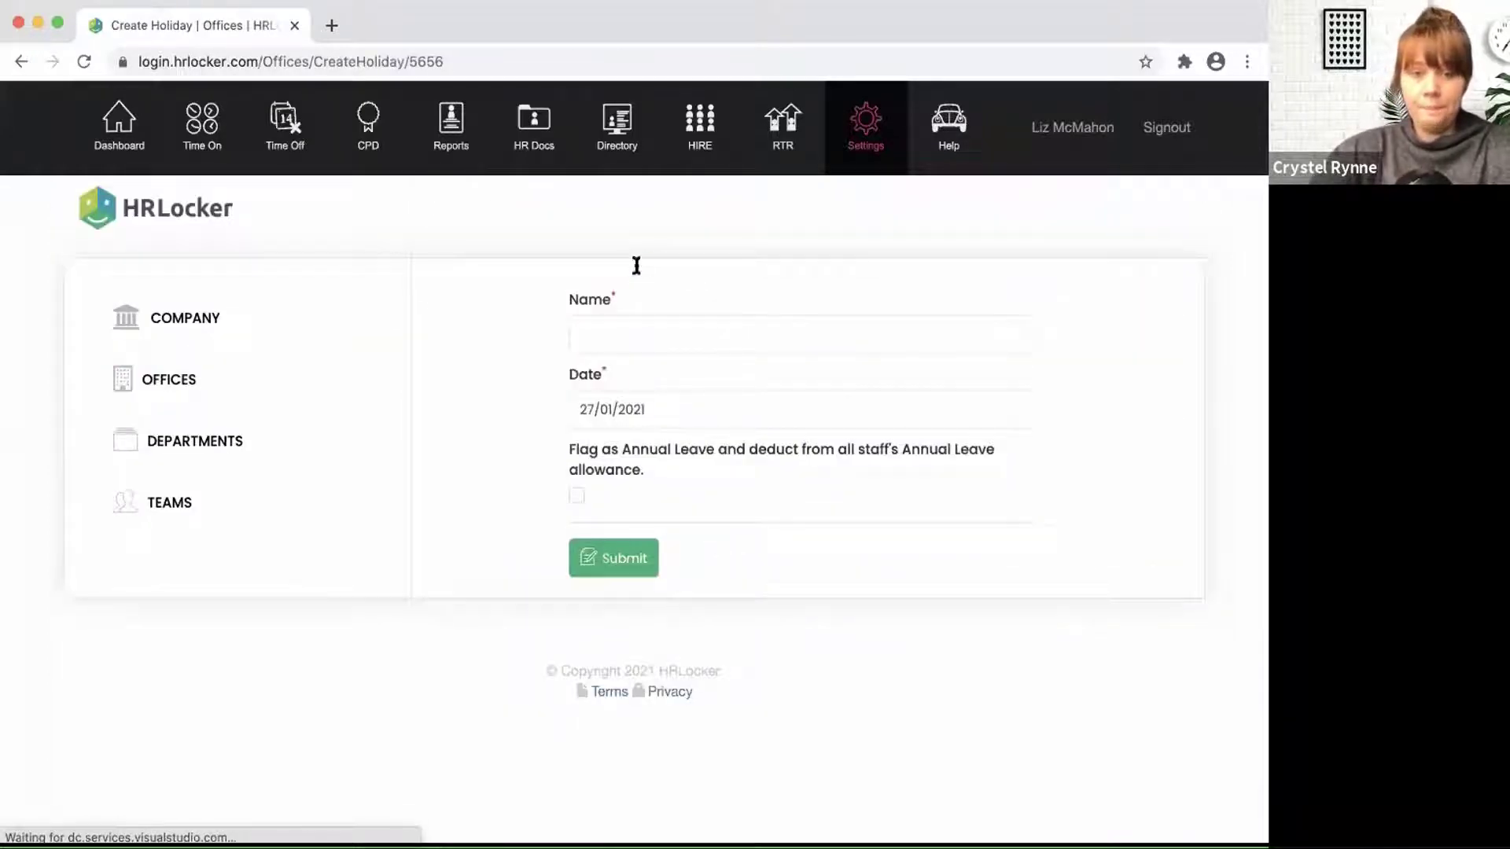
{"action": "left_click", "coordinate": [610, 409]}
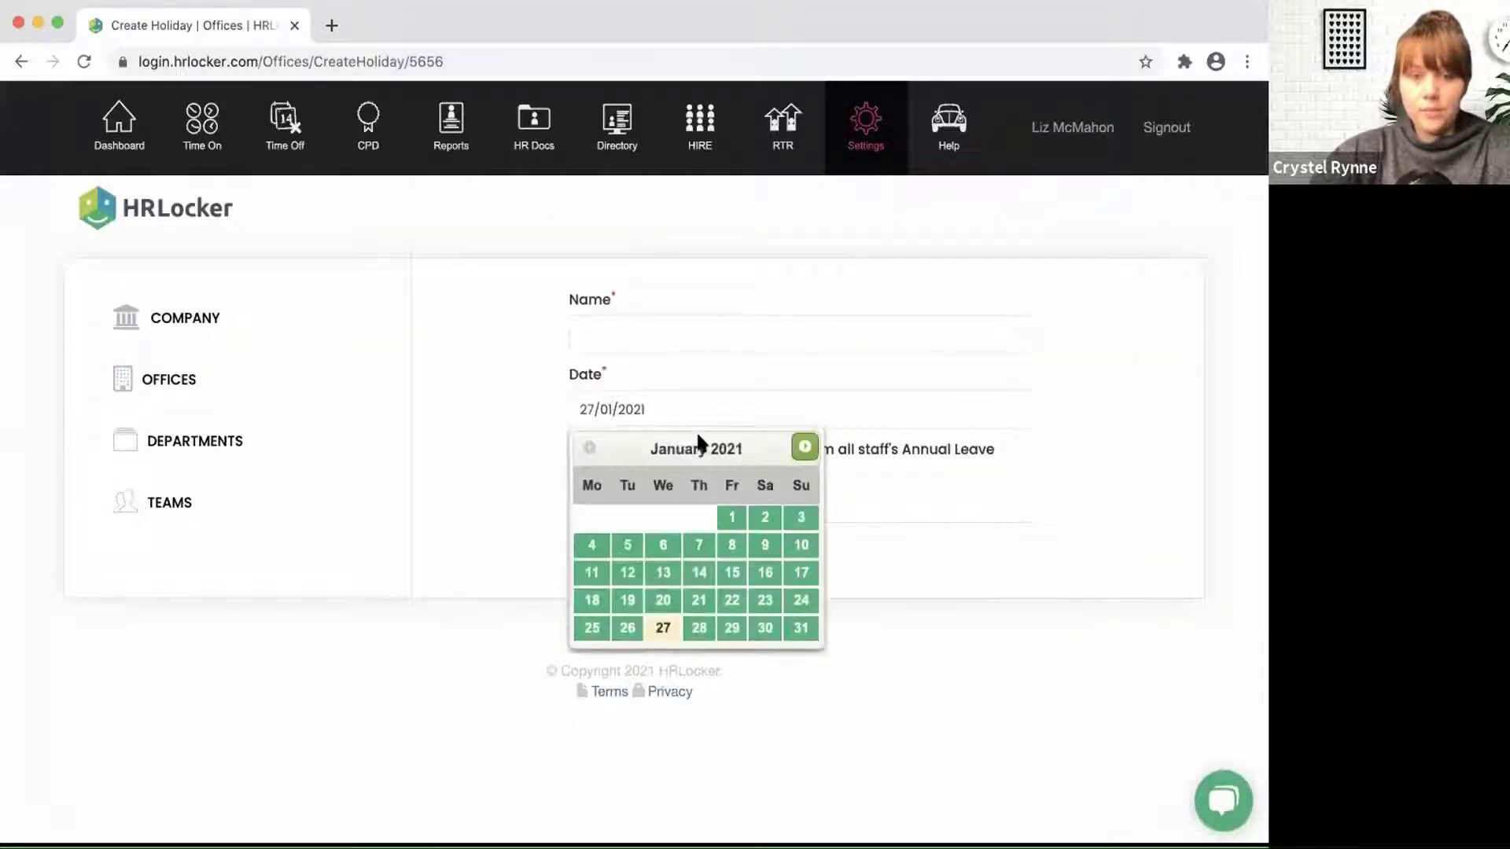
{"action": "left_click", "coordinate": [804, 448]}
{"action": "left_click", "coordinate": [804, 447]}
{"action": "left_click", "coordinate": [804, 448]}
{"action": "left_click", "coordinate": [804, 447]}
{"action": "left_click", "coordinate": [804, 448]}
{"action": "left_click", "coordinate": [804, 447]}
{"action": "left_click", "coordinate": [804, 447]}
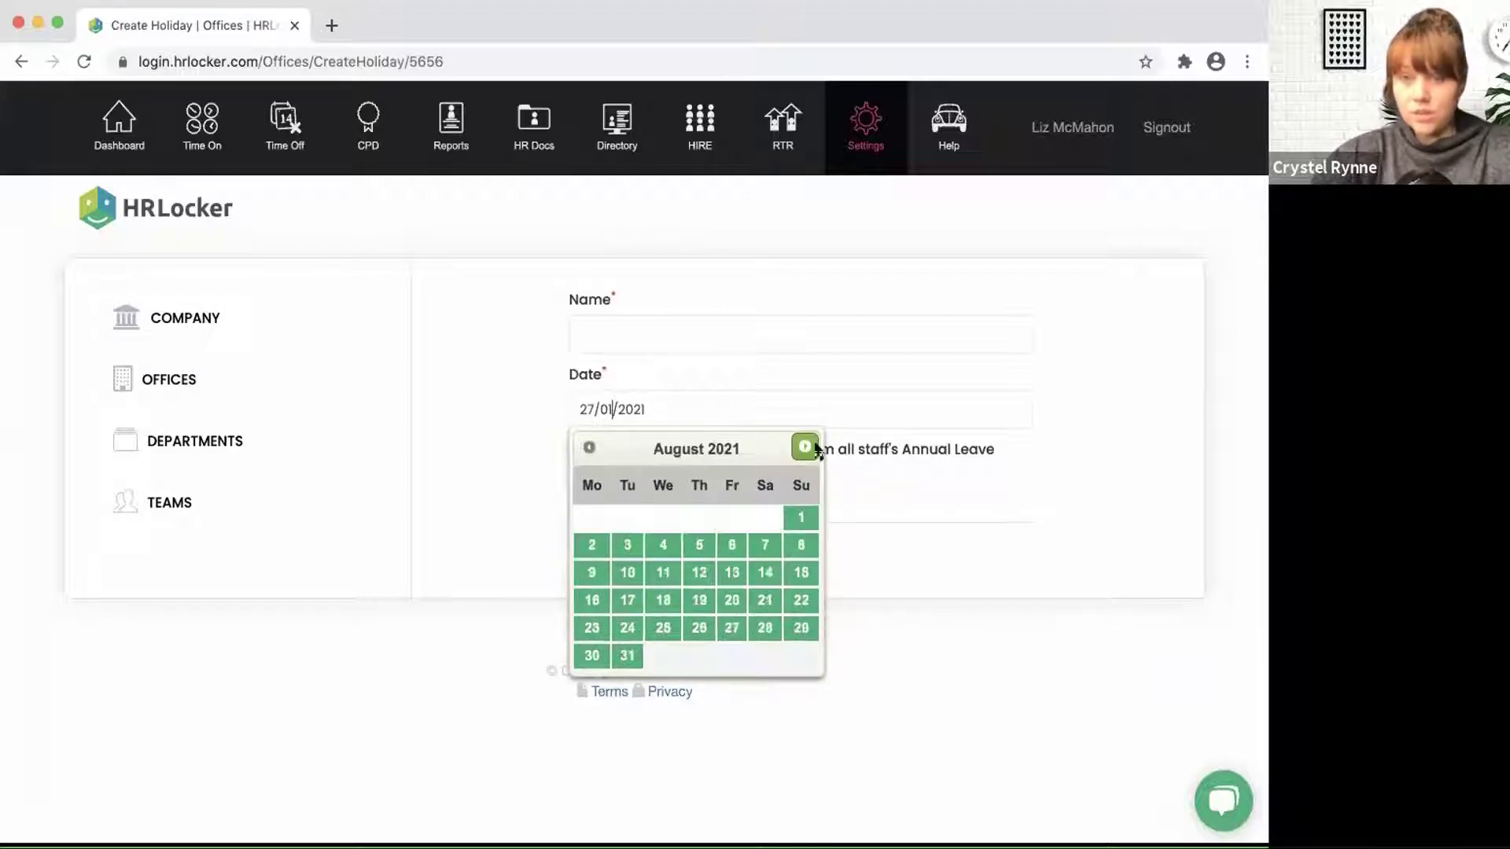
{"action": "left_click", "coordinate": [804, 448]}
{"action": "left_click", "coordinate": [804, 448]}
{"action": "left_click", "coordinate": [804, 448]}
{"action": "left_click", "coordinate": [803, 447]}
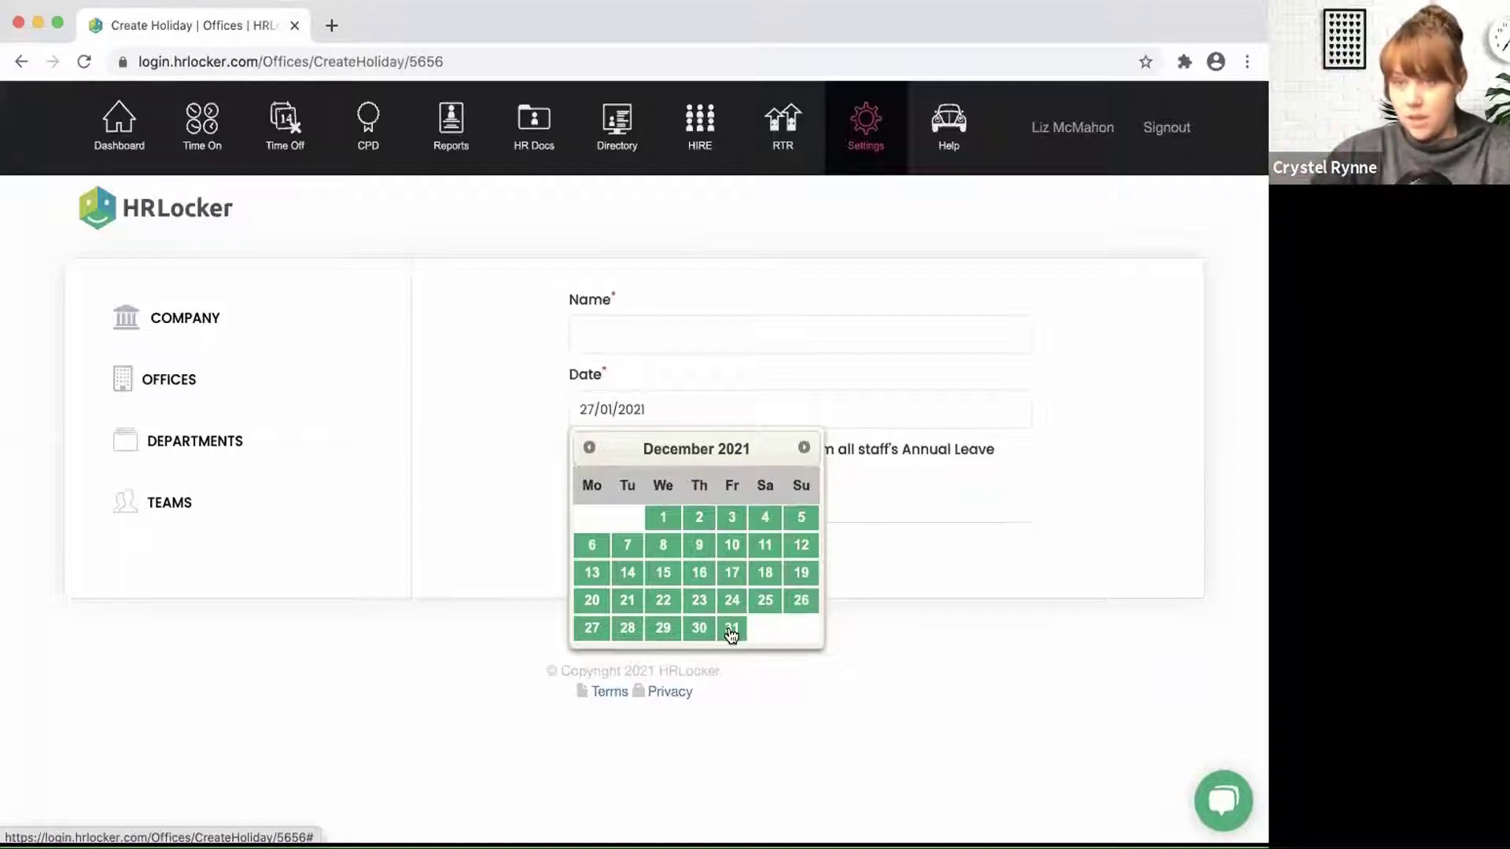
{"action": "left_click", "coordinate": [665, 627]}
Step: Name the holiday Christmas leave and flag it as Annual Leave to deduct from all staff's allowance
{"action": "left_click", "coordinate": [596, 334]}
{"action": "type", "text": "Christmas "}
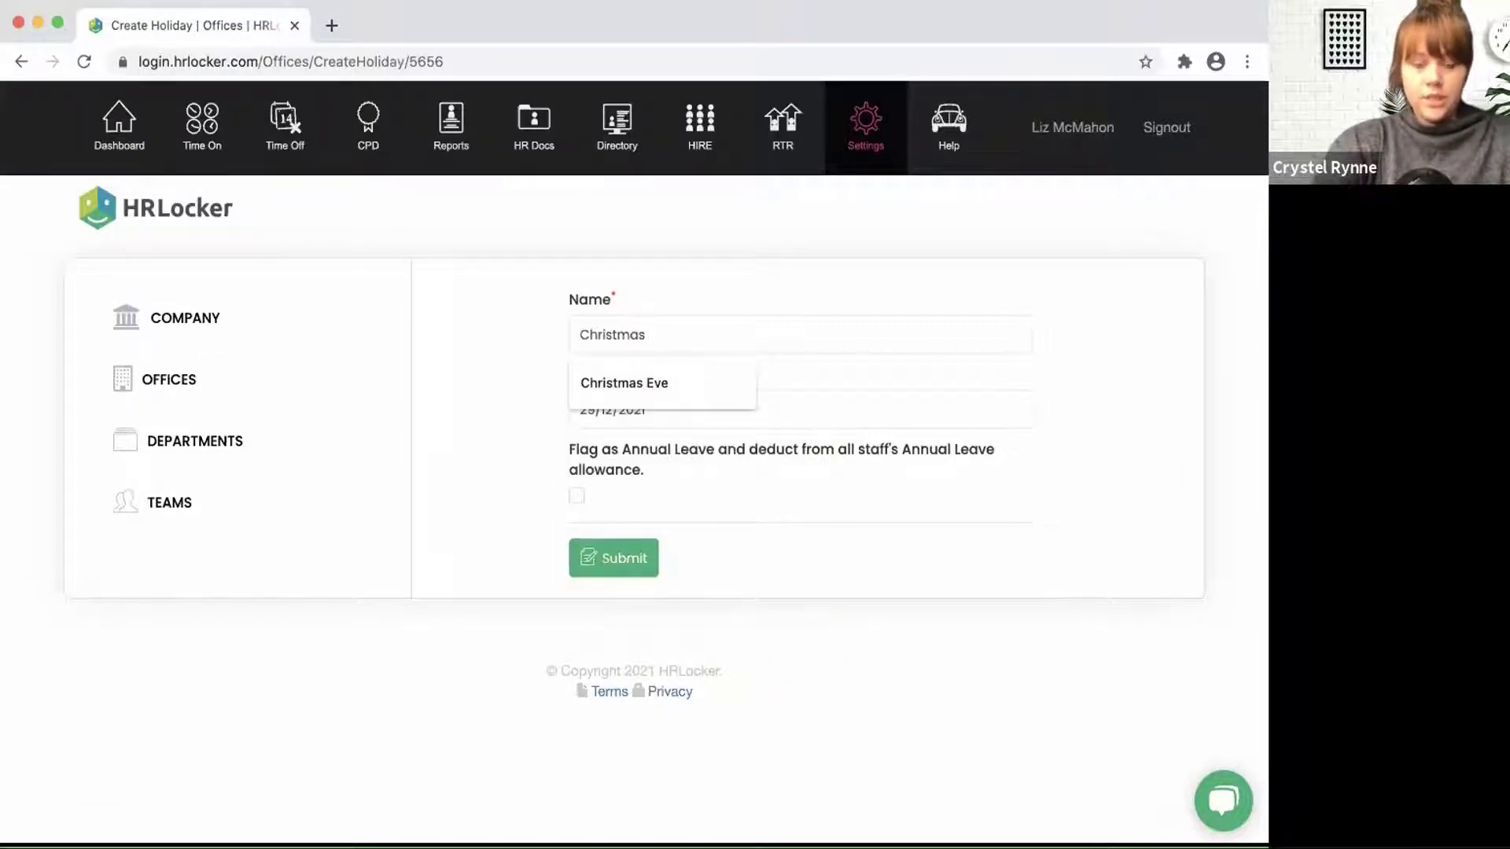
{"action": "type", "text": "leave"}
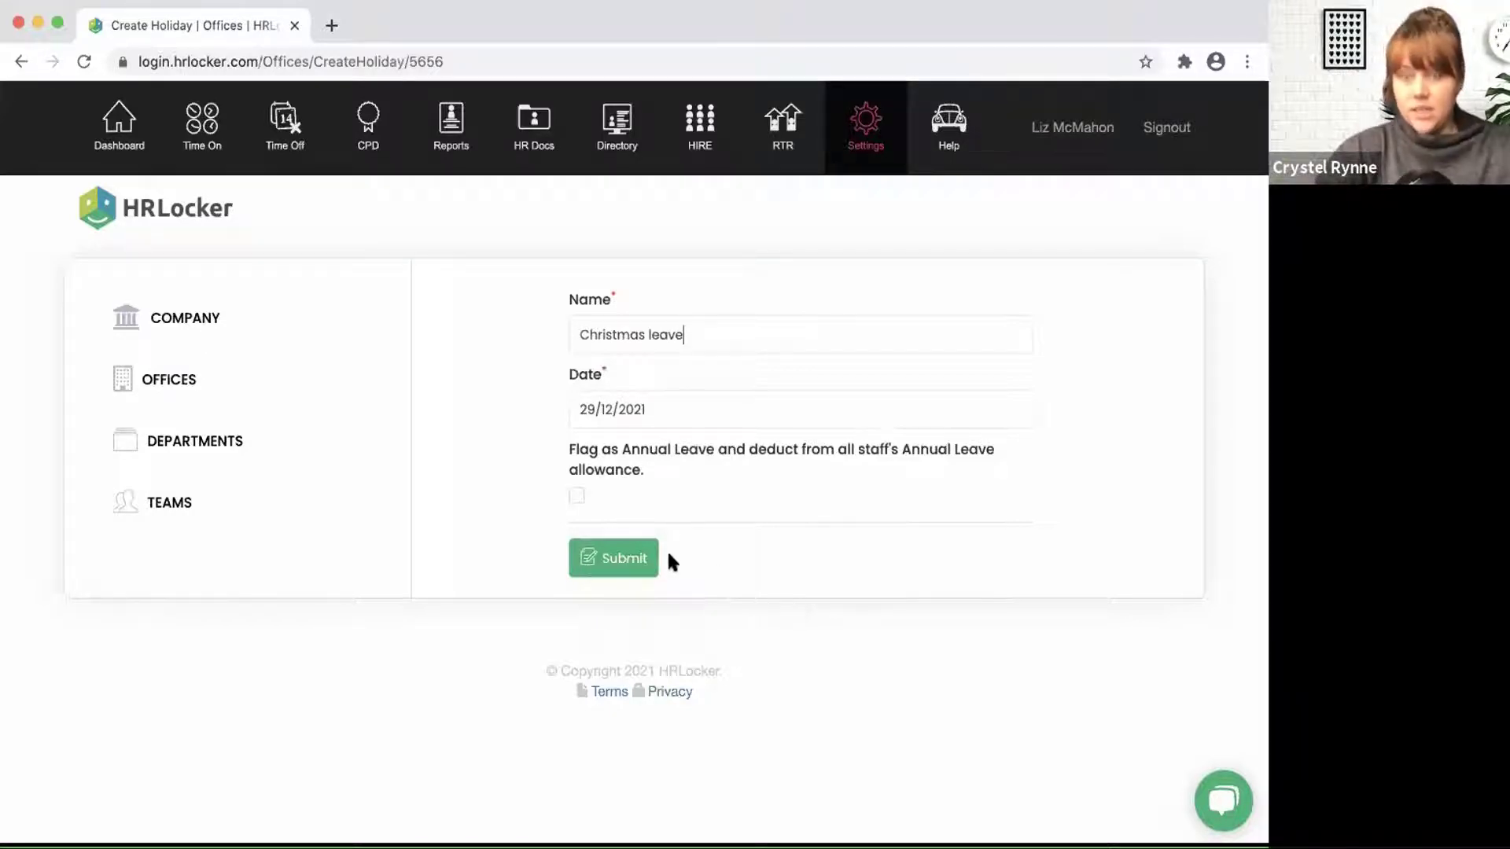
{"action": "left_click", "coordinate": [576, 496]}
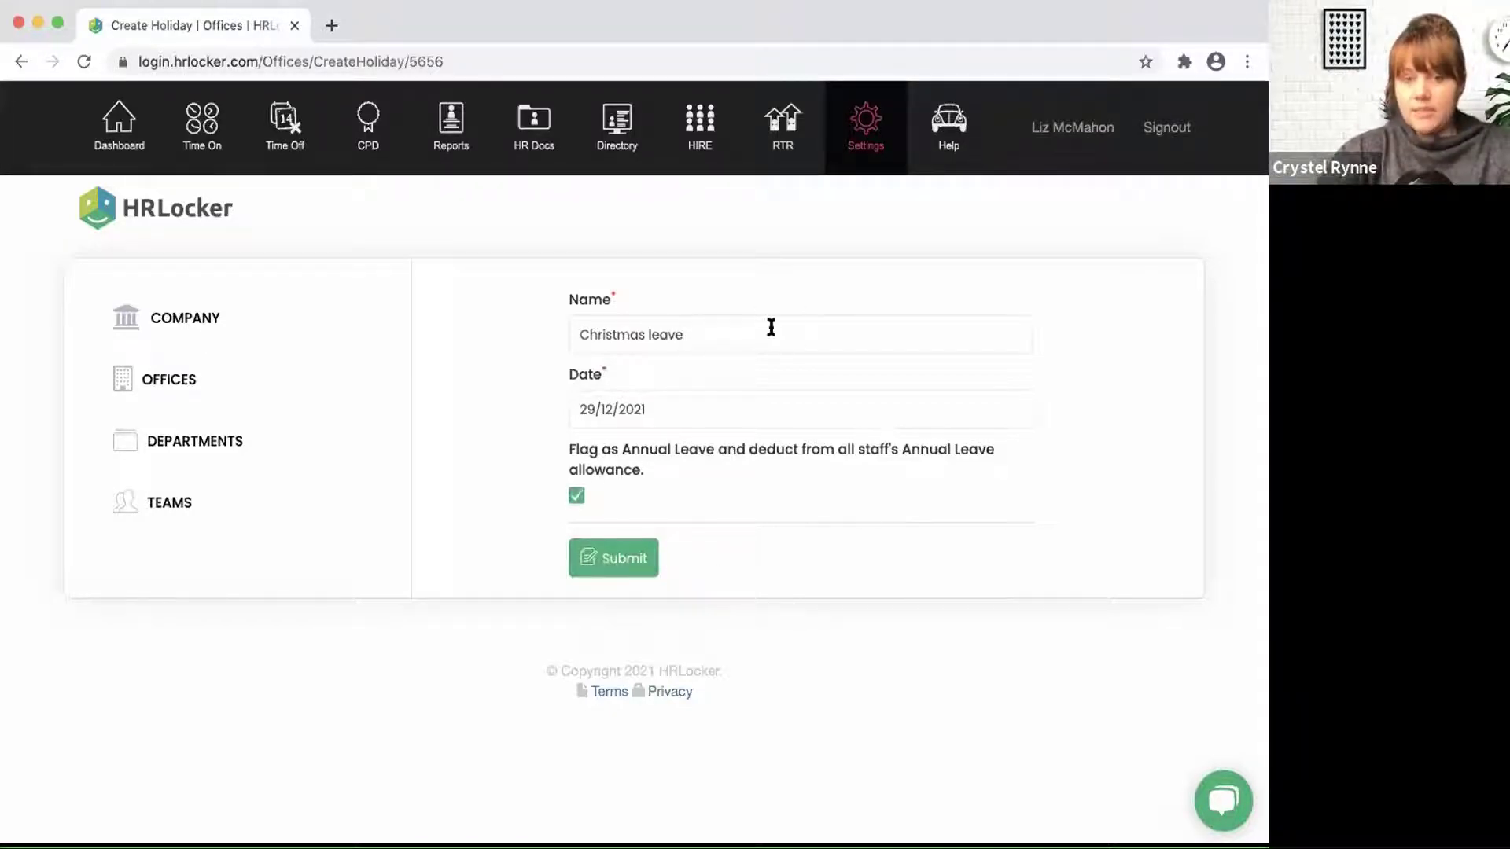
Step: Submit the 29/12/2021 holiday and start another office specific holiday named Christmas leave
{"action": "left_click", "coordinate": [623, 564]}
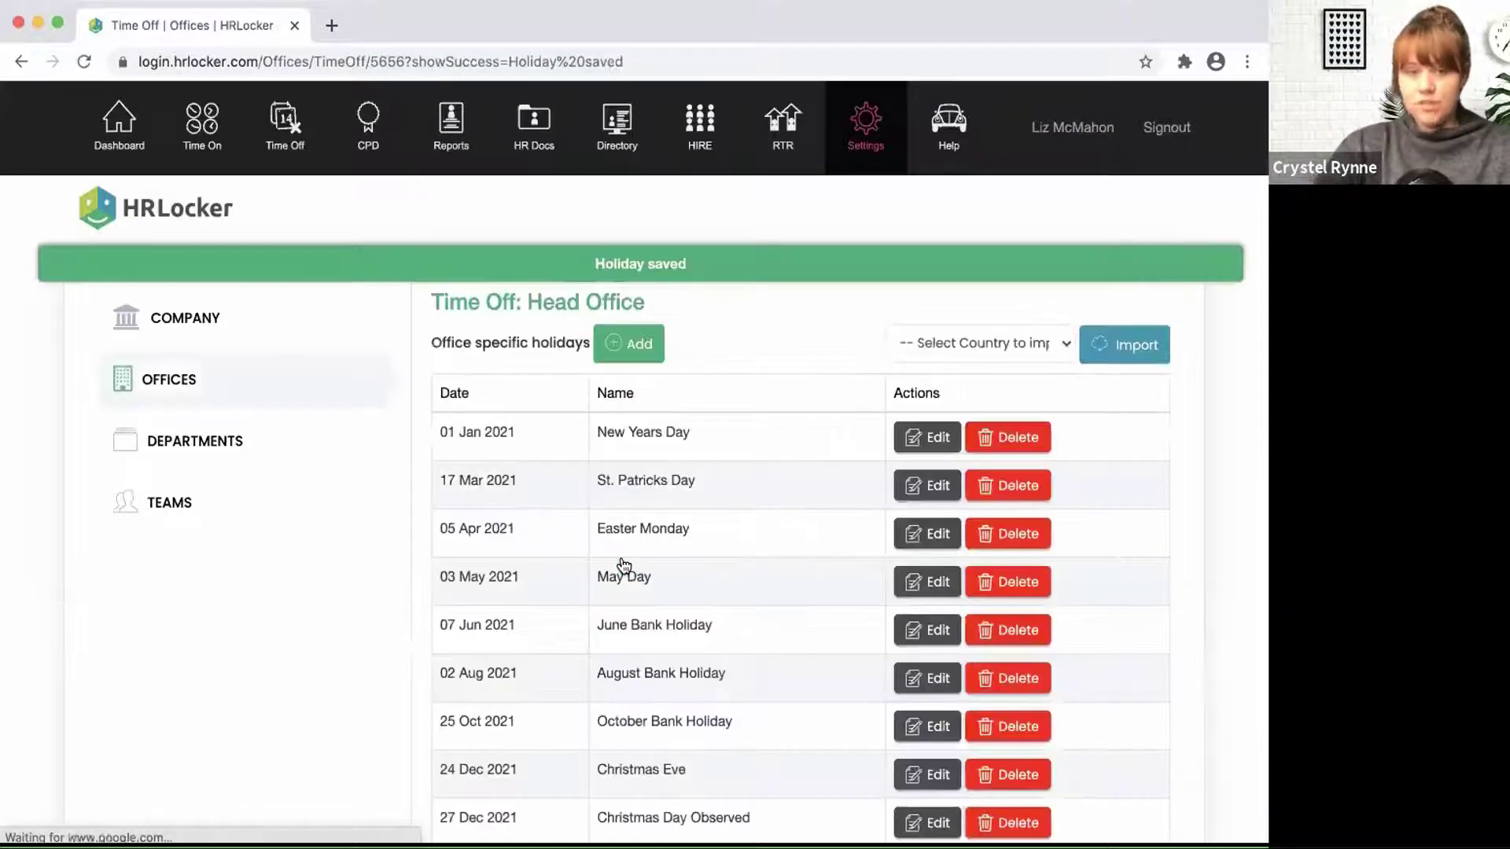
{"action": "left_click", "coordinate": [634, 358]}
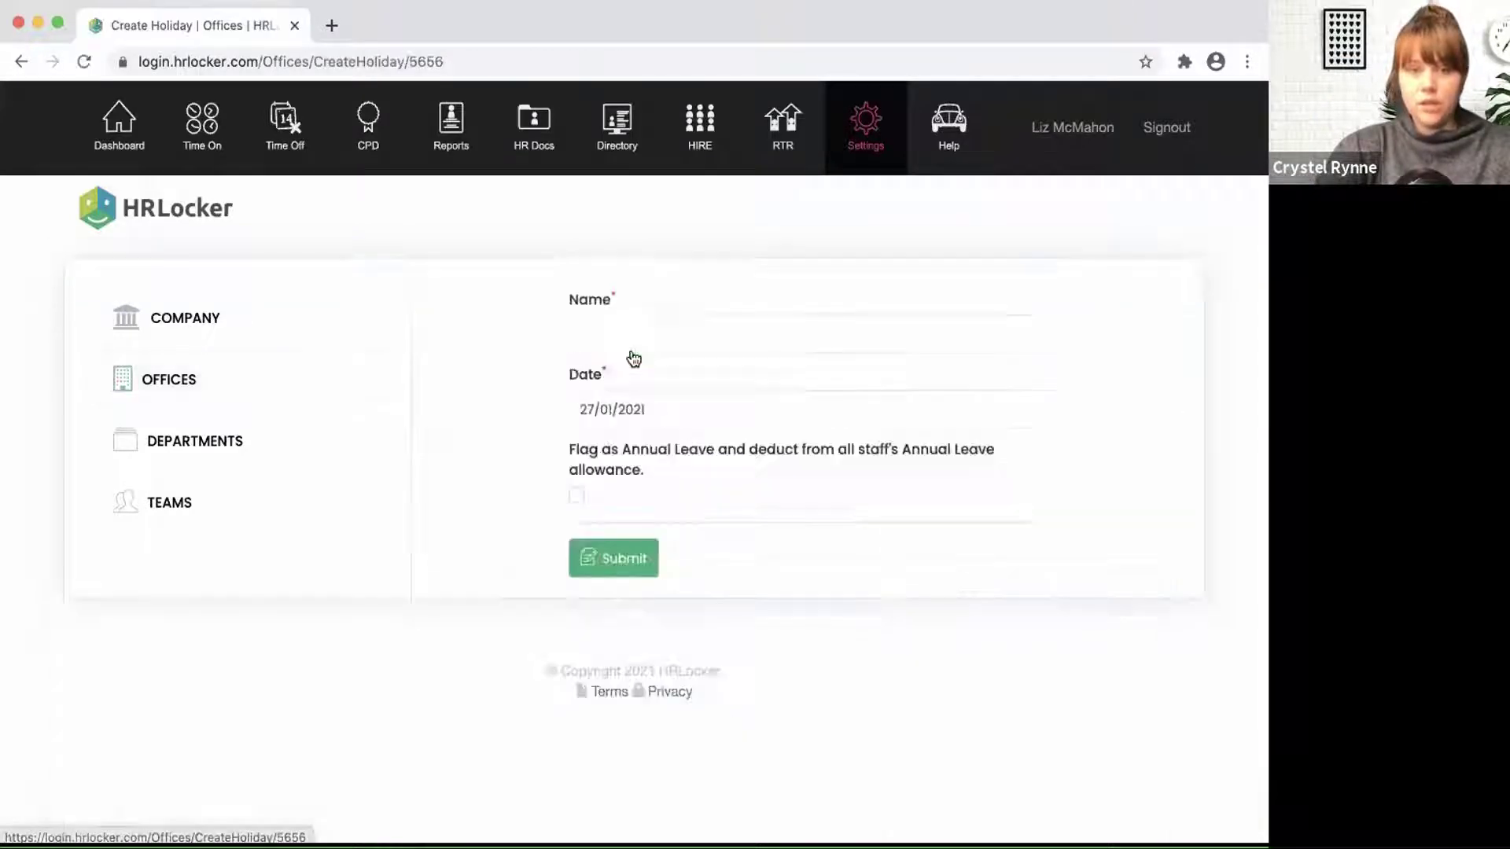
{"action": "left_click", "coordinate": [610, 326]}
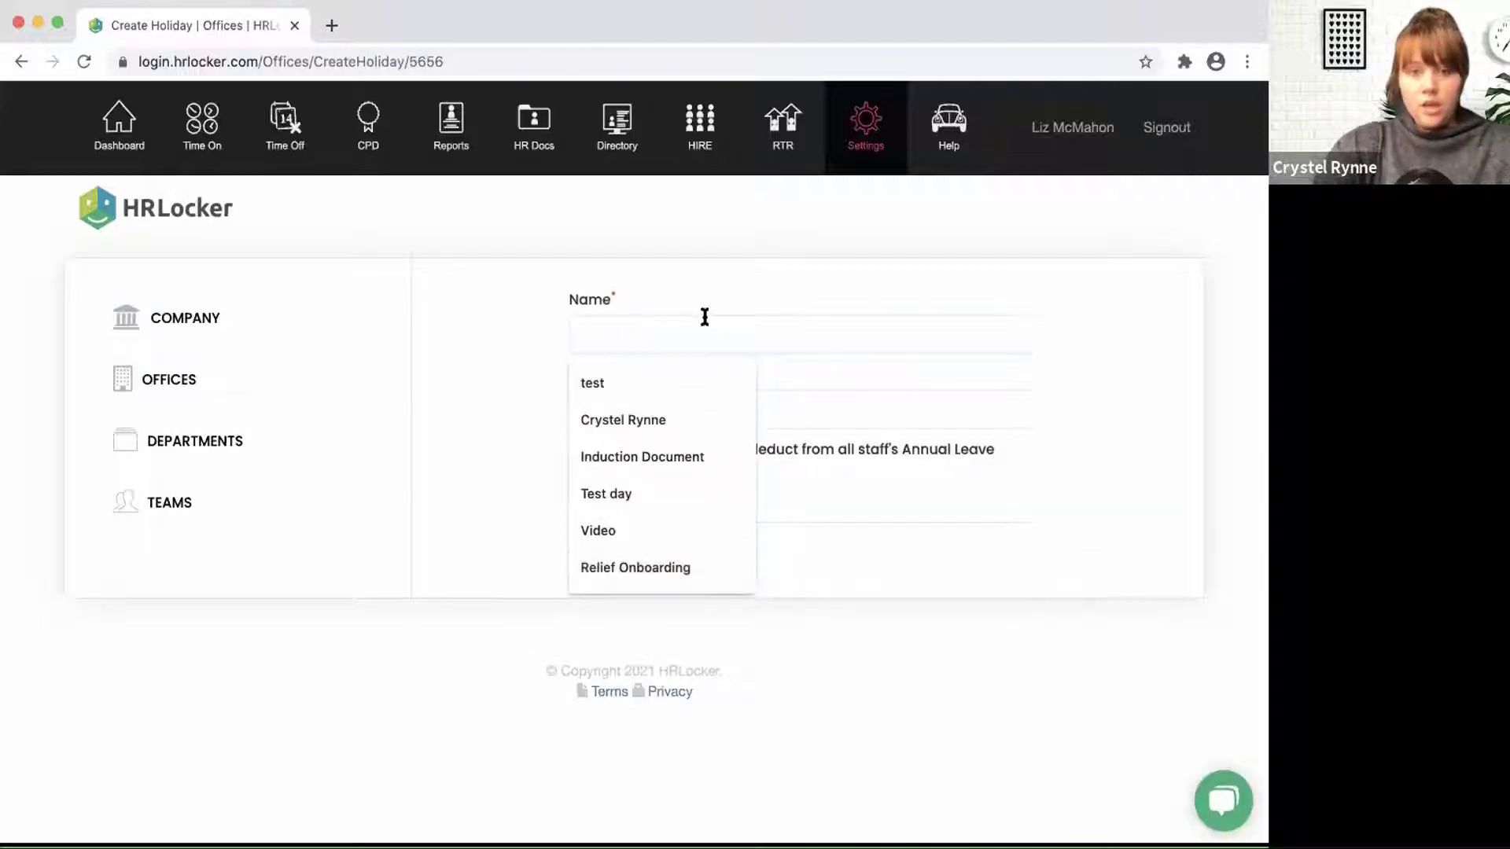
{"action": "type", "text": "Christmas leave"}
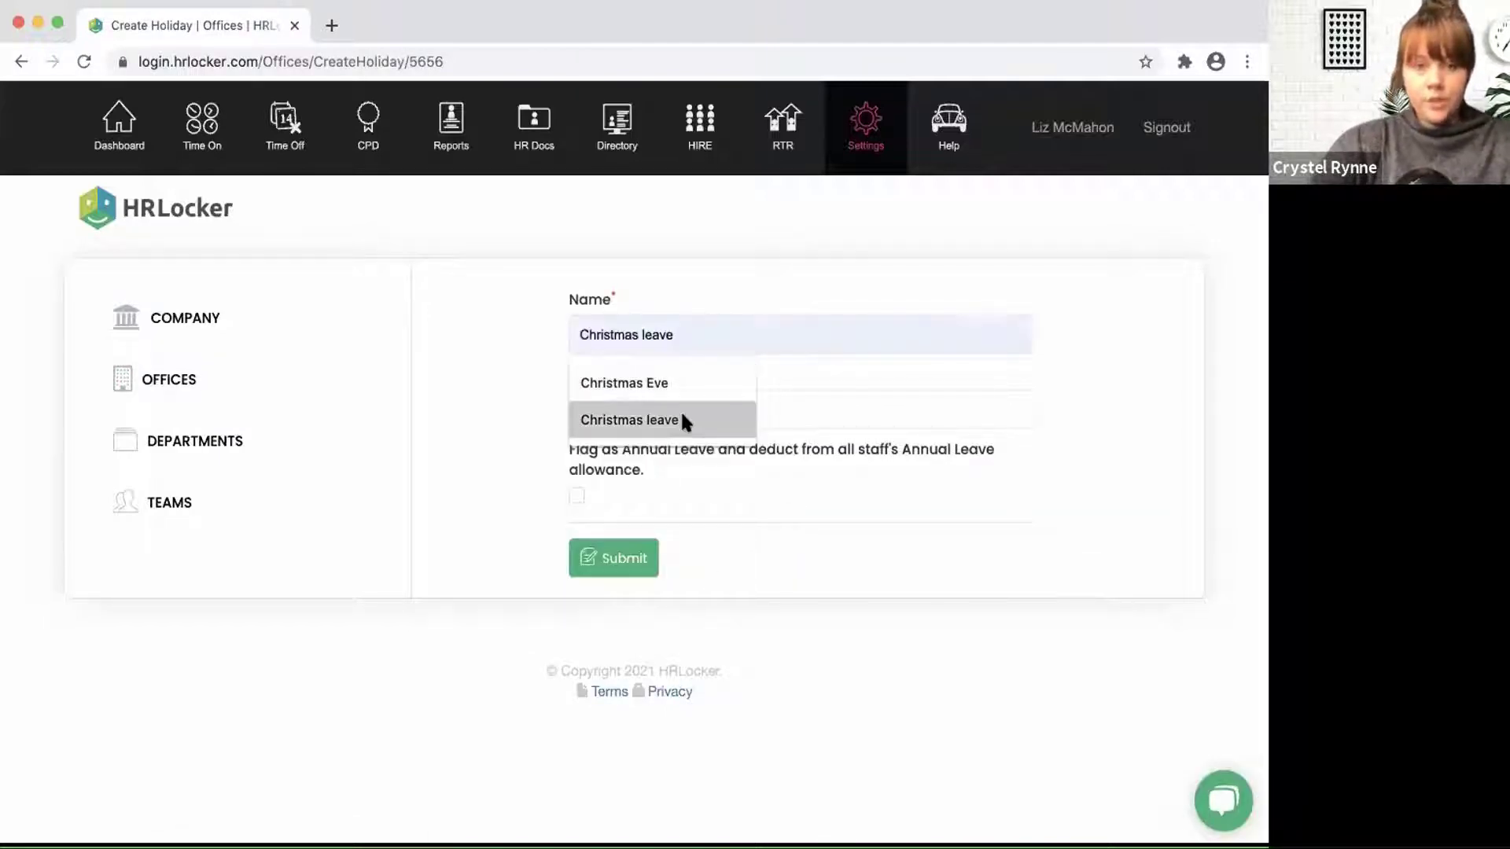
{"action": "left_click", "coordinate": [677, 419]}
Step: Set the holiday's date to 30/12/2021 and submit it flagged as Annual Leave to deduct from all staff's allowance
{"action": "left_click", "coordinate": [605, 406]}
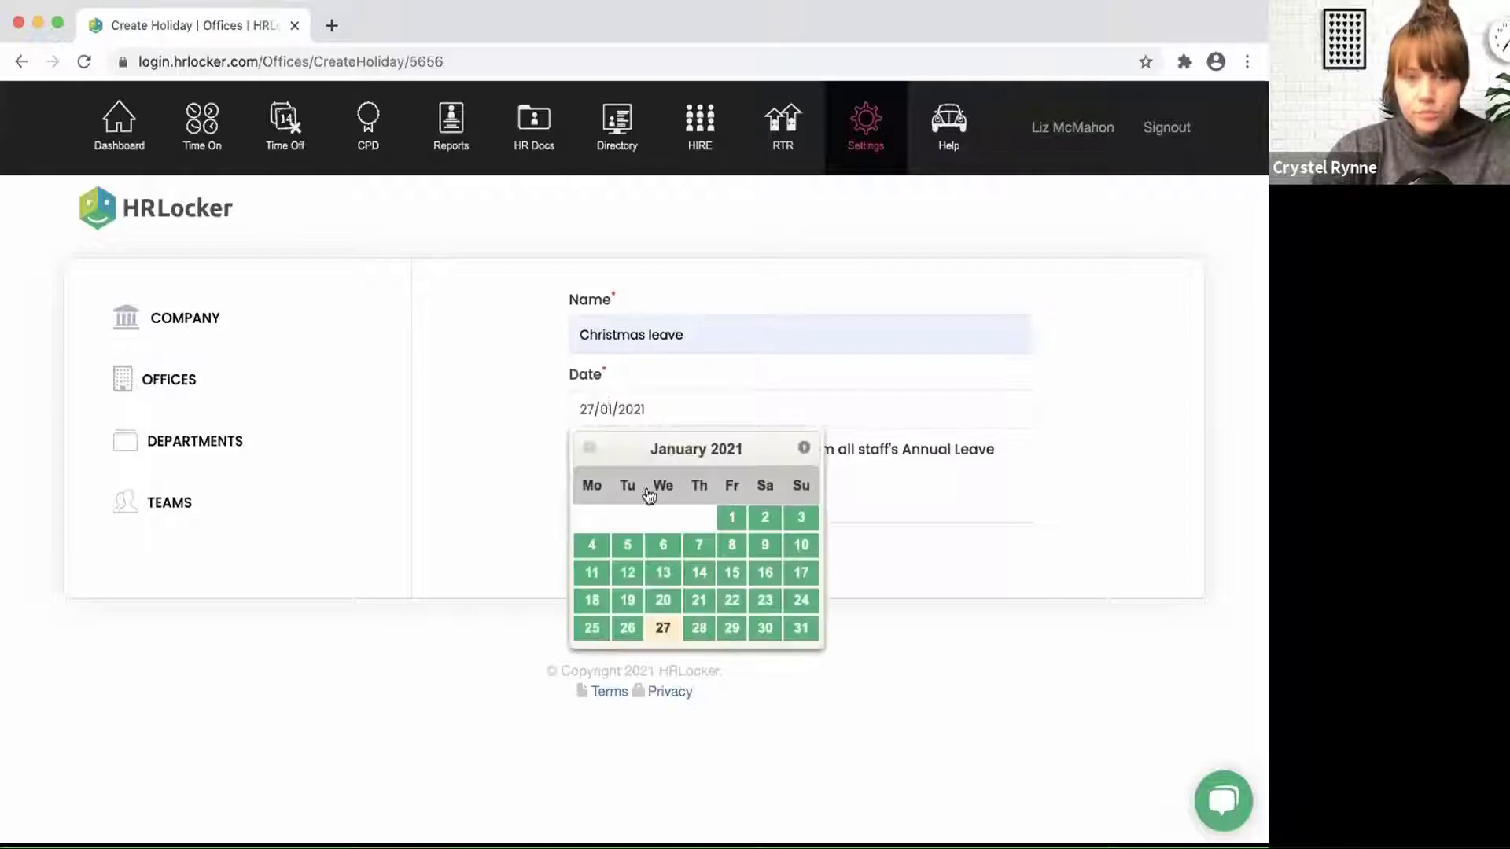
{"action": "left_click", "coordinate": [804, 446]}
{"action": "left_click", "coordinate": [804, 446]}
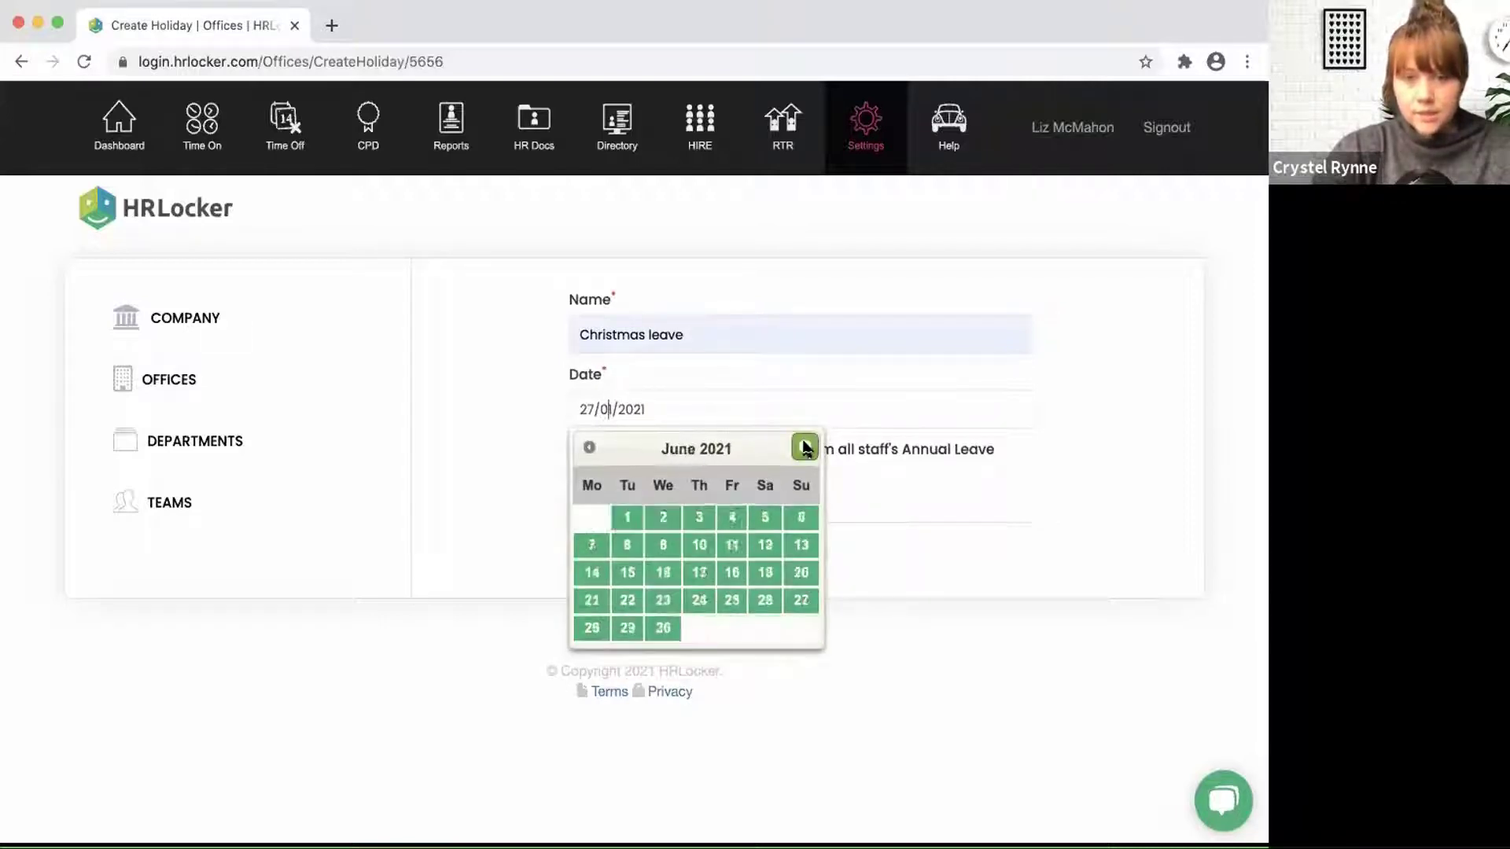
{"action": "left_click", "coordinate": [805, 446]}
{"action": "left_click", "coordinate": [805, 447]}
{"action": "left_click", "coordinate": [805, 447]}
{"action": "left_click", "coordinate": [805, 447]}
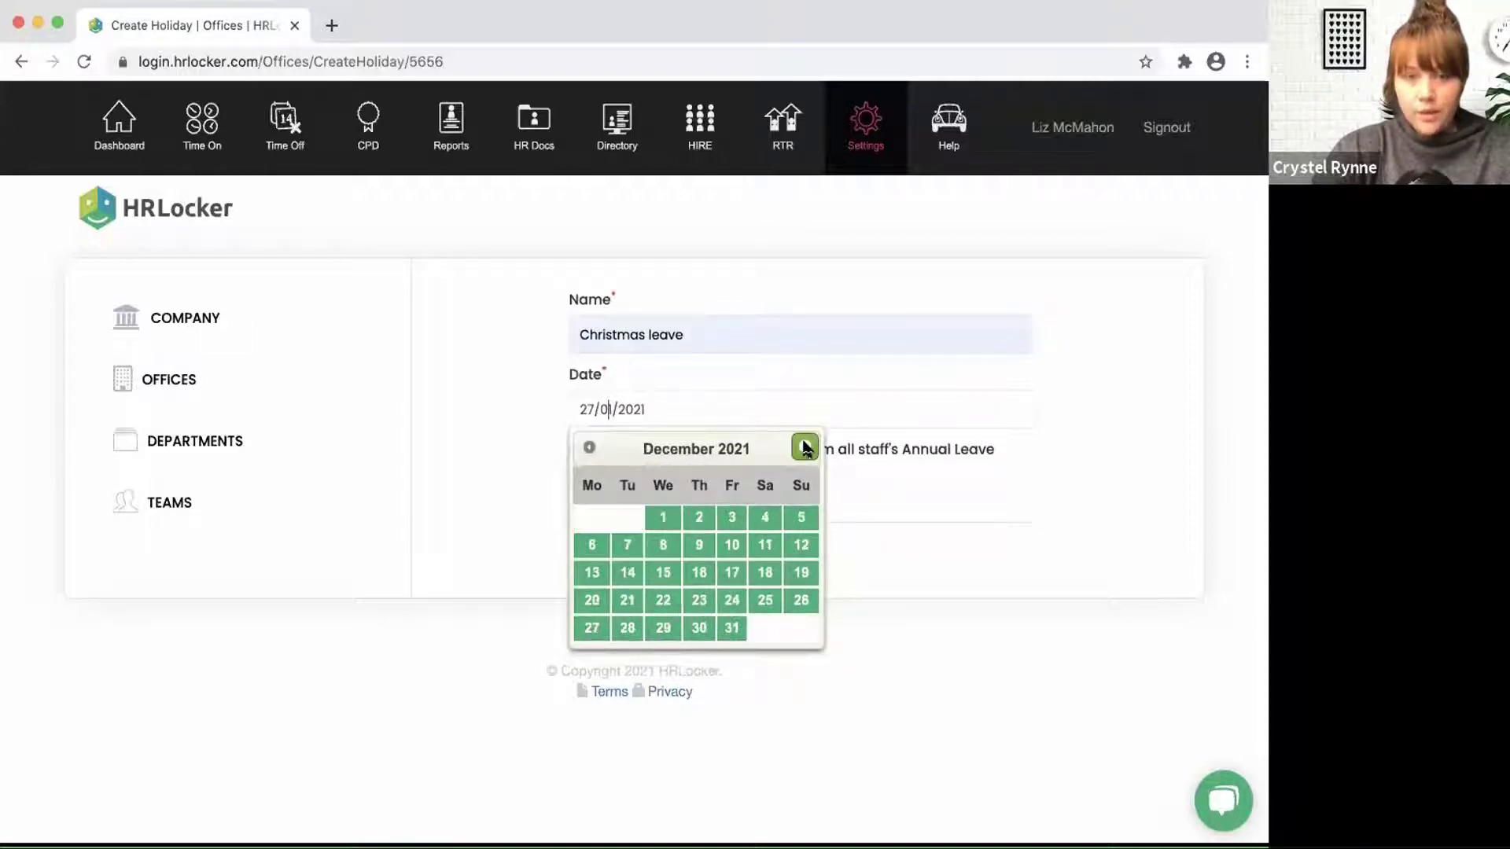
{"action": "left_click", "coordinate": [699, 627]}
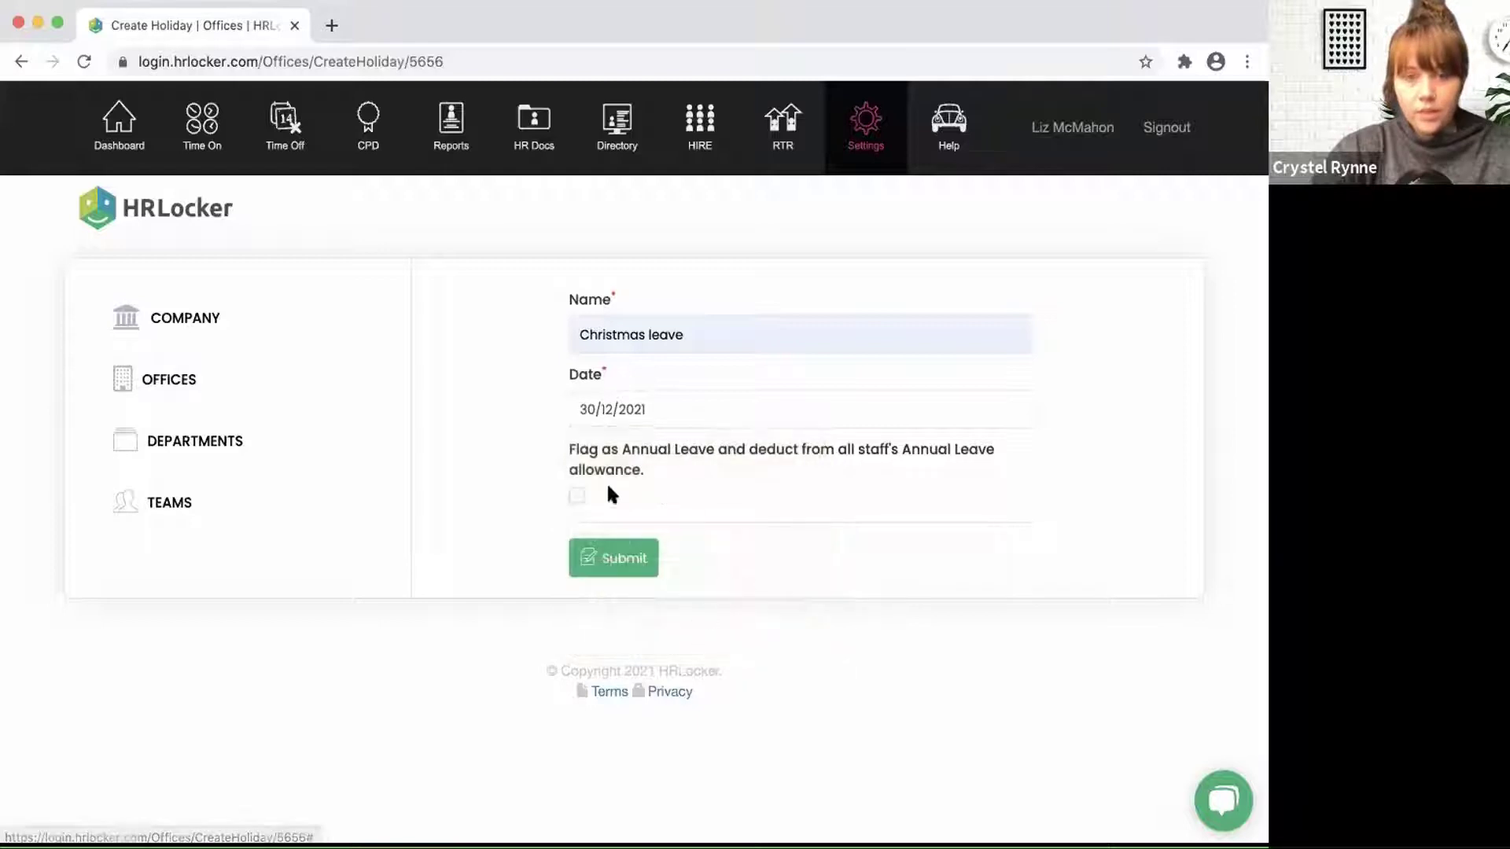
{"action": "left_click", "coordinate": [576, 496]}
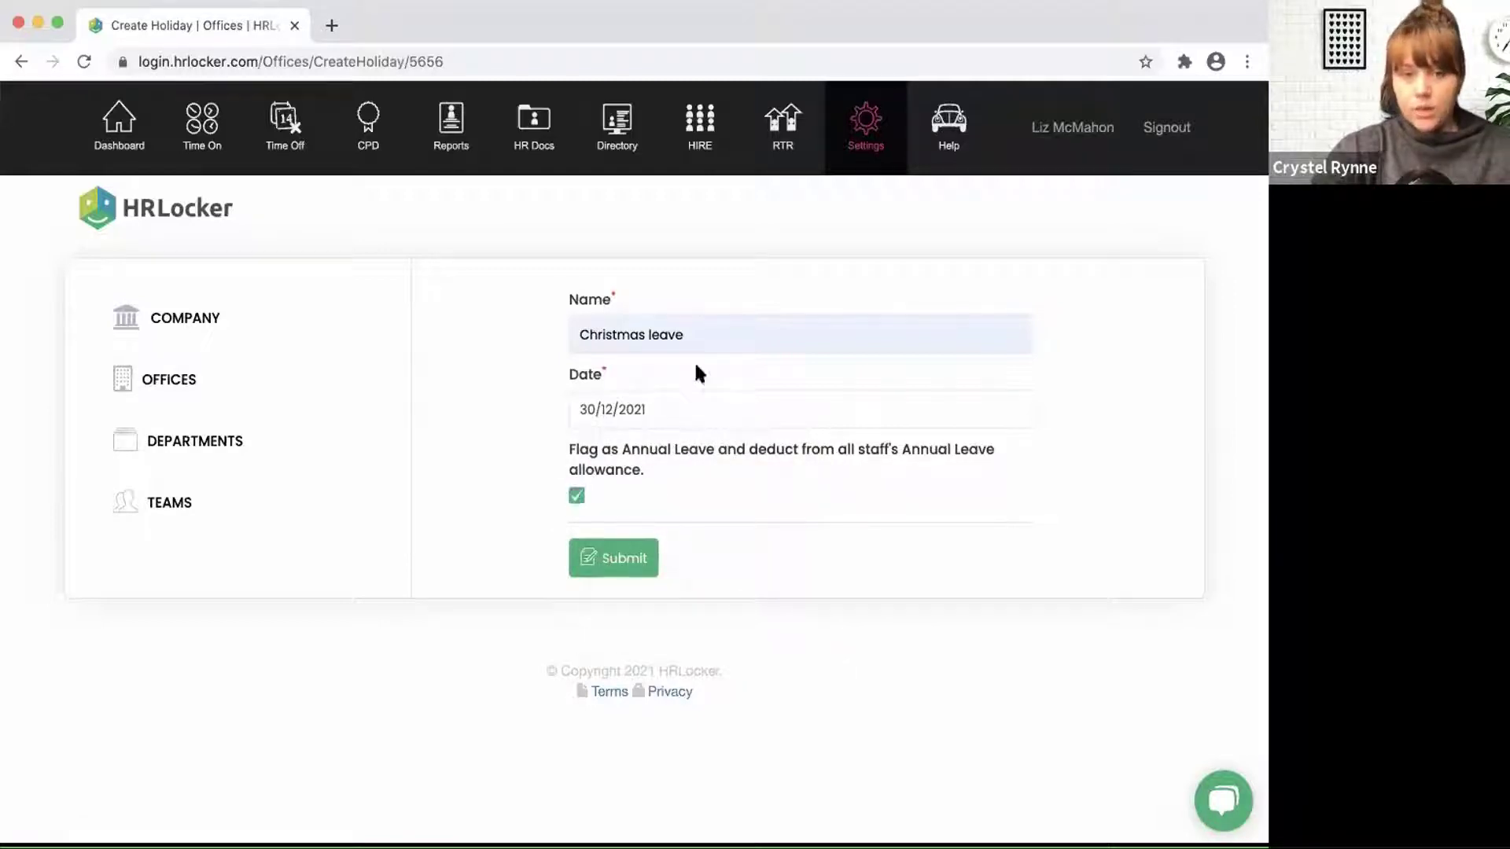
{"action": "left_click", "coordinate": [617, 567]}
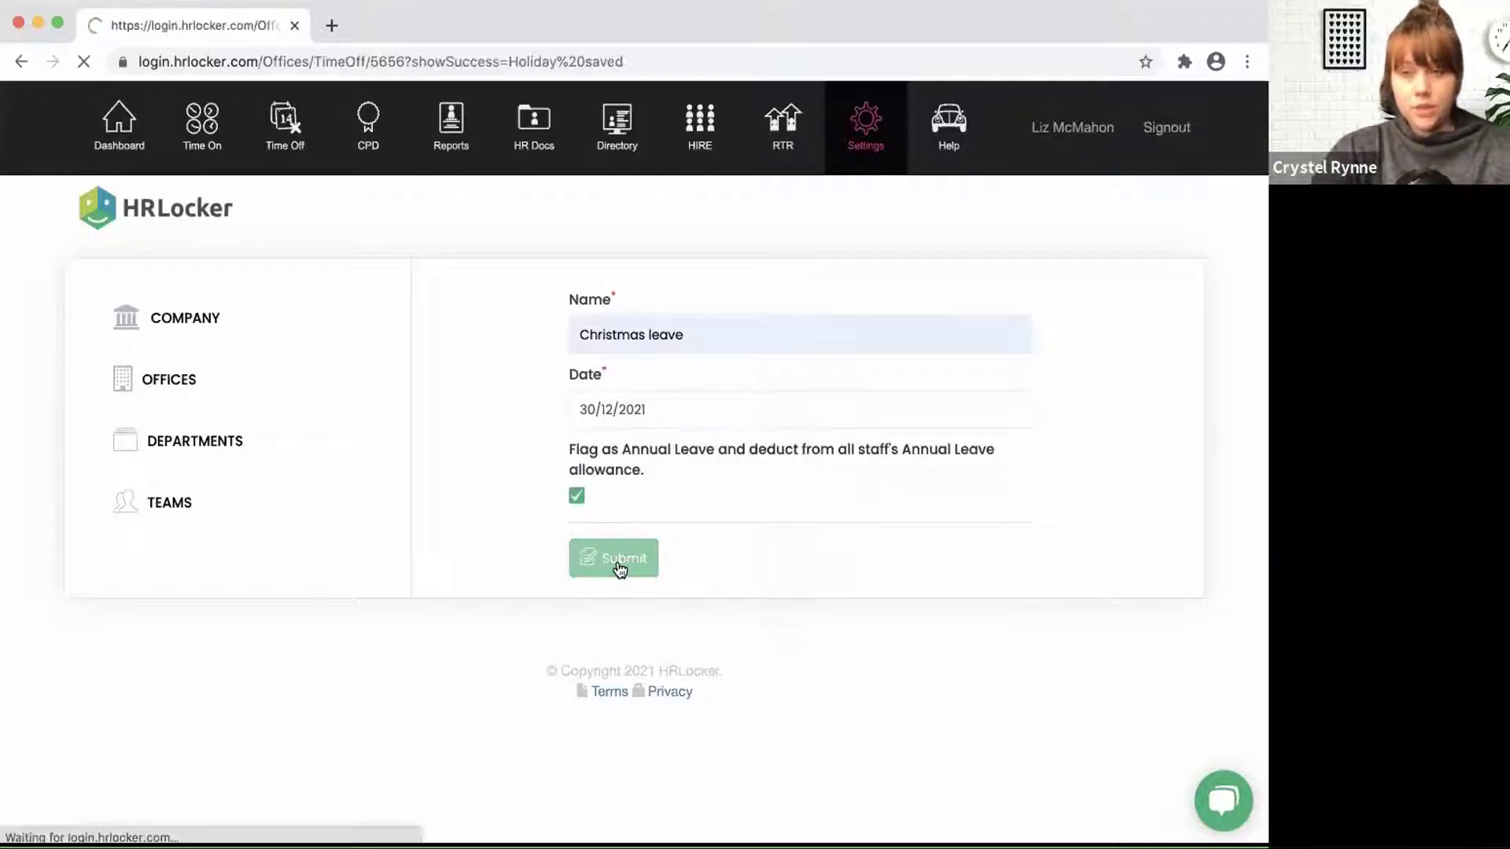
Step: Start a new Time Off Request & Rostering Request Type and name it Jury Duty
{"action": "scroll", "coordinate": [620, 570], "scroll_direction": "down", "scroll_amount": 5}
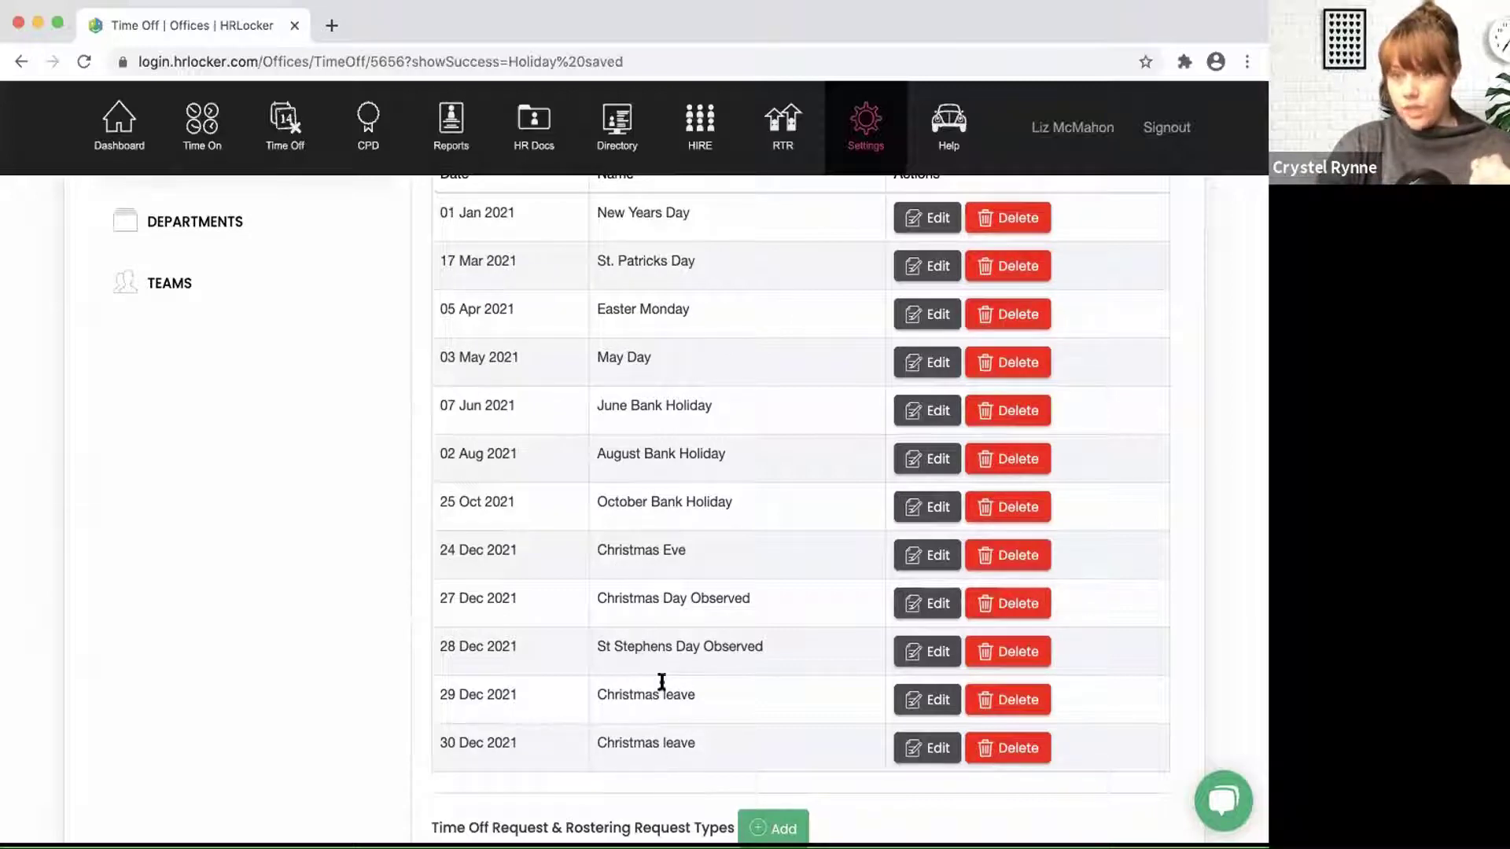
{"action": "scroll", "coordinate": [699, 736], "scroll_direction": "down", "scroll_amount": 1}
{"action": "scroll", "coordinate": [699, 736], "scroll_direction": "up", "scroll_amount": 2}
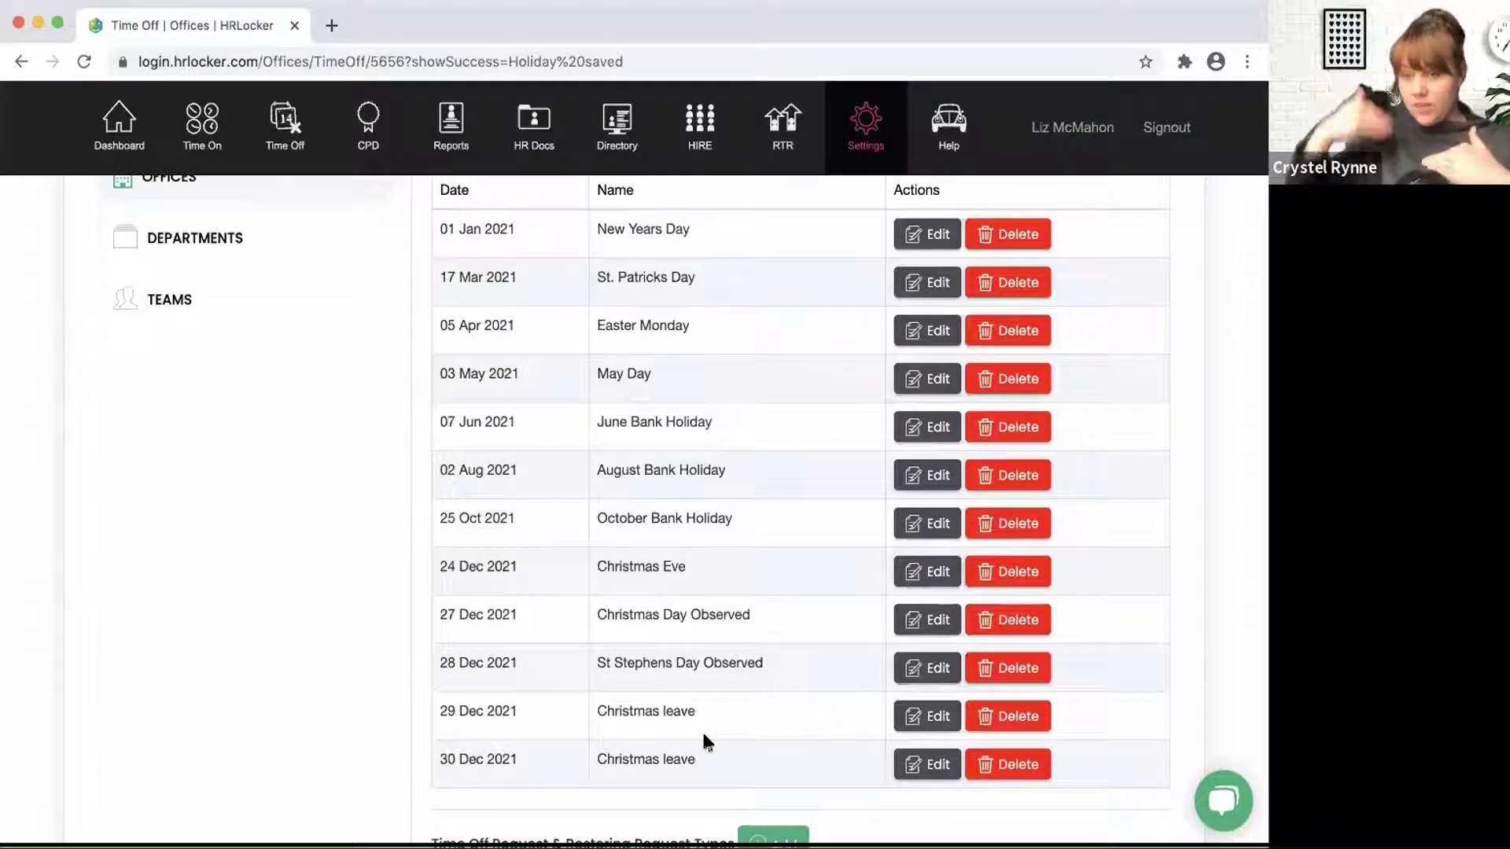
{"action": "scroll", "coordinate": [703, 742], "scroll_direction": "down", "scroll_amount": 2}
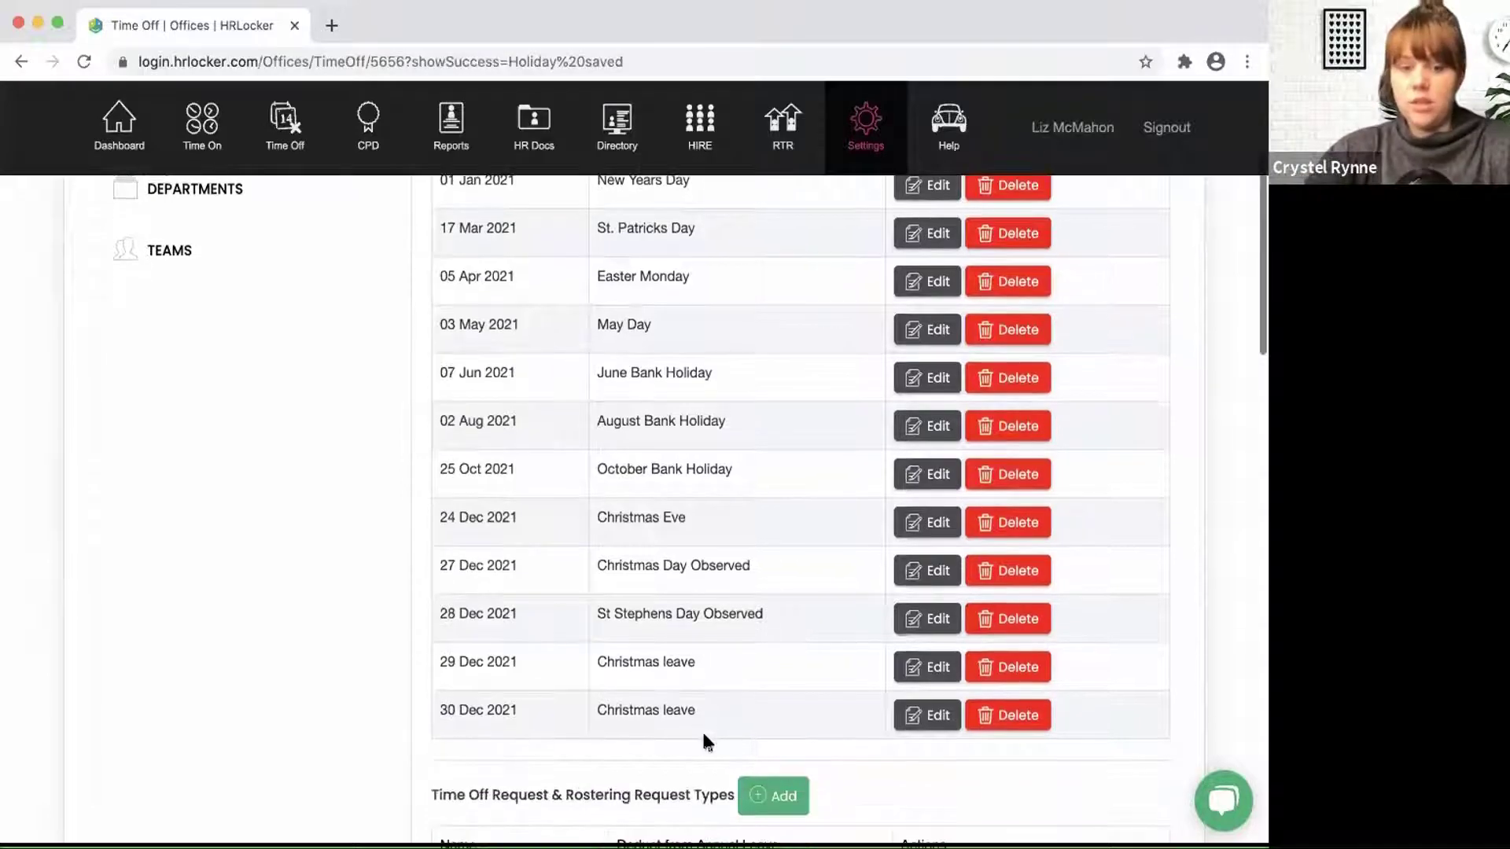
{"action": "scroll", "coordinate": [706, 742], "scroll_direction": "down", "scroll_amount": 6}
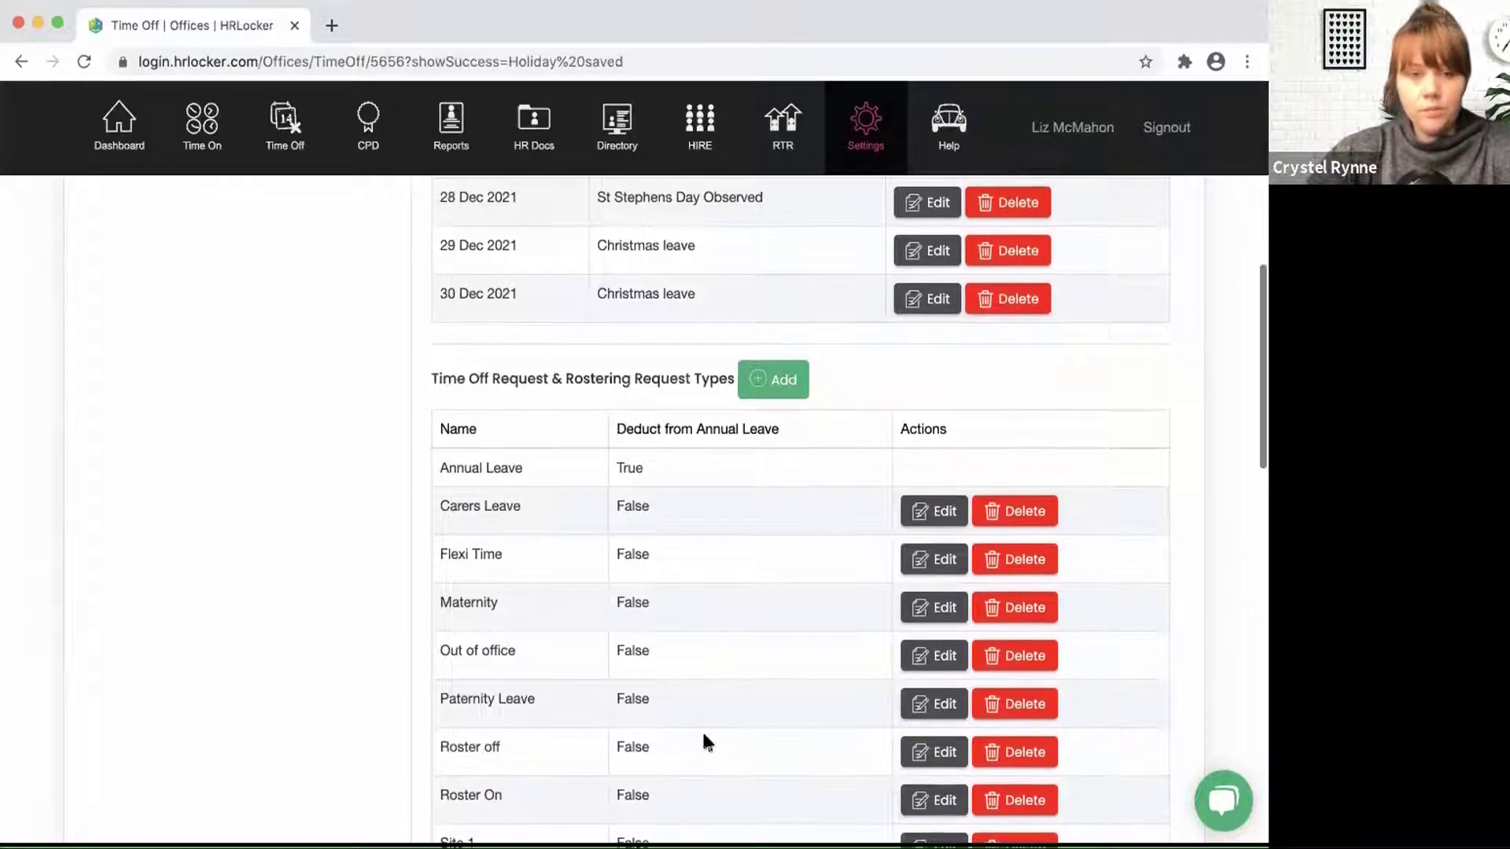
{"action": "scroll", "coordinate": [701, 740], "scroll_direction": "down", "scroll_amount": 1}
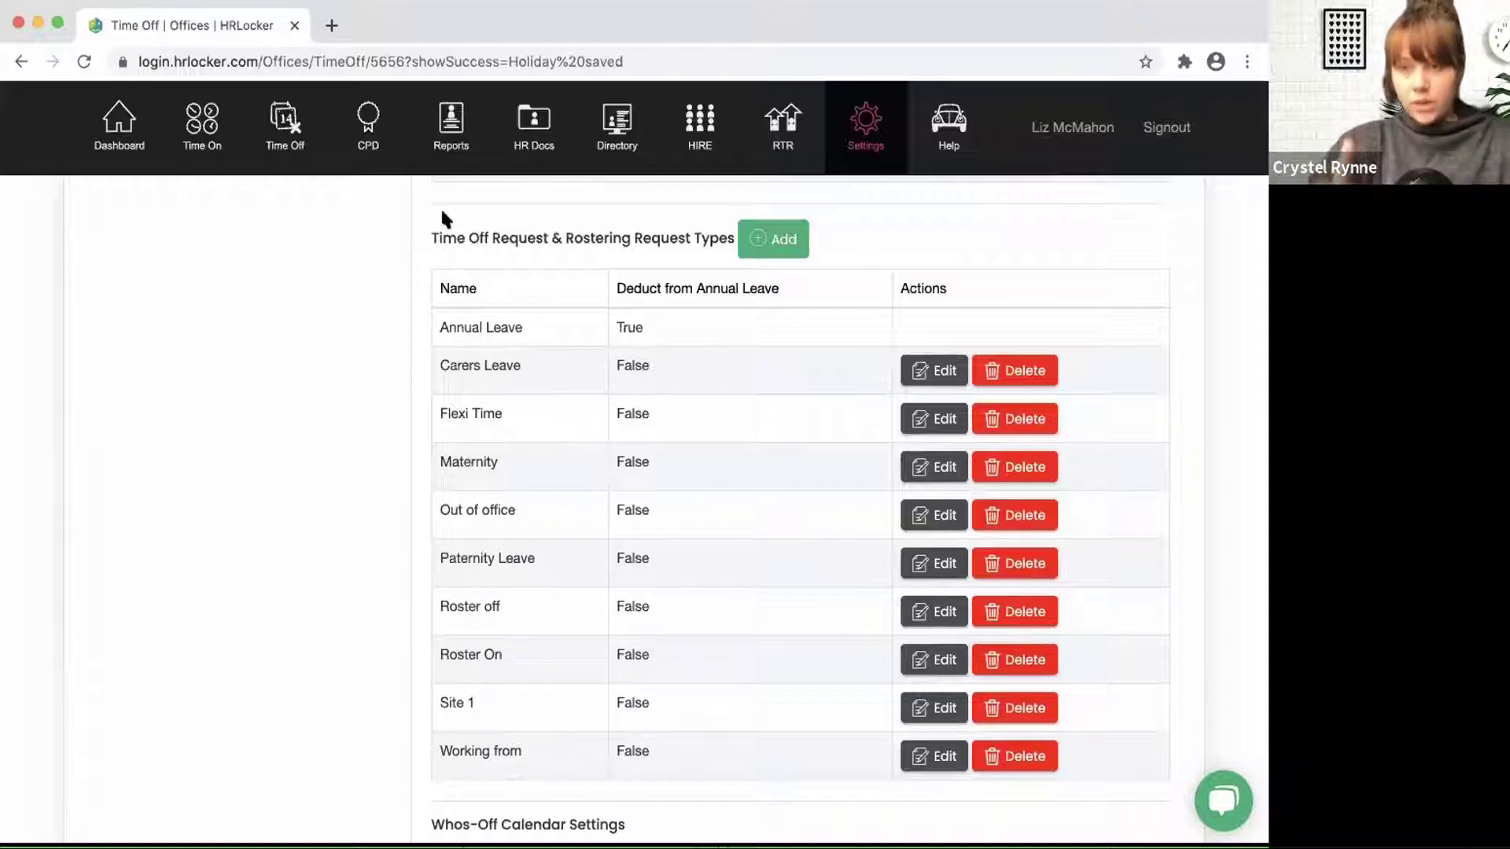
{"action": "left_click", "coordinate": [777, 250]}
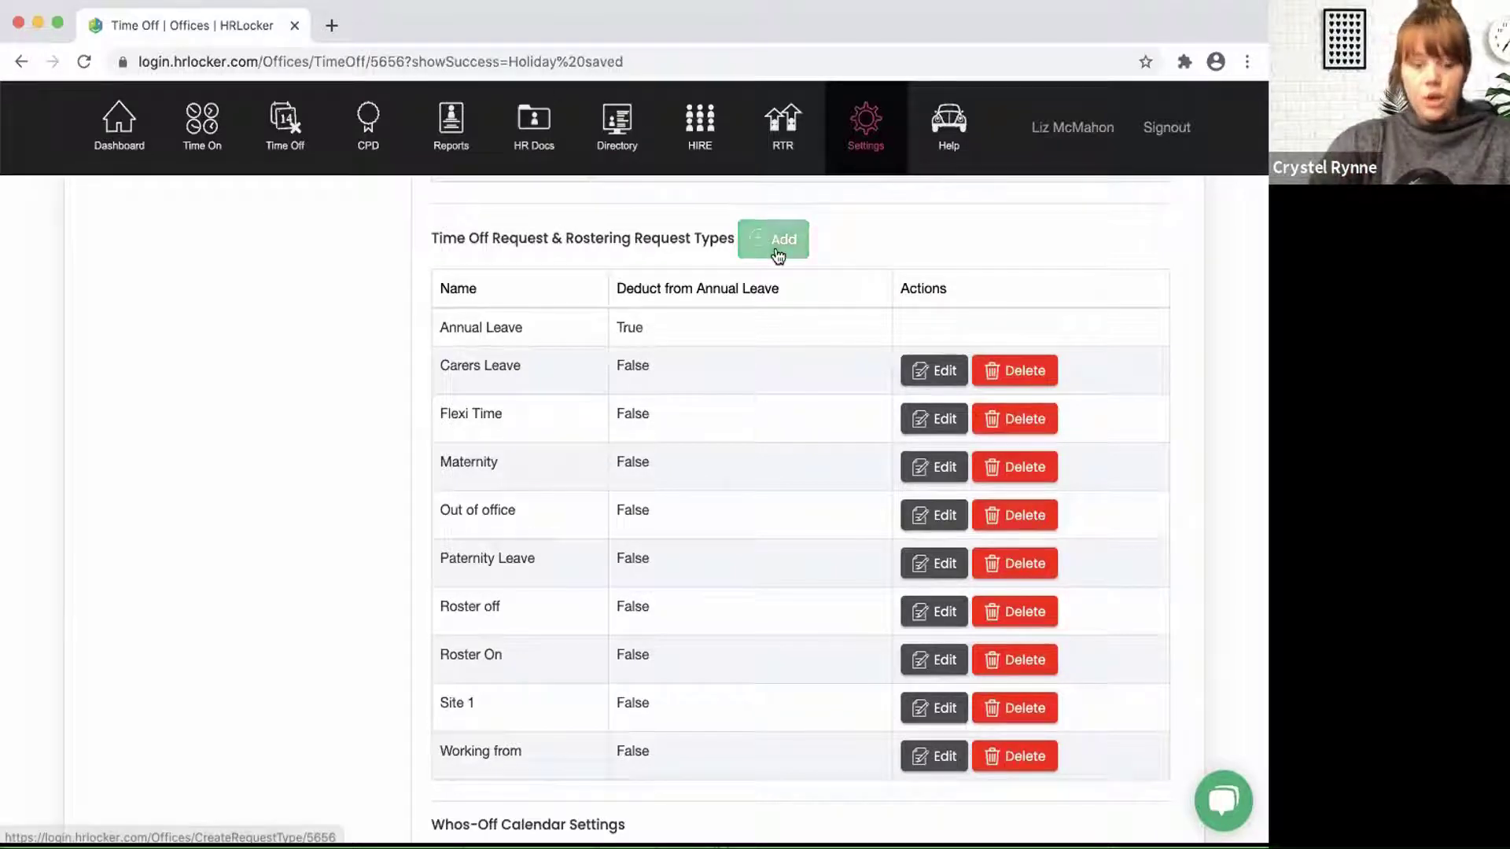
{"action": "left_click", "coordinate": [648, 324]}
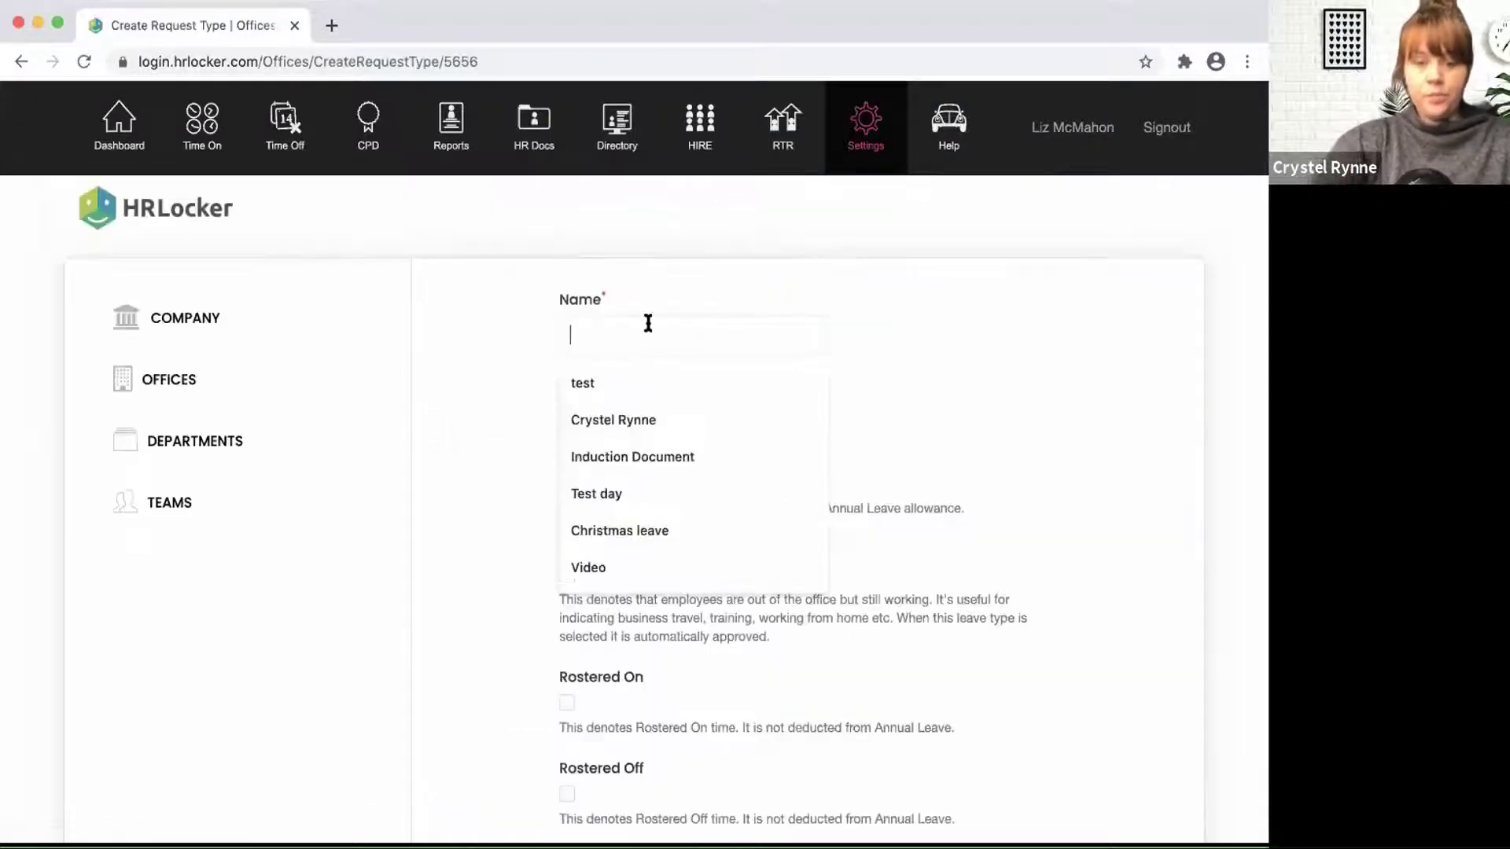
{"action": "type", "text": "Jus"}
{"action": "key", "text": "BackSpace"}
{"action": "type", "text": "ry "}
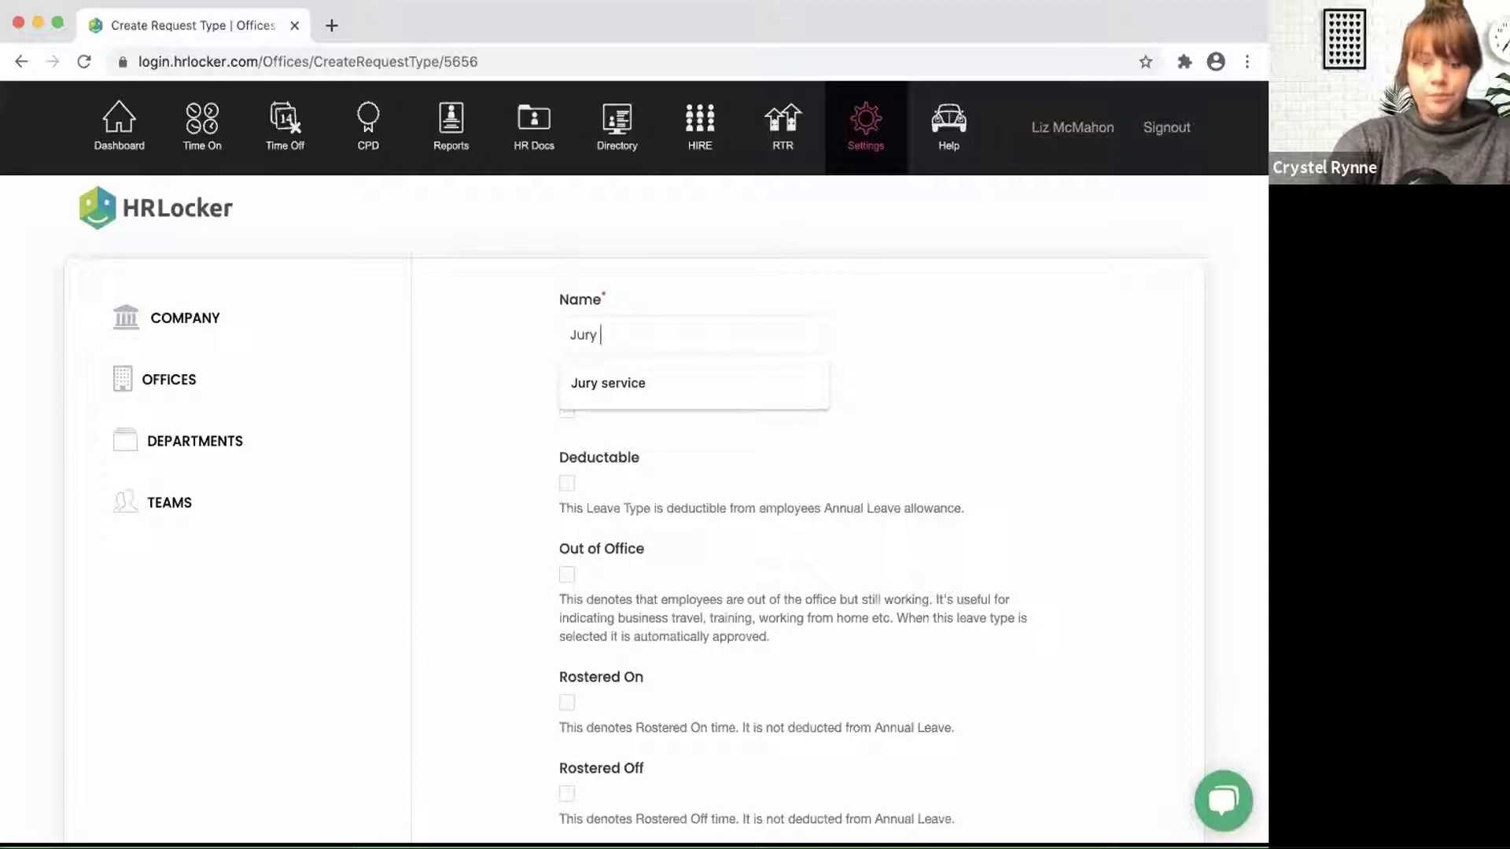
{"action": "type", "text": "Duty"}
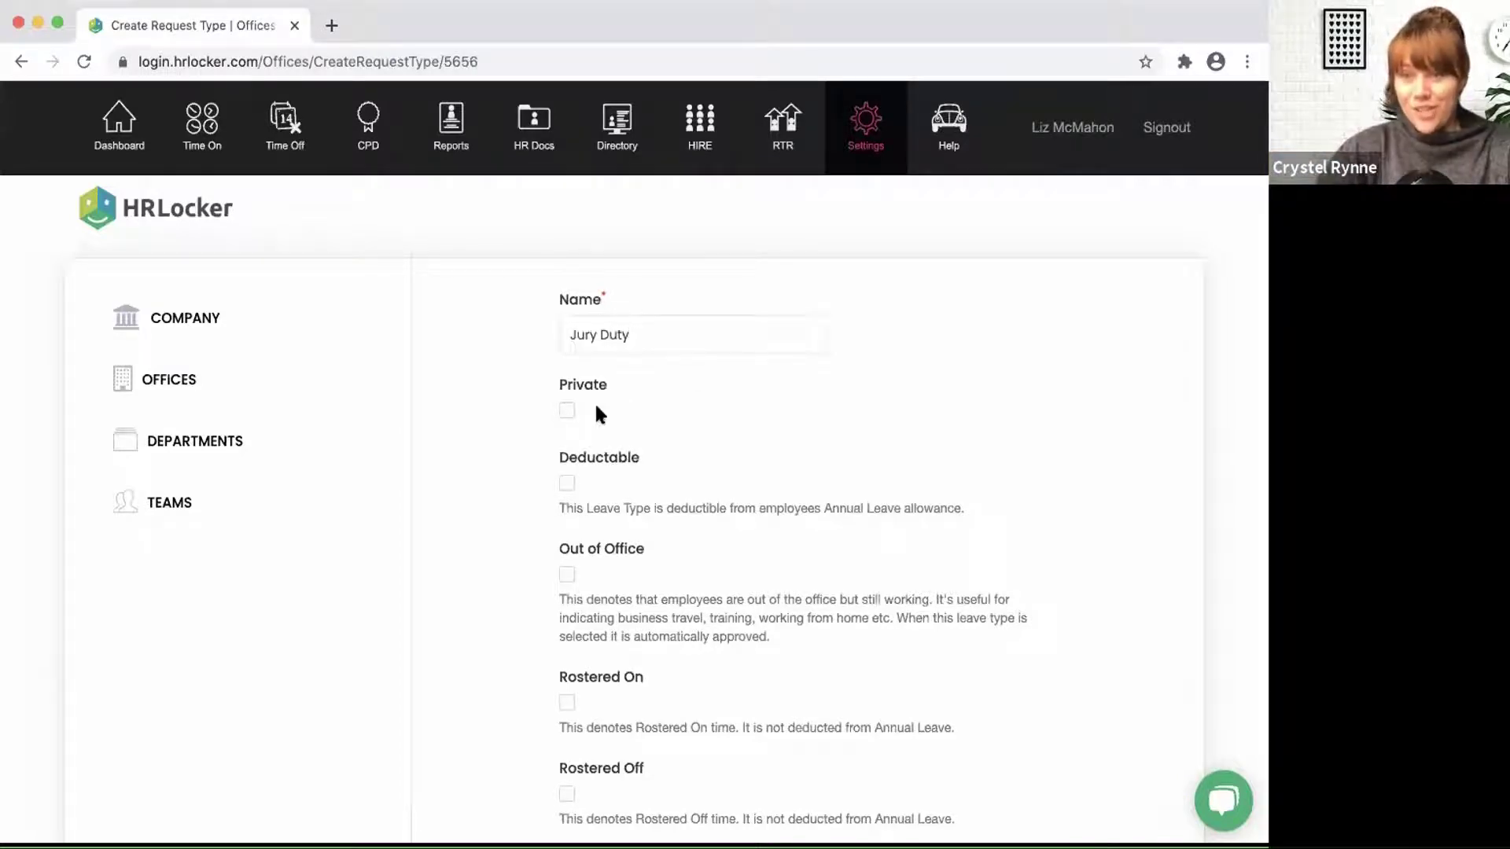
Step: Mark the Jury Duty request type as Private and submit it with all other options unticked
{"action": "scroll", "coordinate": [596, 409], "scroll_direction": "down", "scroll_amount": 1}
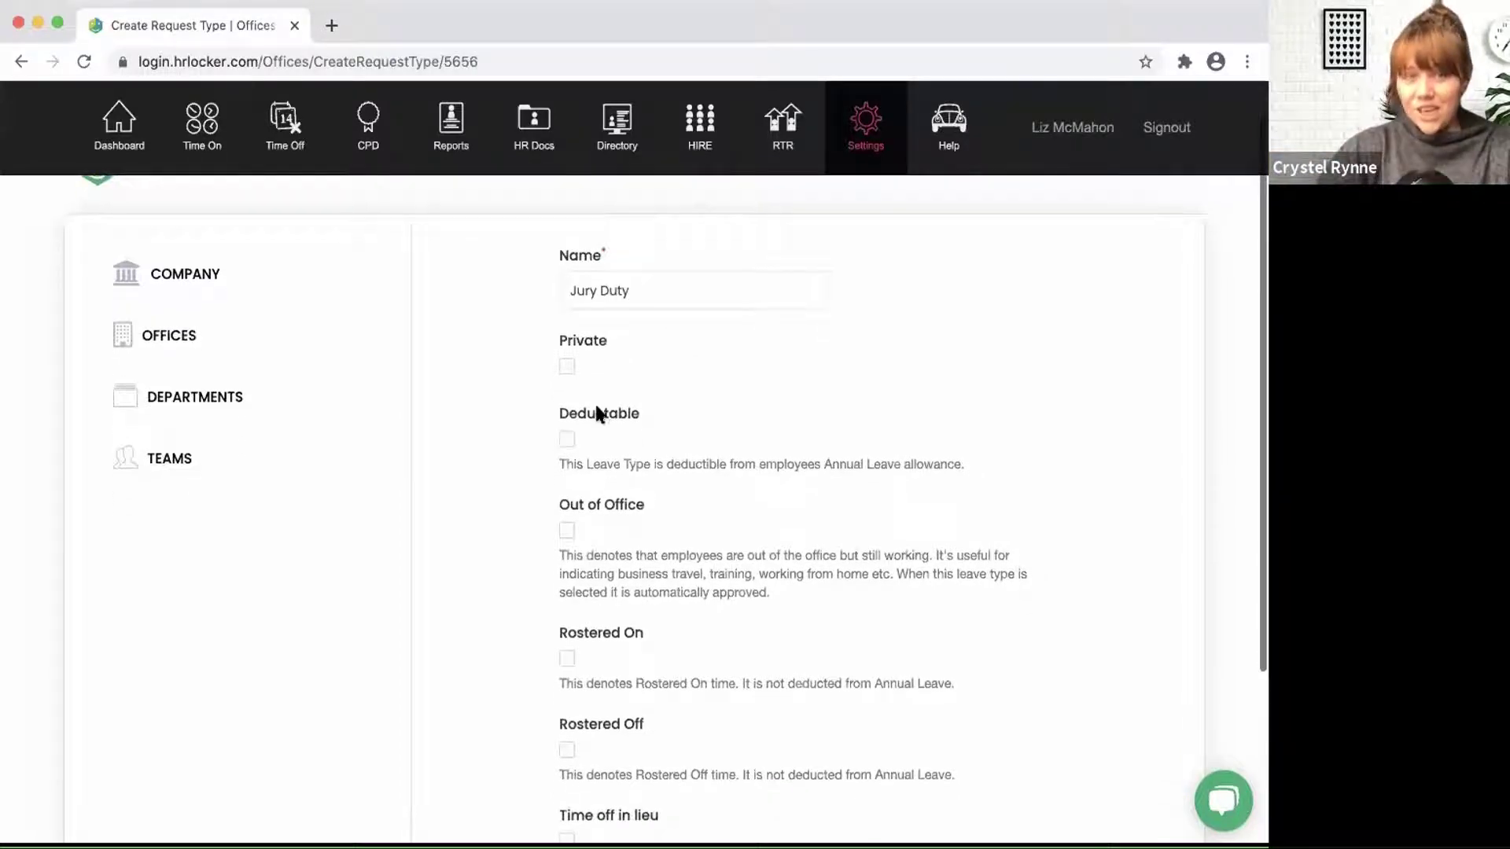
{"action": "left_click", "coordinate": [567, 366]}
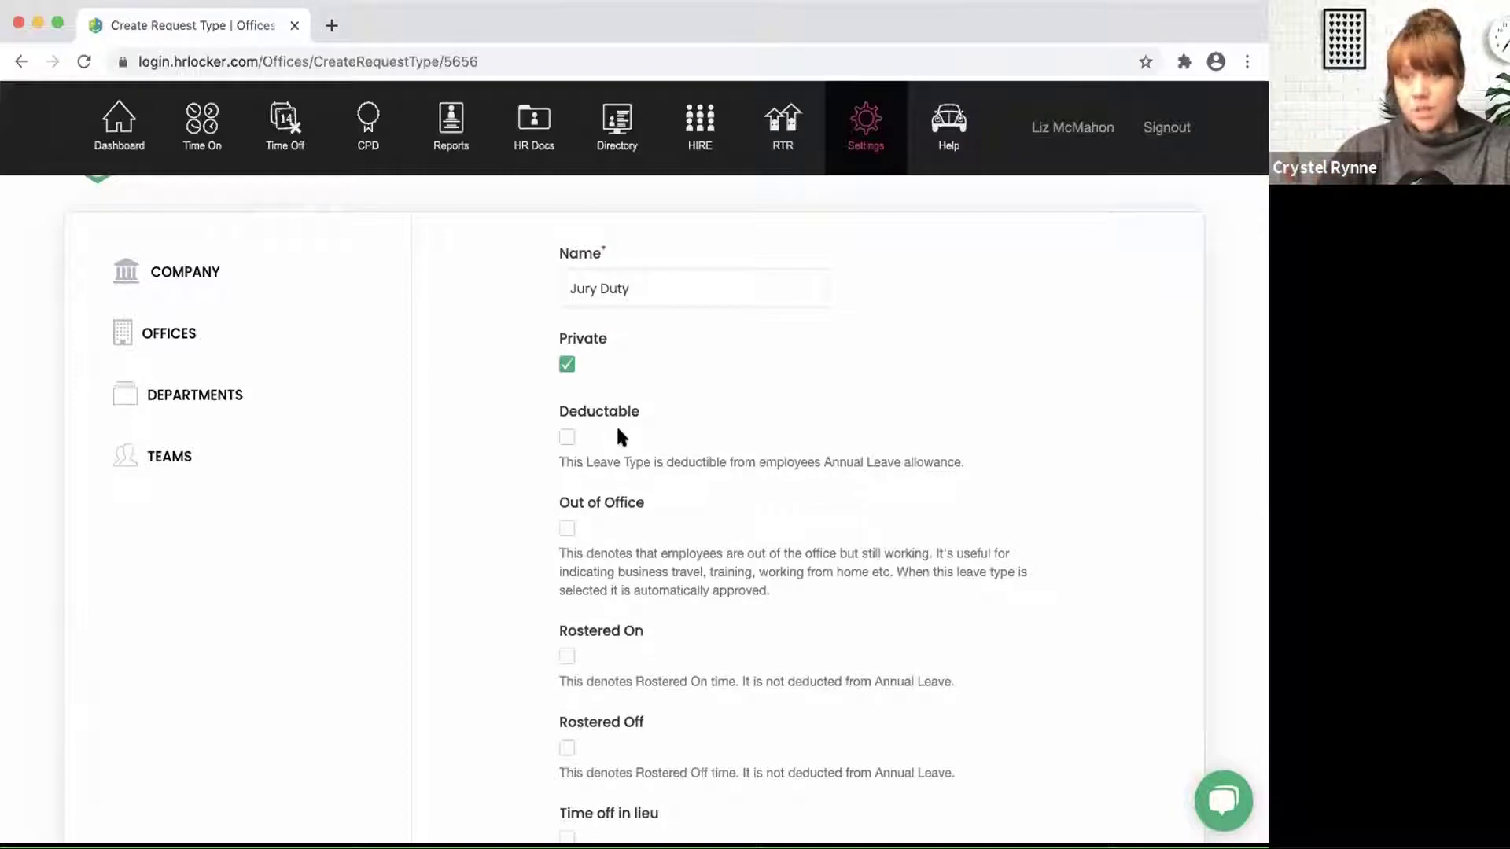
{"action": "scroll", "coordinate": [617, 430], "scroll_direction": "down", "scroll_amount": 3}
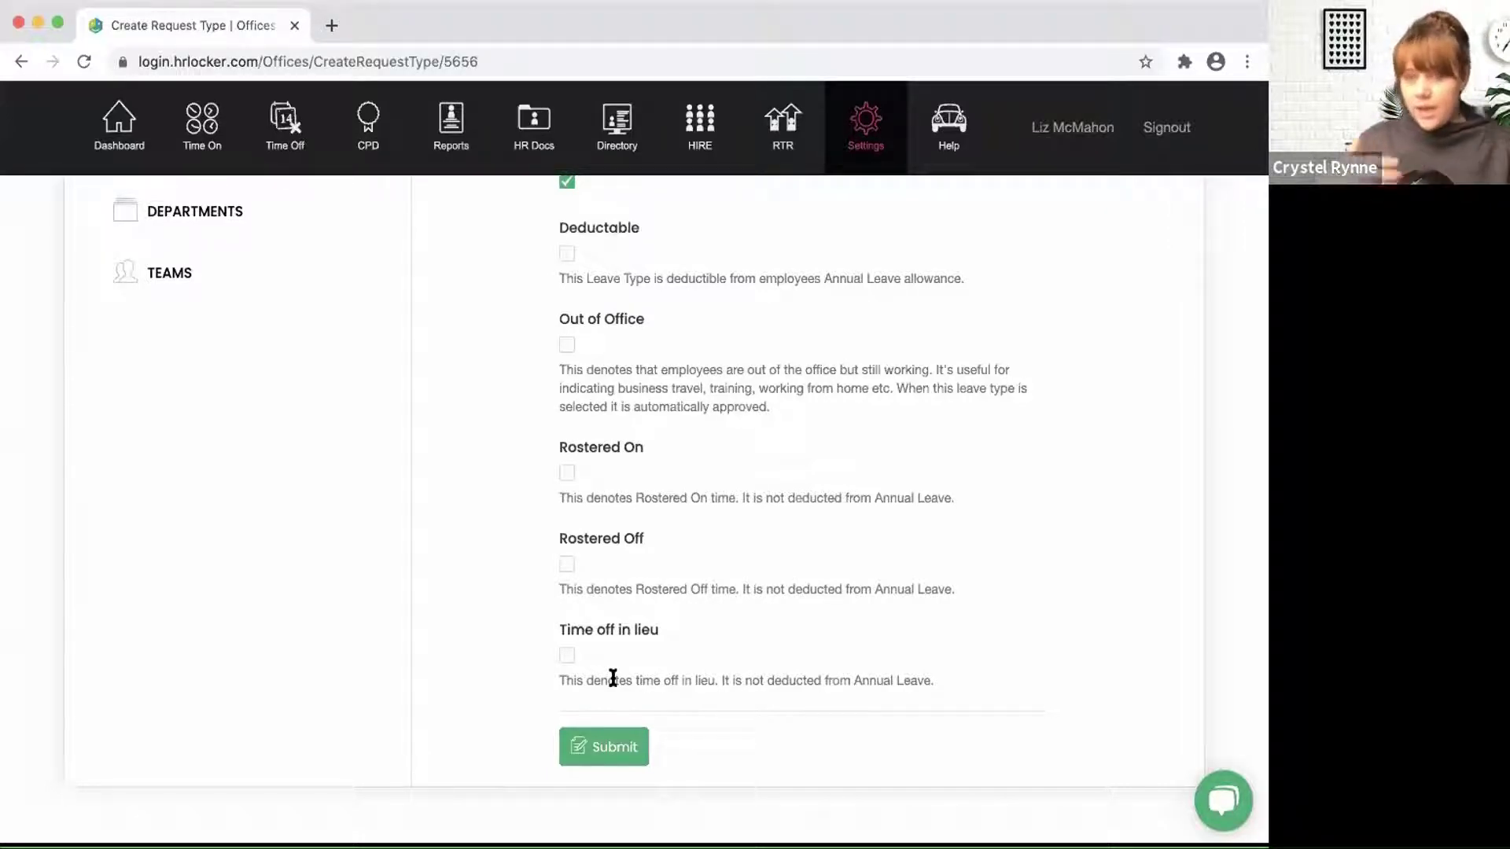
{"action": "left_click", "coordinate": [592, 747]}
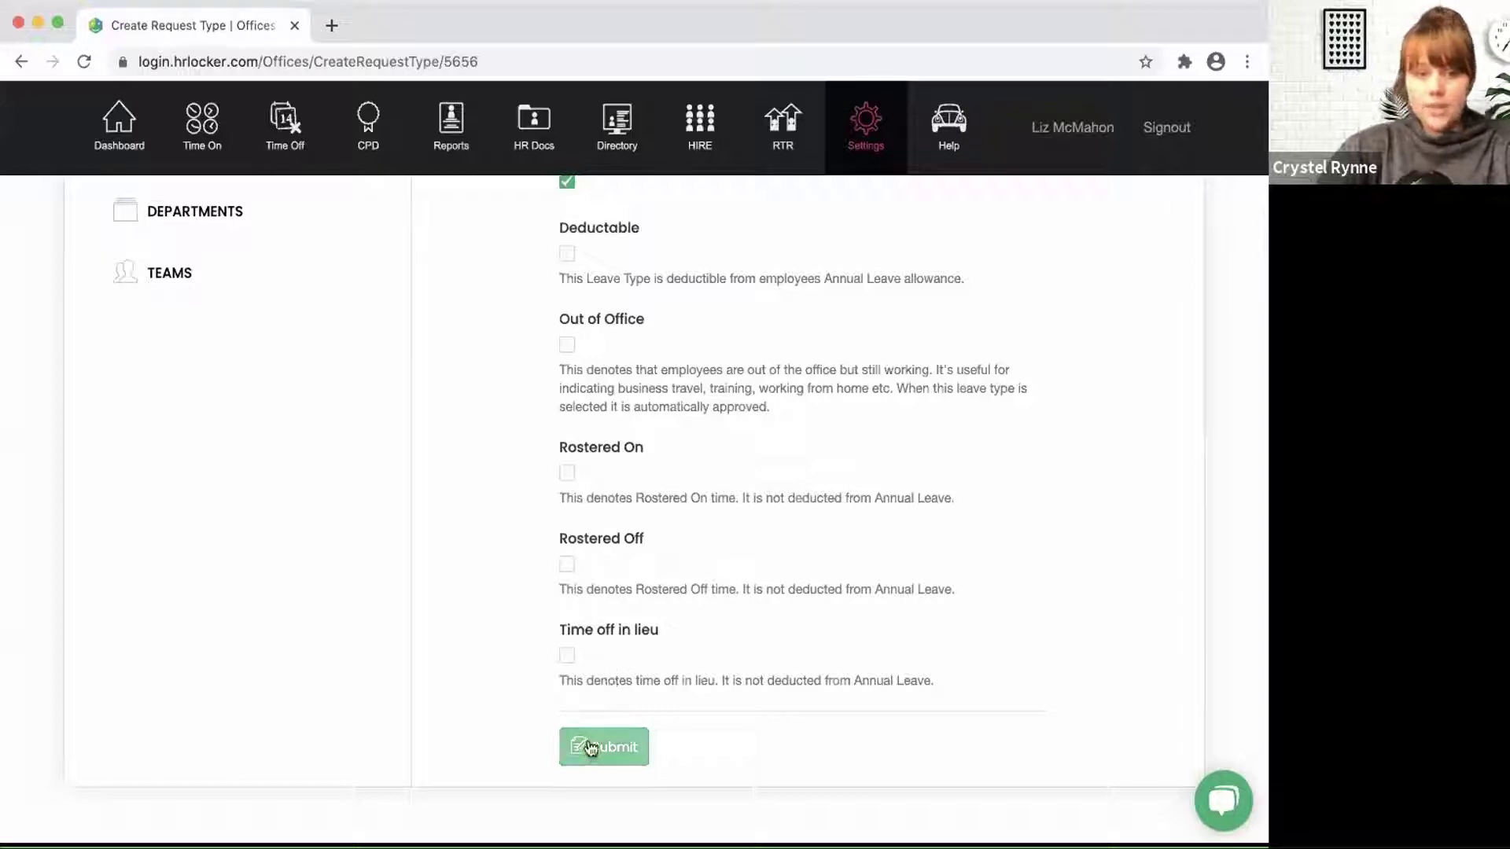
Step: Review the Head Office's list of time off and rostering request types and their Annual Leave deduction settings
{"action": "scroll", "coordinate": [591, 747], "scroll_direction": "down", "scroll_amount": 10}
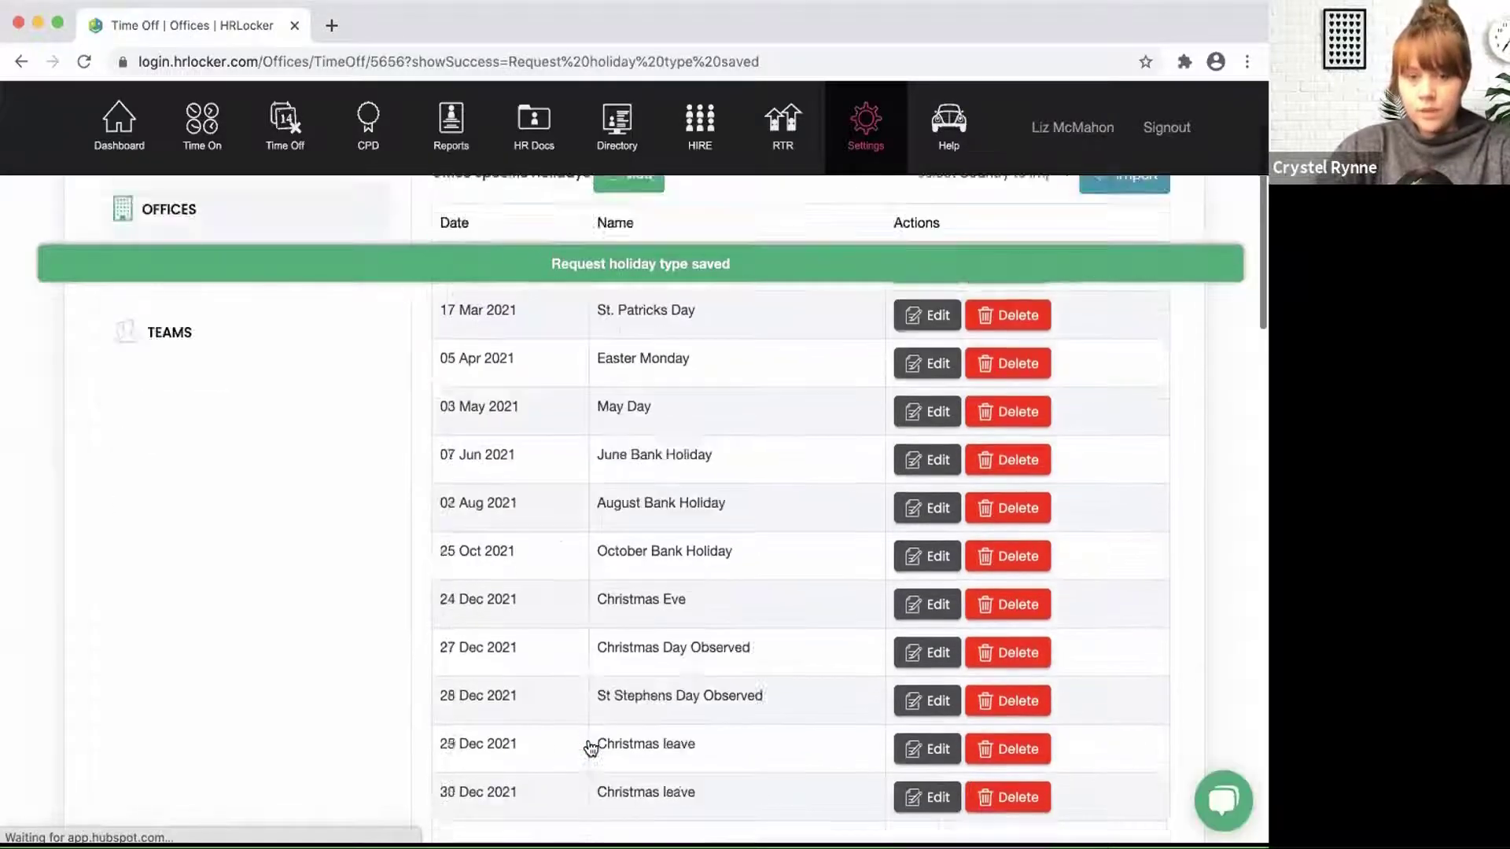
{"action": "scroll", "coordinate": [591, 747], "scroll_direction": "down", "scroll_amount": 1}
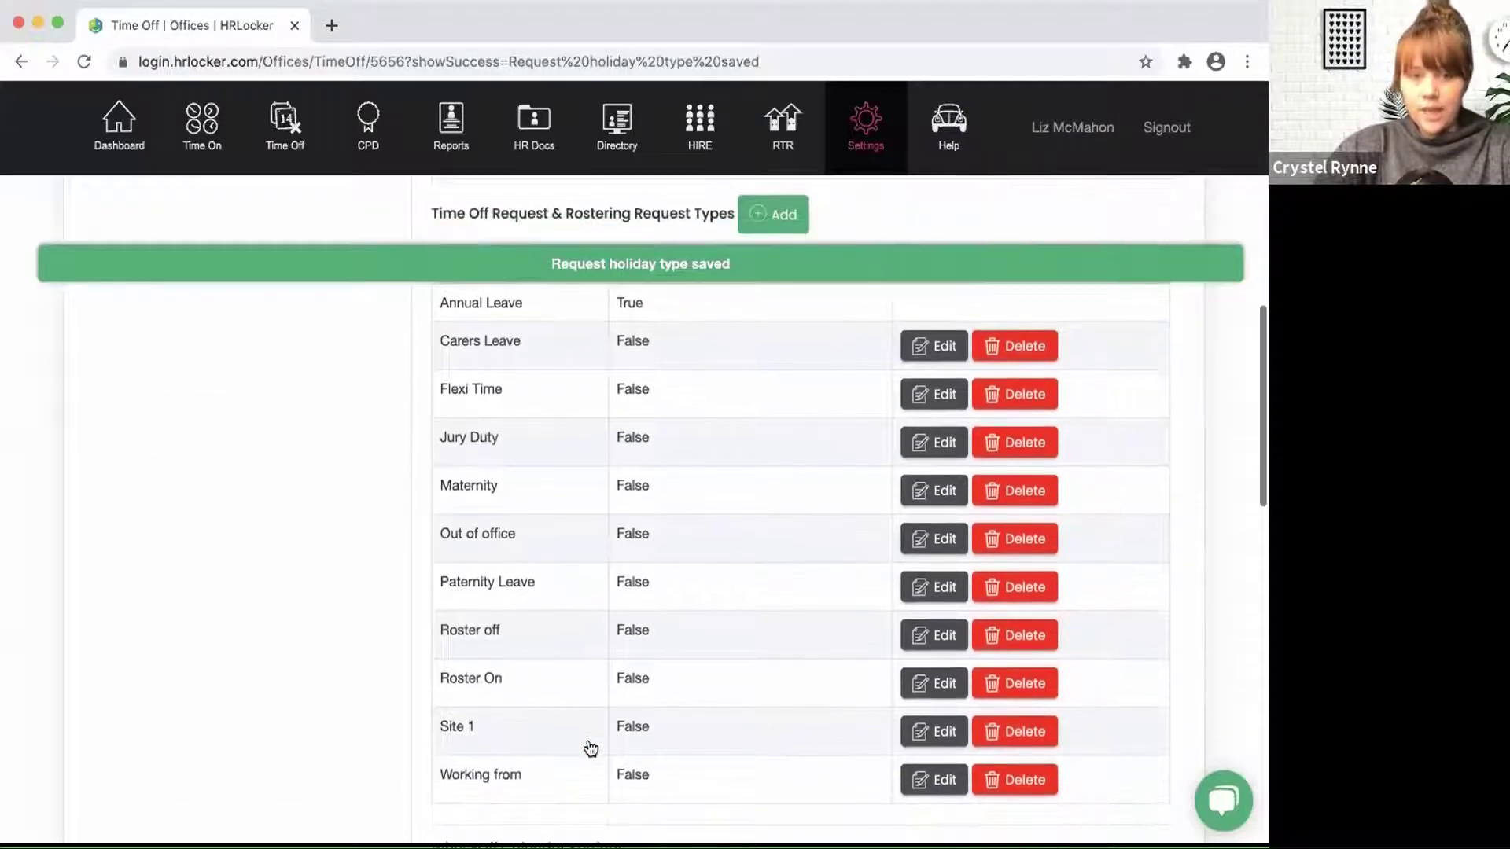
{"action": "scroll", "coordinate": [592, 747], "scroll_direction": "up", "scroll_amount": 1}
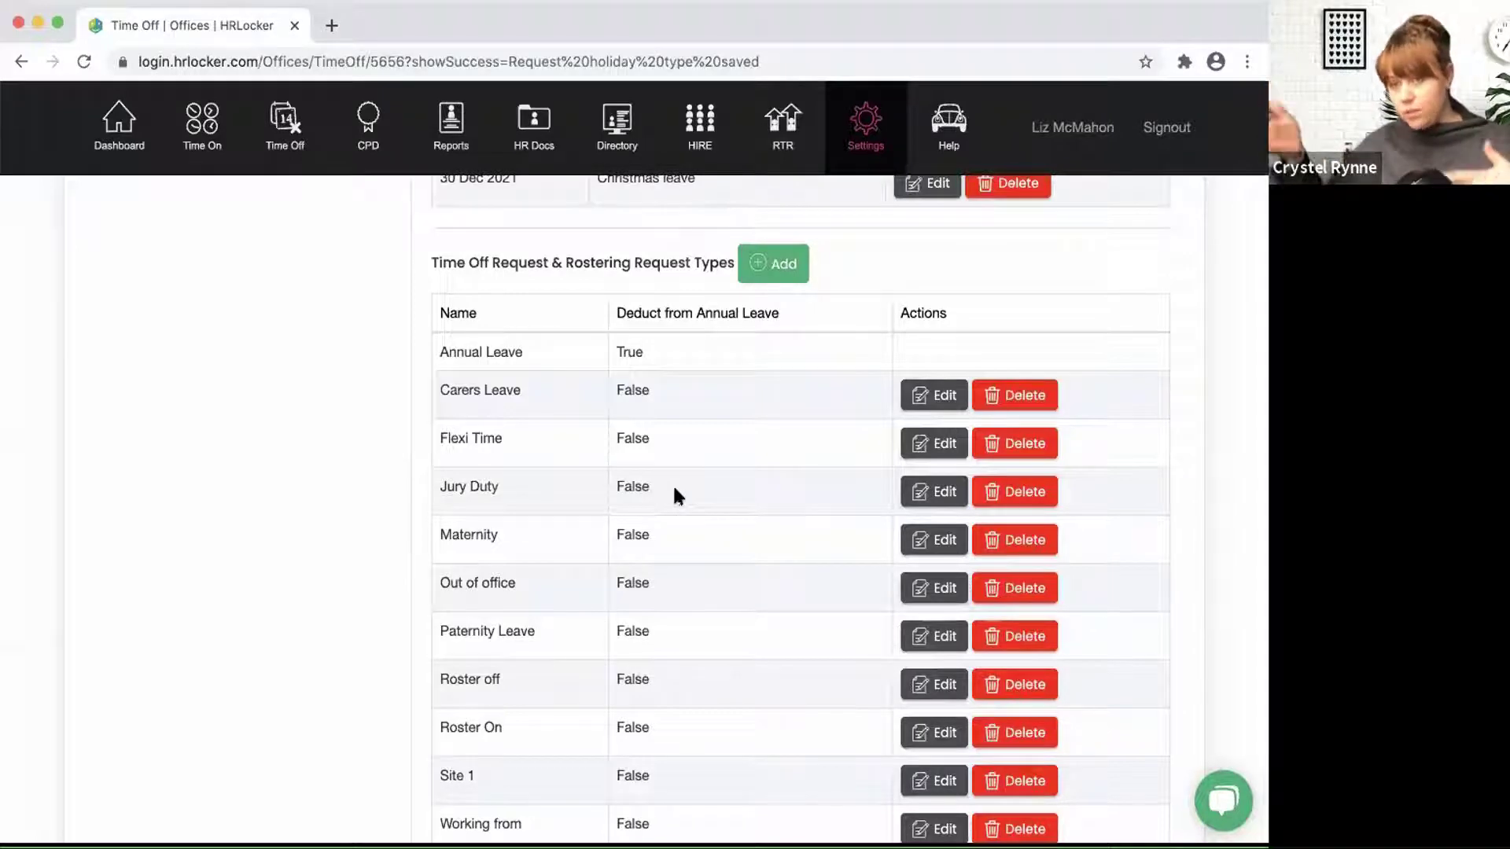
{"action": "scroll", "coordinate": [674, 494], "scroll_direction": "down", "scroll_amount": 4}
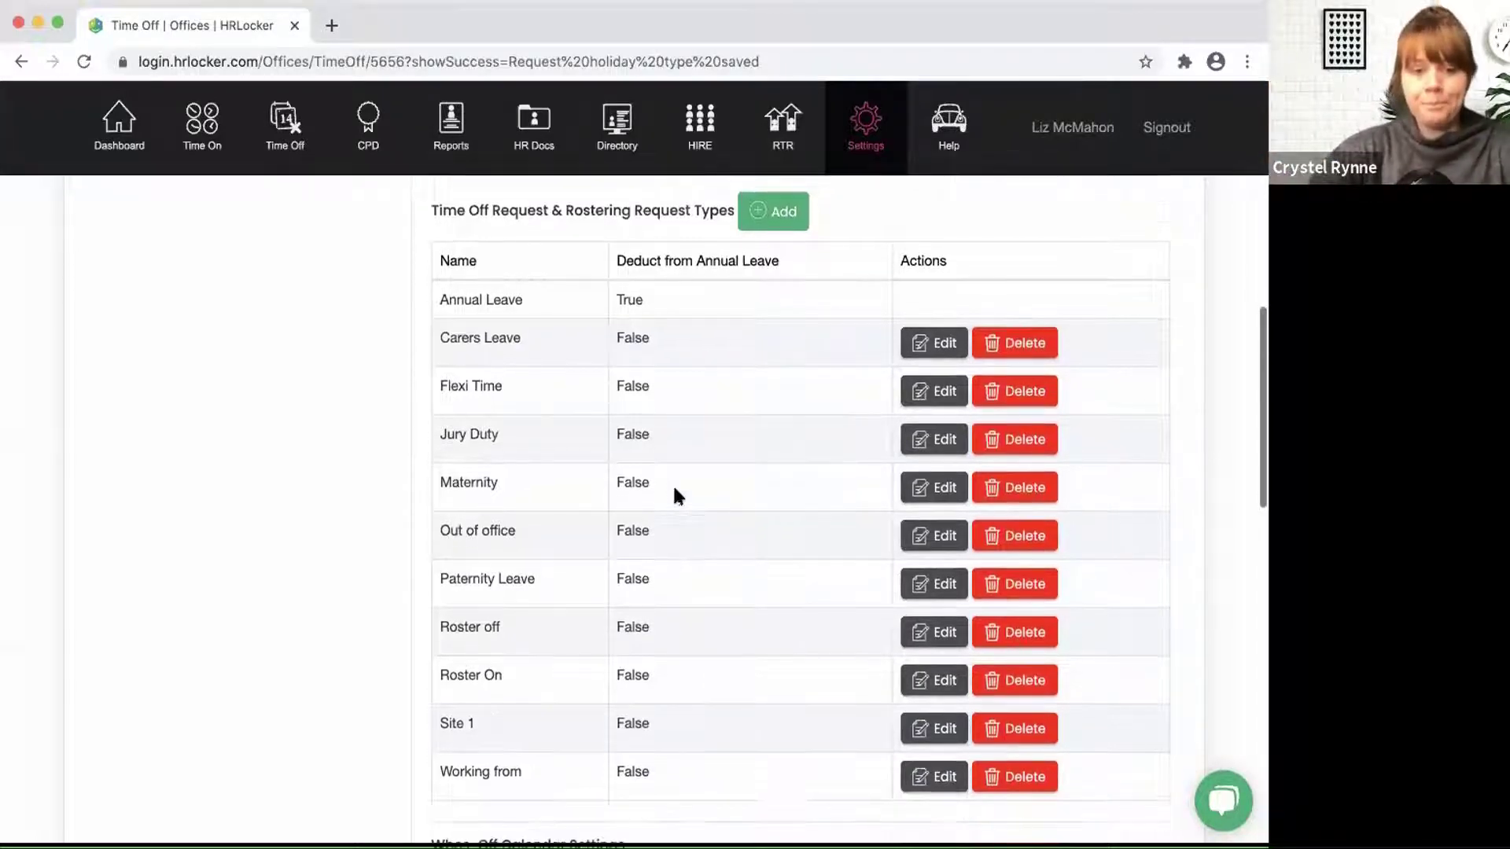
{"action": "scroll", "coordinate": [674, 494], "scroll_direction": "down", "scroll_amount": 3}
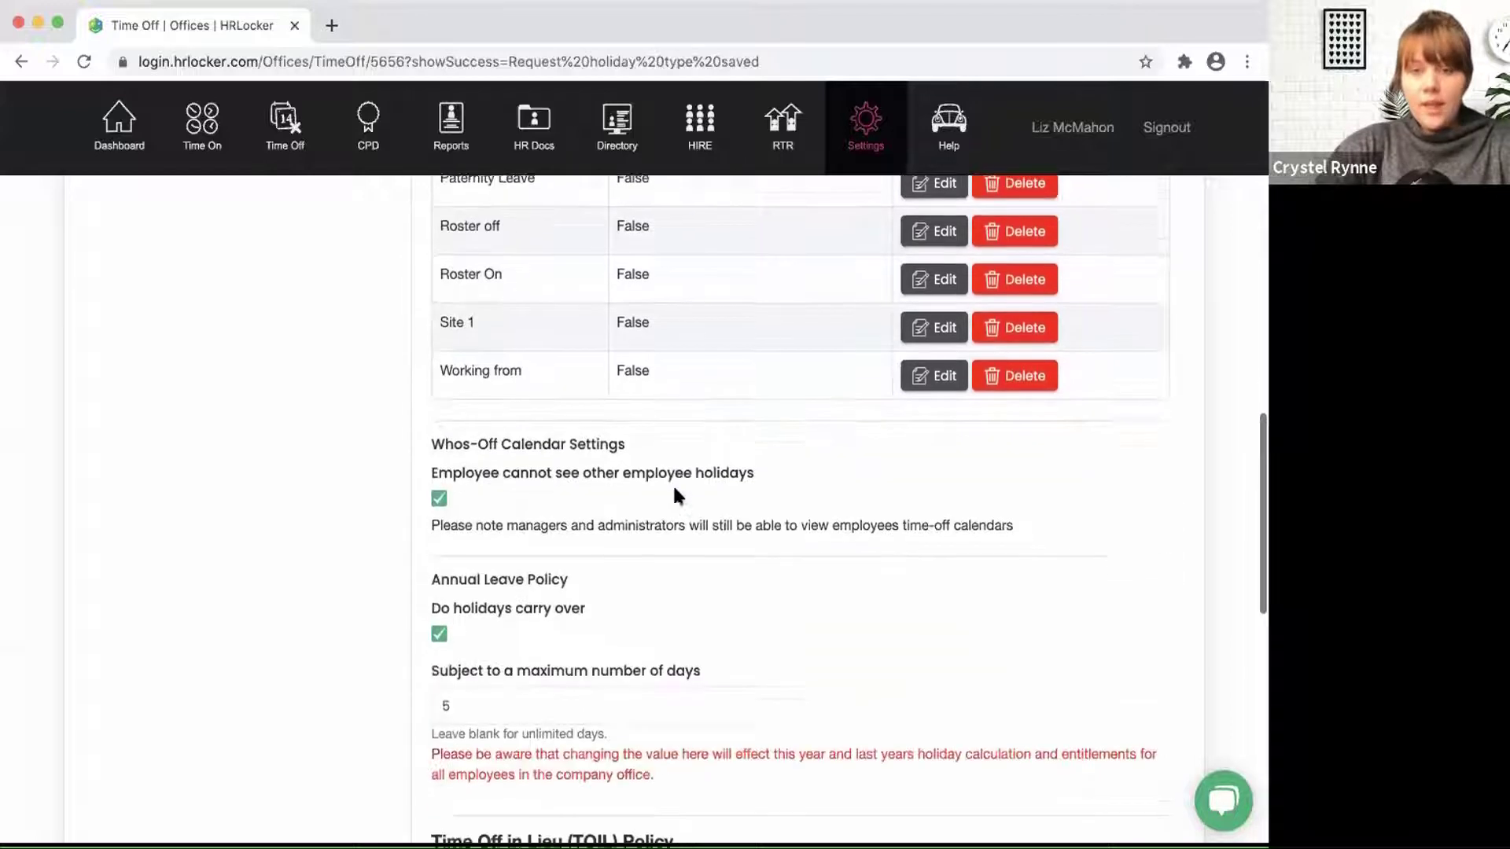
{"action": "scroll", "coordinate": [692, 499], "scroll_direction": "up", "scroll_amount": 3}
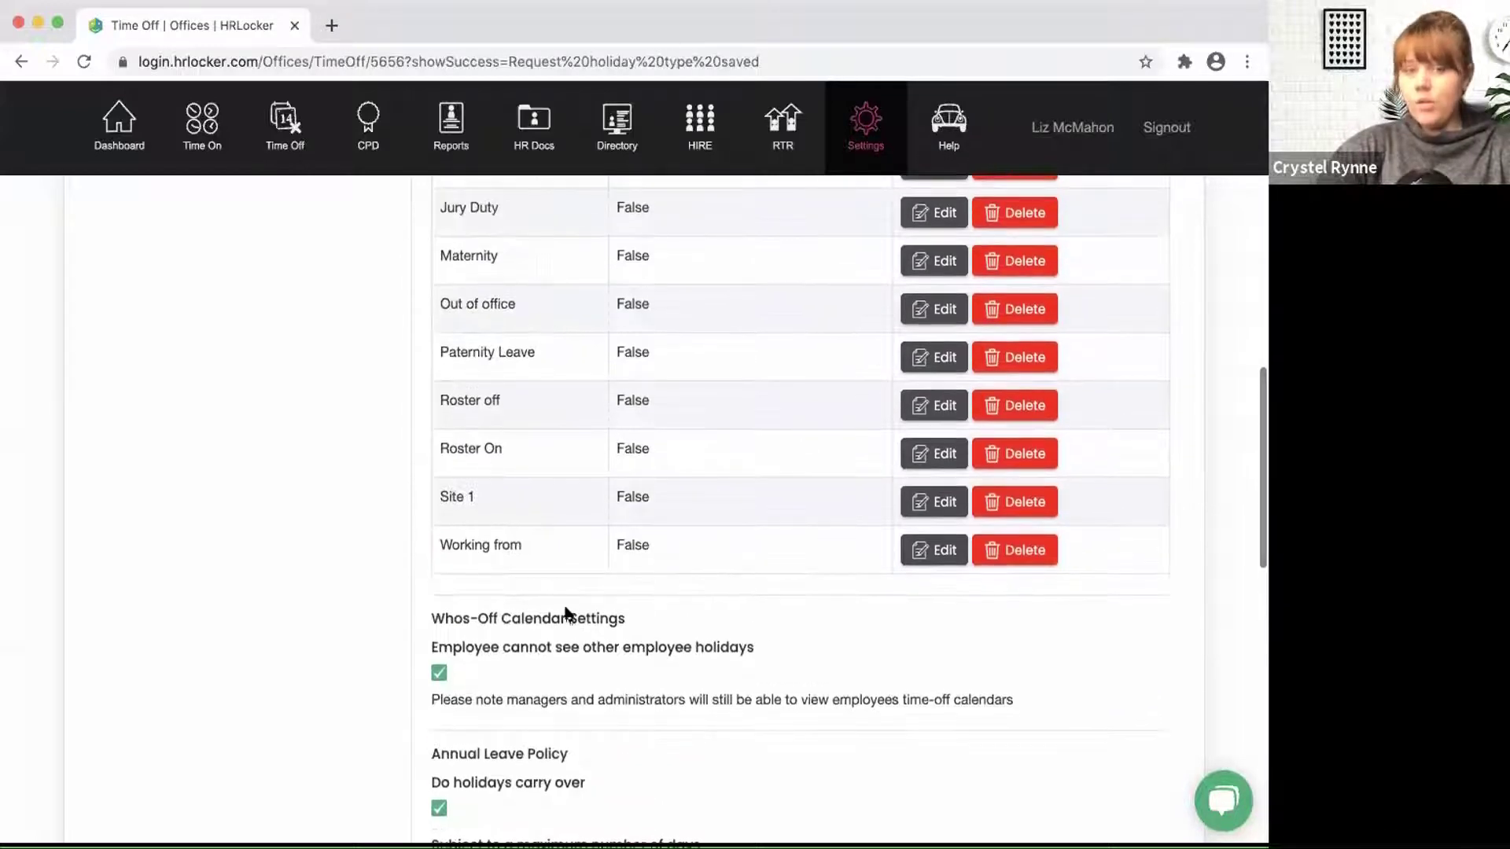
{"action": "scroll", "coordinate": [754, 550], "scroll_direction": "up", "scroll_amount": 3}
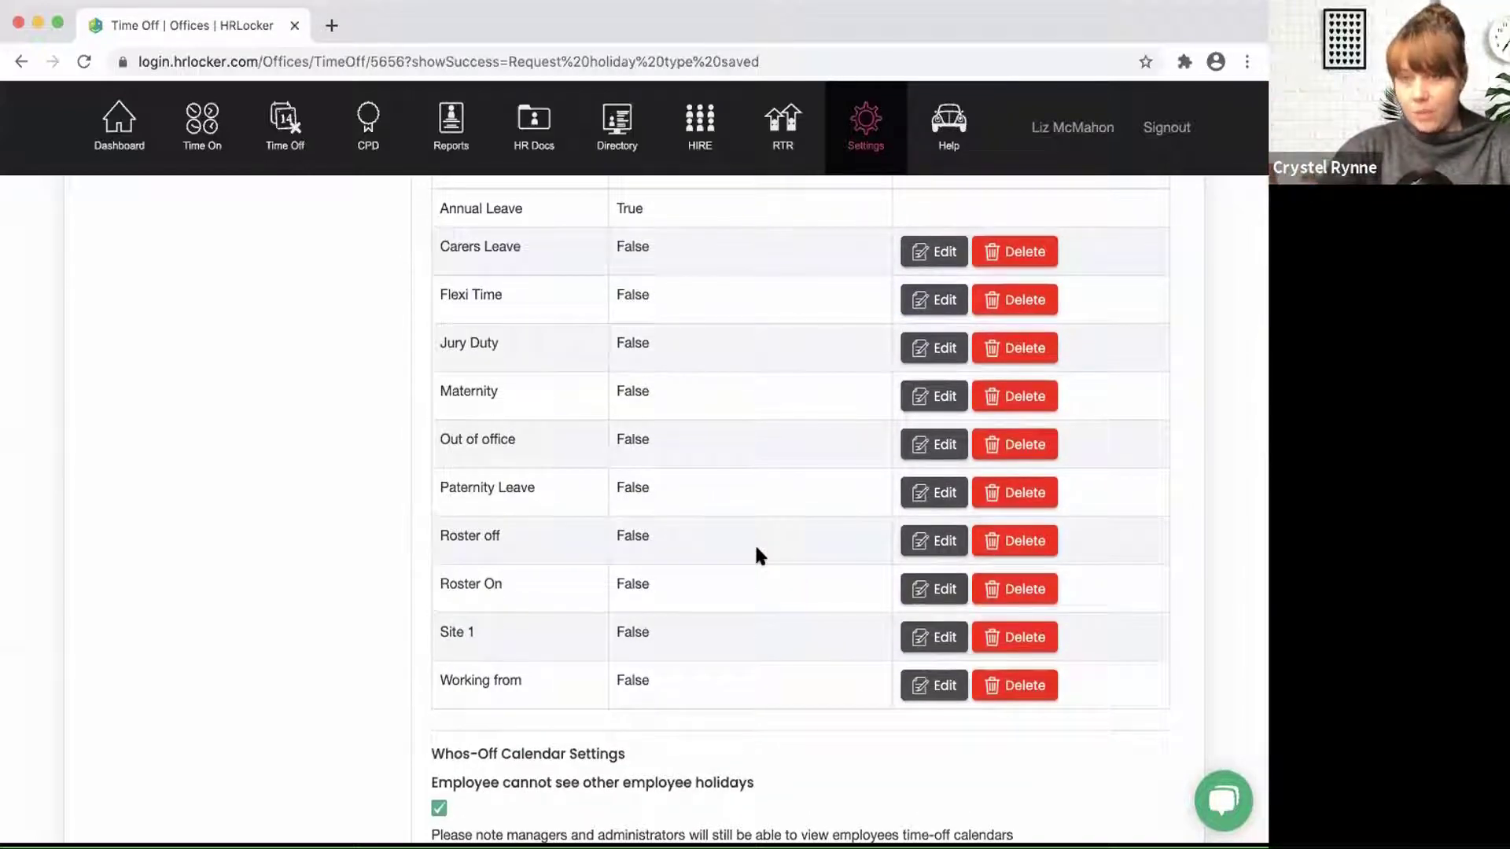
Step: Examine the Whos-Off Calendar, Annual Leave Policy and Time Off in Lieu (TOIL) Policy settings, including TOIL expiry and leave accrual
{"action": "scroll", "coordinate": [757, 555], "scroll_direction": "down", "scroll_amount": 4}
{"action": "scroll", "coordinate": [755, 554], "scroll_direction": "down", "scroll_amount": 2}
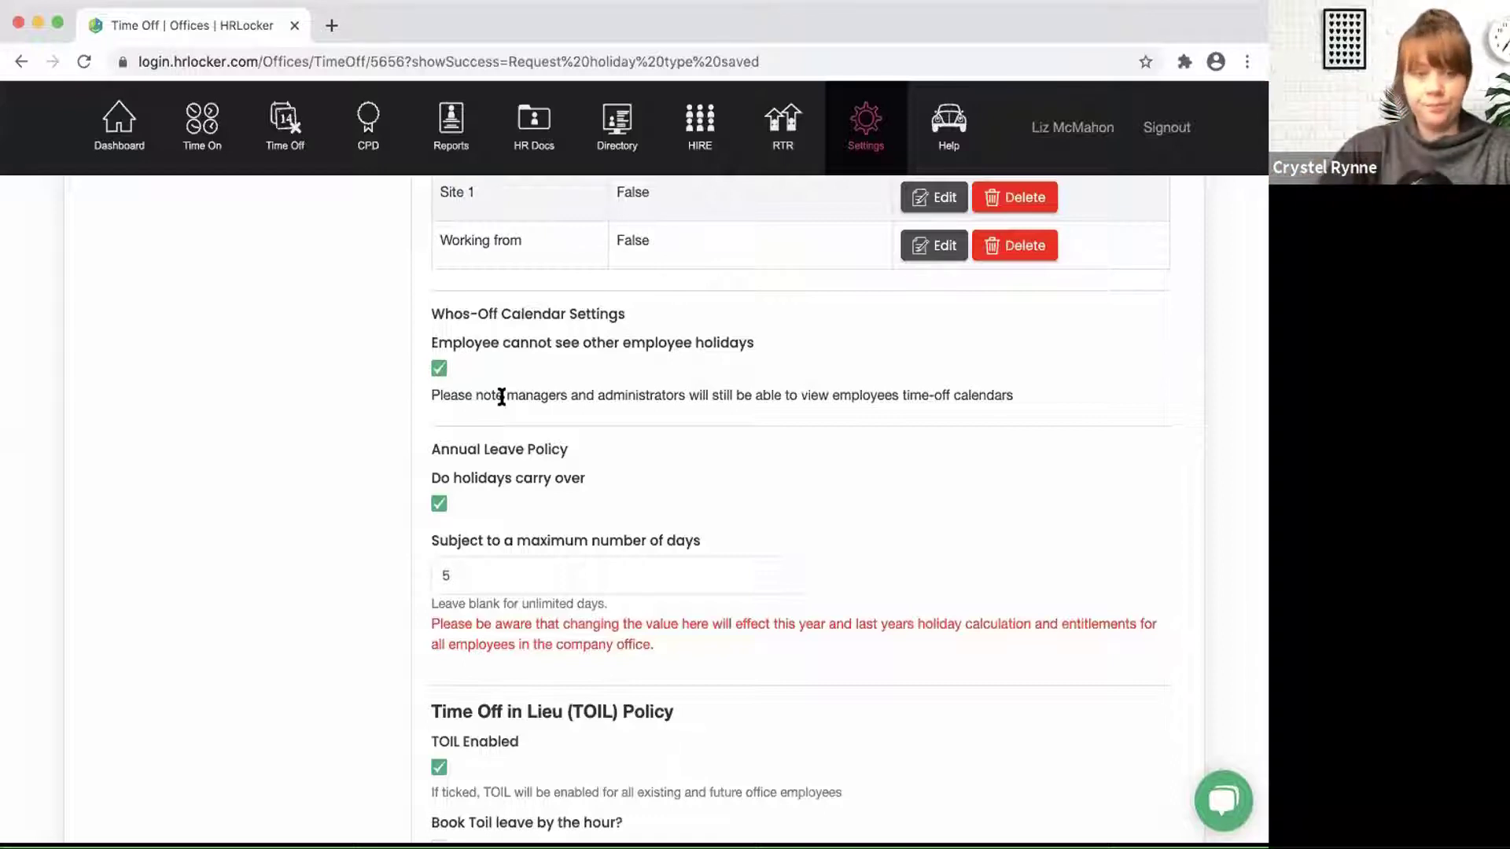
{"action": "scroll", "coordinate": [682, 604], "scroll_direction": "down", "scroll_amount": 3}
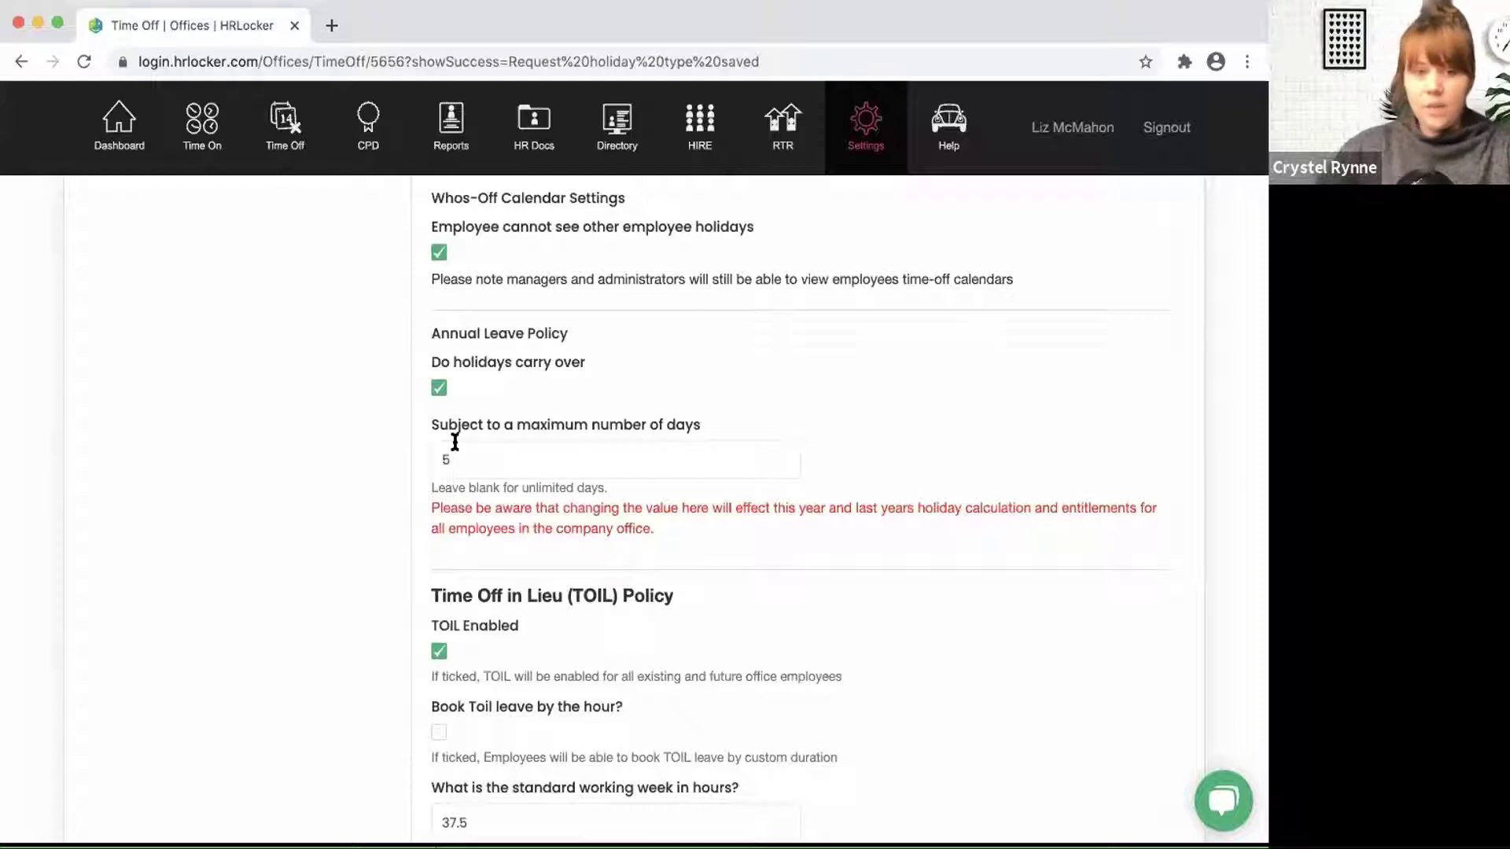
{"action": "scroll", "coordinate": [455, 442], "scroll_direction": "down", "scroll_amount": 3}
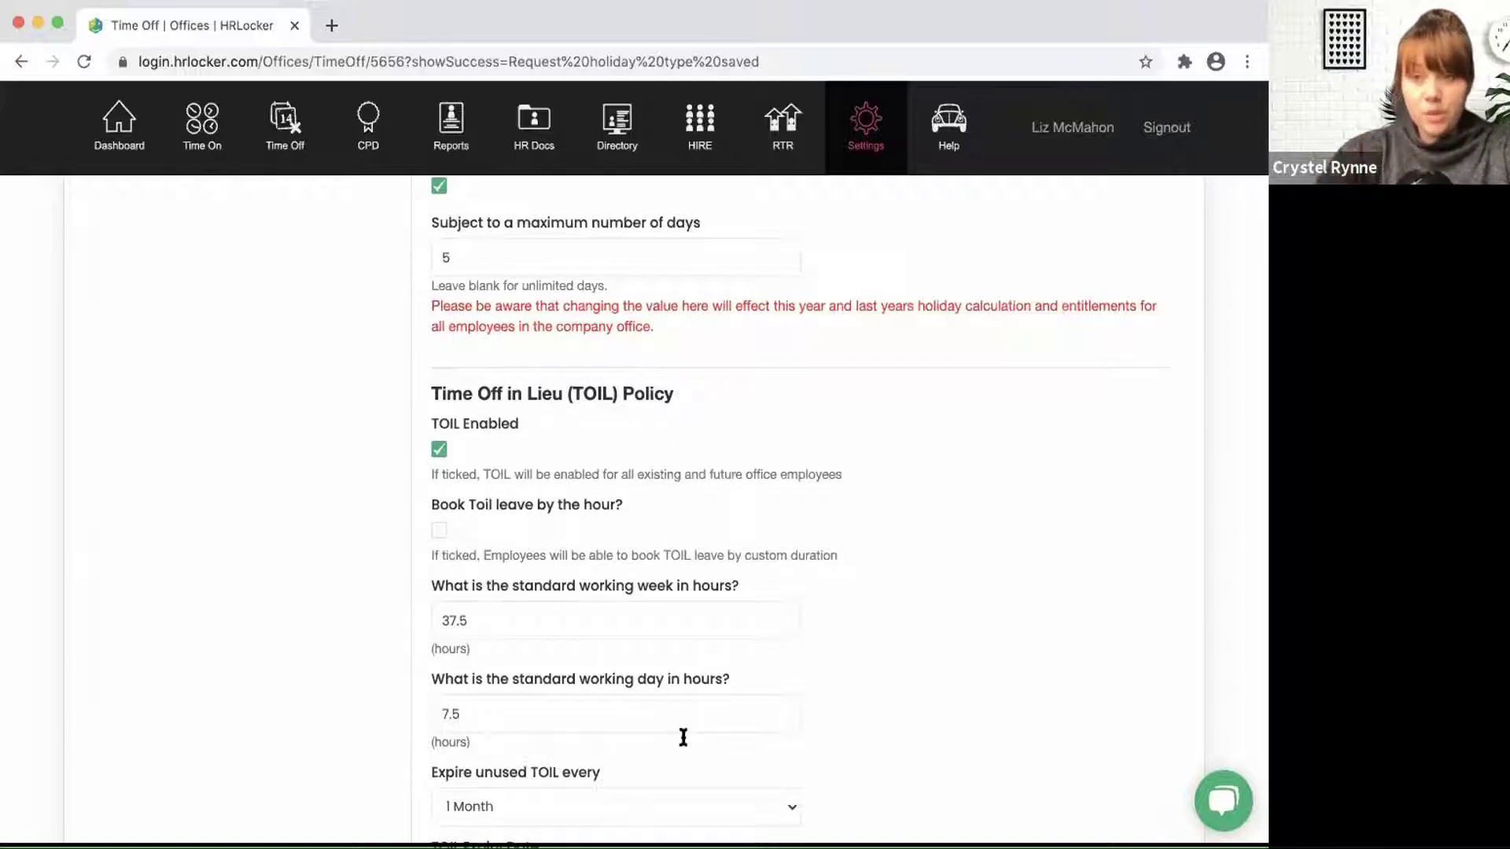
{"action": "scroll", "coordinate": [682, 737], "scroll_direction": "down", "scroll_amount": 1}
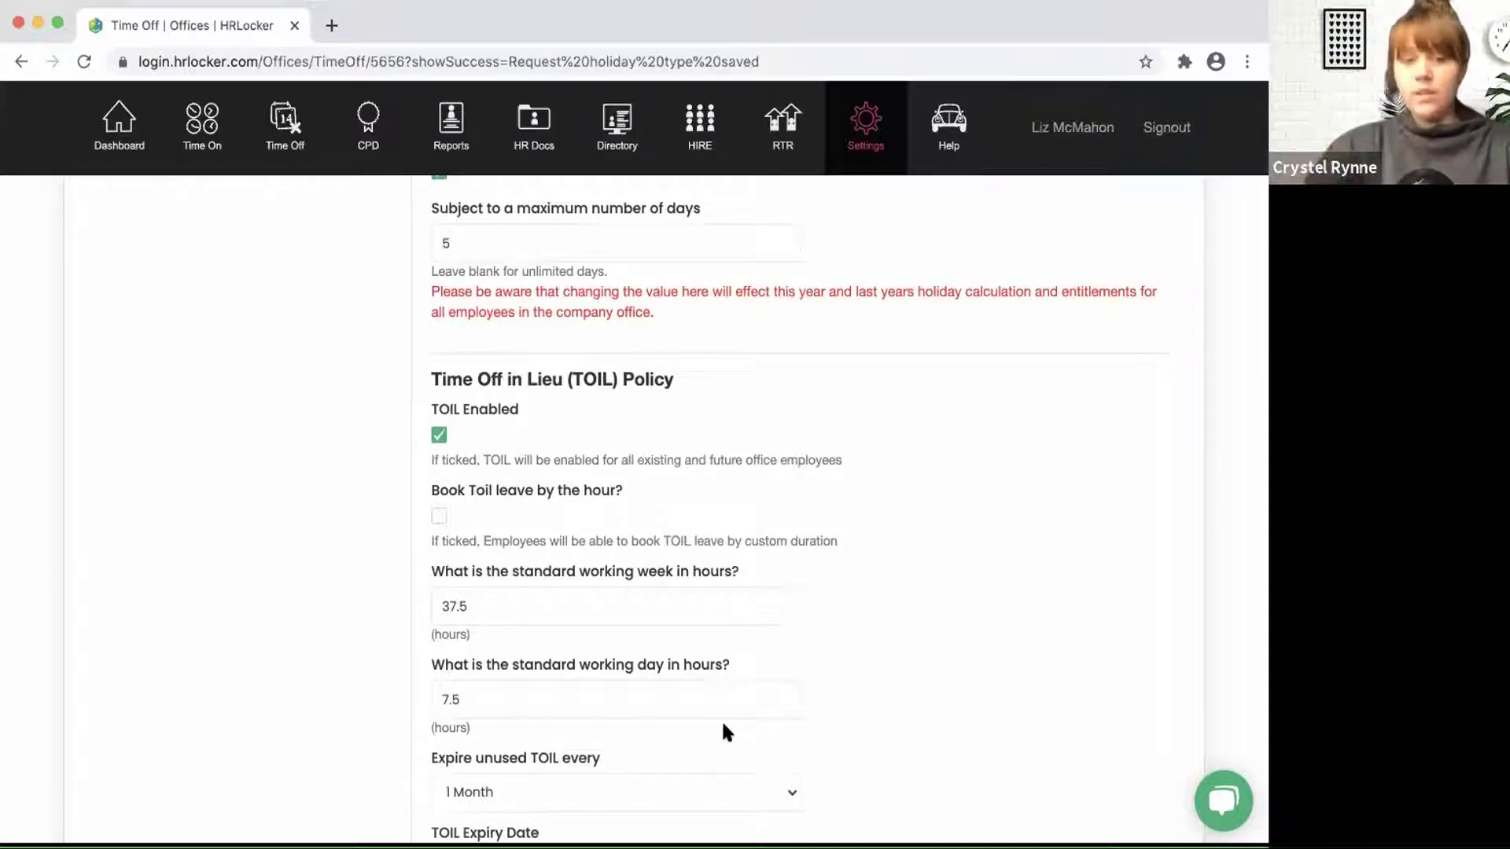
{"action": "scroll", "coordinate": [722, 725], "scroll_direction": "down", "scroll_amount": 3}
{"action": "scroll", "coordinate": [724, 728], "scroll_direction": "down", "scroll_amount": 2}
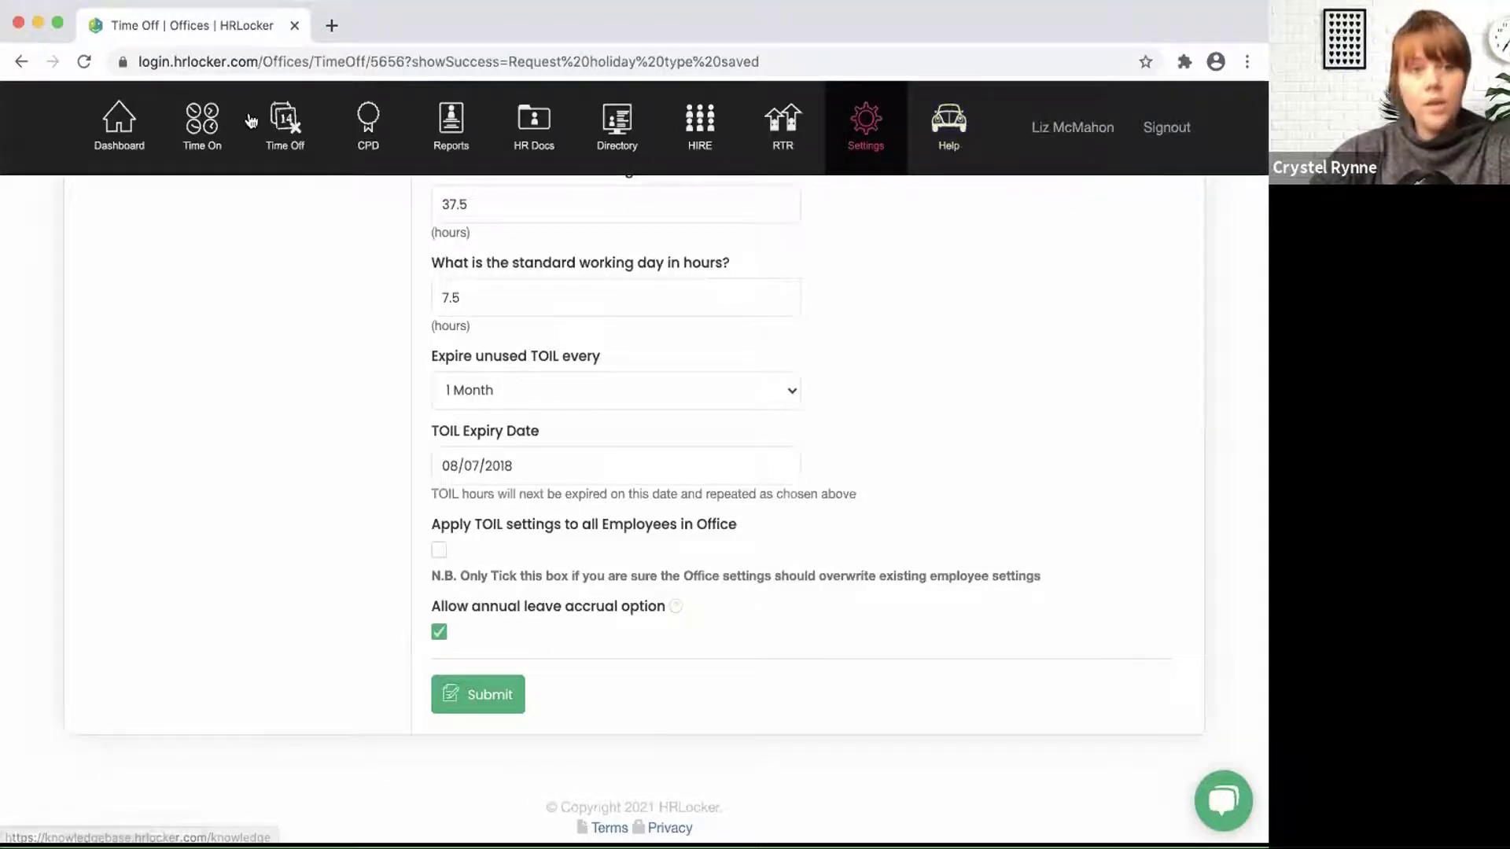
Step: Open the Time Off page and check the leave balances and the Type of Leave options available for a request
{"action": "left_click", "coordinate": [300, 130]}
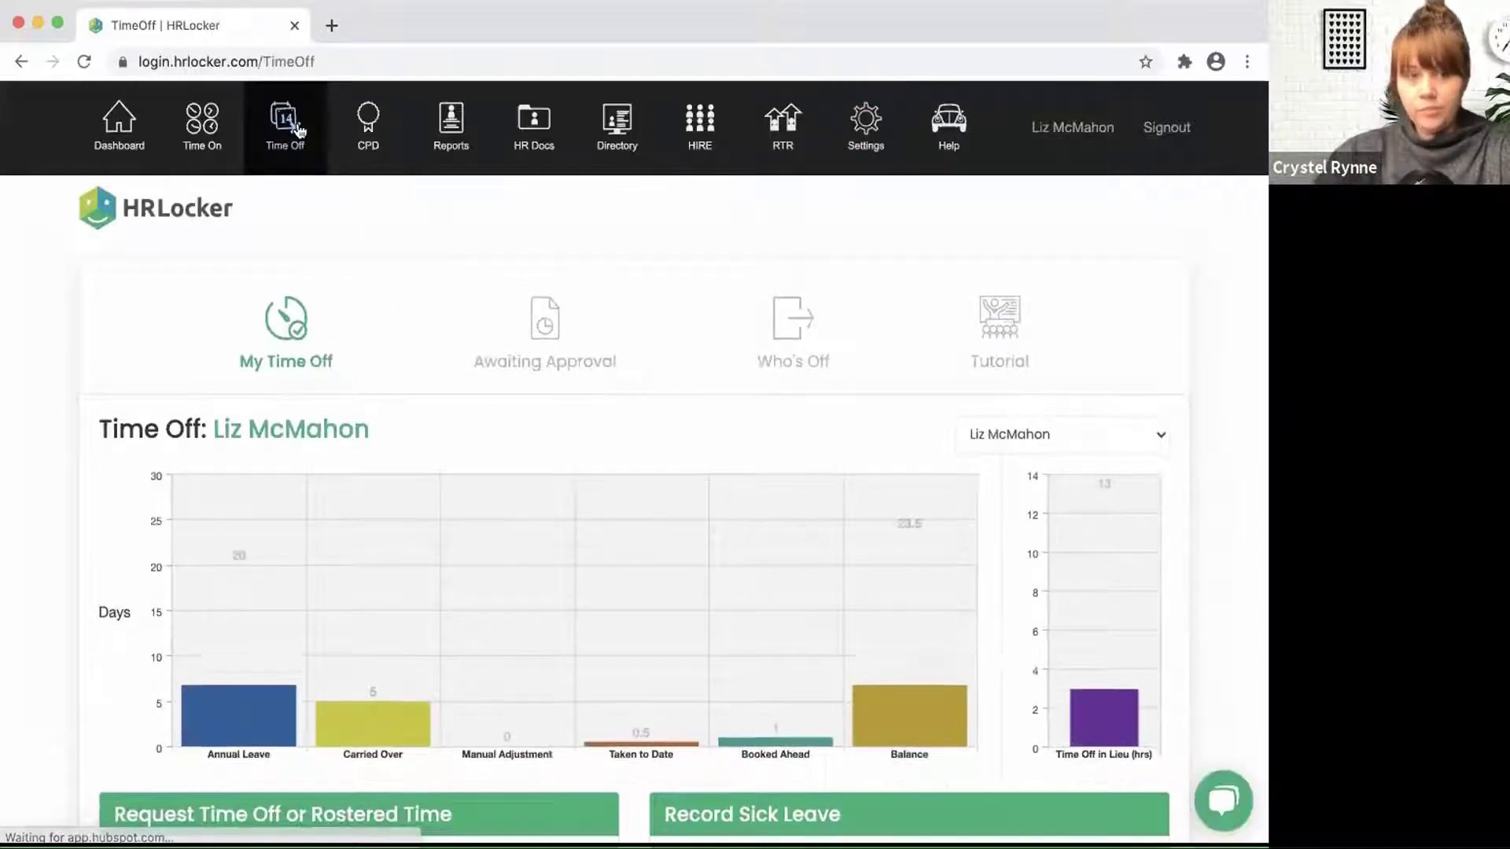
{"action": "scroll", "coordinate": [327, 346], "scroll_direction": "down", "scroll_amount": 3}
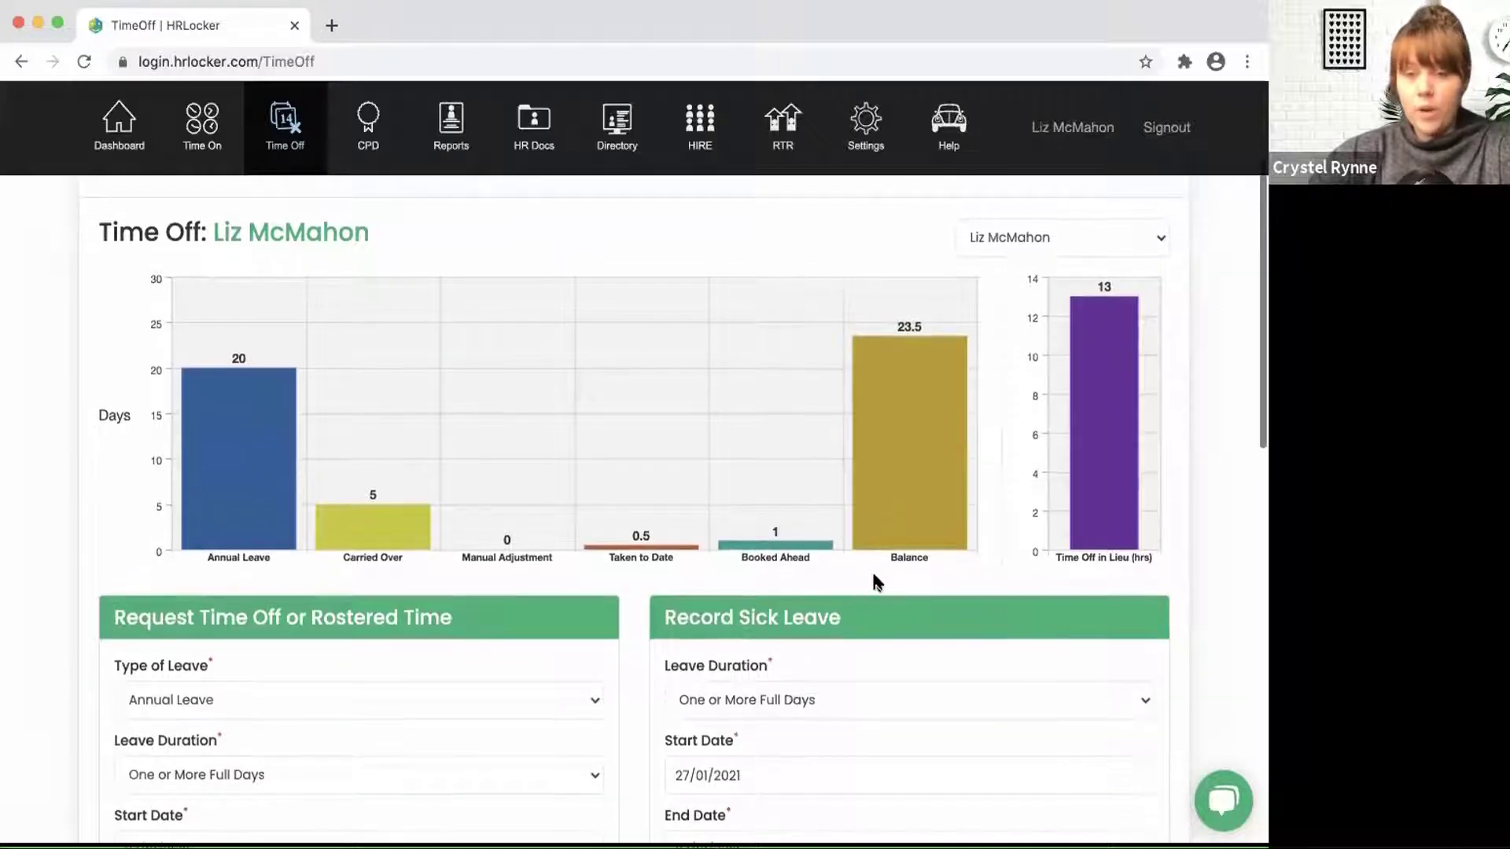
{"action": "scroll", "coordinate": [873, 575], "scroll_direction": "down", "scroll_amount": 3}
{"action": "scroll", "coordinate": [871, 570], "scroll_direction": "down", "scroll_amount": 2}
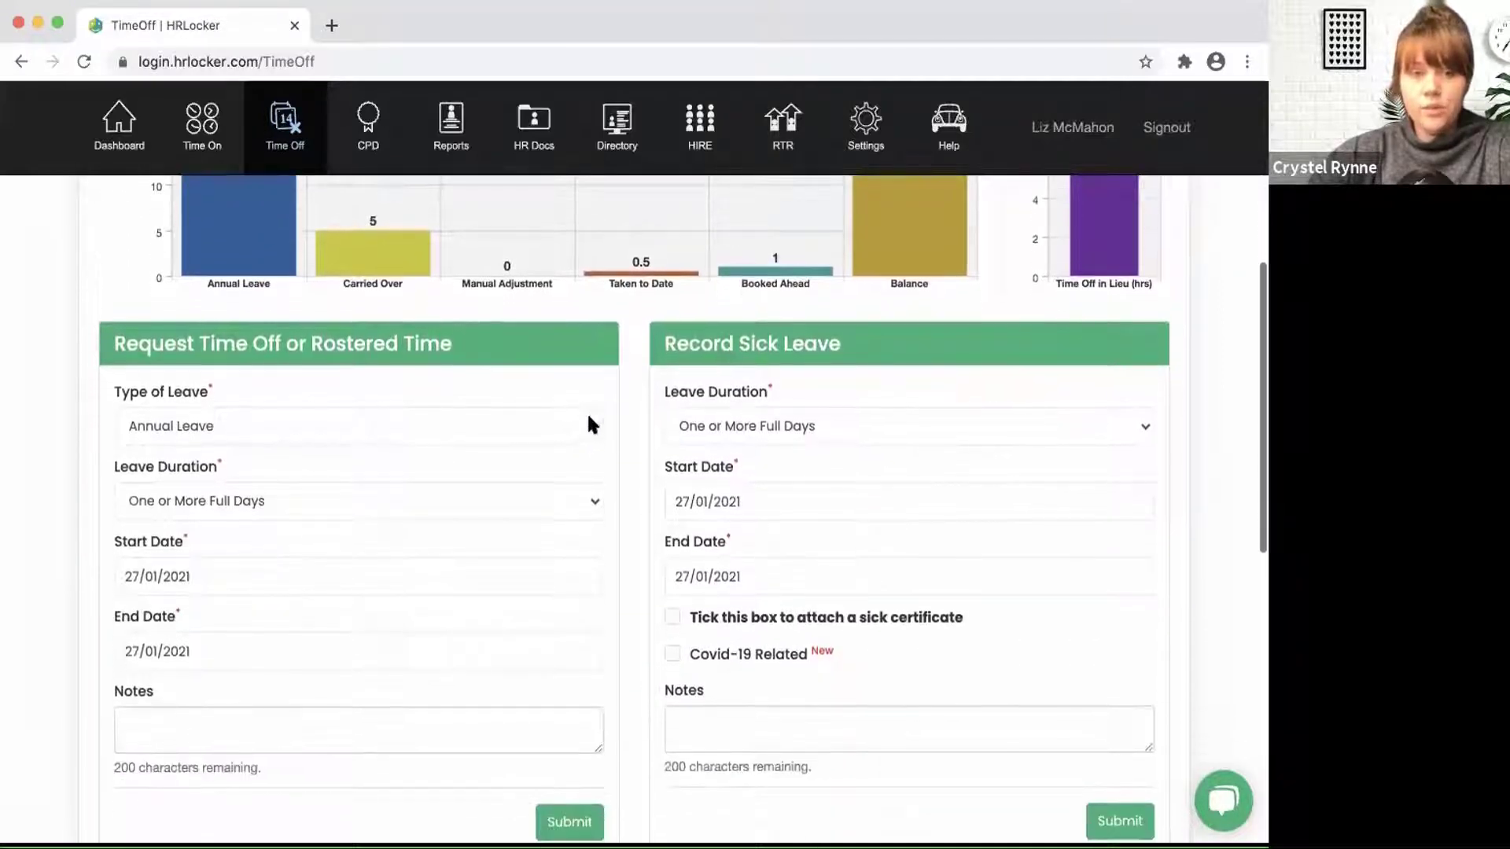
{"action": "left_click", "coordinate": [590, 427]}
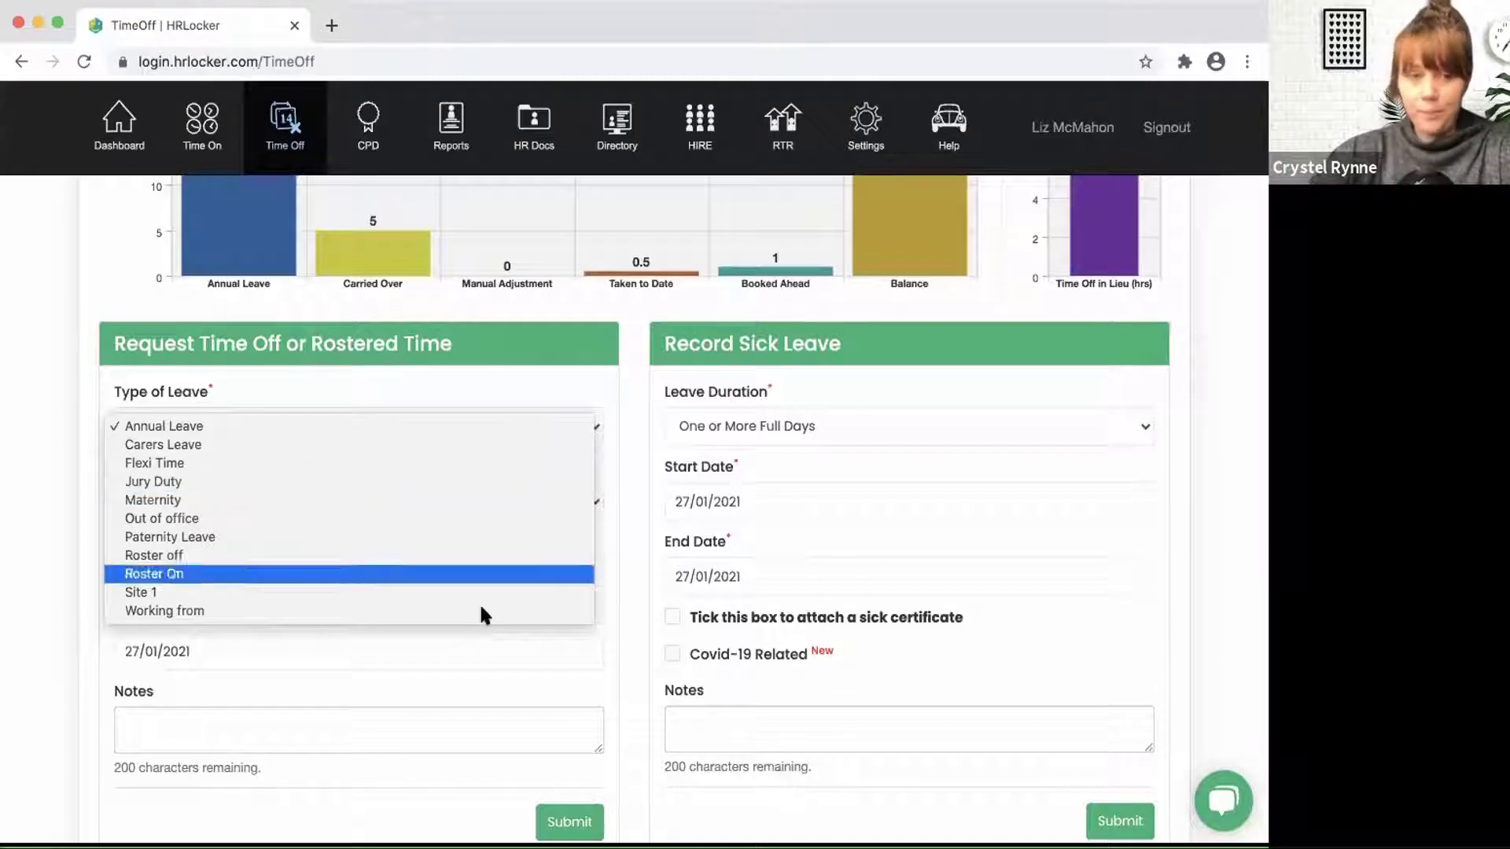
{"action": "left_click", "coordinate": [635, 651]}
Step: Review the Time off & Roster Requests list and the leave details of the mandatory Christmas leave on 29/12/2021 and 30/12/2021
{"action": "scroll", "coordinate": [633, 653], "scroll_direction": "down", "scroll_amount": 4}
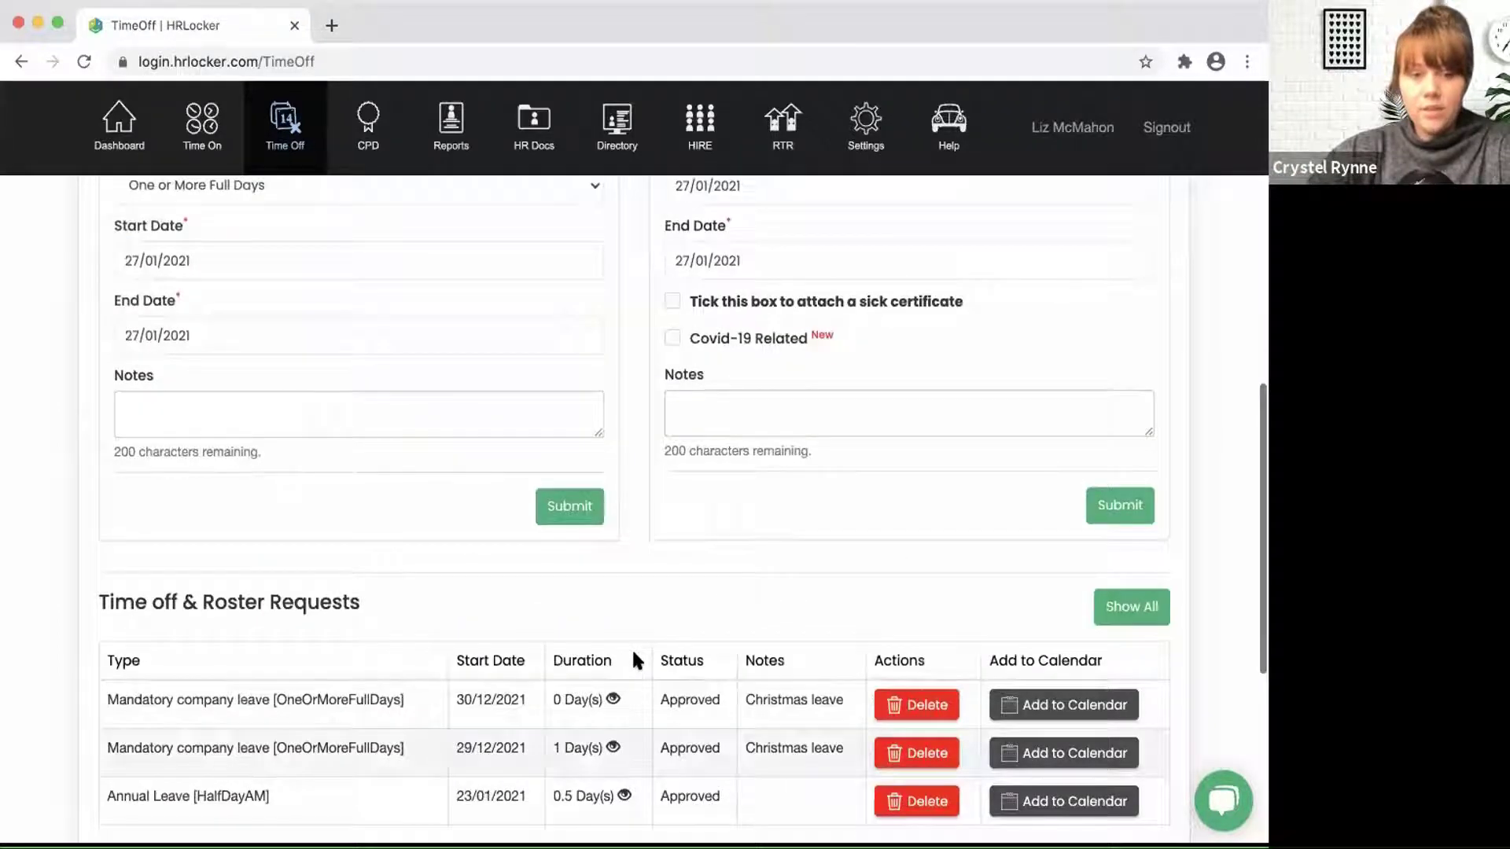
{"action": "scroll", "coordinate": [633, 658], "scroll_direction": "down", "scroll_amount": 1}
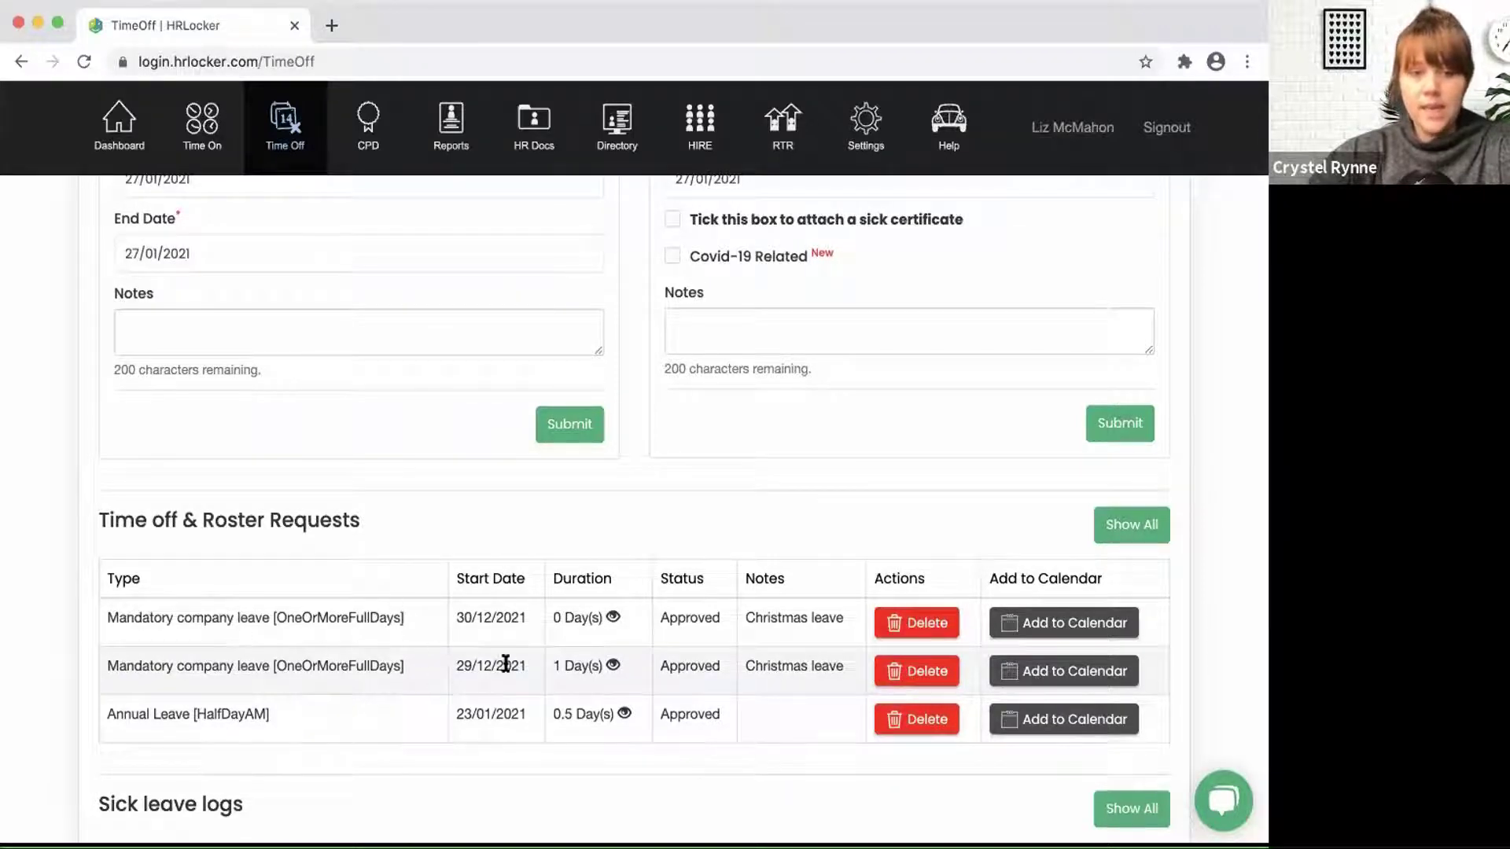
{"action": "scroll", "coordinate": [818, 689], "scroll_direction": "down", "scroll_amount": 1}
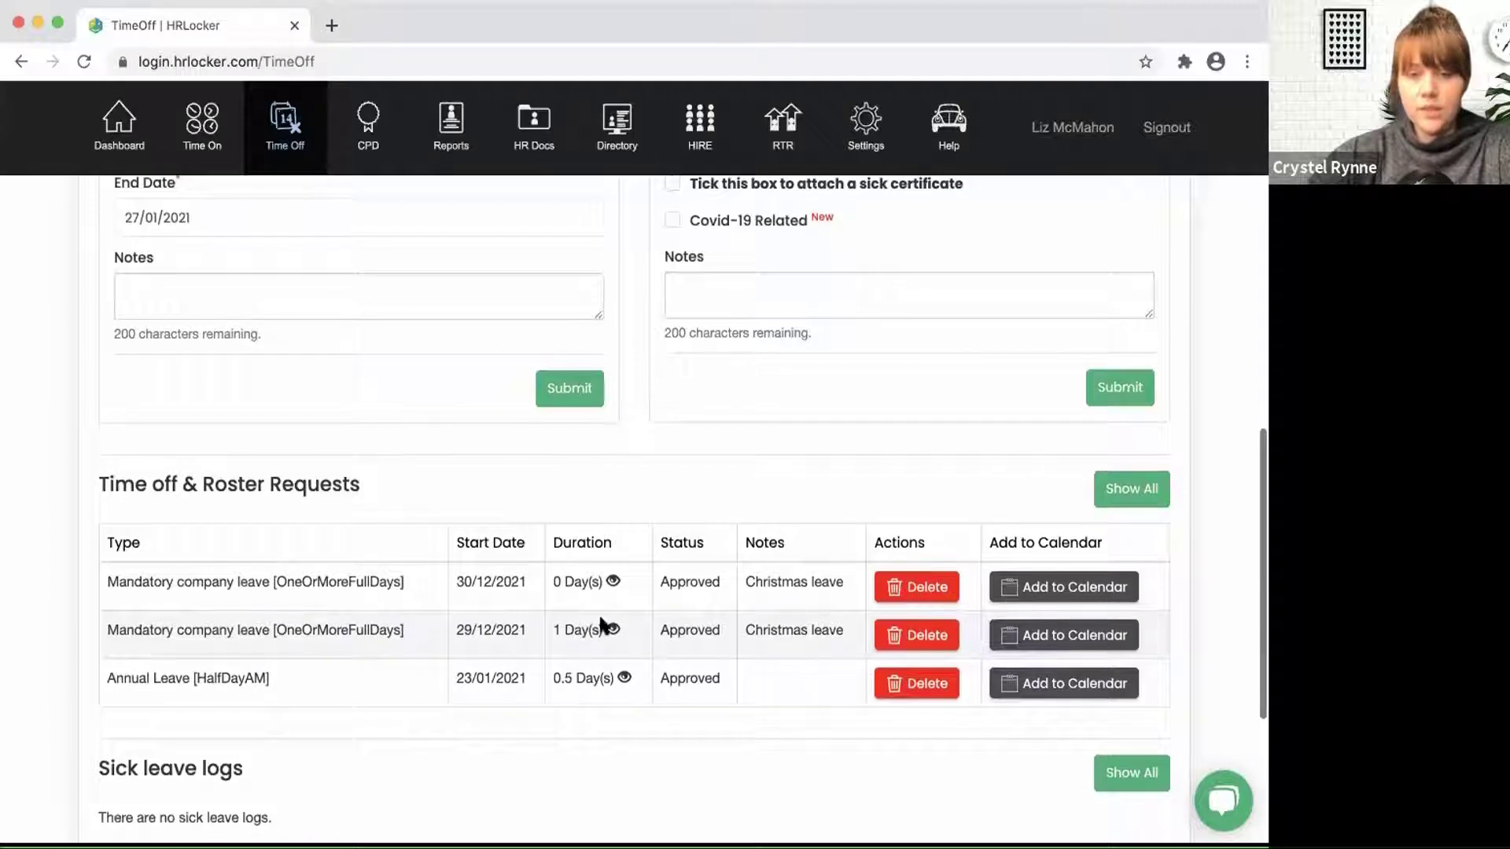
{"action": "mouse_move", "coordinate": [612, 629]}
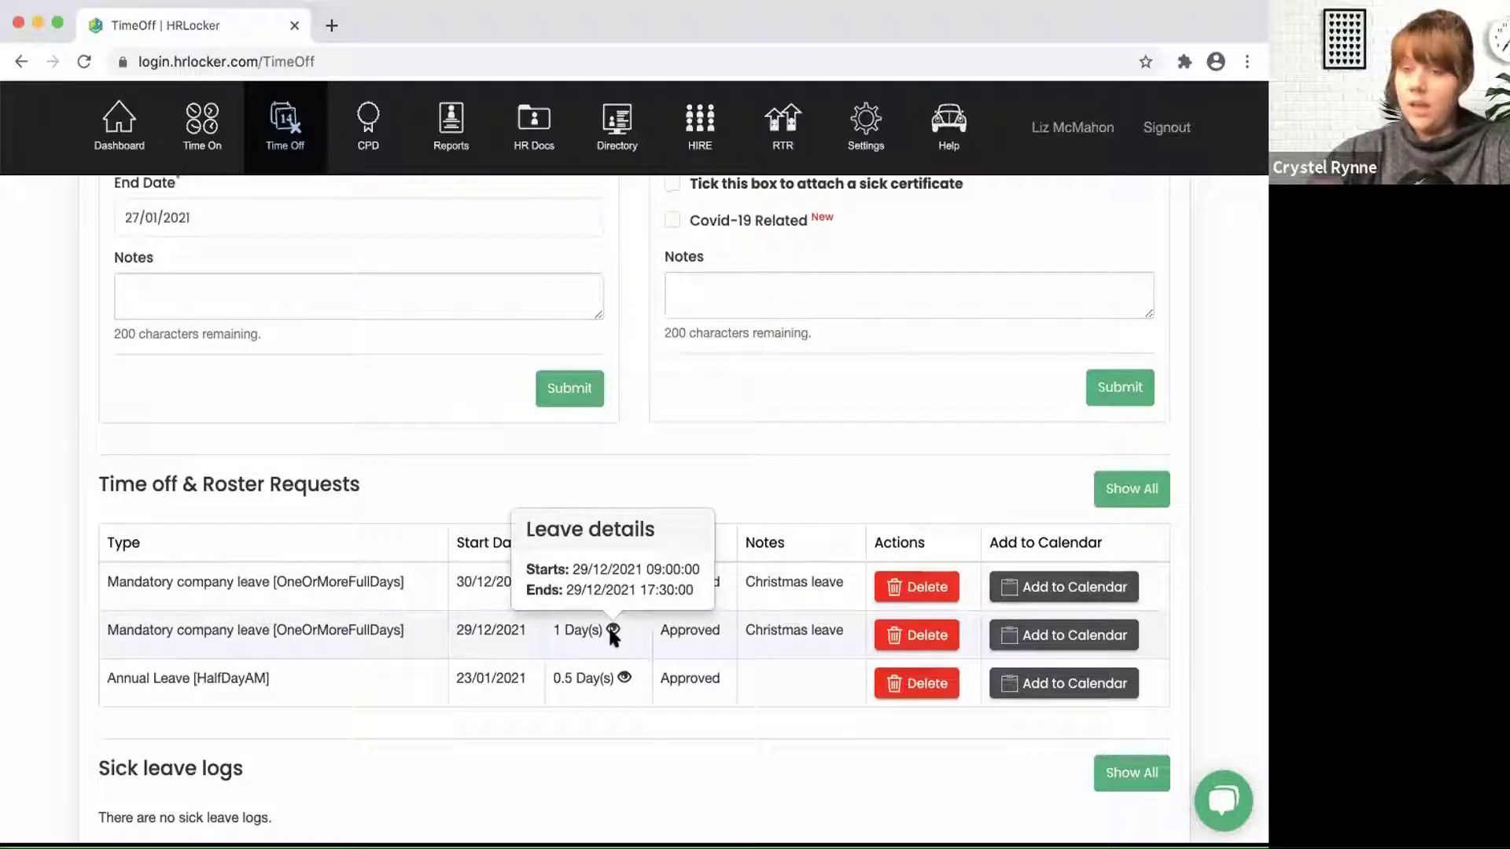
{"action": "mouse_move", "coordinate": [614, 582]}
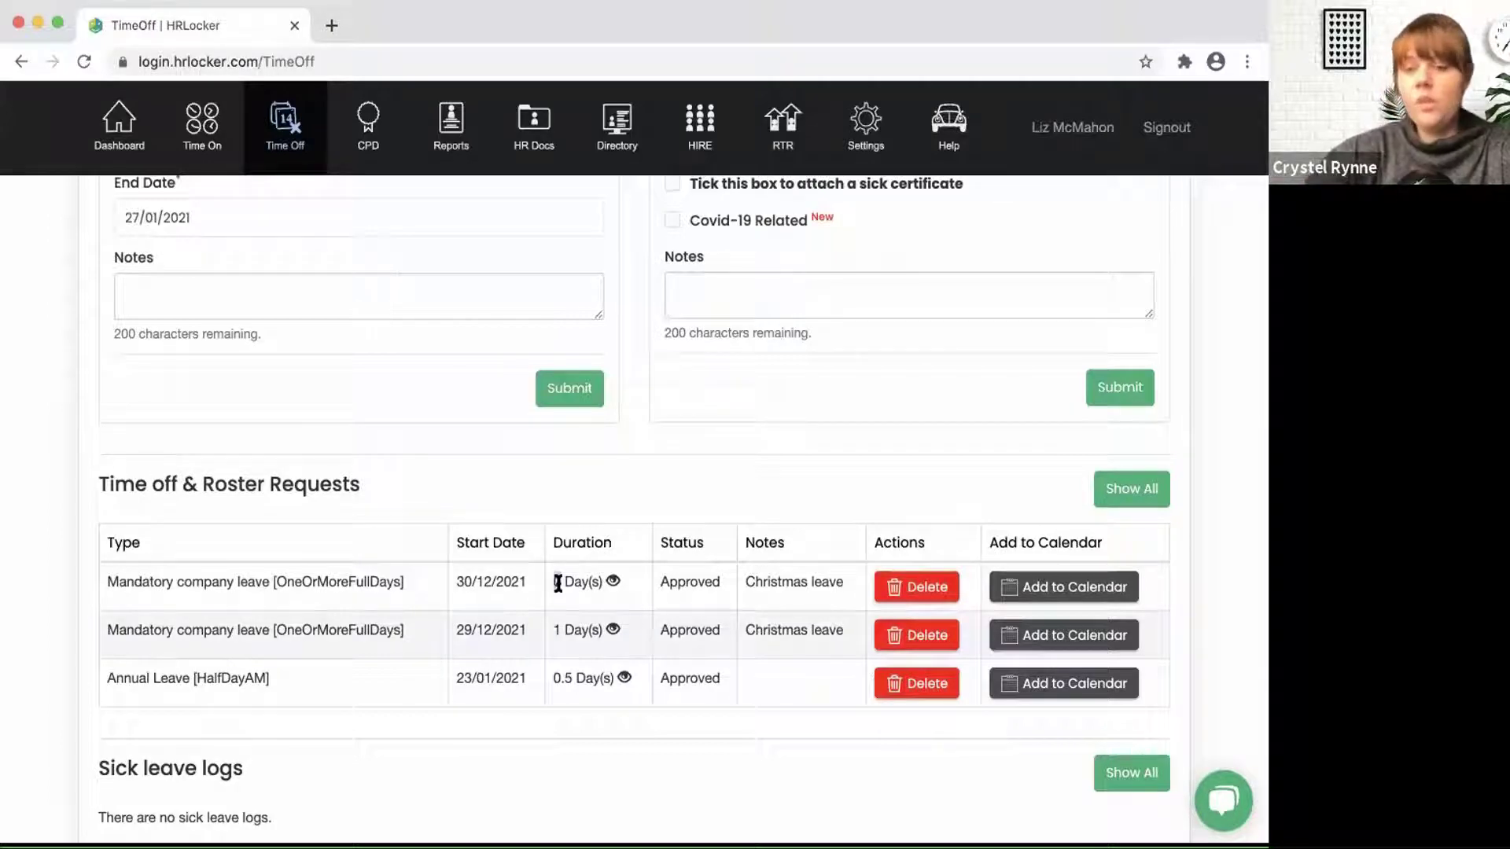
{"action": "left_click", "coordinate": [763, 721]}
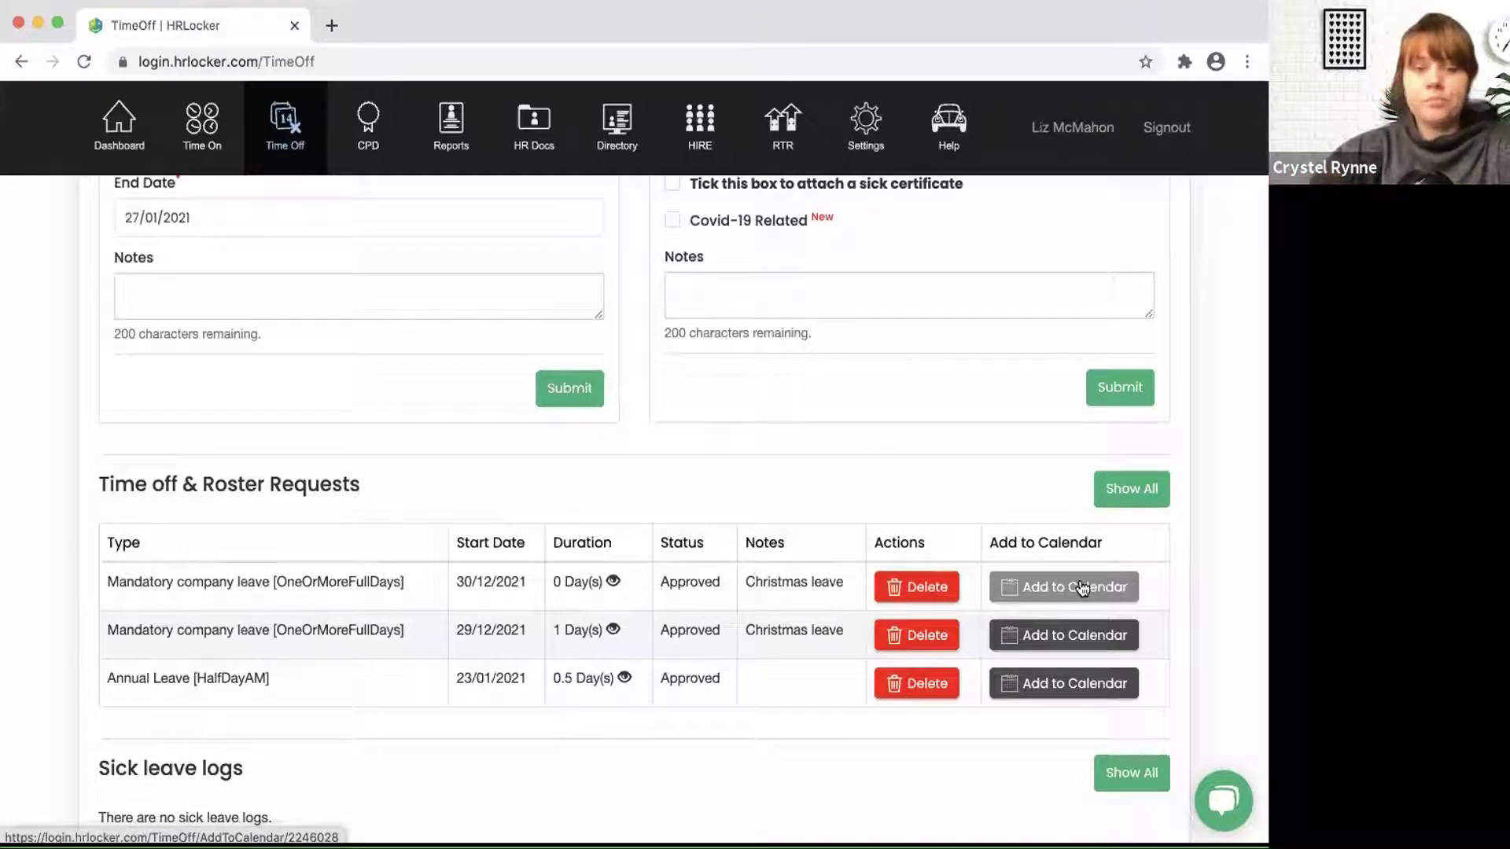
Step: Open the Who's Off monthly view and examine the Head Office employees' leave for January 2021
{"action": "scroll", "coordinate": [793, 504], "scroll_direction": "up", "scroll_amount": 5}
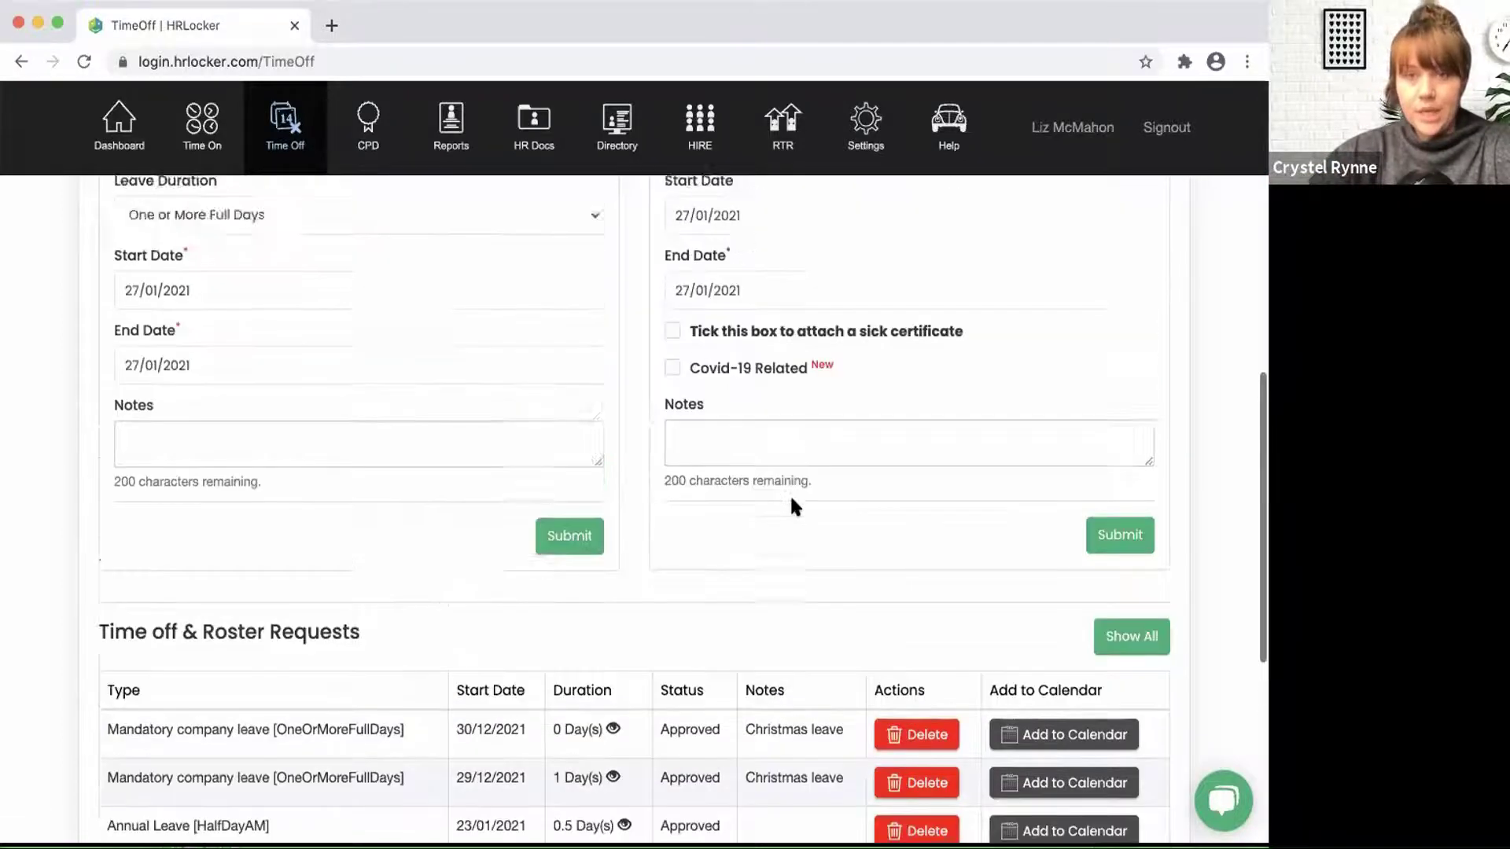
{"action": "scroll", "coordinate": [792, 504], "scroll_direction": "up", "scroll_amount": 6}
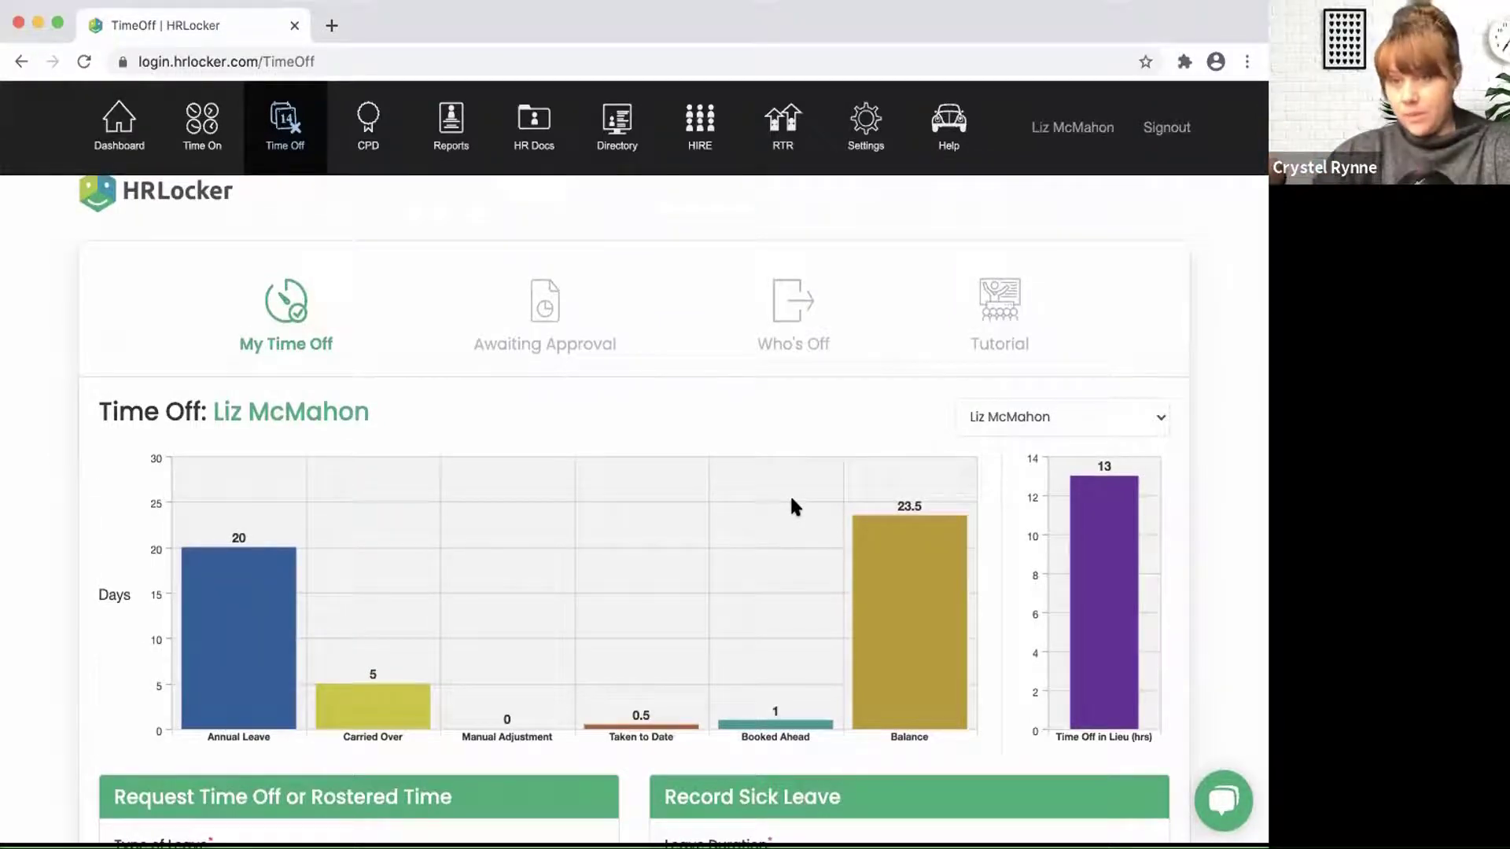
{"action": "left_click", "coordinate": [782, 328]}
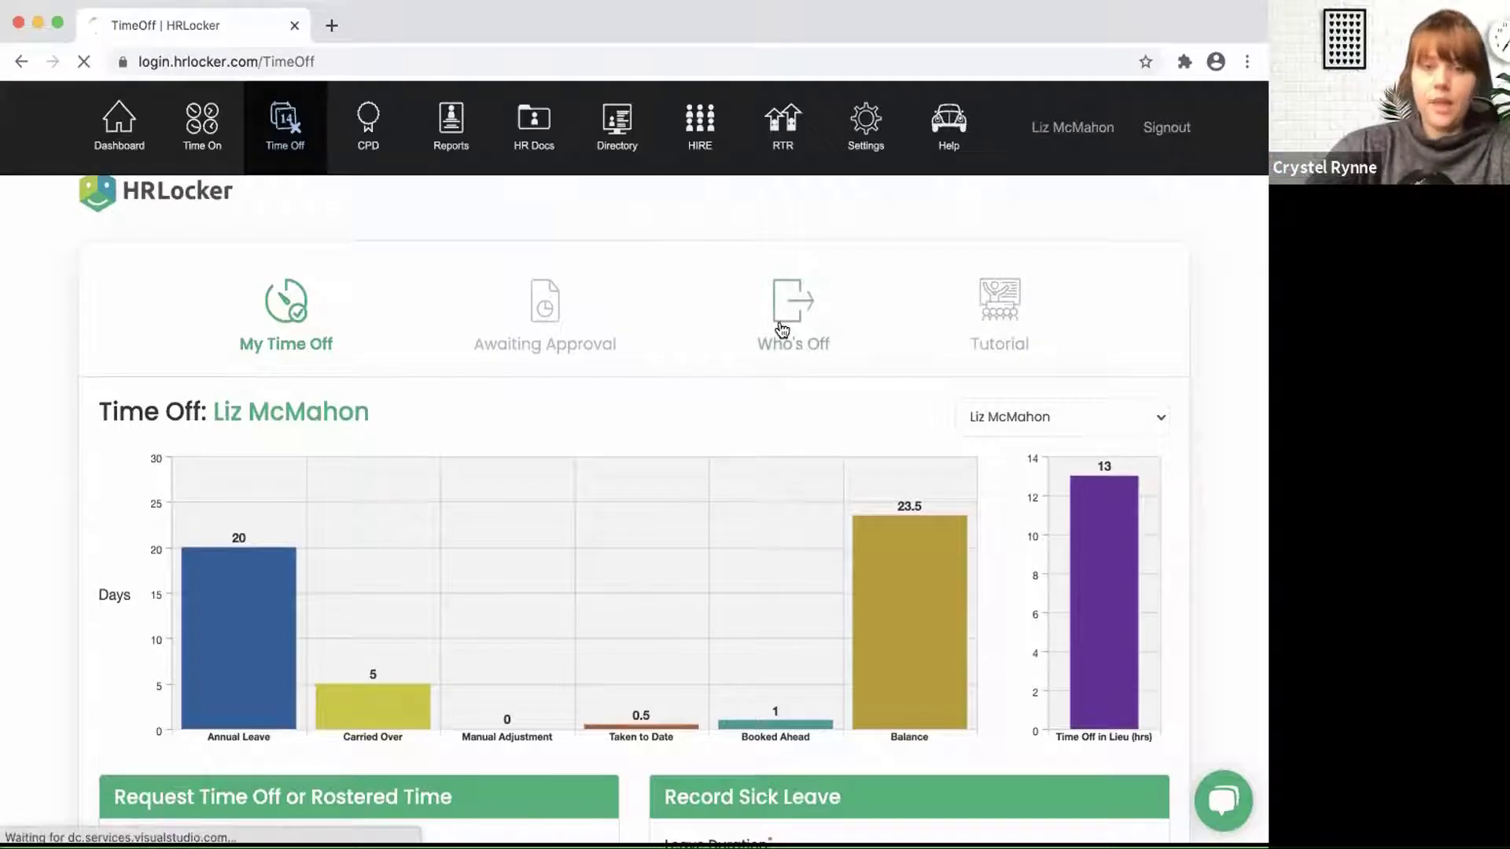
{"action": "scroll", "coordinate": [701, 540], "scroll_direction": "down", "scroll_amount": 2}
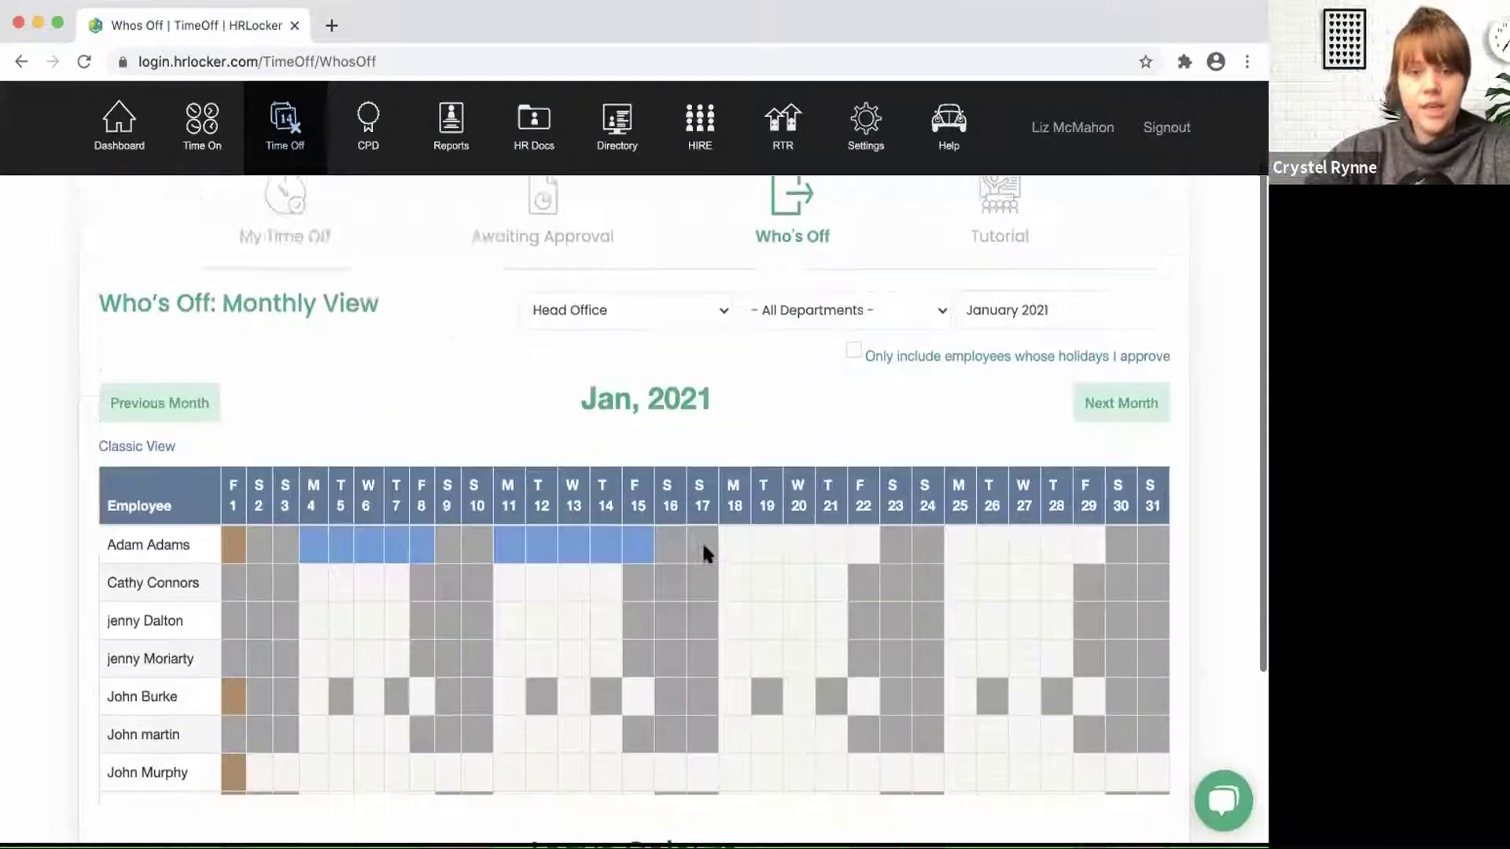
{"action": "scroll", "coordinate": [702, 550], "scroll_direction": "down", "scroll_amount": 2}
{"action": "scroll", "coordinate": [389, 571], "scroll_direction": "down", "scroll_amount": 1}
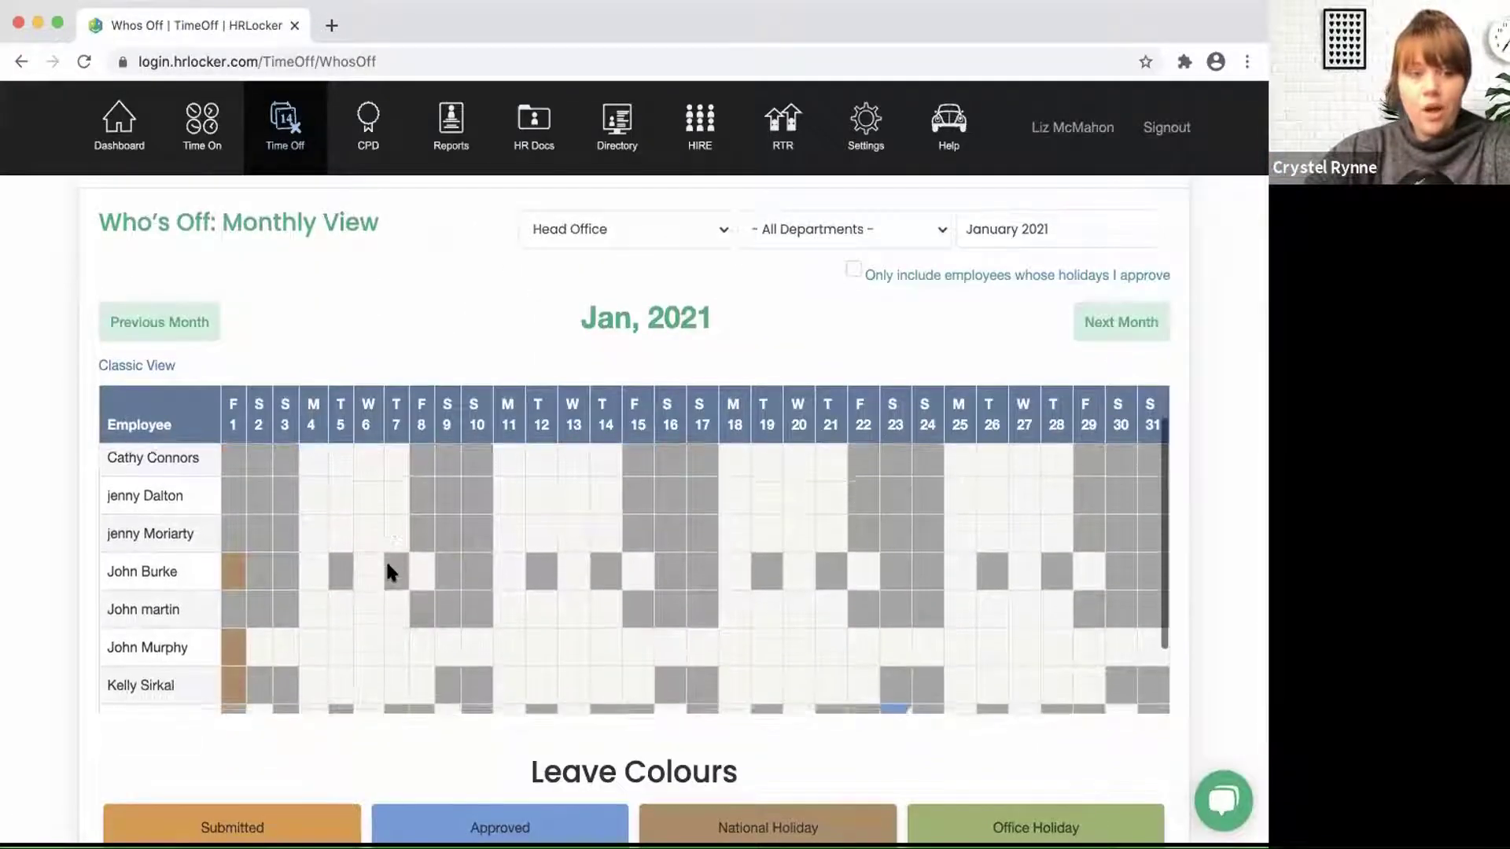
{"action": "scroll", "coordinate": [388, 571], "scroll_direction": "down", "scroll_amount": 1}
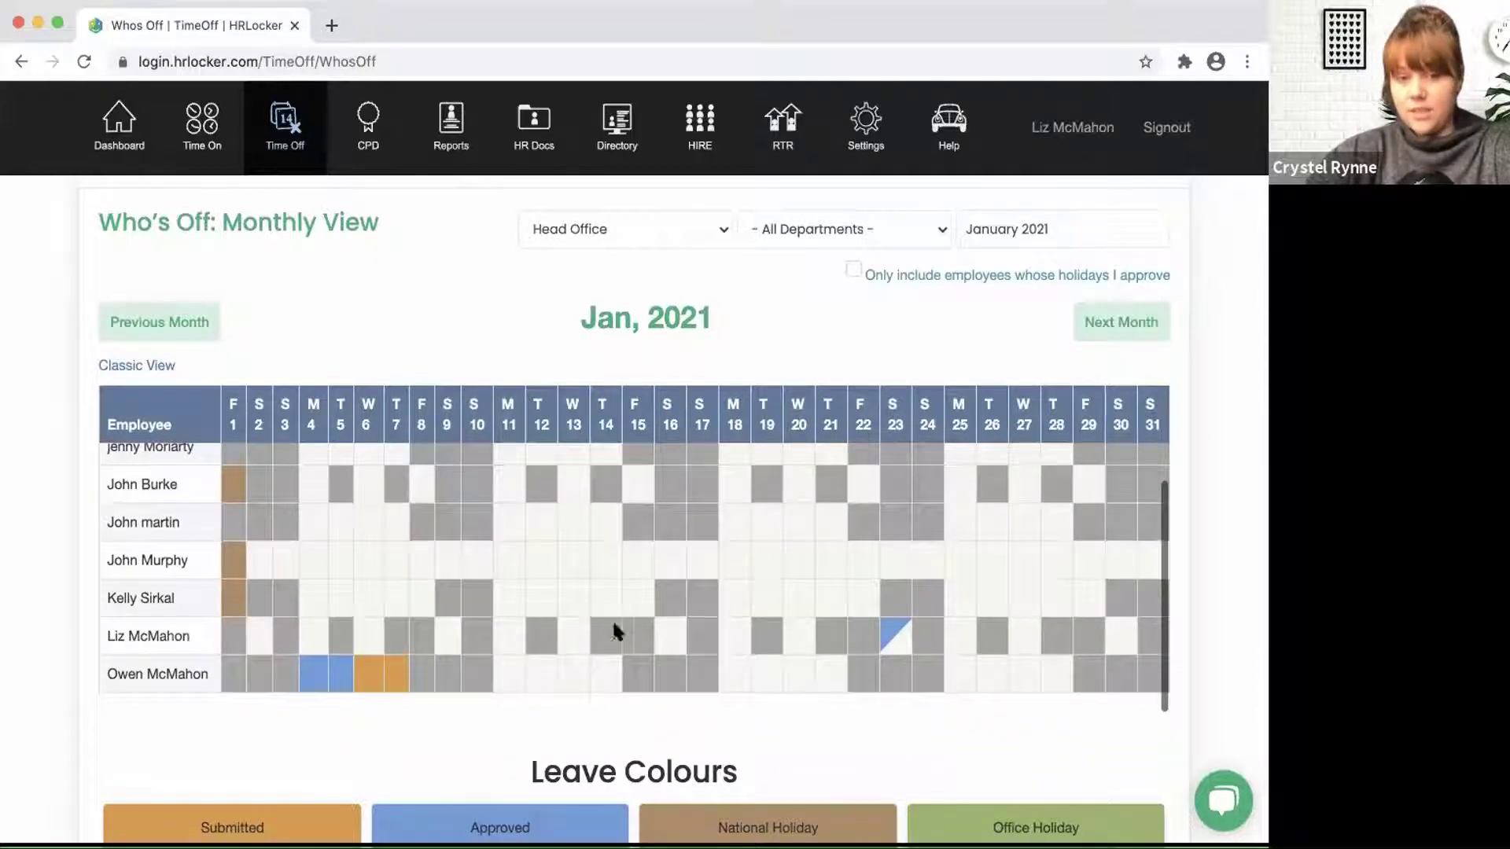
{"action": "scroll", "coordinate": [965, 647], "scroll_direction": "up", "scroll_amount": 1}
{"action": "scroll", "coordinate": [961, 640], "scroll_direction": "down", "scroll_amount": 1}
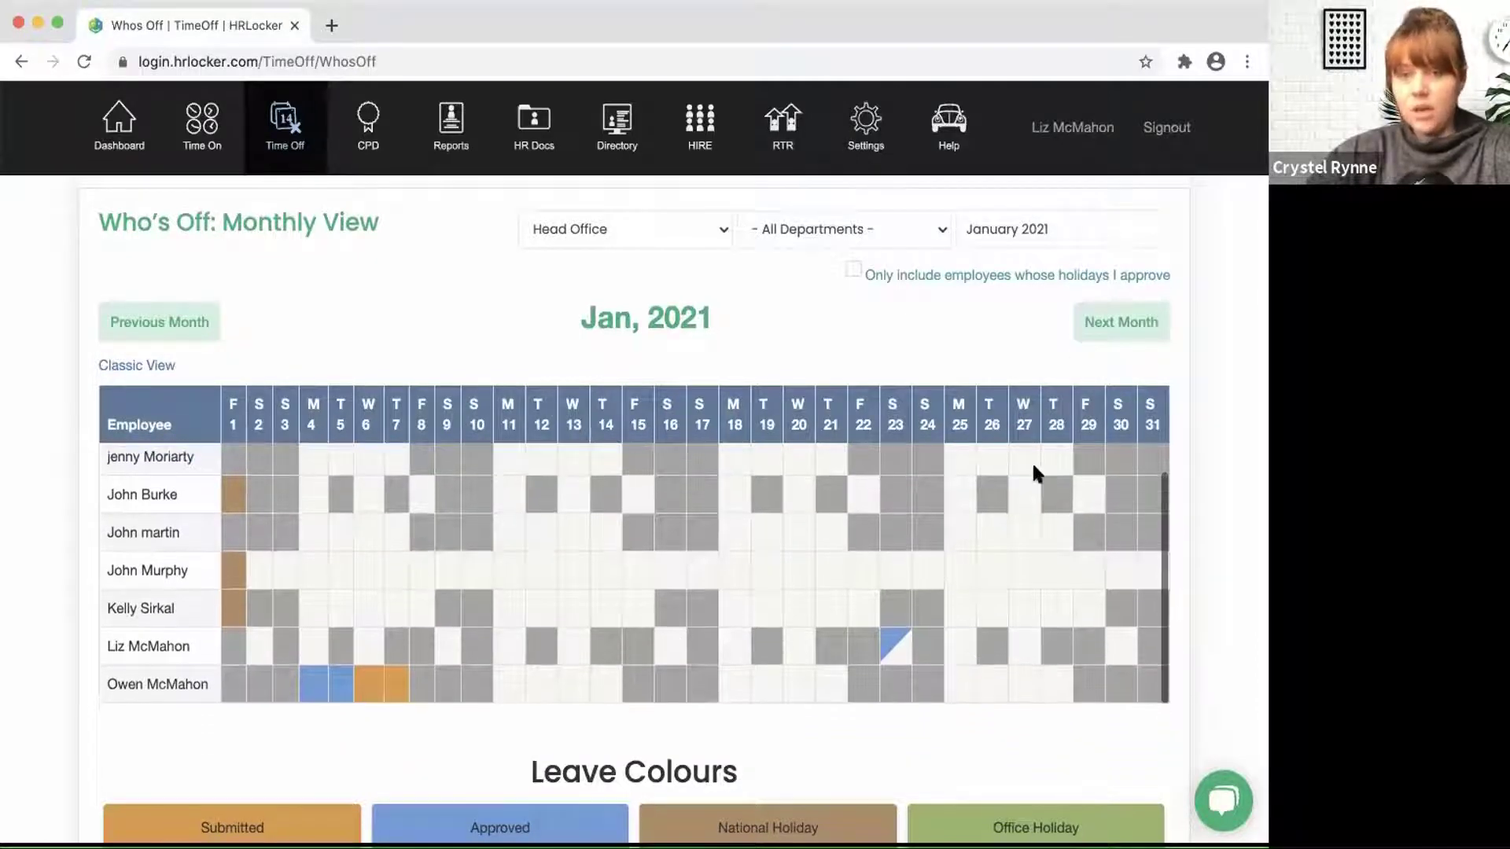
Step: Switch the Who's Off calendar to December 2021 and examine the holidays and approved leave for all Head Office employees
{"action": "left_click", "coordinate": [1046, 224]}
{"action": "left_click", "coordinate": [1068, 269]}
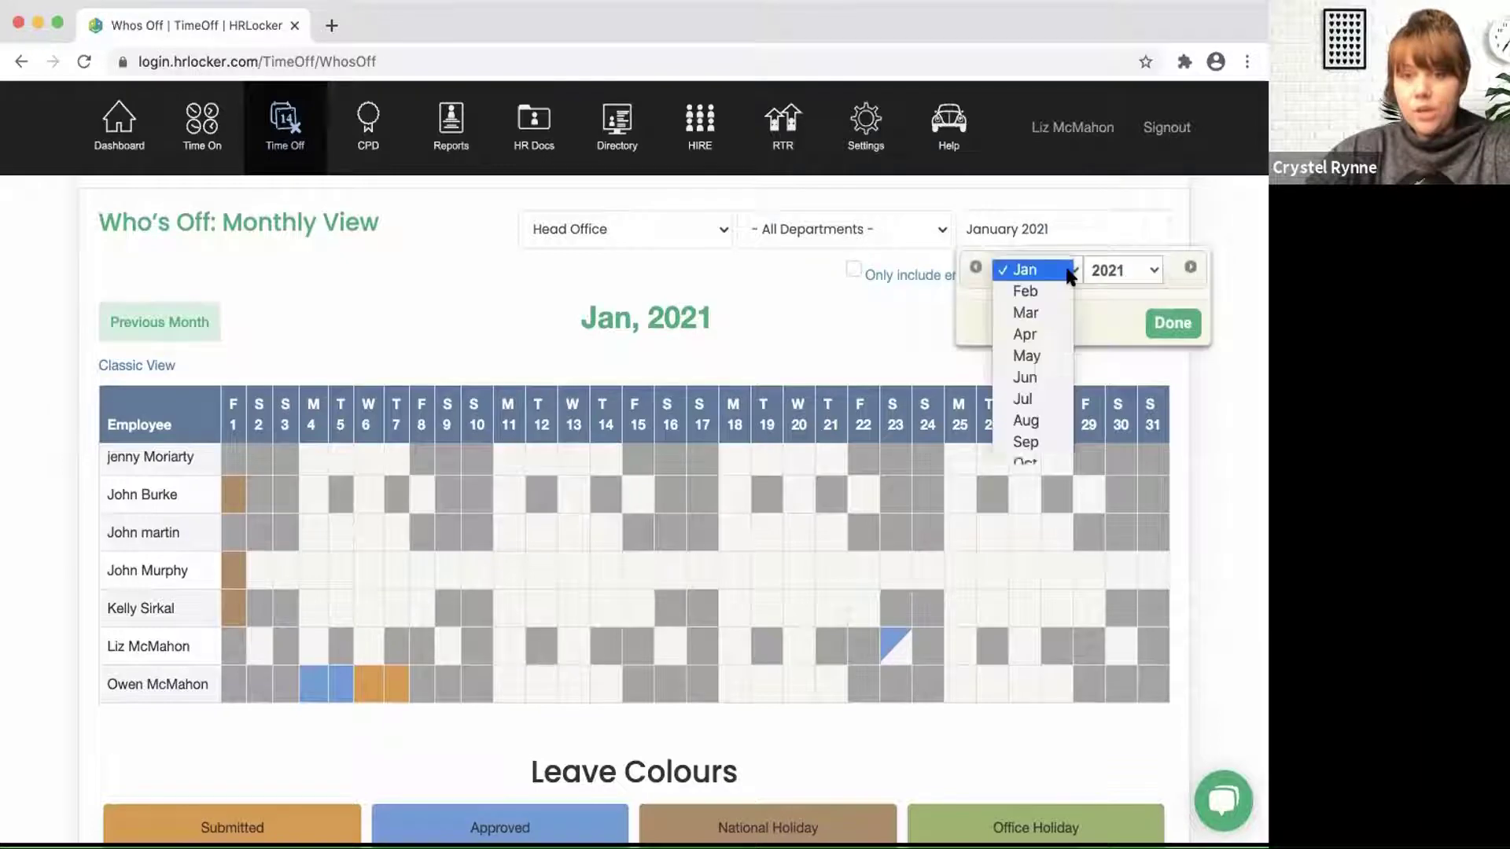
{"action": "left_click", "coordinate": [1040, 507]}
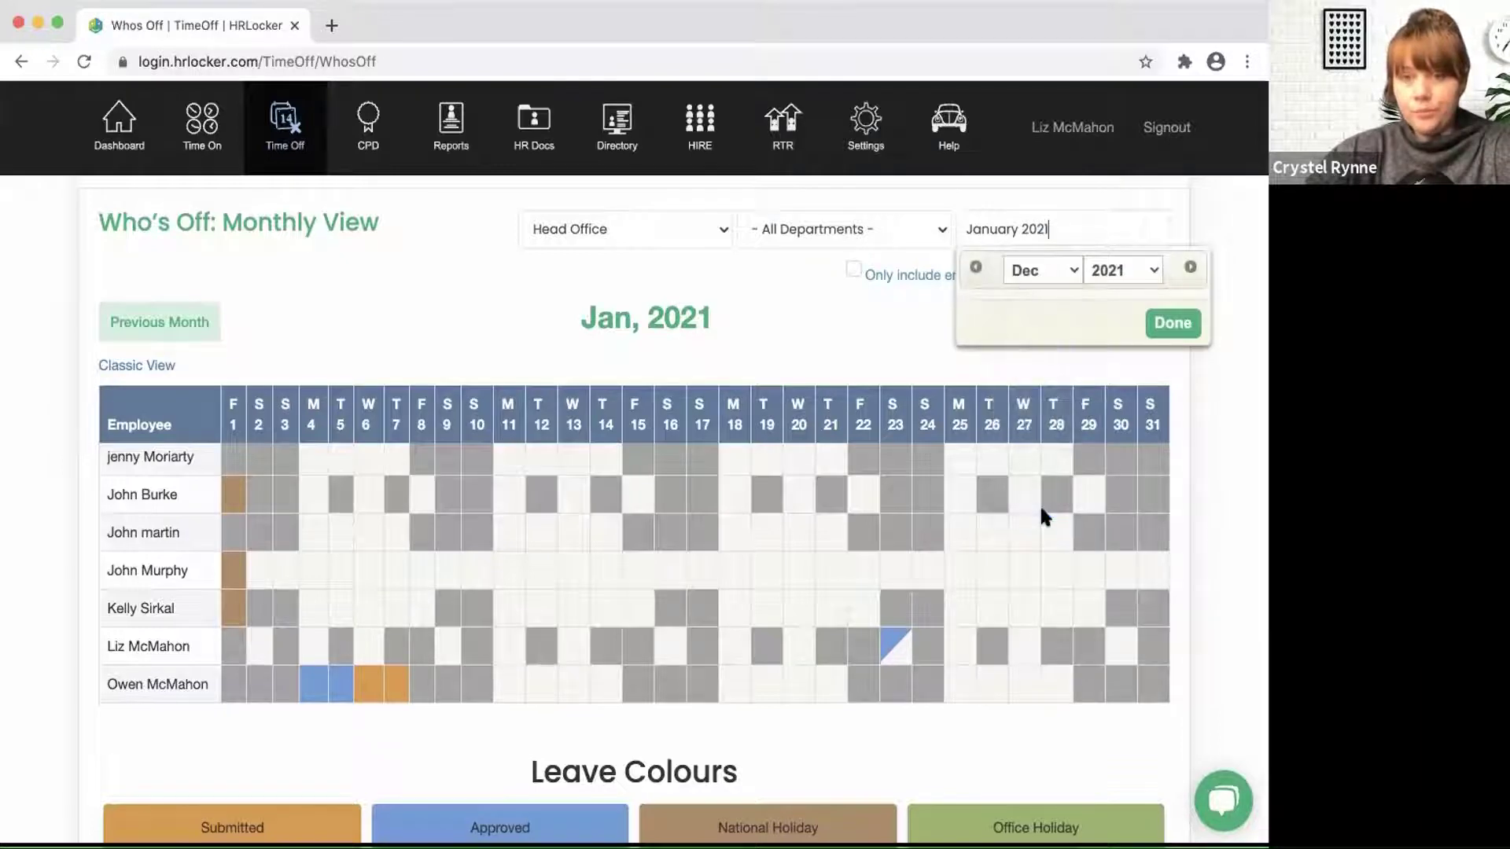
{"action": "left_click", "coordinate": [1183, 321]}
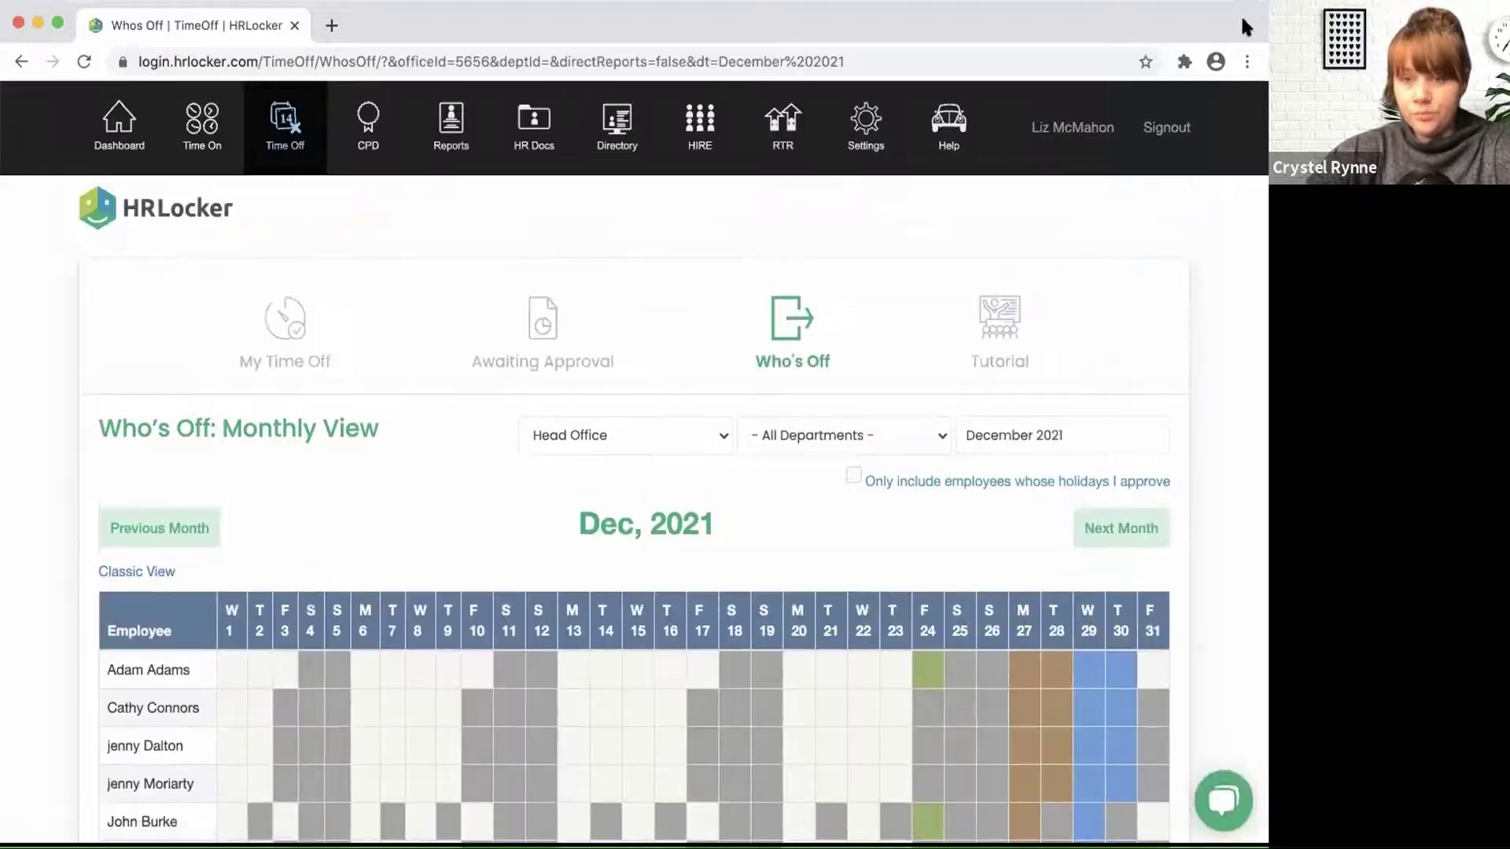
{"action": "scroll", "coordinate": [1021, 354], "scroll_direction": "down", "scroll_amount": 5}
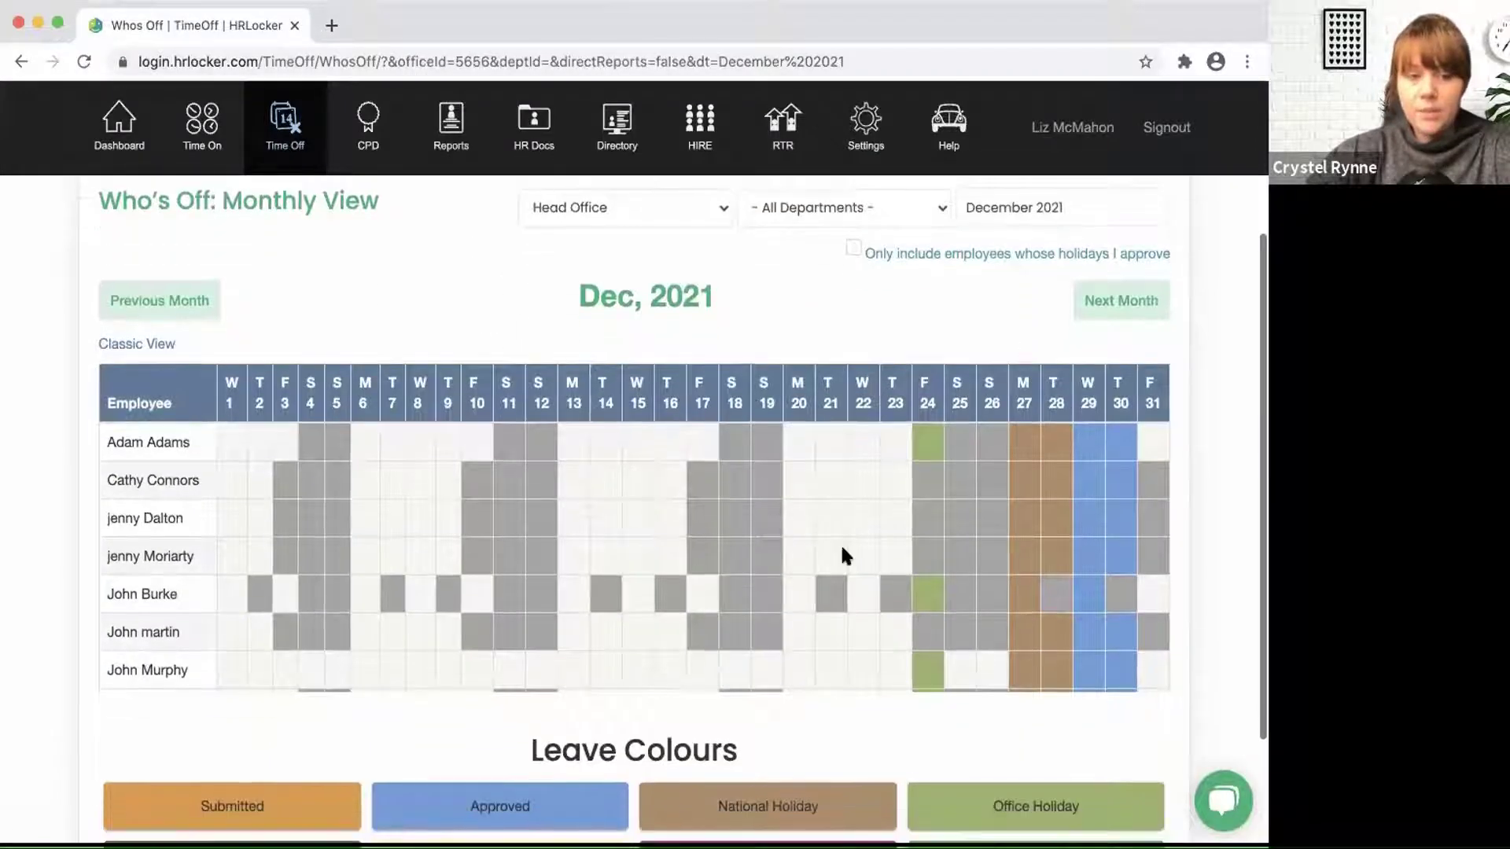
{"action": "scroll", "coordinate": [840, 543], "scroll_direction": "down", "scroll_amount": 3}
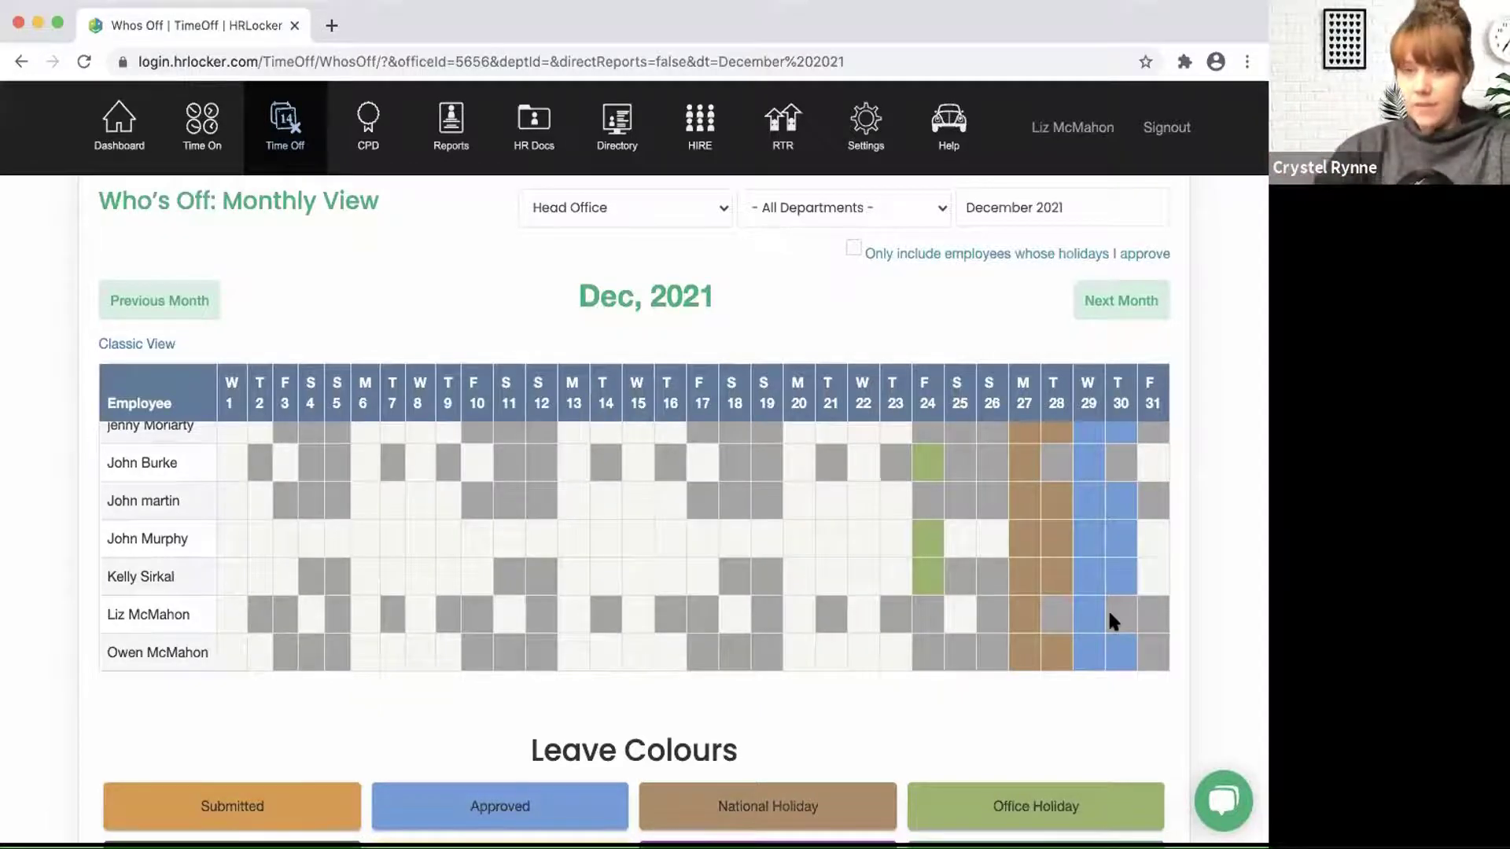
{"action": "scroll", "coordinate": [1107, 608], "scroll_direction": "up", "scroll_amount": 2}
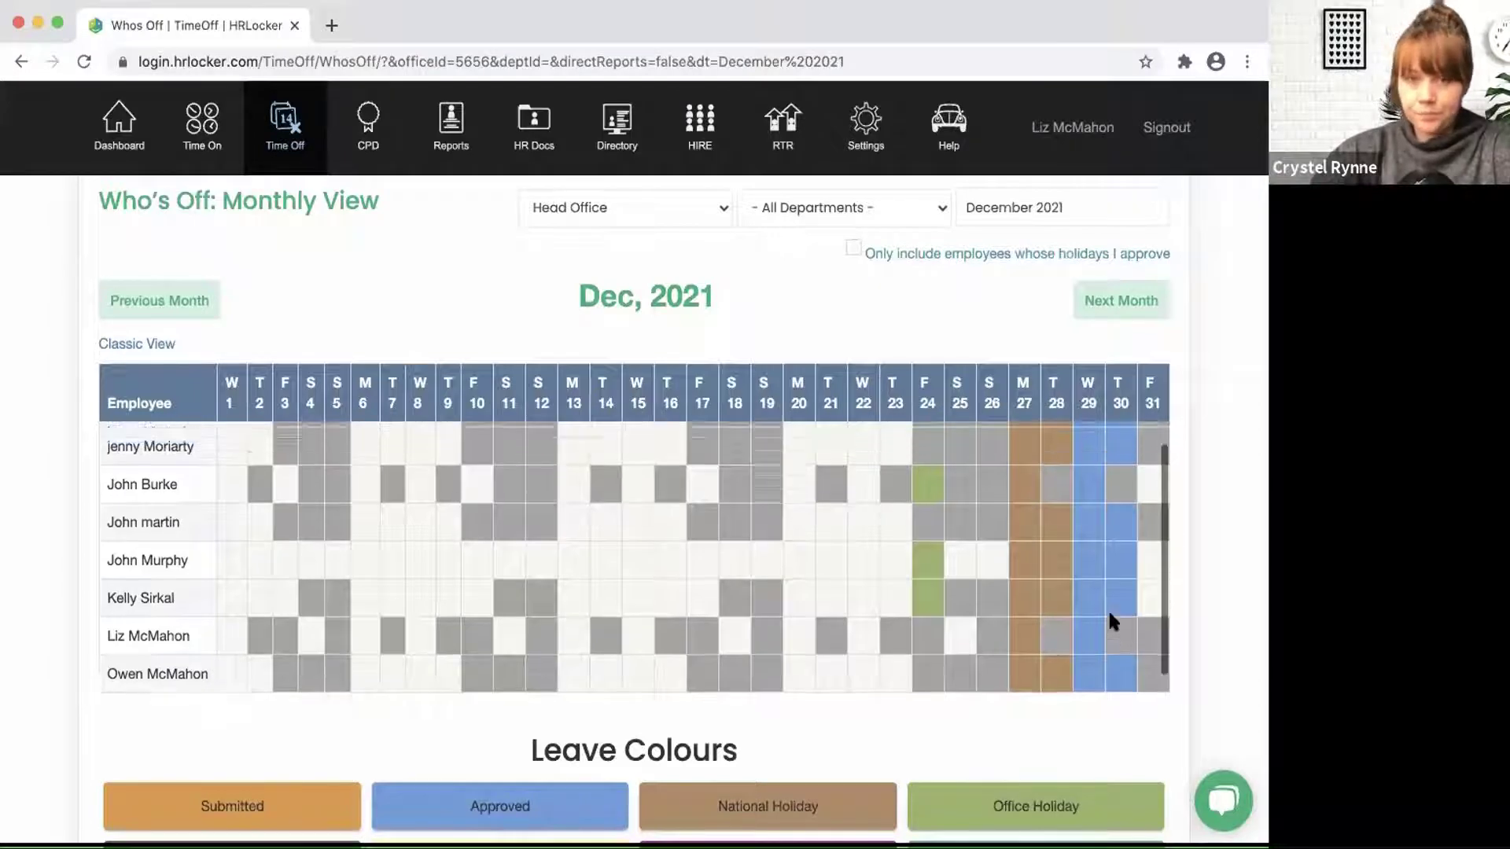
Step: Check the office and department filter choices of the Who's Off calendar and look through the employee rows for December 2021
{"action": "left_click", "coordinate": [722, 197]}
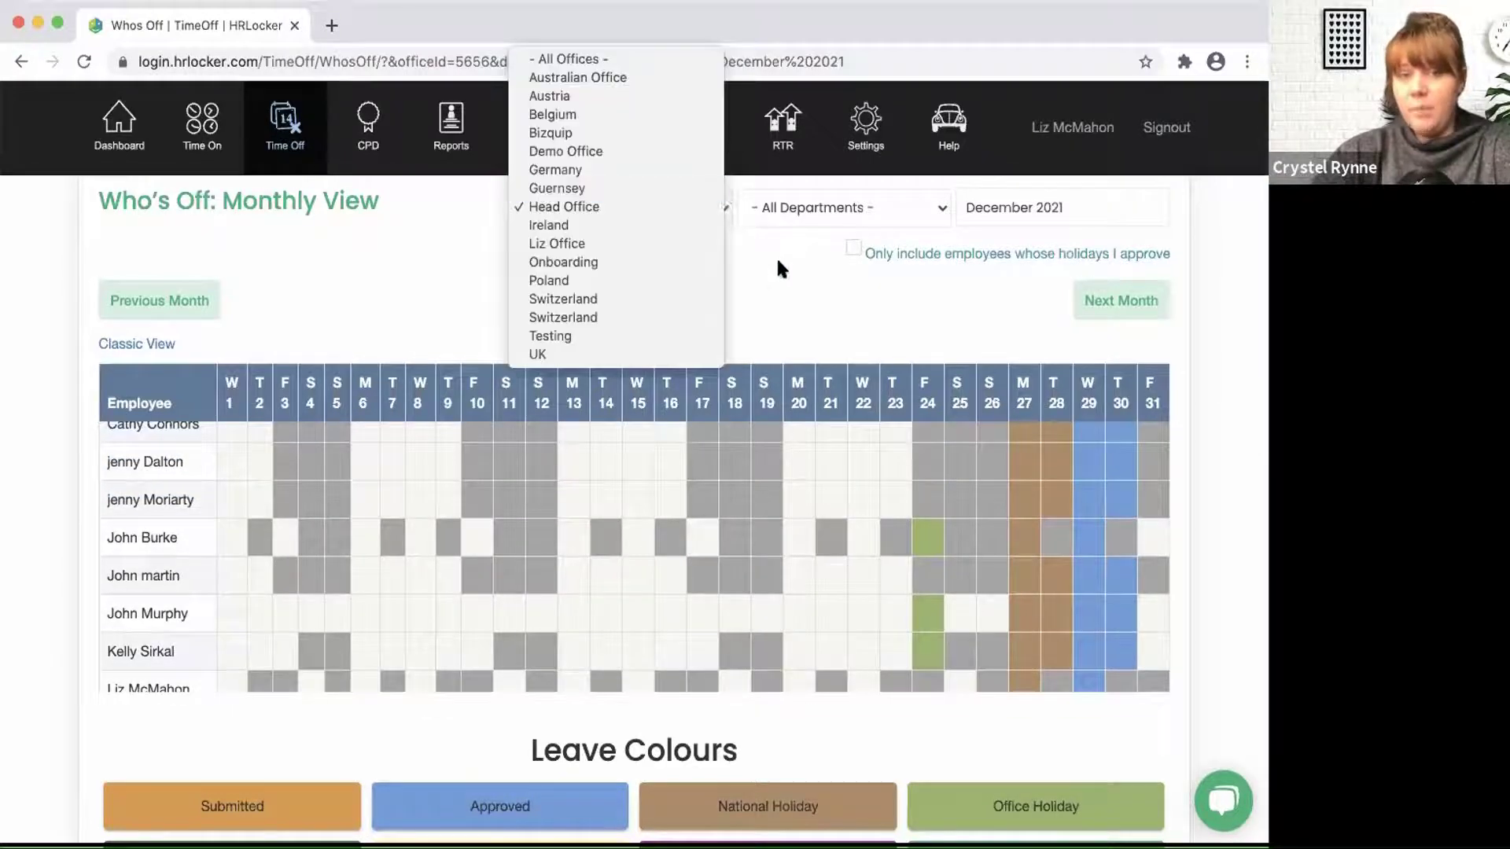
{"action": "left_click", "coordinate": [778, 259]}
{"action": "left_click", "coordinate": [871, 202]}
{"action": "left_click", "coordinate": [859, 318]}
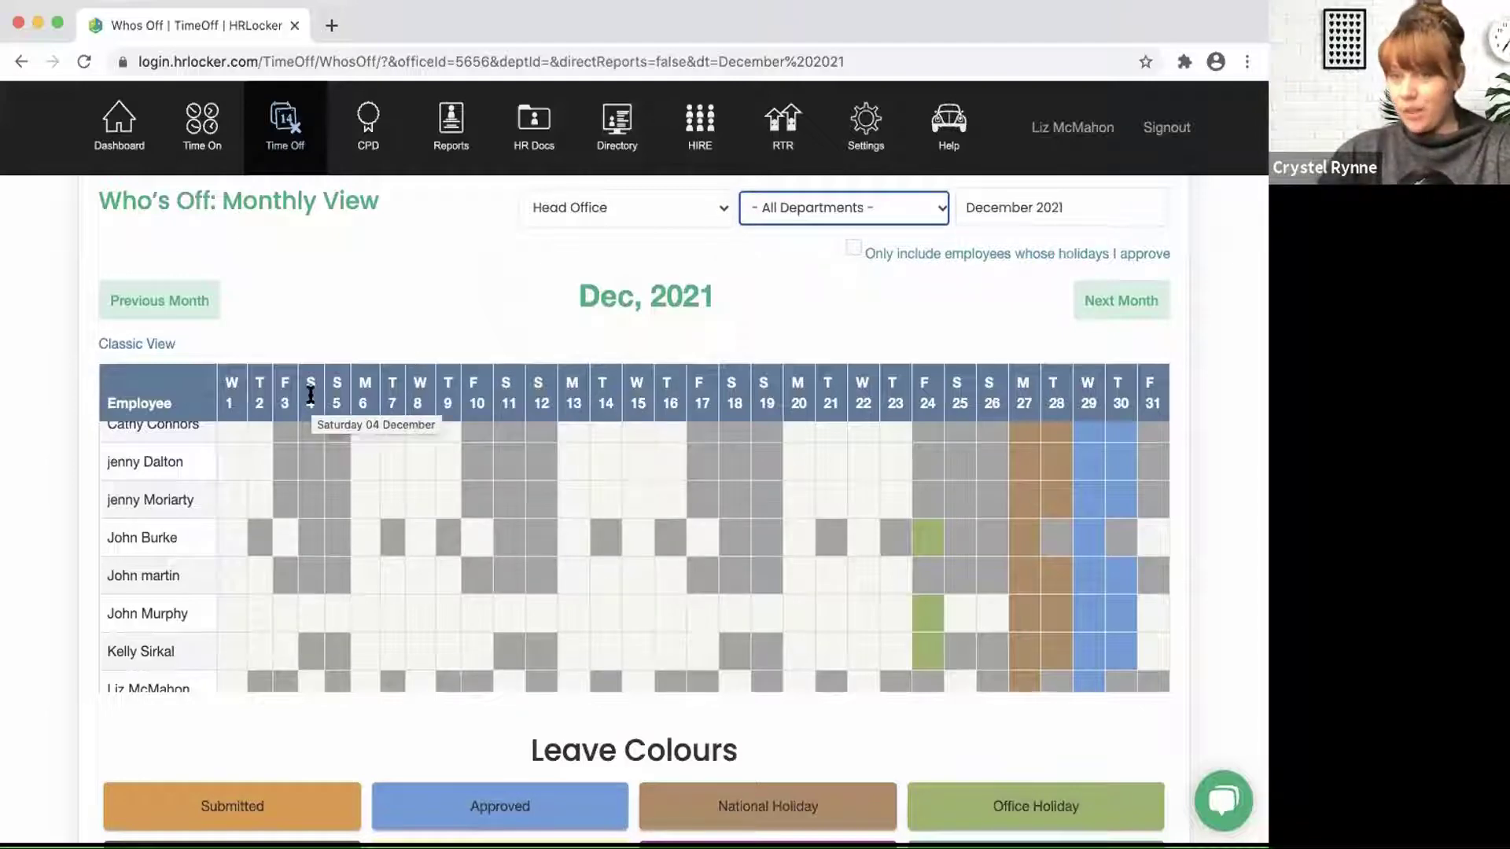
{"action": "scroll", "coordinate": [288, 475], "scroll_direction": "up", "scroll_amount": 2}
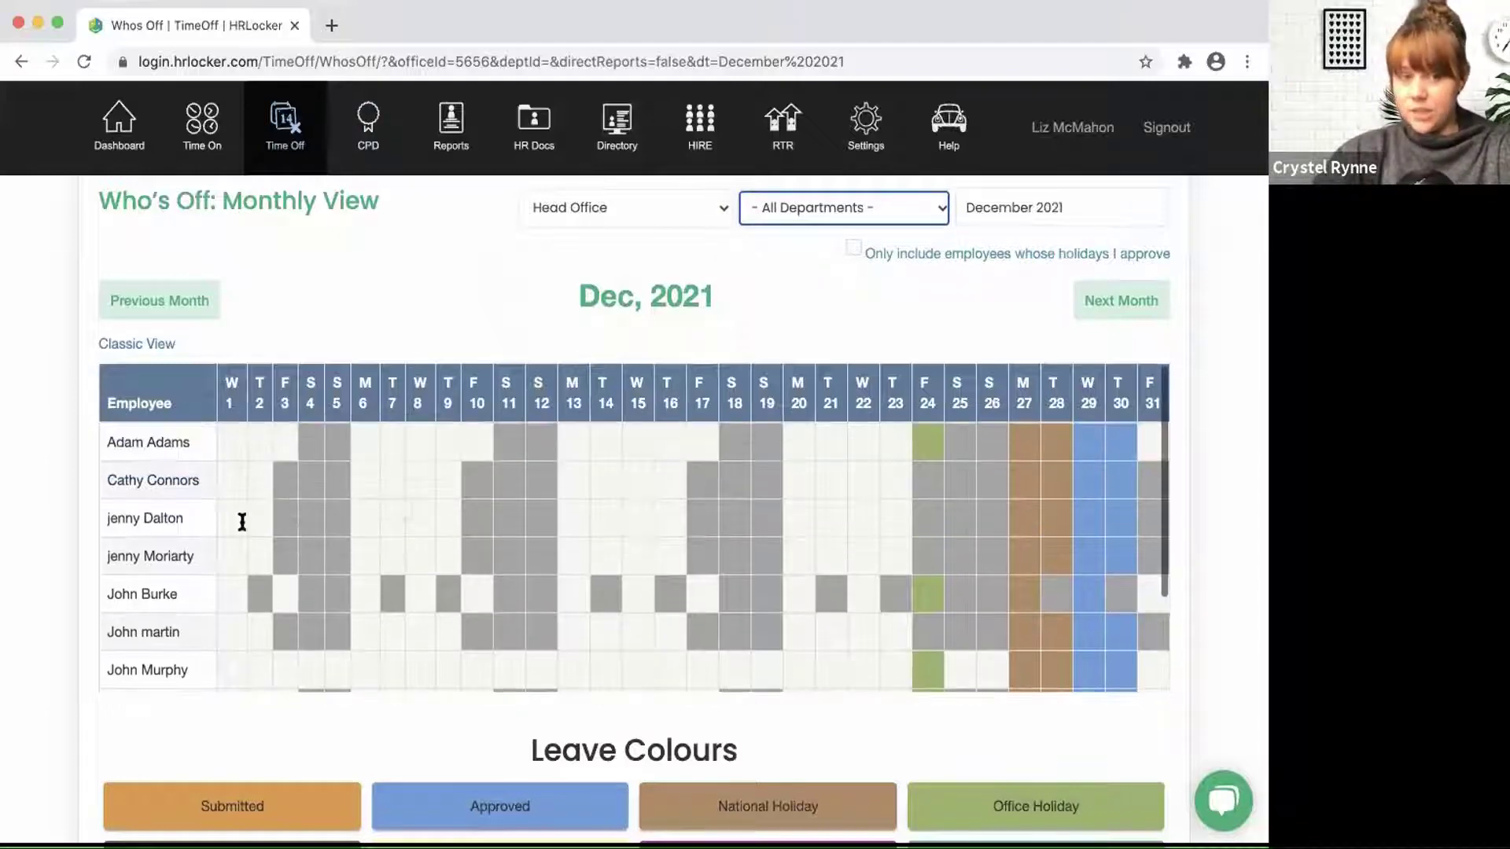
{"action": "scroll", "coordinate": [171, 451], "scroll_direction": "down", "scroll_amount": 3}
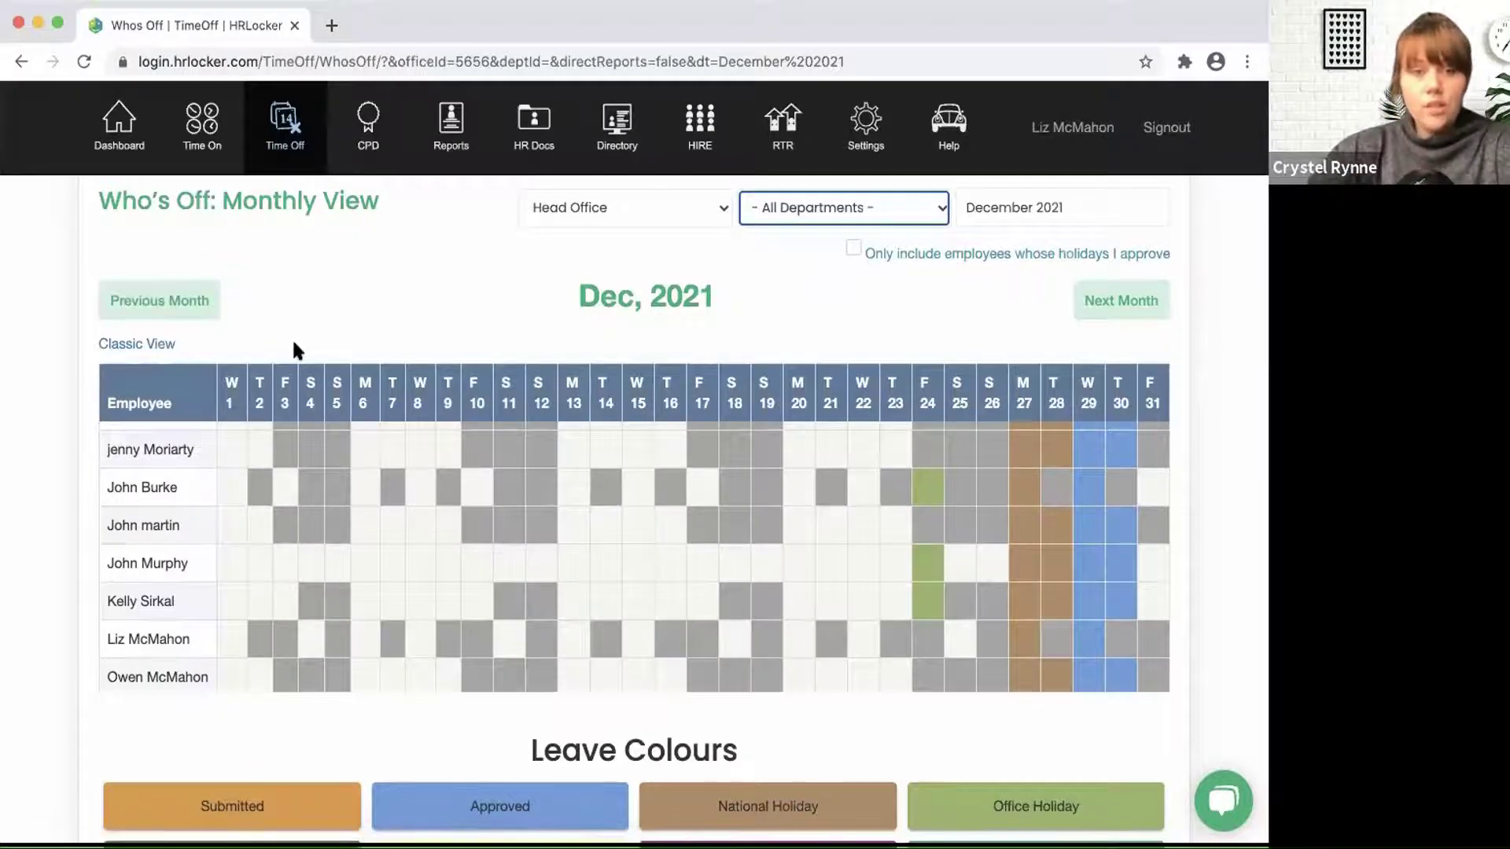
{"action": "scroll", "coordinate": [289, 339], "scroll_direction": "up", "scroll_amount": 2}
Step: Return to My Time Off, open the employee's Summary profile and locate the Annual Leave days per year setting
{"action": "left_click", "coordinate": [290, 275]}
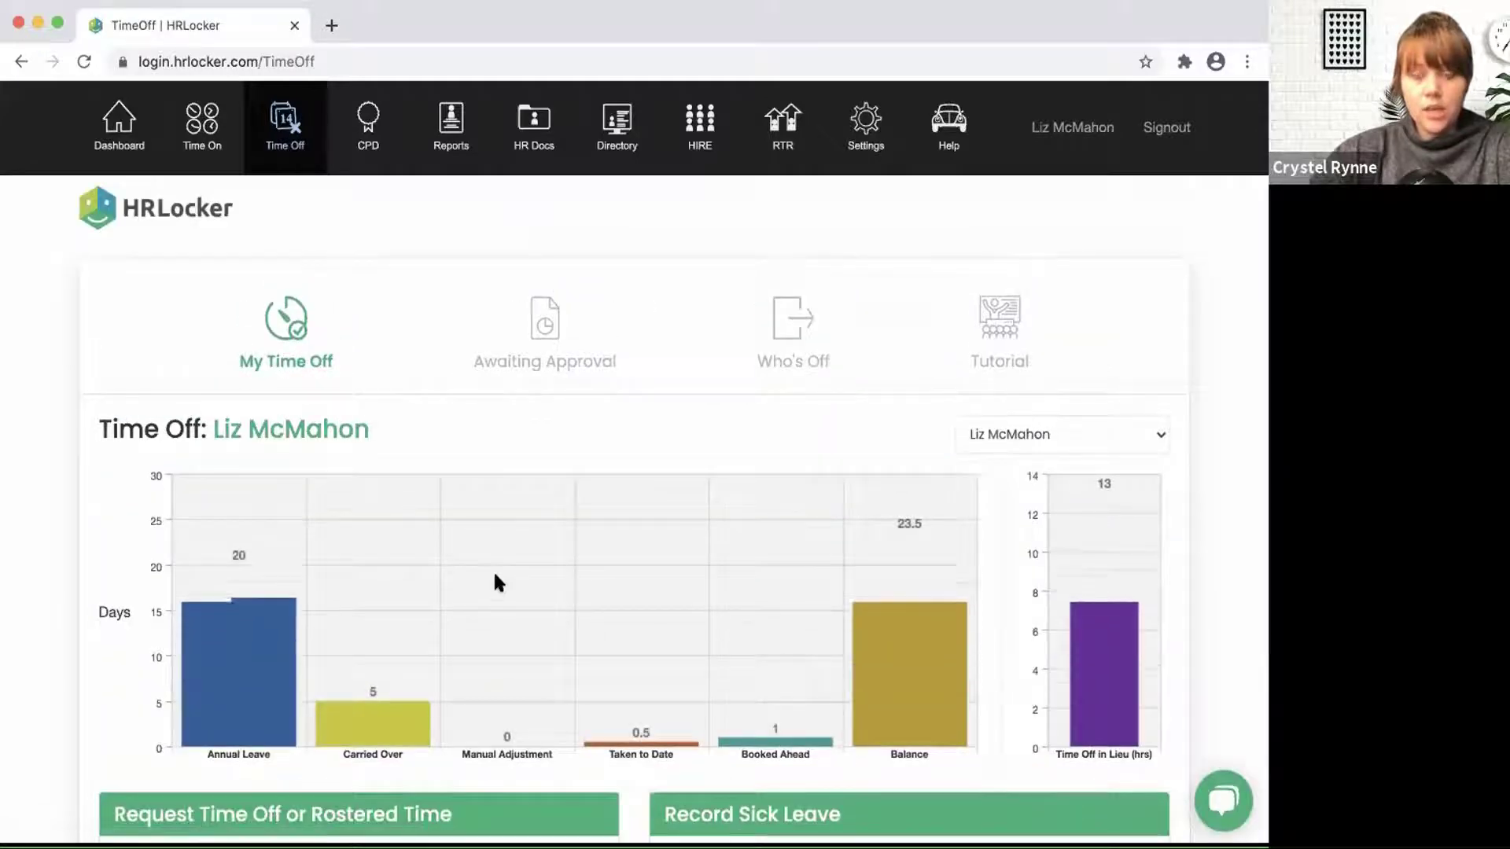
{"action": "scroll", "coordinate": [496, 582], "scroll_direction": "down", "scroll_amount": 3}
{"action": "scroll", "coordinate": [496, 583], "scroll_direction": "up", "scroll_amount": 1}
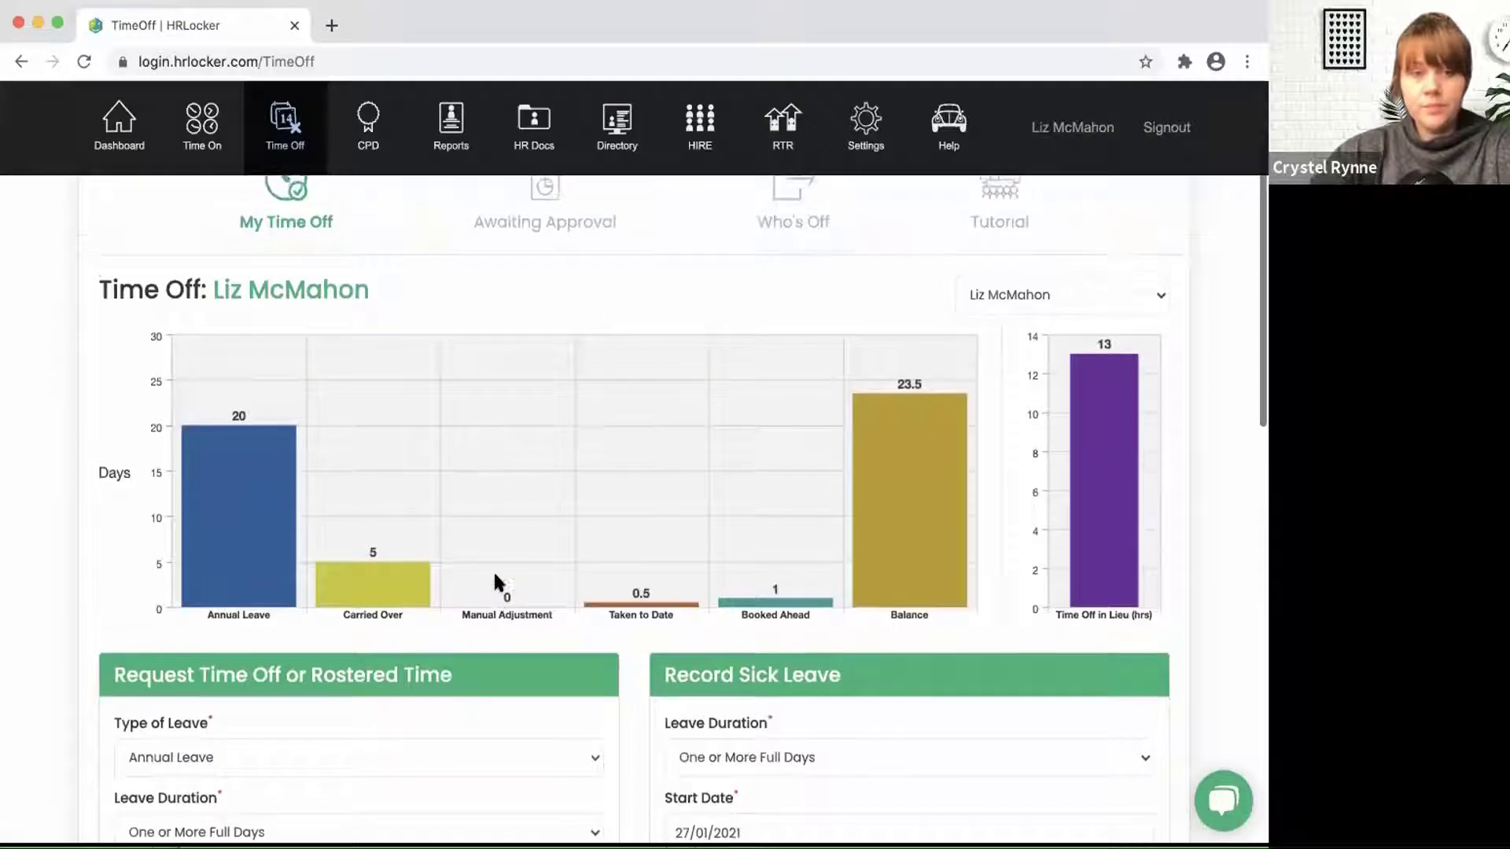
{"action": "left_click", "coordinate": [312, 293]}
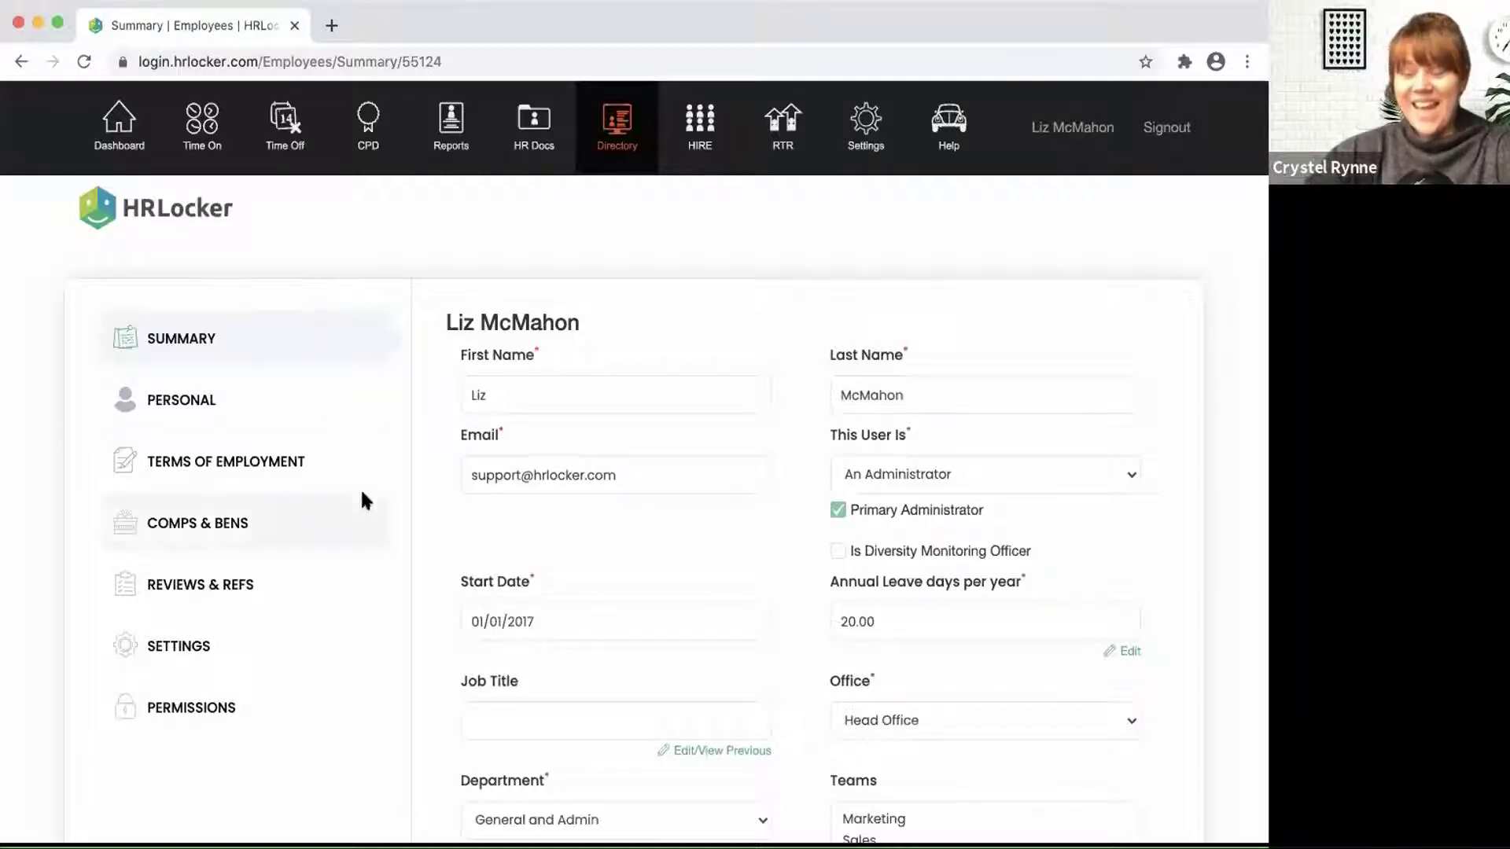
{"action": "scroll", "coordinate": [364, 500], "scroll_direction": "down", "scroll_amount": 2}
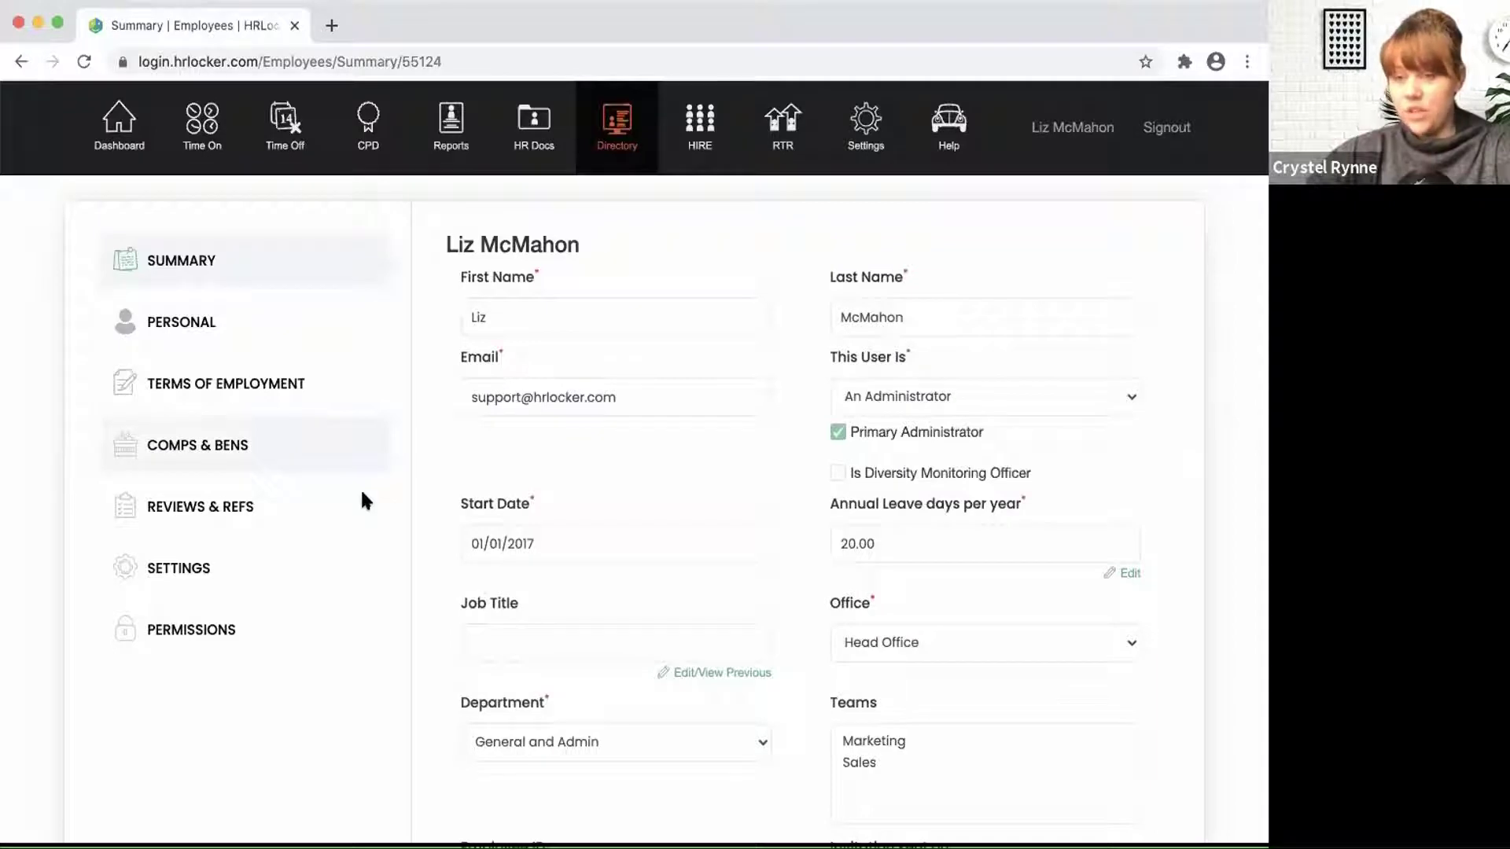
{"action": "scroll", "coordinate": [362, 493], "scroll_direction": "down", "scroll_amount": 1}
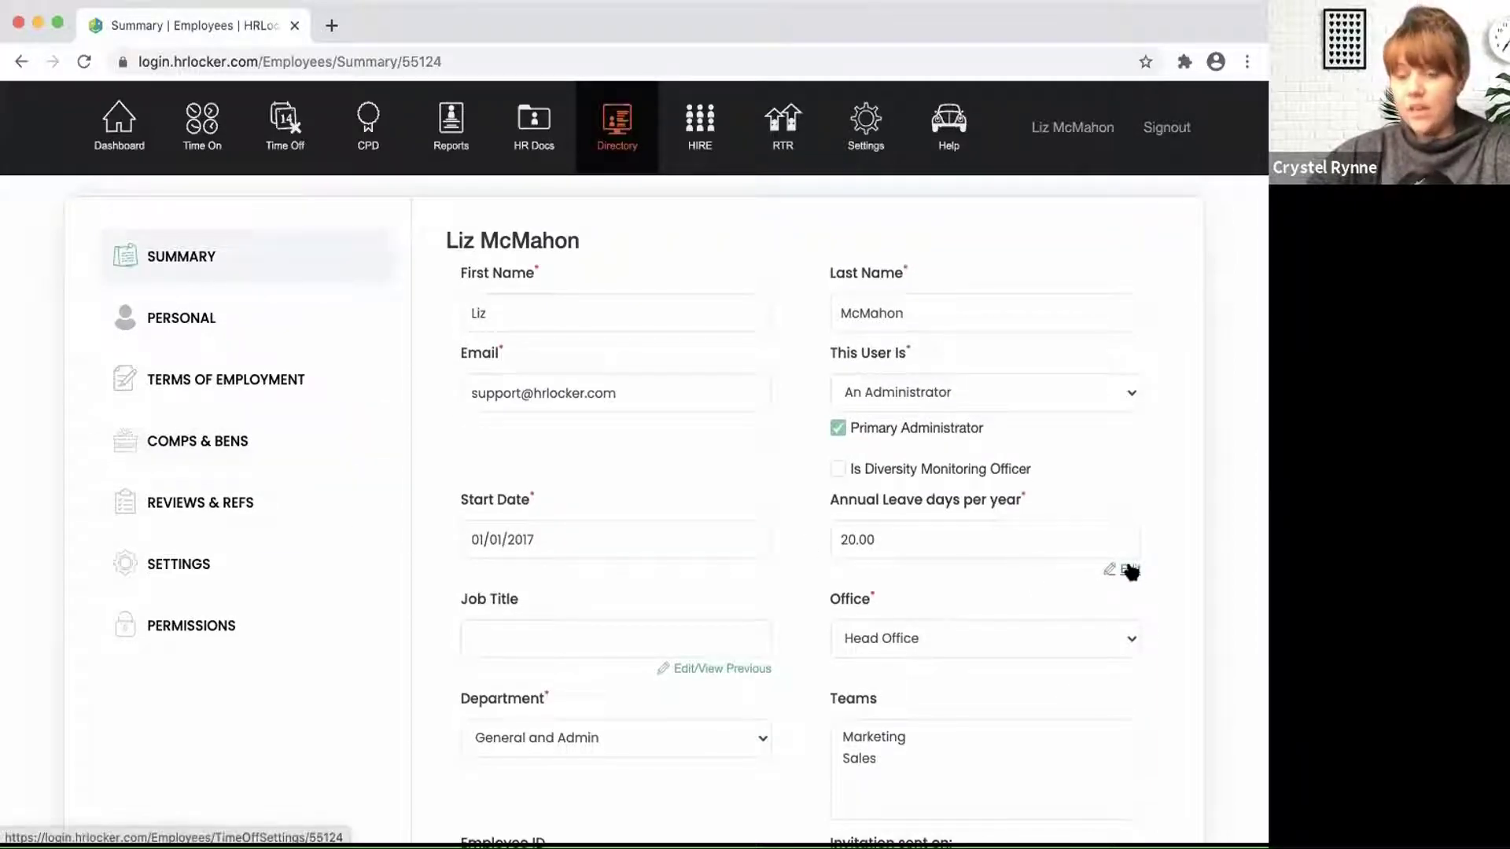
Step: Open the employee's annual leave settings for editing and review the entitlement rows from 2017 to 2021
{"action": "left_click", "coordinate": [1133, 571]}
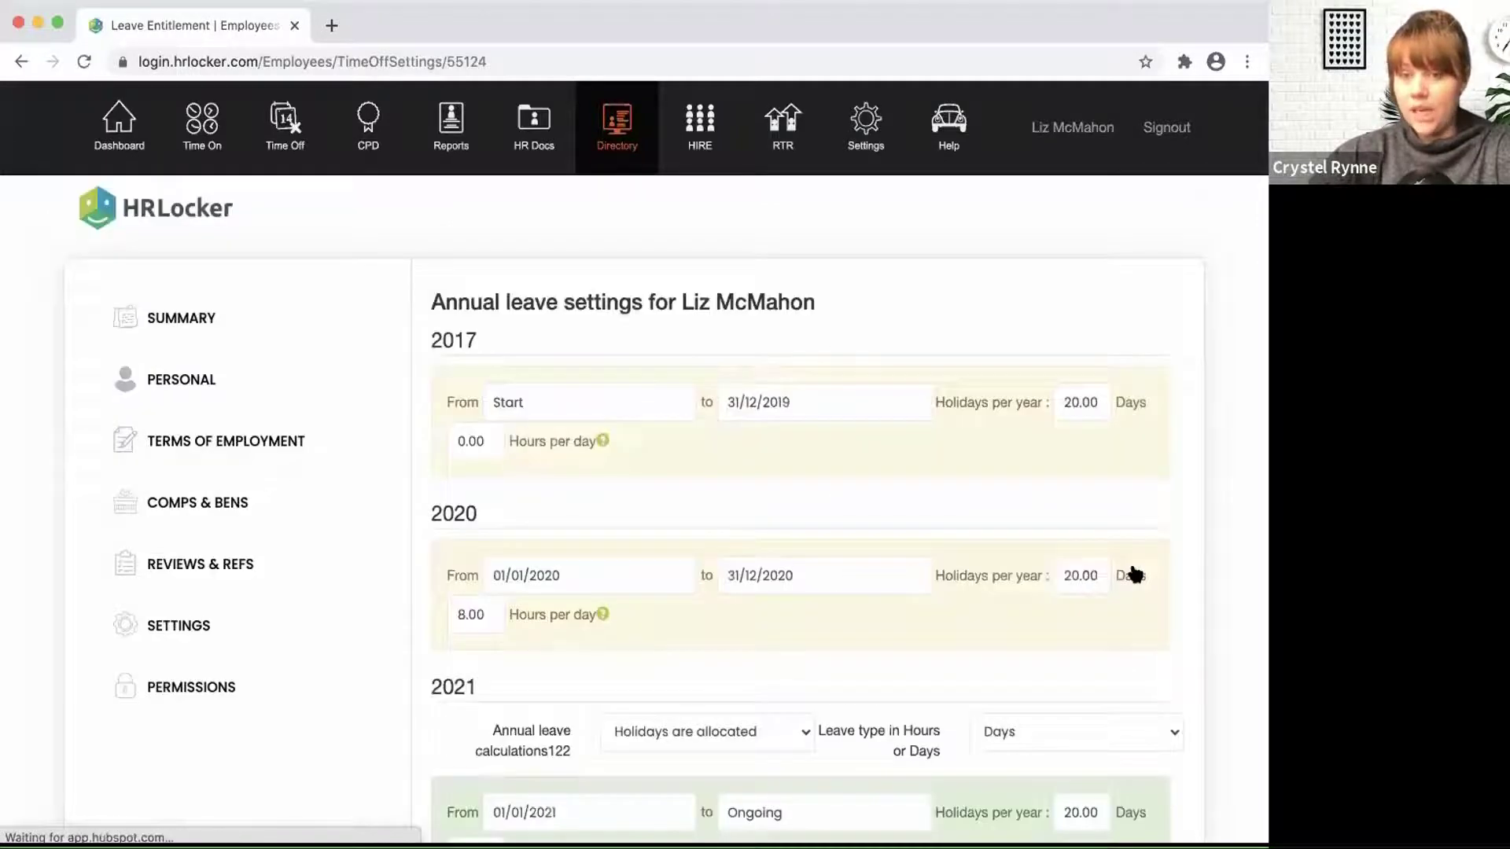
{"action": "scroll", "coordinate": [1133, 573], "scroll_direction": "down", "scroll_amount": 3}
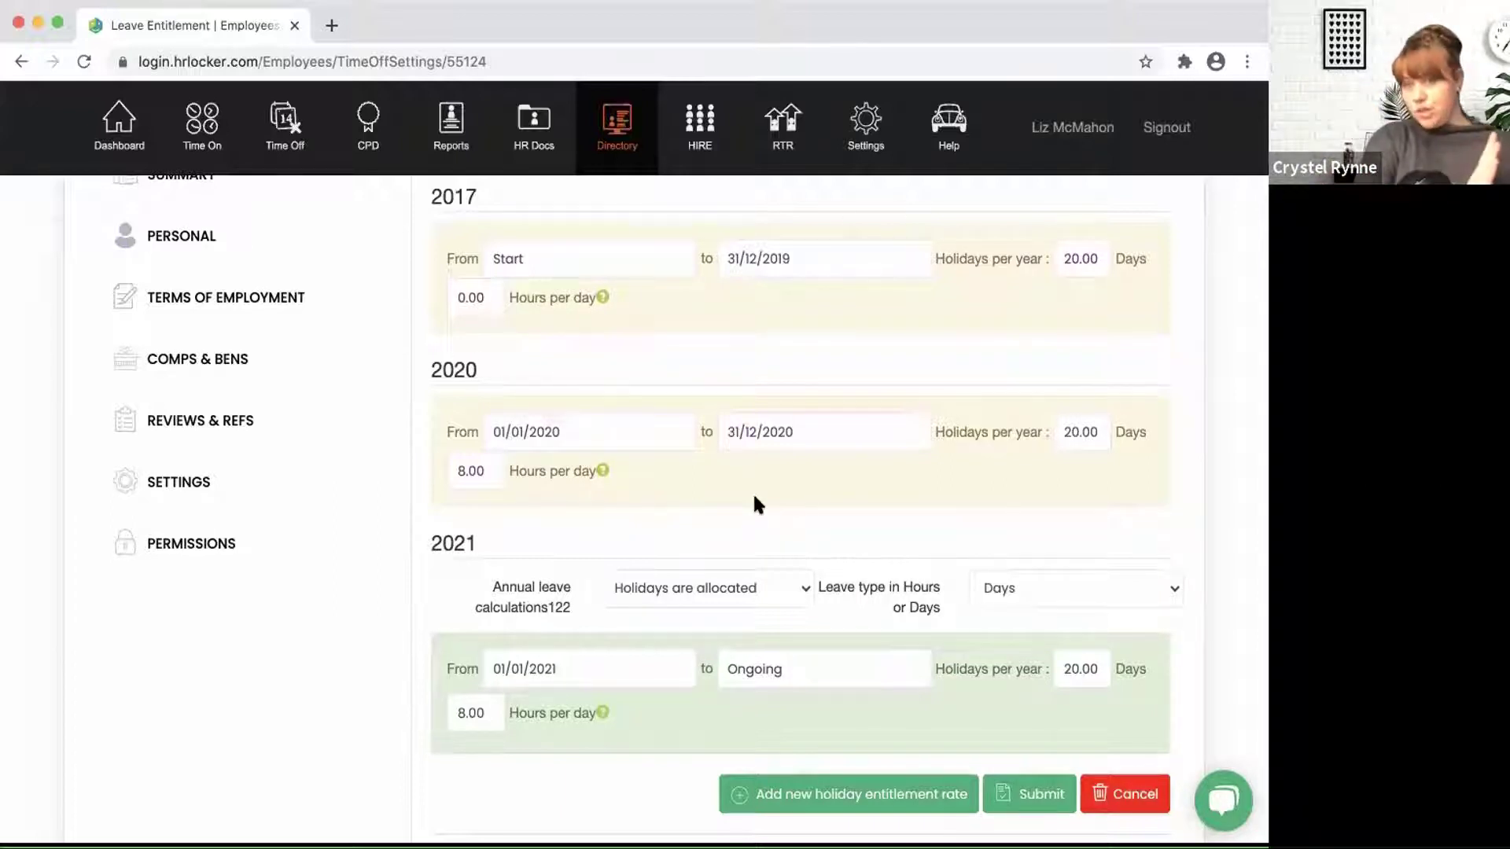
{"action": "scroll", "coordinate": [754, 498], "scroll_direction": "down", "scroll_amount": 5}
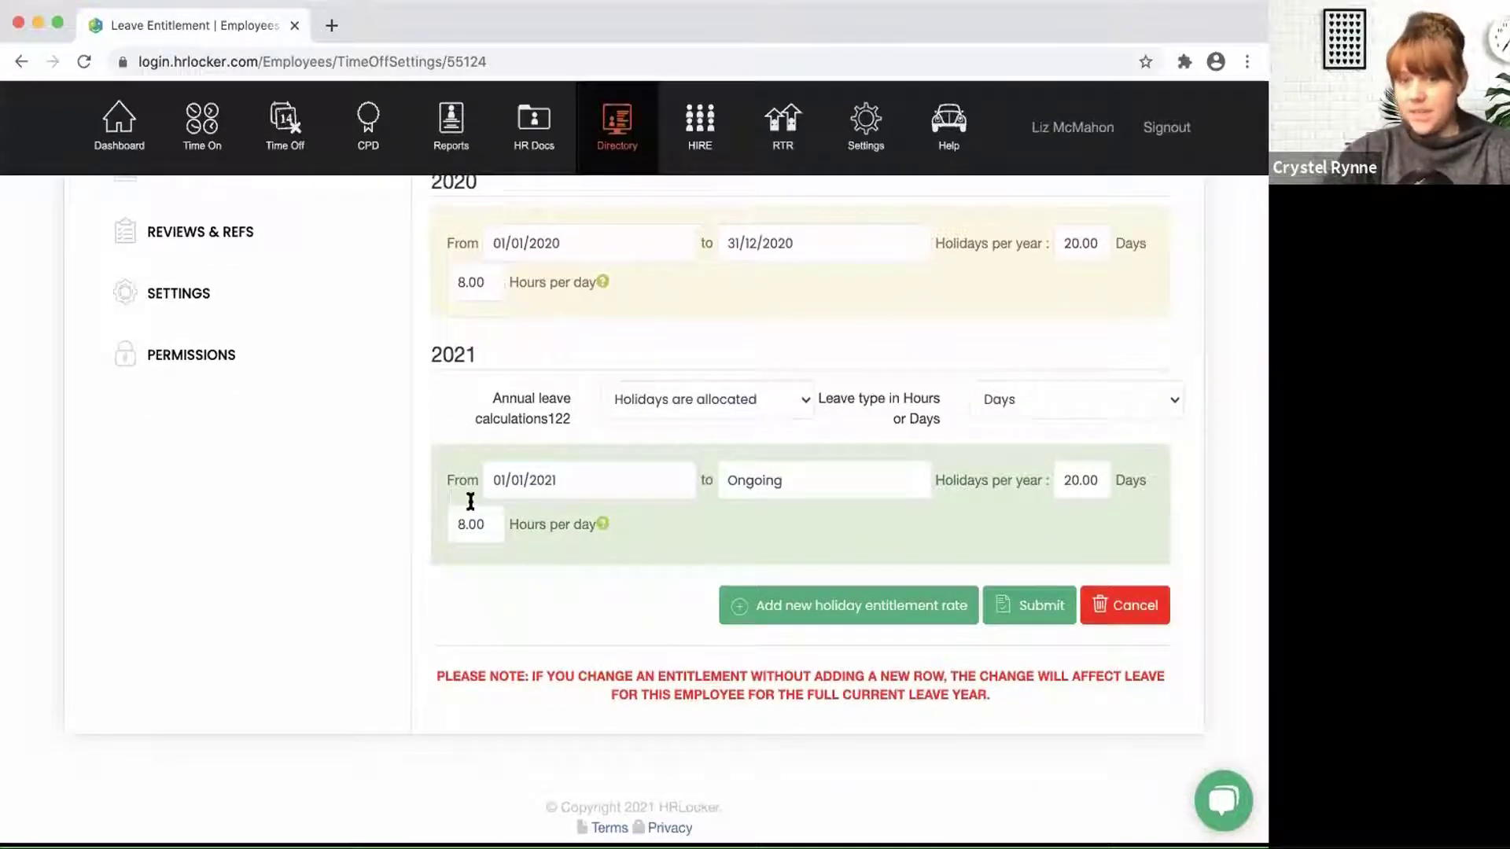
Step: Review the 2021 entitlement row and check the choices for annual leave calculation (allocated or accrued) and leave type (days or hours)
{"action": "scroll", "coordinate": [662, 562], "scroll_direction": "up", "scroll_amount": 2}
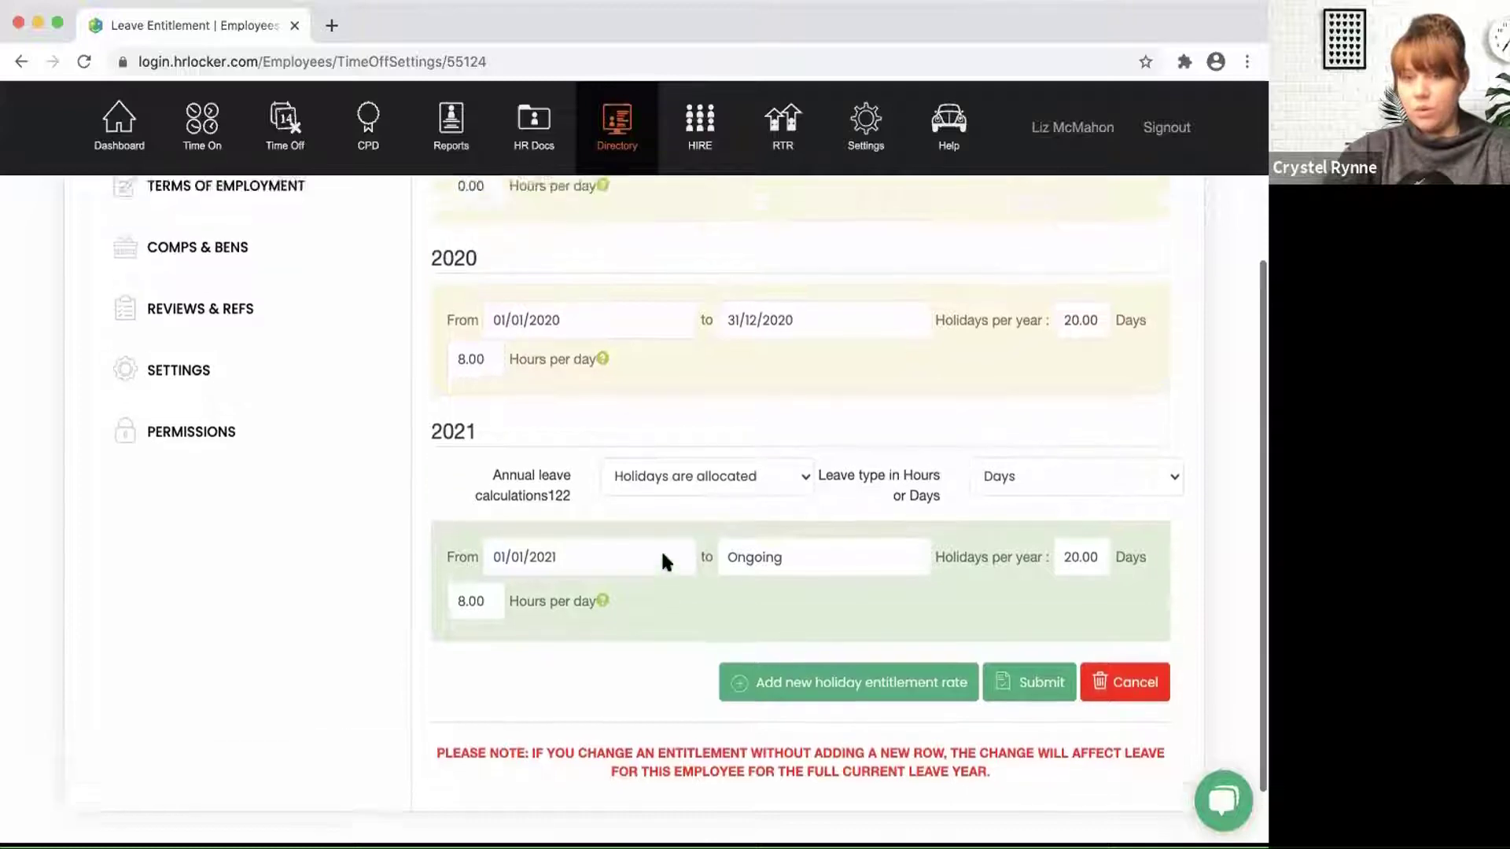
{"action": "scroll", "coordinate": [653, 559], "scroll_direction": "down", "scroll_amount": 2}
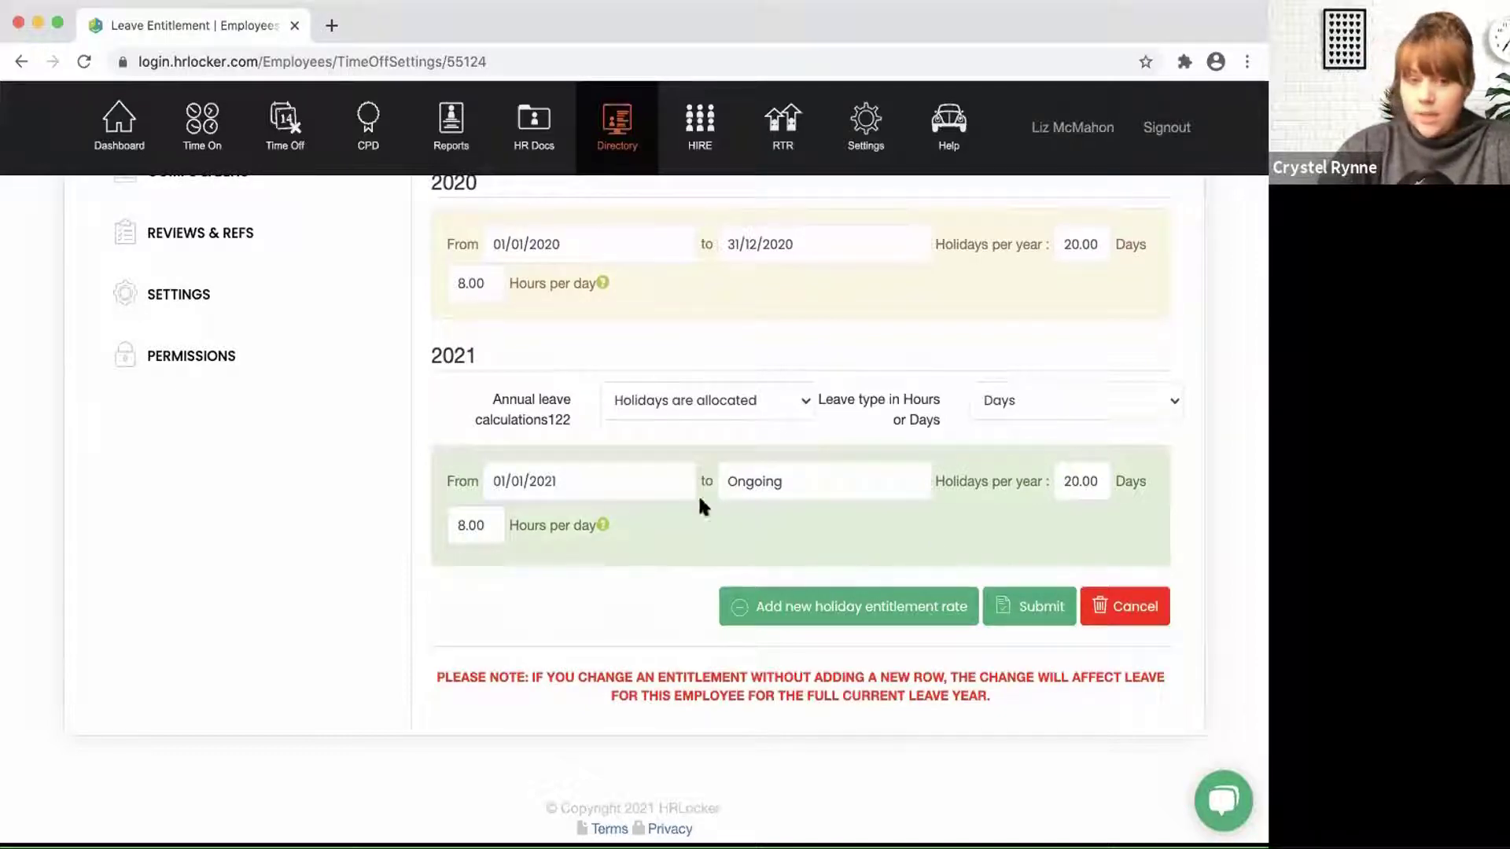
{"action": "left_click", "coordinate": [800, 404]}
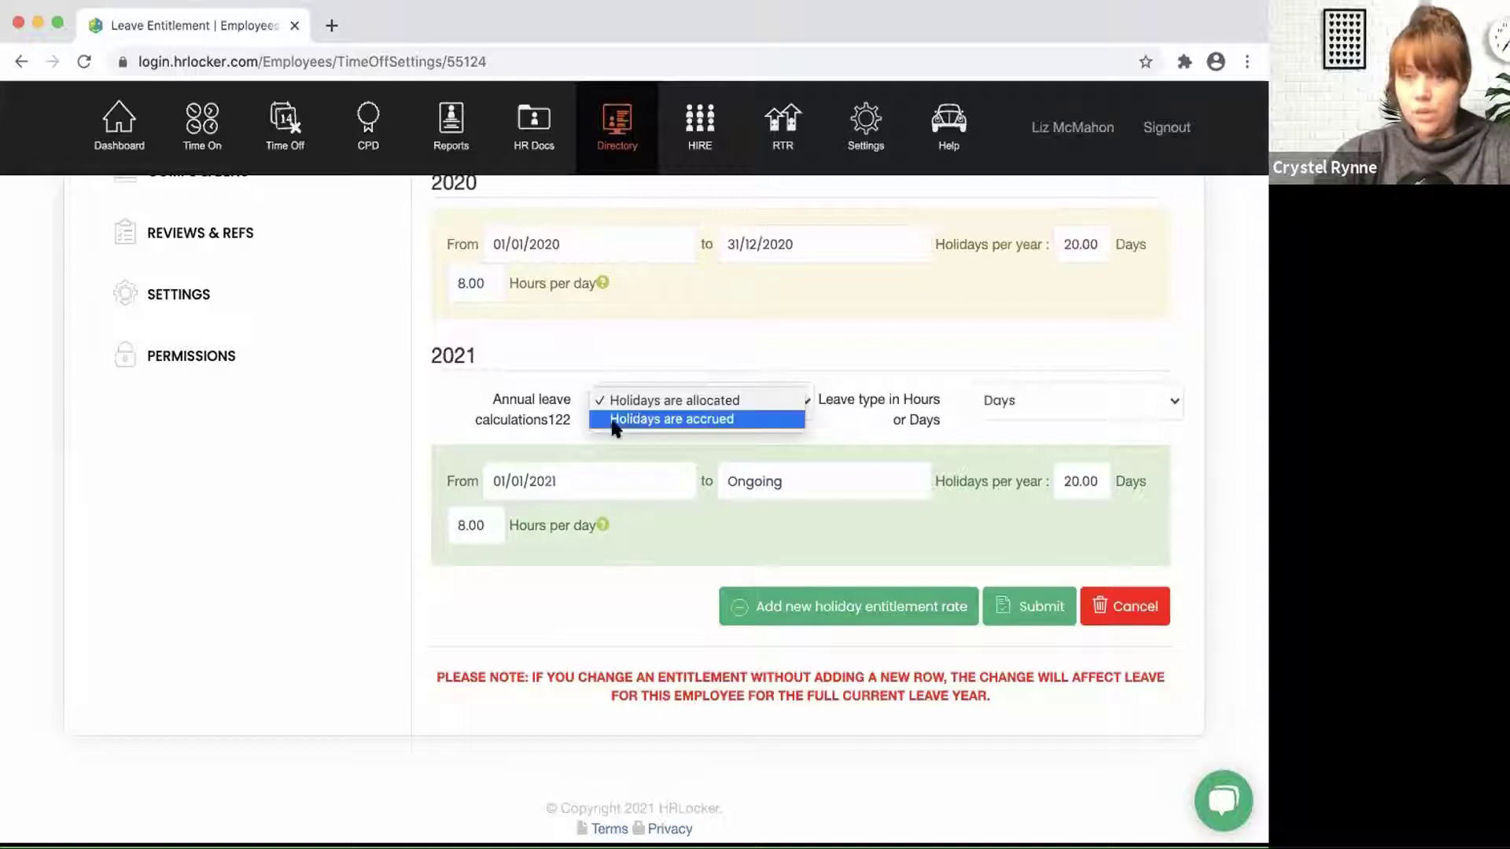
{"action": "left_click", "coordinate": [689, 402]}
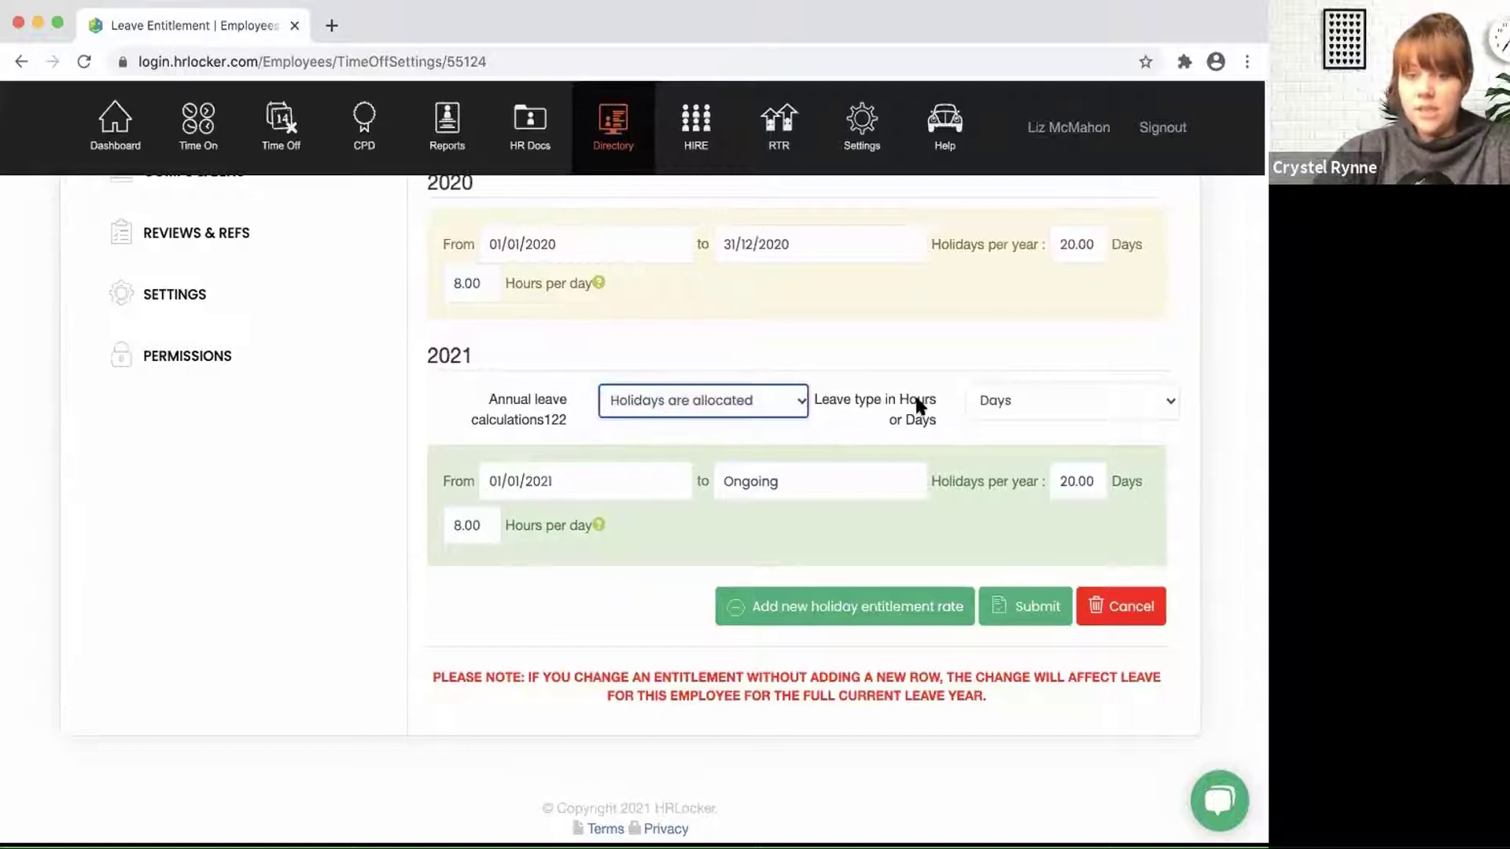
{"action": "left_click", "coordinate": [1014, 407]}
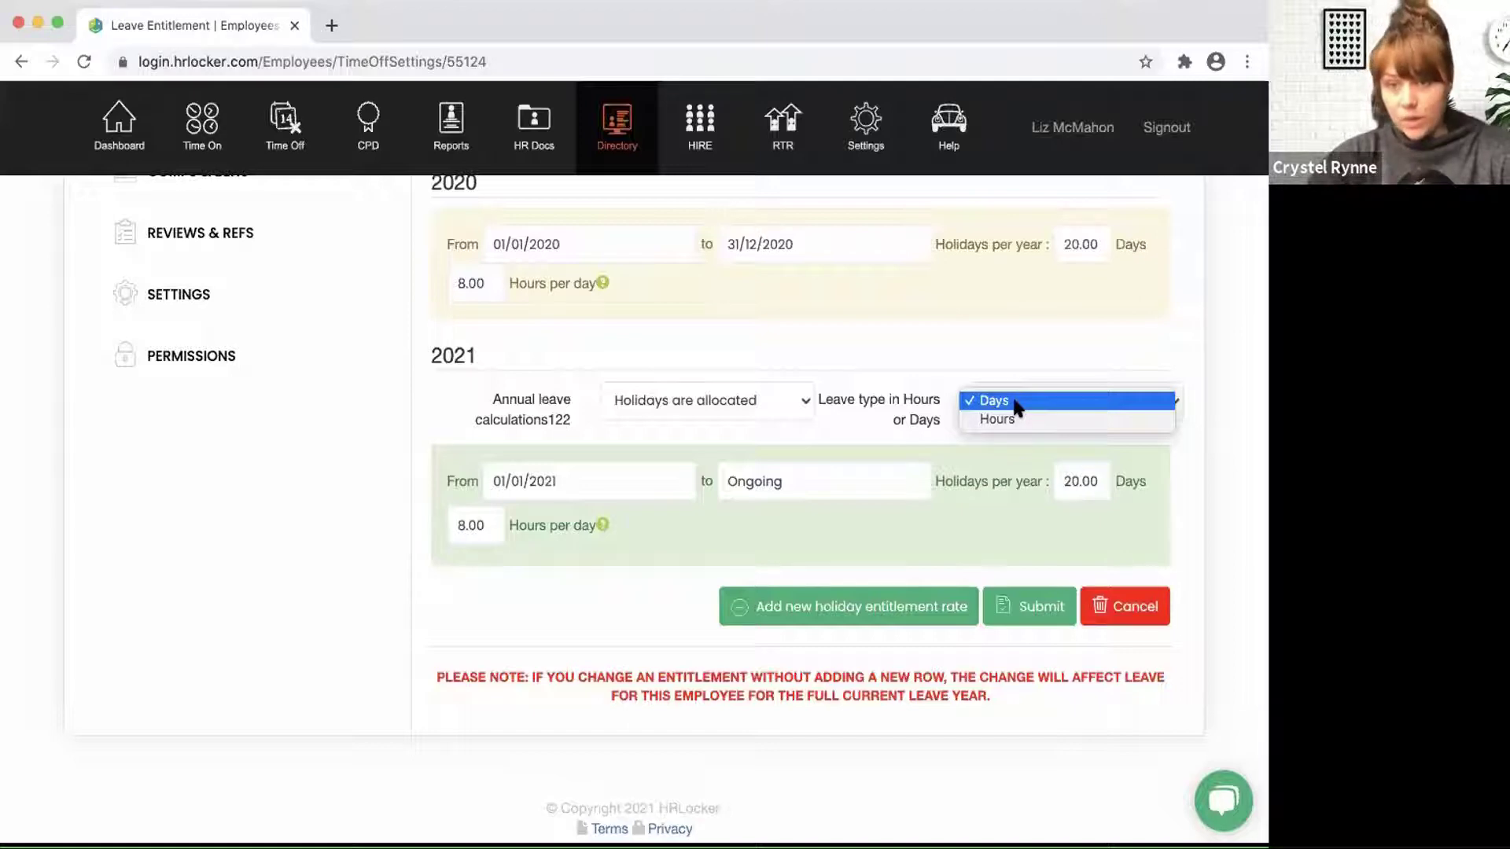
{"action": "left_click", "coordinate": [966, 521]}
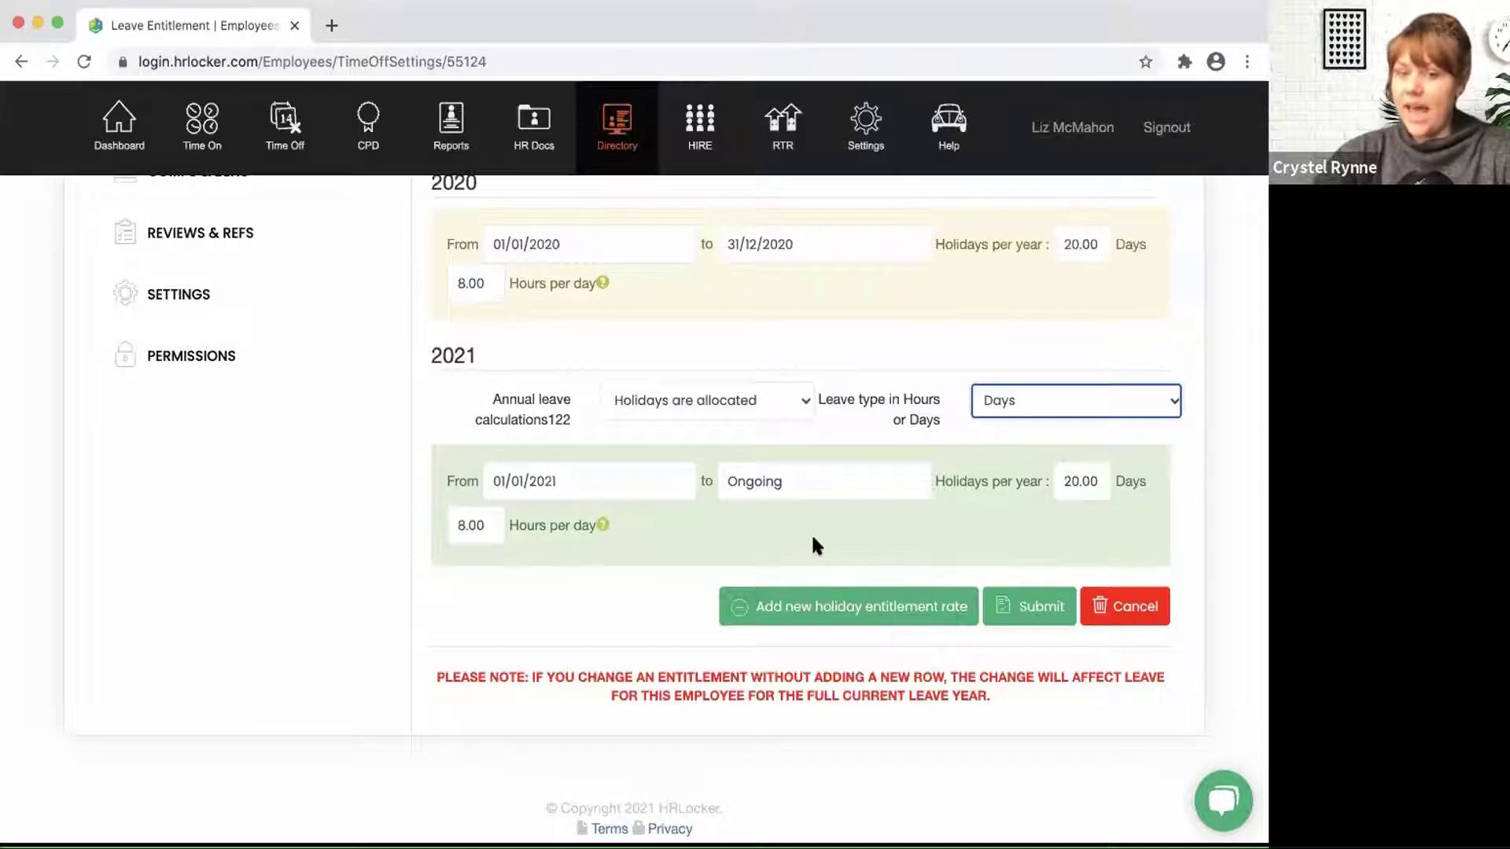
{"action": "left_click_drag", "start_coordinate": [813, 538], "coordinate": [814, 471]}
{"action": "left_click", "coordinate": [877, 554]}
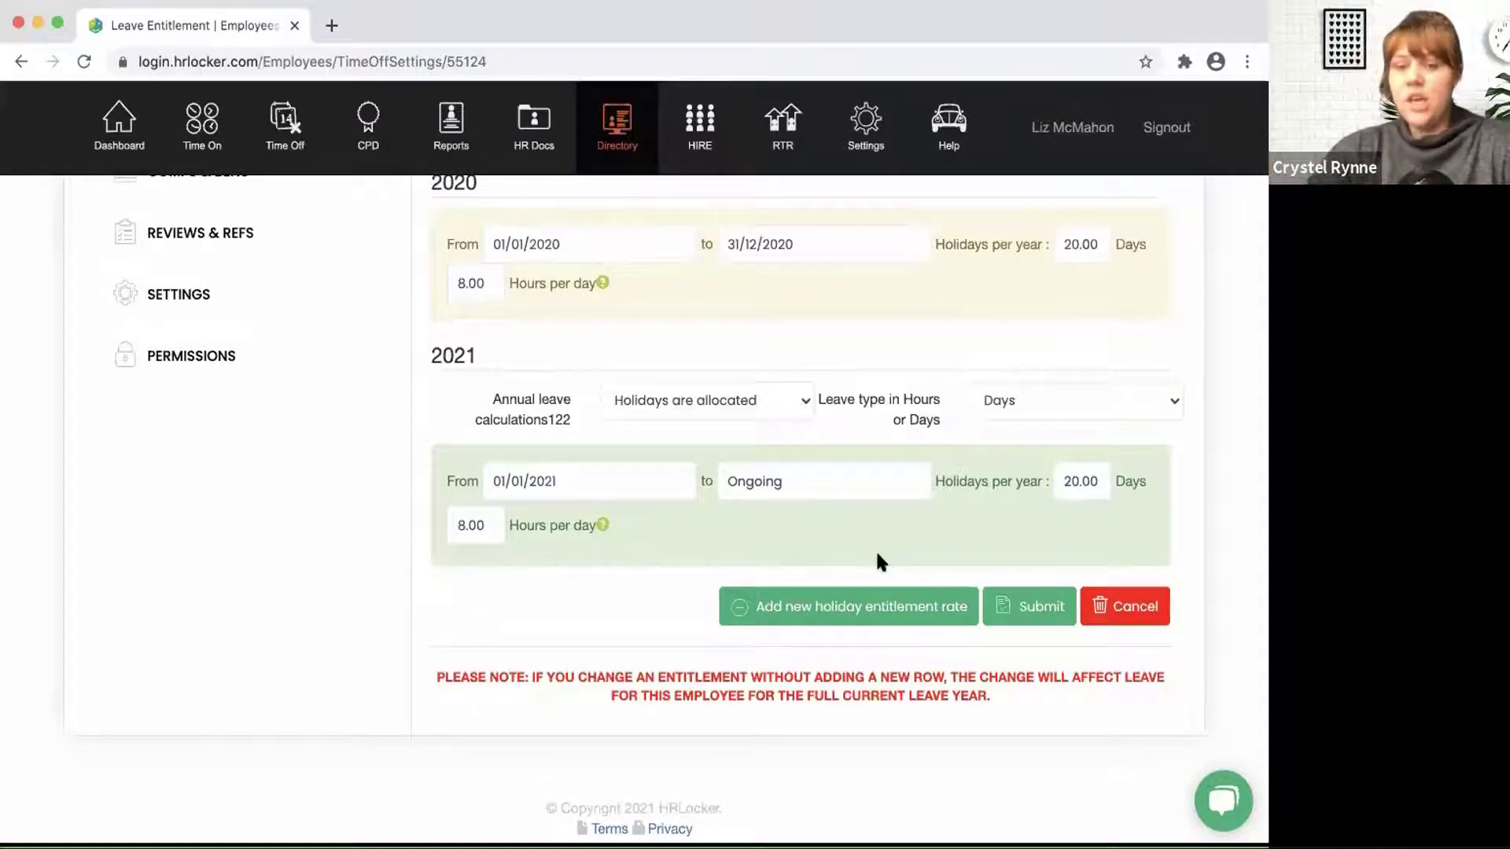
Step: Add a new holiday entitlement rate row for 2021 and set the first row's end date to 31/03/2021
{"action": "left_click", "coordinate": [769, 614]}
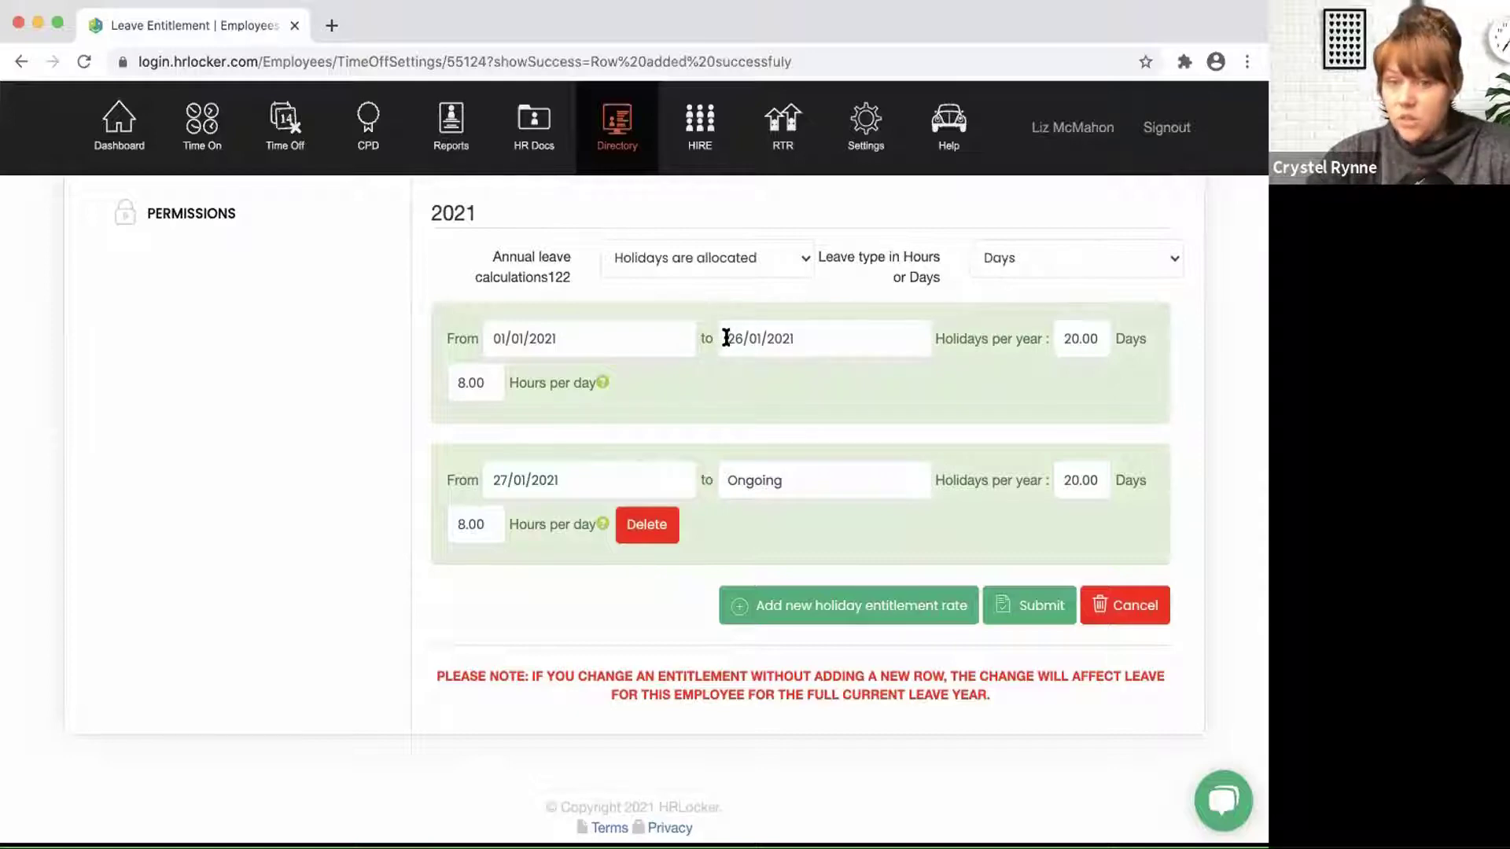
{"action": "left_click", "coordinate": [775, 343]}
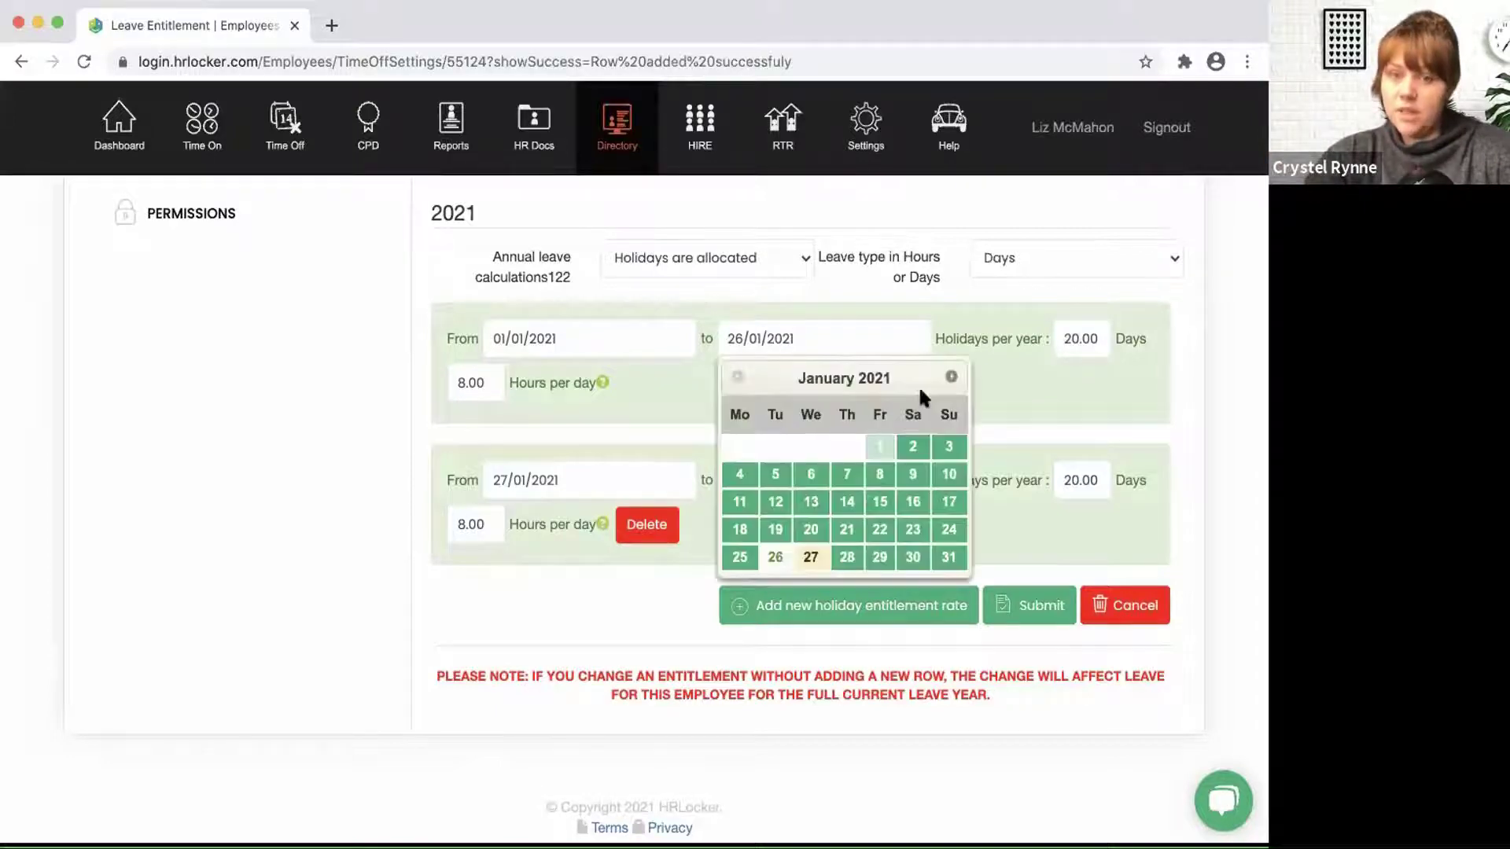
{"action": "left_click", "coordinate": [947, 379]}
{"action": "left_click", "coordinate": [948, 379]}
{"action": "left_click", "coordinate": [811, 557]}
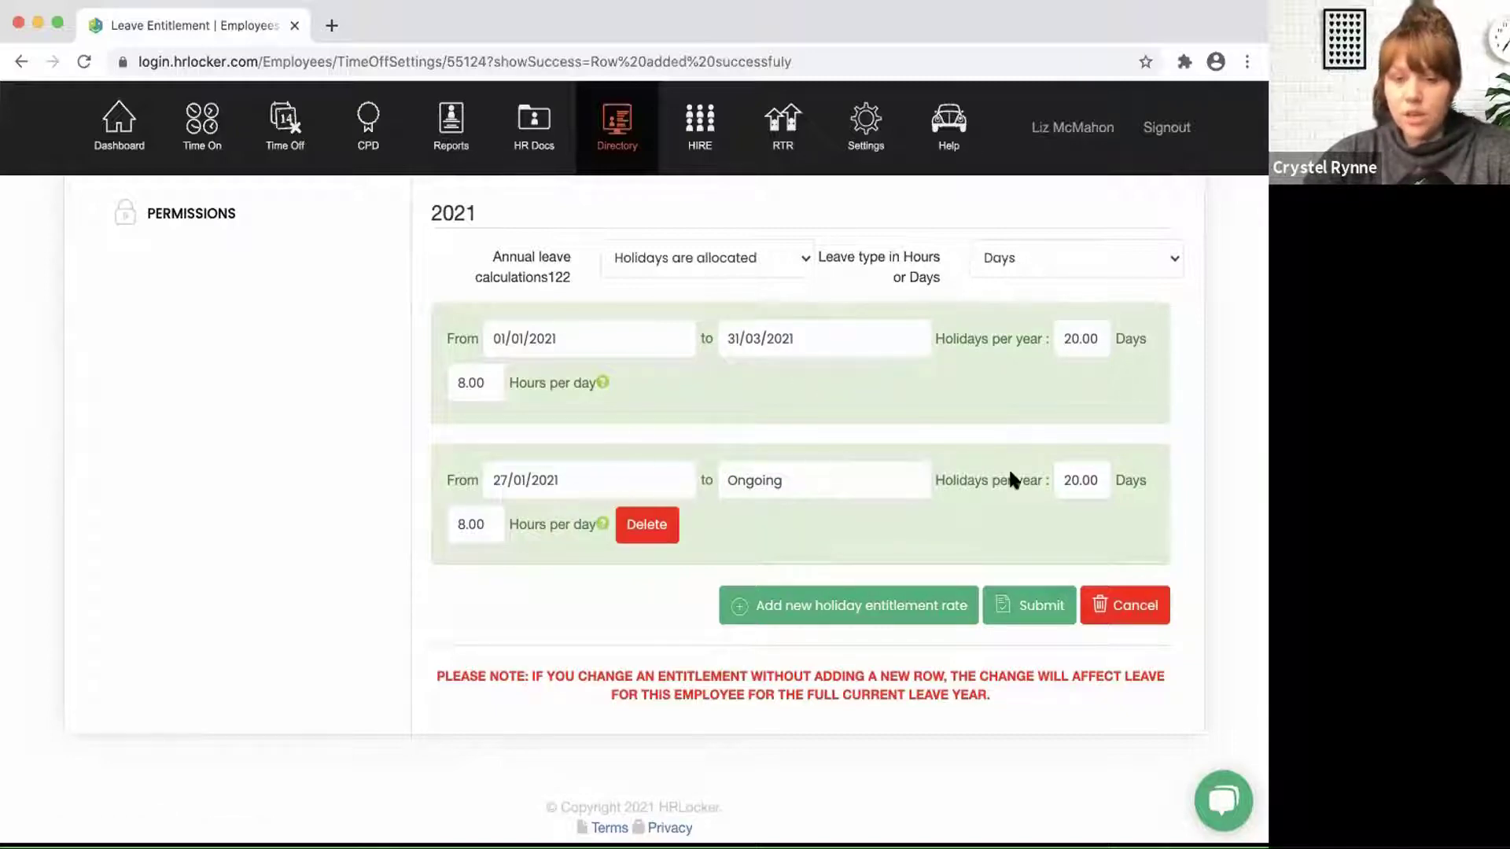
Step: Set the holidays per year in the new ongoing 2021 entitlement row to 27 days
{"action": "left_click", "coordinate": [1087, 489]}
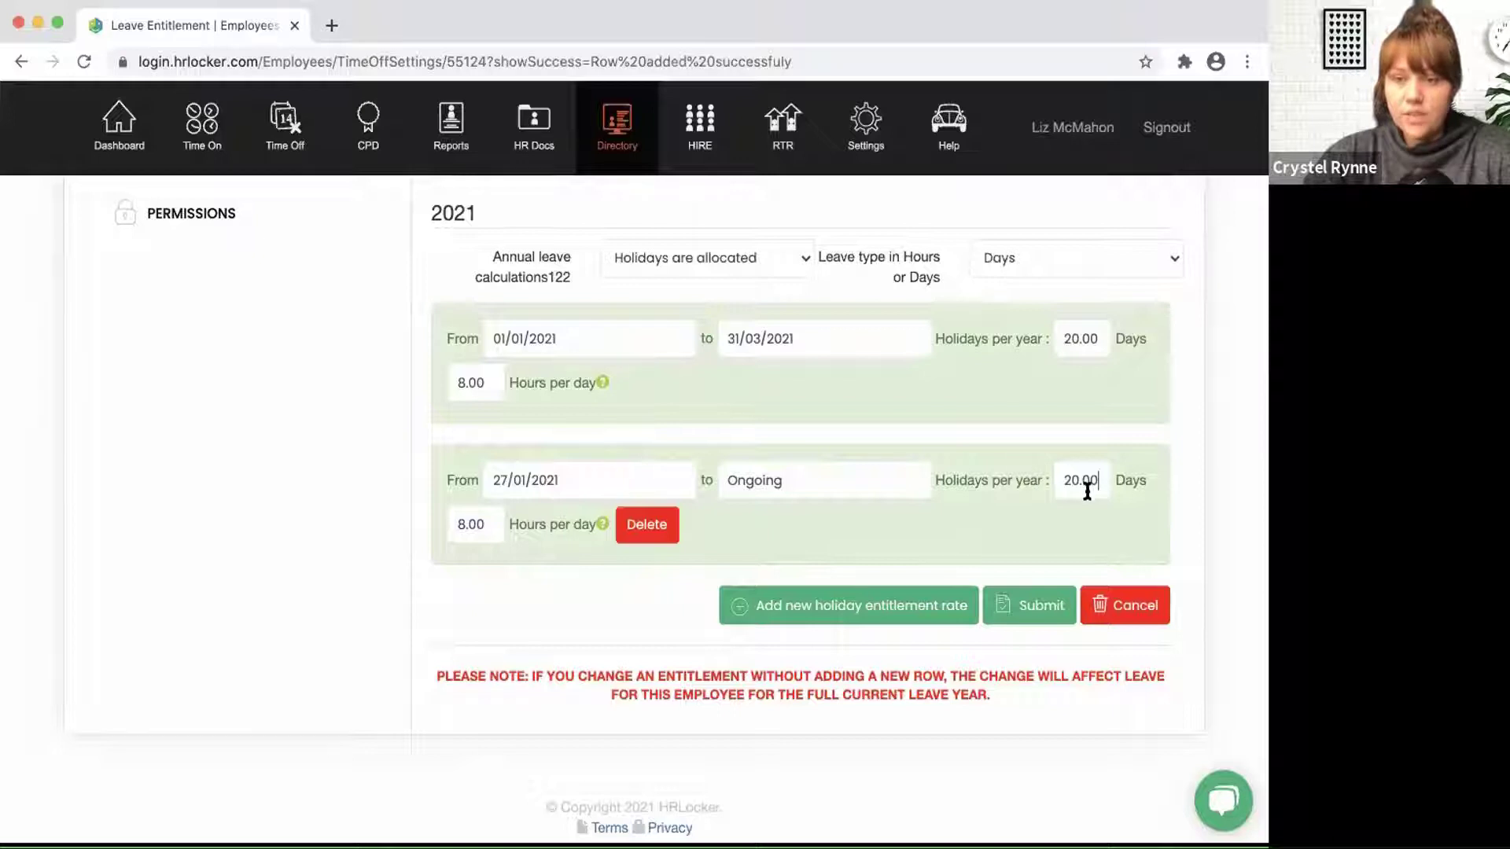
{"action": "left_click", "coordinate": [1077, 481]}
{"action": "key", "text": "BackSpace"}
{"action": "key", "text": "BackSpace"}
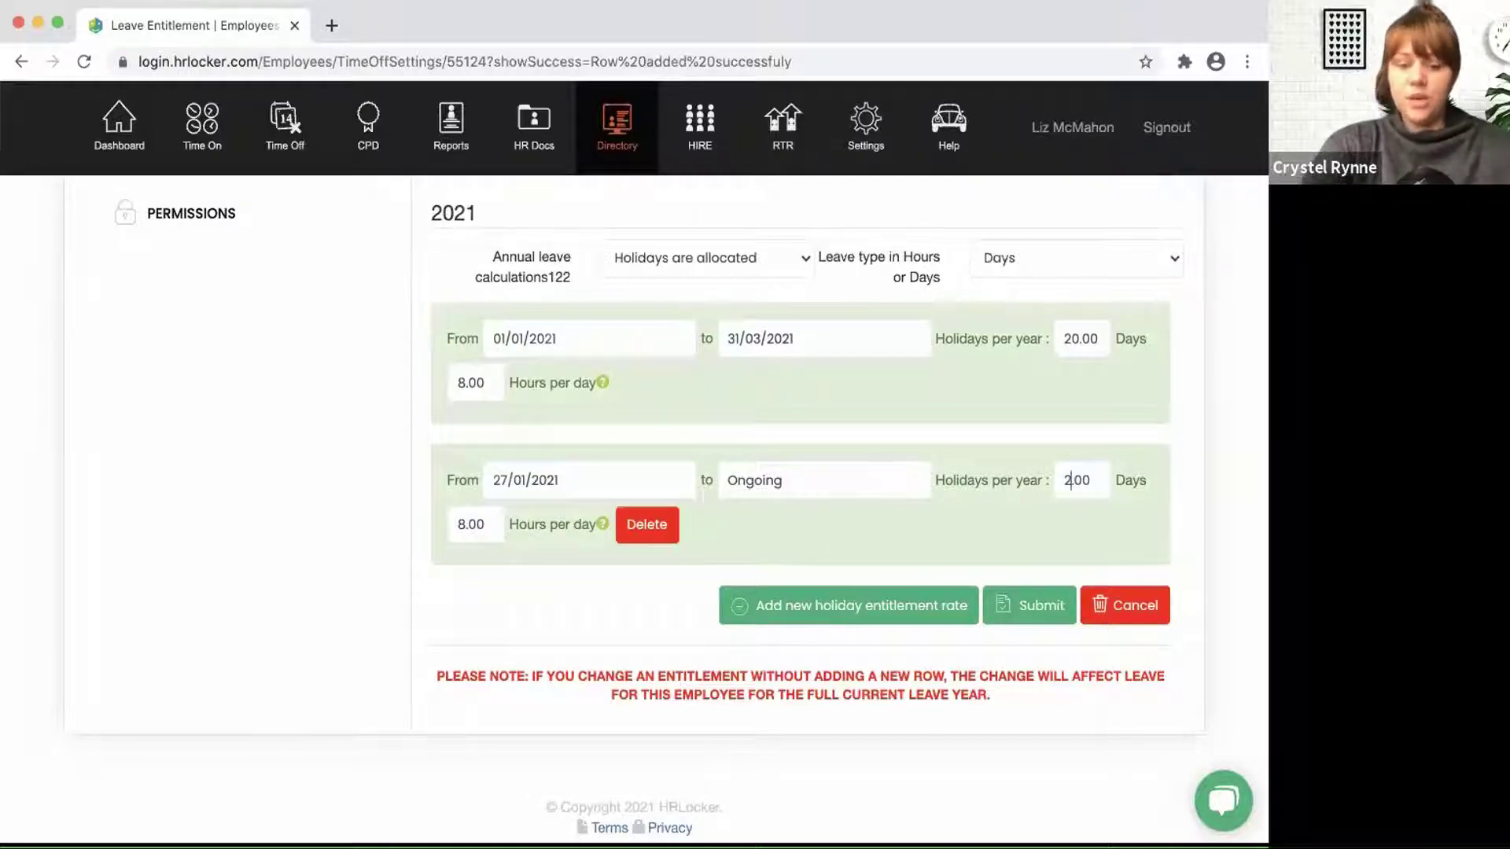
{"action": "type", "text": "27"}
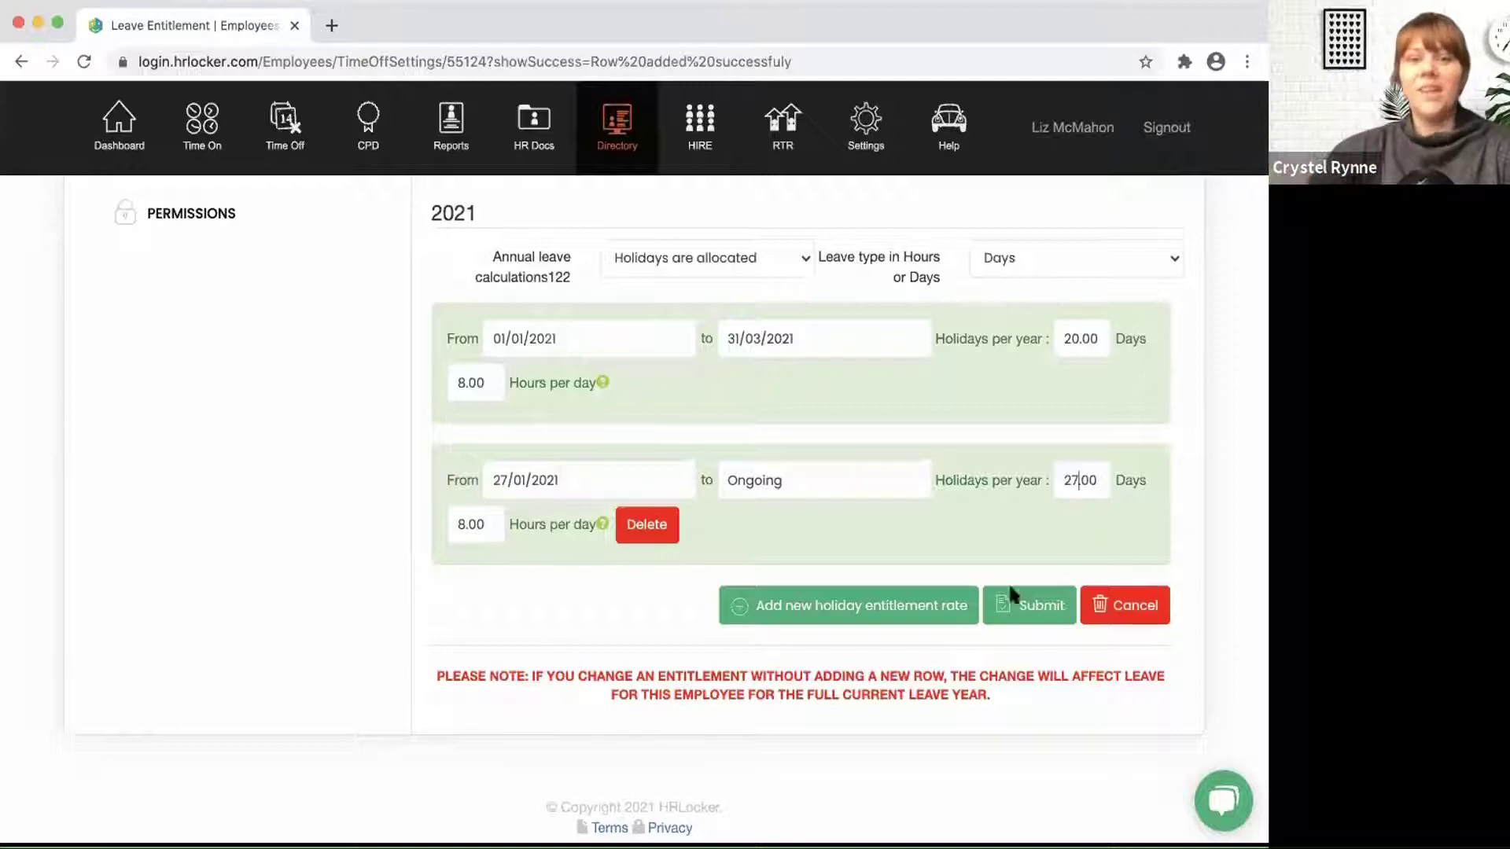
{"action": "scroll", "coordinate": [464, 646], "scroll_direction": "up", "scroll_amount": 1}
{"action": "scroll", "coordinate": [464, 646], "scroll_direction": "up", "scroll_amount": 10}
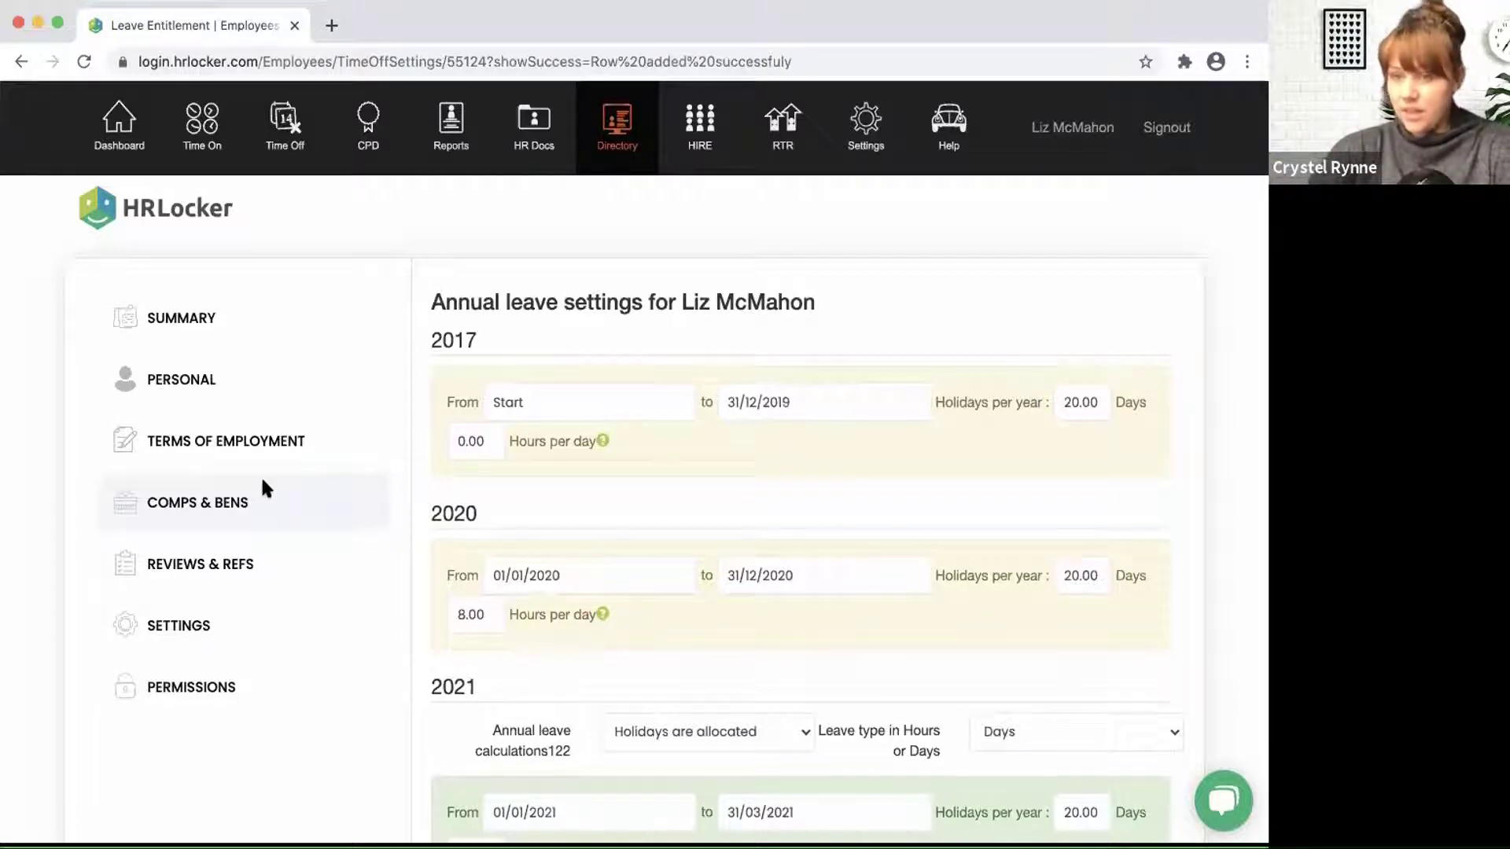
Step: Review the time off reports, covering the leave download options and the Annual Leave Summary chart for all employees
{"action": "left_click", "coordinate": [458, 154]}
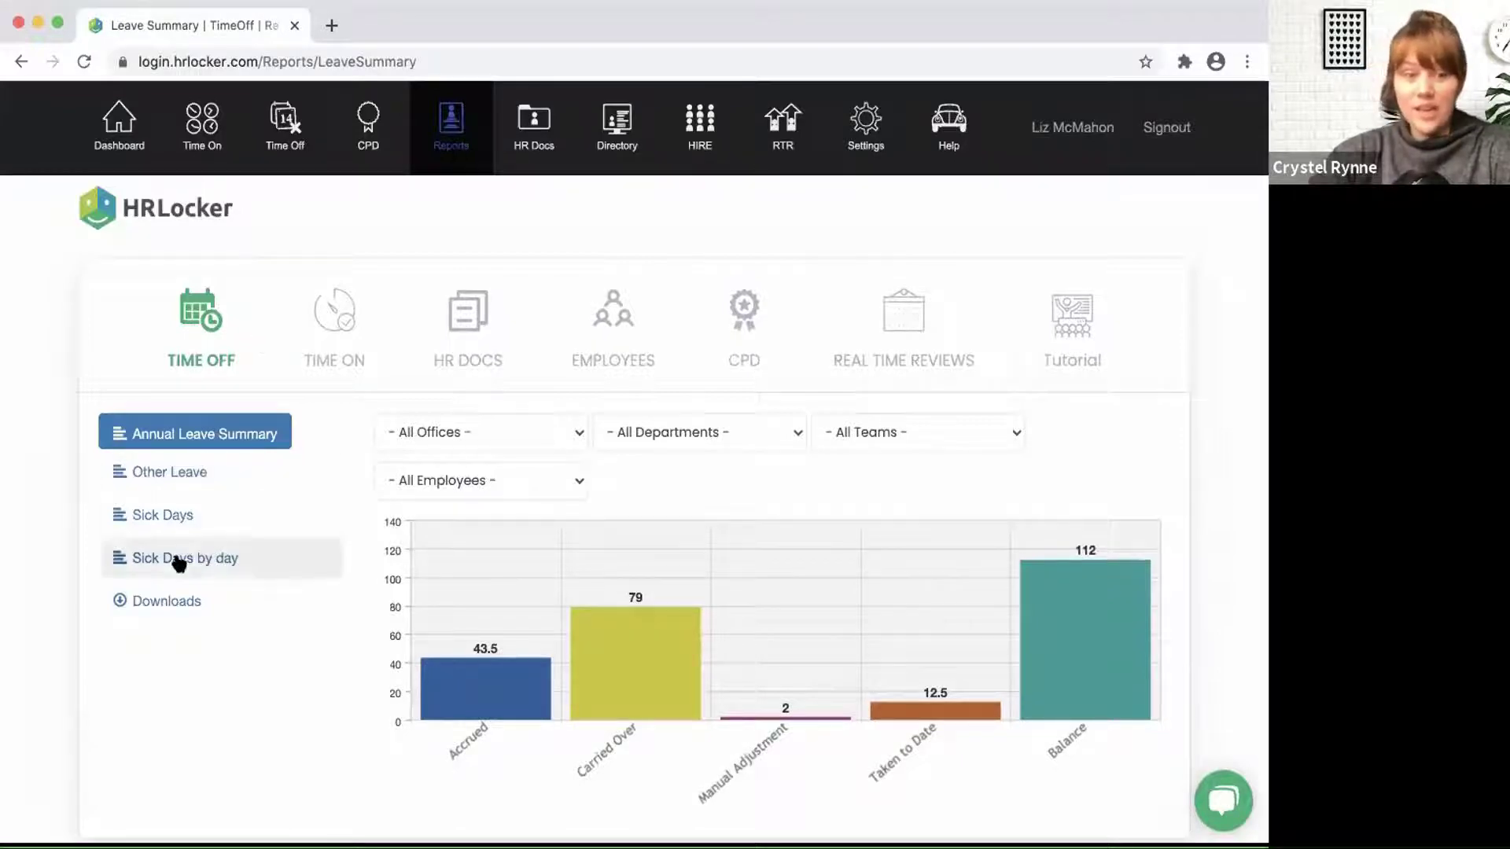
{"action": "left_click", "coordinate": [162, 604]}
{"action": "scroll", "coordinate": [597, 708], "scroll_direction": "down", "scroll_amount": 3}
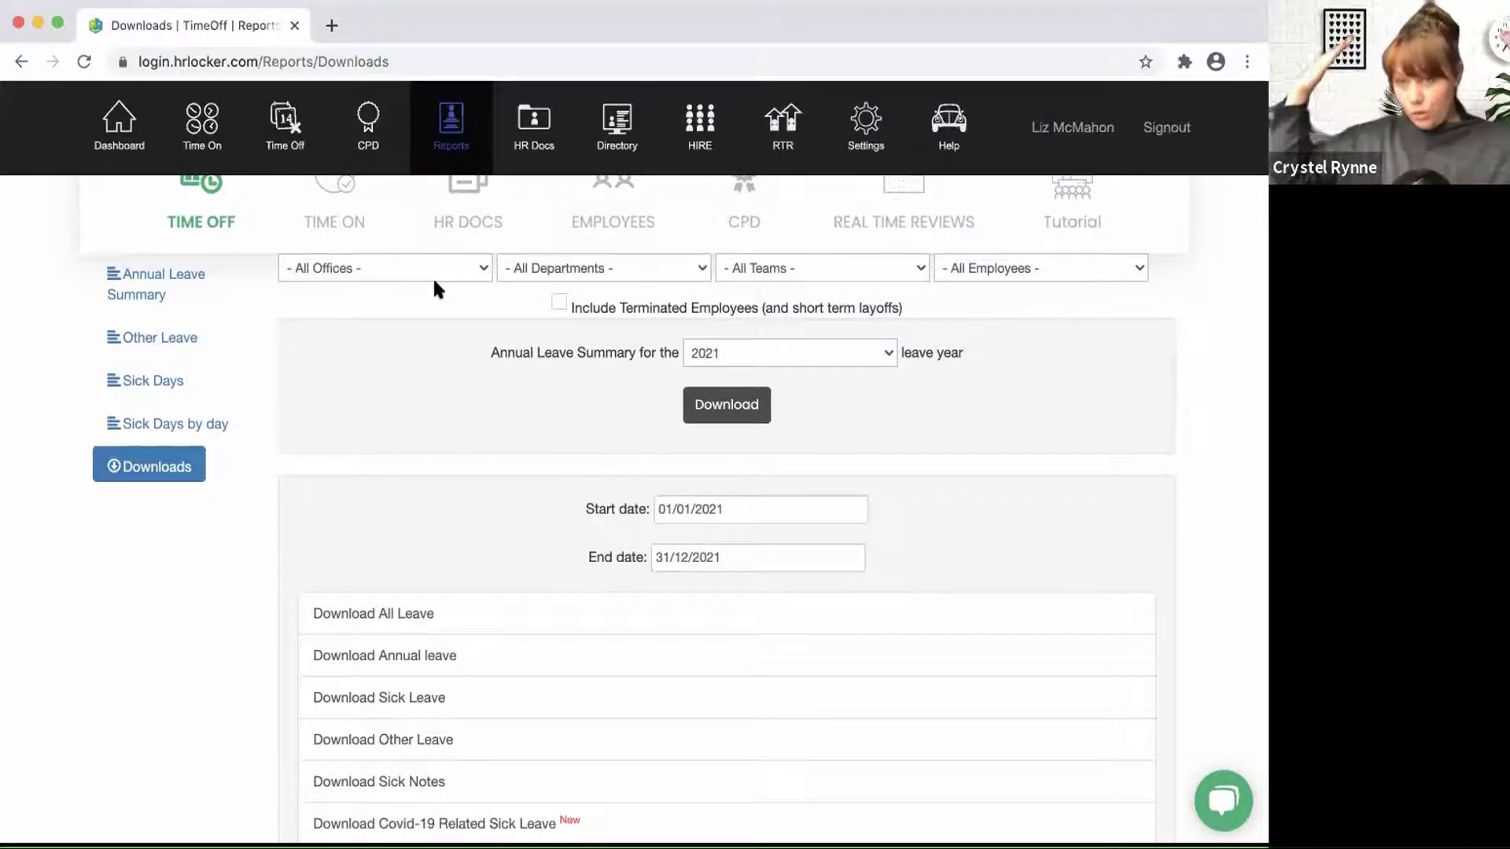
{"action": "left_click", "coordinate": [397, 621]}
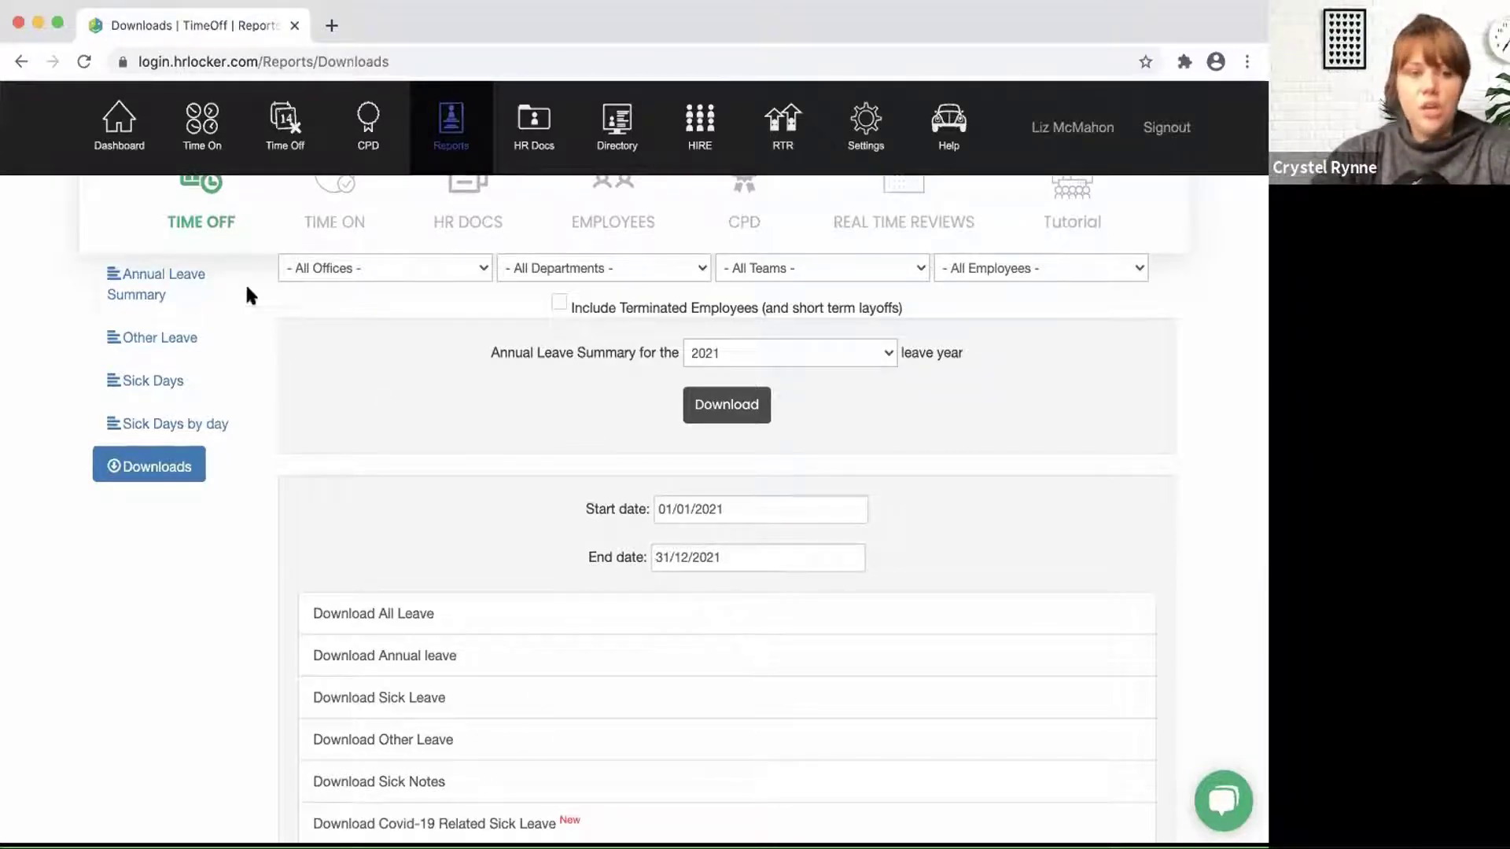
{"action": "left_click", "coordinate": [178, 294]}
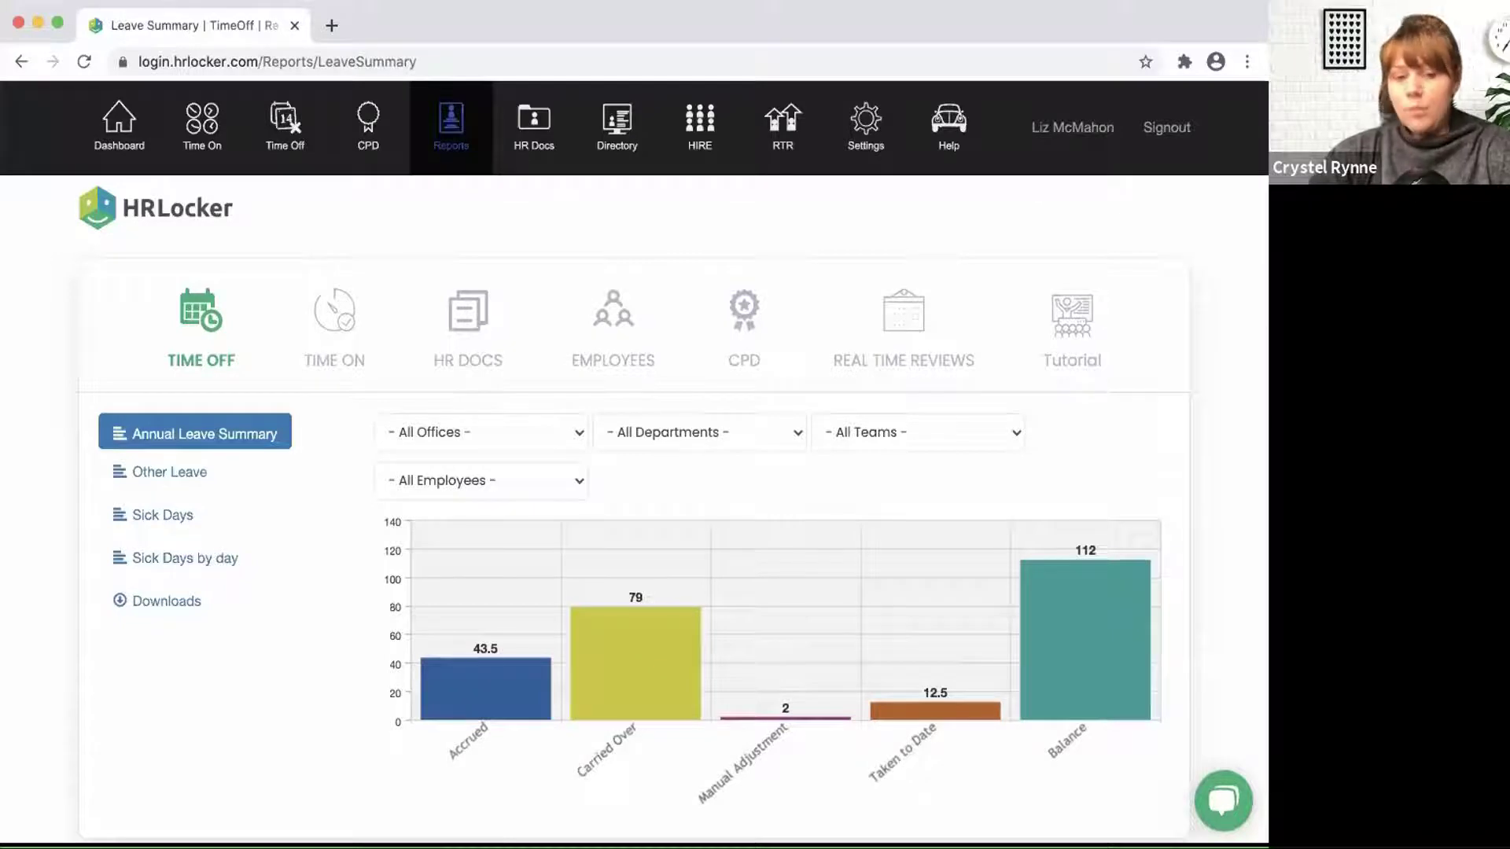
{"action": "scroll", "coordinate": [1090, 704], "scroll_direction": "down", "scroll_amount": 2}
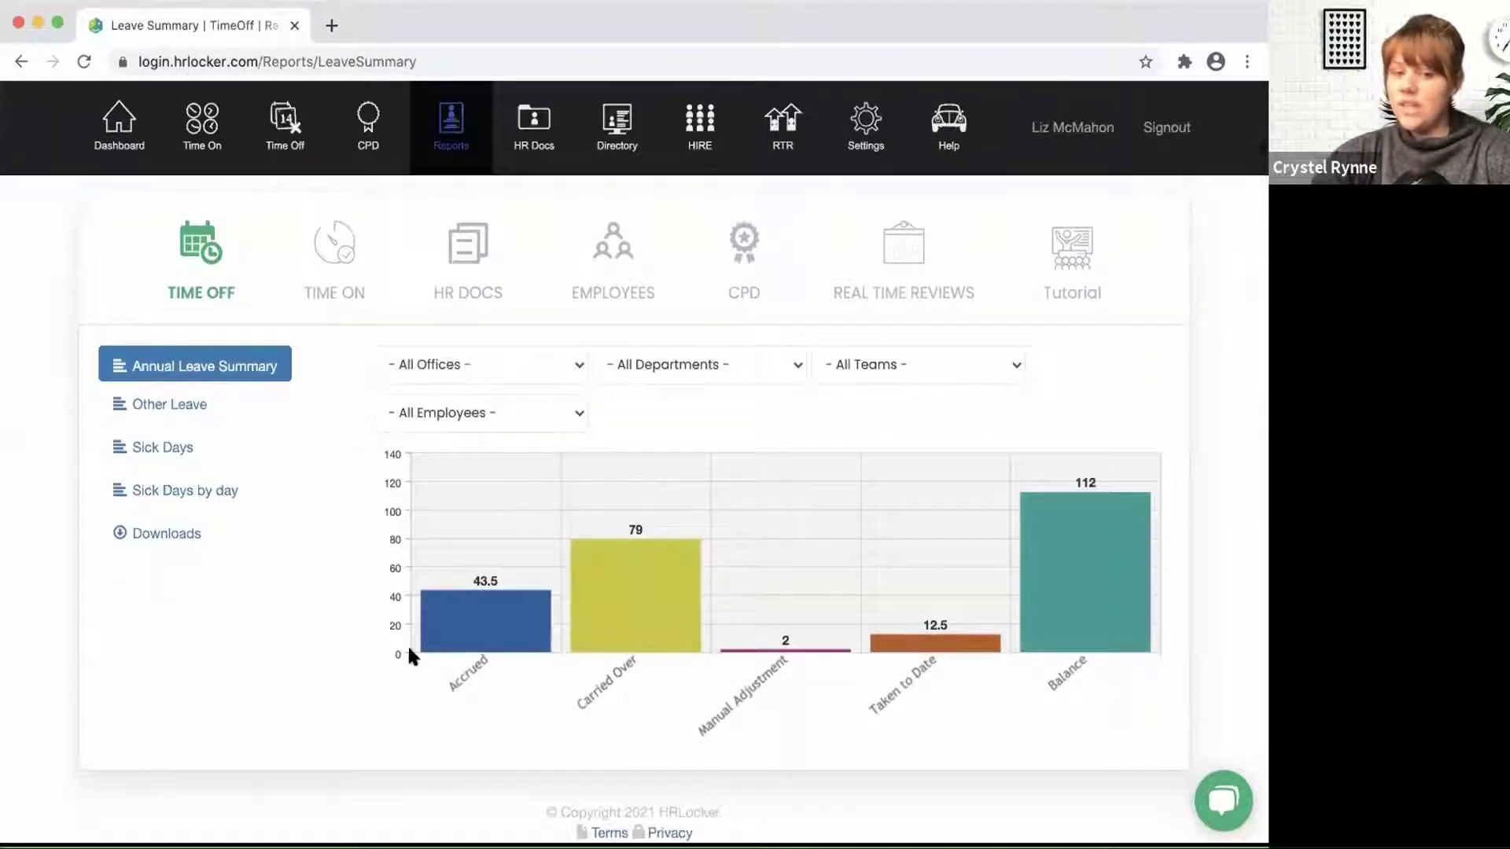
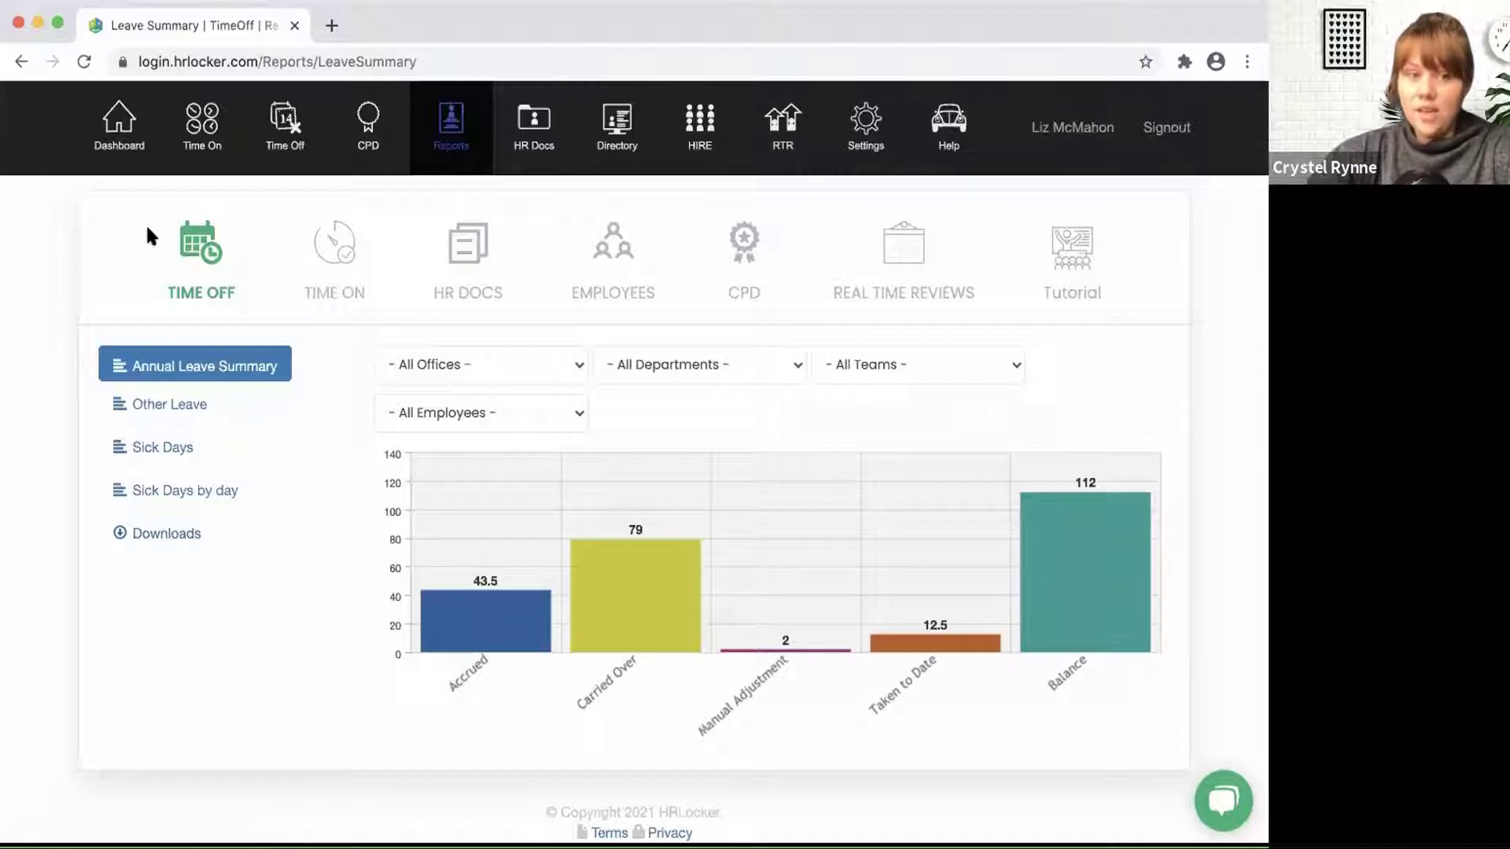
Step: Open the time off settings of Head Office and locate the Time Off in Lieu (TOIL) Policy
{"action": "left_click", "coordinate": [847, 121]}
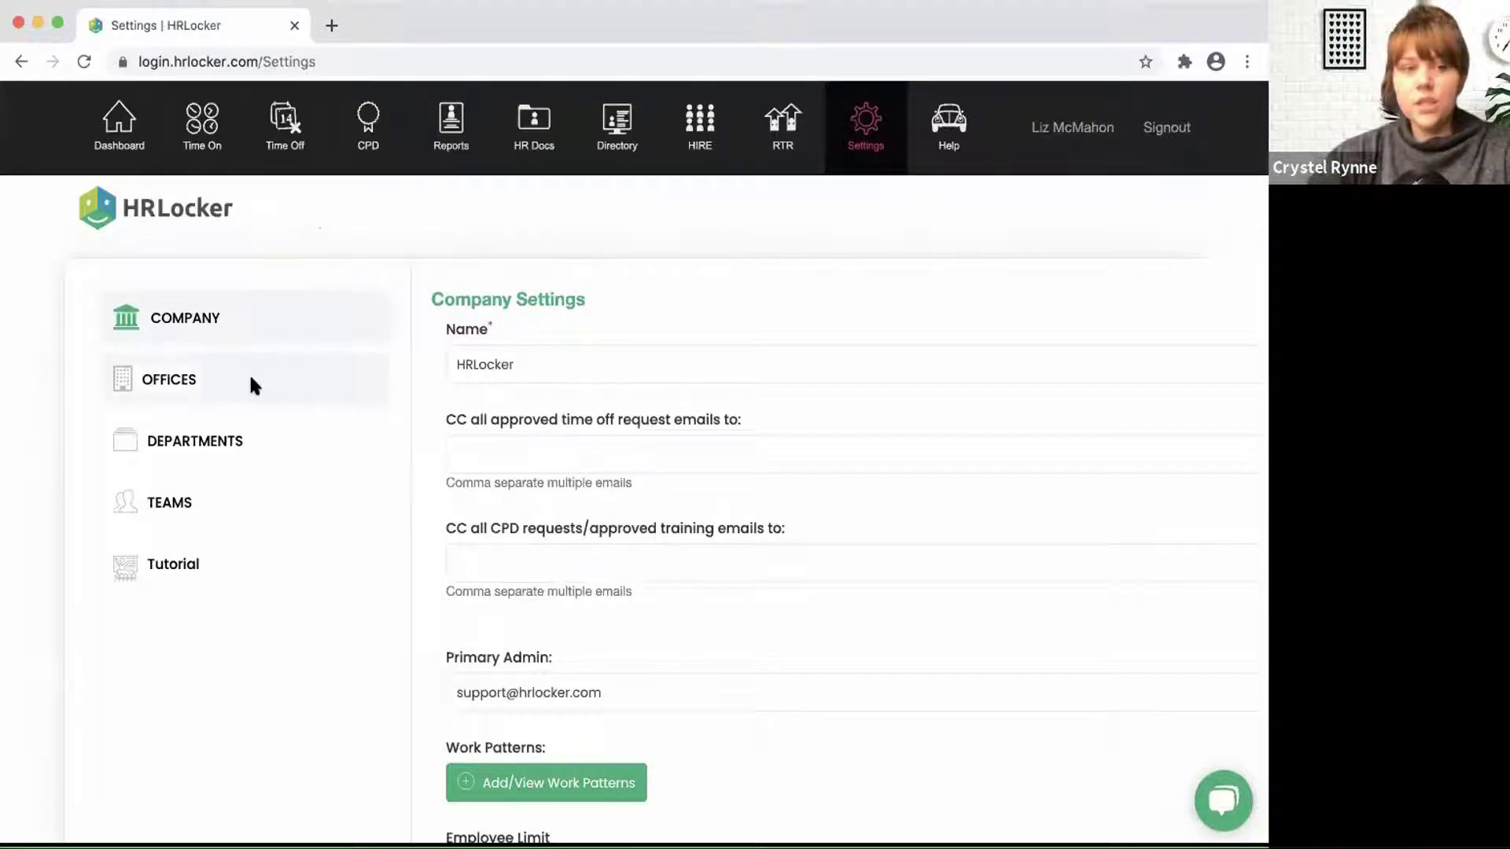
{"action": "left_click", "coordinate": [160, 384]}
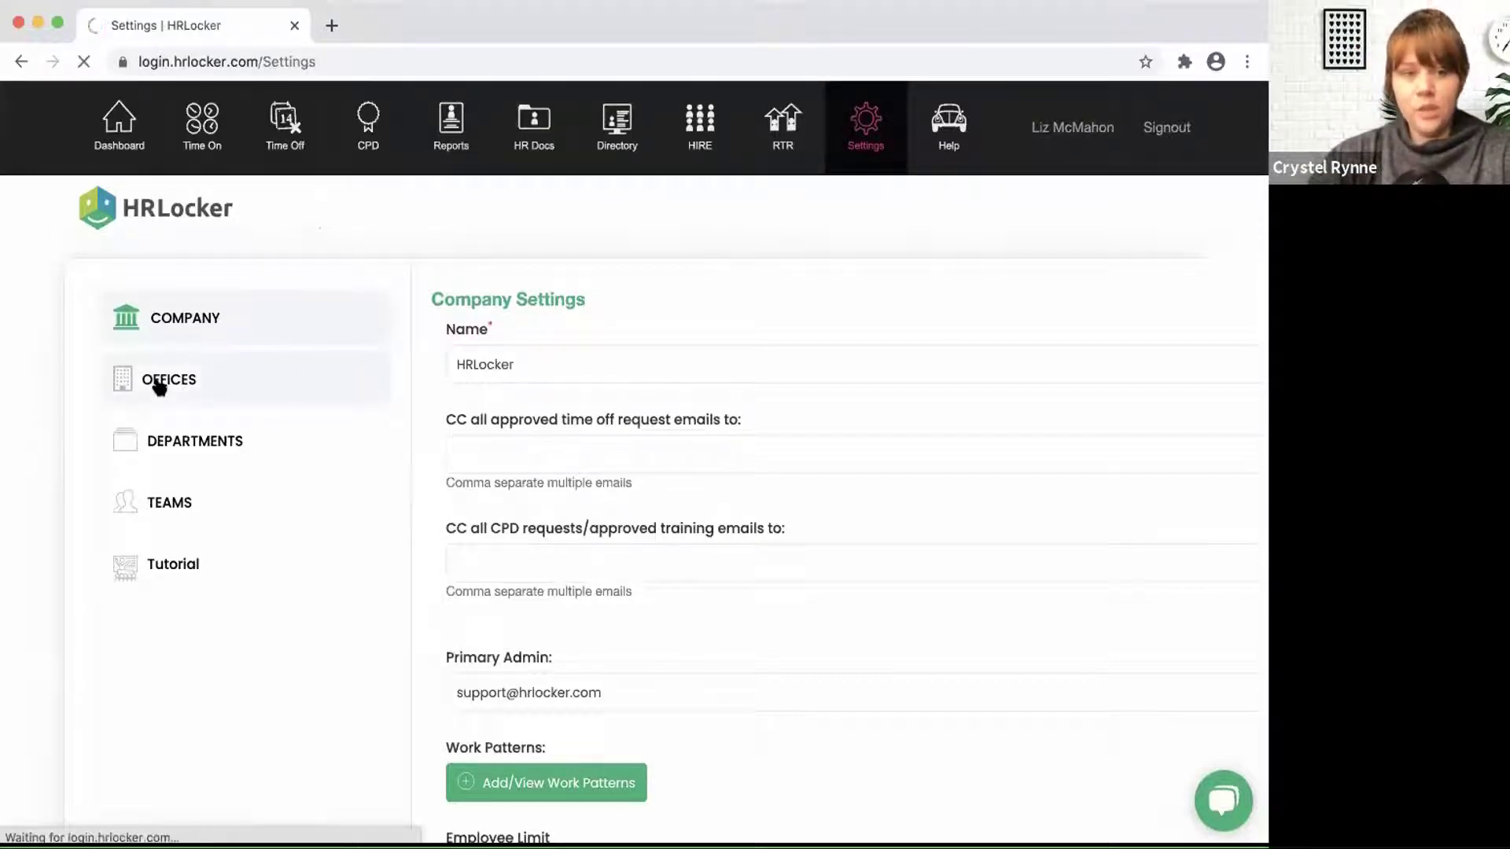
{"action": "left_click", "coordinate": [1053, 425]}
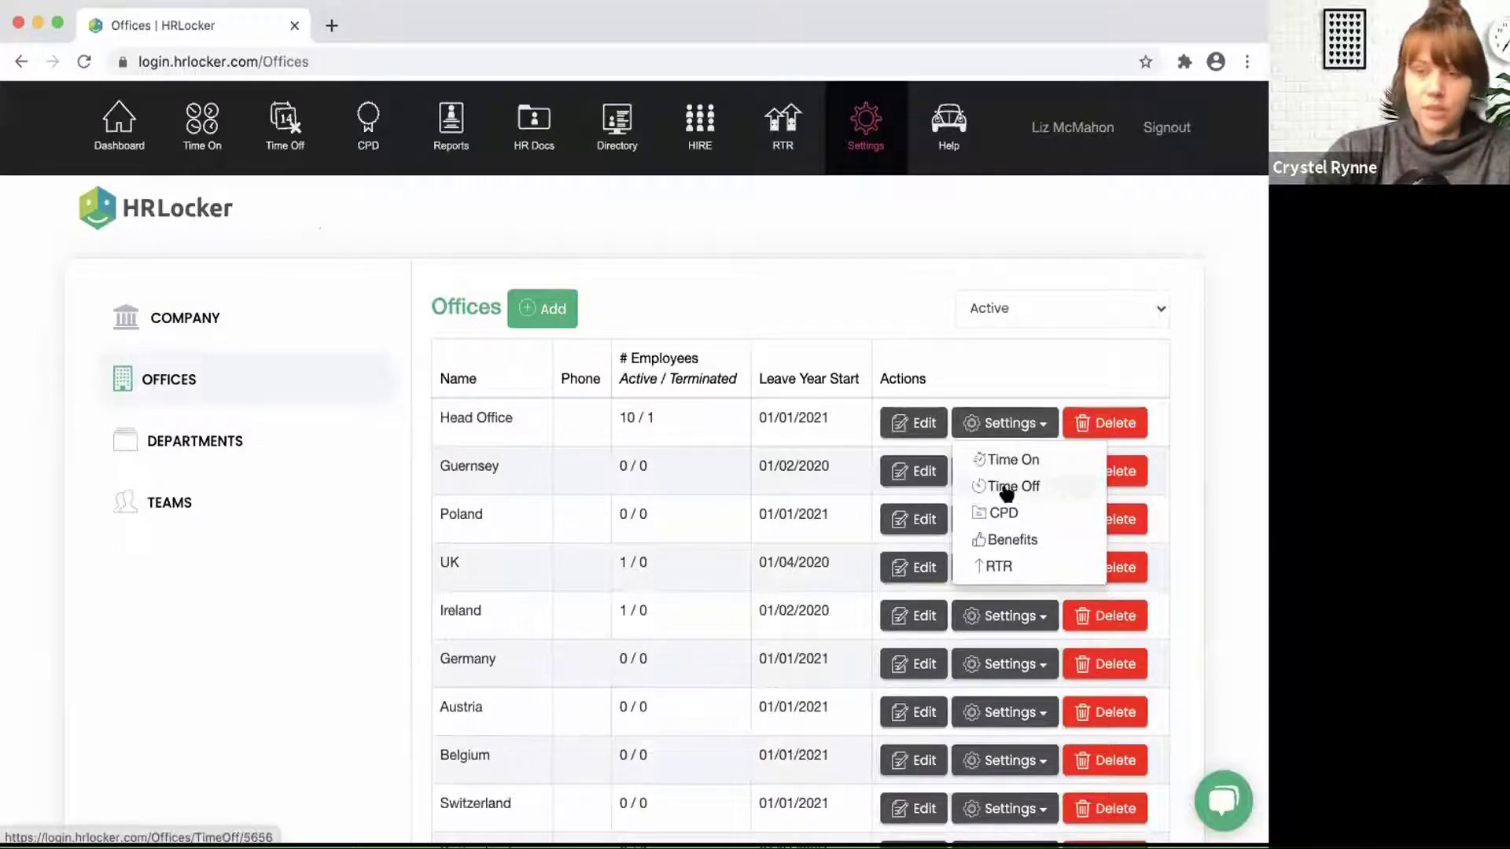
{"action": "left_click", "coordinate": [1007, 488]}
{"action": "scroll", "coordinate": [1005, 491], "scroll_direction": "down", "scroll_amount": 5}
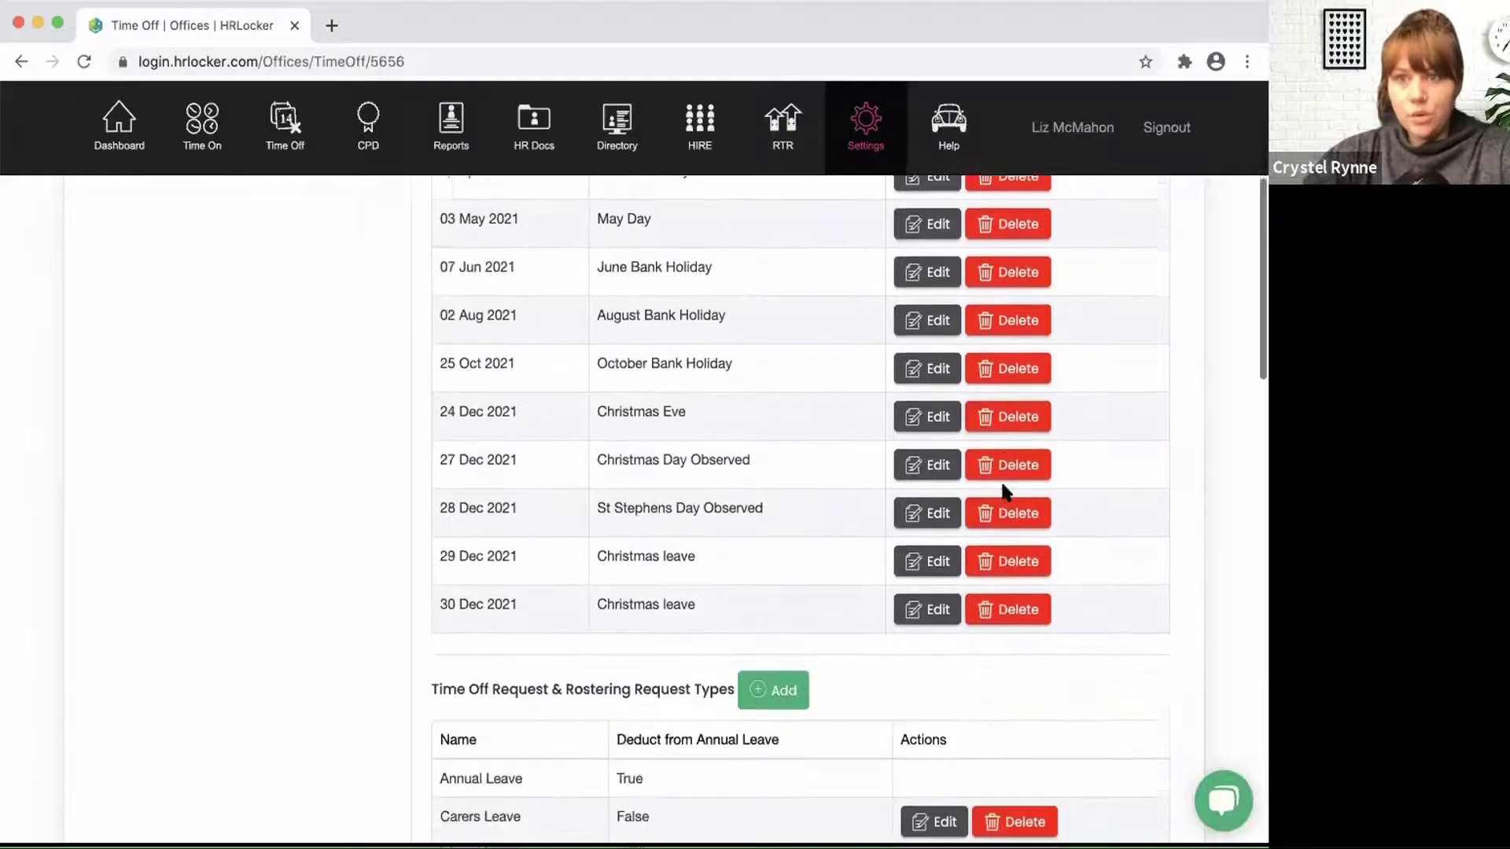
{"action": "scroll", "coordinate": [1003, 491], "scroll_direction": "down", "scroll_amount": 15}
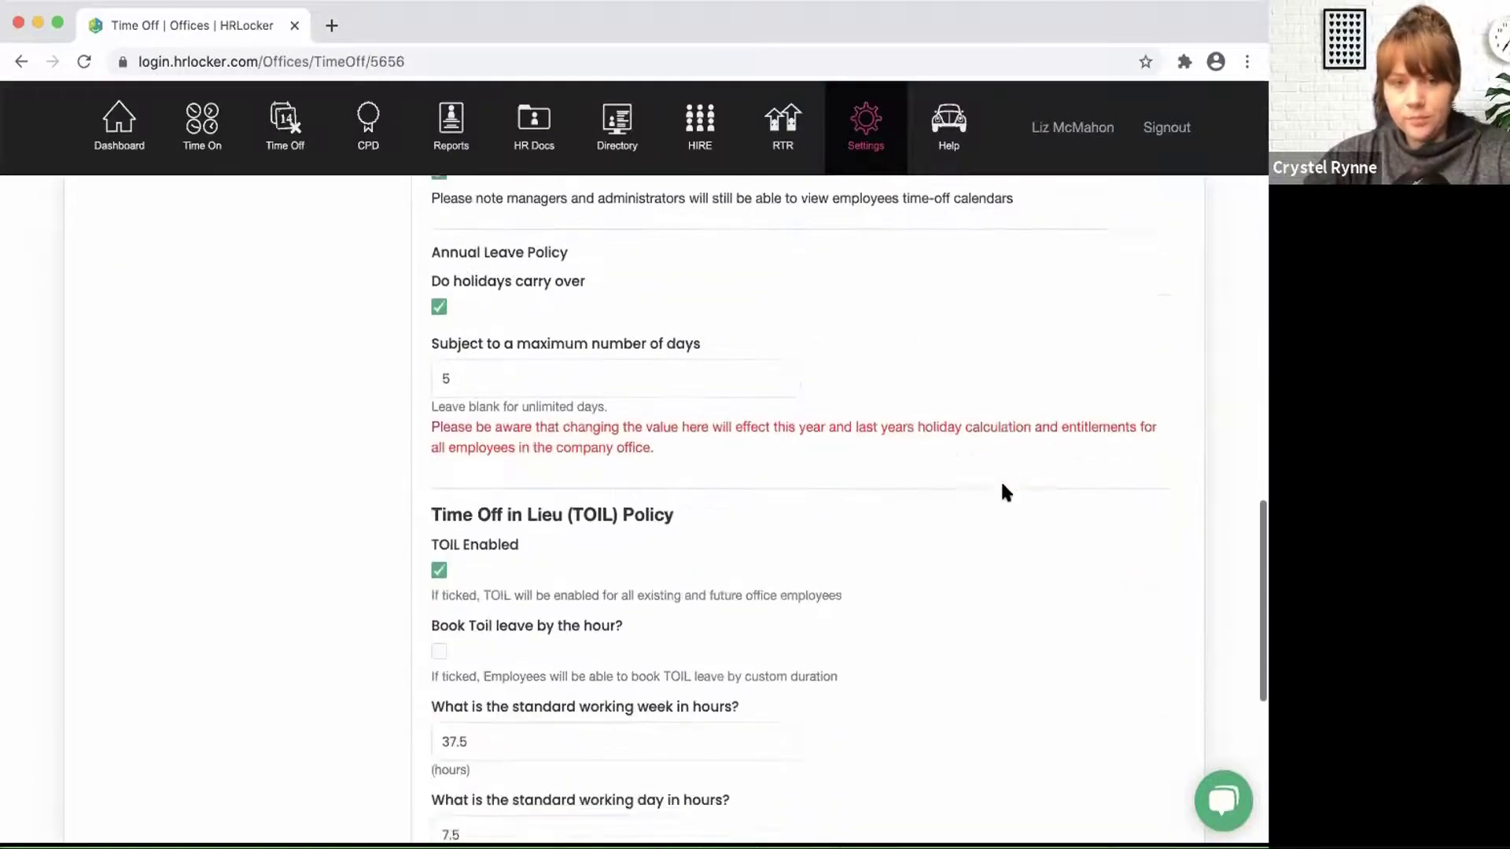
{"action": "scroll", "coordinate": [1000, 492], "scroll_direction": "down", "scroll_amount": 4}
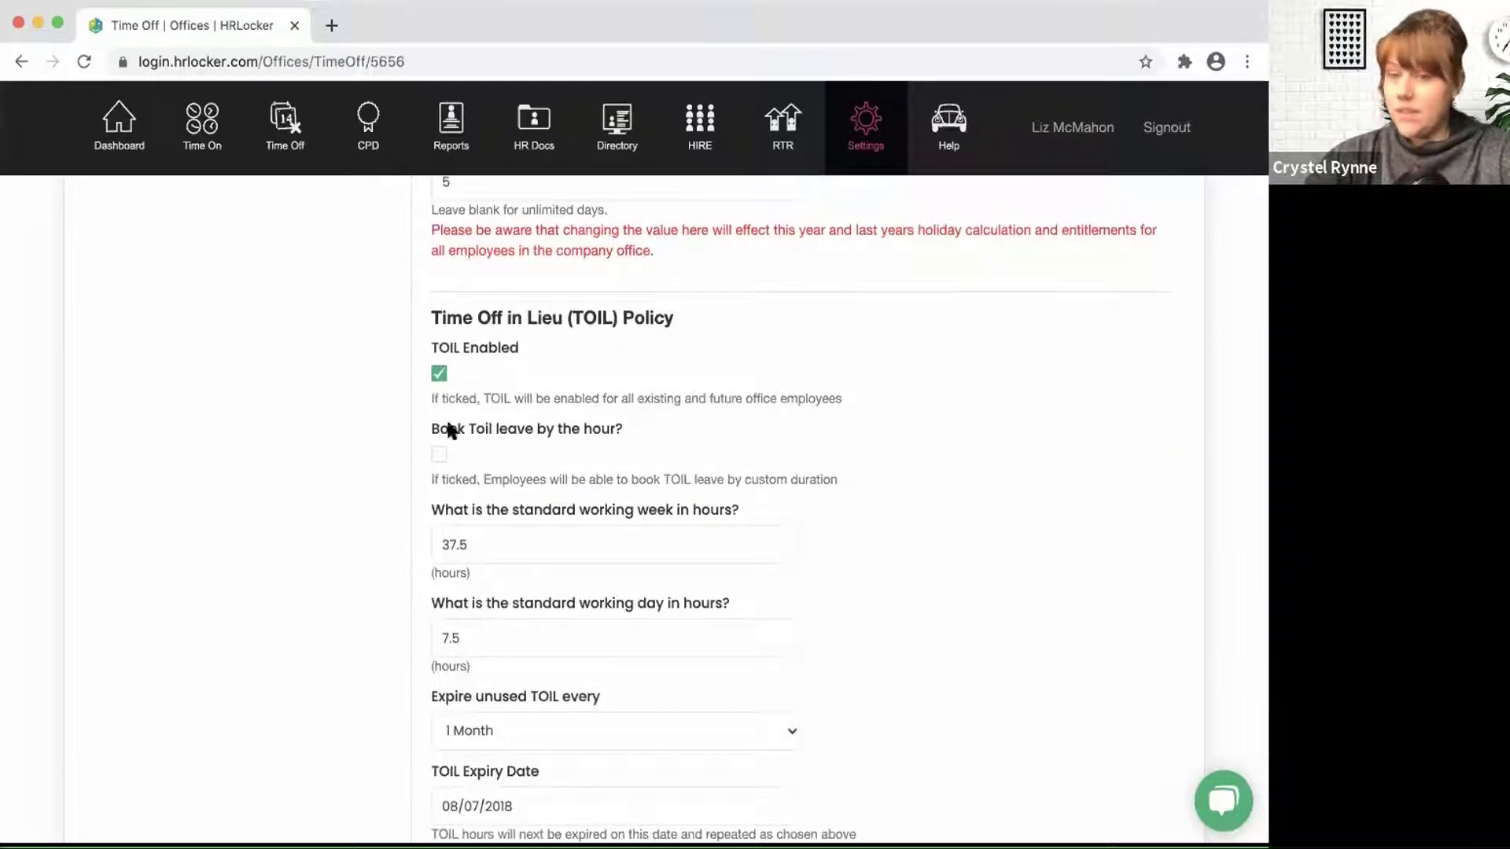
Step: Toggle TOIL Enabled off and on again for Head Office and check the standard working week and day hours
{"action": "left_click", "coordinate": [437, 378]}
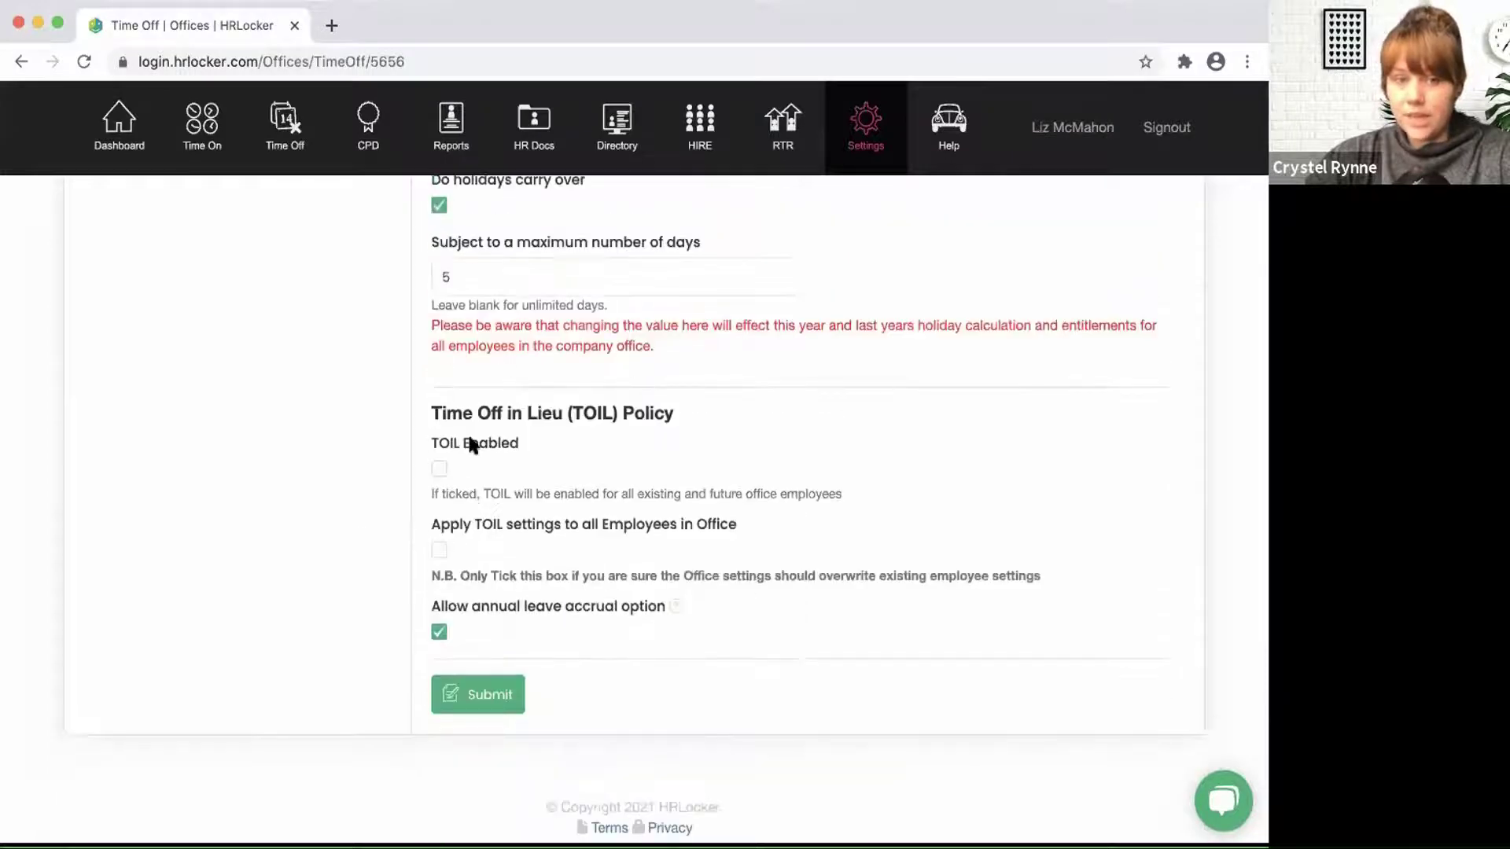
{"action": "left_click", "coordinate": [437, 470]}
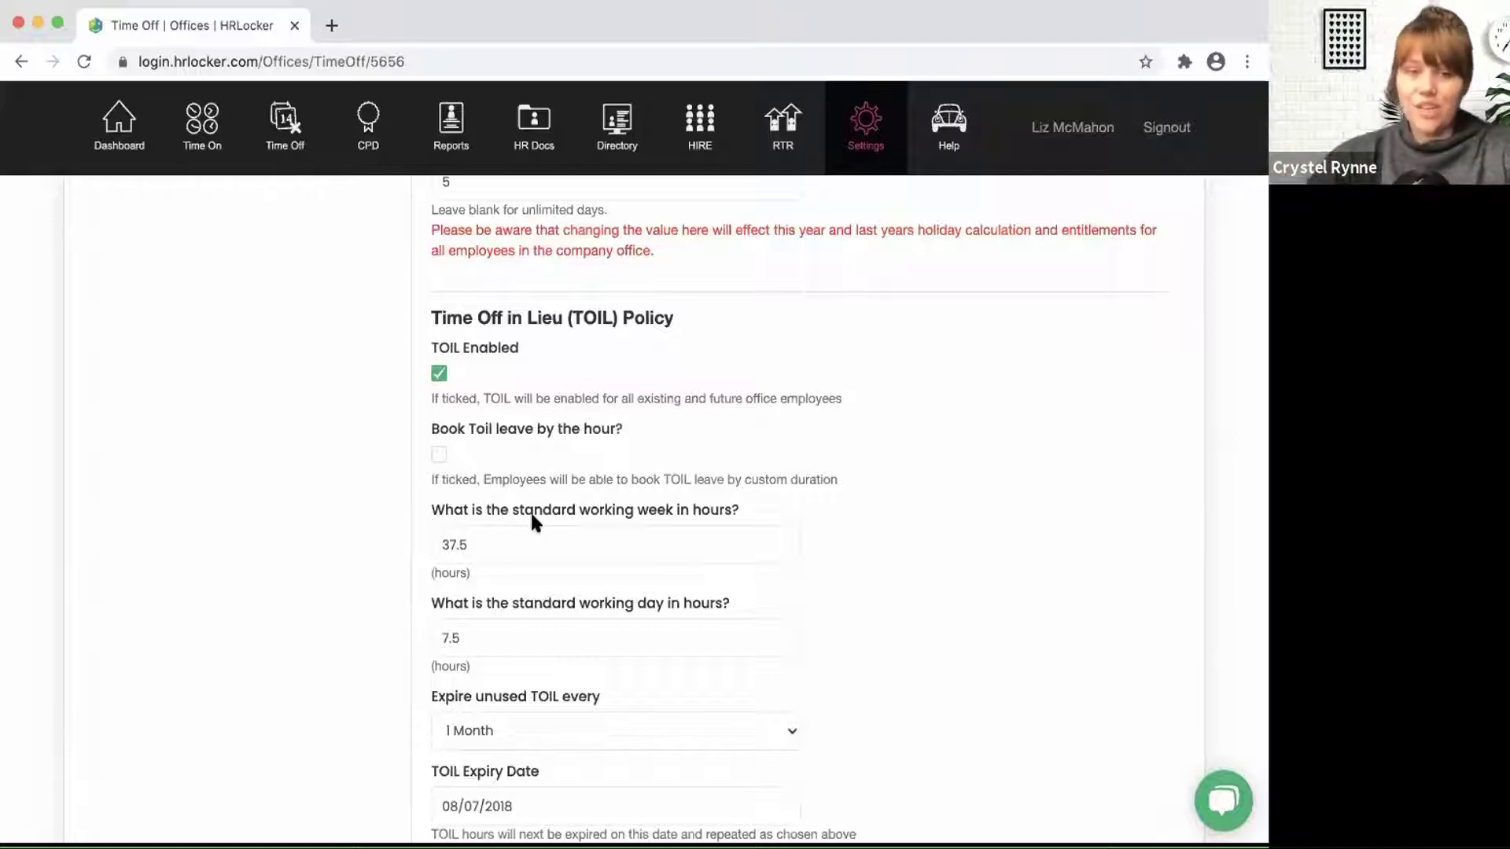
{"action": "scroll", "coordinate": [530, 511], "scroll_direction": "down", "scroll_amount": 4}
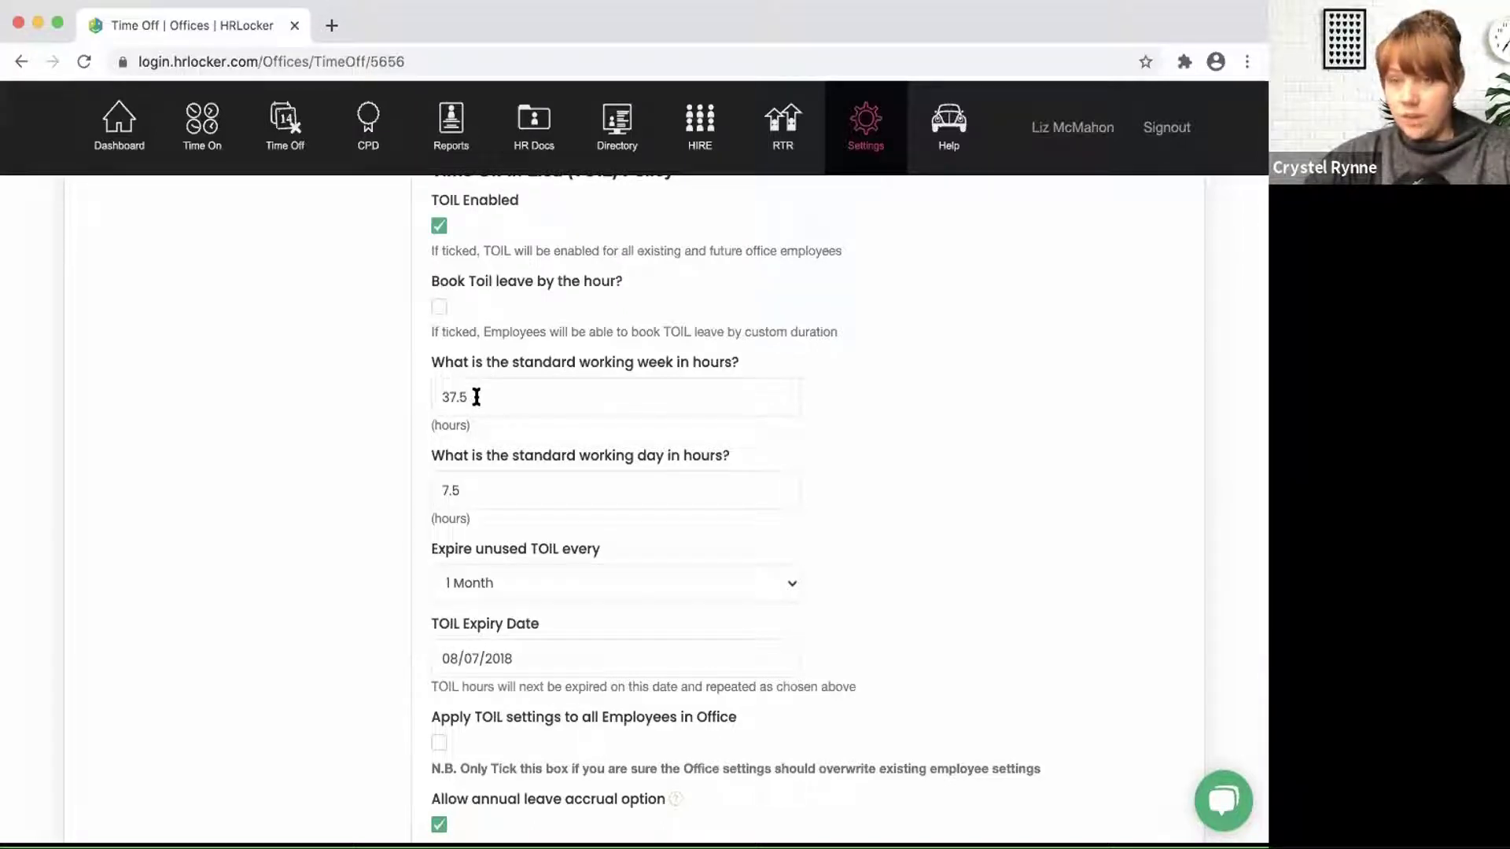
{"action": "left_click", "coordinate": [592, 488]}
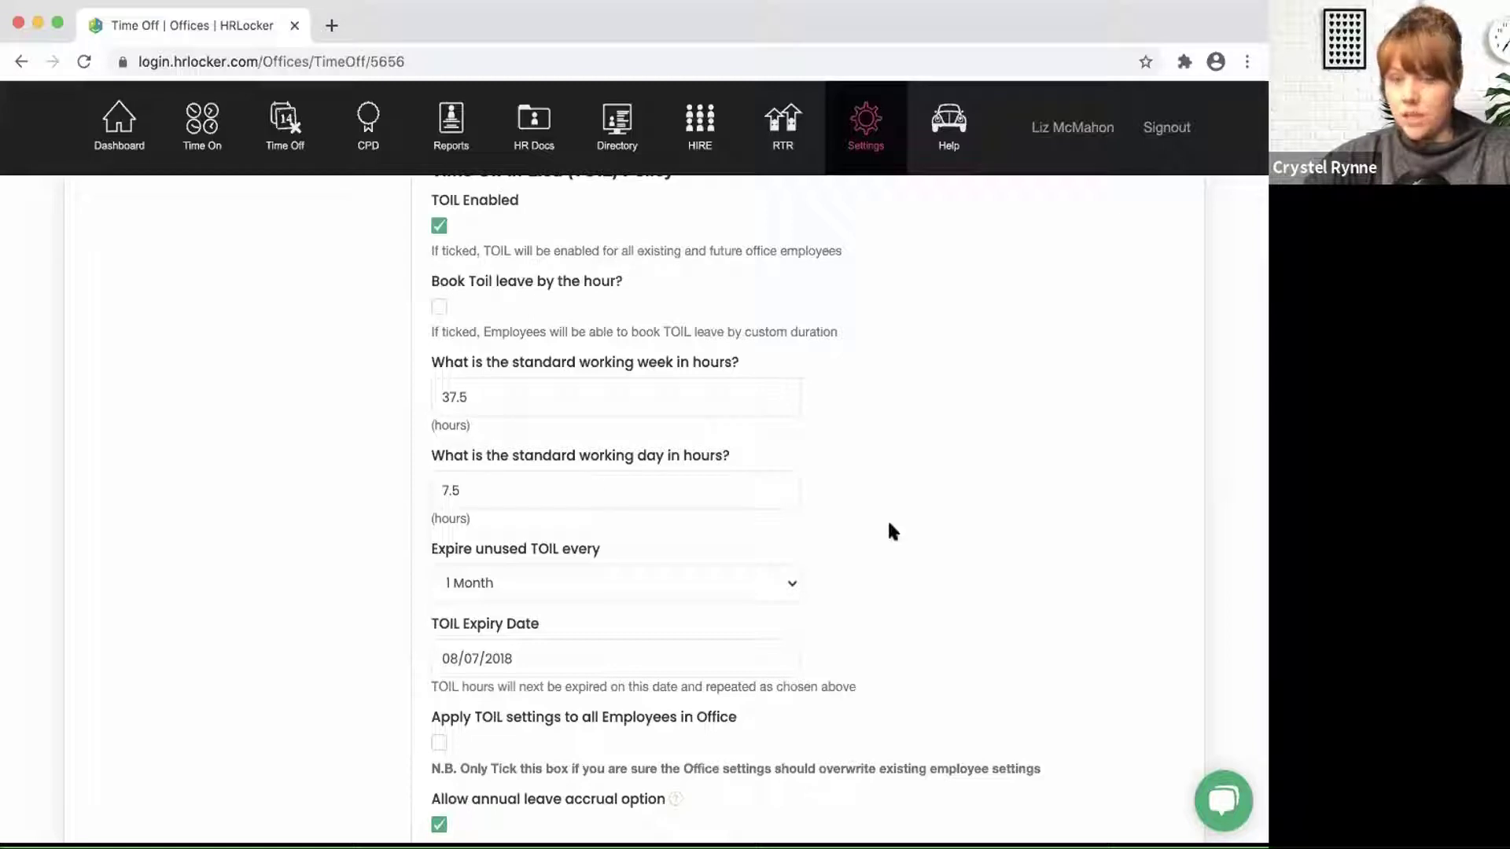
{"action": "scroll", "coordinate": [890, 525], "scroll_direction": "down", "scroll_amount": 3}
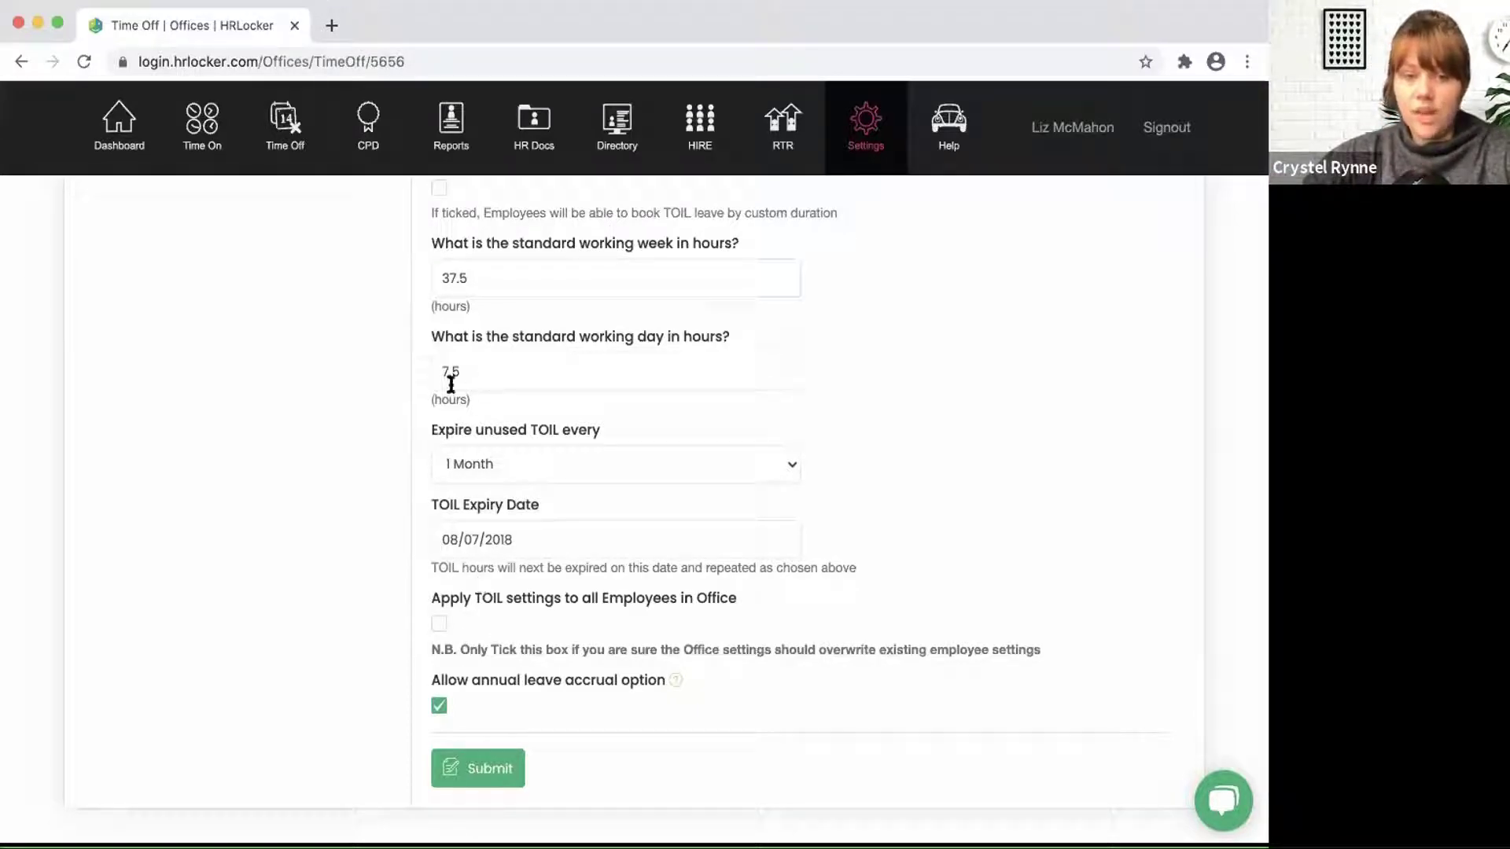
Step: Set unused TOIL to expire every 2 Months and review the remaining TOIL policy options for Head Office
{"action": "left_click", "coordinate": [532, 459]}
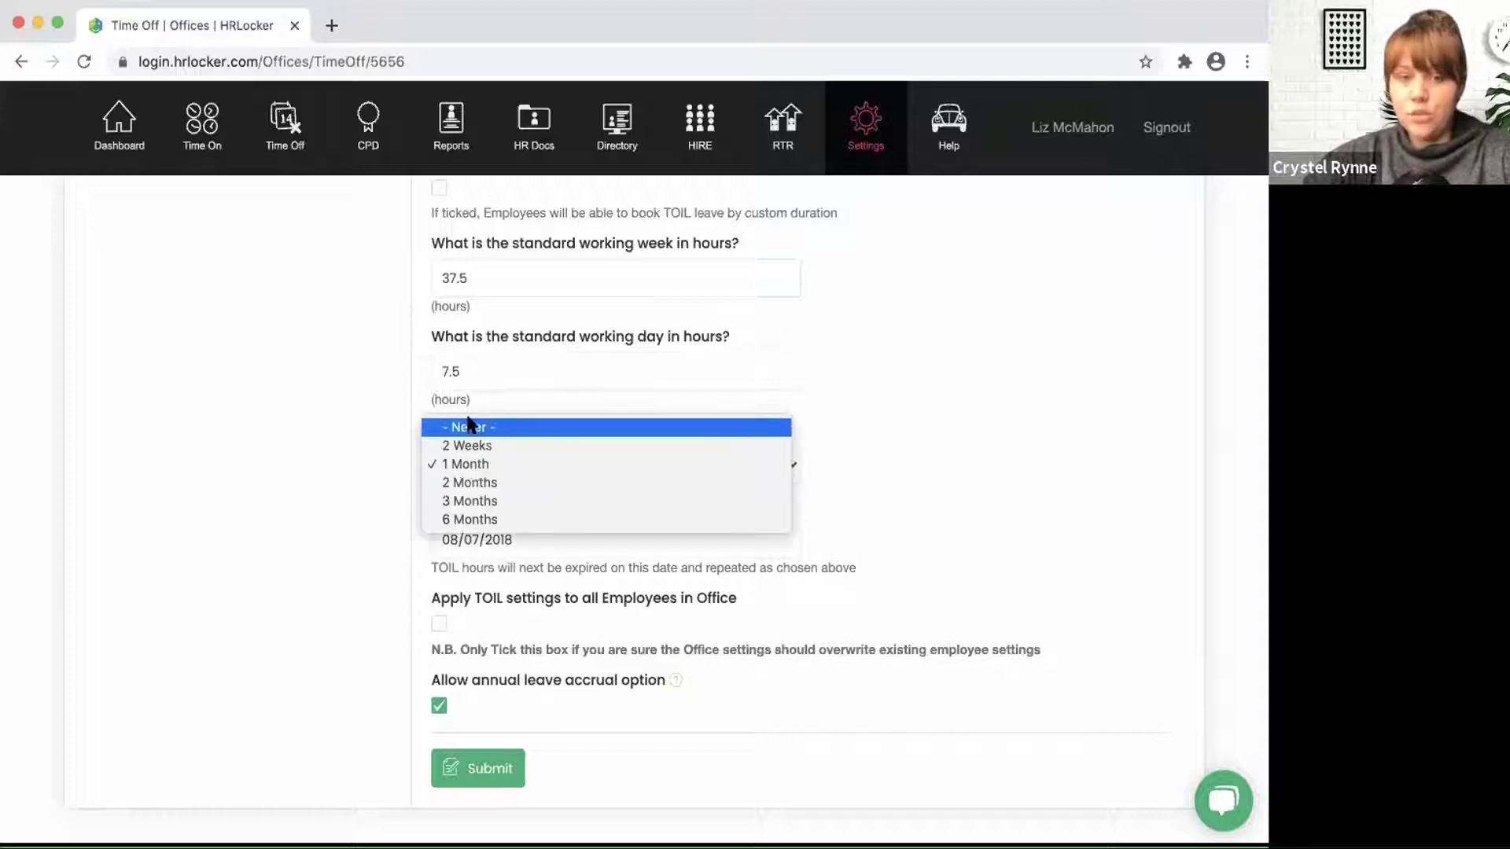
{"action": "left_click", "coordinate": [499, 481]}
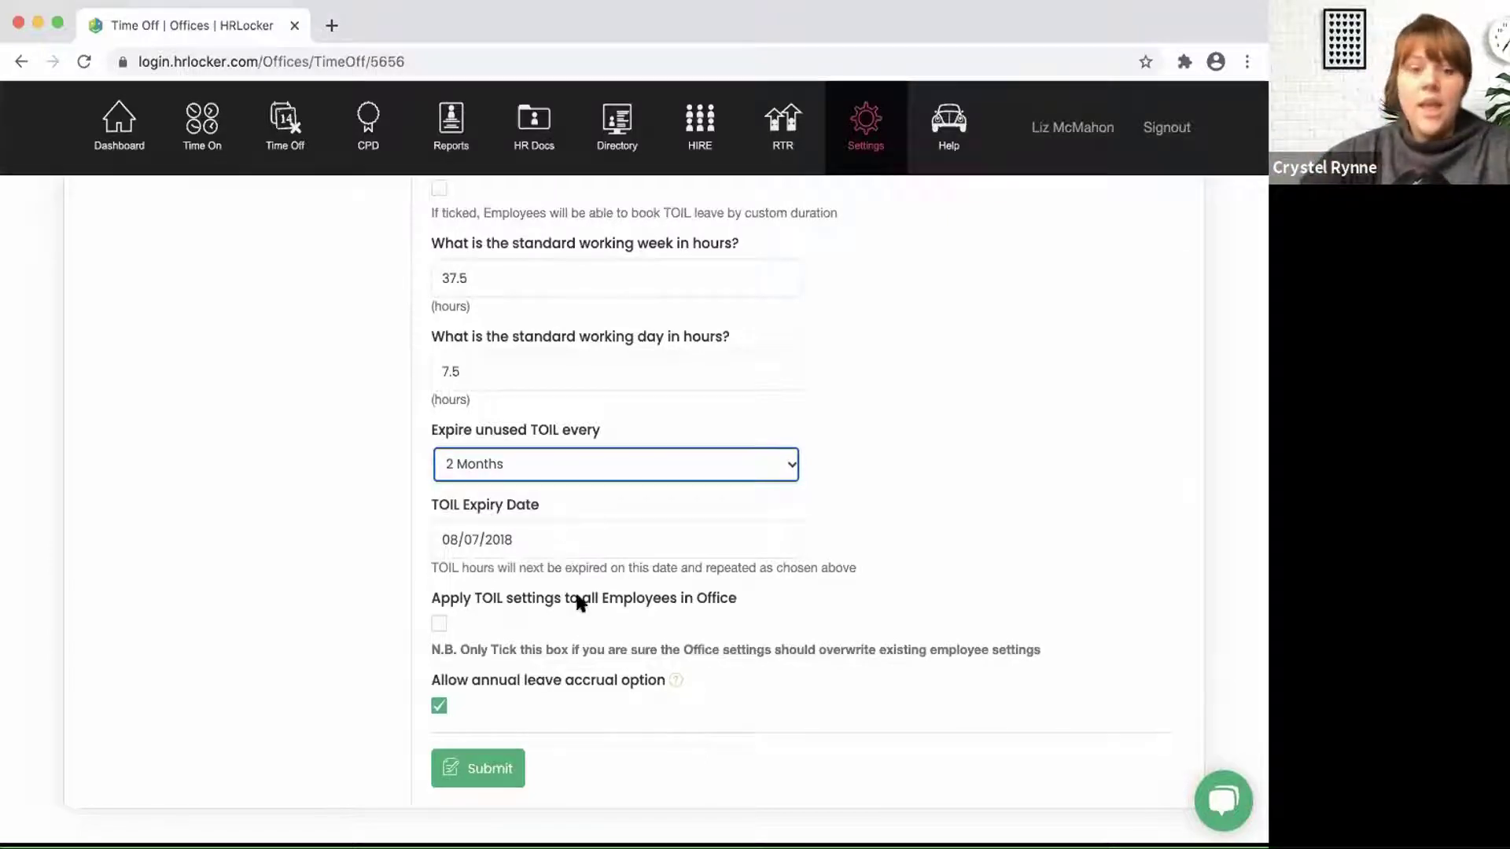
{"action": "scroll", "coordinate": [574, 598], "scroll_direction": "down", "scroll_amount": 1}
{"action": "scroll", "coordinate": [574, 593], "scroll_direction": "up", "scroll_amount": 3}
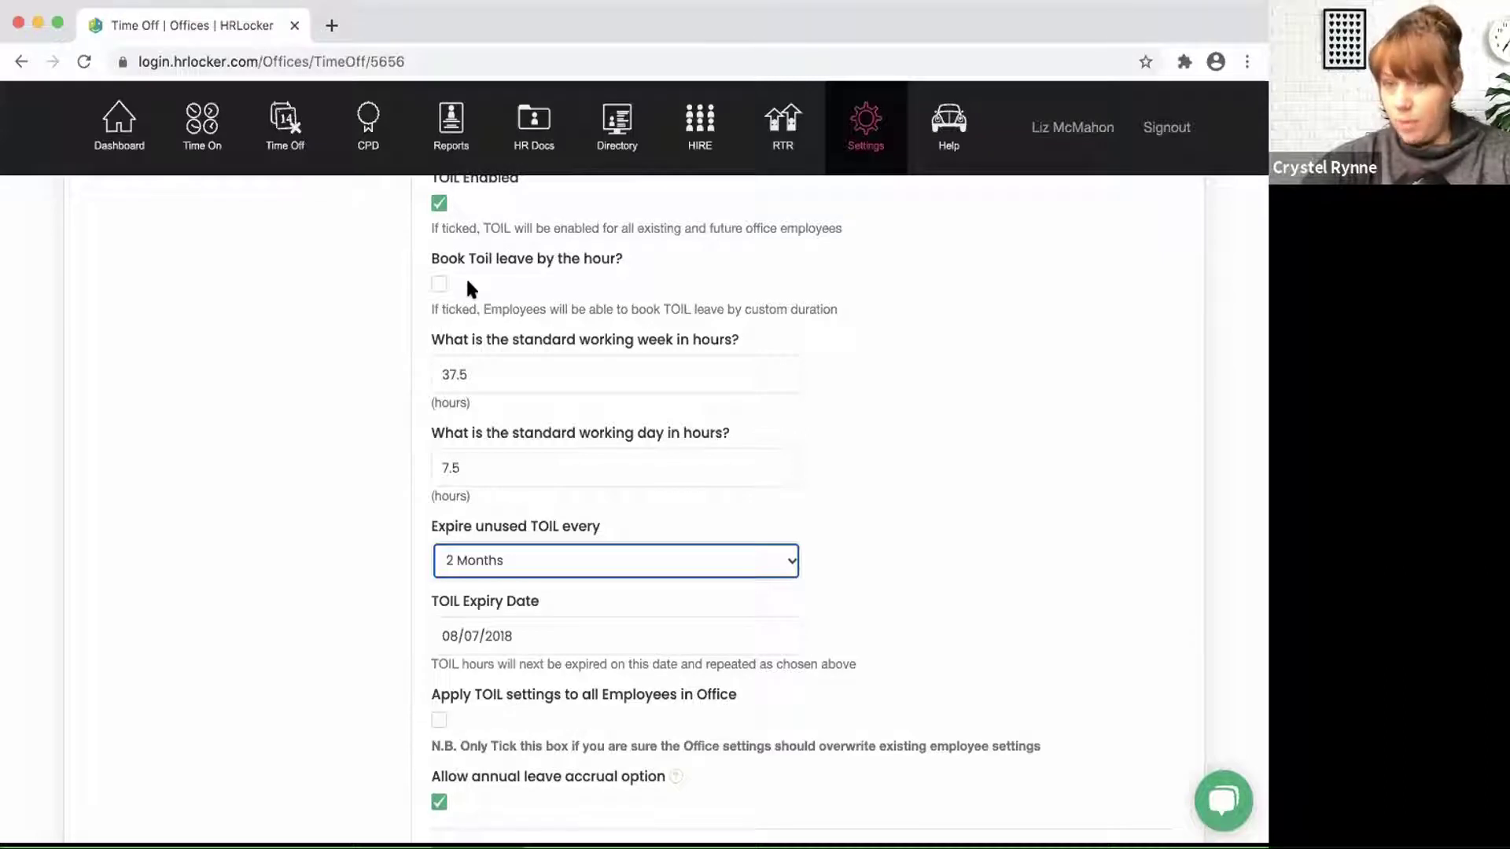
{"action": "scroll", "coordinate": [468, 283], "scroll_direction": "down", "scroll_amount": 4}
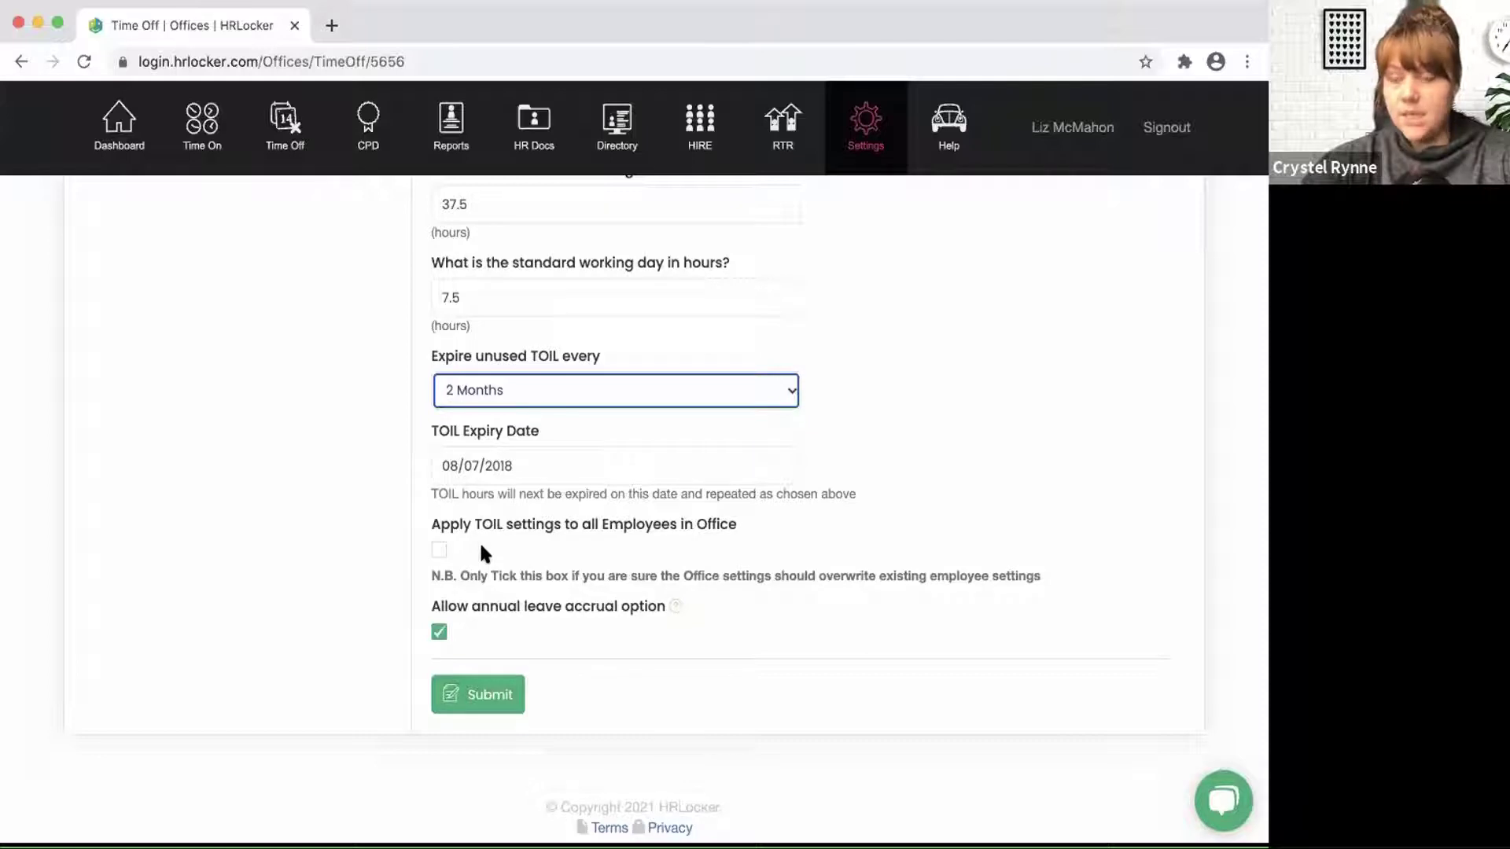
Step: Select applying the TOIL settings to all Employees in Office, and open the TOIL section of the signed-in administrator's employee settings
{"action": "left_click", "coordinate": [439, 552]}
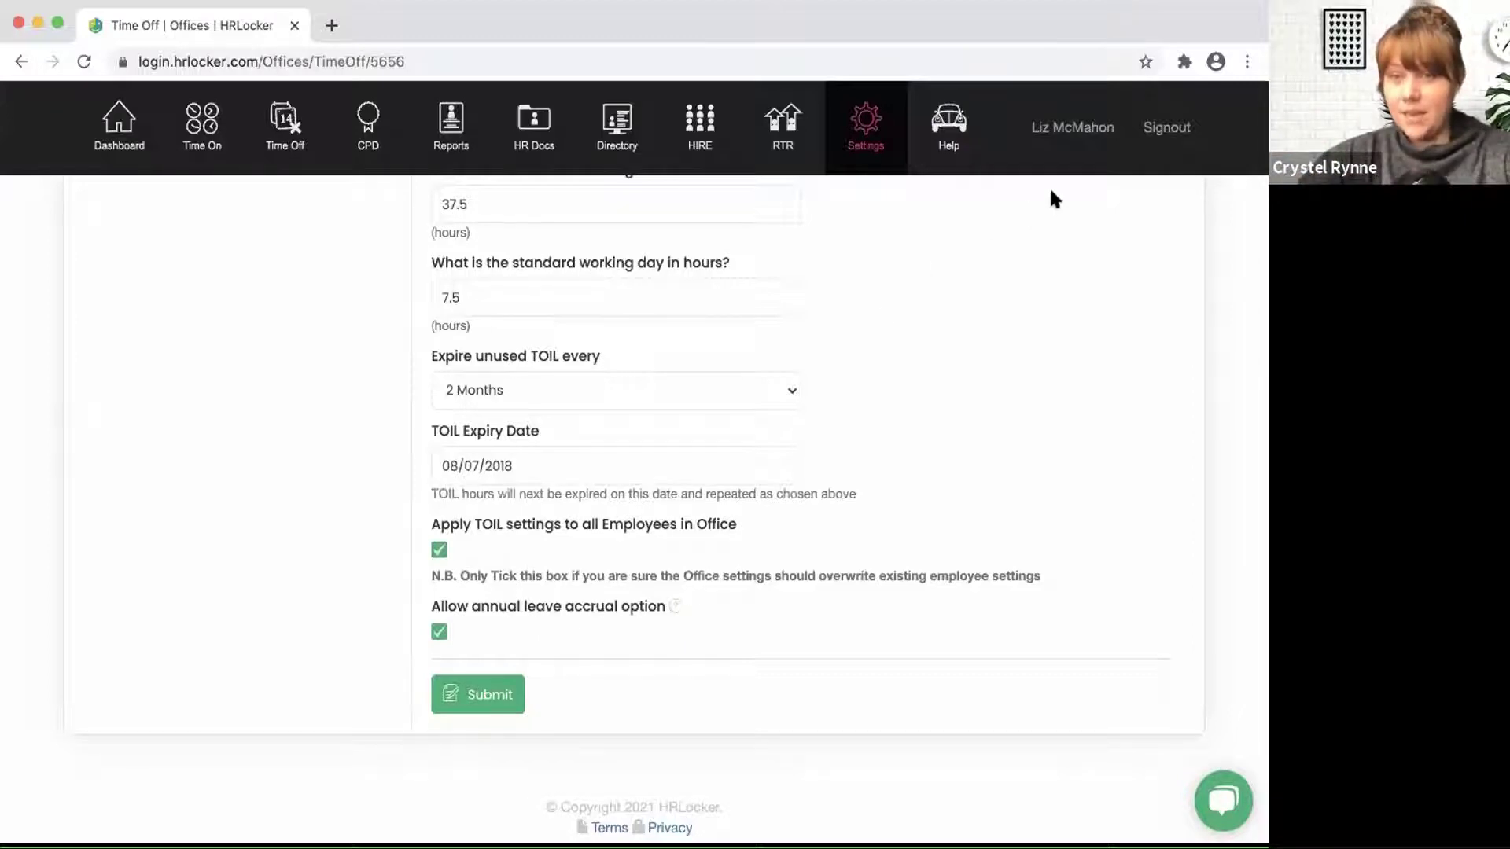
{"action": "left_click", "coordinate": [1075, 137]}
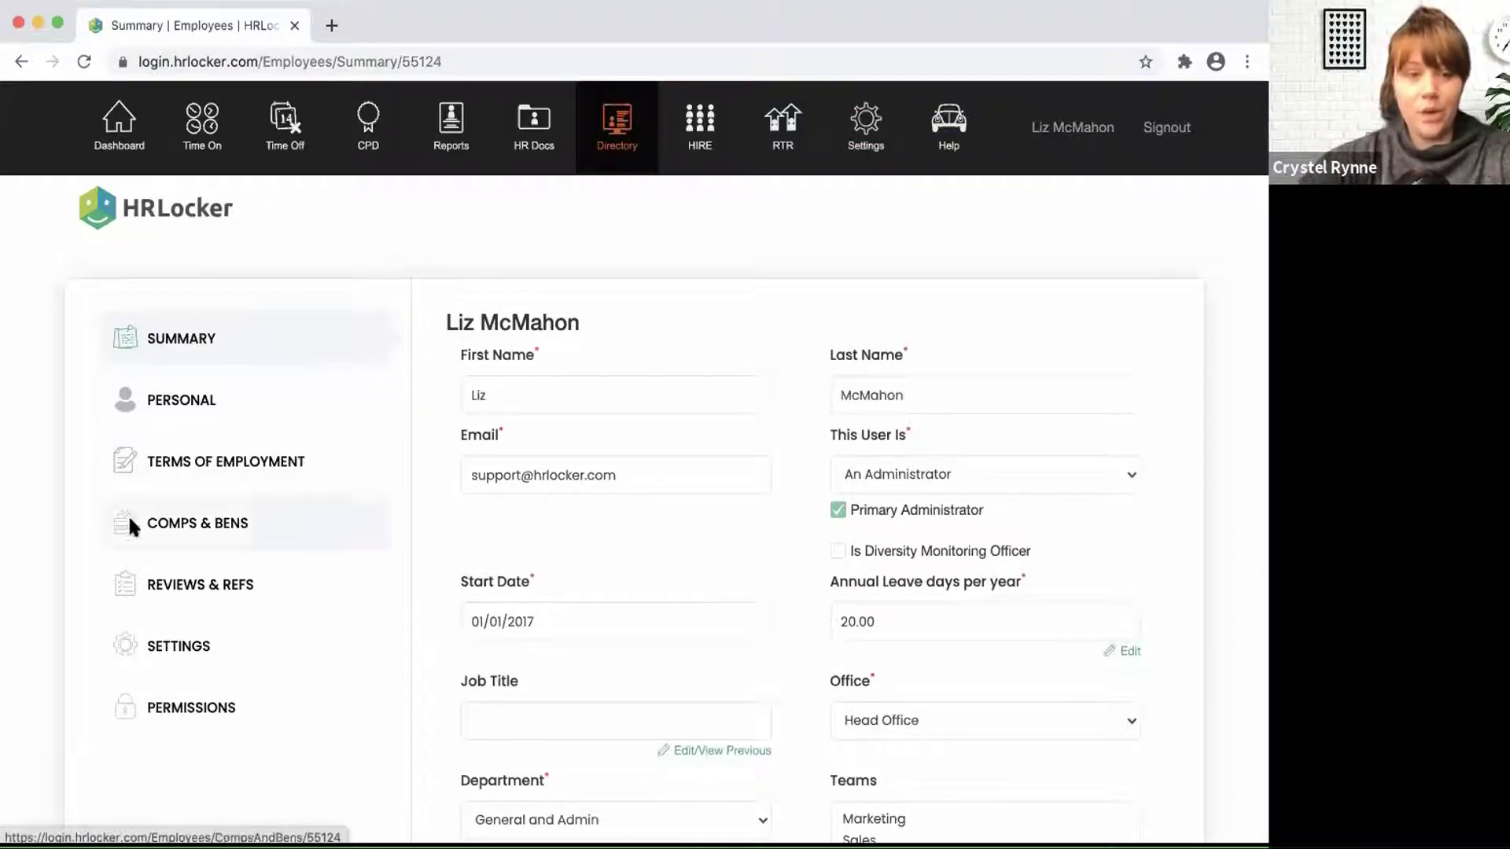
{"action": "left_click", "coordinate": [170, 646]}
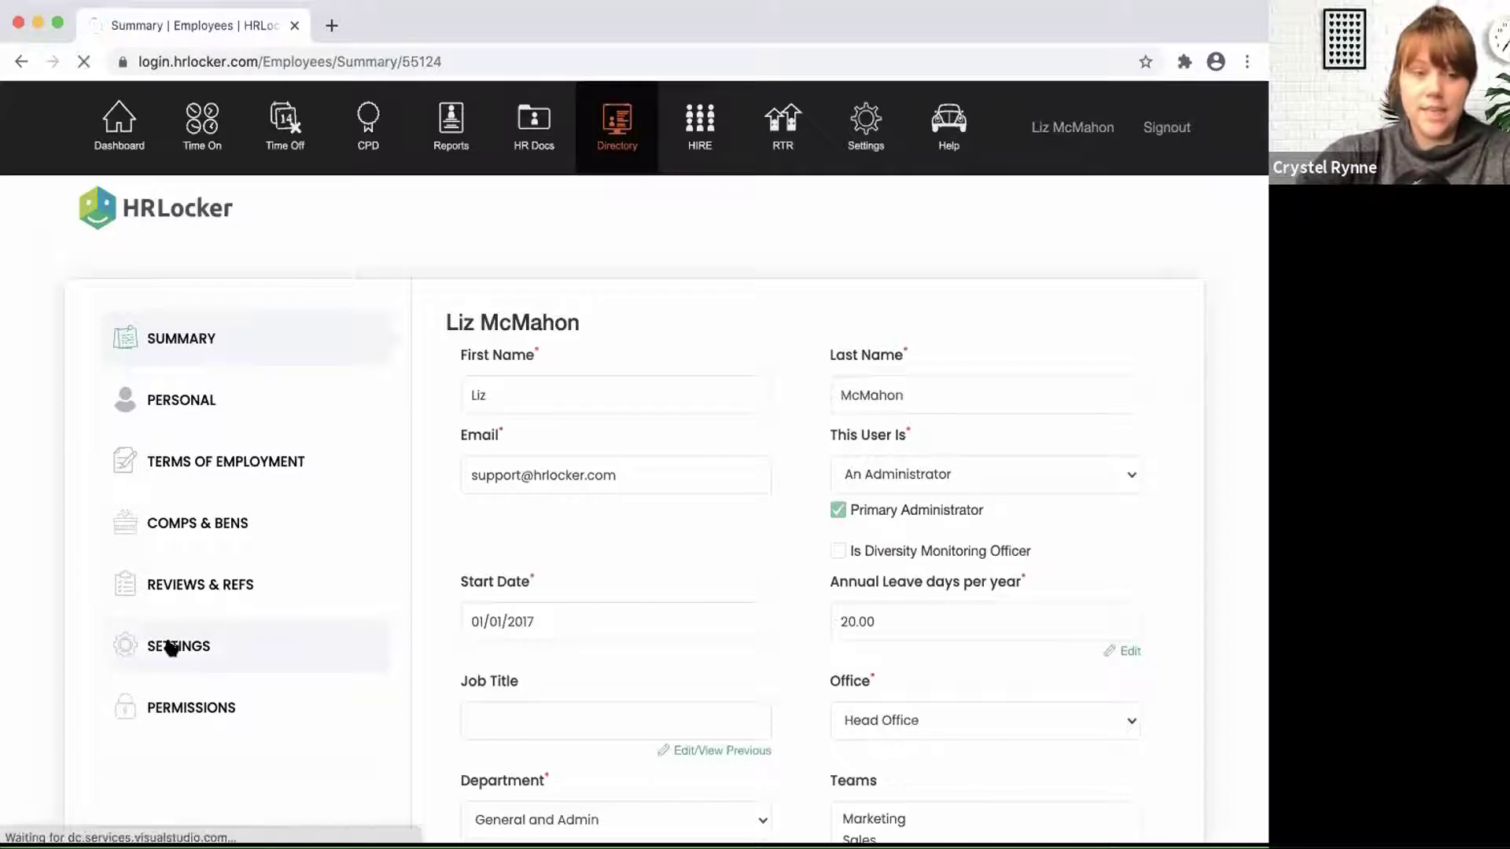
{"action": "scroll", "coordinate": [629, 707], "scroll_direction": "down", "scroll_amount": 3}
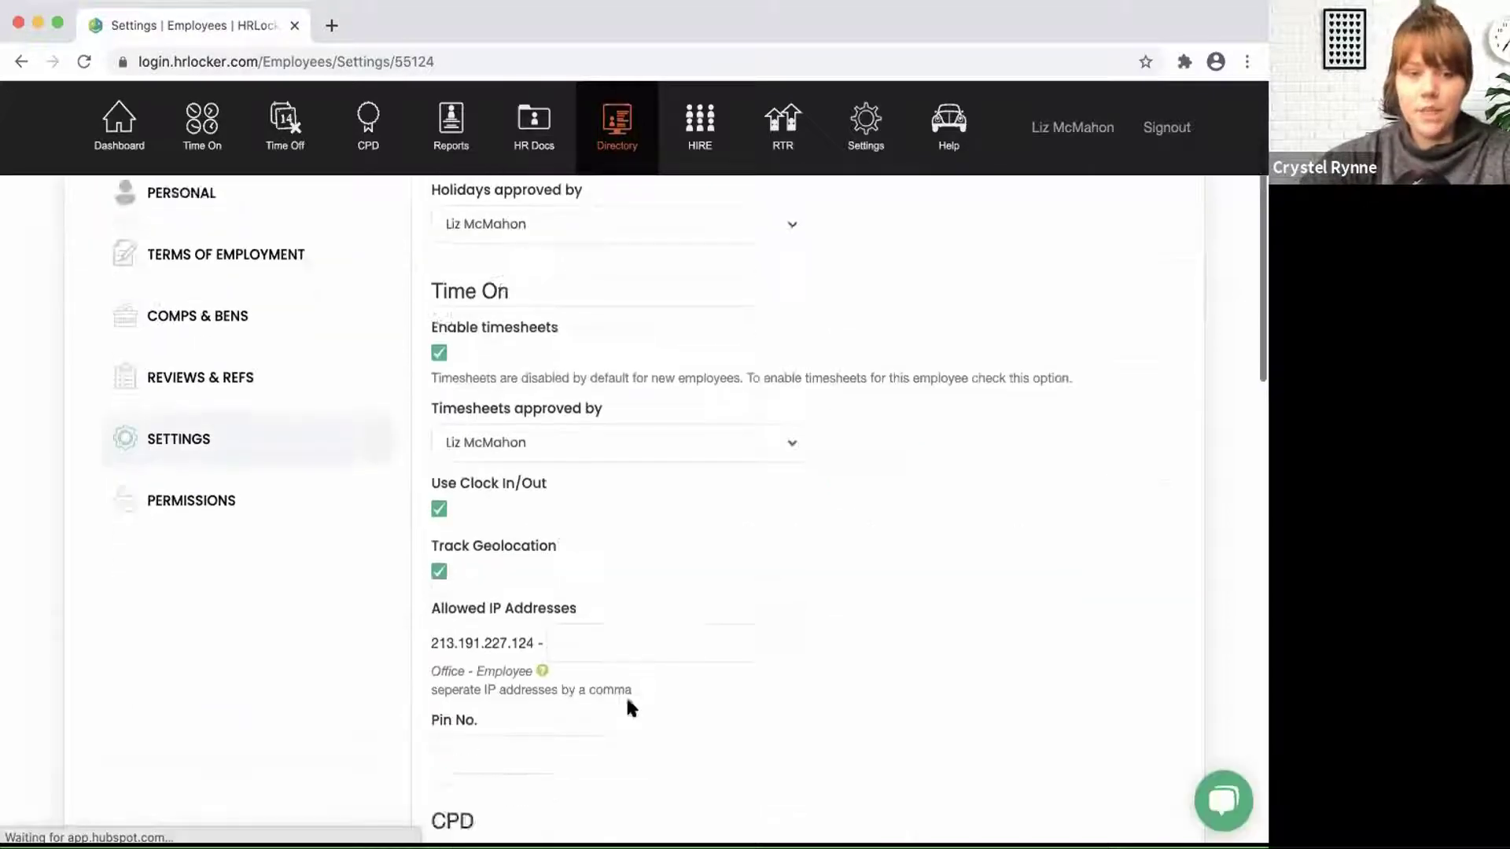
{"action": "scroll", "coordinate": [627, 702], "scroll_direction": "down", "scroll_amount": 9}
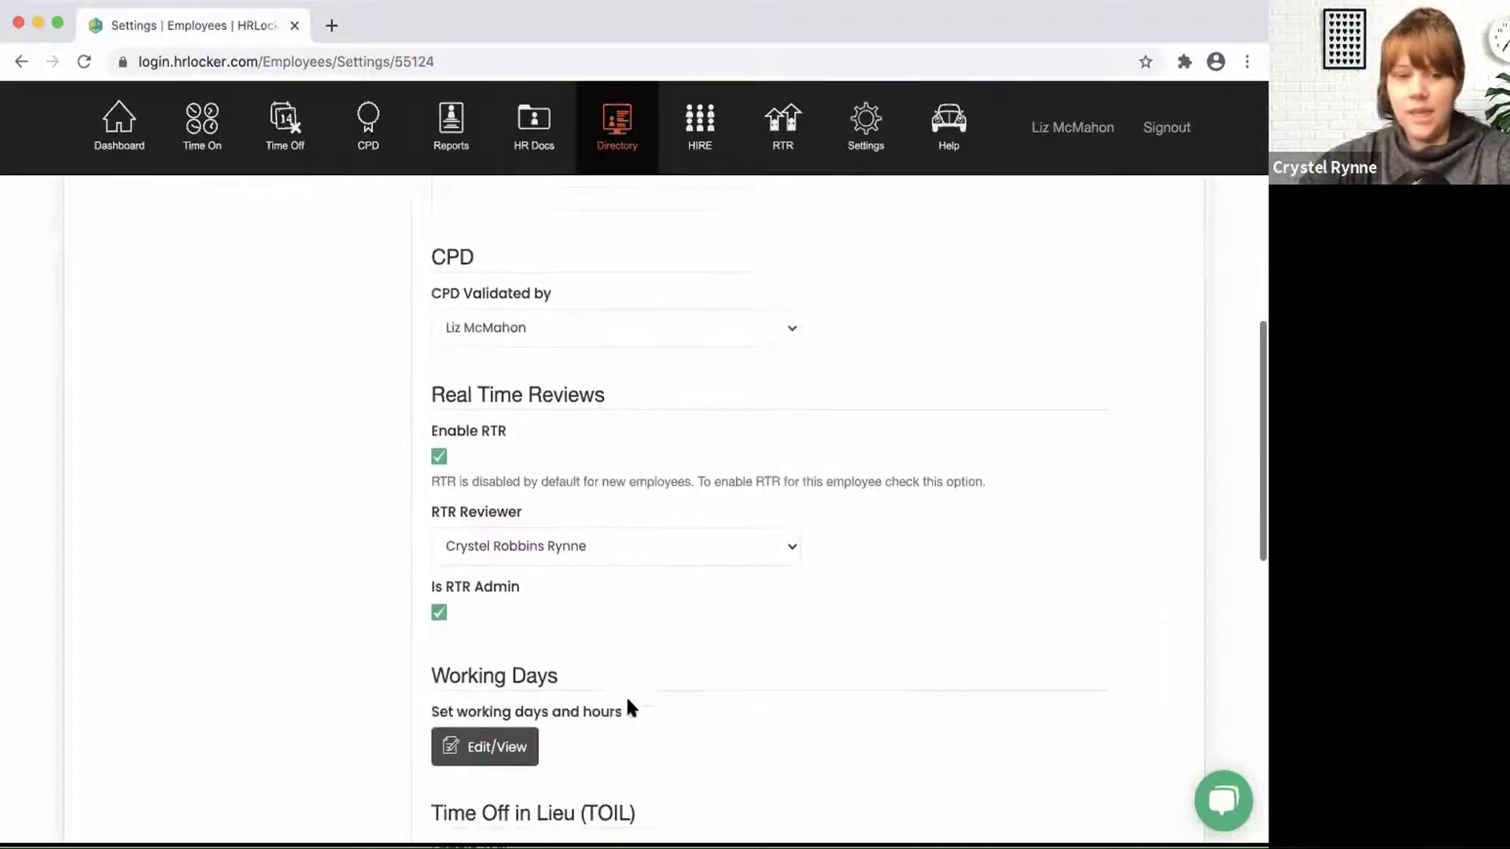
{"action": "scroll", "coordinate": [627, 700], "scroll_direction": "down", "scroll_amount": 8}
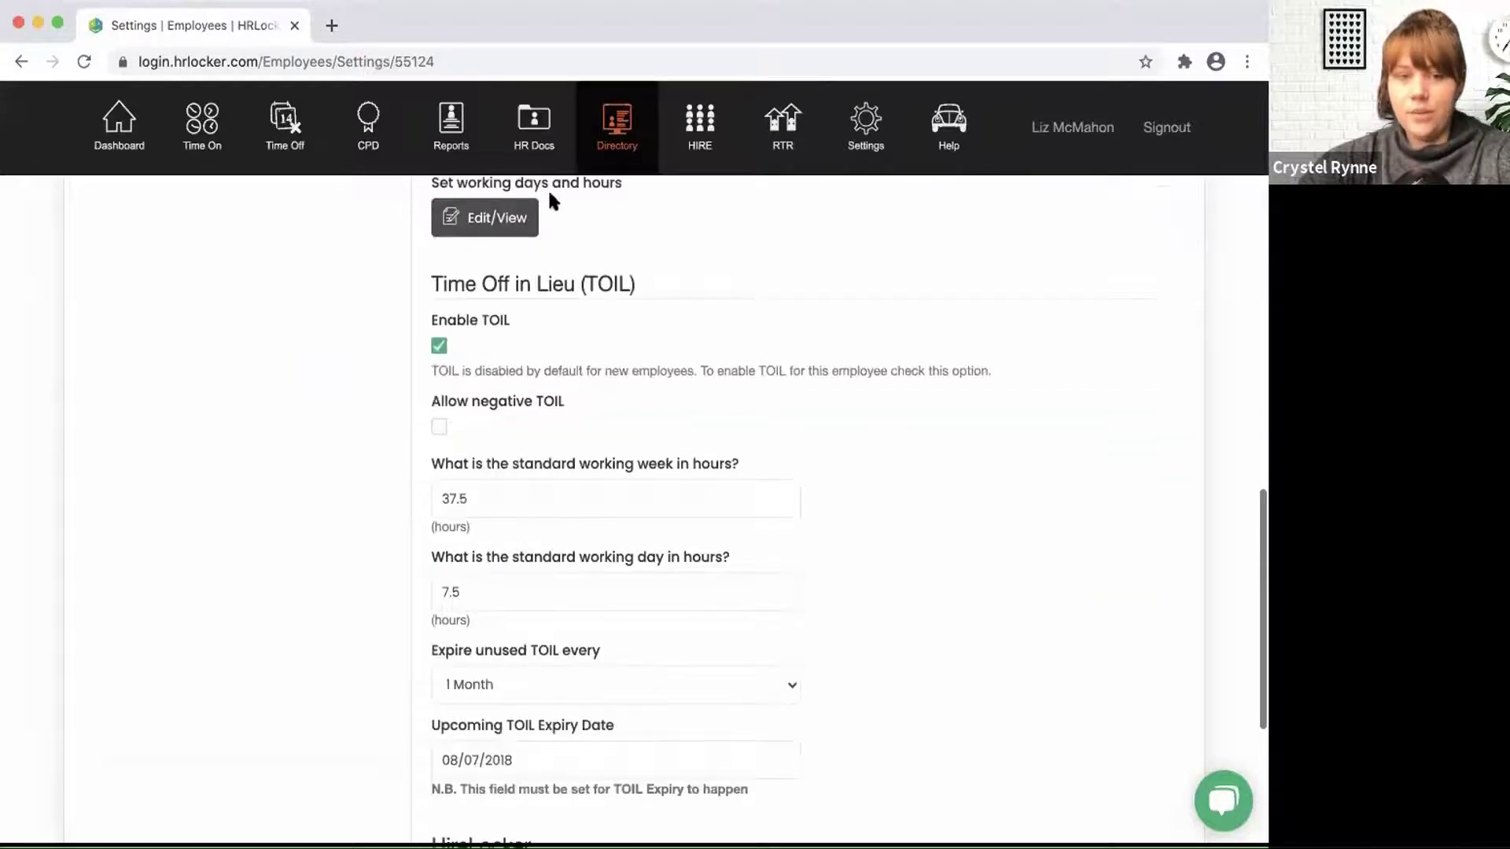
Step: Toggle Enable TOIL off and on again for the employee and allow negative TOIL
{"action": "left_click", "coordinate": [439, 348]}
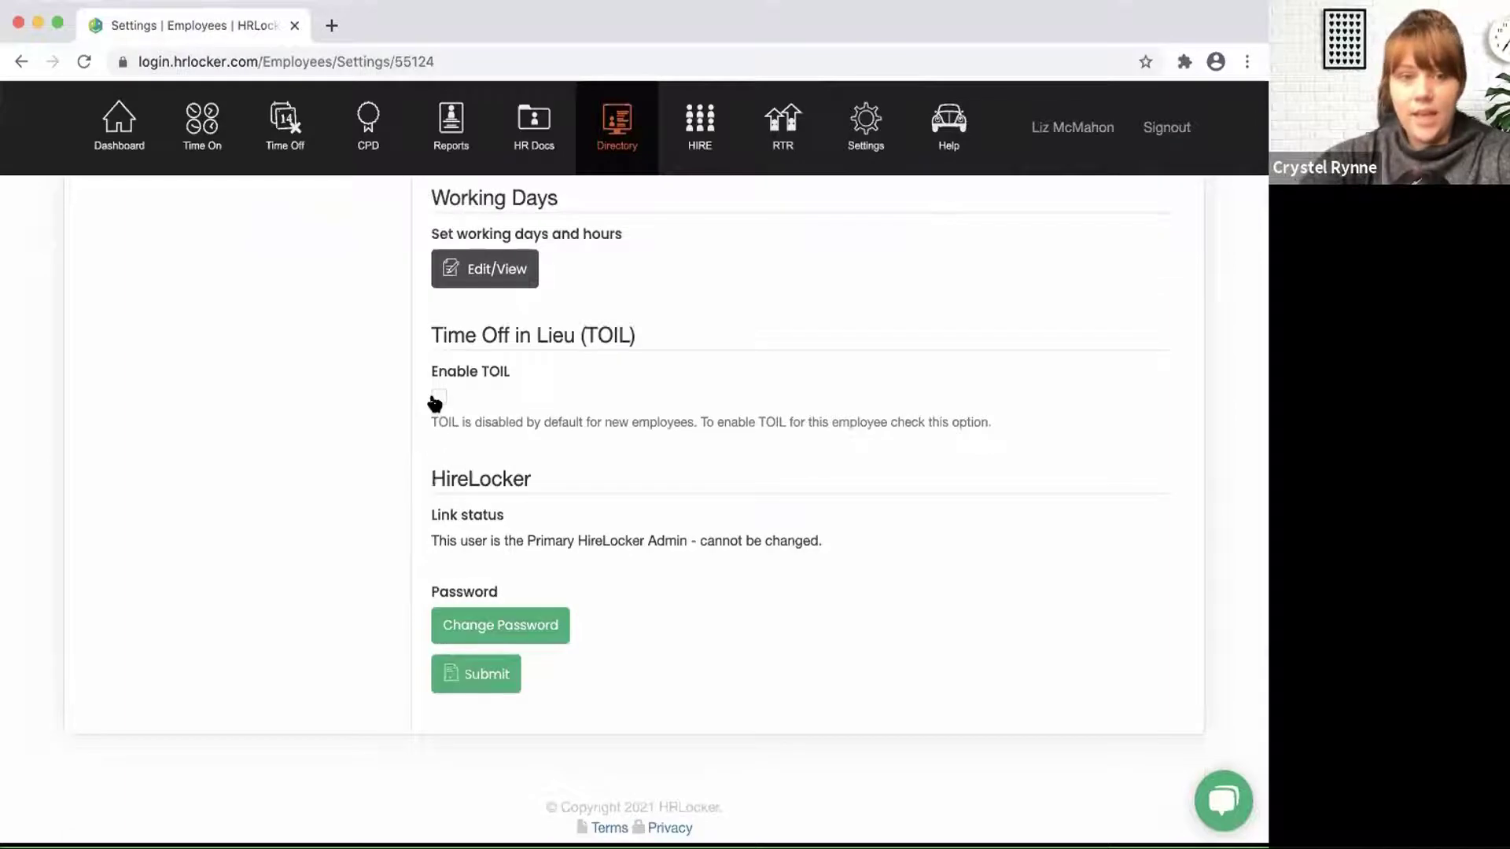
{"action": "left_click", "coordinate": [438, 397]}
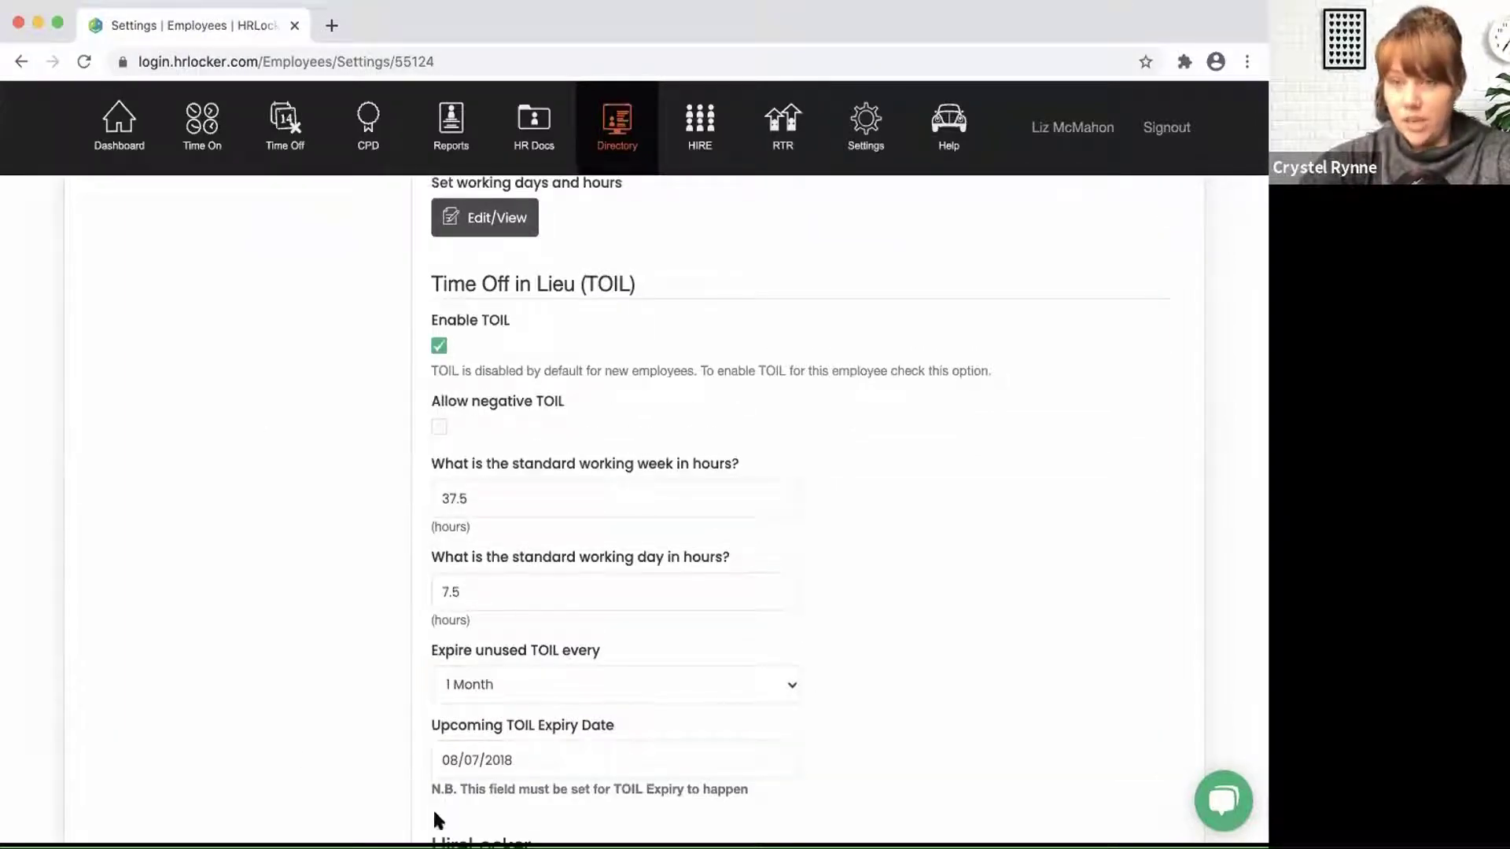
{"action": "scroll", "coordinate": [438, 820], "scroll_direction": "down", "scroll_amount": 2}
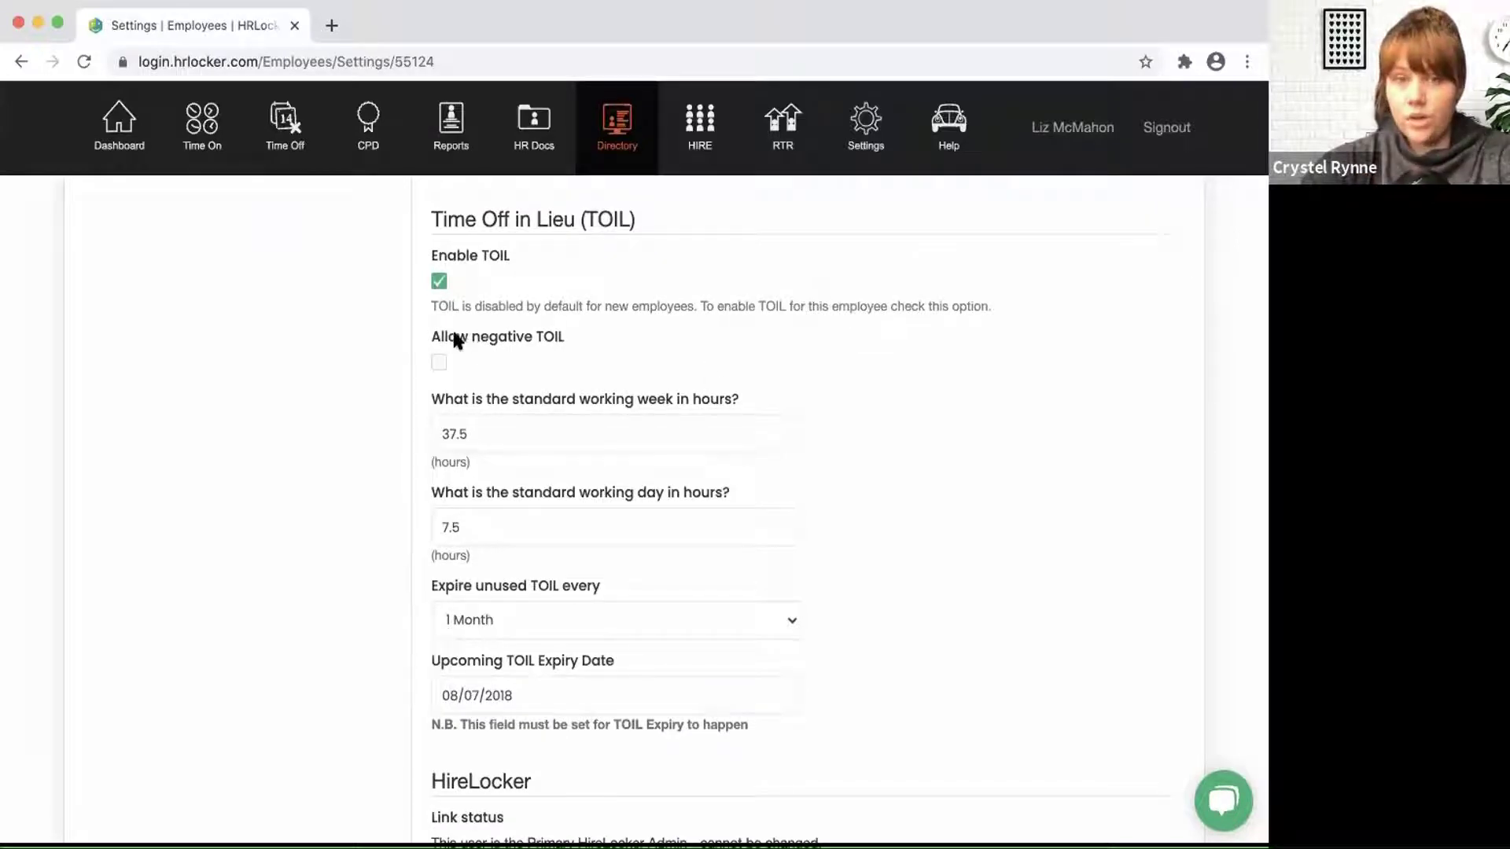
{"action": "left_click", "coordinate": [440, 364]}
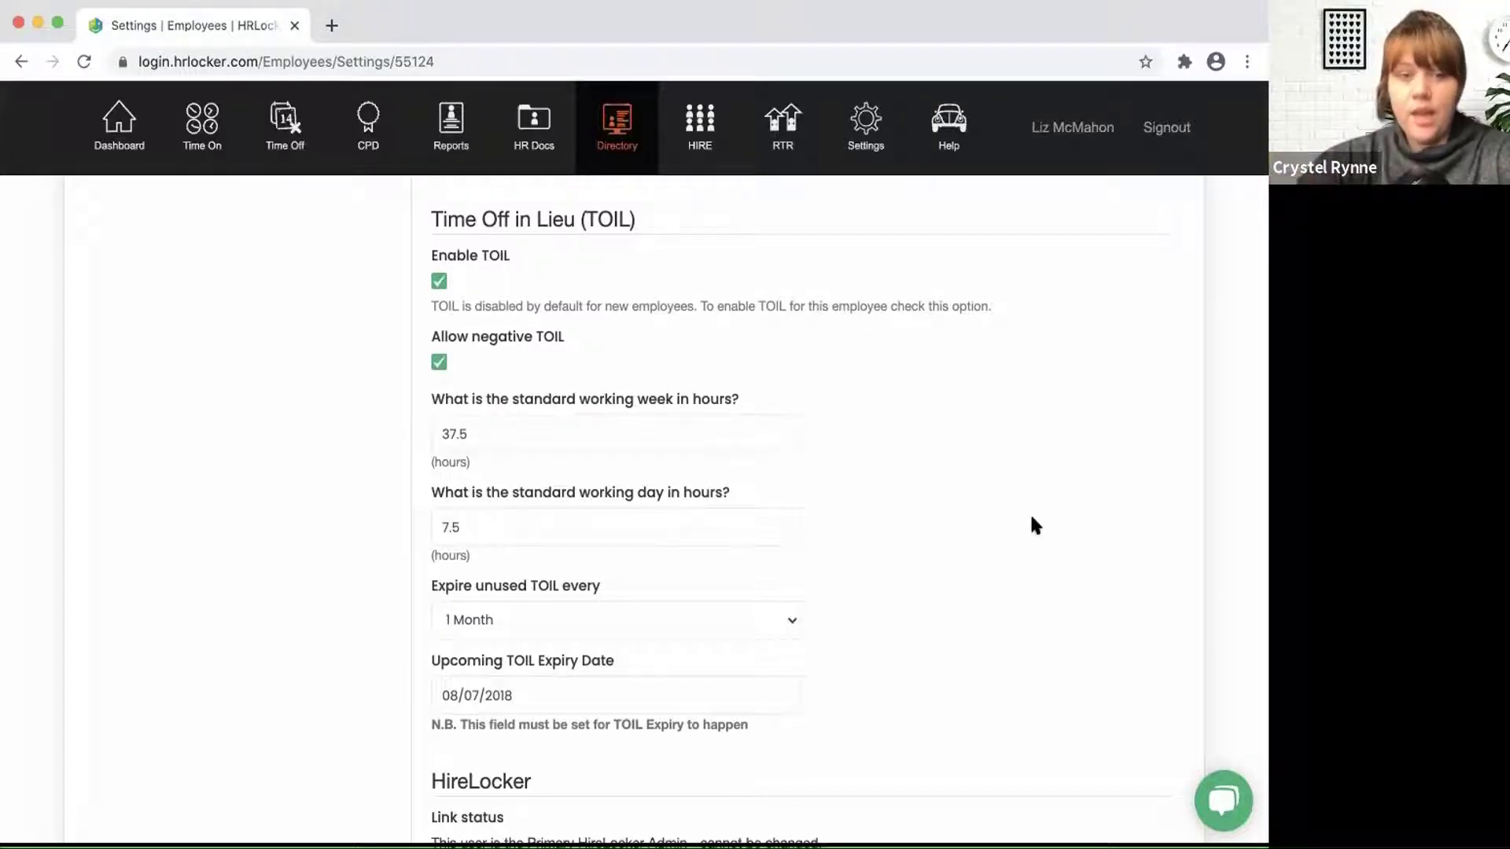
Step: Set the employee's standard working week to 30 hours and the standard working day to 4 hours
{"action": "scroll", "coordinate": [1031, 519], "scroll_direction": "down", "scroll_amount": 1}
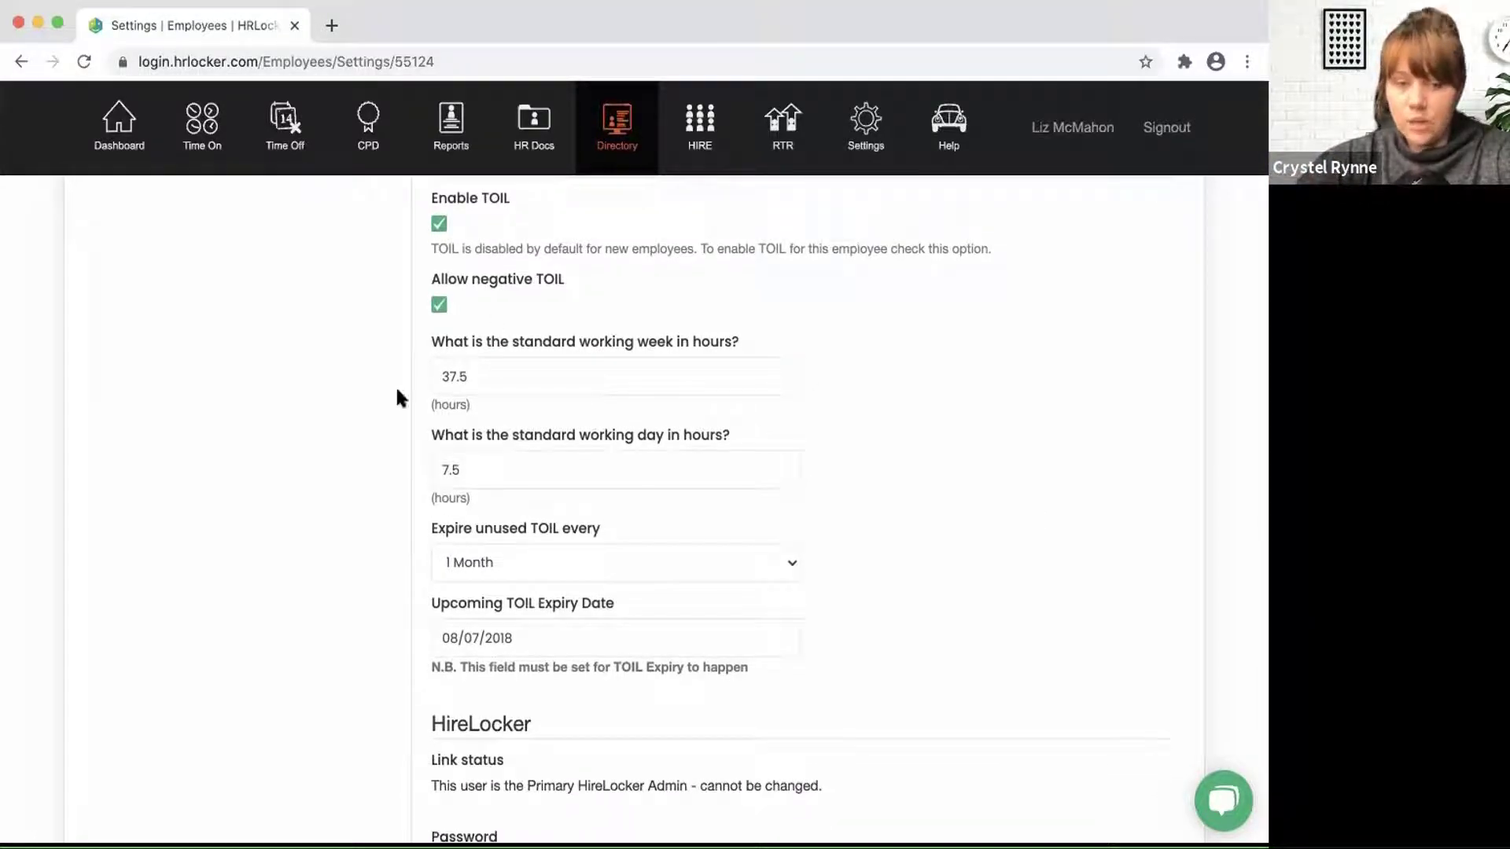
{"action": "double_click", "coordinate": [479, 377]}
{"action": "type", "text": "30"}
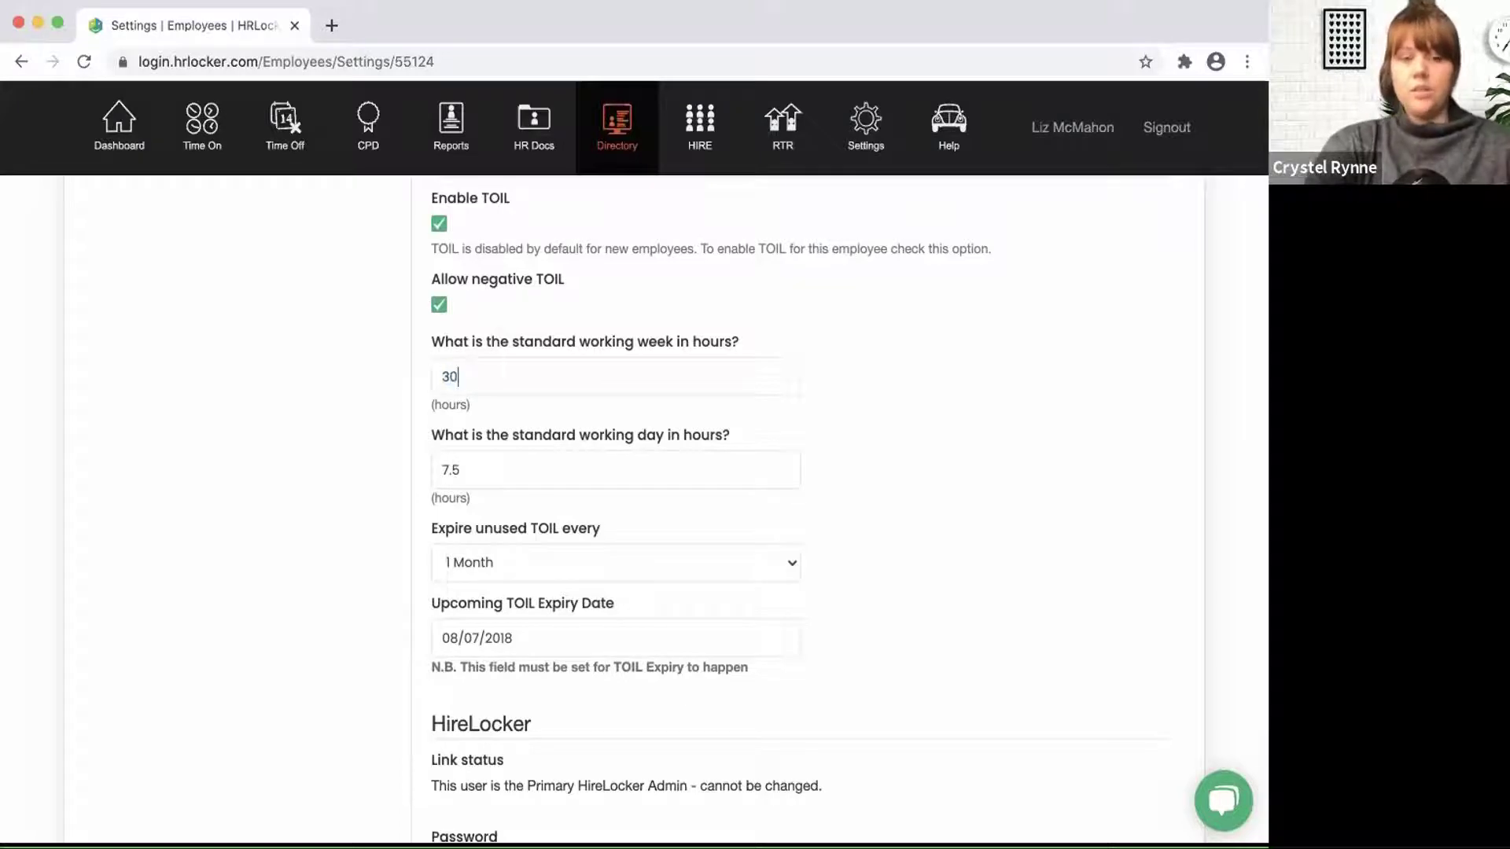
{"action": "left_click_drag", "start_coordinate": [472, 469], "coordinate": [422, 470]}
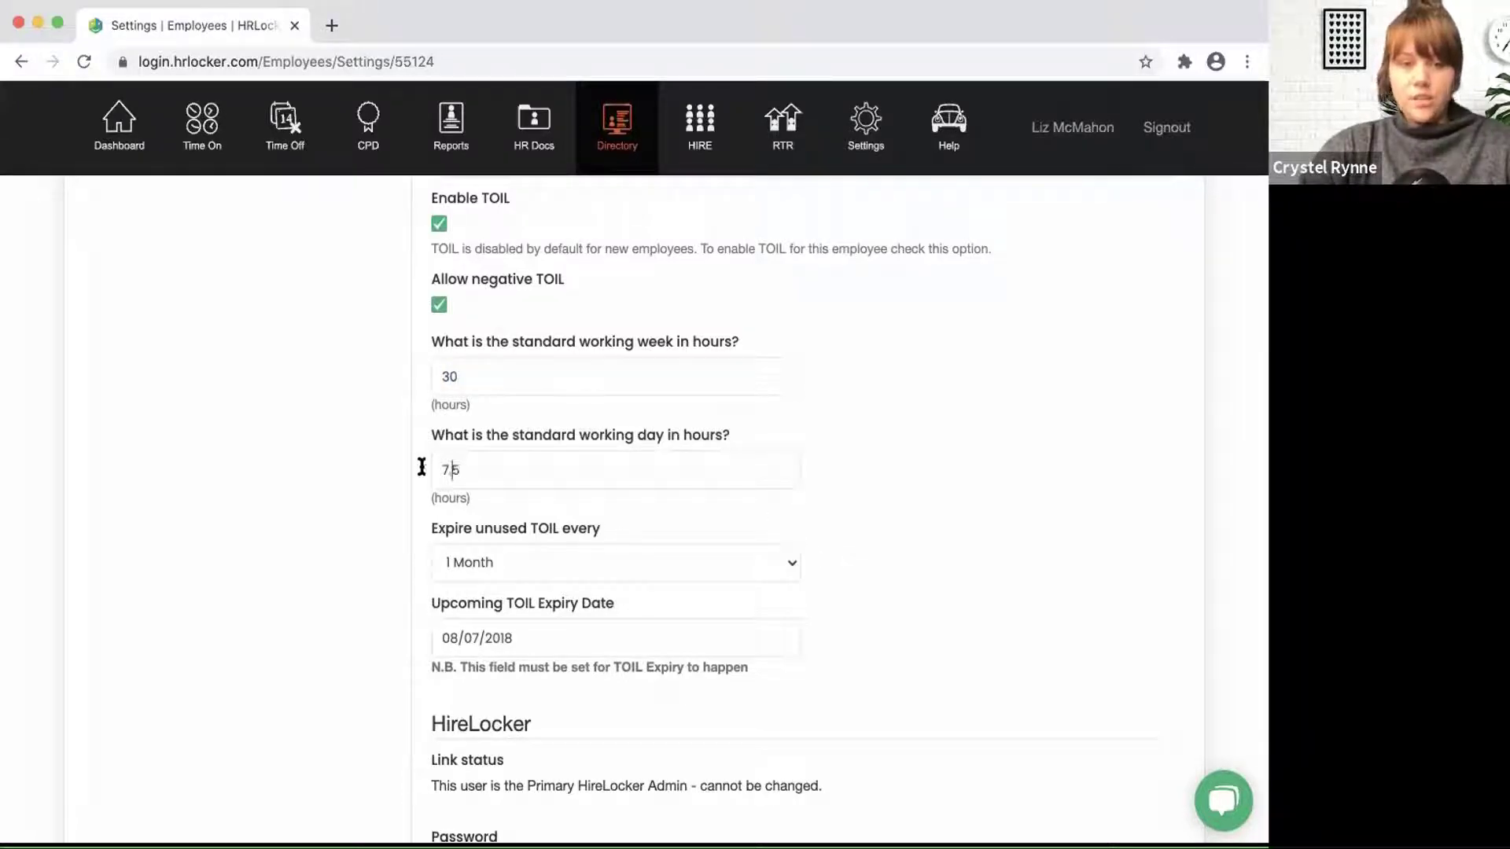
{"action": "type", "text": "4"}
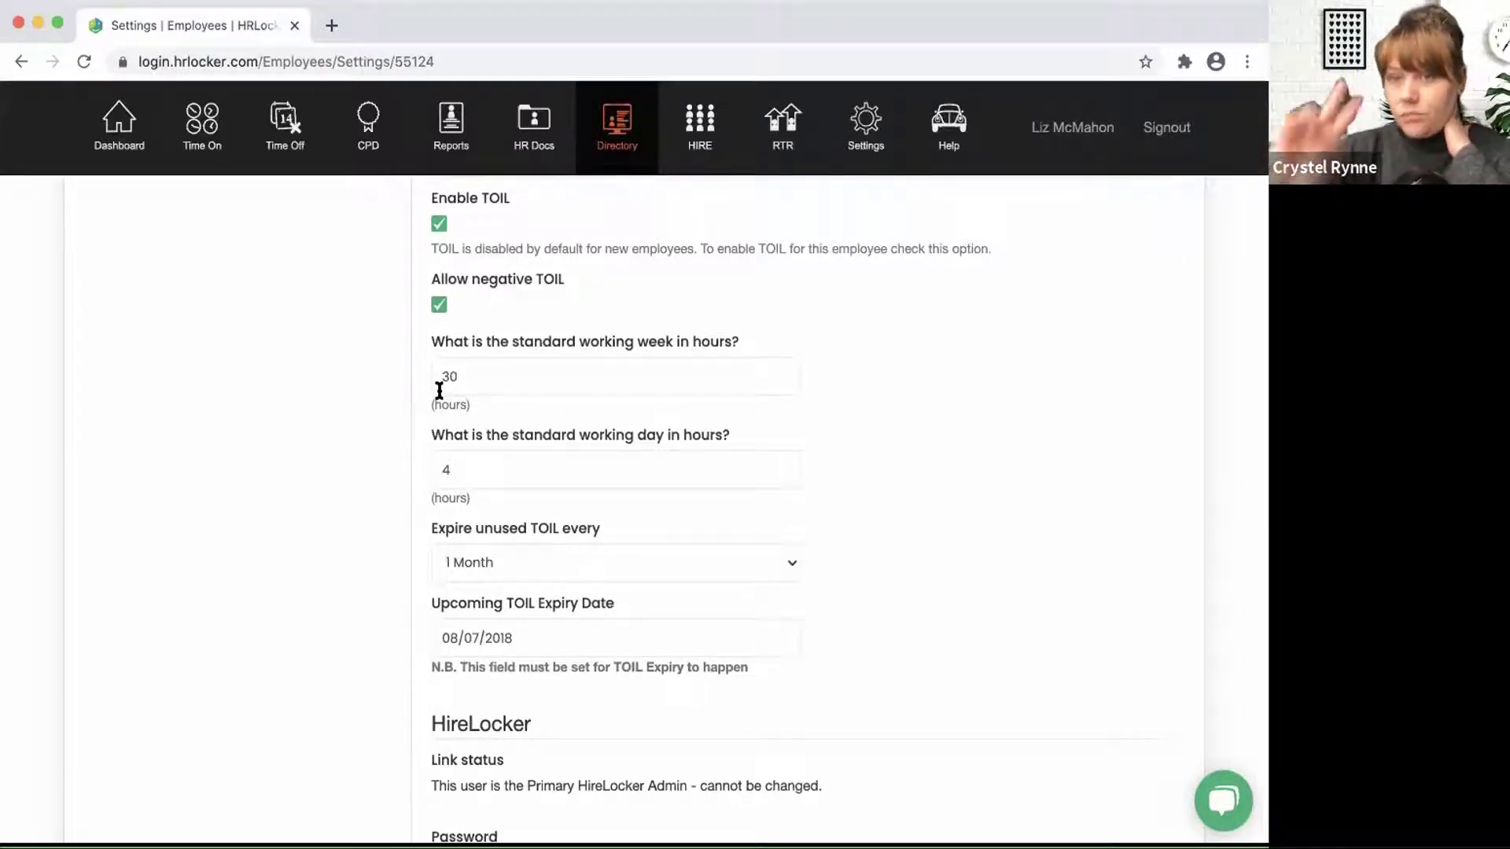
Step: Open the Time Off settings of Head Office from the company's list of offices
{"action": "left_click", "coordinate": [863, 133]}
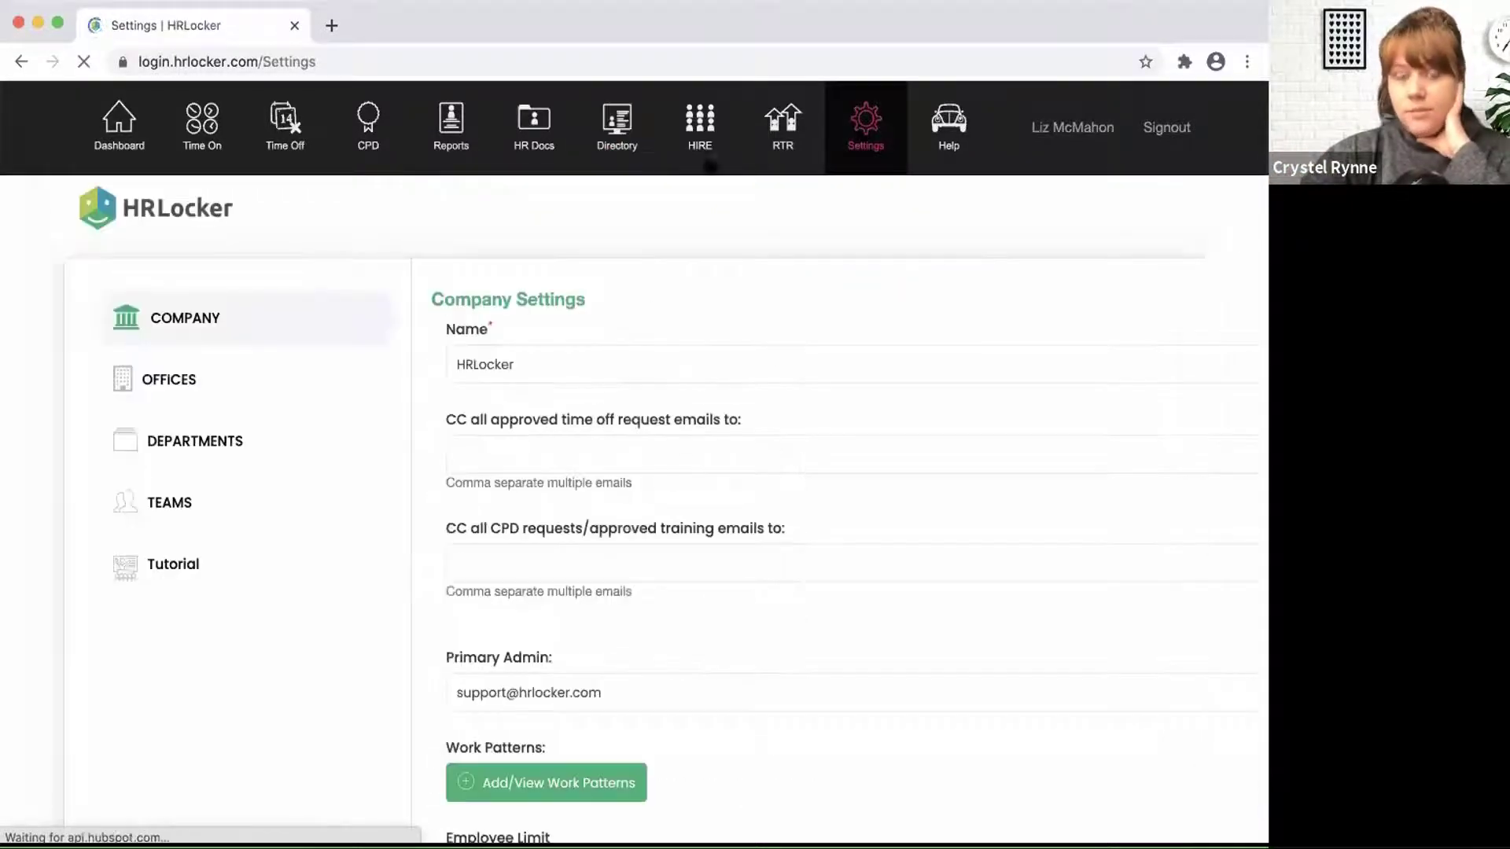
{"action": "left_click", "coordinate": [182, 383]}
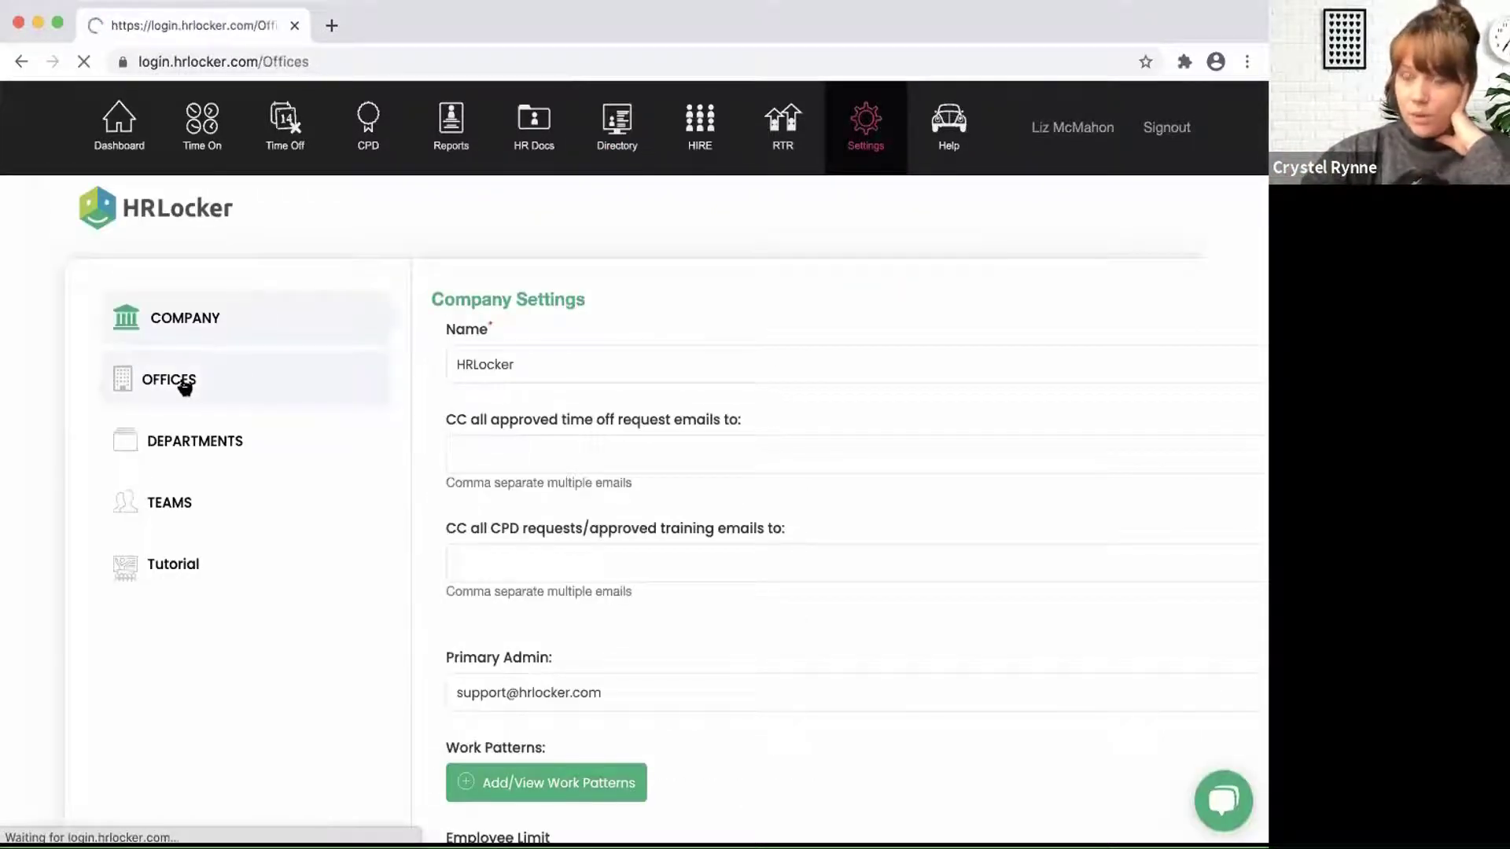
{"action": "scroll", "coordinate": [695, 730], "scroll_direction": "down", "scroll_amount": 10}
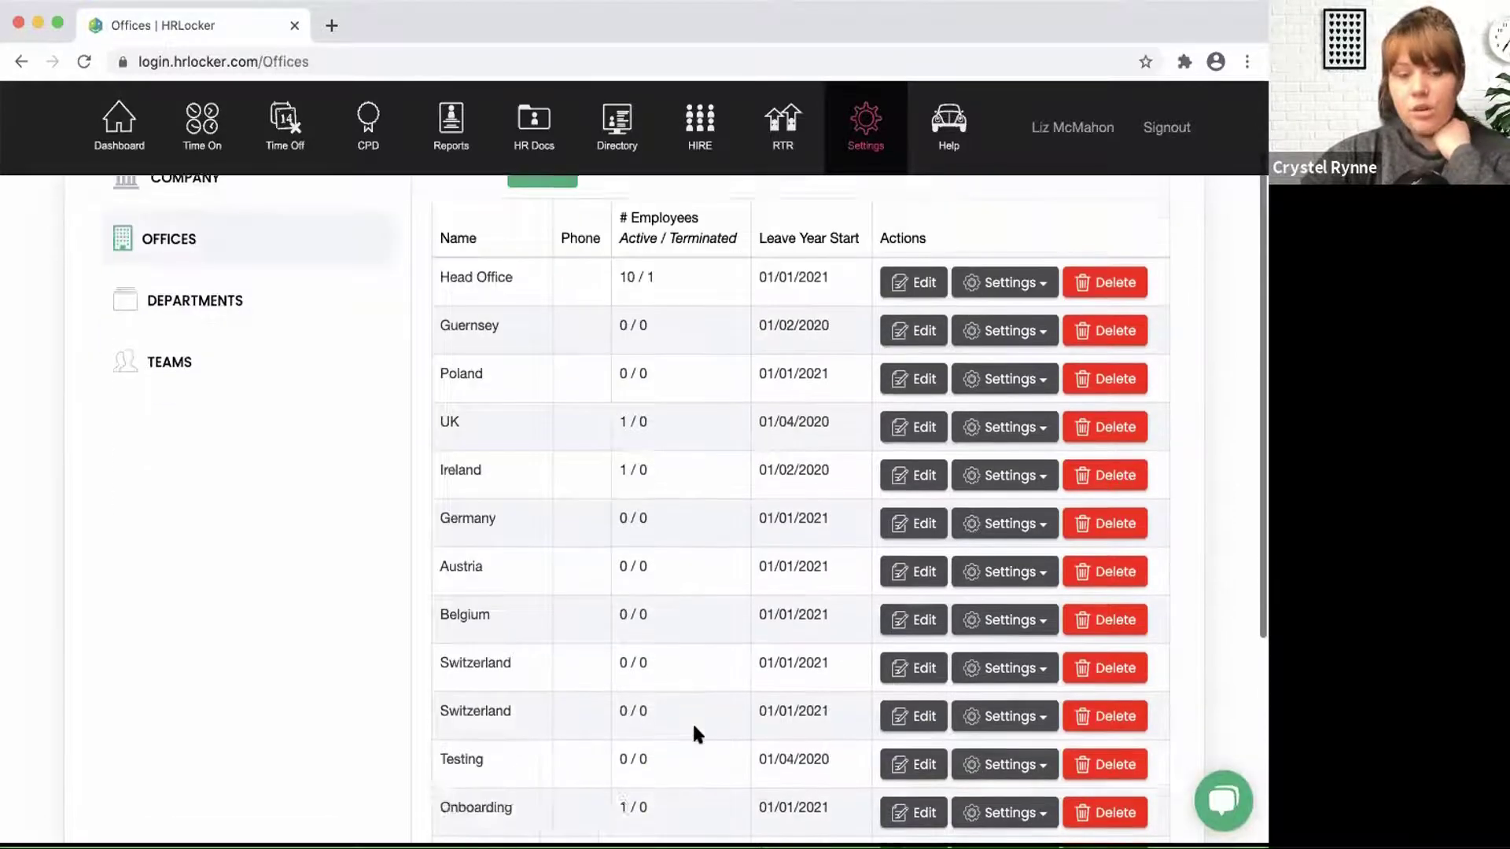
{"action": "scroll", "coordinate": [694, 729], "scroll_direction": "up", "scroll_amount": 10}
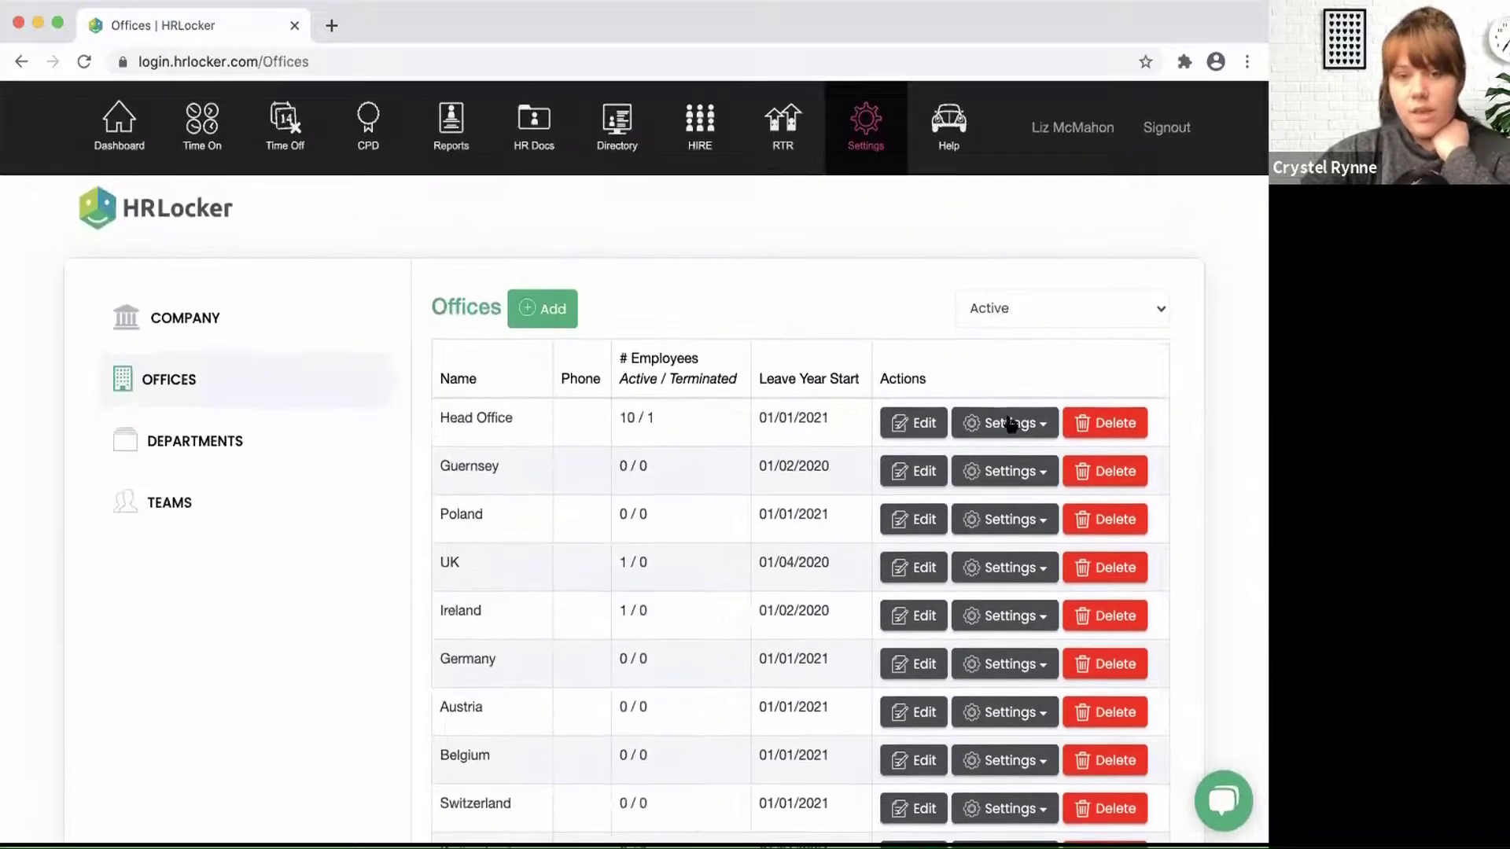
{"action": "left_click", "coordinate": [1014, 424]}
{"action": "left_click", "coordinate": [1004, 488]}
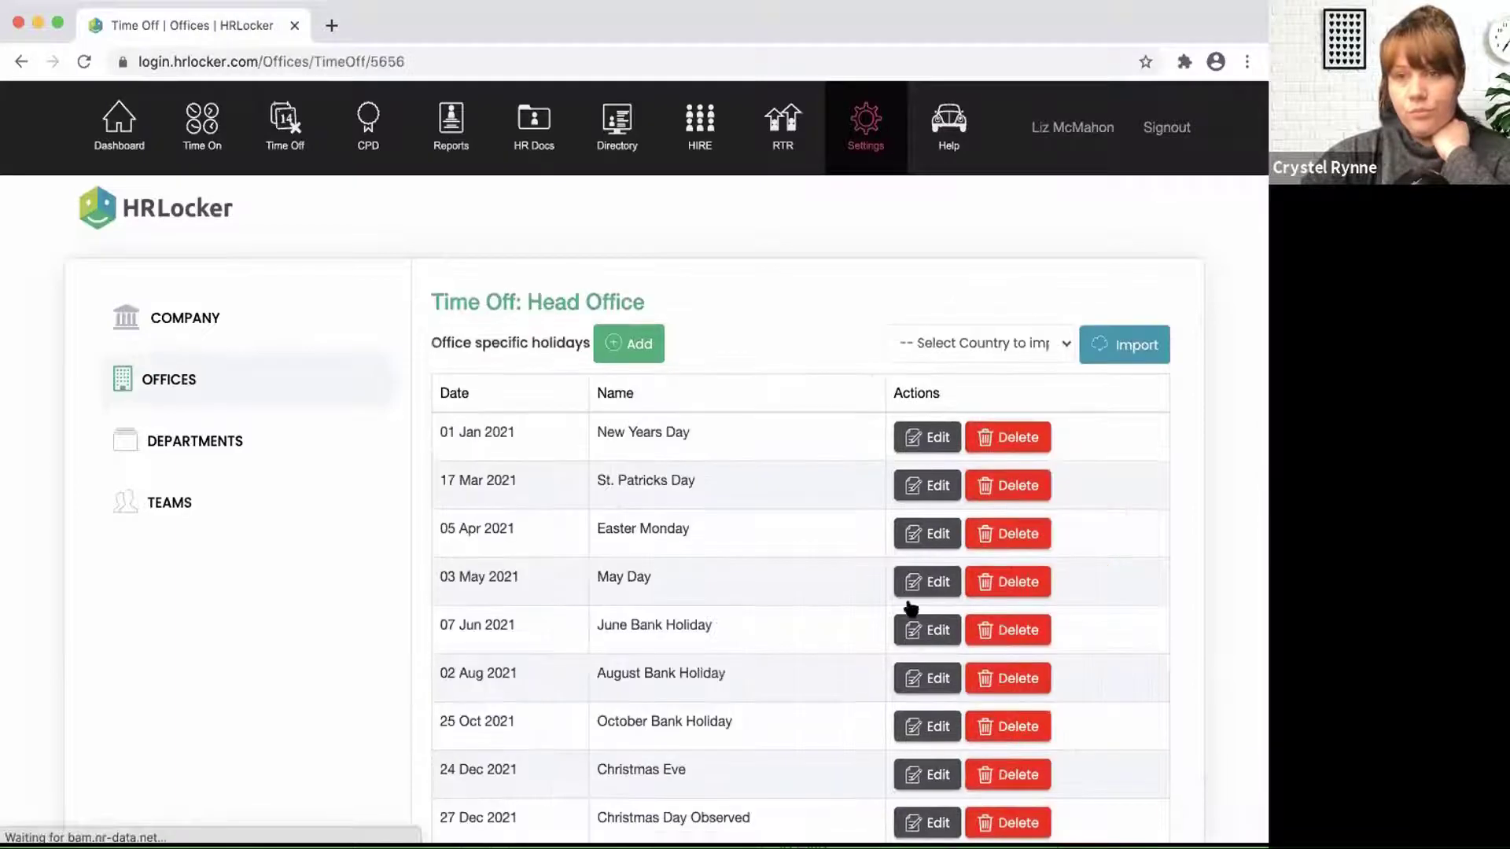
Step: Create a Head Office request type named TOIL, marked as Private and as Time off in lieu
{"action": "scroll", "coordinate": [912, 603], "scroll_direction": "down", "scroll_amount": 10}
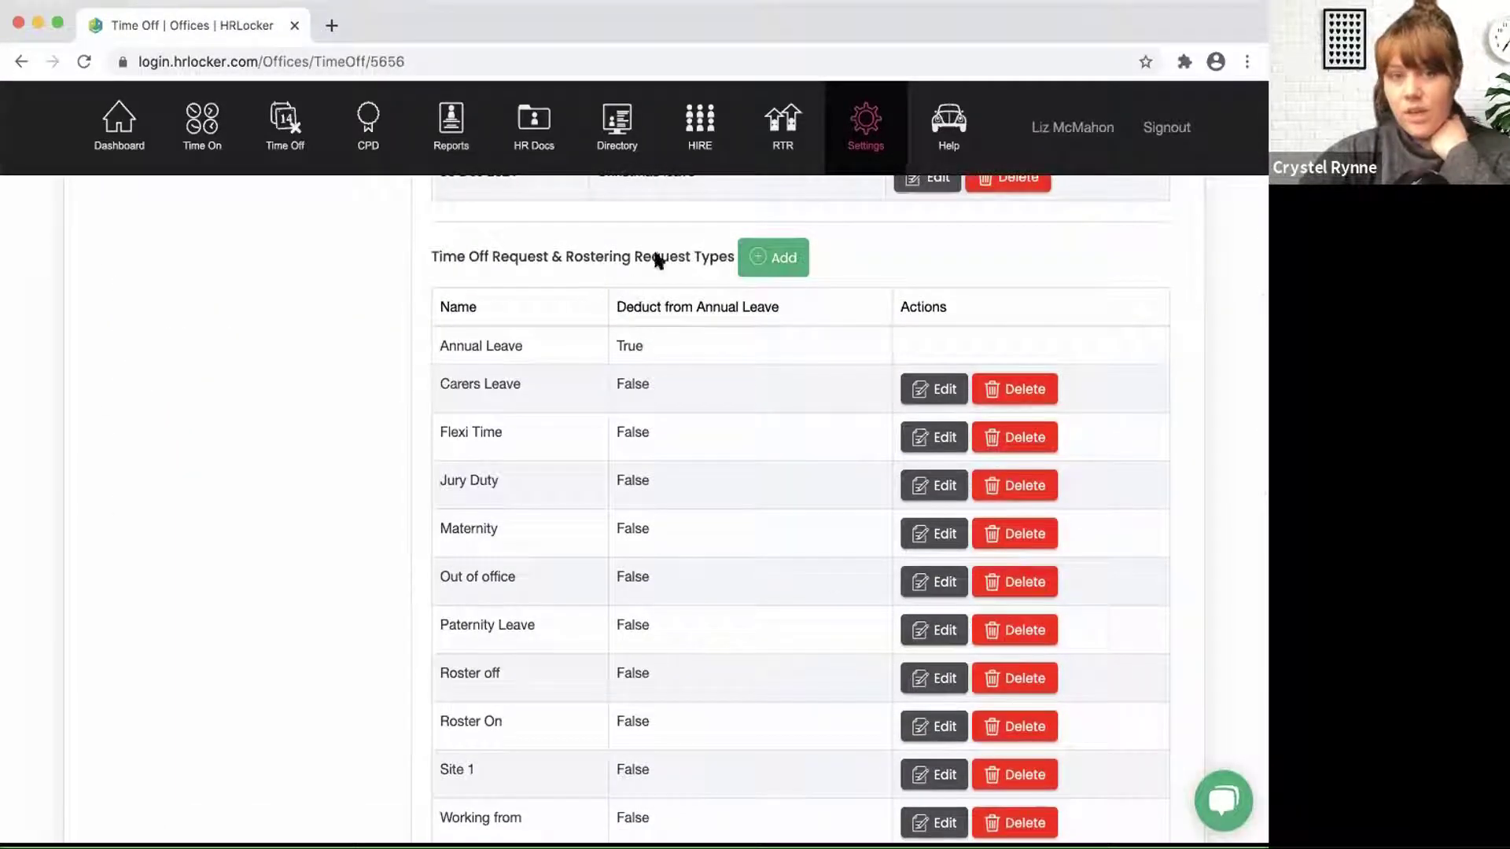
{"action": "left_click", "coordinate": [759, 259]}
{"action": "scroll", "coordinate": [759, 260], "scroll_direction": "down", "scroll_amount": 1}
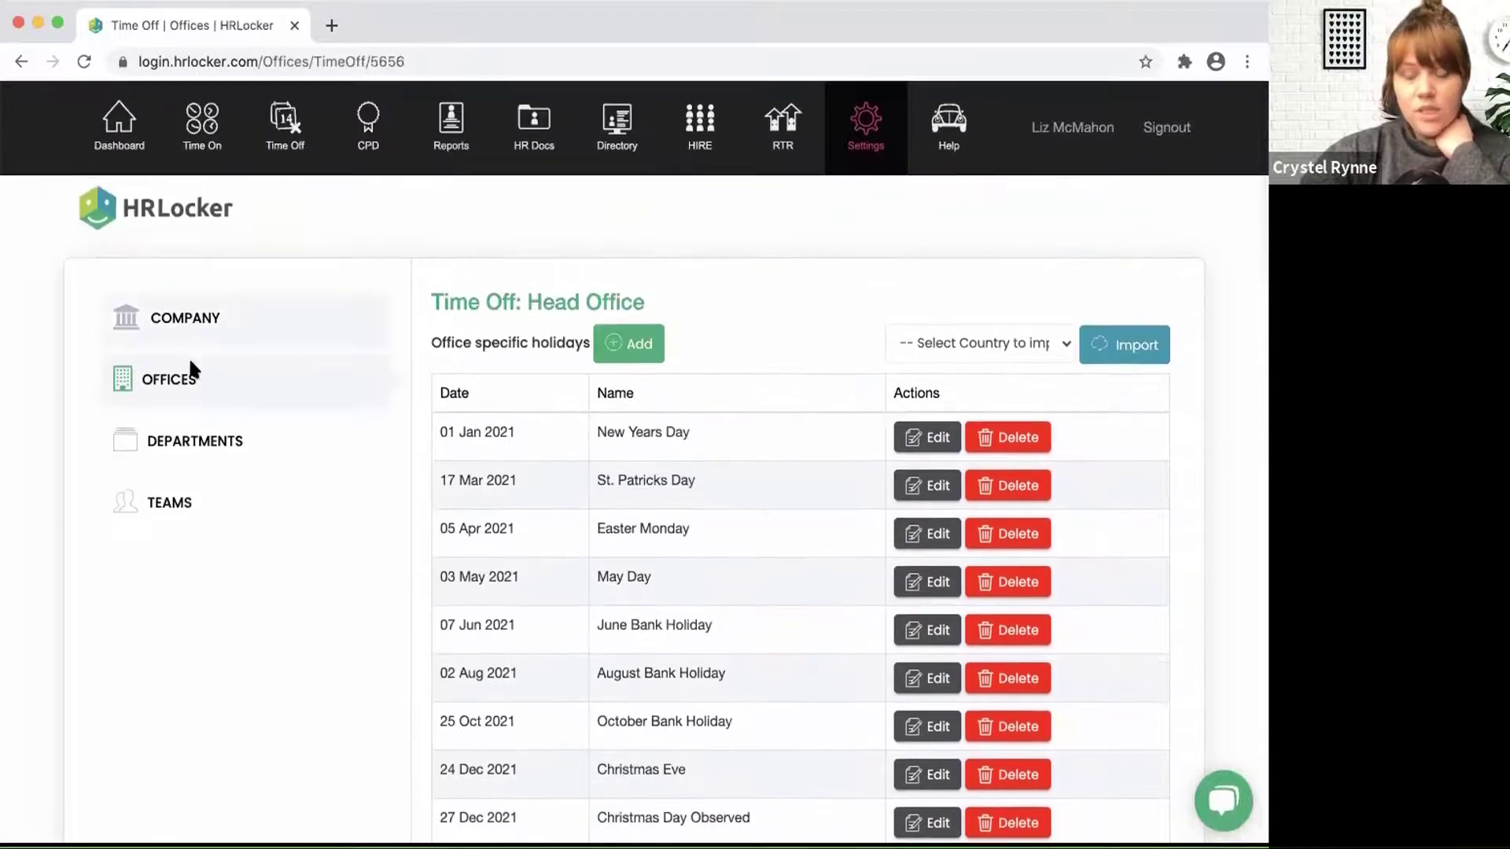
{"action": "scroll", "coordinate": [797, 425], "scroll_direction": "down", "scroll_amount": 1}
{"action": "scroll", "coordinate": [797, 425], "scroll_direction": "down", "scroll_amount": 8}
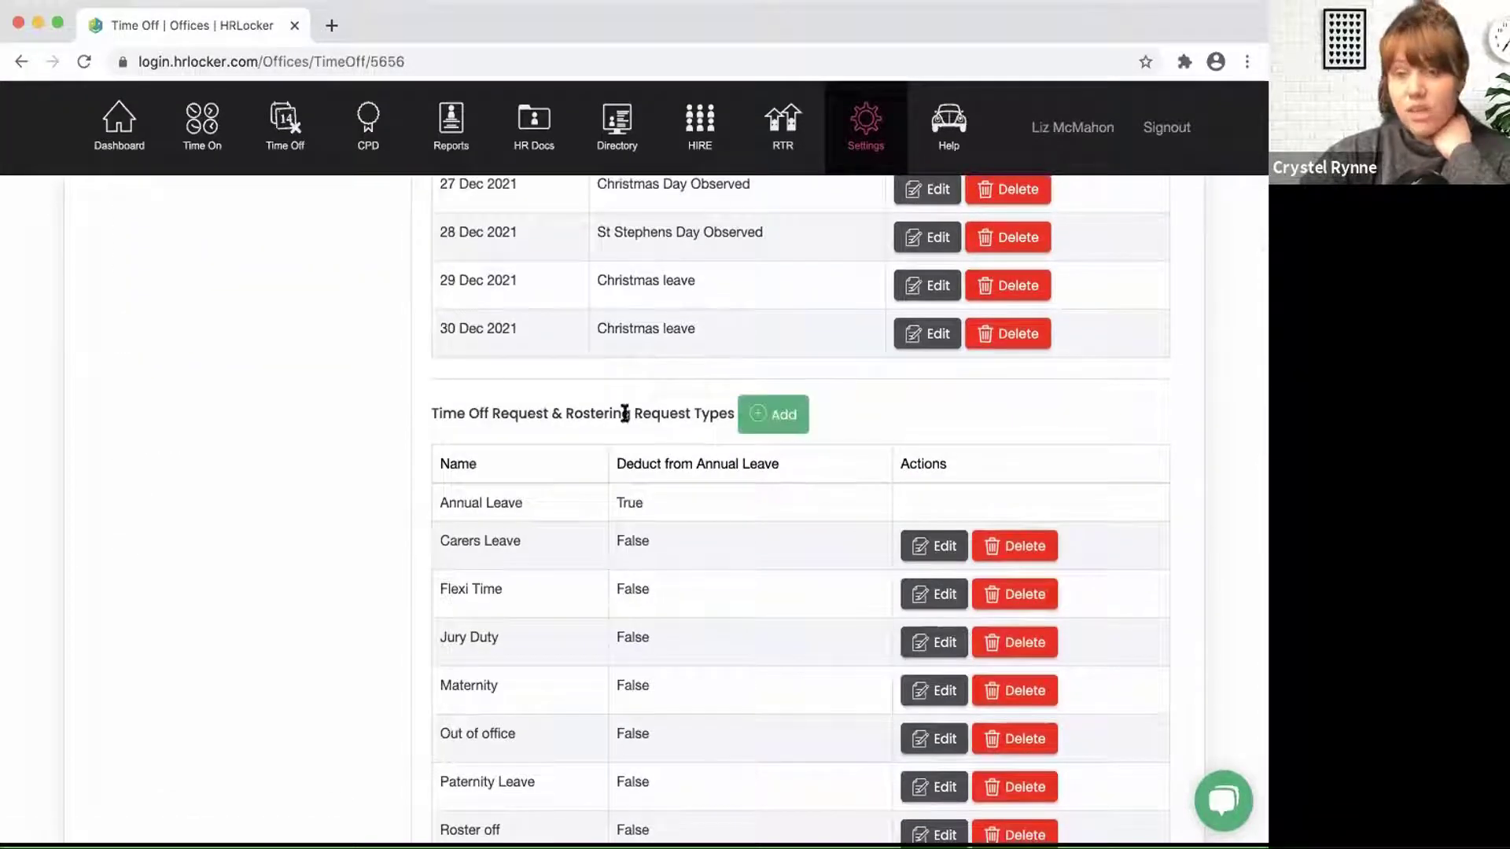
{"action": "left_click", "coordinate": [760, 425]}
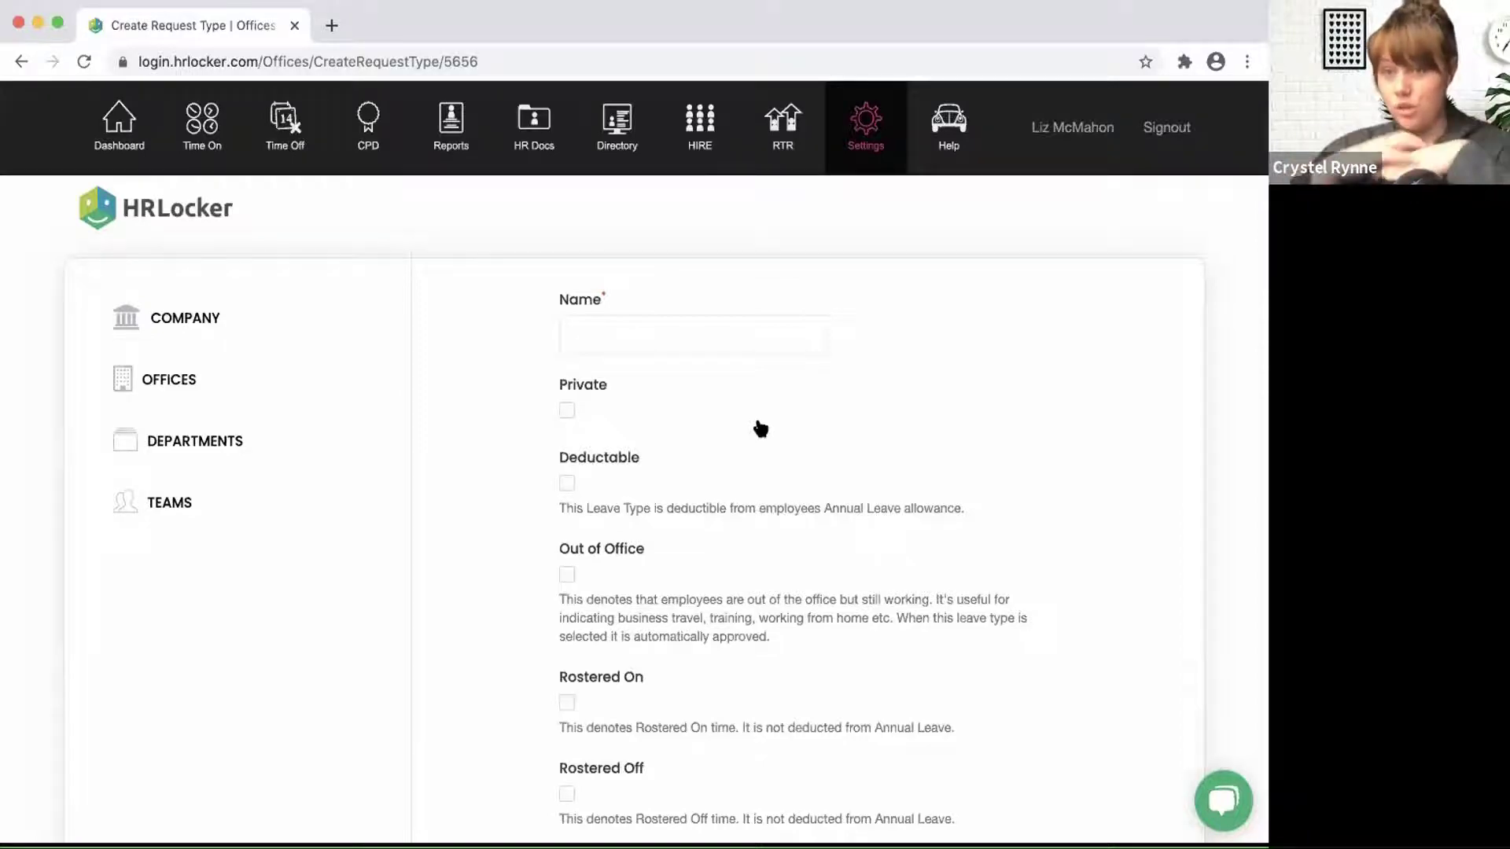
{"action": "left_click", "coordinate": [670, 335]}
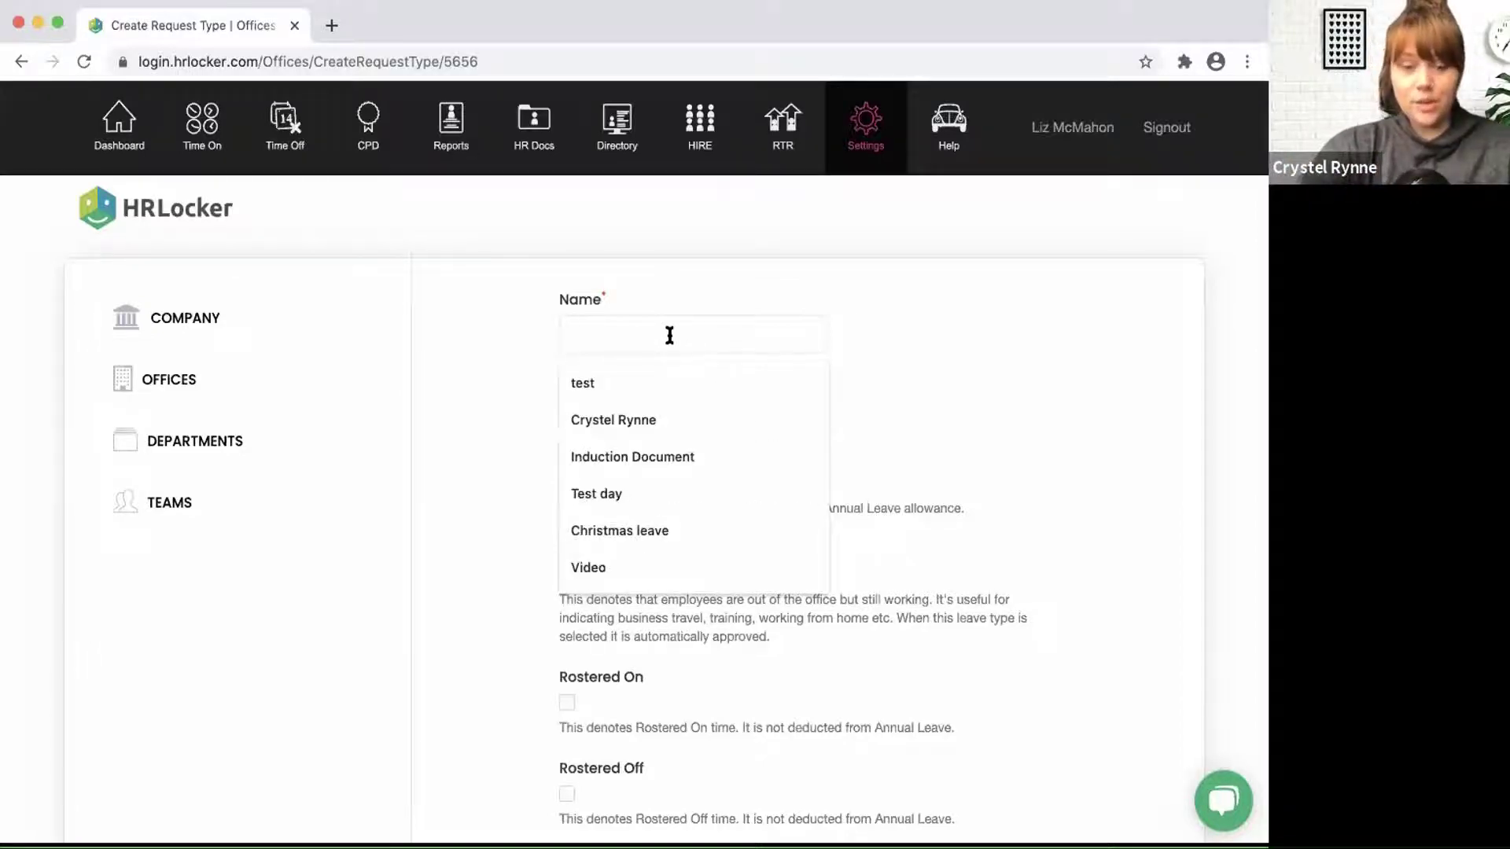
{"action": "type", "text": "RO"}
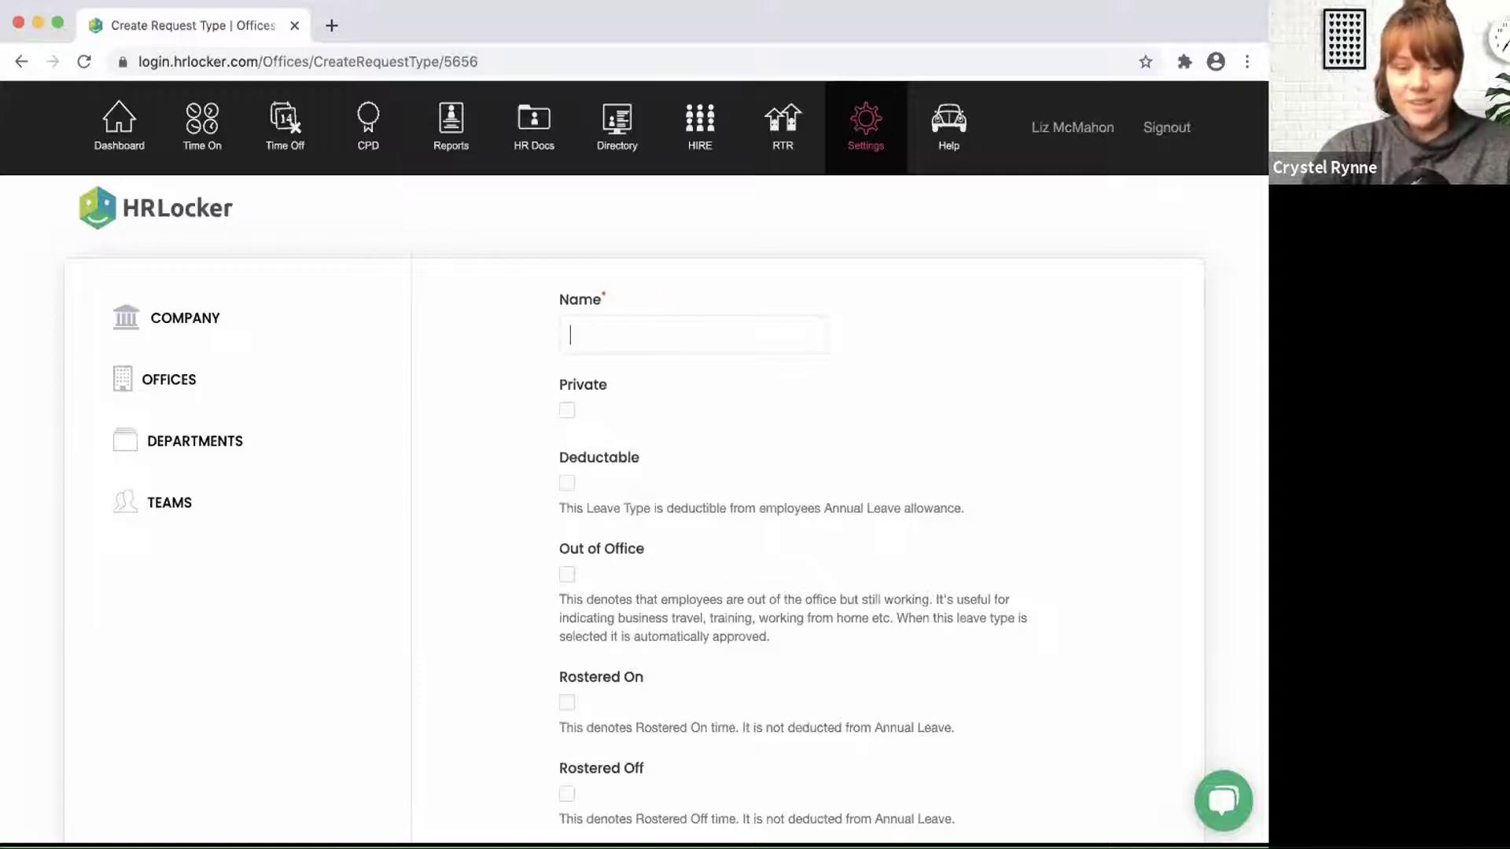
{"action": "type", "text": "TOIL"}
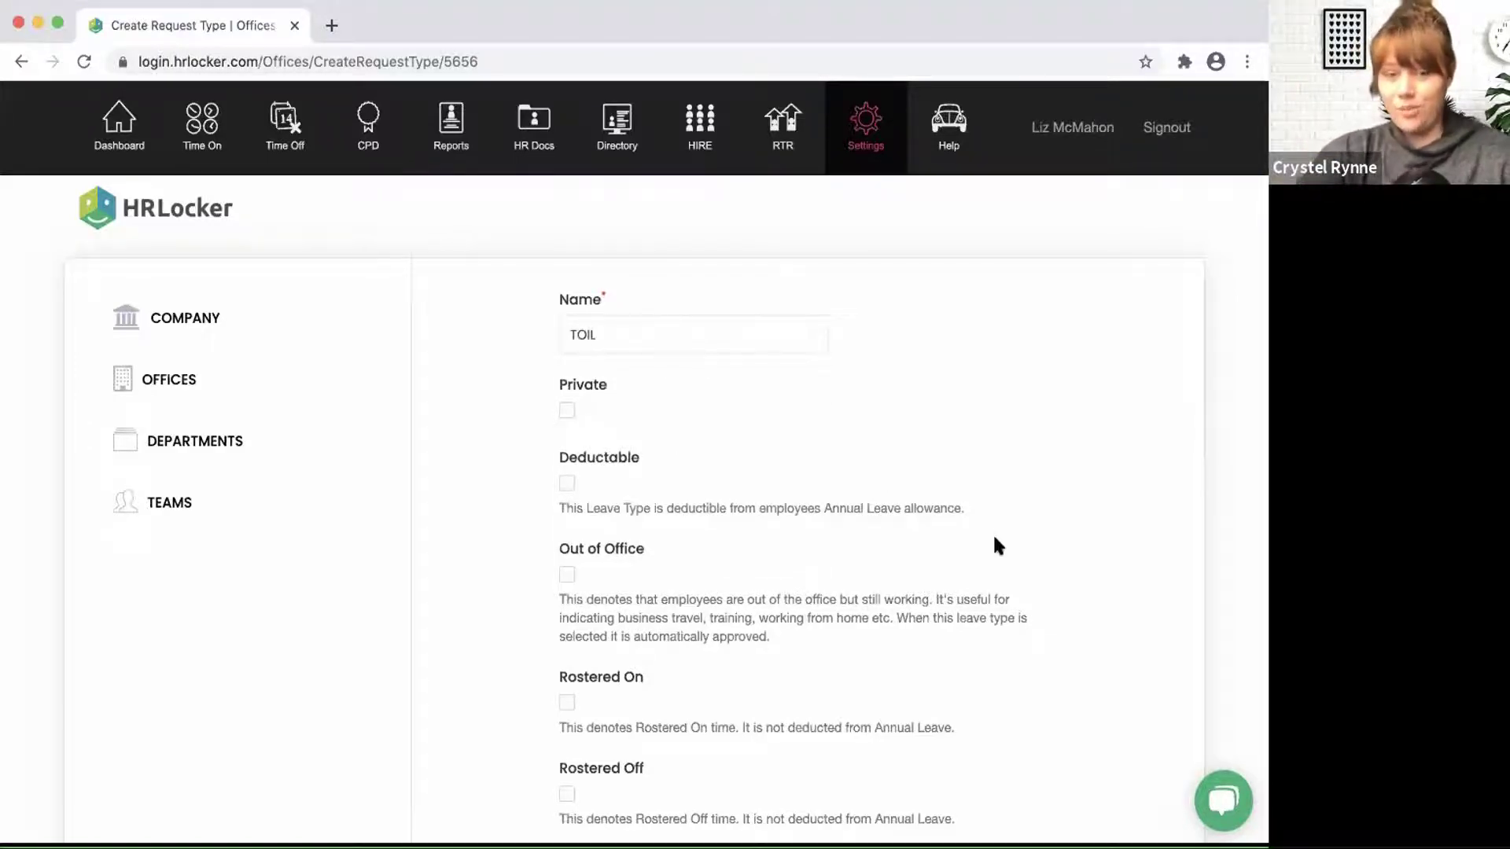
{"action": "scroll", "coordinate": [994, 540], "scroll_direction": "down", "scroll_amount": 3}
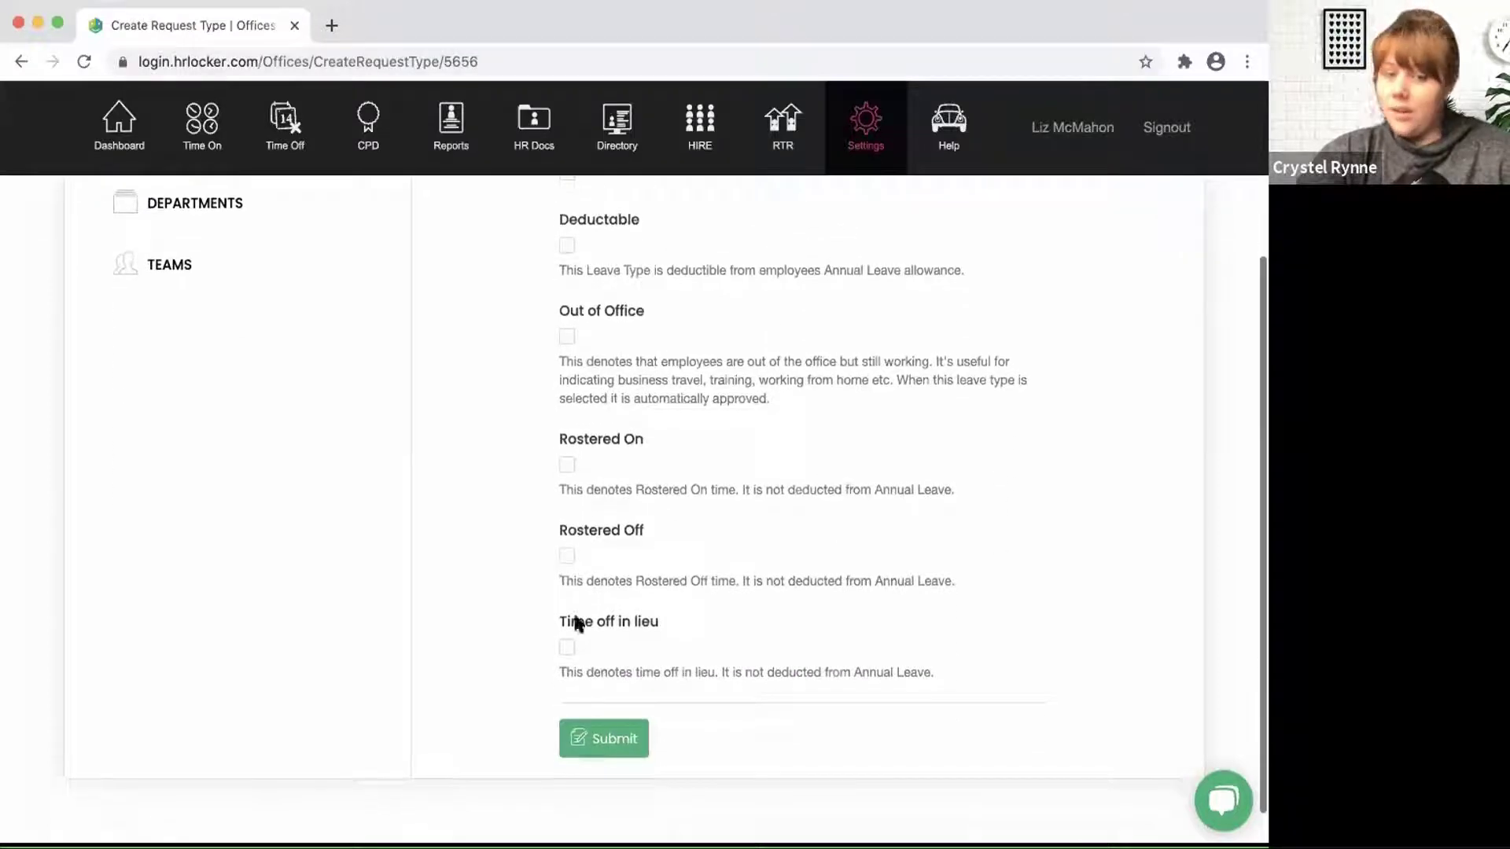
{"action": "left_click", "coordinate": [566, 649]}
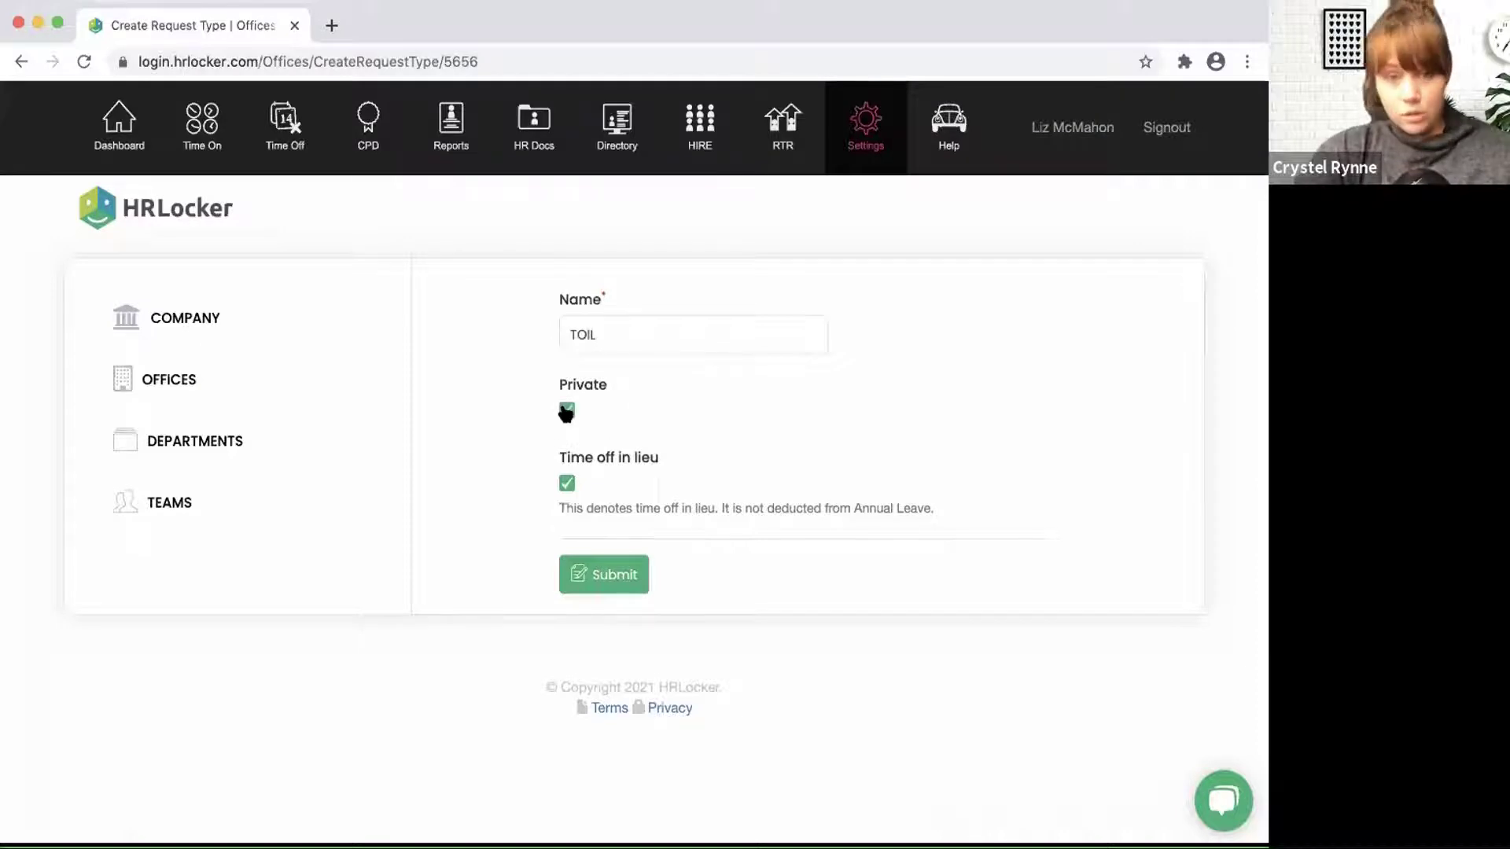
{"action": "left_click", "coordinate": [620, 572]}
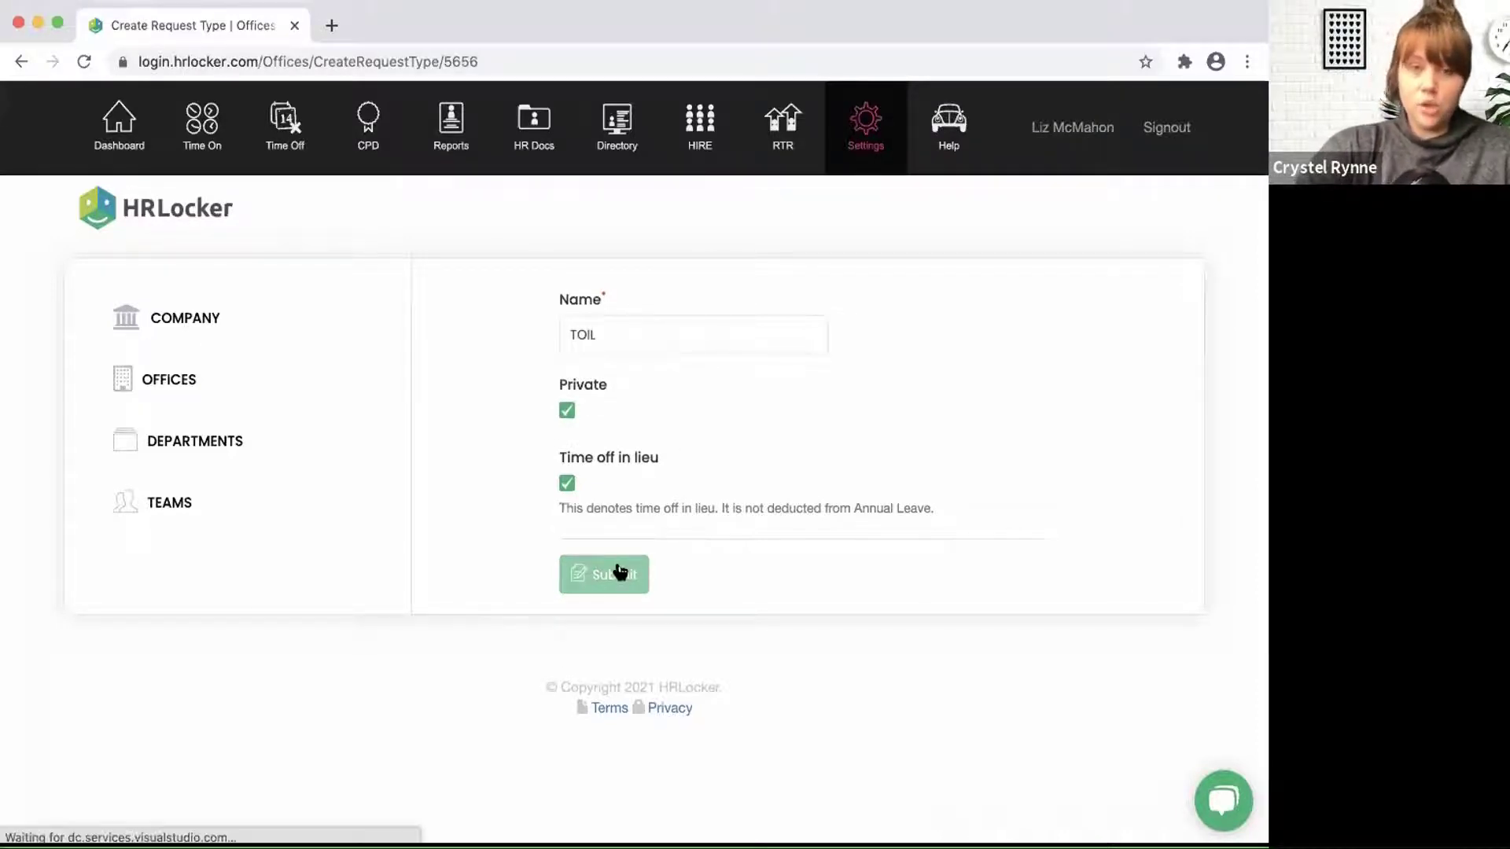
Step: Start a new time off request from the Time Off page with TOIL as the type of leave
{"action": "left_click", "coordinate": [318, 154]}
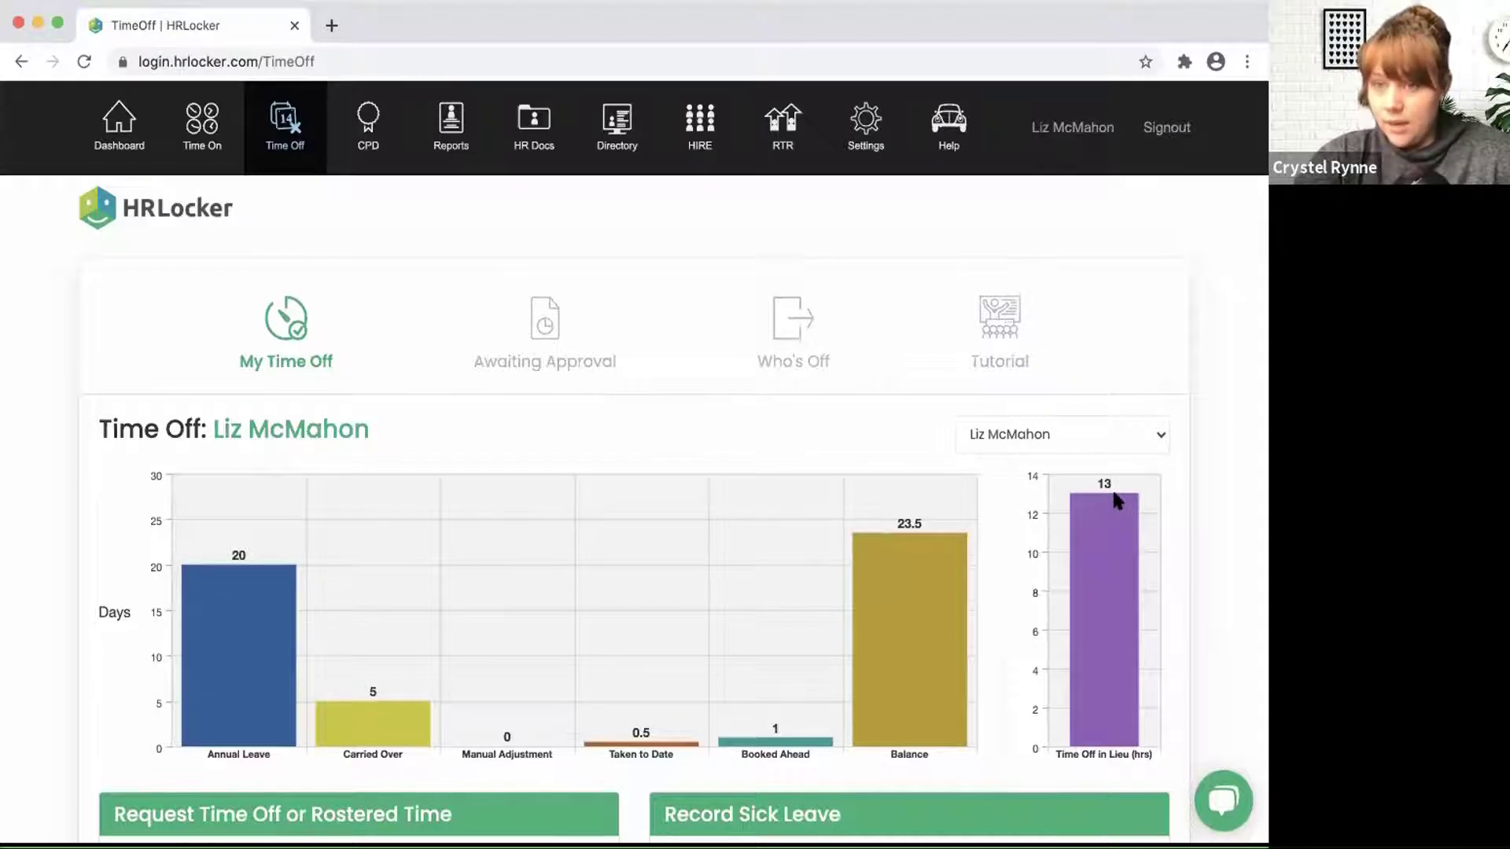
{"action": "scroll", "coordinate": [1115, 500], "scroll_direction": "down", "scroll_amount": 3}
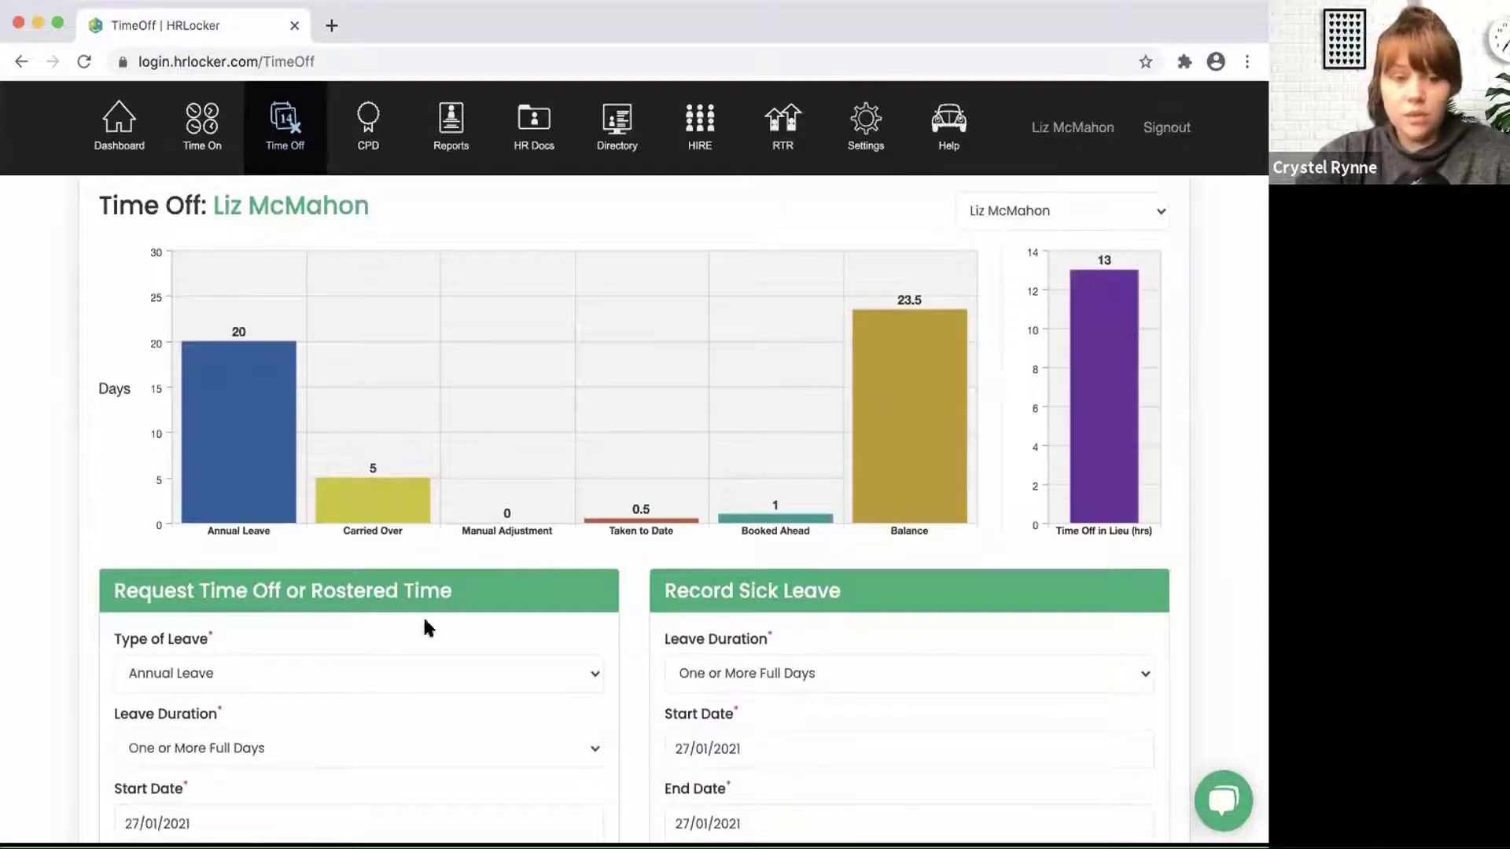
{"action": "left_click", "coordinate": [481, 681]}
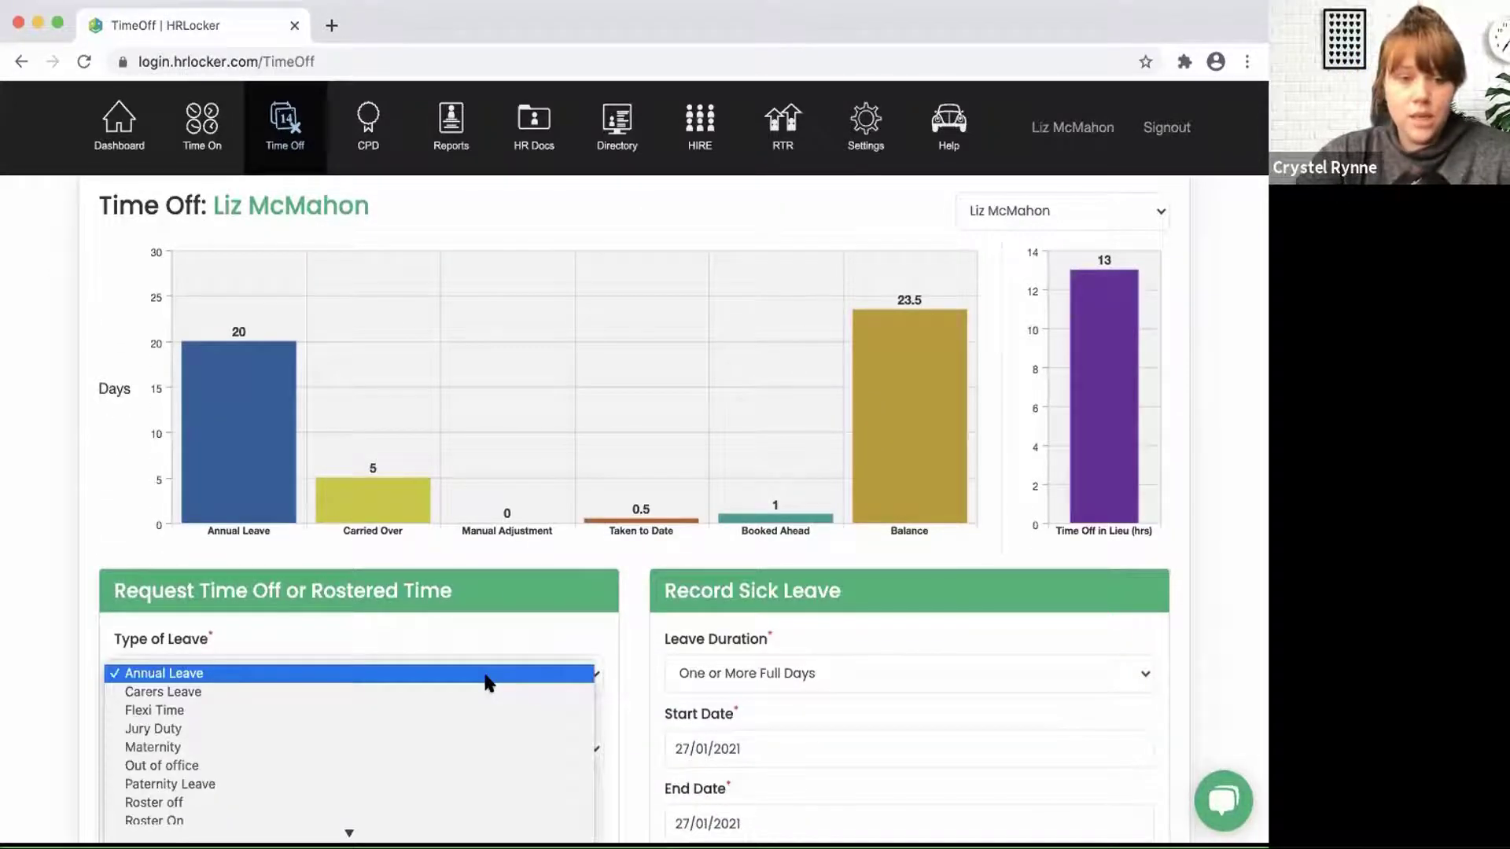
{"action": "scroll", "coordinate": [486, 682], "scroll_direction": "down", "scroll_amount": 2}
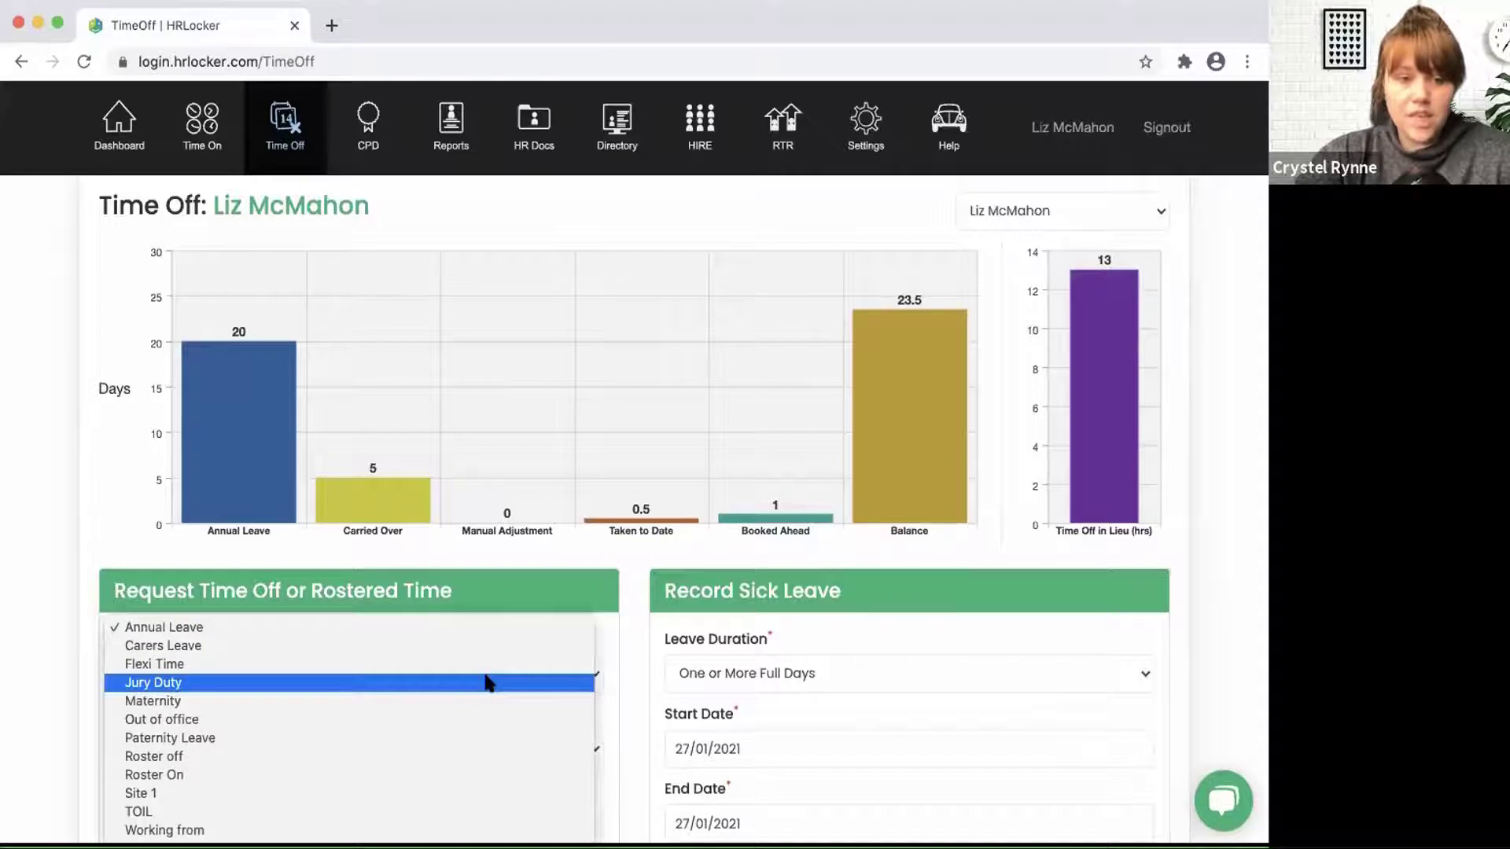
{"action": "left_click", "coordinate": [283, 811]}
{"action": "scroll", "coordinate": [635, 557], "scroll_direction": "down", "scroll_amount": 3}
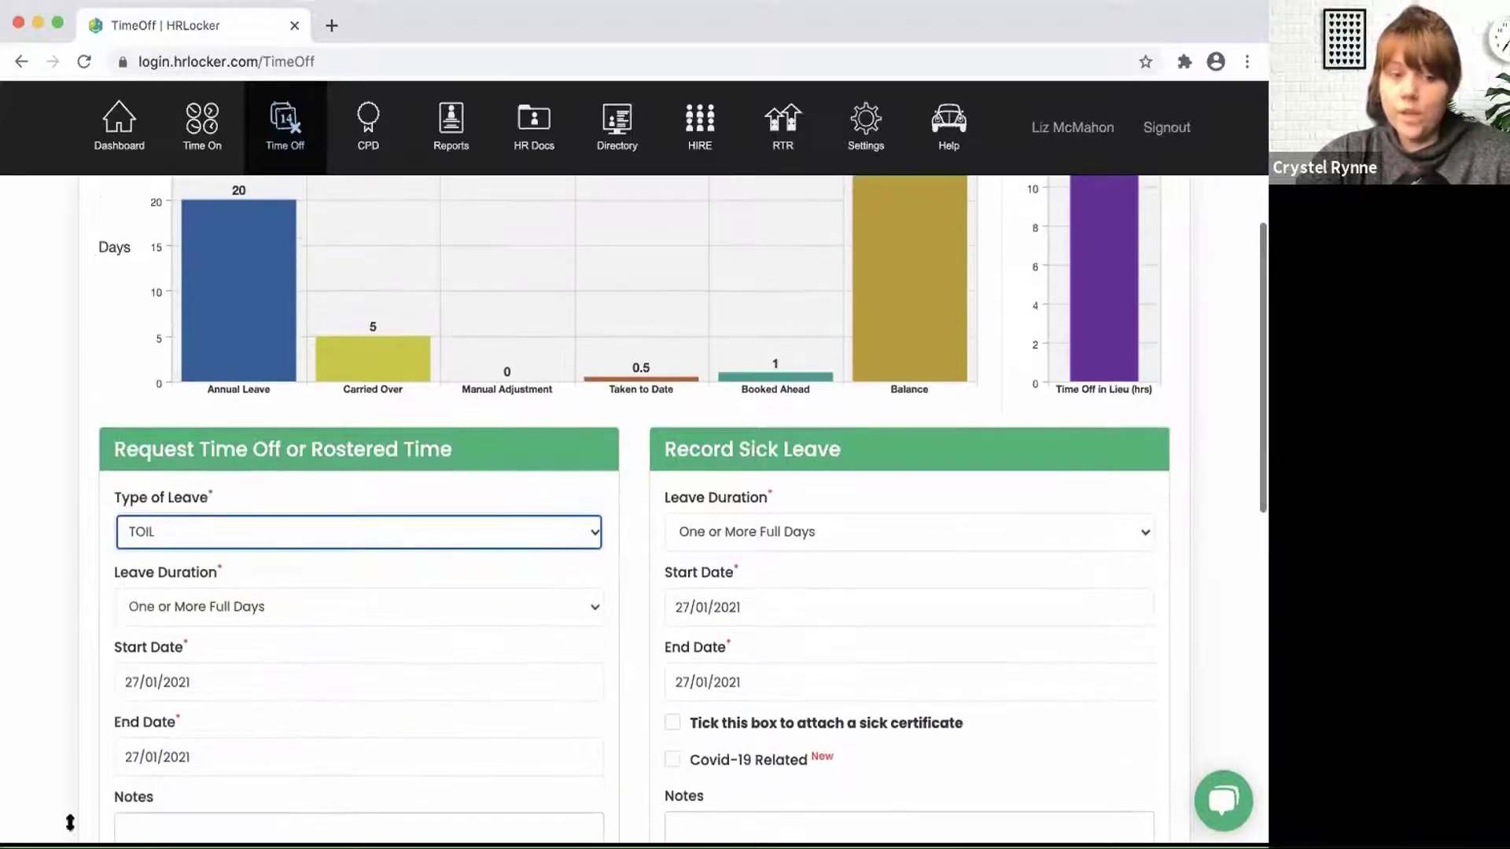
Step: Try to submit the TOIL request for full days from 01/02/2021 to 07/02/2021
{"action": "left_click", "coordinate": [296, 680]}
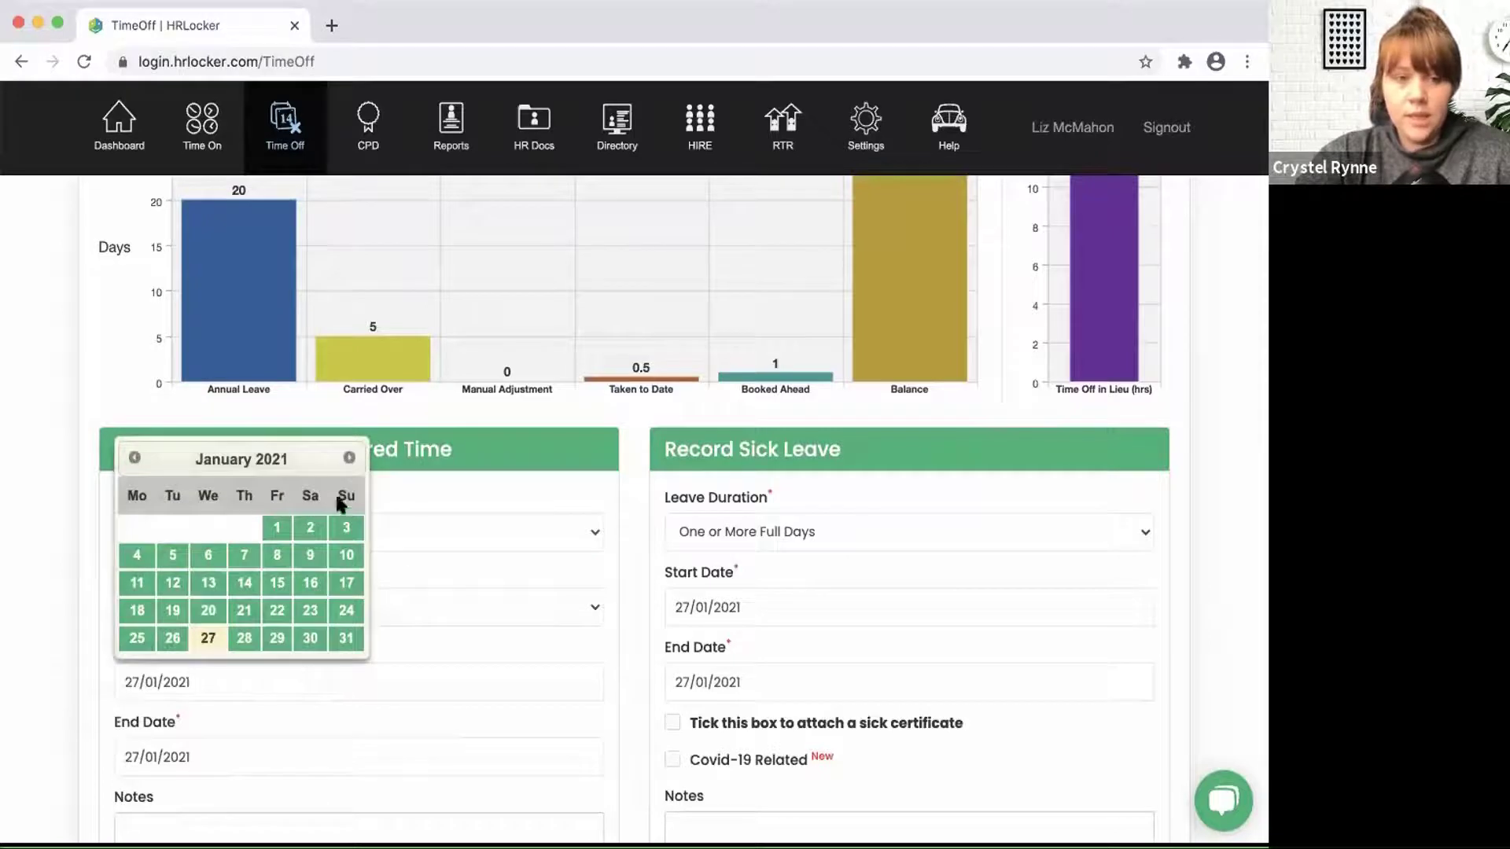
{"action": "left_click", "coordinate": [349, 456]}
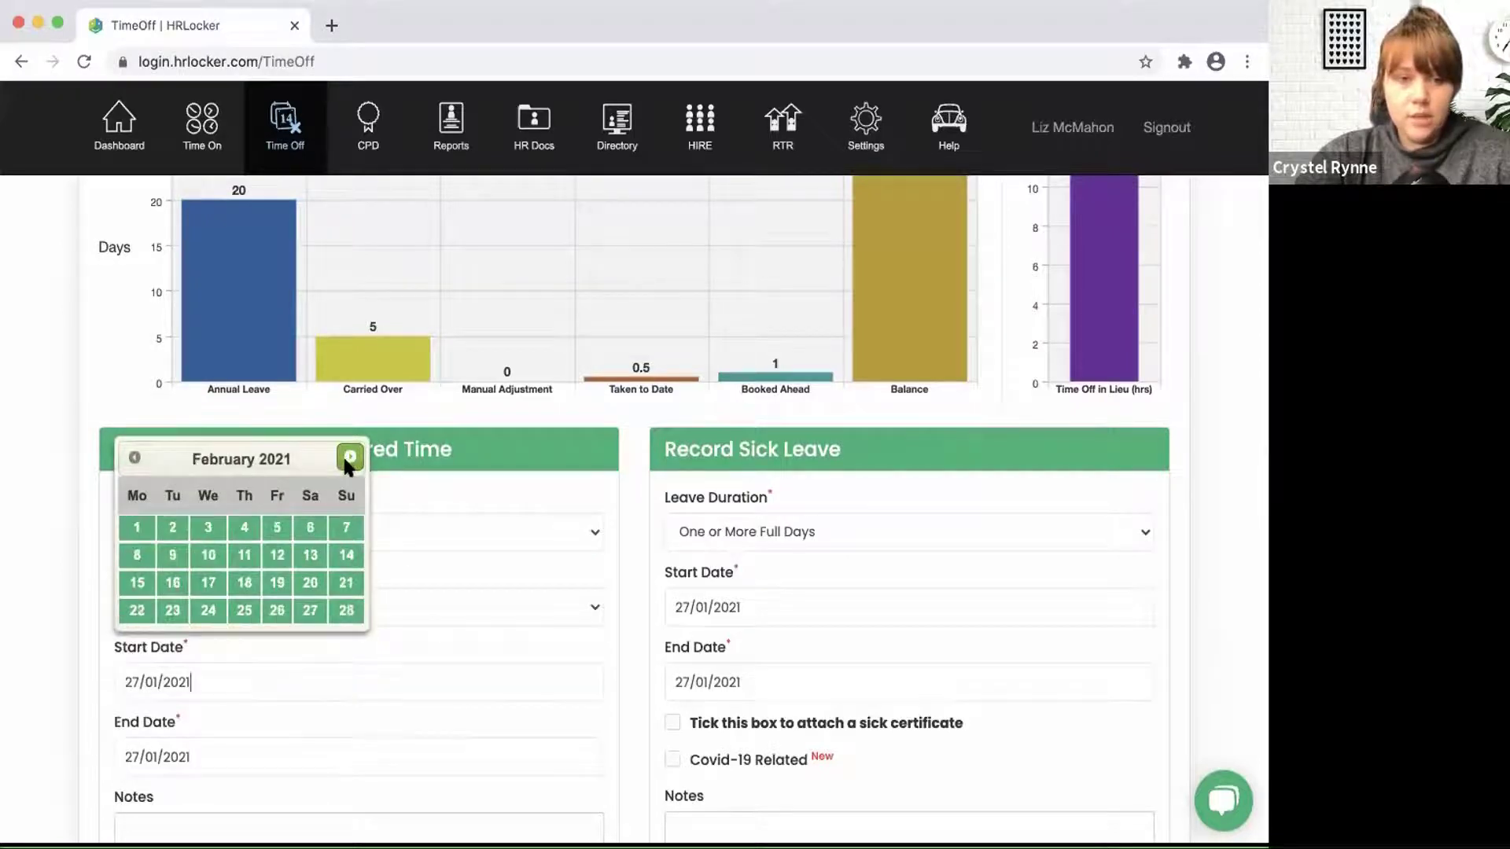
{"action": "left_click", "coordinate": [132, 530]}
{"action": "left_click", "coordinate": [206, 751]}
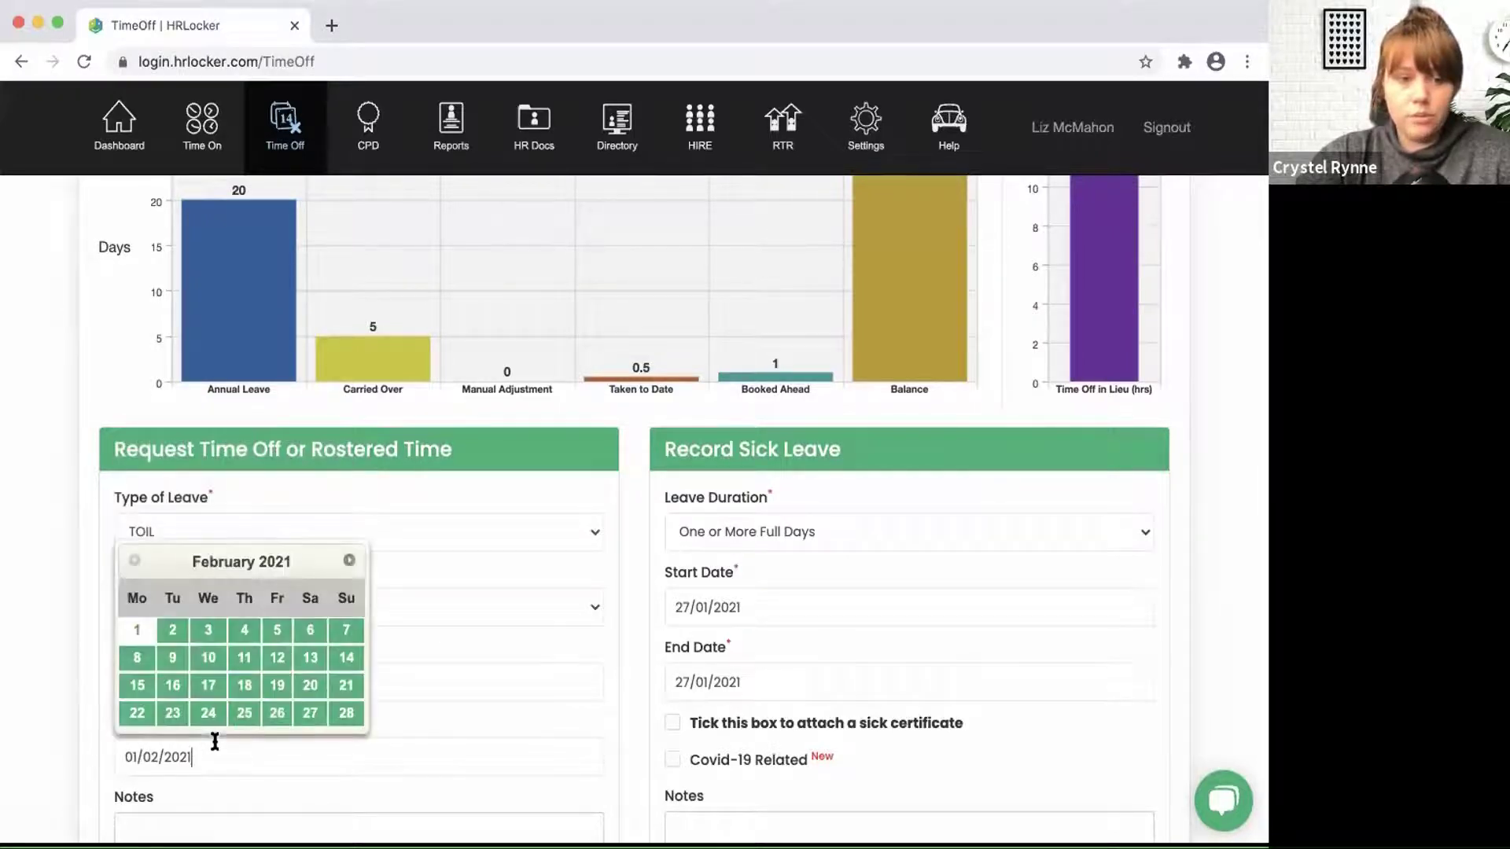
{"action": "left_click", "coordinate": [347, 630]}
{"action": "scroll", "coordinate": [128, 724], "scroll_direction": "down", "scroll_amount": 2}
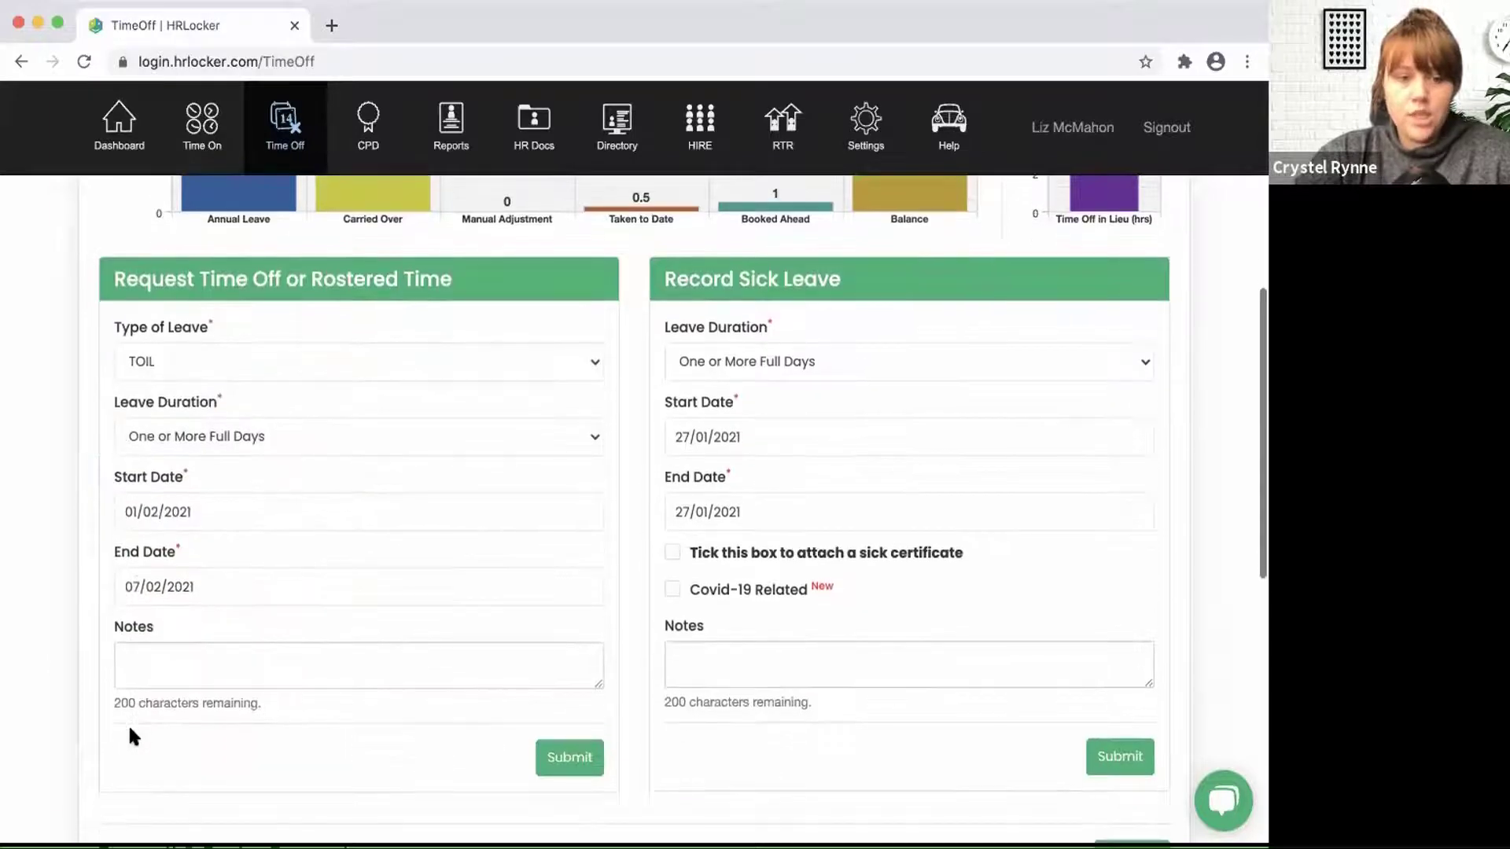
{"action": "left_click", "coordinate": [541, 759]}
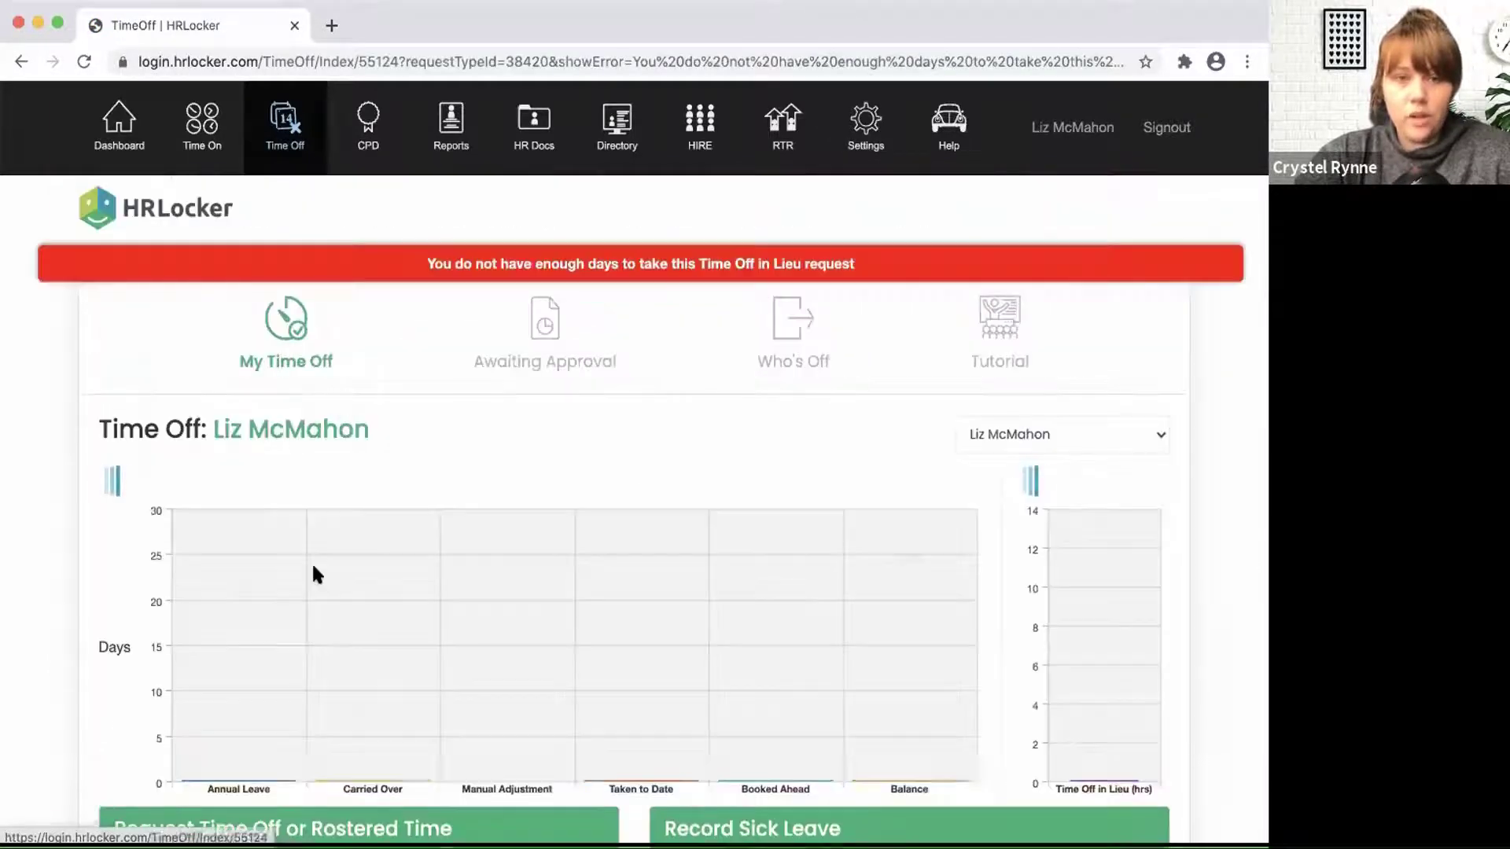
Step: Check the Time Off in Lieu balance and the Head Office Who's Off calendar for January 2021
{"action": "scroll", "coordinate": [701, 209], "scroll_direction": "down", "scroll_amount": 1}
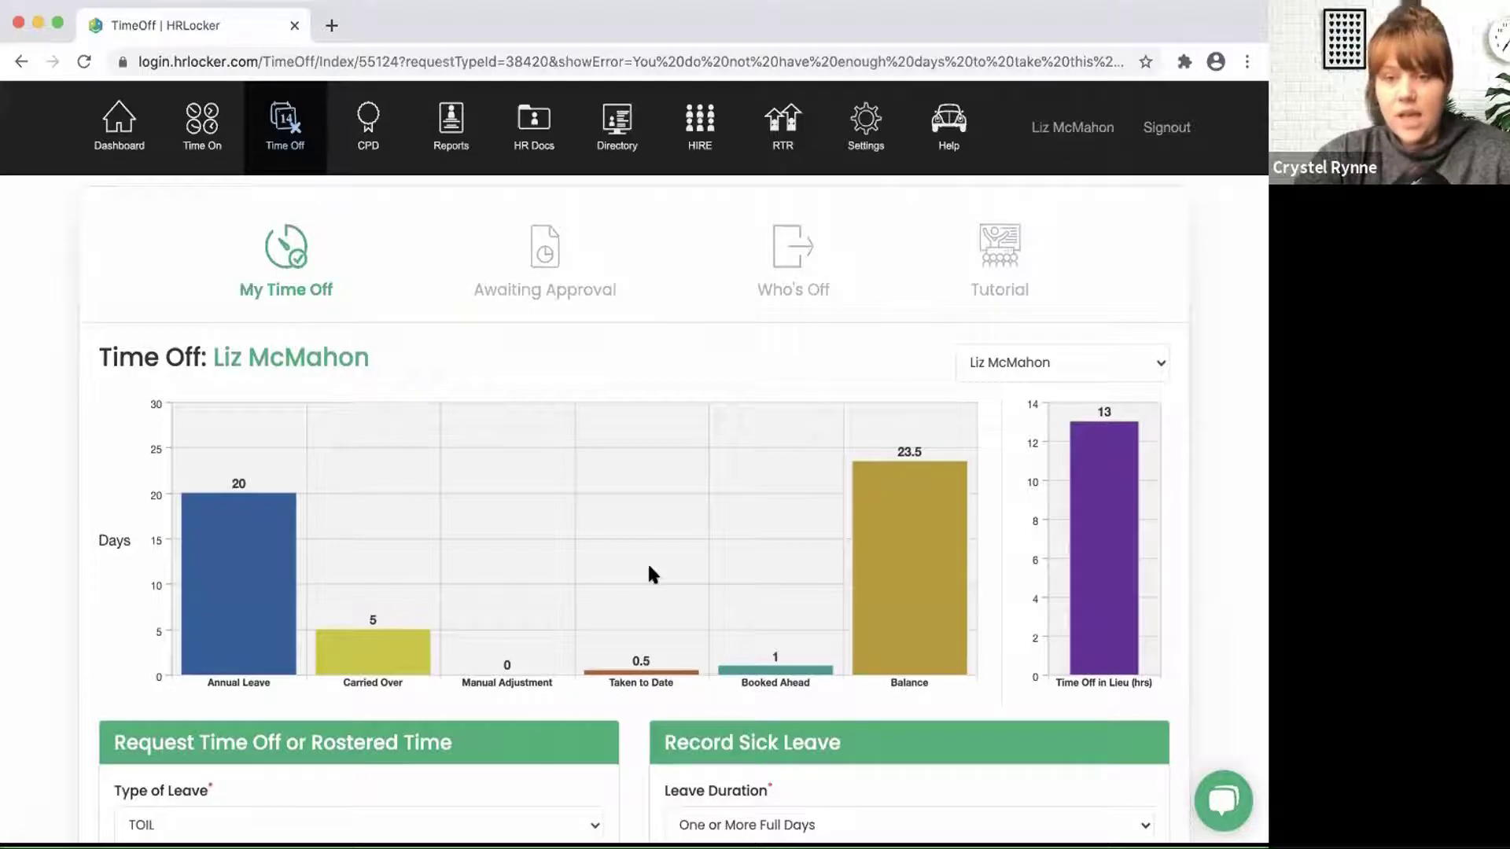
{"action": "scroll", "coordinate": [370, 550], "scroll_direction": "down", "scroll_amount": 2}
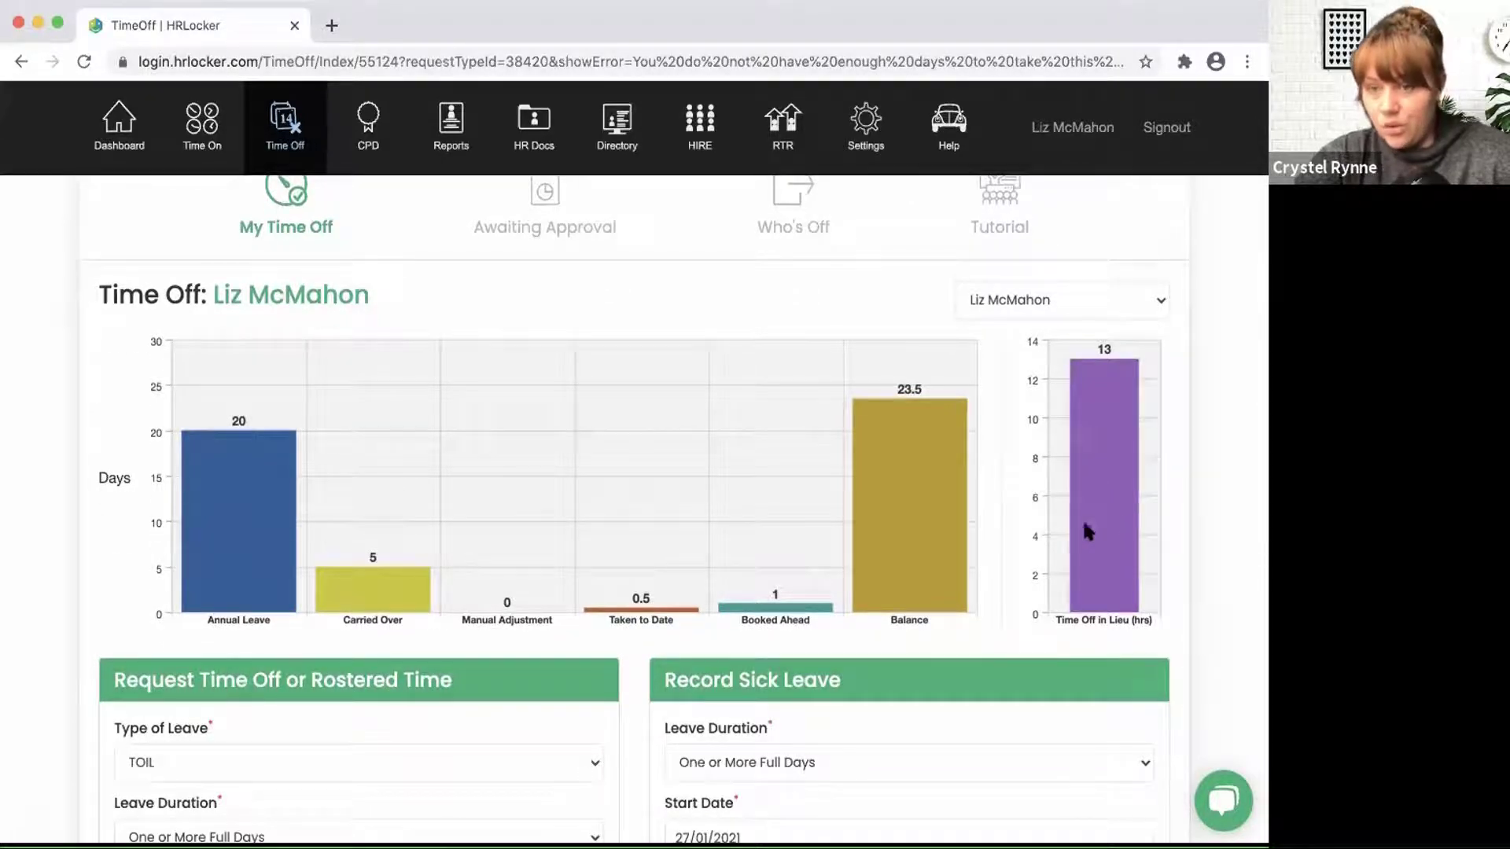
{"action": "left_click", "coordinate": [796, 228]}
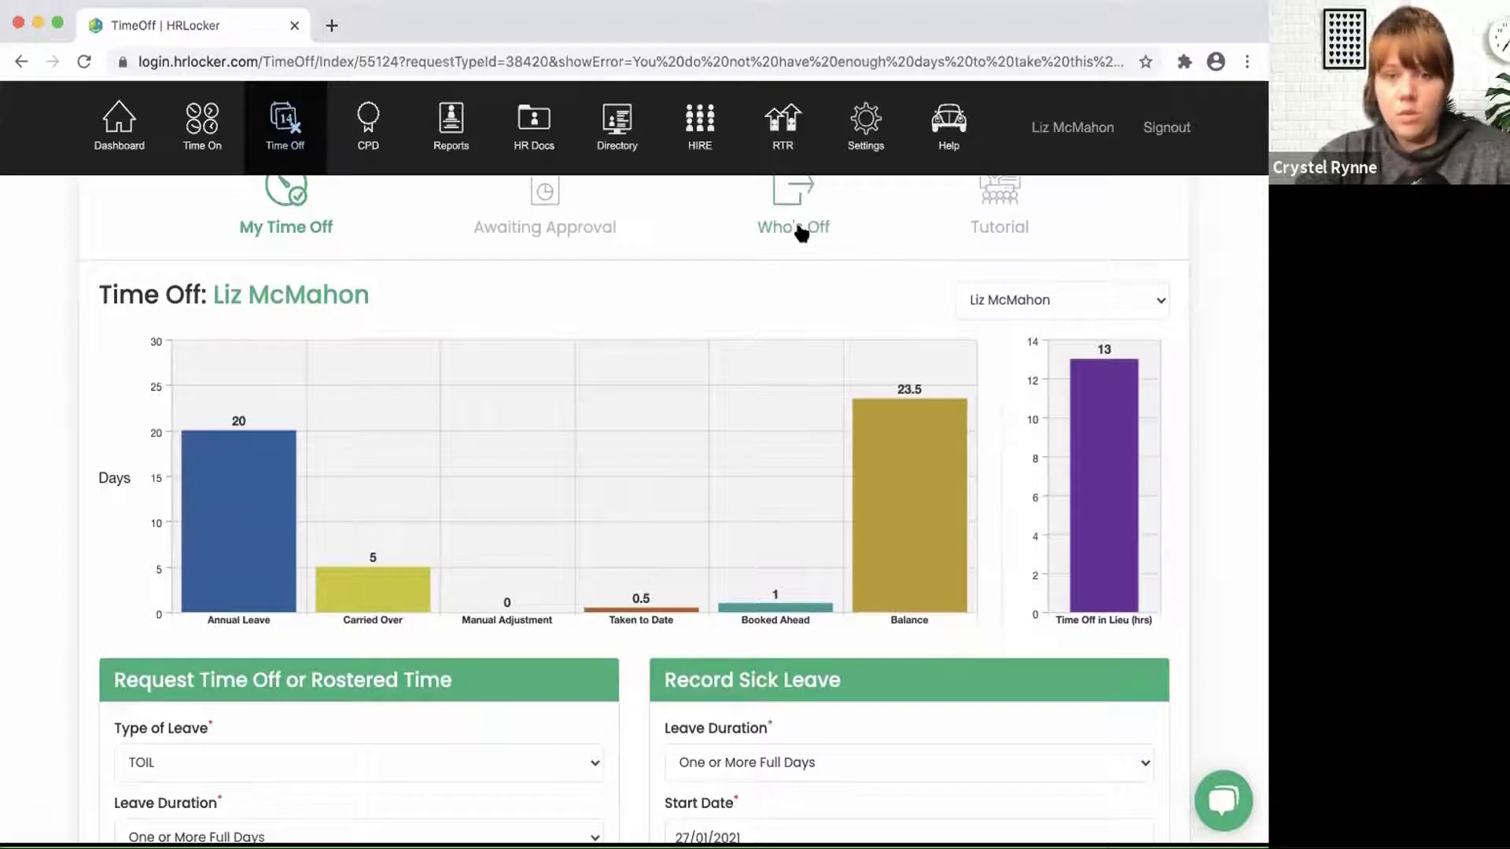
{"action": "scroll", "coordinate": [611, 431], "scroll_direction": "down", "scroll_amount": 3}
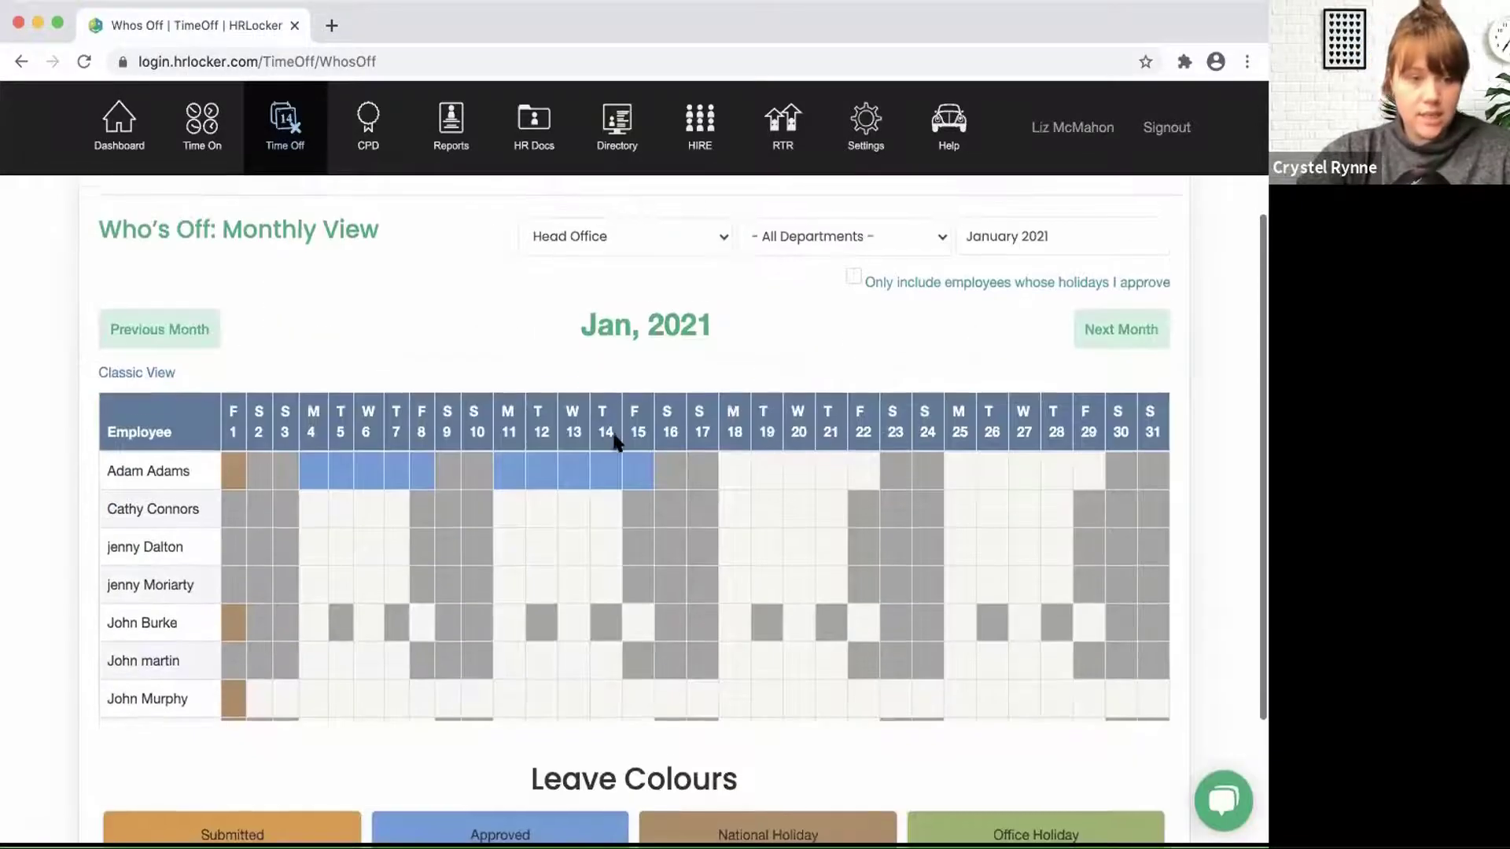
{"action": "scroll", "coordinate": [493, 659], "scroll_direction": "down", "scroll_amount": 2}
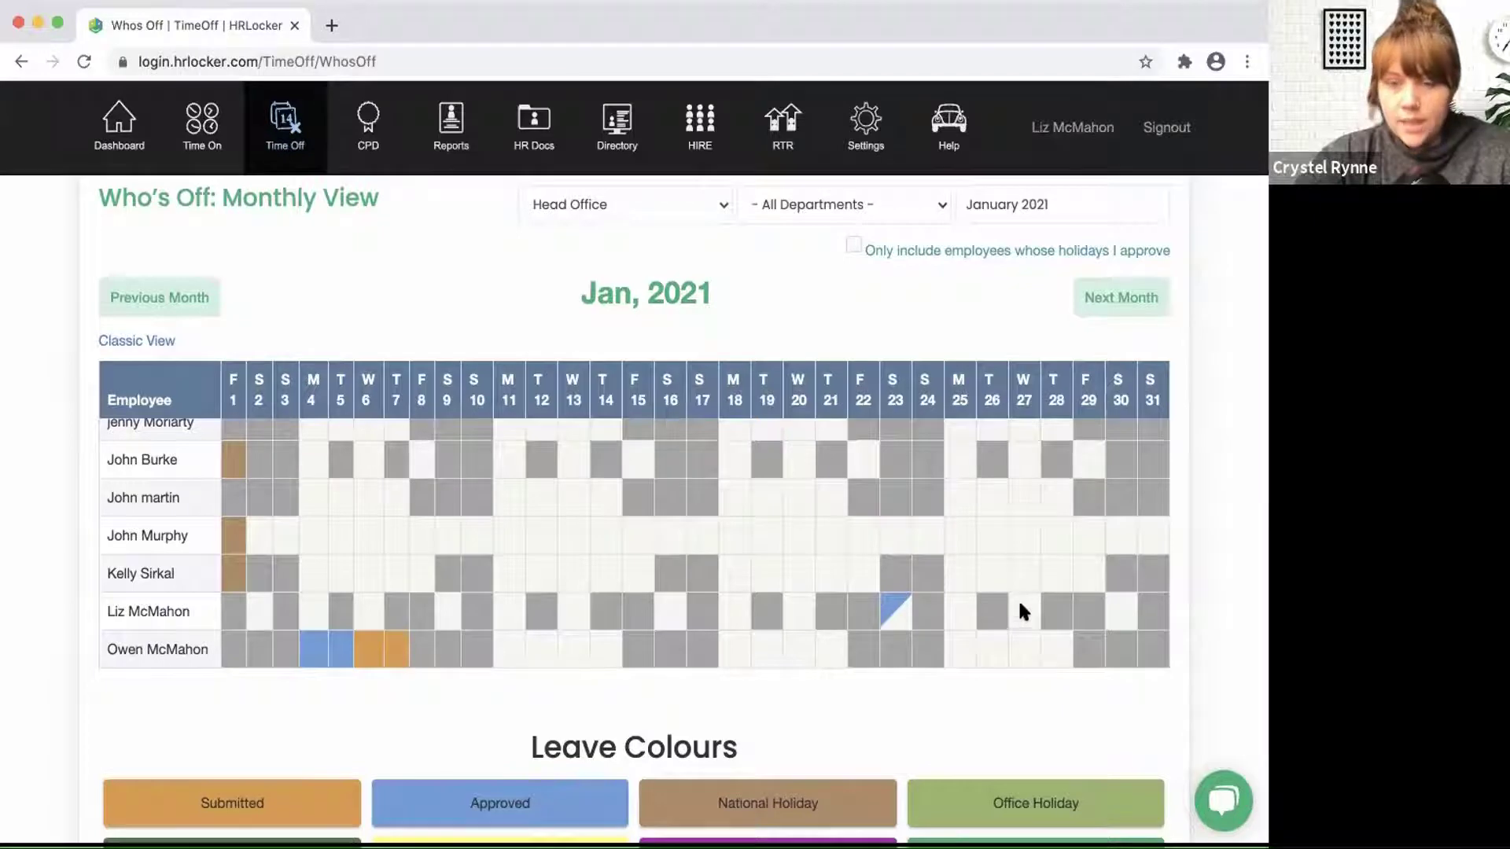
{"action": "scroll", "coordinate": [1020, 600], "scroll_direction": "up", "scroll_amount": 4}
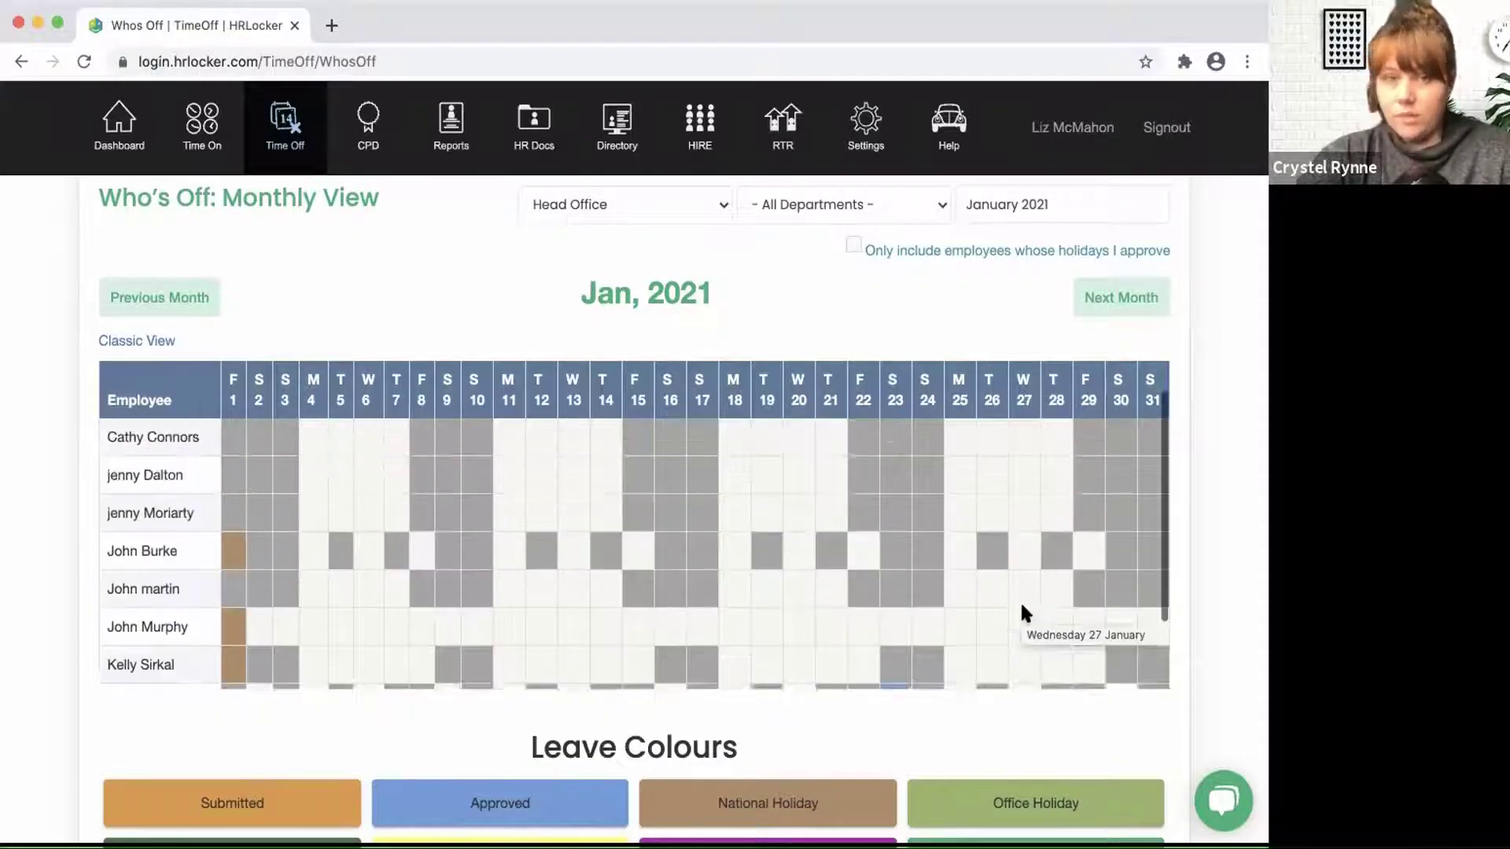
{"action": "scroll", "coordinate": [810, 463], "scroll_direction": "up", "scroll_amount": 4}
Step: Submit a TOIL request from My Time Off for one full day on 27/01/2021
{"action": "left_click", "coordinate": [282, 277]}
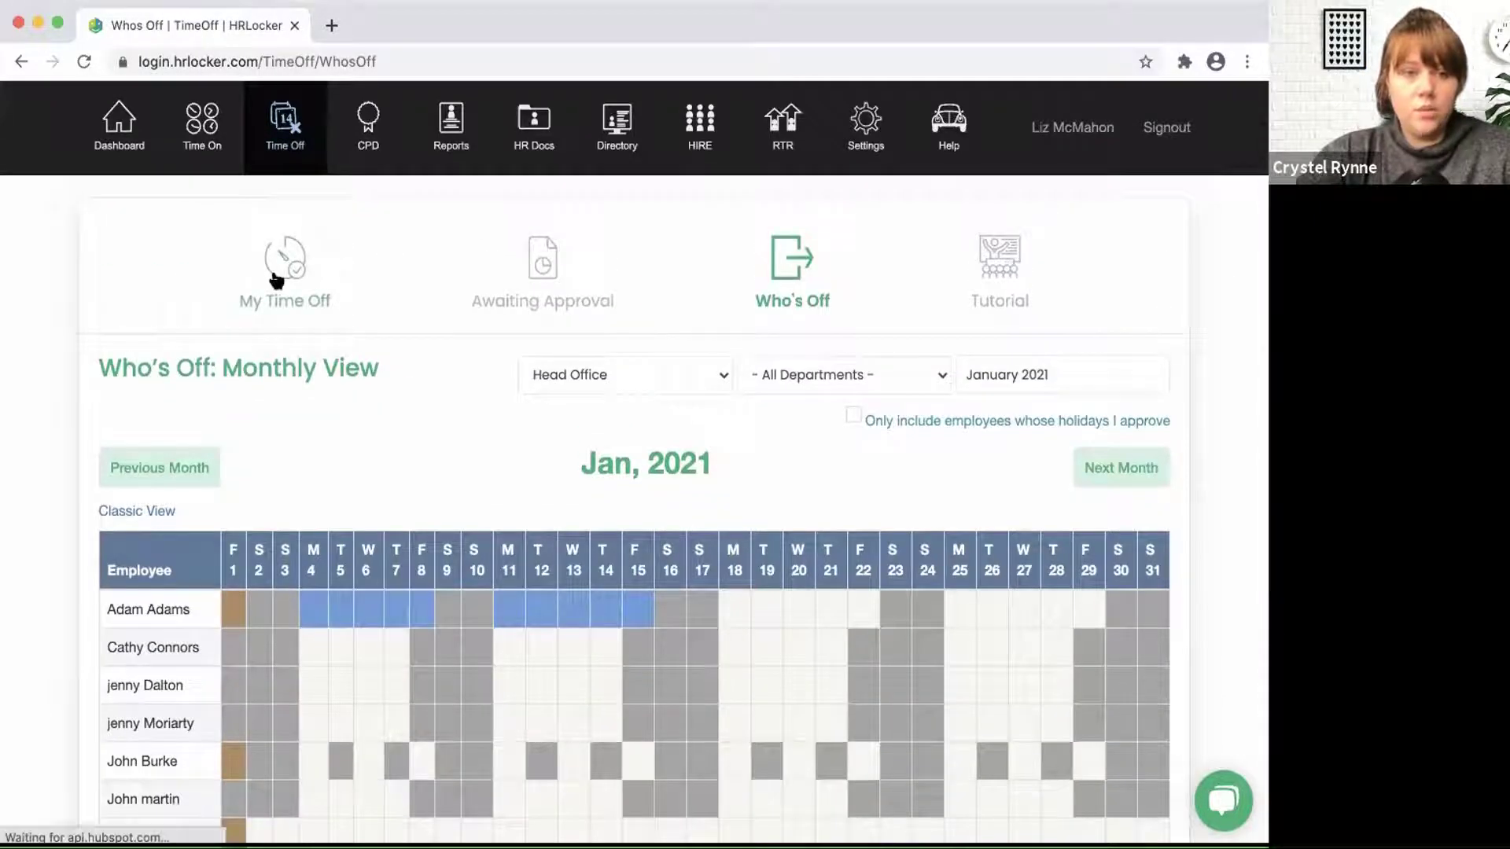
{"action": "scroll", "coordinate": [301, 326], "scroll_direction": "down", "scroll_amount": 4}
{"action": "scroll", "coordinate": [301, 325], "scroll_direction": "down", "scroll_amount": 3}
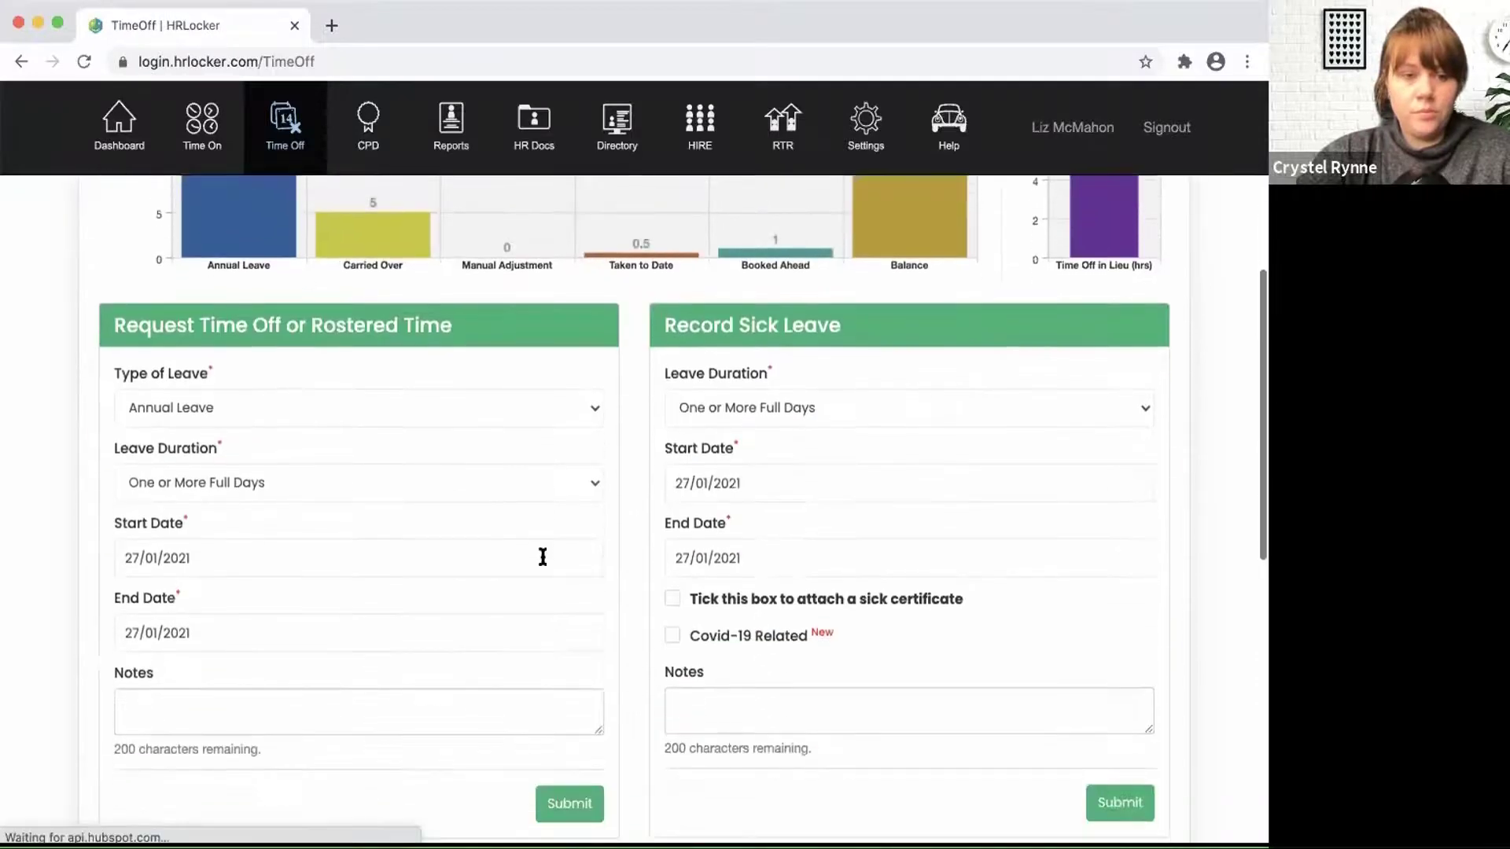
{"action": "left_click", "coordinate": [573, 412]}
{"action": "left_click", "coordinate": [478, 592]}
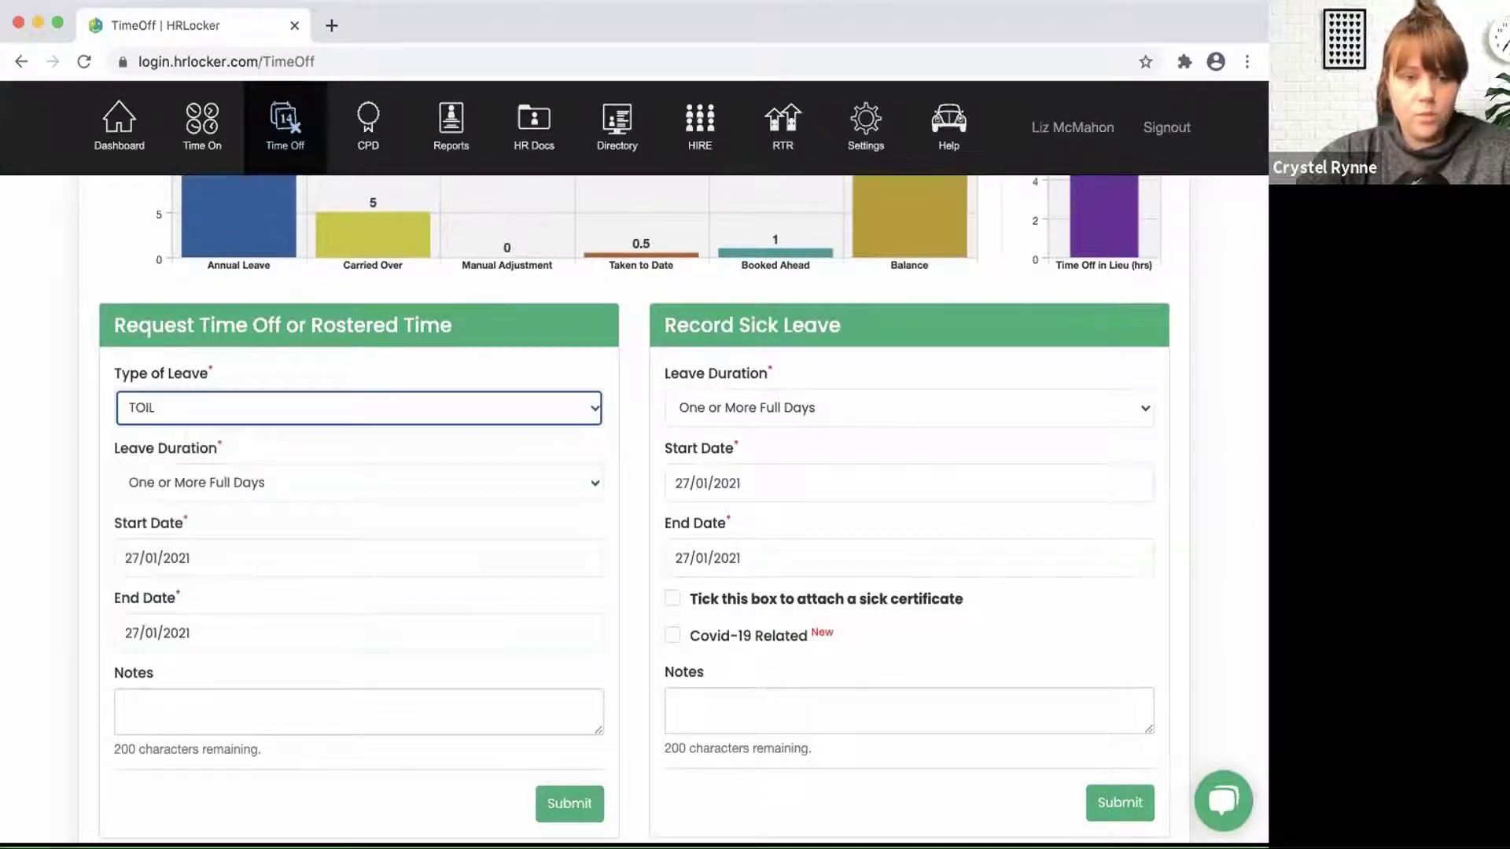
{"action": "left_click", "coordinate": [565, 804]}
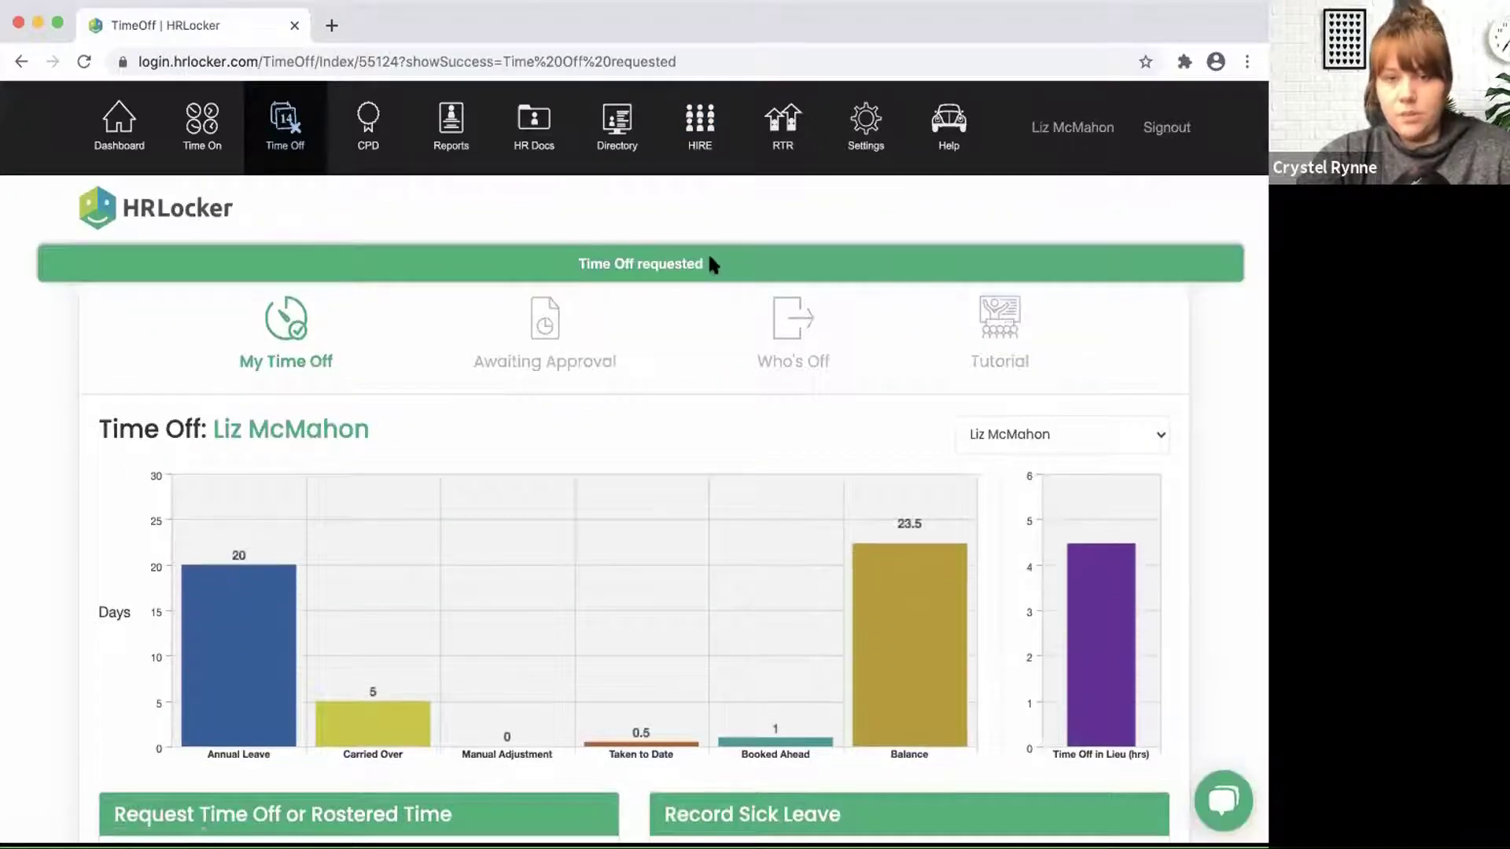
Step: Review the Time Off in Lieu chart, the current week's timesheet and the employee's latest Time Off in Lieu log
{"action": "scroll", "coordinate": [1146, 728], "scroll_direction": "down", "scroll_amount": 1}
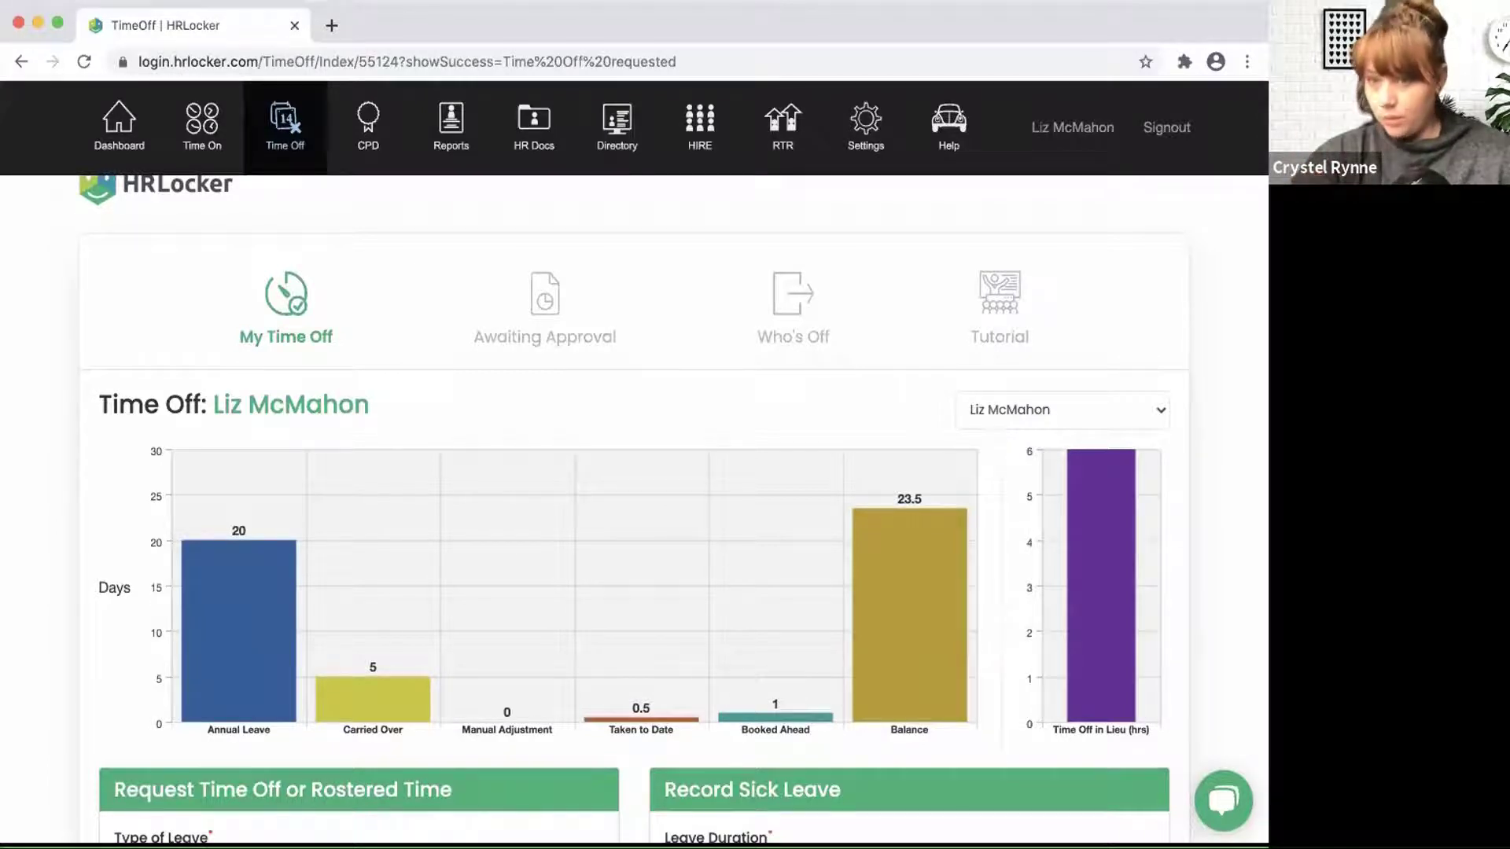
{"action": "scroll", "coordinate": [1136, 650], "scroll_direction": "down", "scroll_amount": 1}
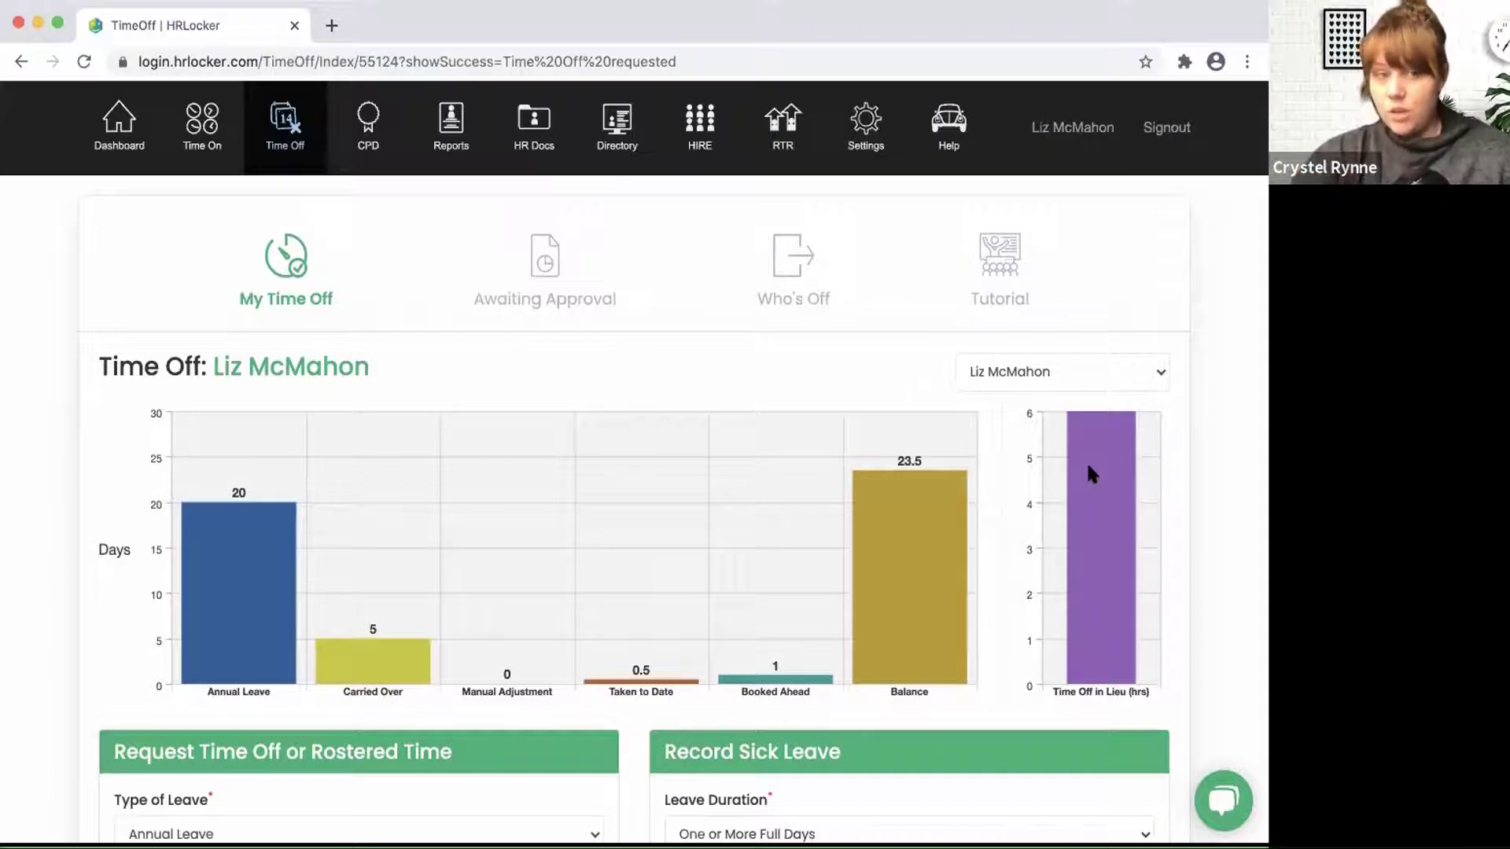
{"action": "left_click", "coordinate": [191, 128]}
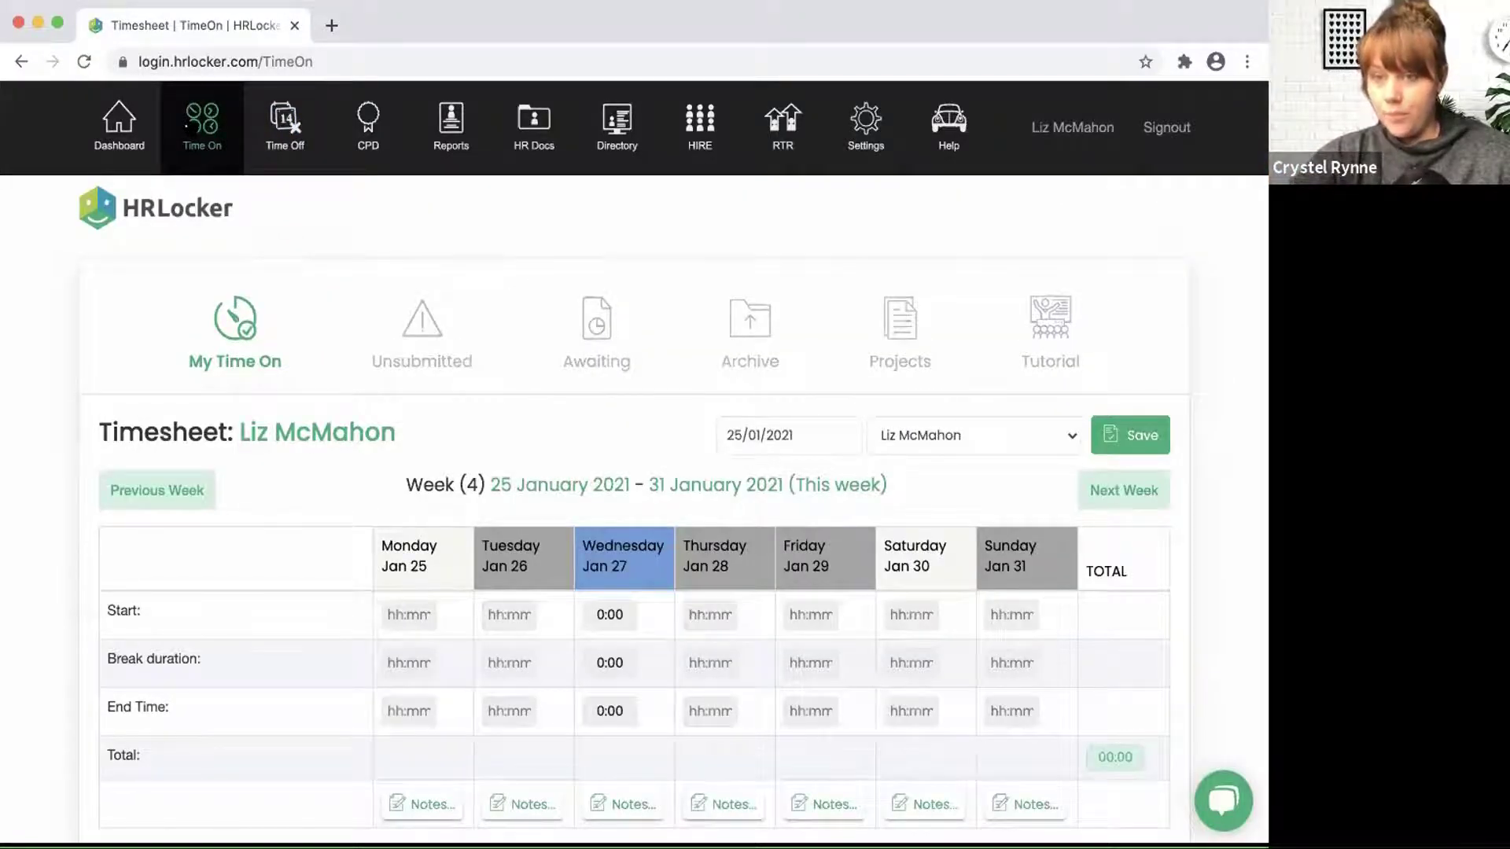
{"action": "left_click", "coordinate": [294, 142]}
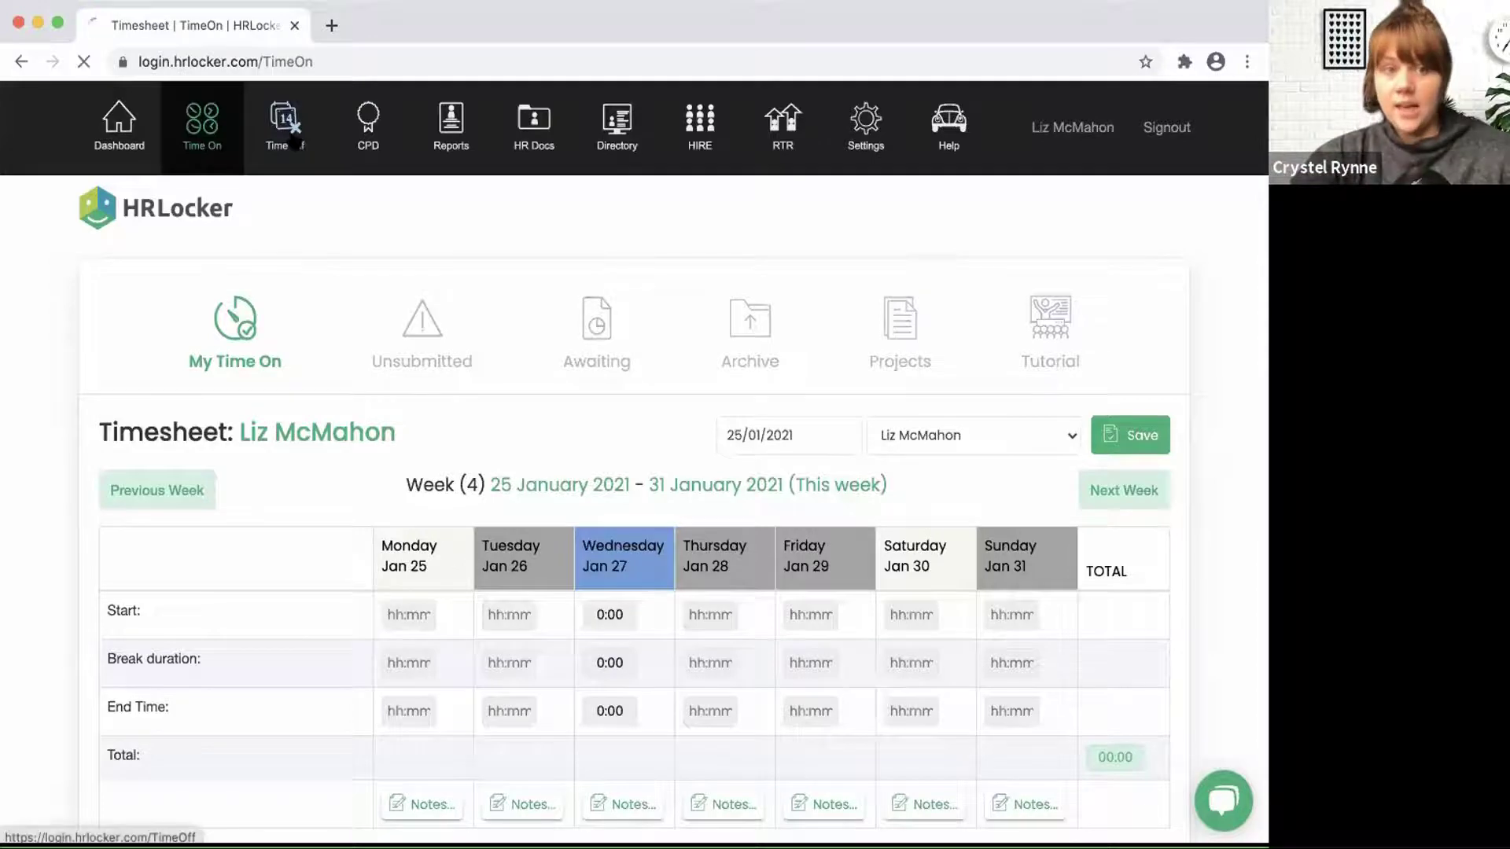
{"action": "scroll", "coordinate": [660, 560], "scroll_direction": "down", "scroll_amount": 10}
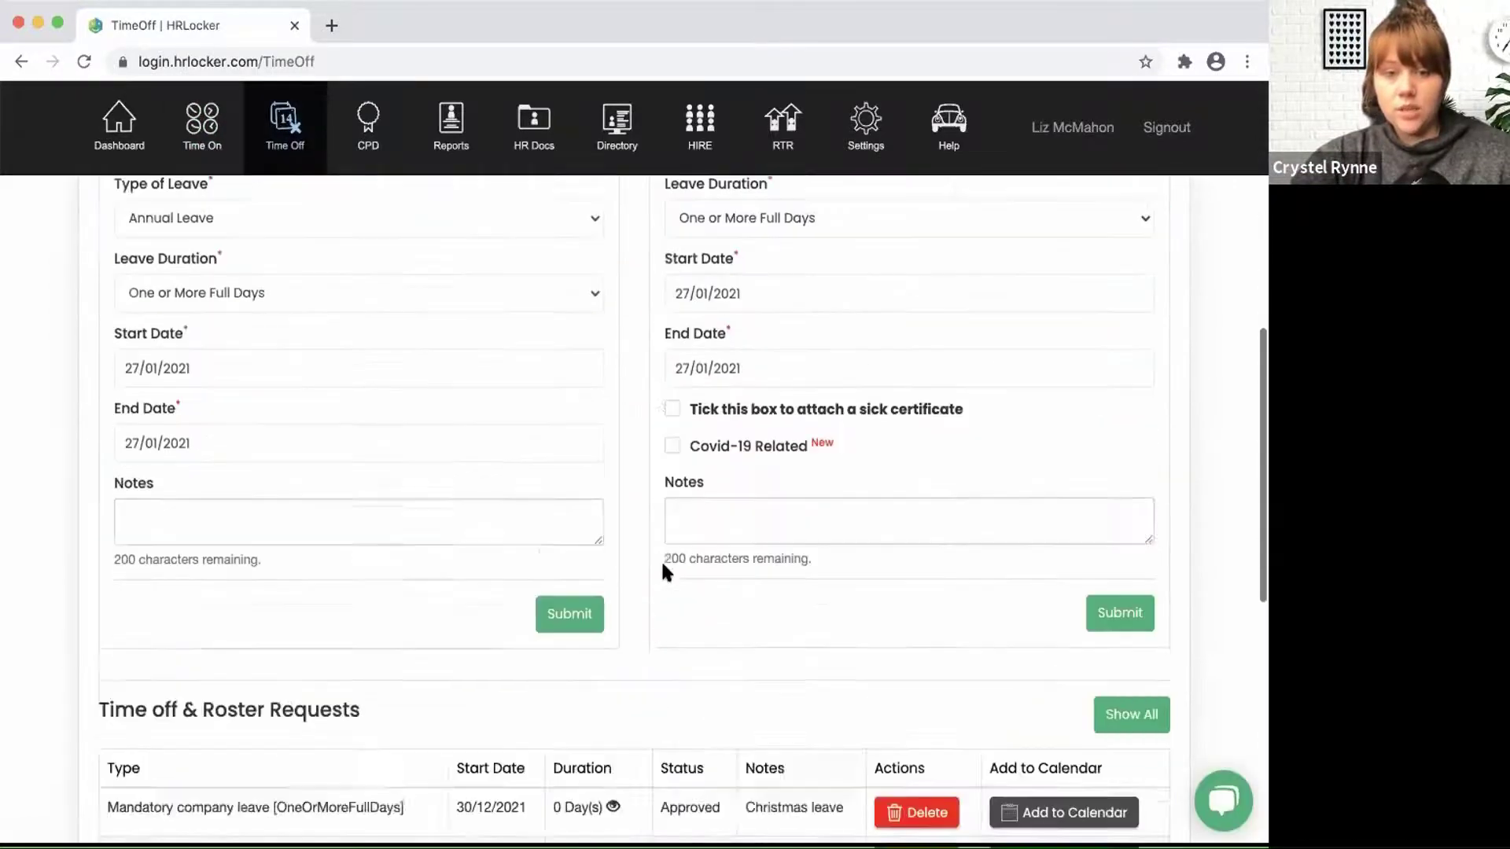
{"action": "scroll", "coordinate": [662, 565], "scroll_direction": "down", "scroll_amount": 8}
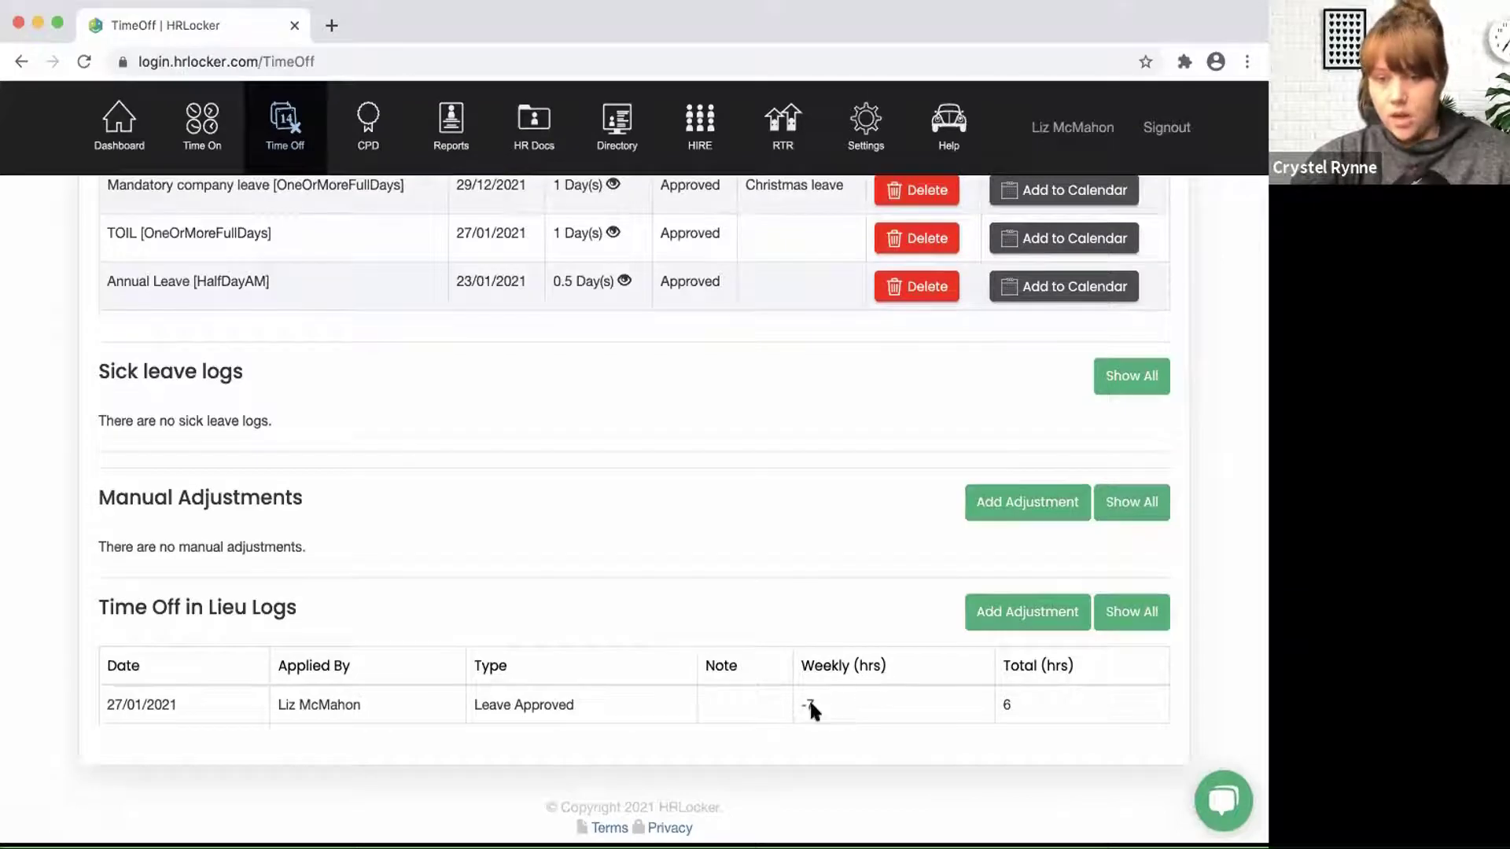
Step: Show all Time Off in Lieu logs and review the employee's full TOIL and leave request history
{"action": "left_click", "coordinate": [1144, 615]}
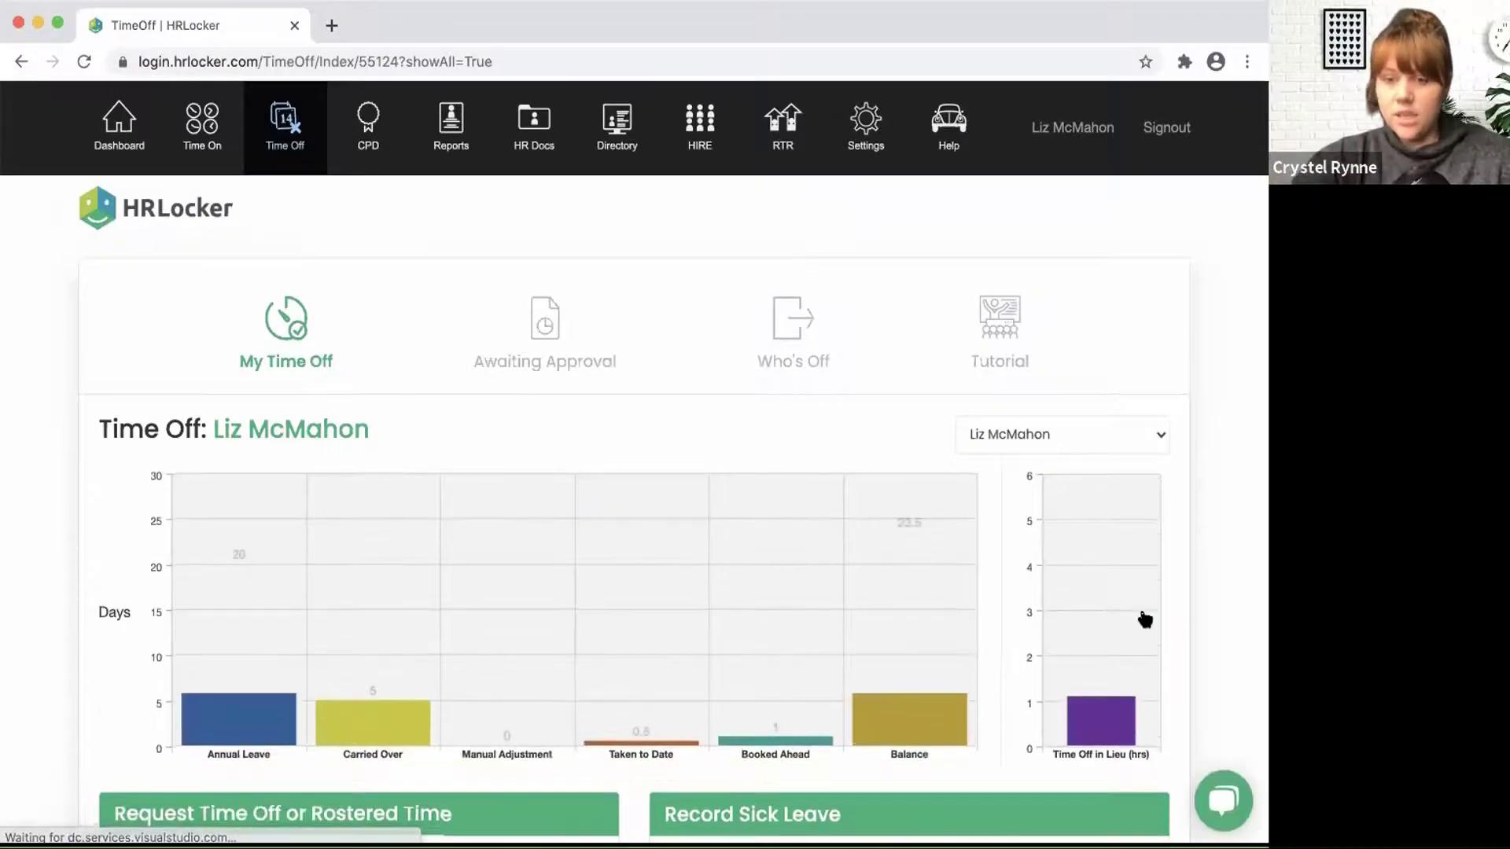
{"action": "scroll", "coordinate": [1145, 620], "scroll_direction": "down", "scroll_amount": 20}
{"action": "scroll", "coordinate": [1145, 620], "scroll_direction": "down", "scroll_amount": 15}
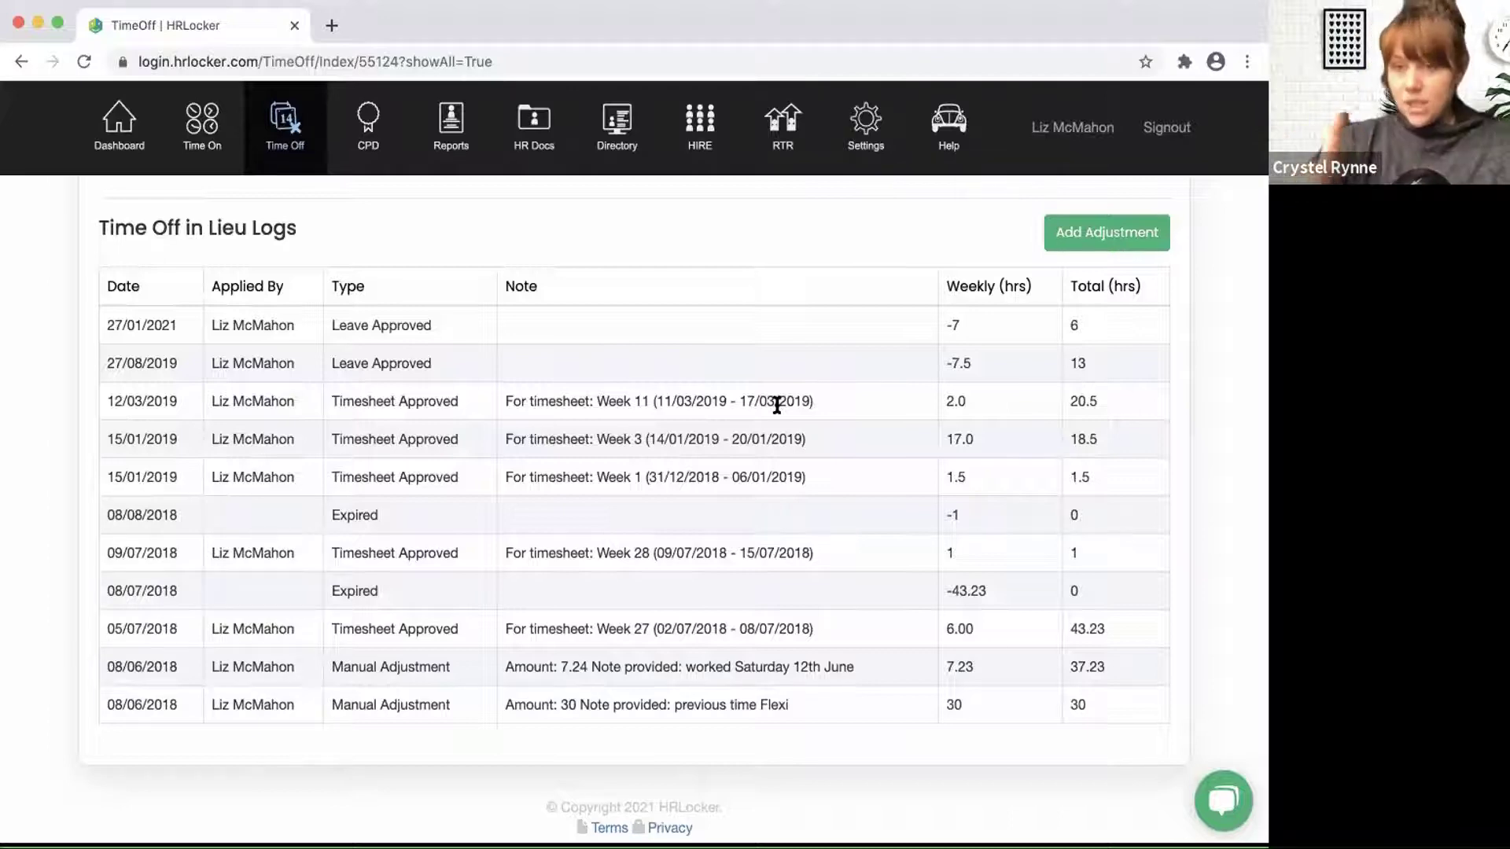
{"action": "scroll", "coordinate": [777, 405], "scroll_direction": "up", "scroll_amount": 5}
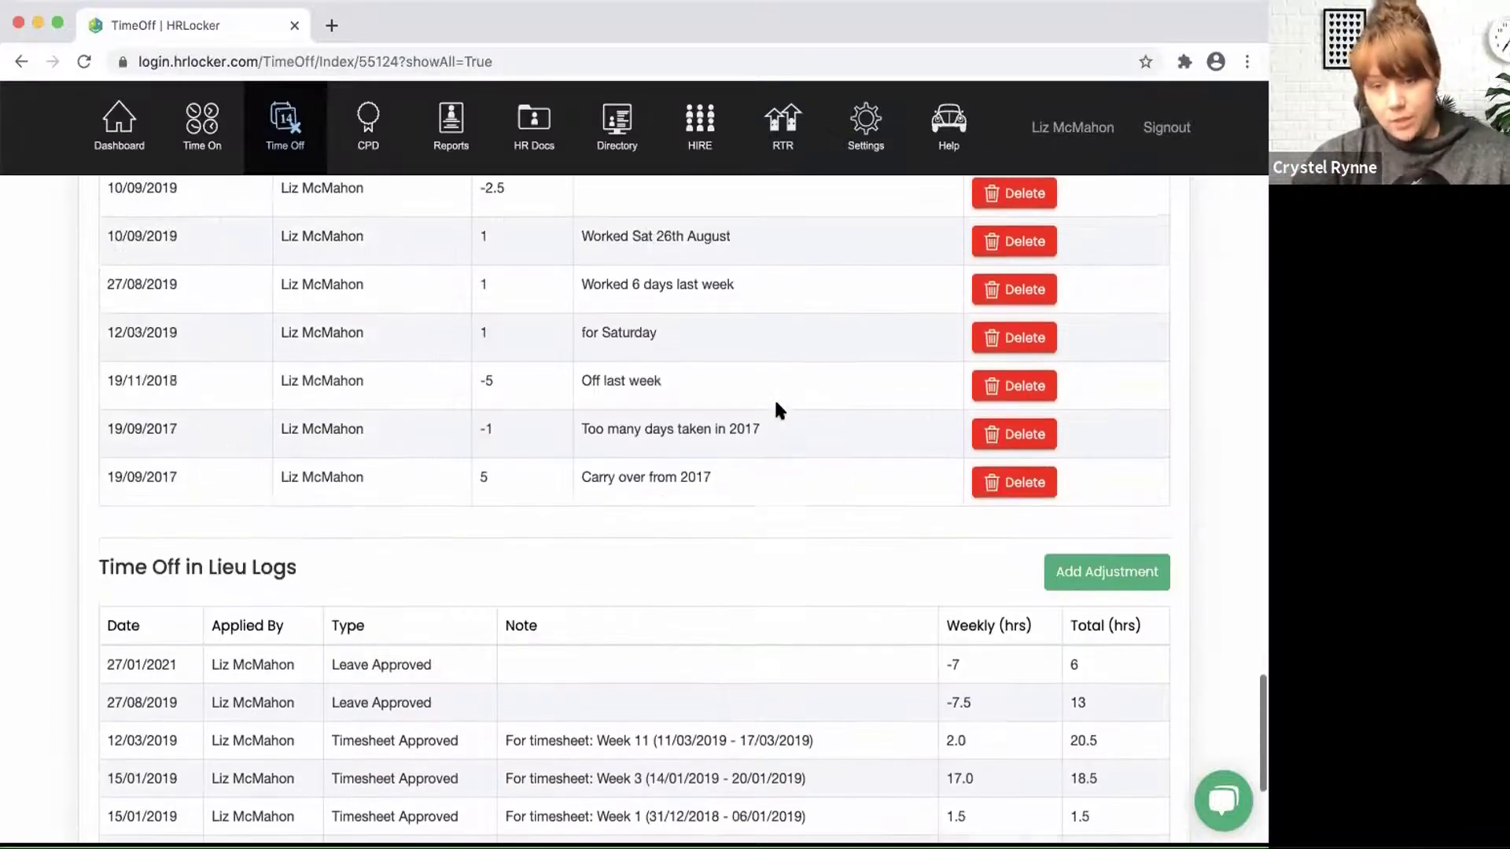
{"action": "scroll", "coordinate": [774, 401], "scroll_direction": "up", "scroll_amount": 9}
{"action": "scroll", "coordinate": [777, 408], "scroll_direction": "up", "scroll_amount": 15}
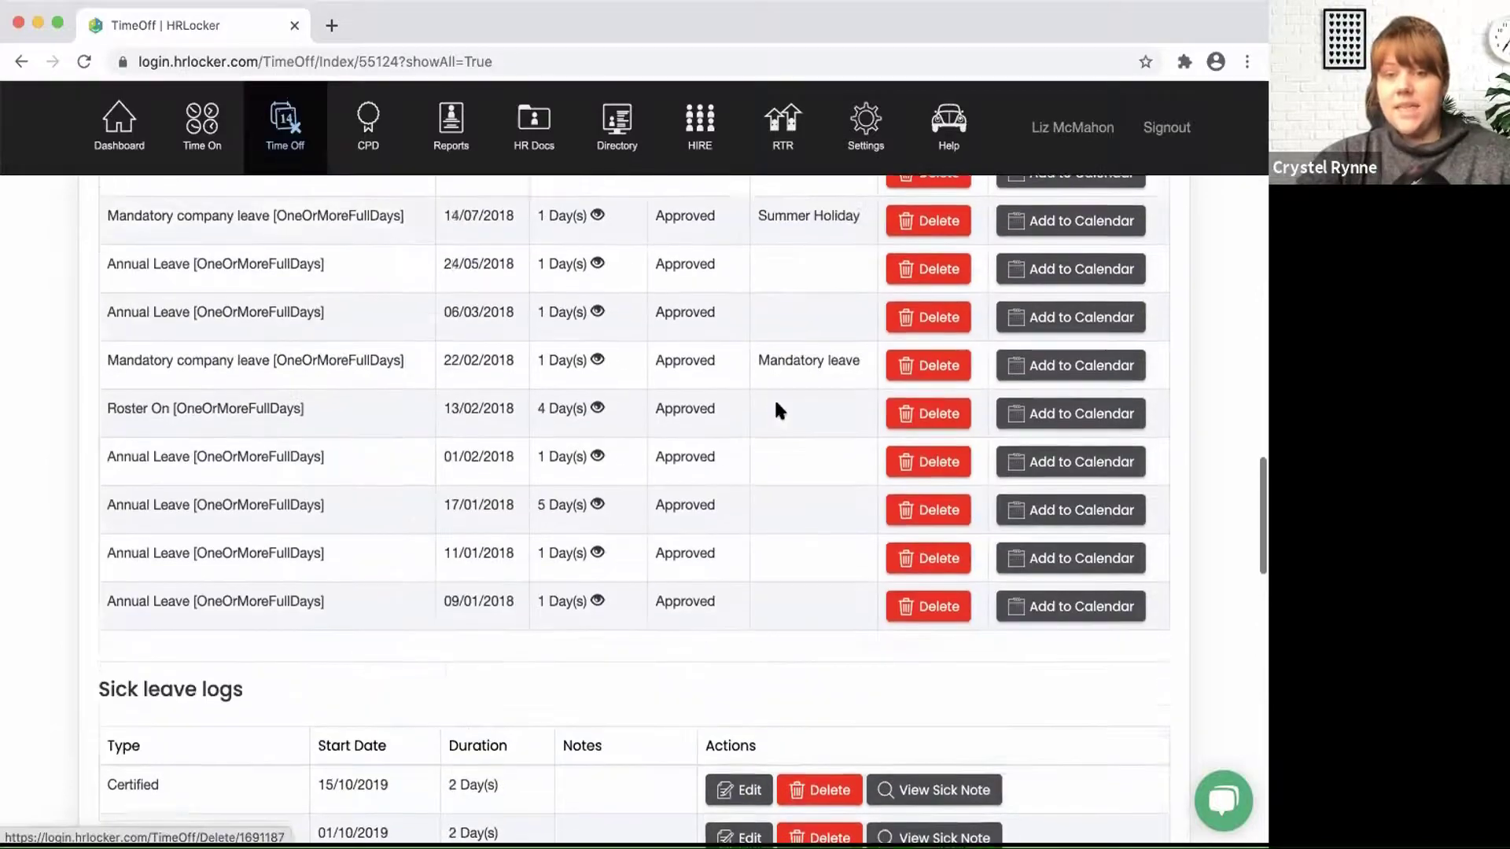
{"action": "scroll", "coordinate": [776, 408], "scroll_direction": "up", "scroll_amount": 15}
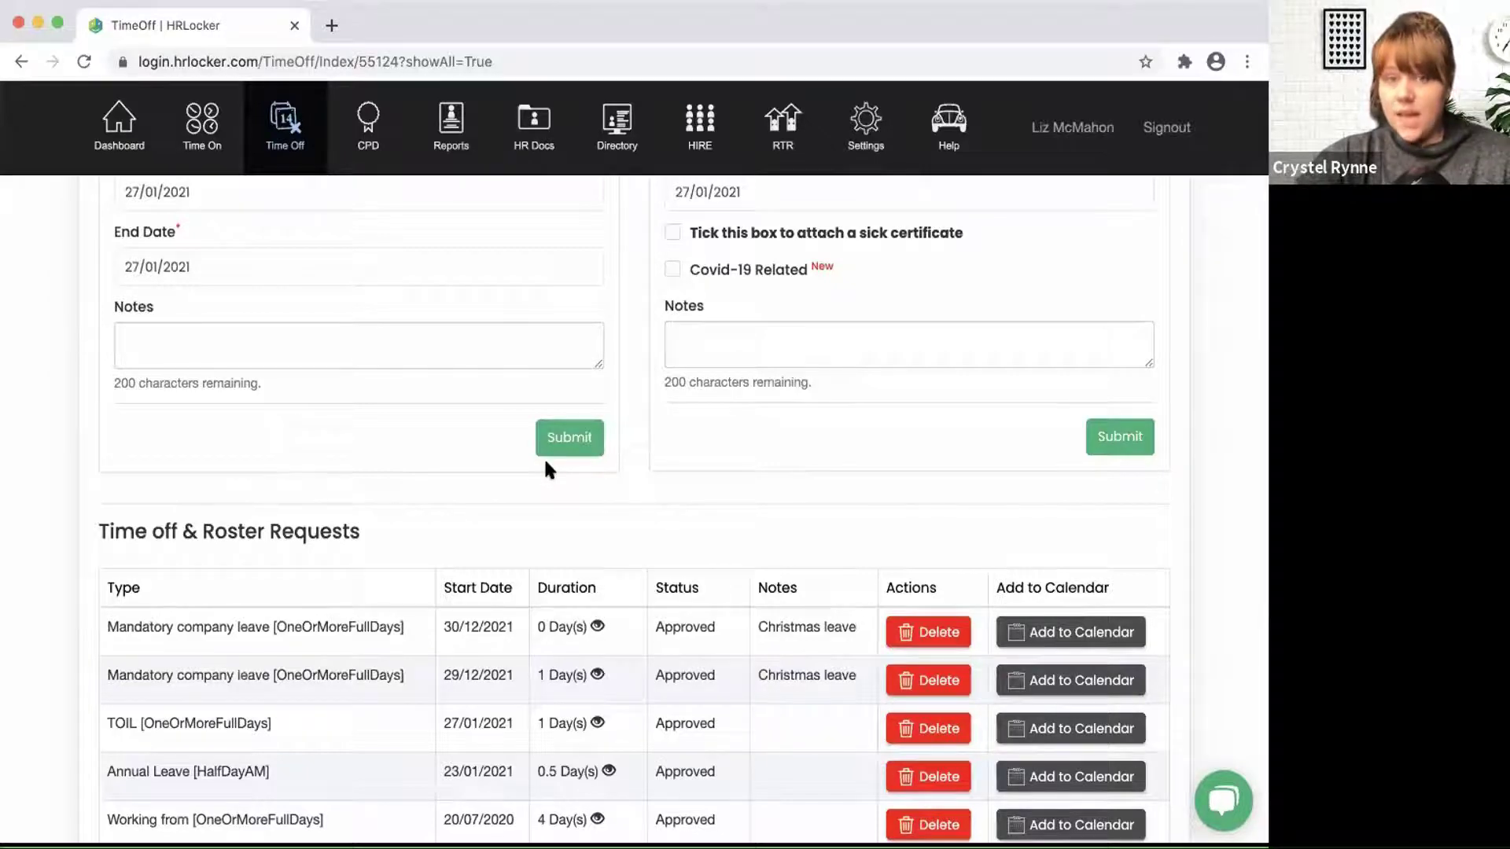
Step: Open the Time On report downloads and locate the TOIL report
{"action": "left_click", "coordinate": [451, 145]}
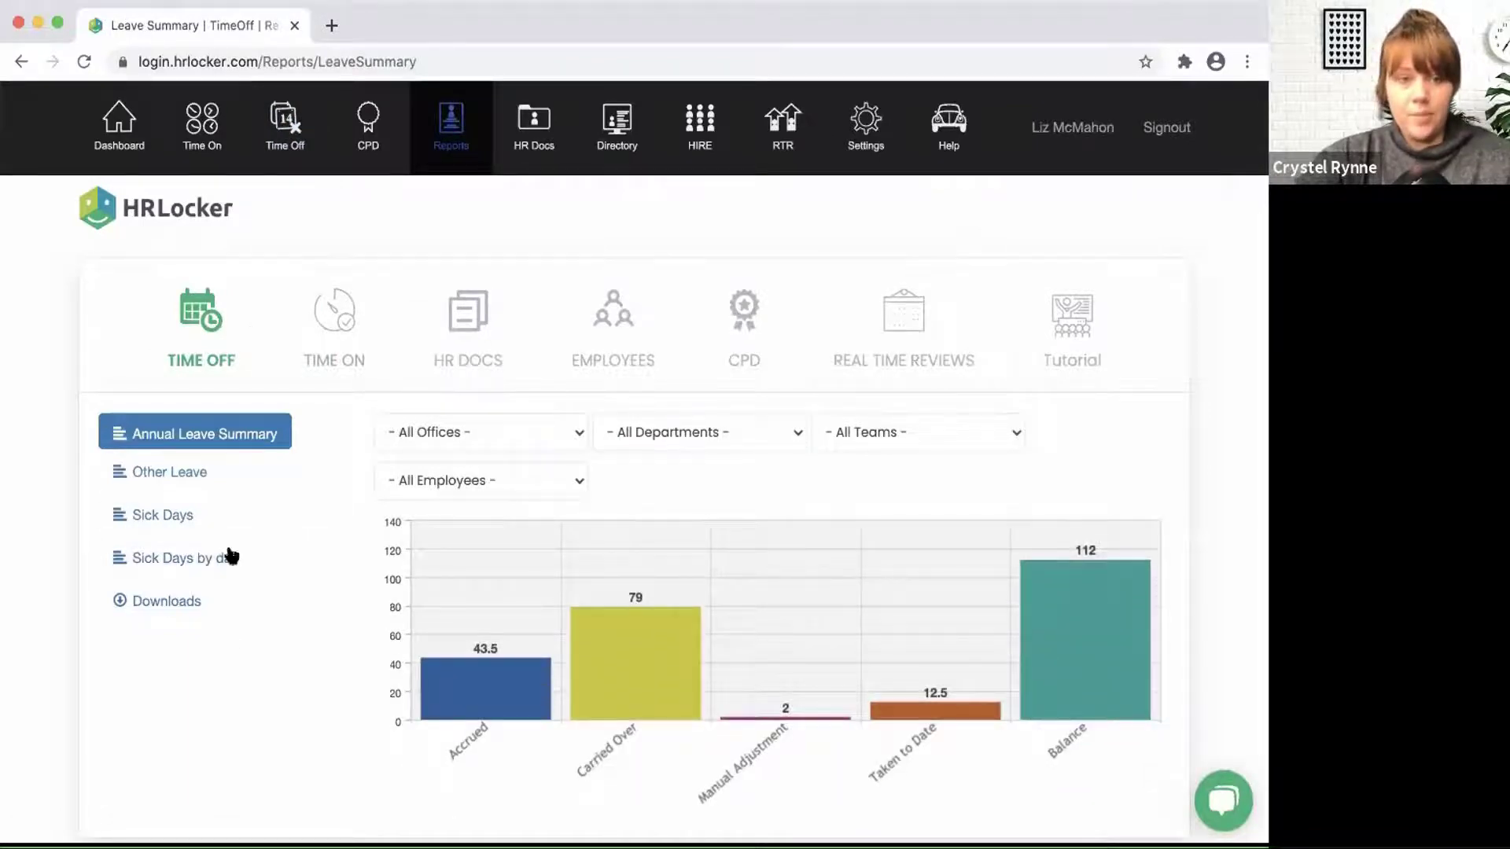
{"action": "left_click", "coordinate": [333, 331]}
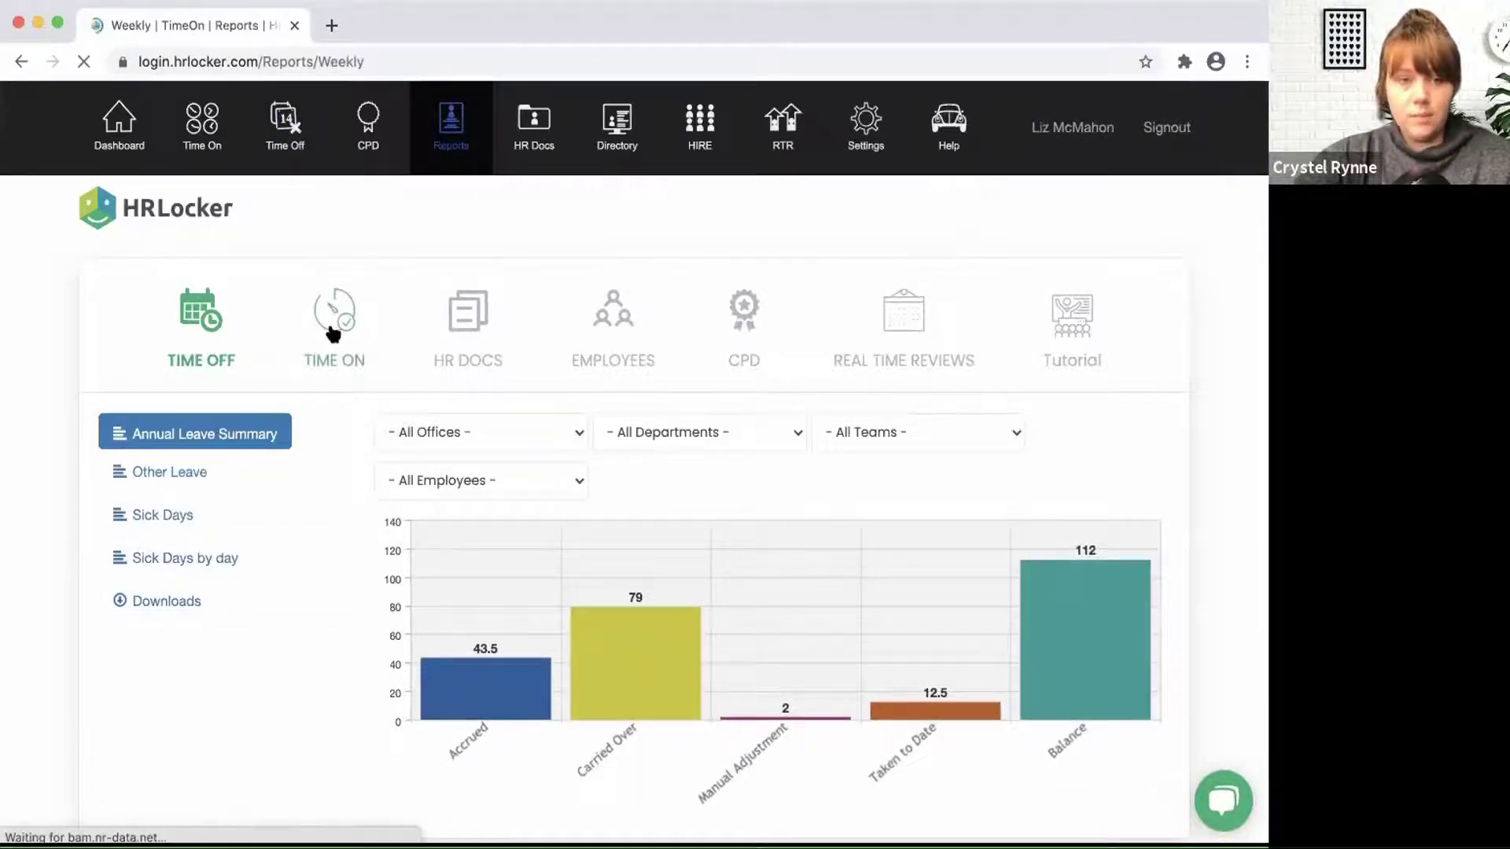
{"action": "left_click", "coordinate": [186, 551]}
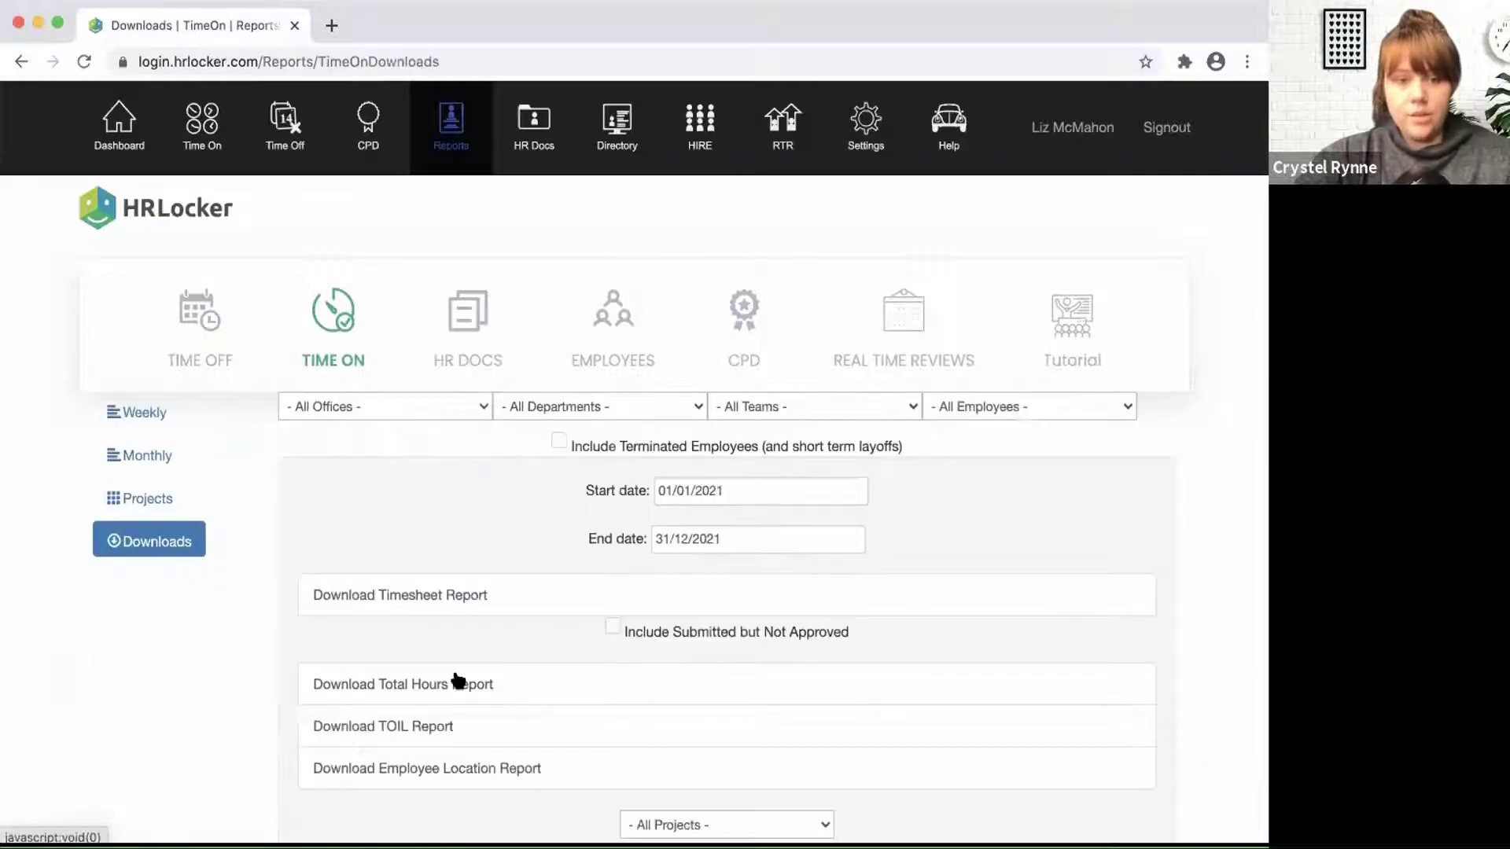
{"action": "scroll", "coordinate": [457, 681], "scroll_direction": "down", "scroll_amount": 2}
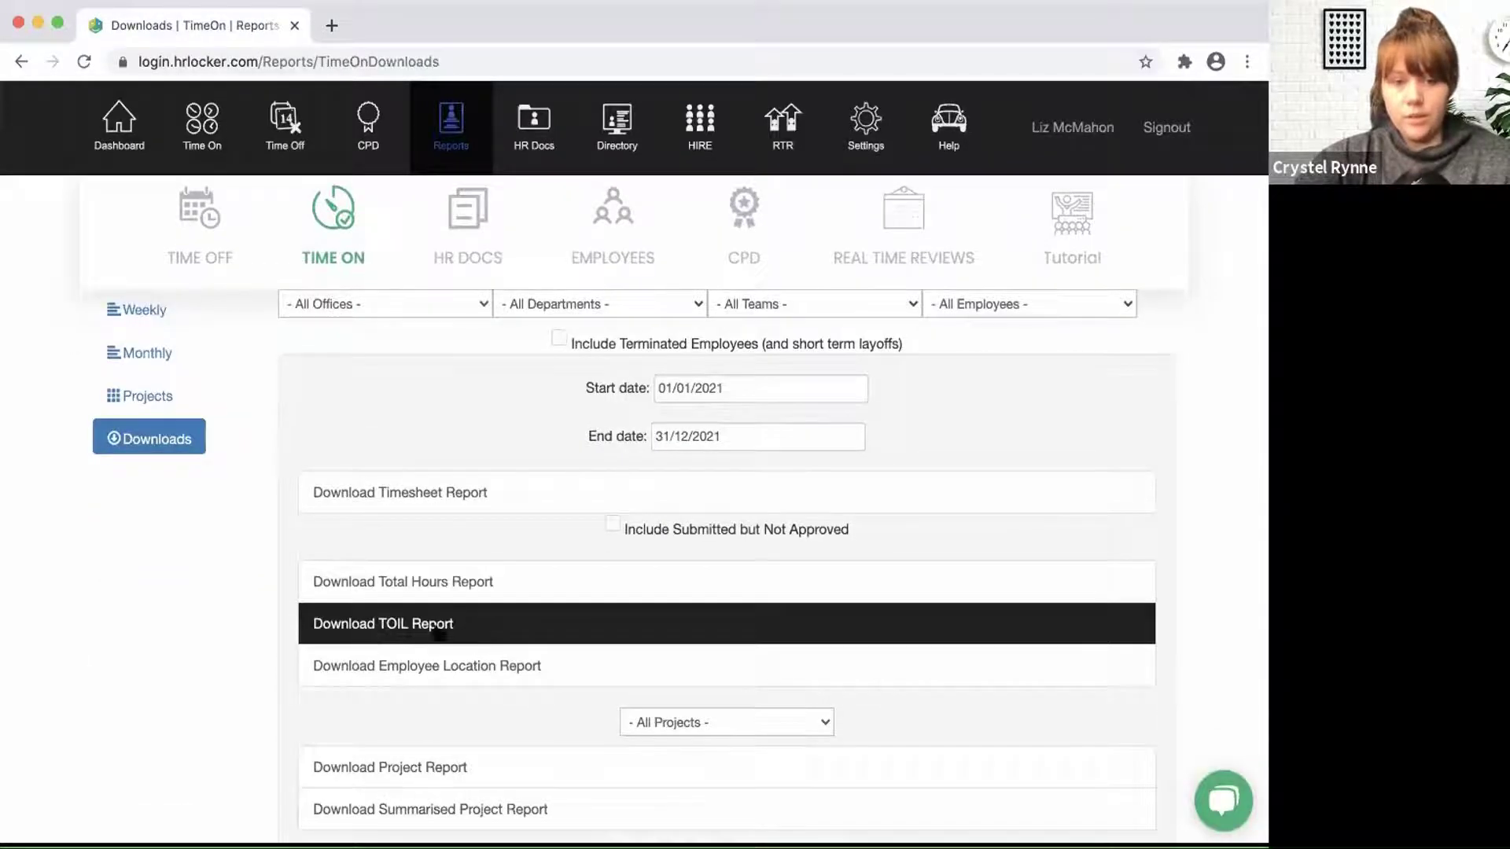
Step: Open the Head Office time off settings and go to the time off and rostering request types
{"action": "scroll", "coordinate": [438, 630], "scroll_direction": "up", "scroll_amount": 2}
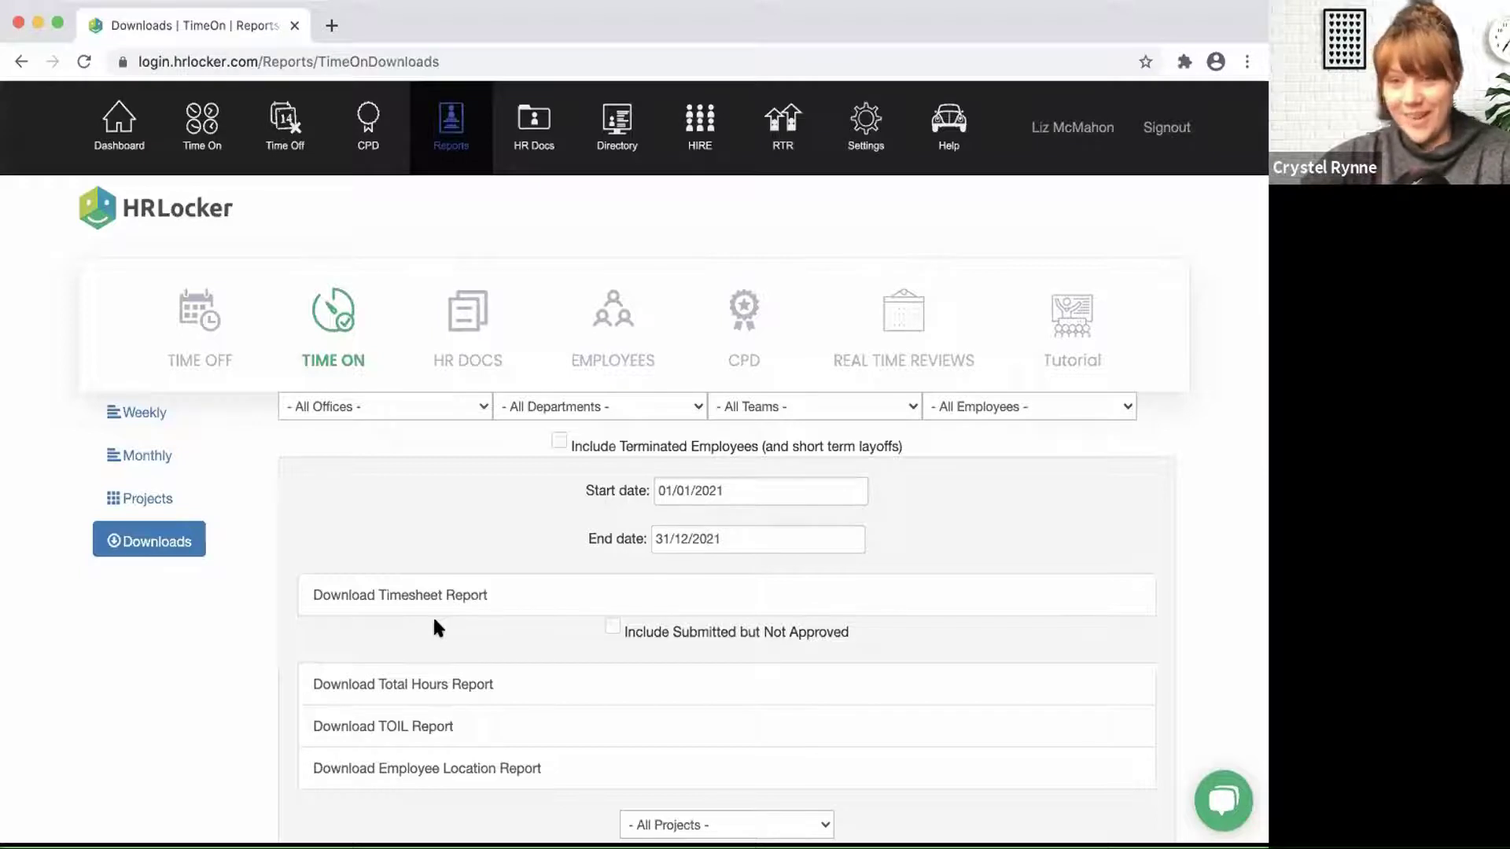
{"action": "left_click", "coordinate": [875, 135]}
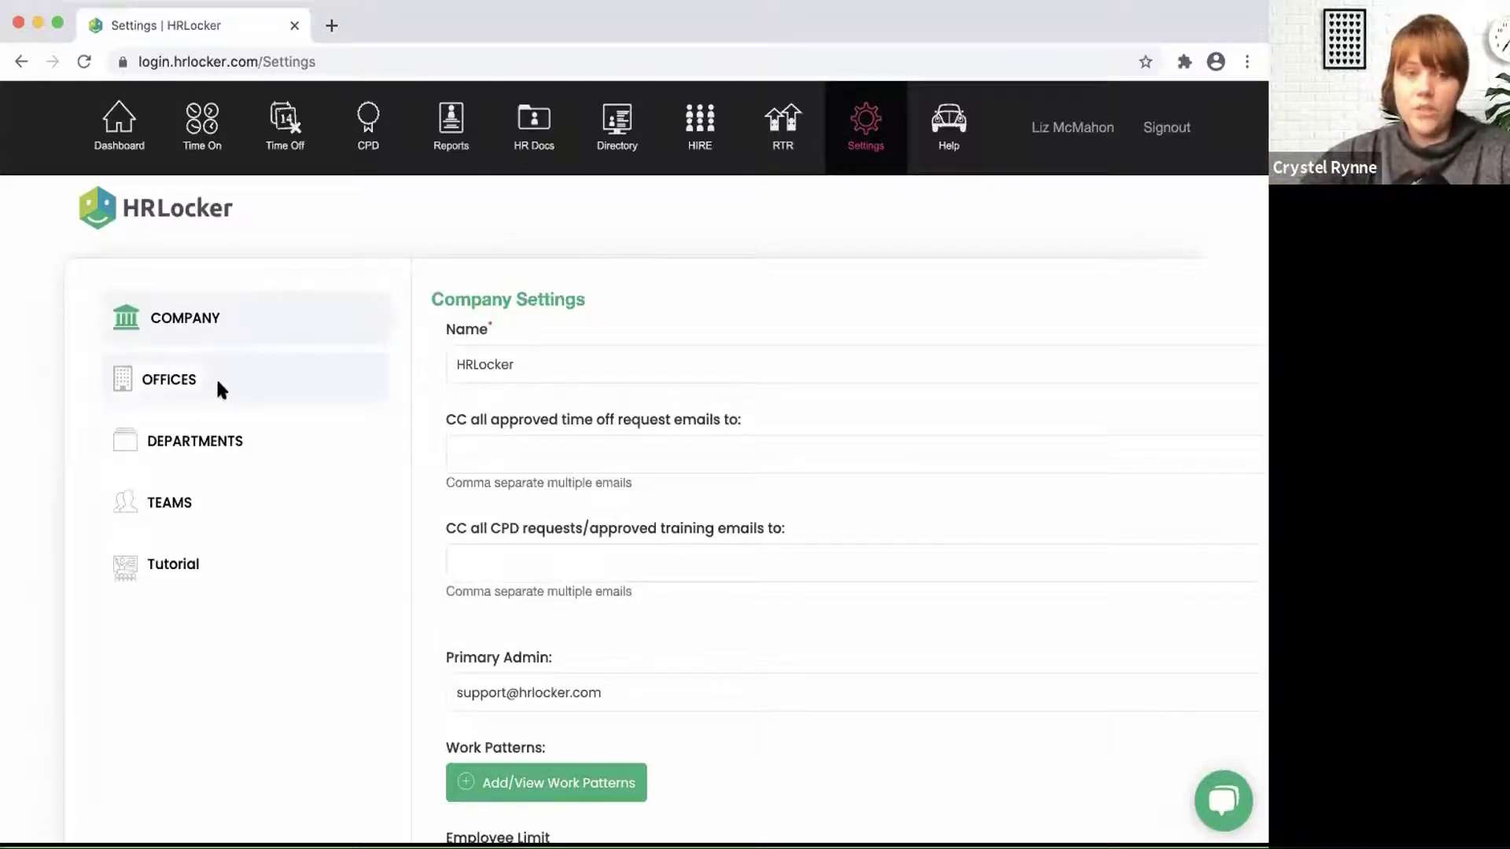
{"action": "left_click", "coordinate": [167, 384]}
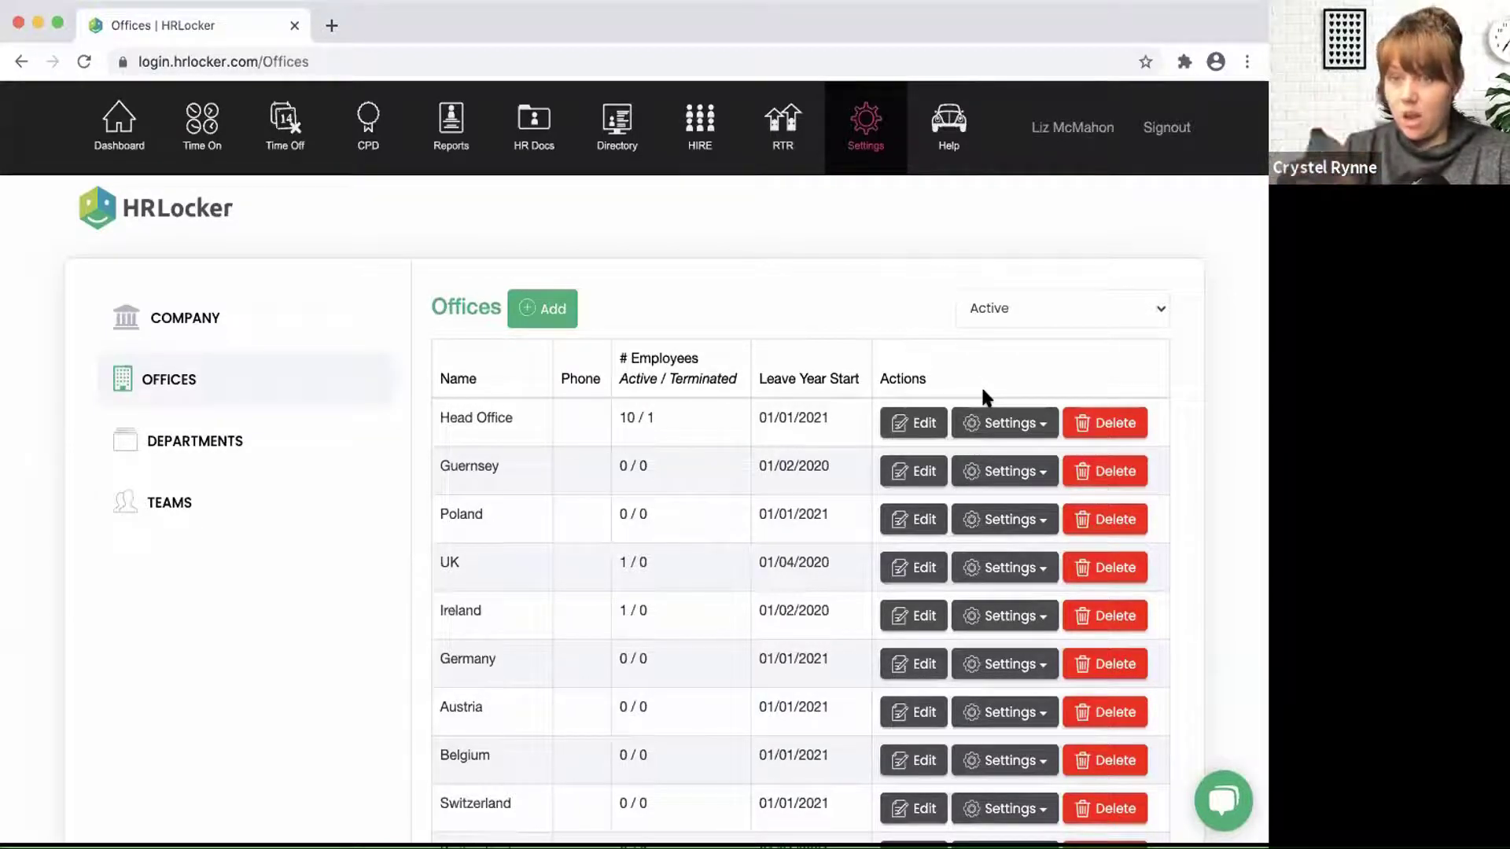
{"action": "left_click", "coordinate": [996, 430]}
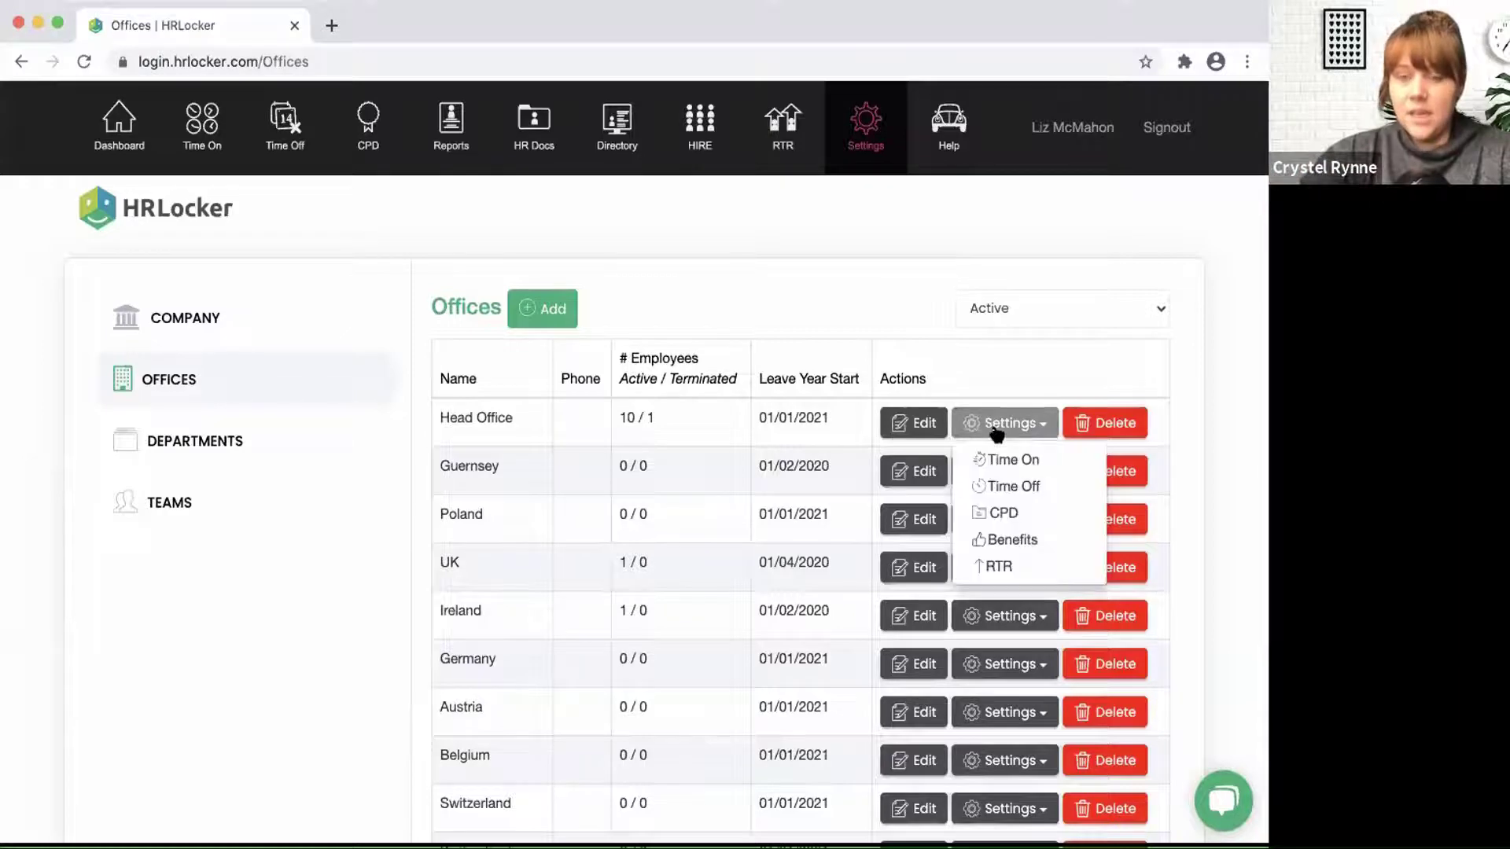
{"action": "left_click", "coordinate": [1008, 486]}
{"action": "scroll", "coordinate": [1006, 489], "scroll_direction": "down", "scroll_amount": 10}
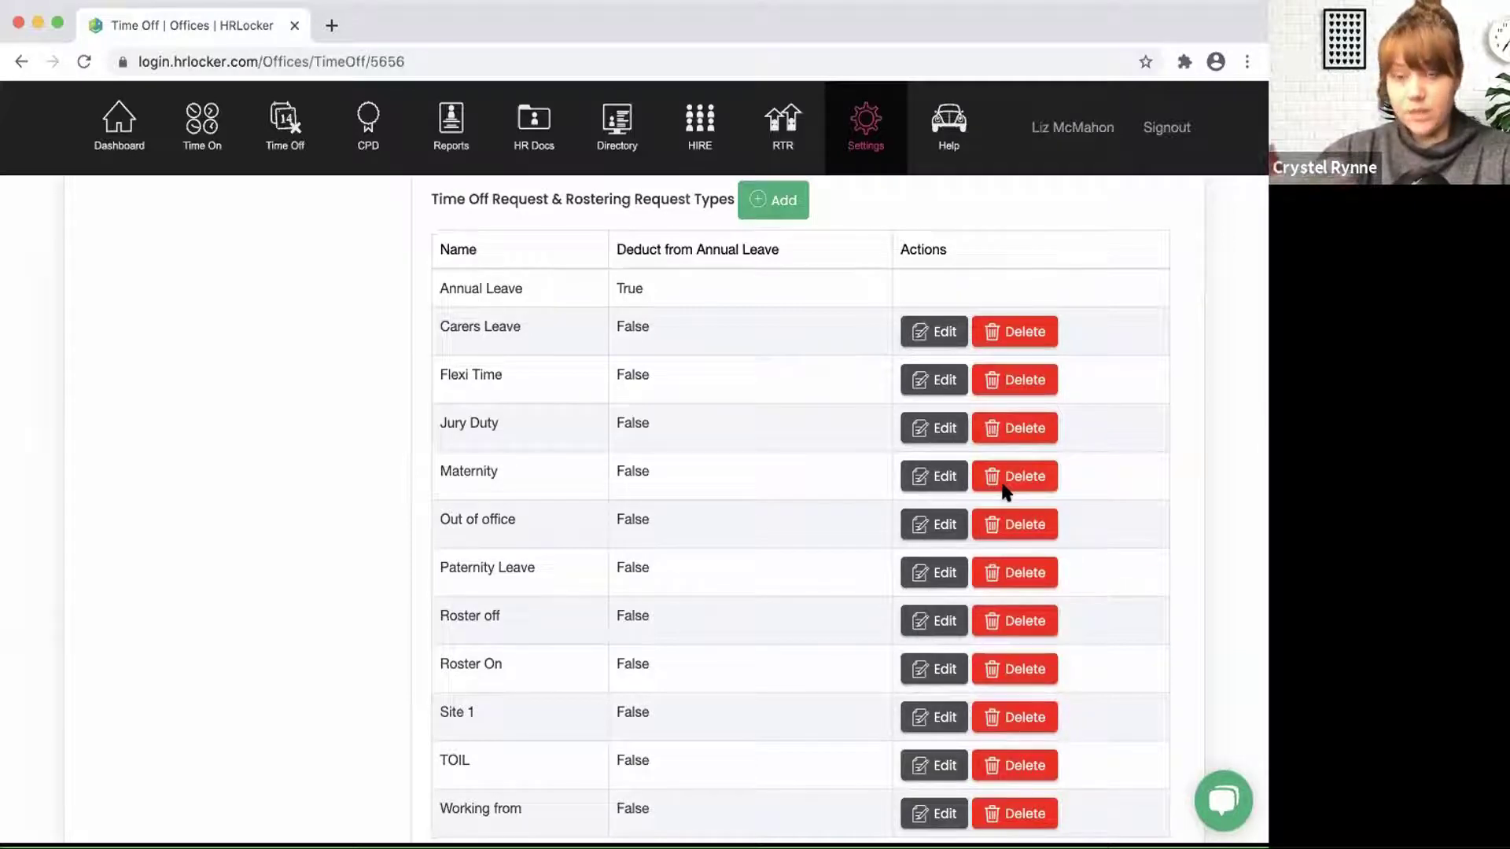
{"action": "scroll", "coordinate": [813, 539], "scroll_direction": "down", "scroll_amount": 3}
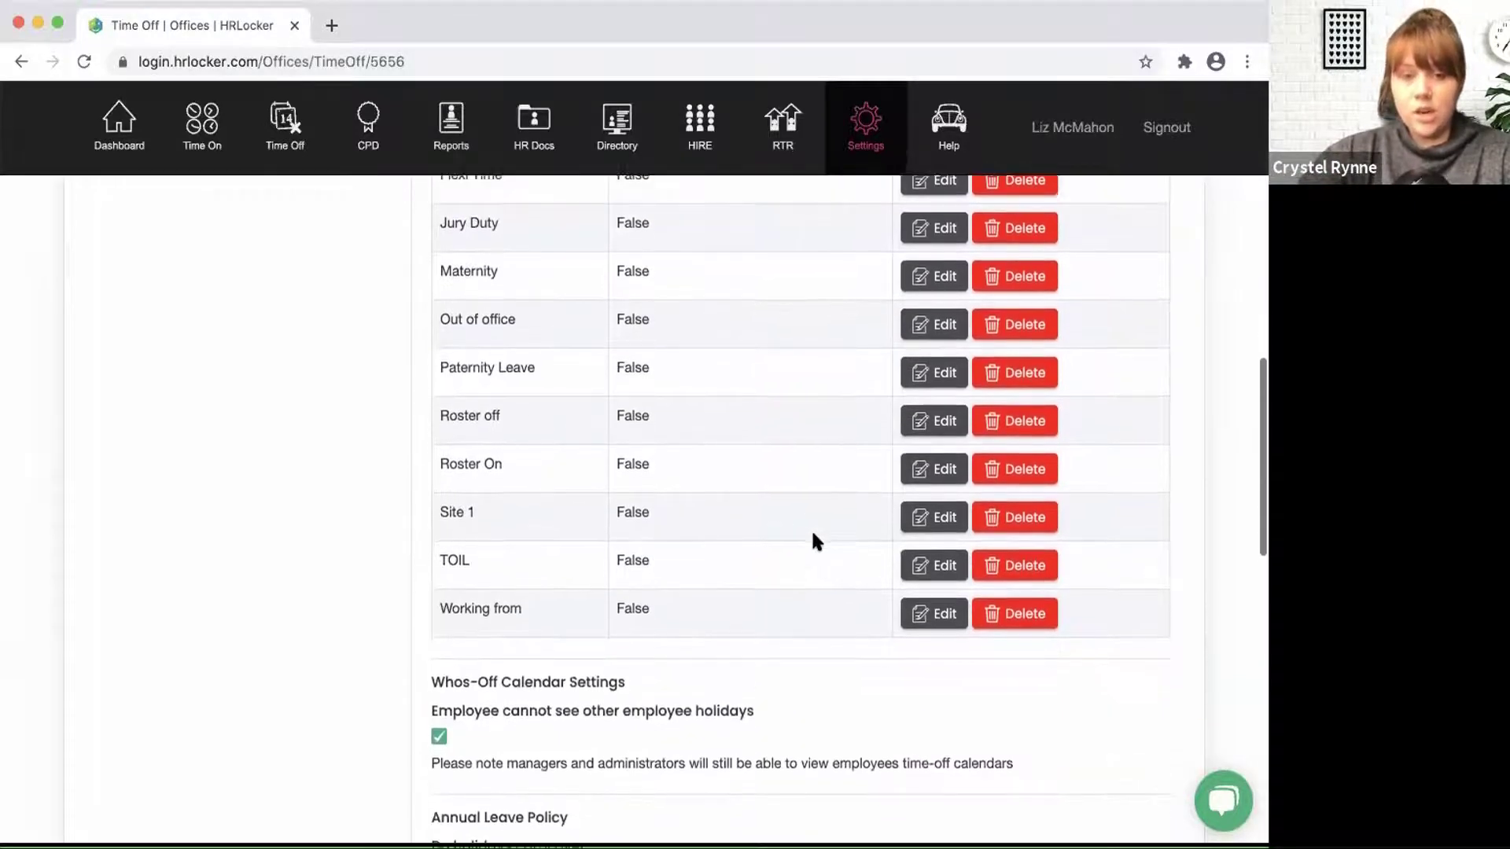
{"action": "scroll", "coordinate": [812, 539], "scroll_direction": "up", "scroll_amount": 5}
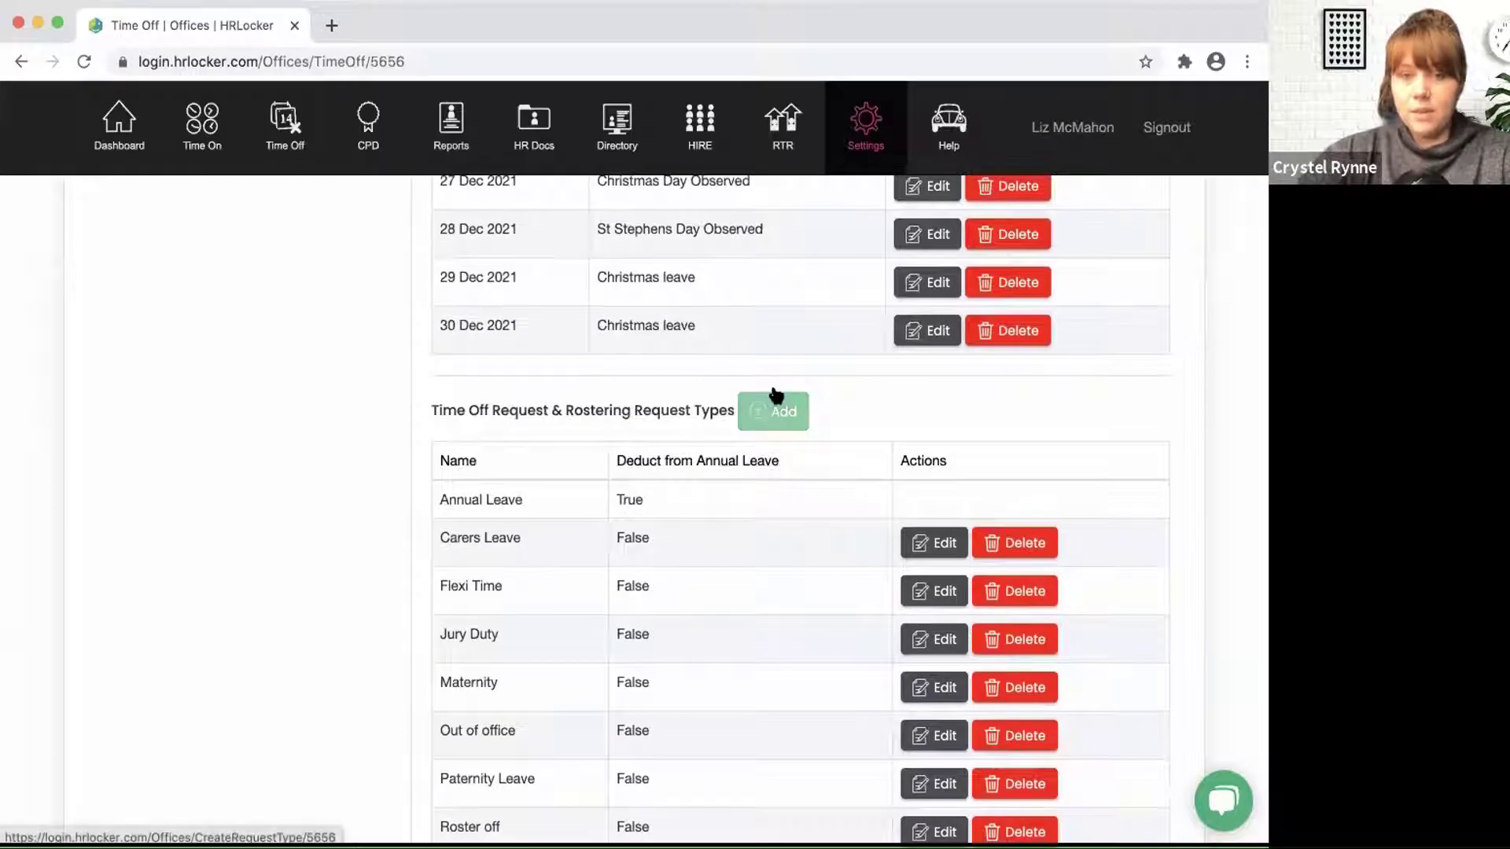
Step: Add a Head Office request type named "Working from home request" flagged as Rostered On and submit it
{"action": "left_click", "coordinate": [775, 396]}
{"action": "scroll", "coordinate": [663, 393], "scroll_direction": "down", "scroll_amount": 3}
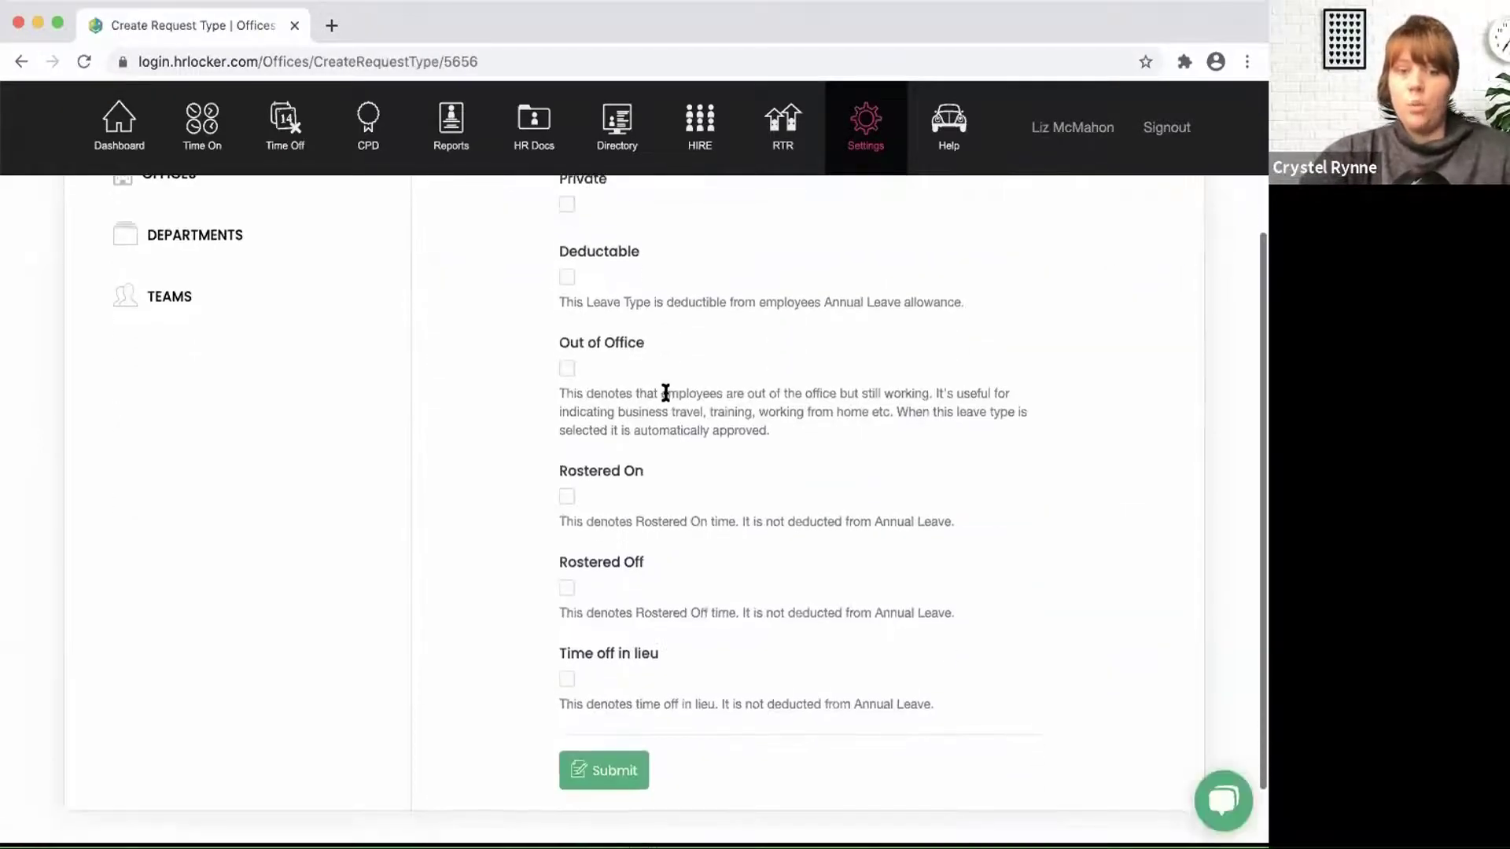
{"action": "left_click", "coordinate": [567, 497]}
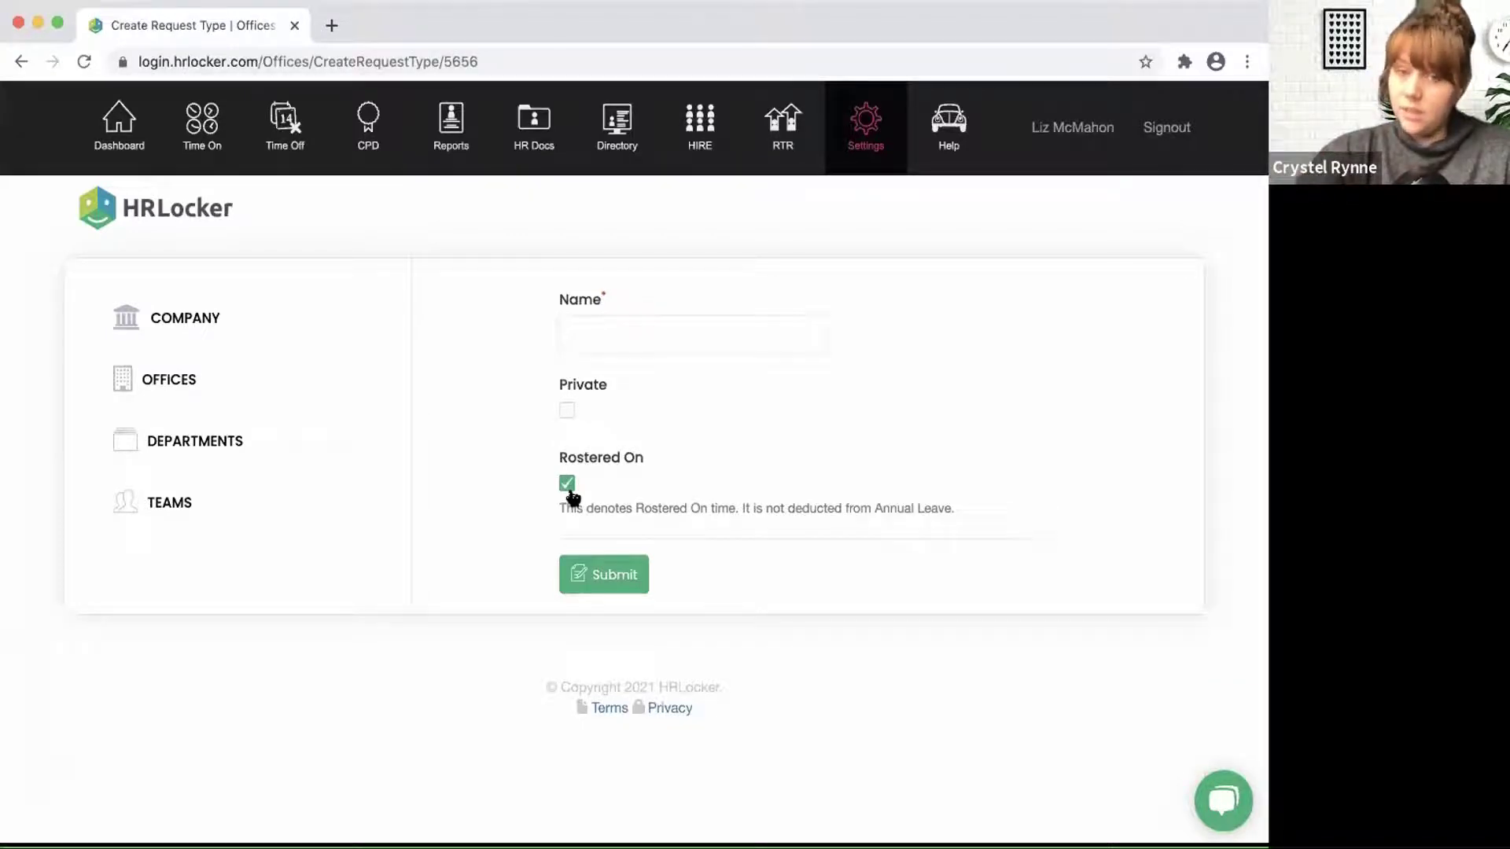
{"action": "left_click", "coordinate": [617, 334]}
{"action": "type", "text": "Work"}
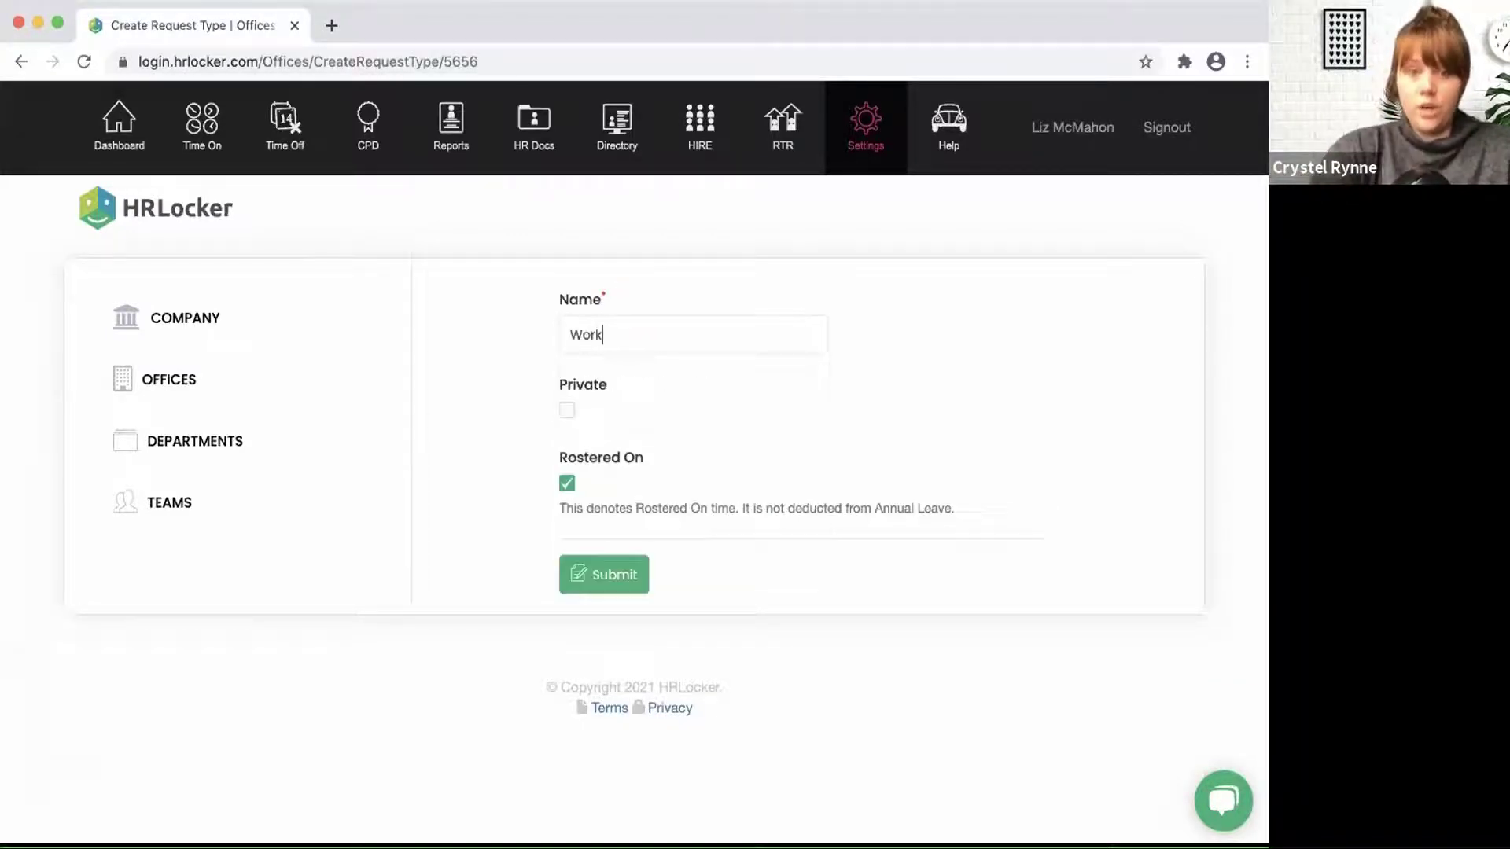
{"action": "type", "text": "ing from home re"}
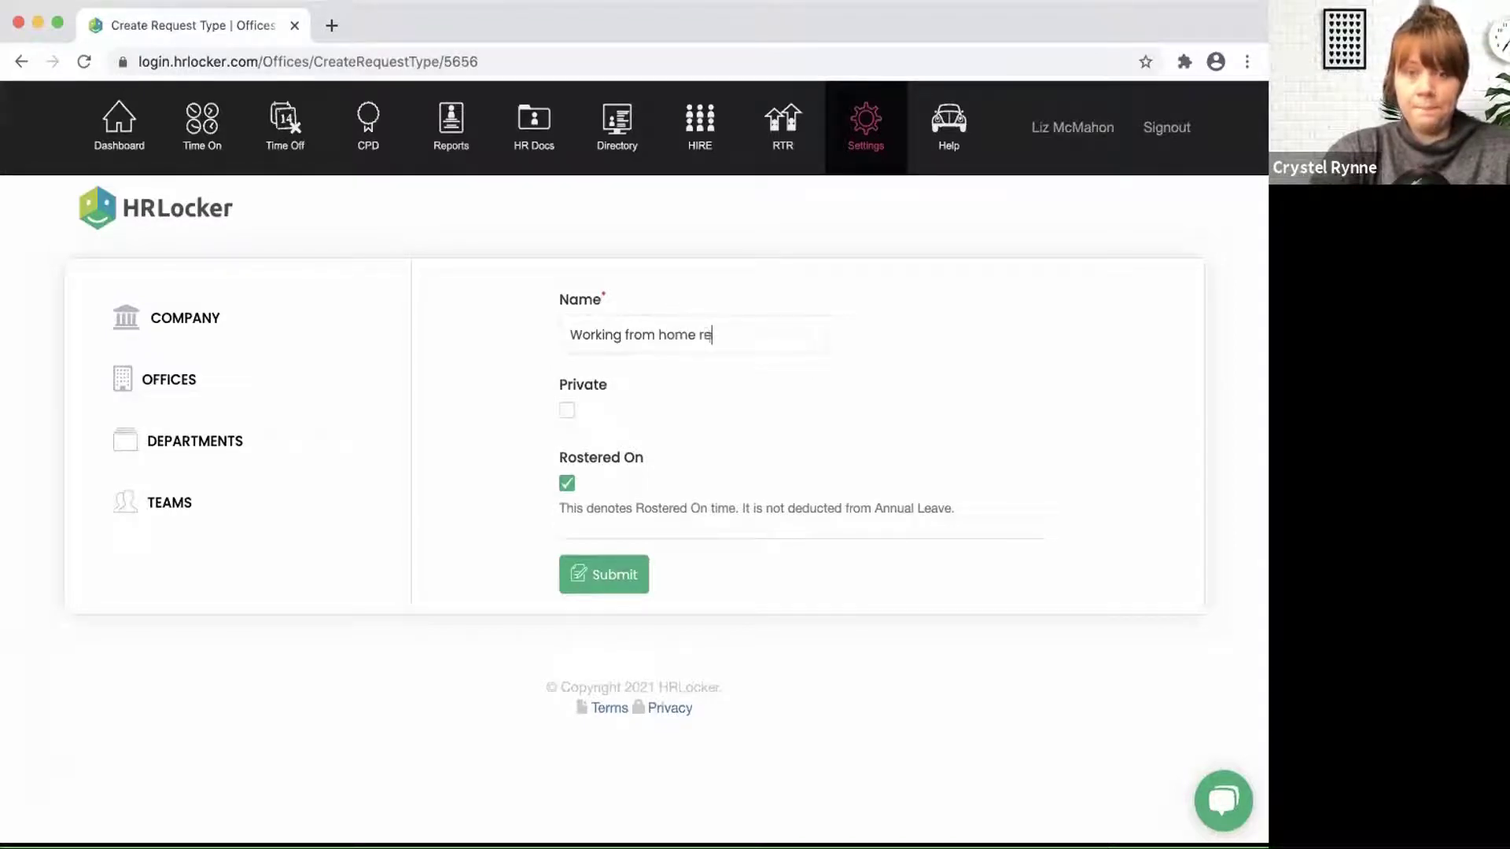
{"action": "type", "text": "quest"}
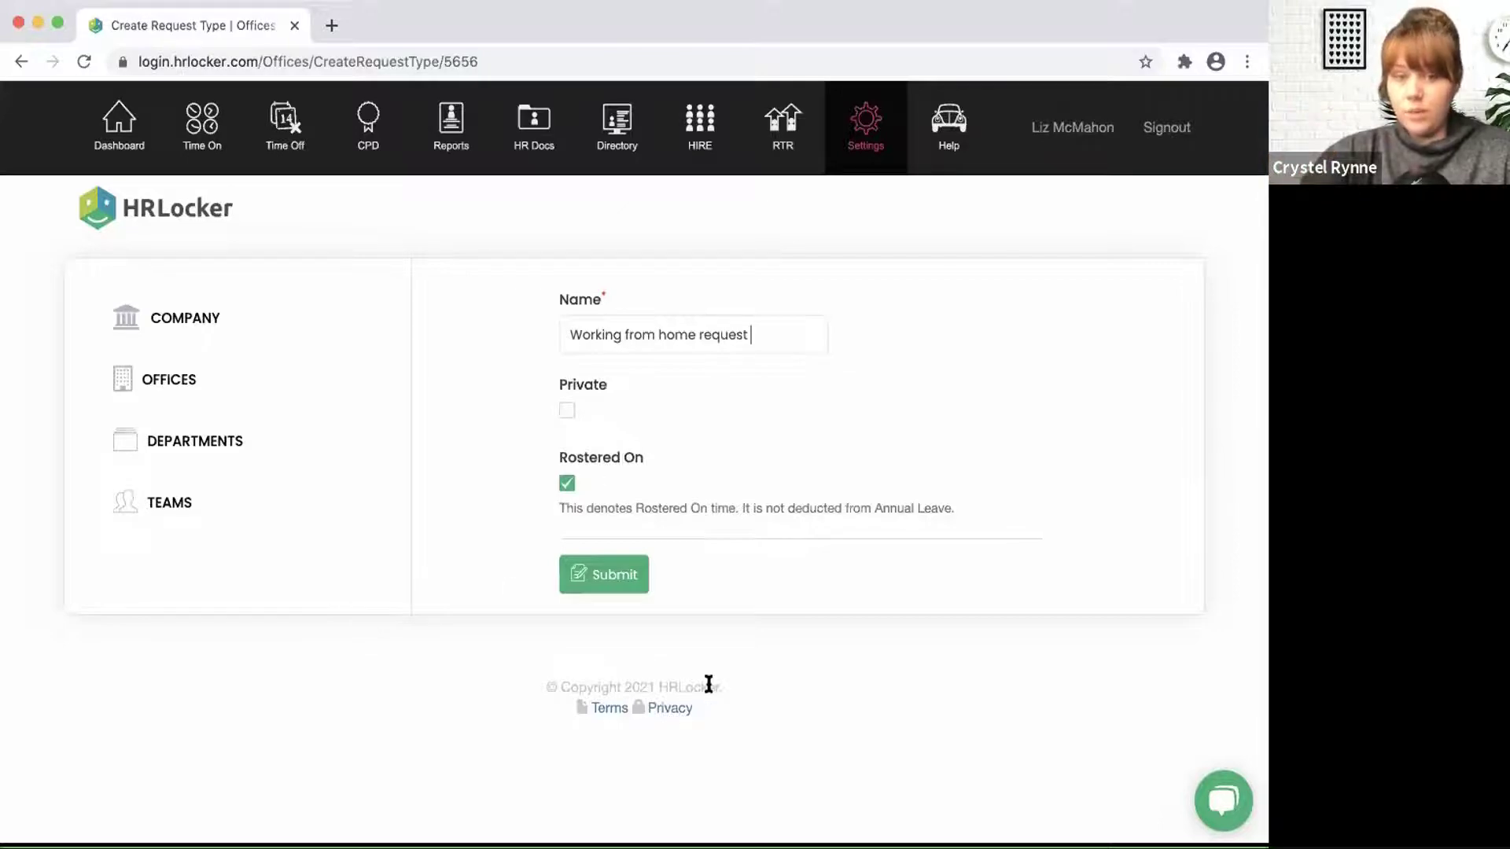
{"action": "left_click", "coordinate": [594, 576]}
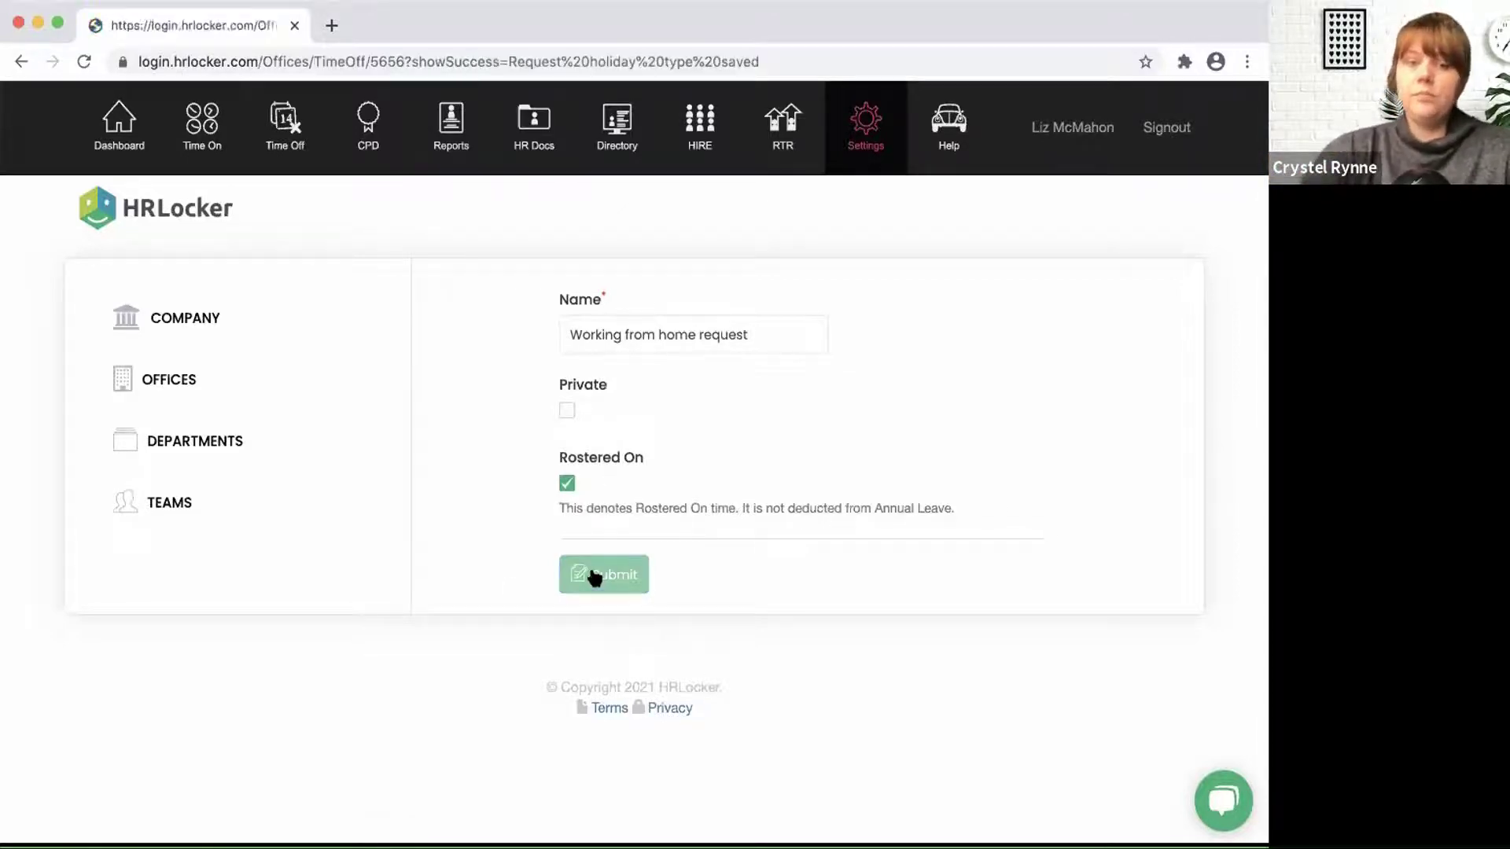
{"action": "scroll", "coordinate": [594, 578], "scroll_direction": "up", "scroll_amount": 3}
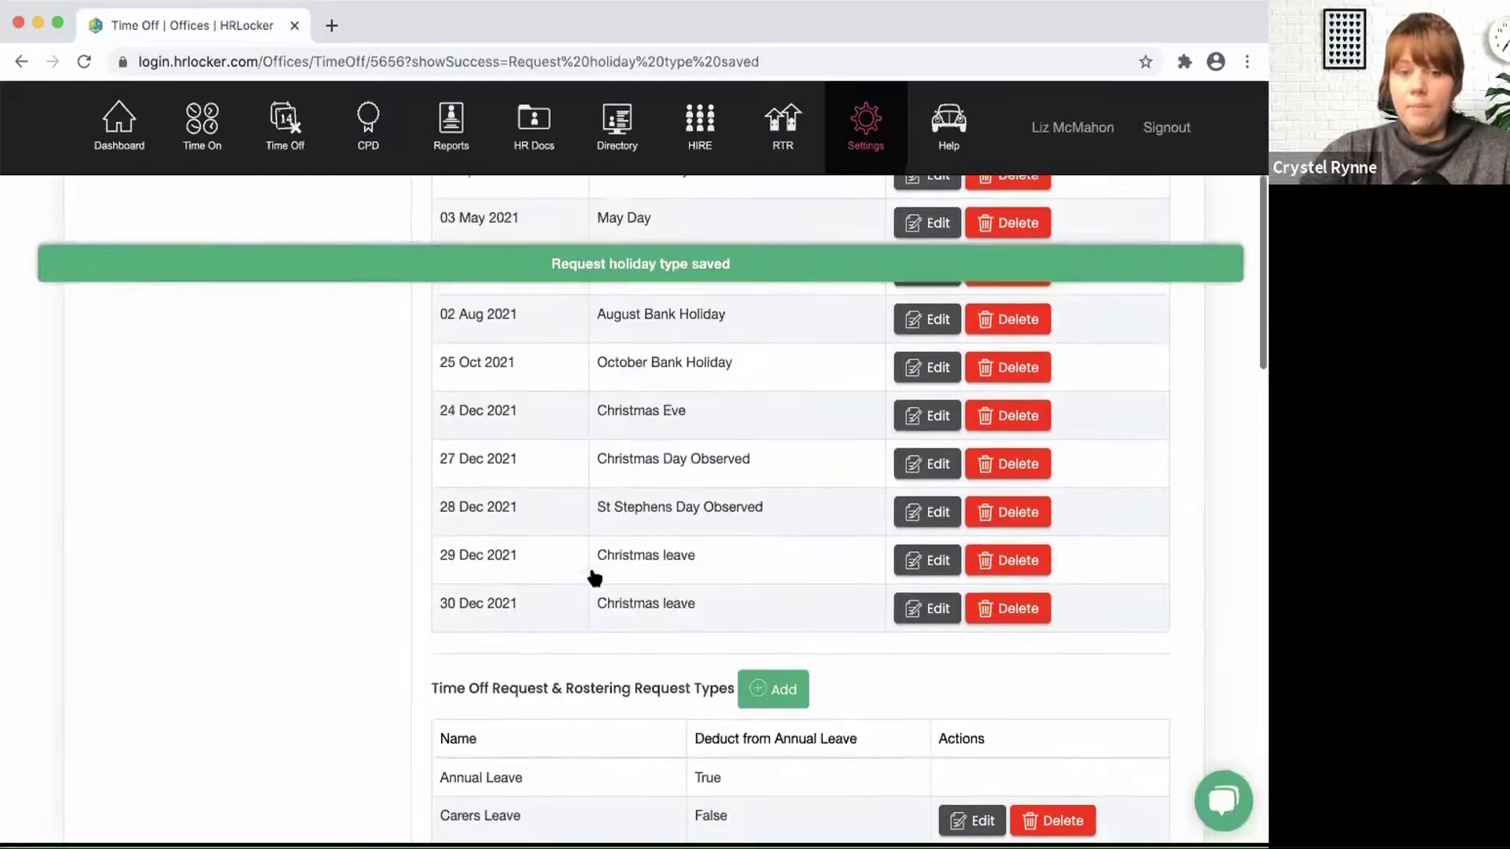
Step: Choose "Working from home request" as the type of leave in the My Time Off request form
{"action": "left_click", "coordinate": [269, 128]}
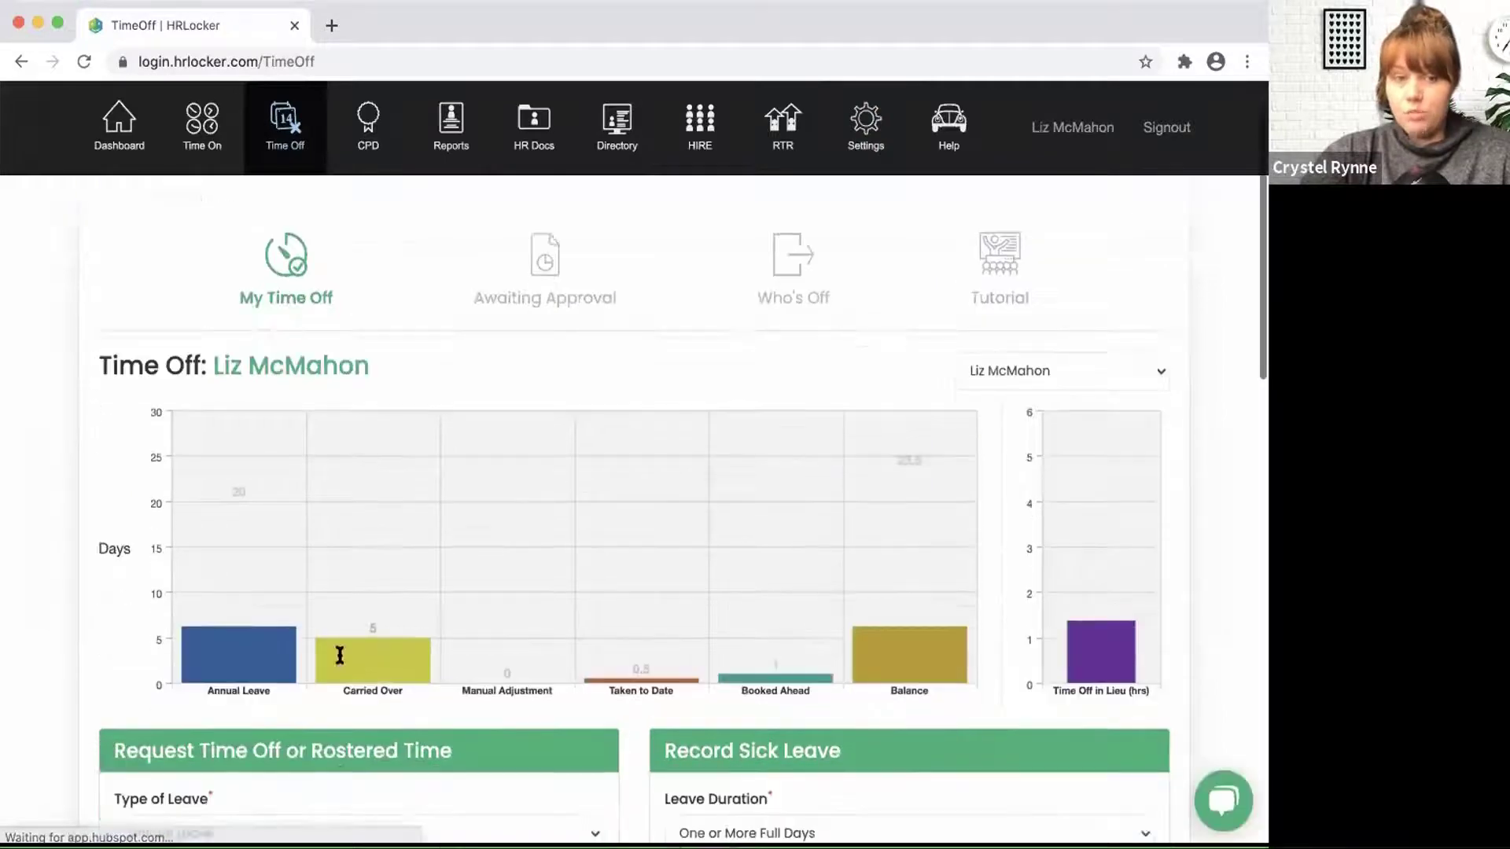
{"action": "scroll", "coordinate": [339, 655], "scroll_direction": "down", "scroll_amount": 5}
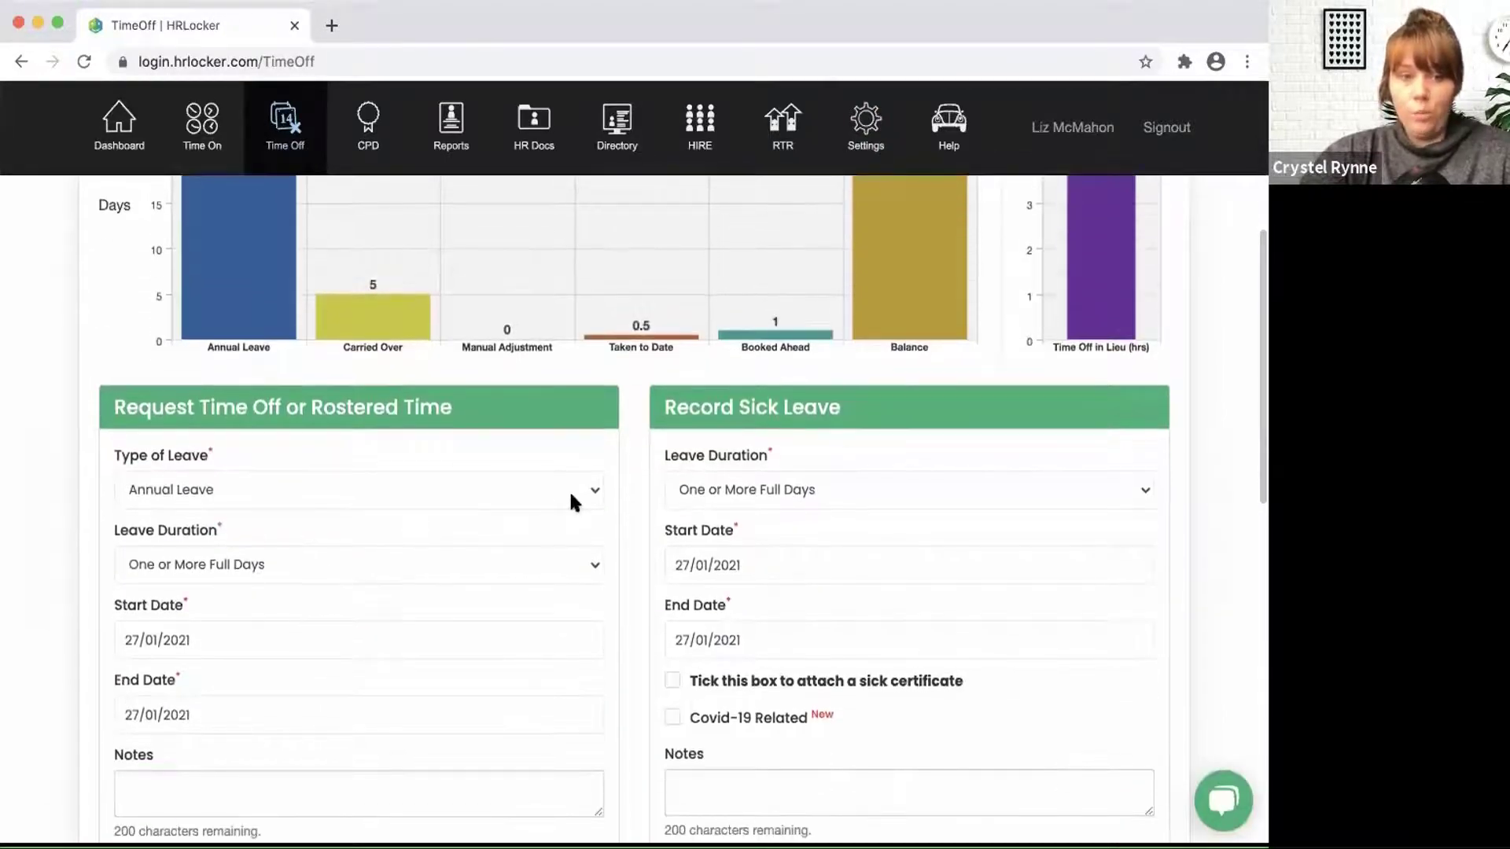
{"action": "left_click", "coordinate": [570, 500]}
{"action": "left_click", "coordinate": [409, 712]}
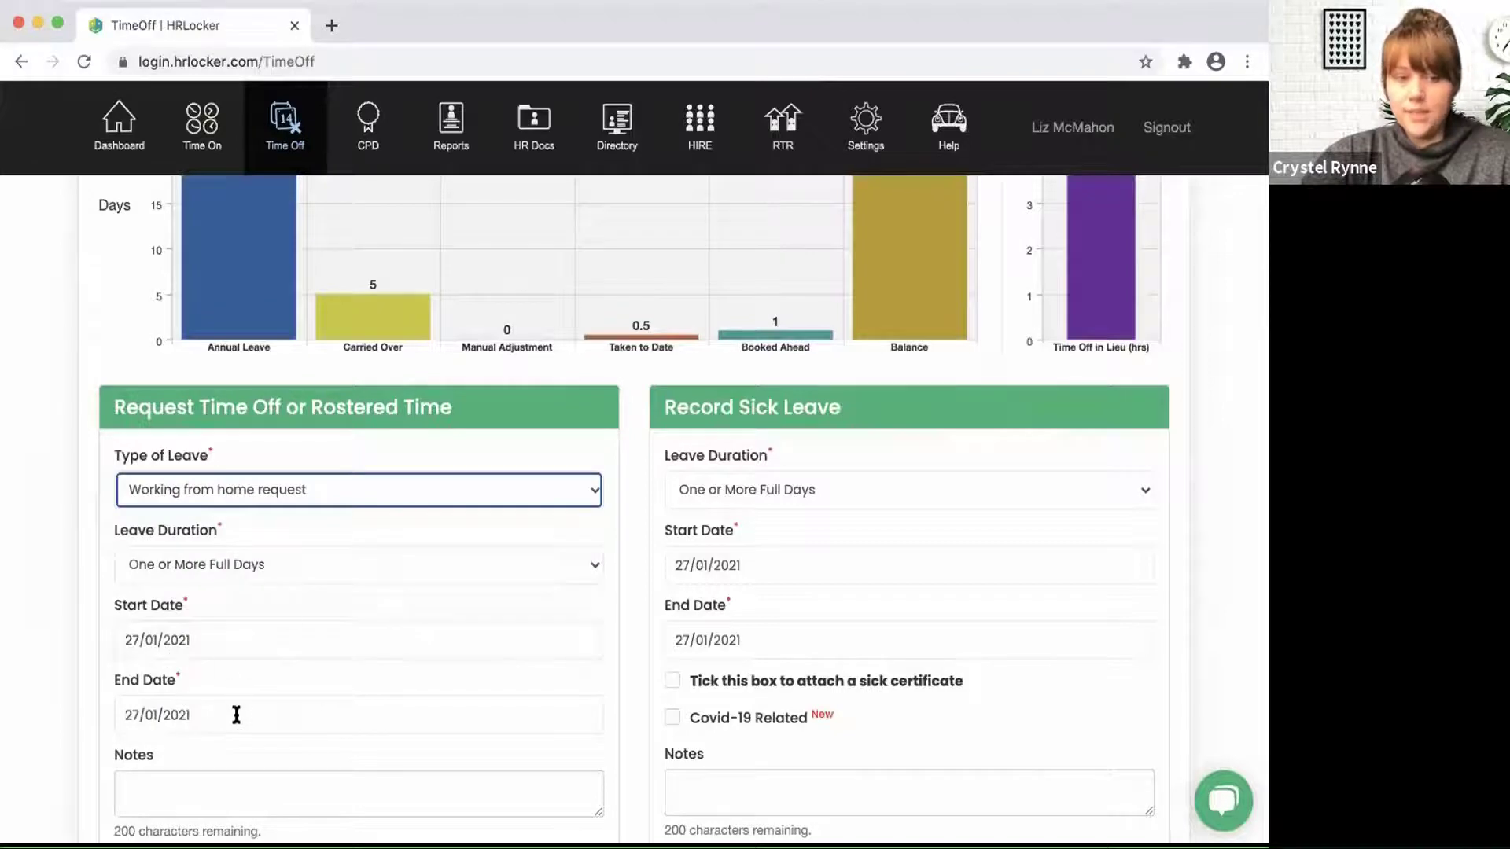
{"action": "scroll", "coordinate": [304, 695], "scroll_direction": "up", "scroll_amount": 4}
{"action": "scroll", "coordinate": [305, 697], "scroll_direction": "down", "scroll_amount": 2}
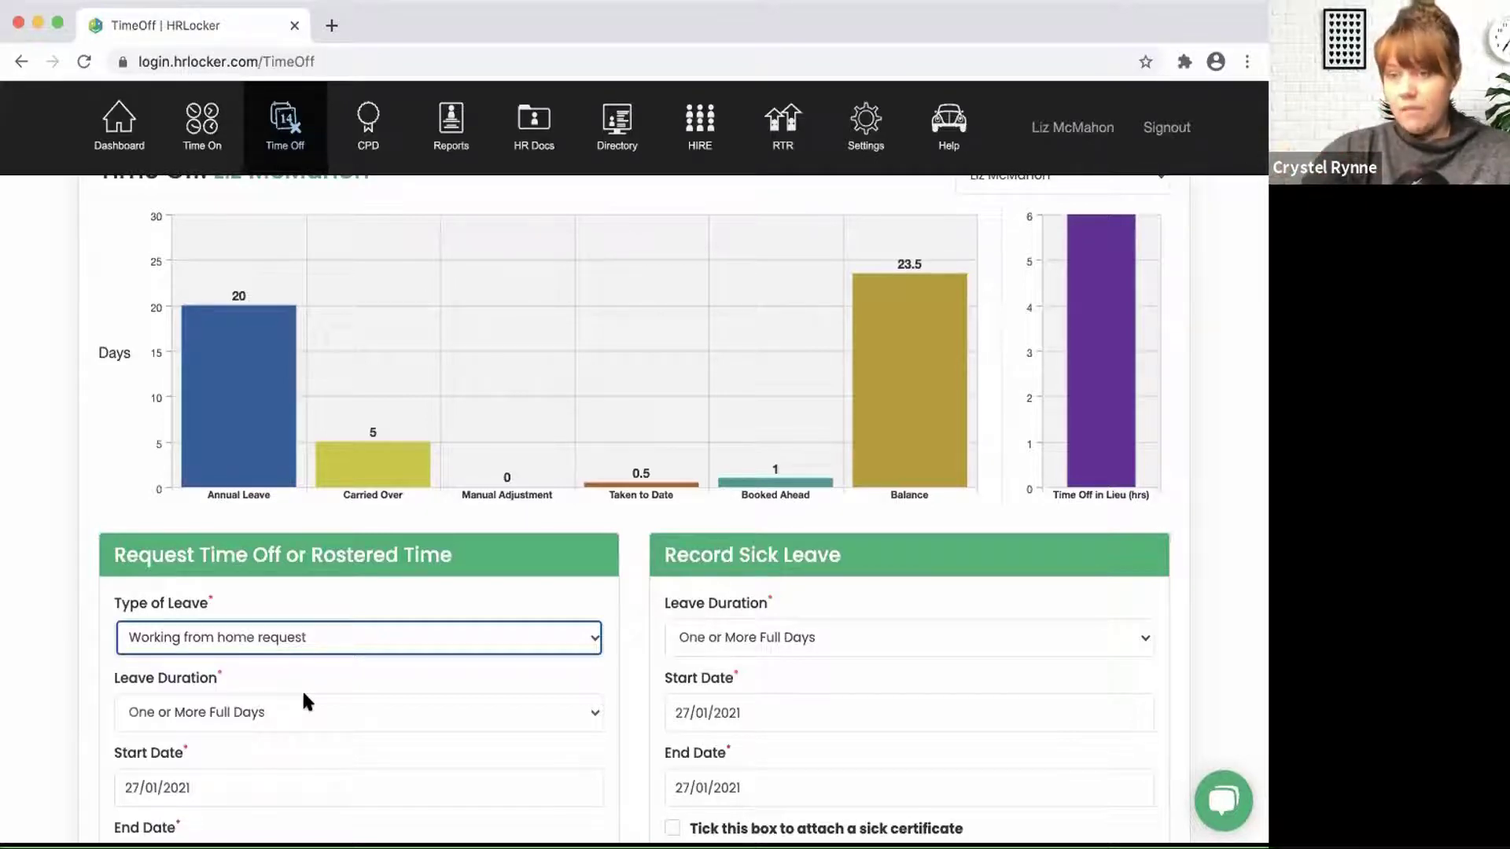
Step: Review the Who's Off calendar and its leave colours for Rostered On and Working - Out of Office
{"action": "scroll", "coordinate": [306, 701], "scroll_direction": "up", "scroll_amount": 5}
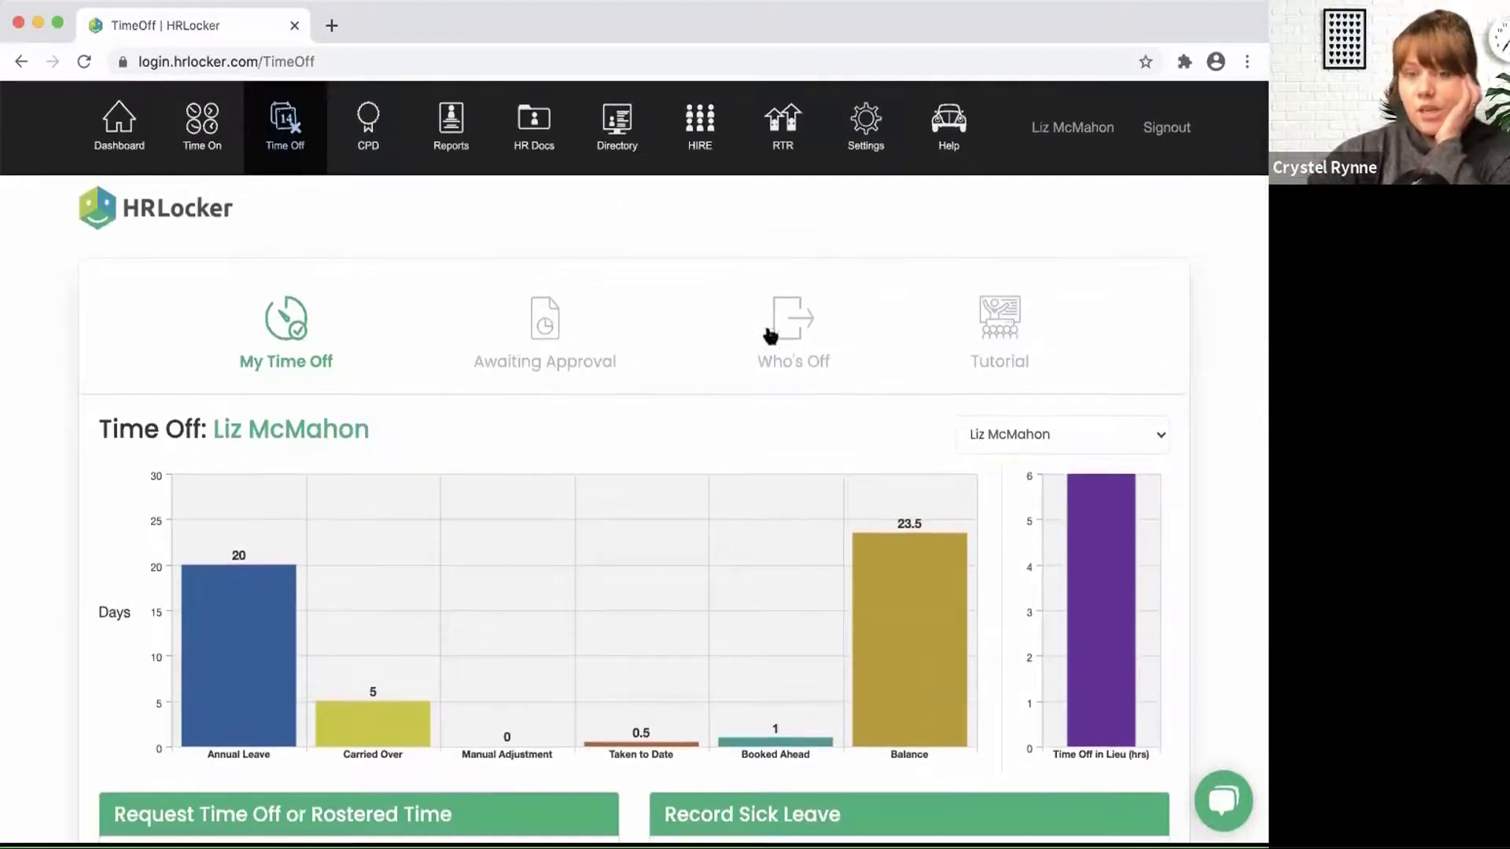
{"action": "left_click", "coordinate": [784, 340]}
{"action": "scroll", "coordinate": [783, 338], "scroll_direction": "down", "scroll_amount": 5}
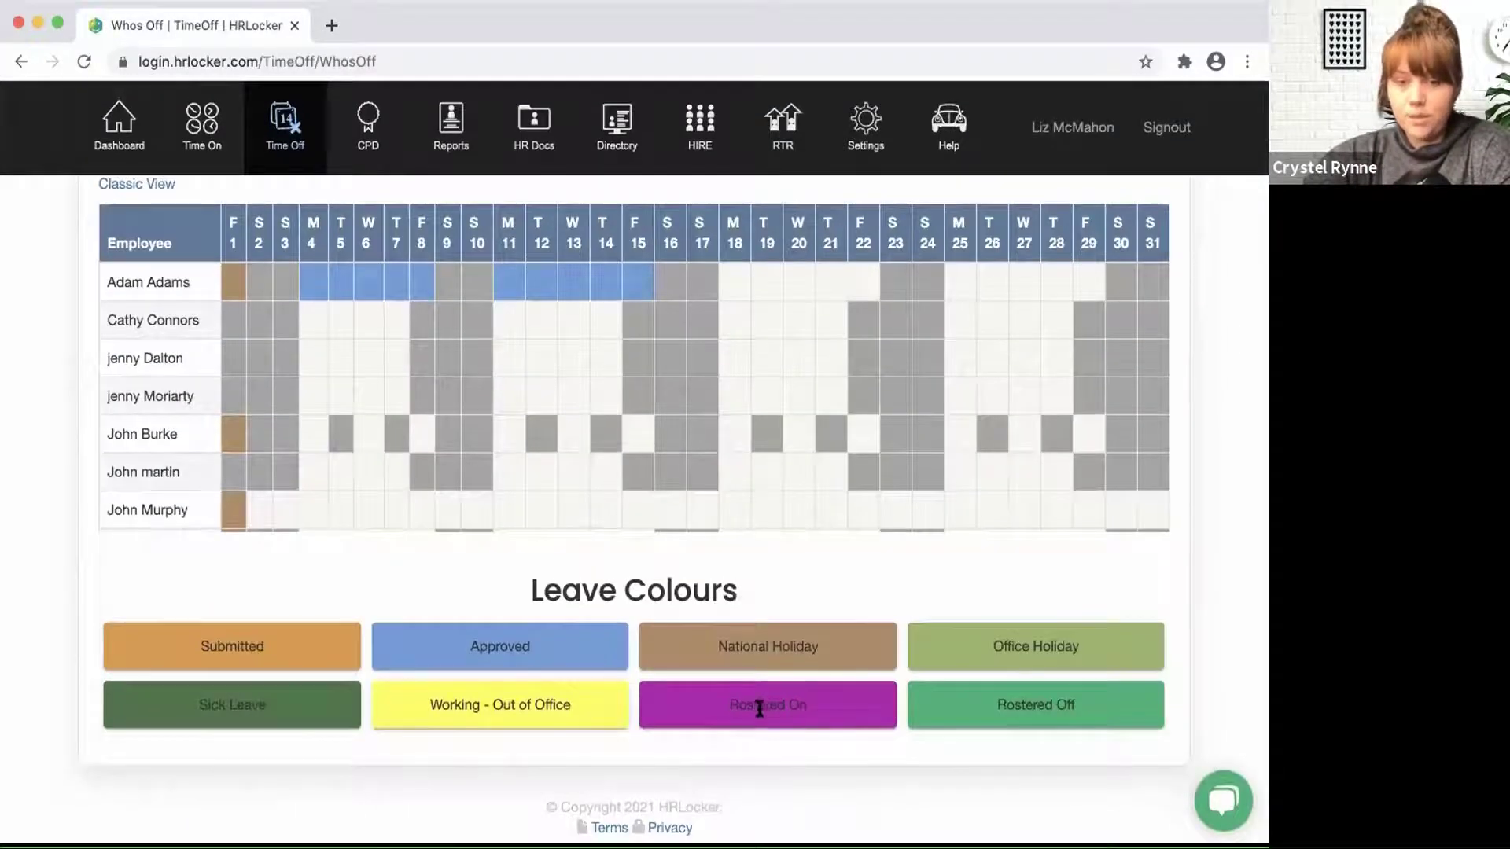
{"action": "scroll", "coordinate": [886, 511], "scroll_direction": "up", "scroll_amount": 1}
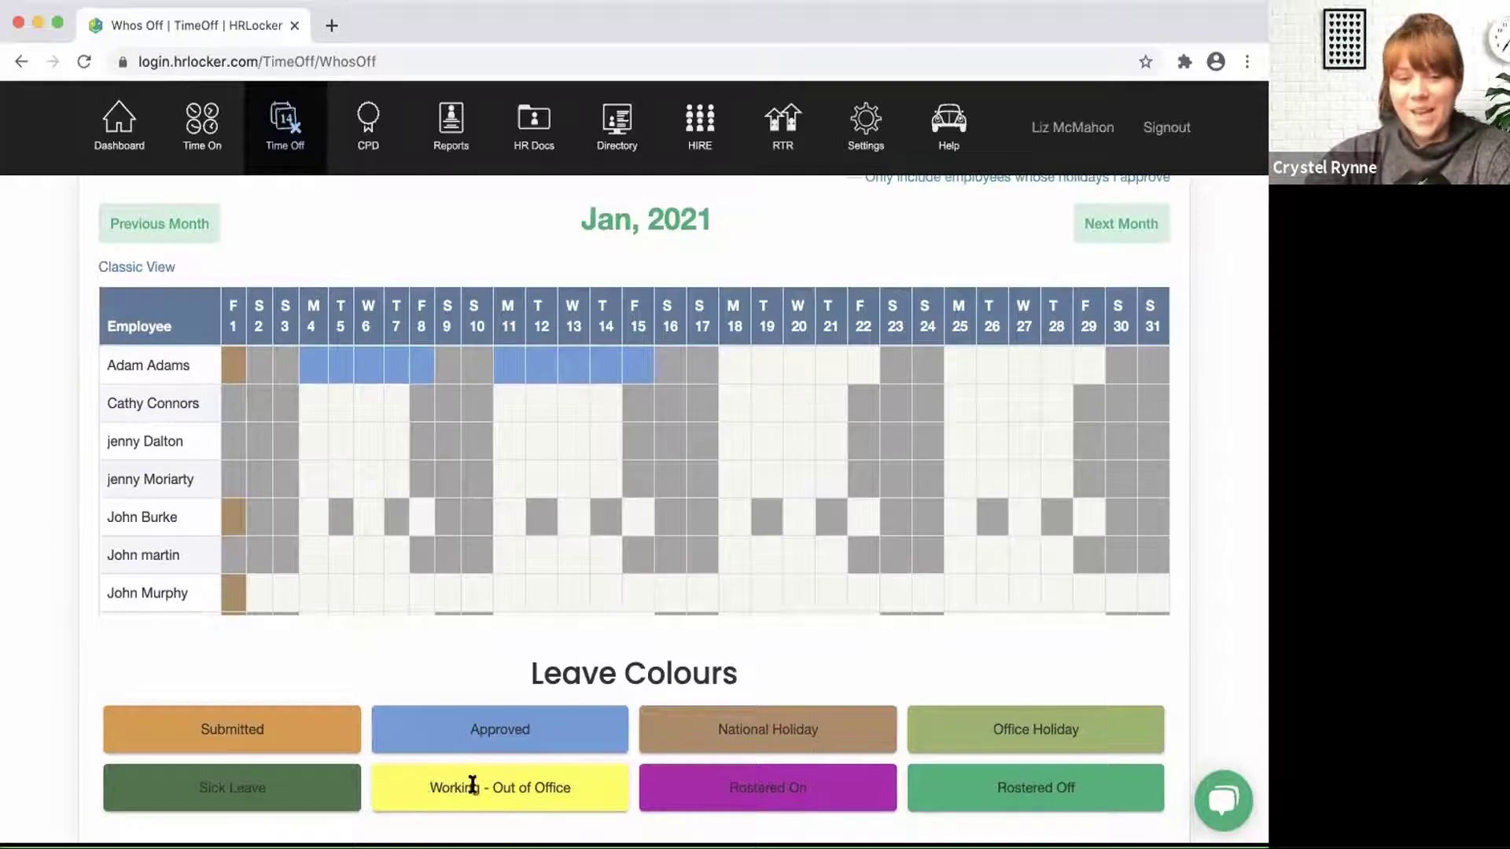
{"action": "left_click_drag", "start_coordinate": [428, 787], "coordinate": [585, 798]}
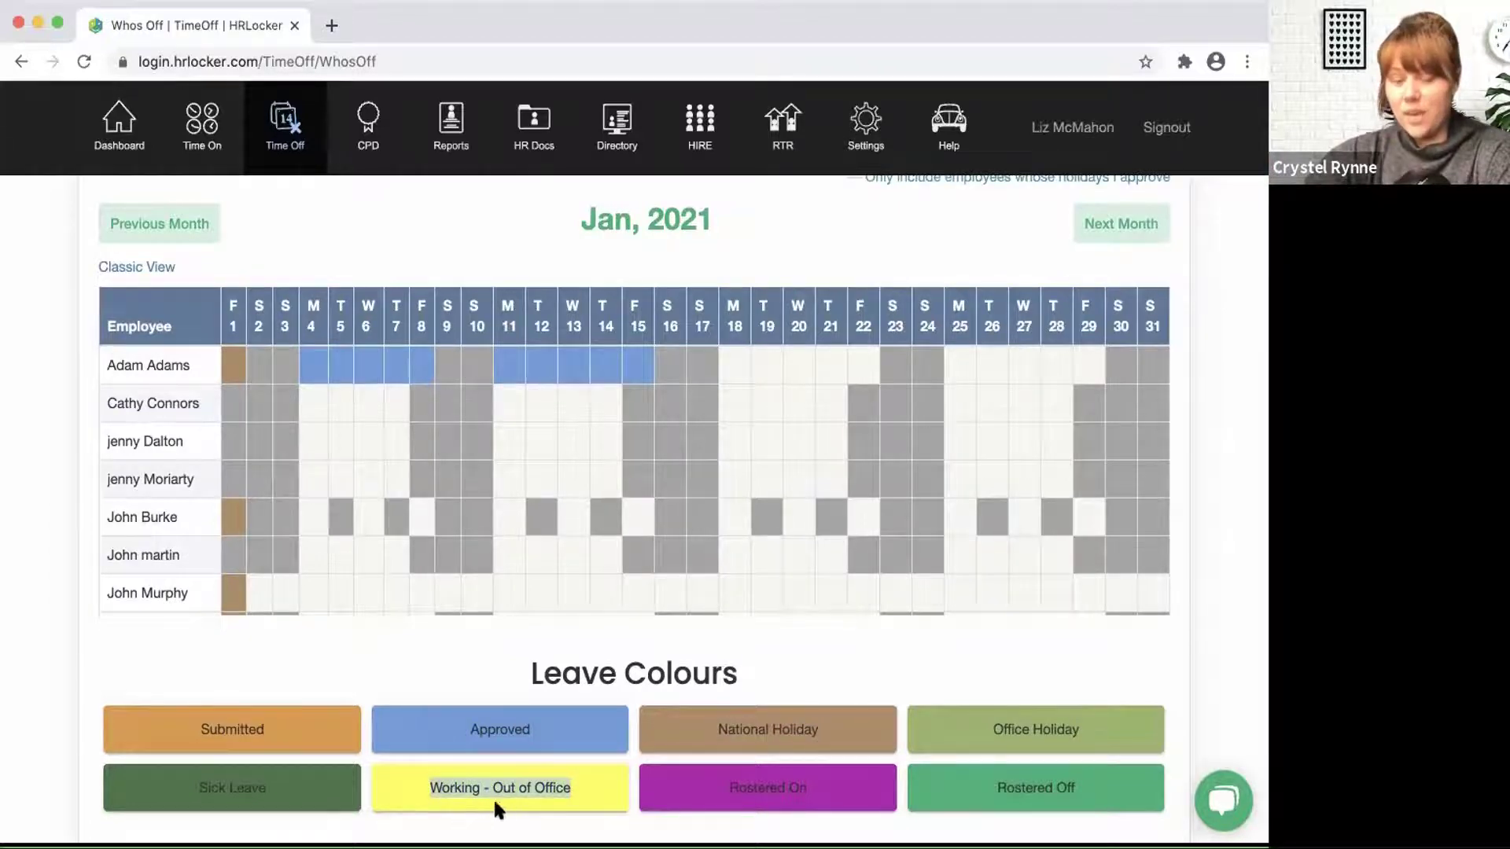
Step: Start another time off request type in the Head Office time off settings
{"action": "left_click", "coordinate": [873, 126]}
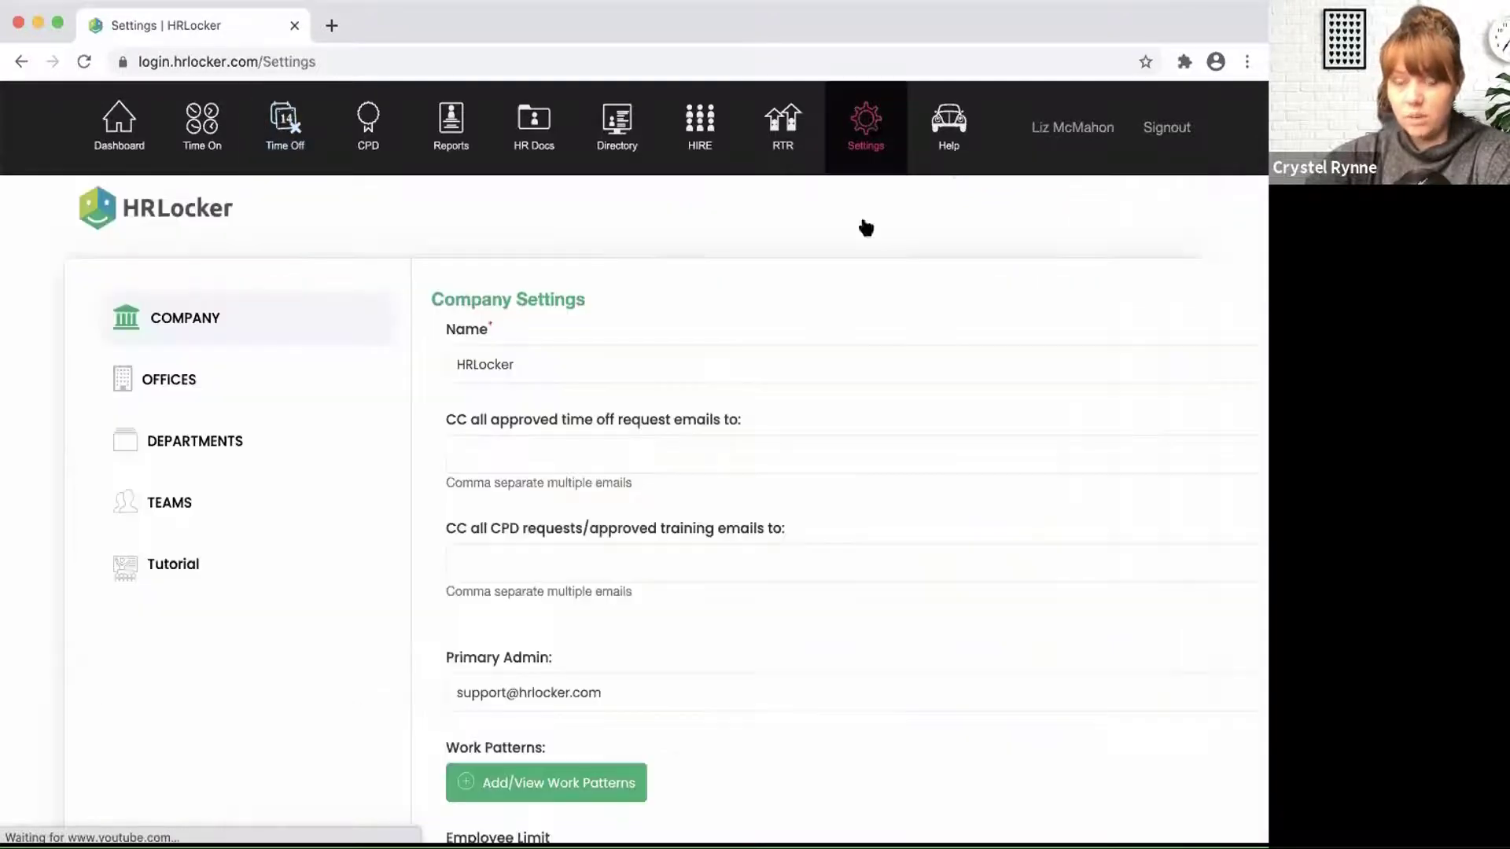
{"action": "left_click", "coordinate": [155, 383]}
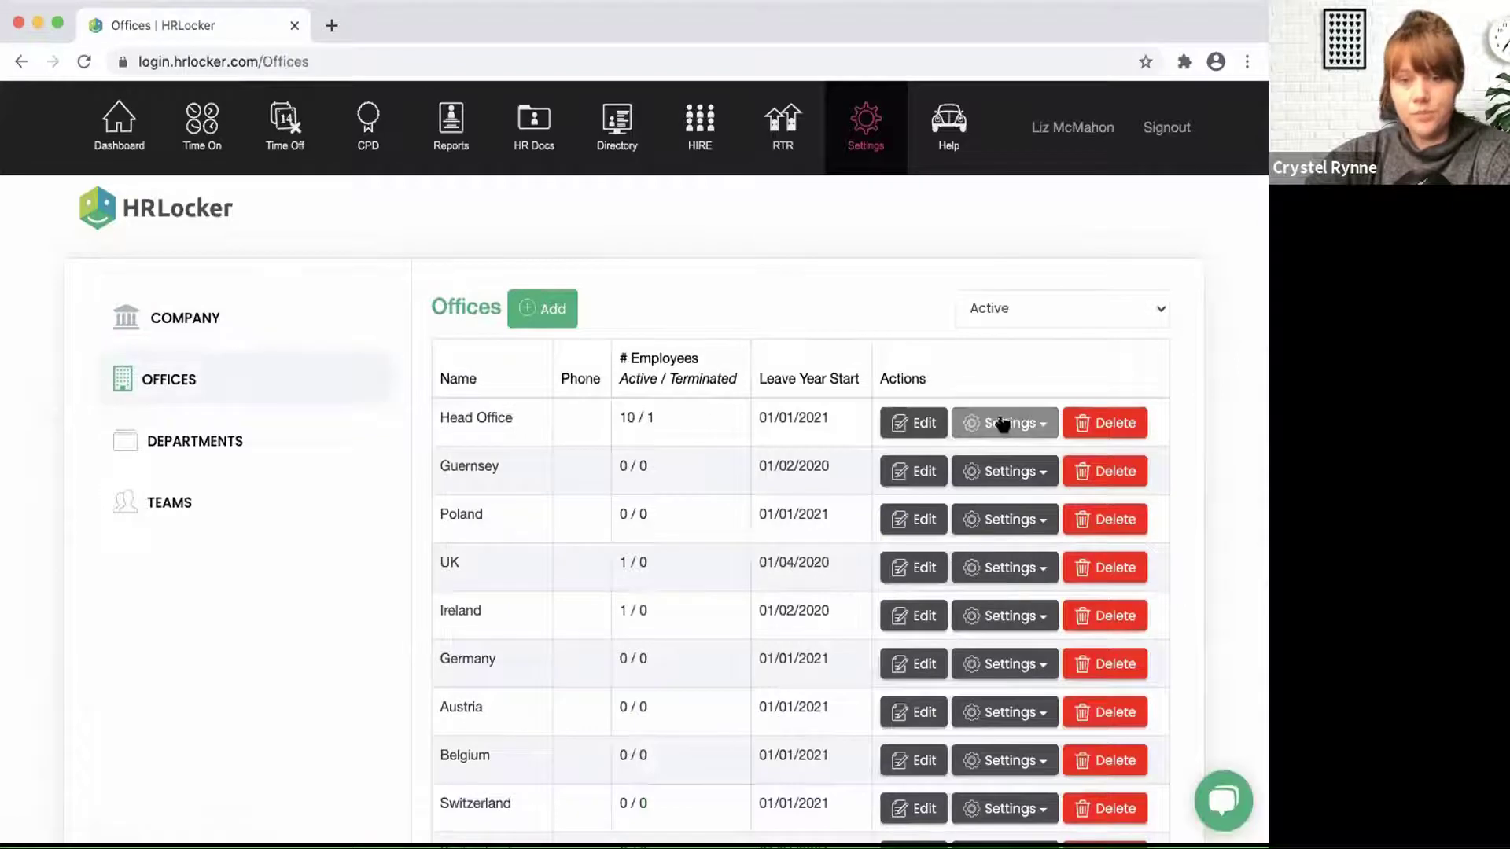
{"action": "left_click", "coordinate": [1007, 424]}
{"action": "left_click", "coordinate": [1012, 487]}
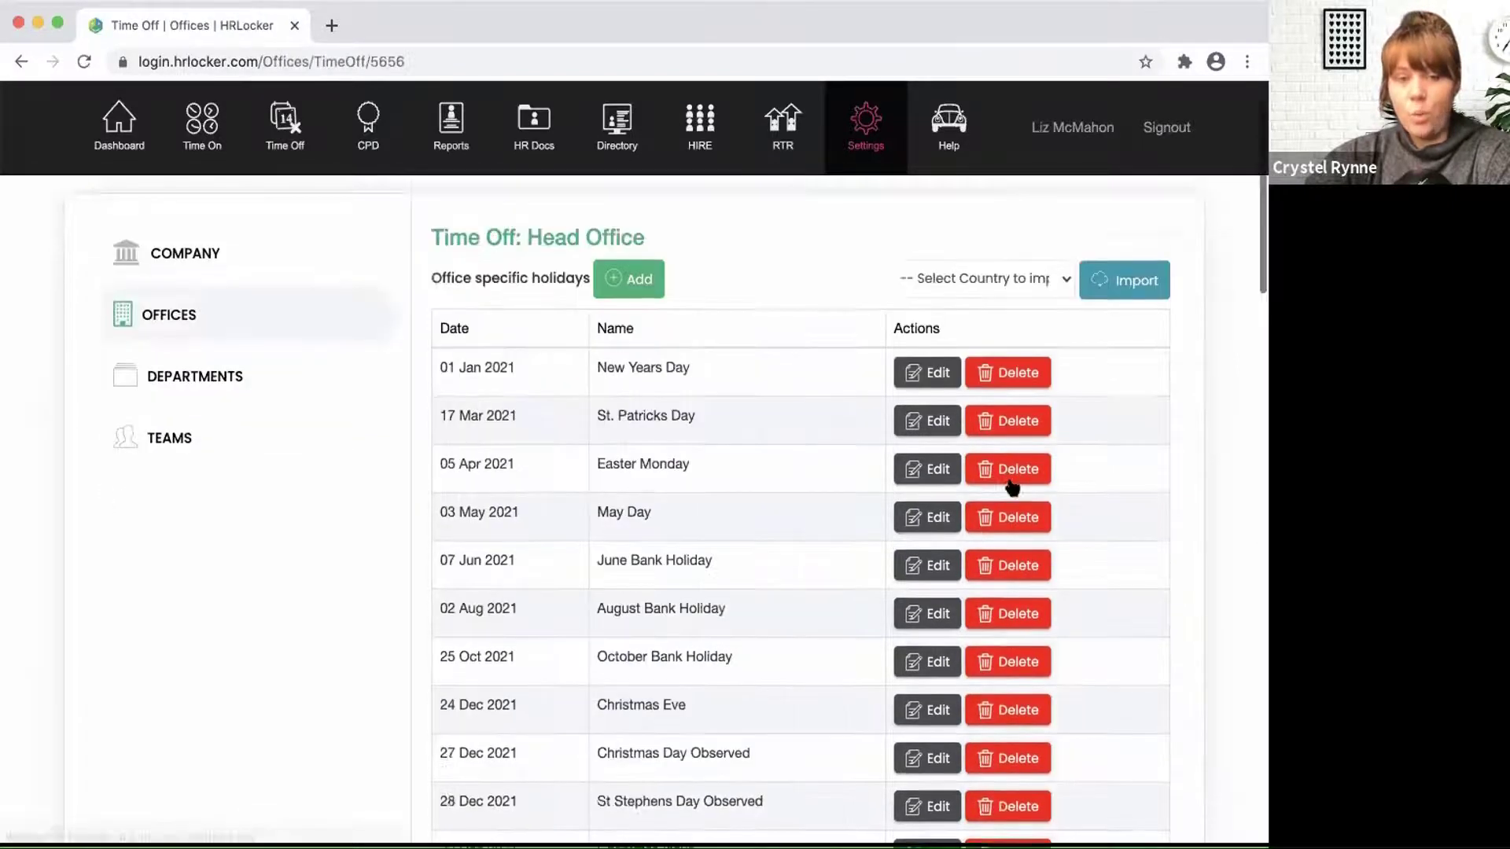
{"action": "scroll", "coordinate": [1012, 488], "scroll_direction": "down", "scroll_amount": 7}
{"action": "left_click", "coordinate": [771, 462]}
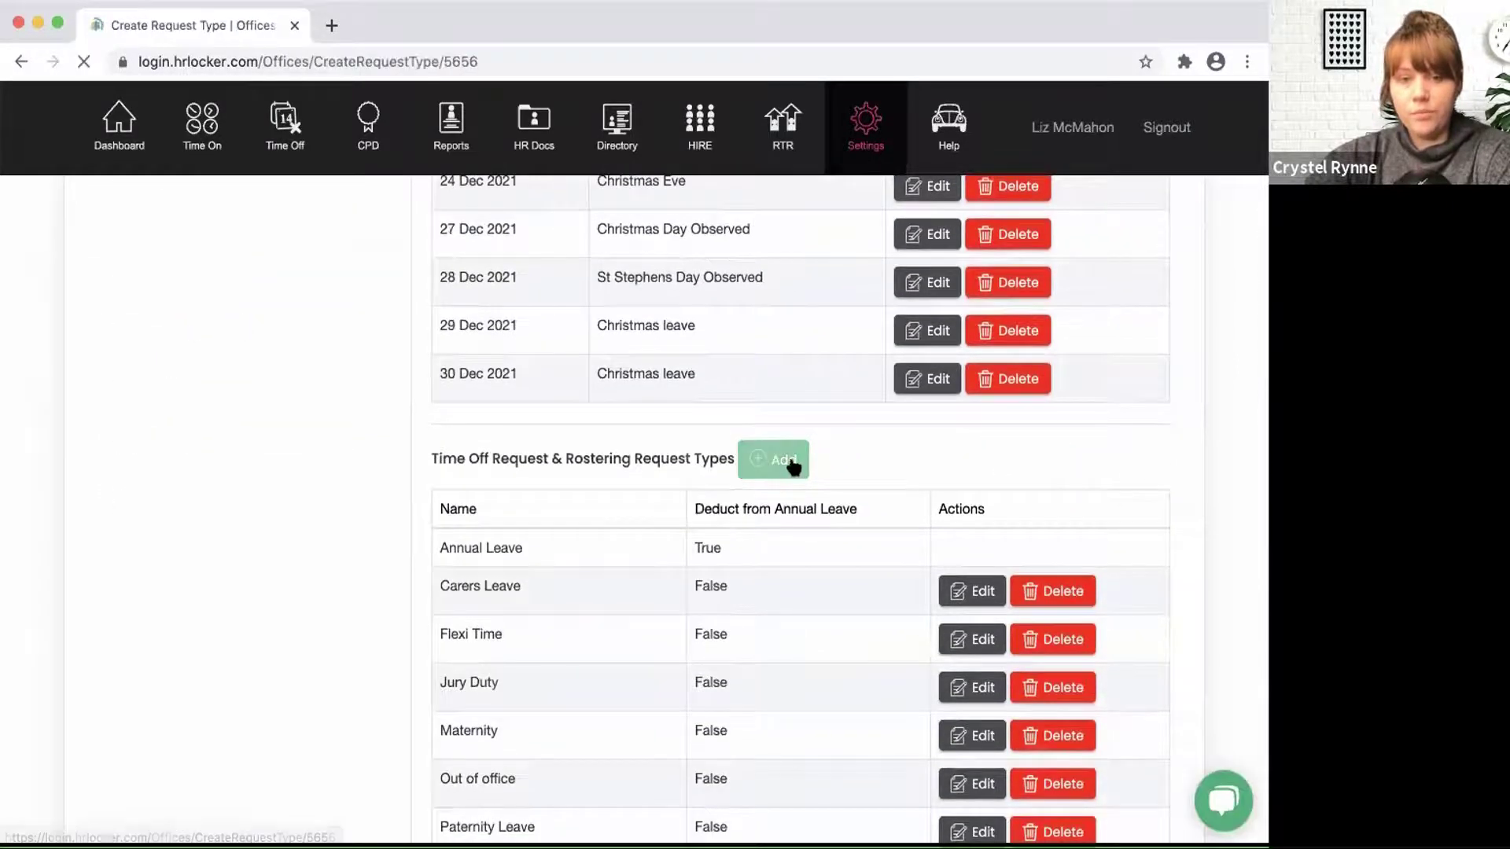
Step: Name the request type "home working" and flag it as Out of Office
{"action": "scroll", "coordinate": [793, 466], "scroll_direction": "down", "scroll_amount": 5}
{"action": "scroll", "coordinate": [687, 500], "scroll_direction": "up", "scroll_amount": 1}
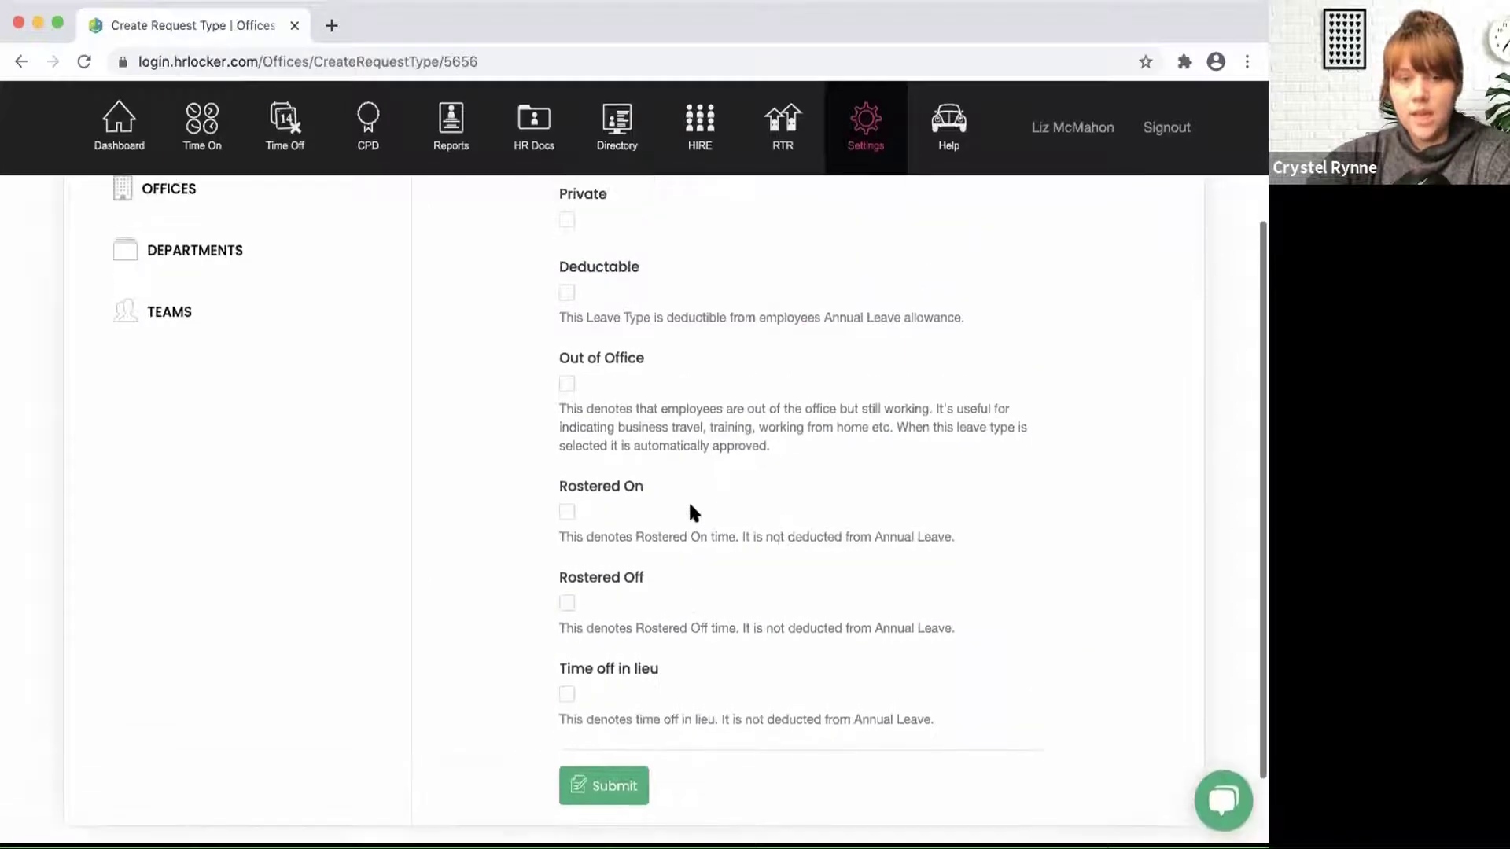
{"action": "scroll", "coordinate": [578, 394], "scroll_direction": "up", "scroll_amount": 1}
{"action": "scroll", "coordinate": [573, 387], "scroll_direction": "up", "scroll_amount": 2}
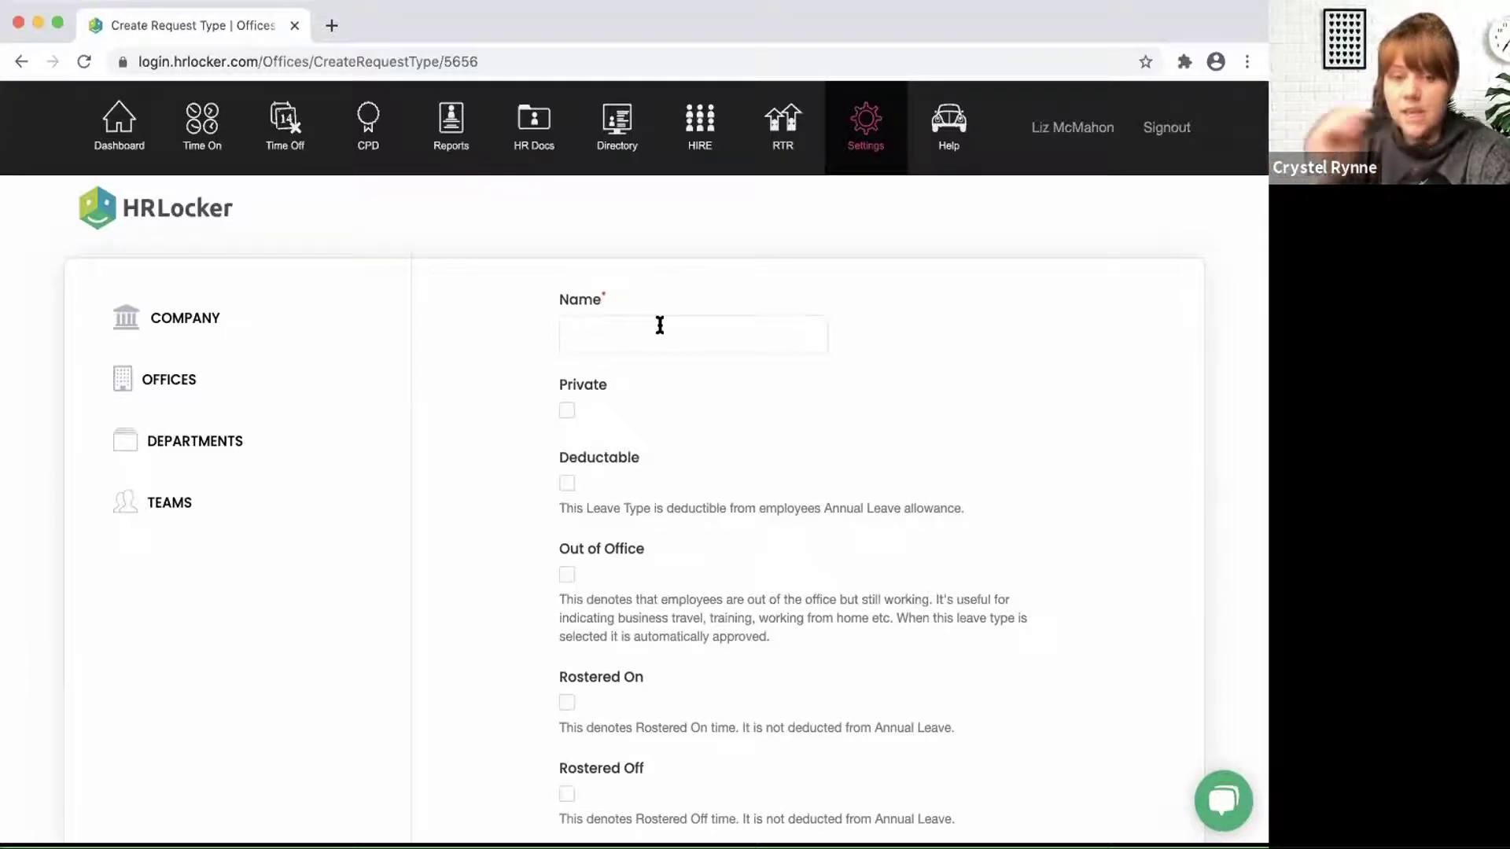
{"action": "left_click", "coordinate": [659, 325]}
{"action": "type", "text": "home working"}
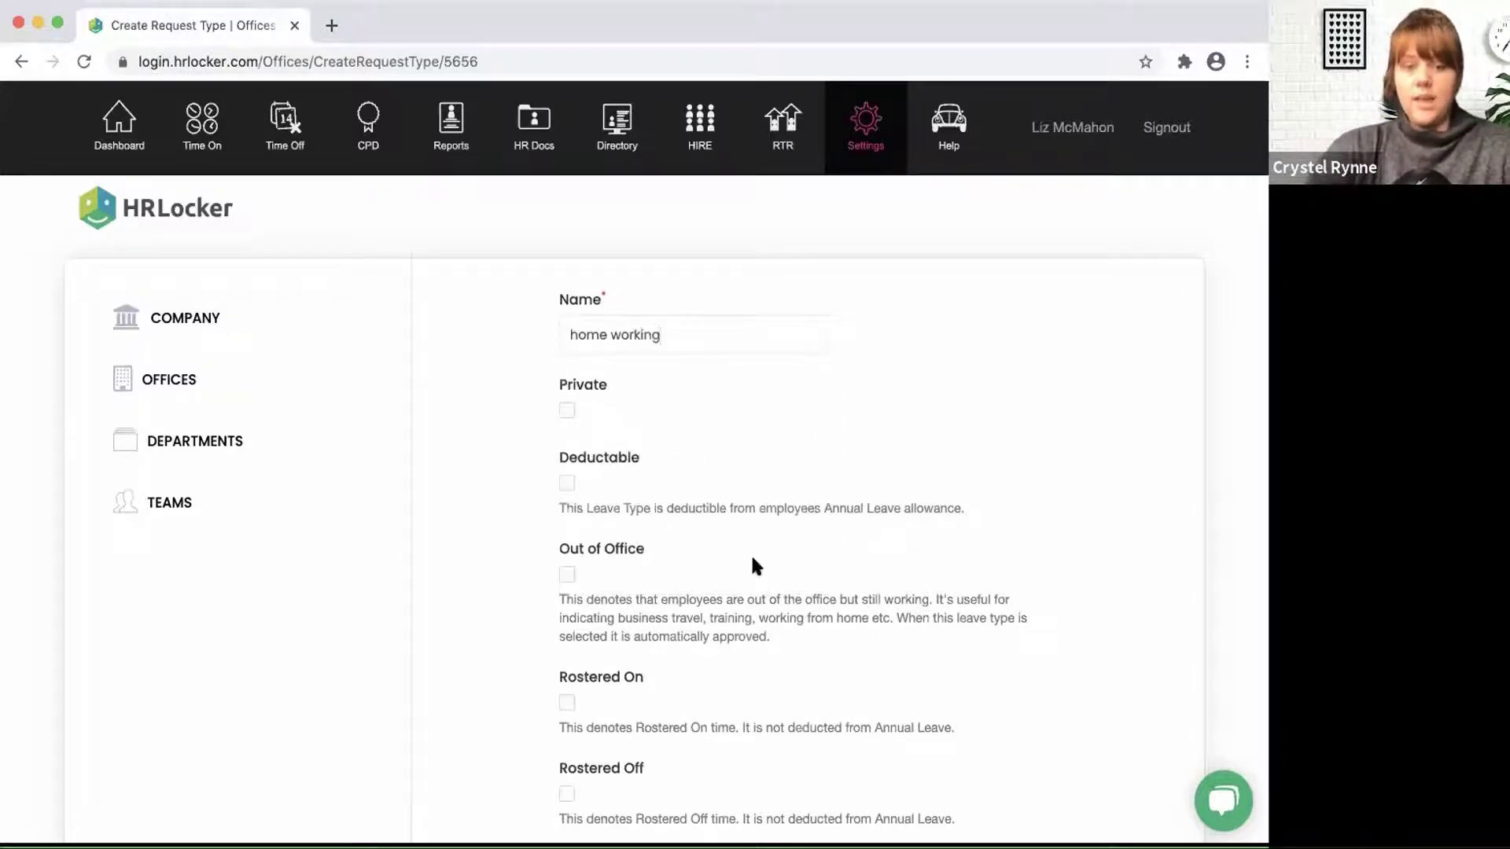
{"action": "scroll", "coordinate": [752, 558], "scroll_direction": "down", "scroll_amount": 5}
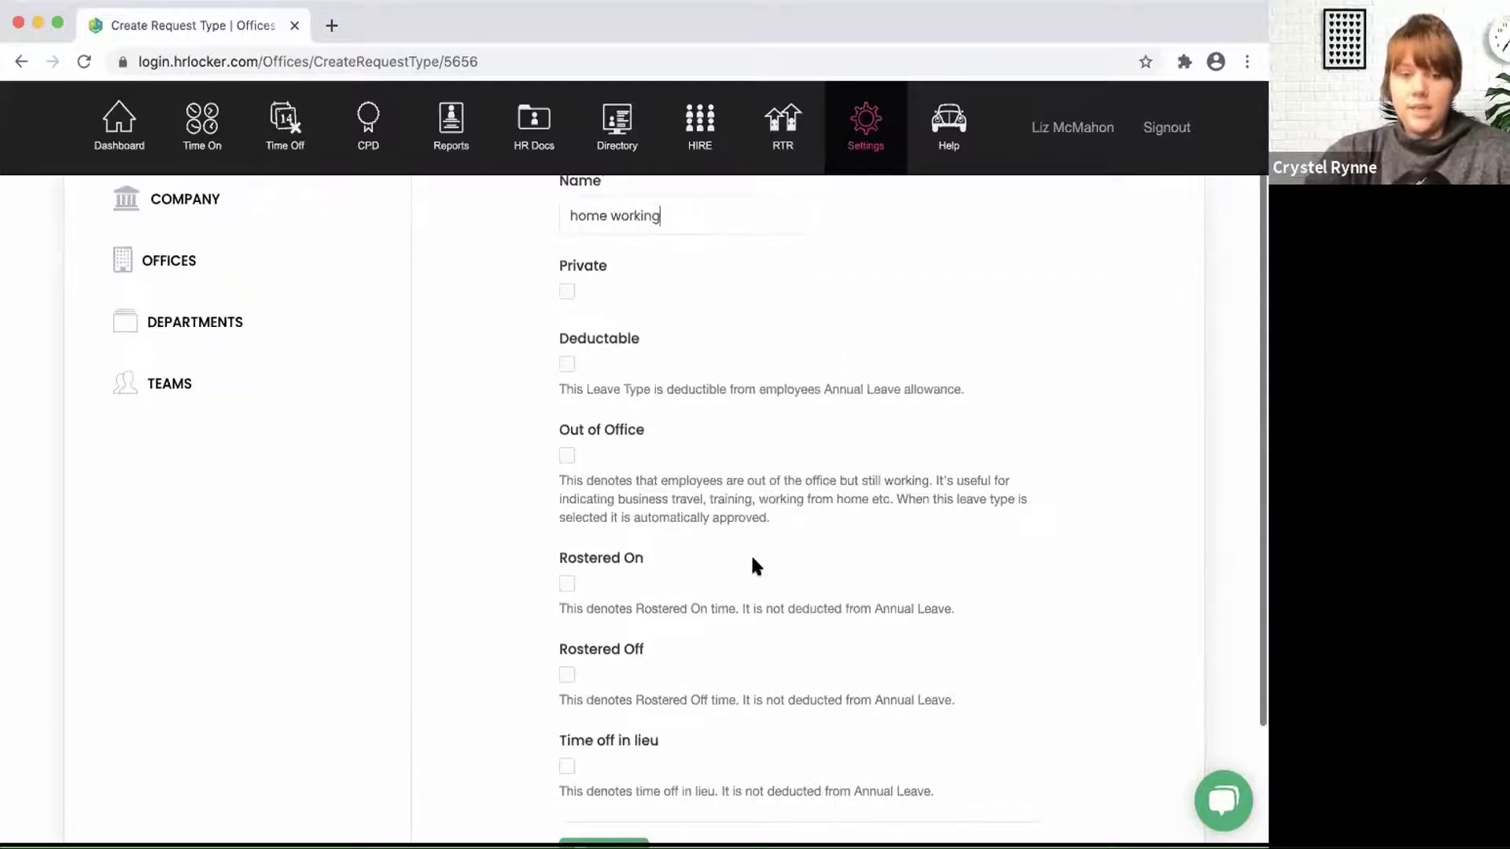
{"action": "left_click", "coordinate": [567, 336]}
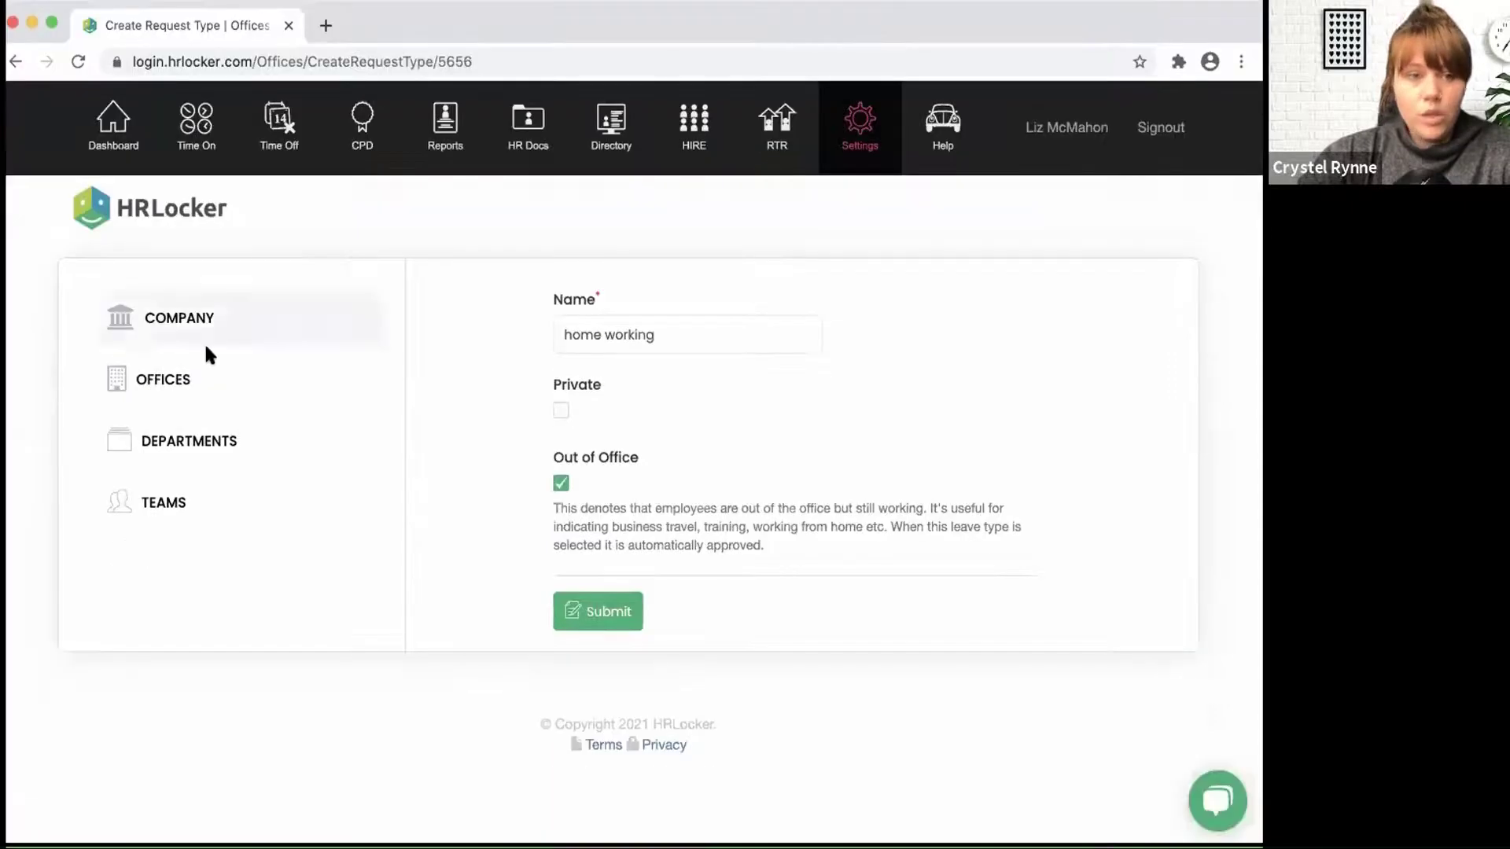
Step: Start a new holiday entry in the Head Office time off settings
{"action": "left_click", "coordinate": [145, 385]}
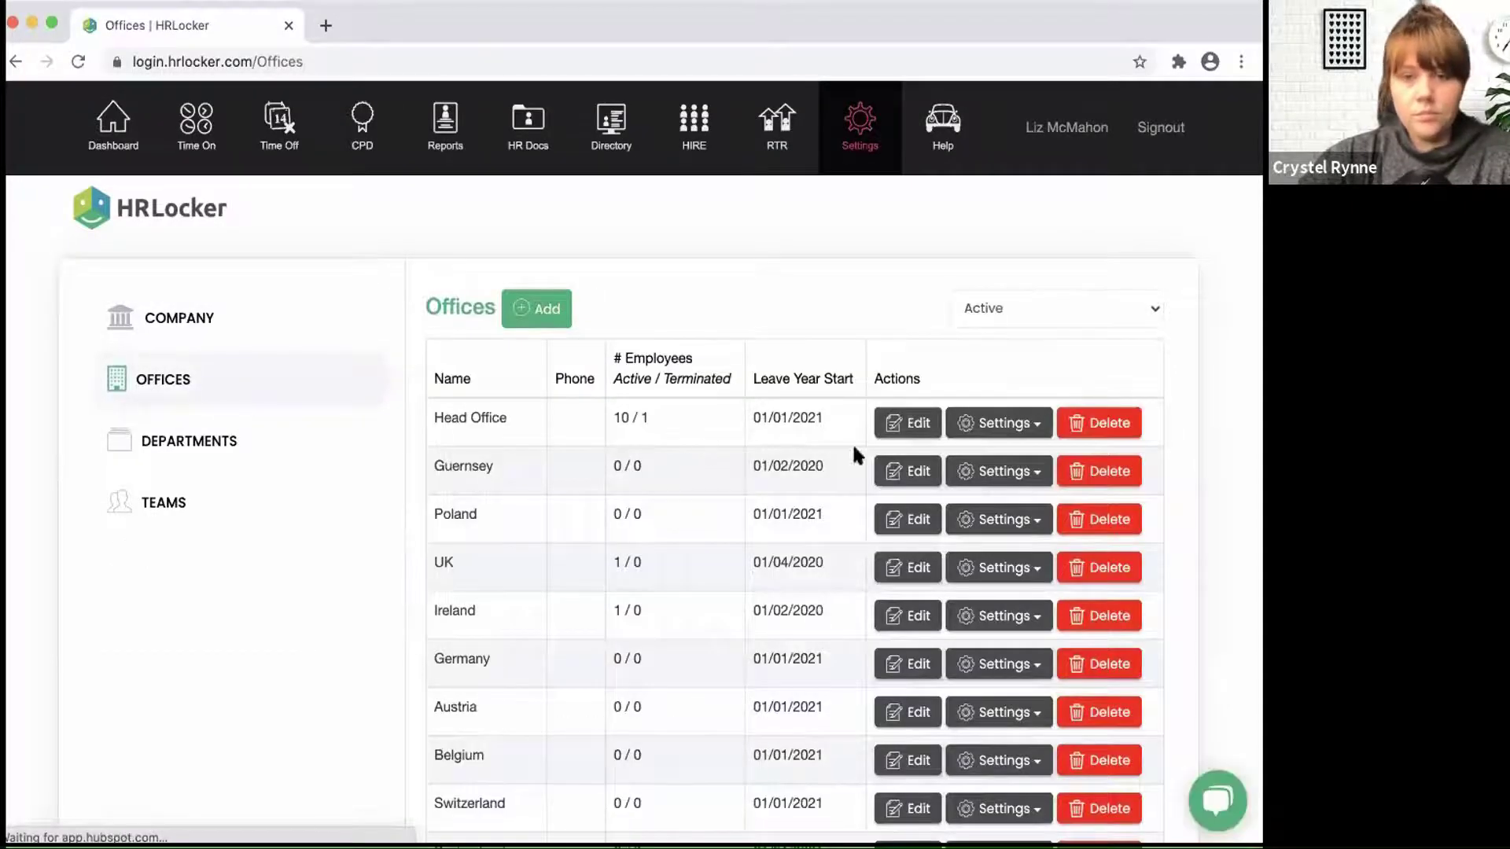
{"action": "left_click", "coordinate": [1003, 429]}
{"action": "left_click", "coordinate": [991, 488]}
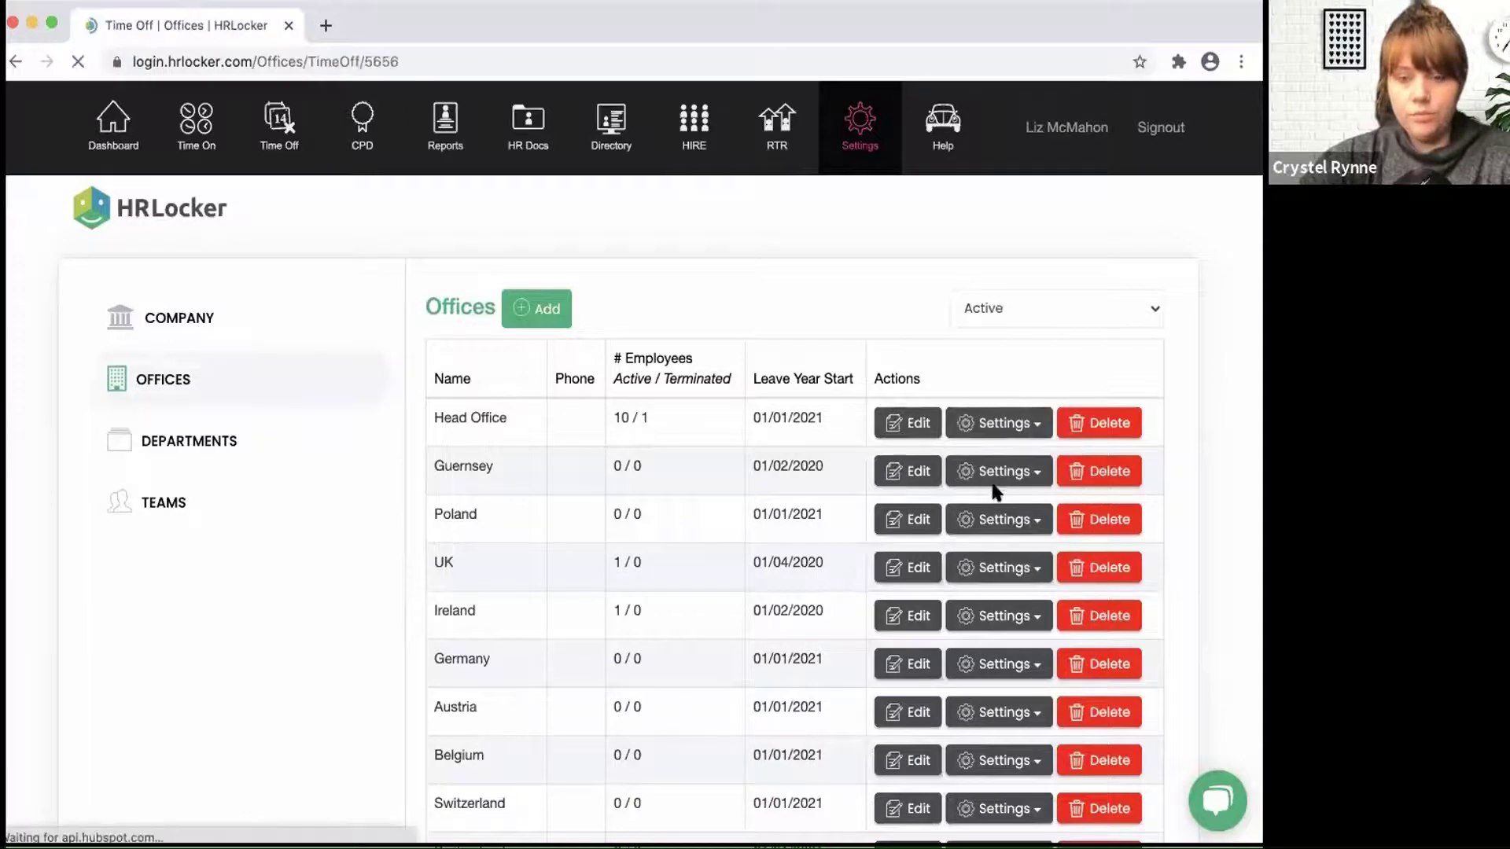
{"action": "left_click", "coordinate": [625, 343]}
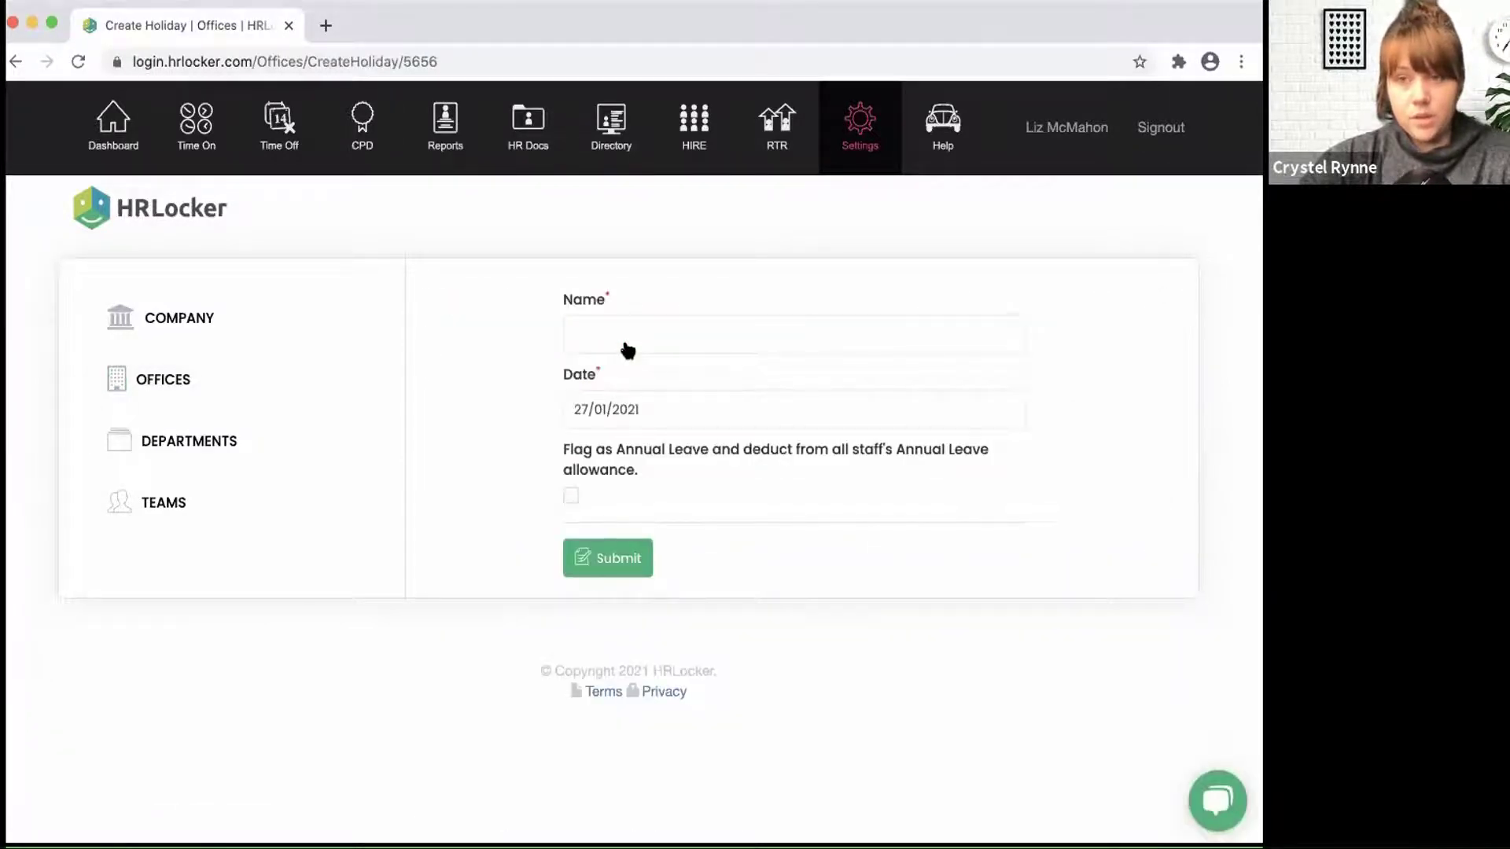
Step: Browse the holiday's date calendar ahead to December 2021 and close it without picking a date
{"action": "left_click", "coordinate": [664, 403]}
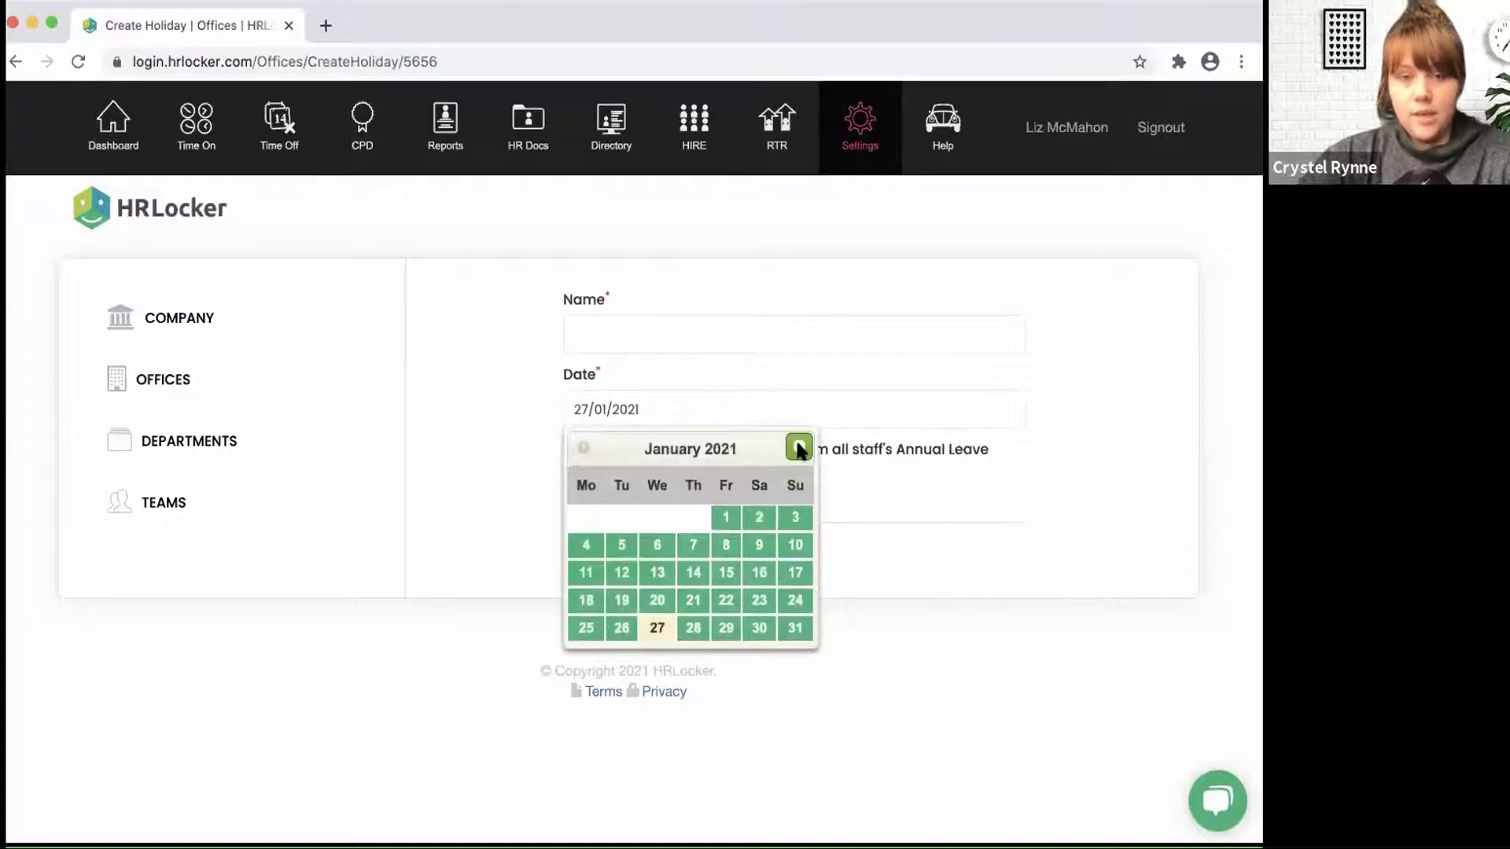
{"action": "triple_click", "coordinate": [799, 448]}
{"action": "double_click", "coordinate": [799, 448]}
{"action": "double_click", "coordinate": [799, 448]}
{"action": "double_click", "coordinate": [799, 448]}
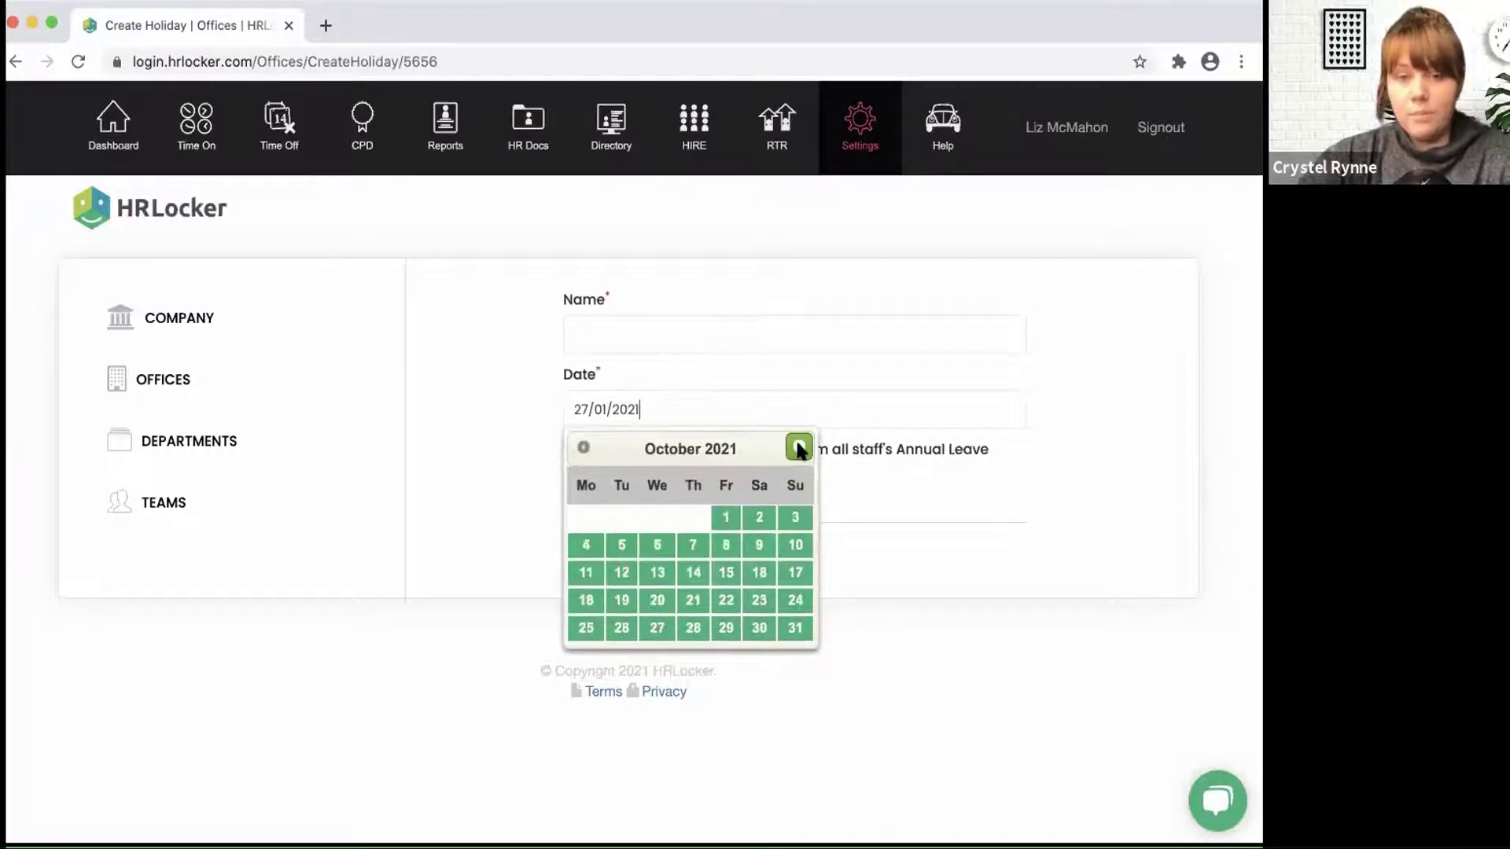
{"action": "left_click", "coordinate": [799, 449]}
{"action": "left_click", "coordinate": [799, 448]}
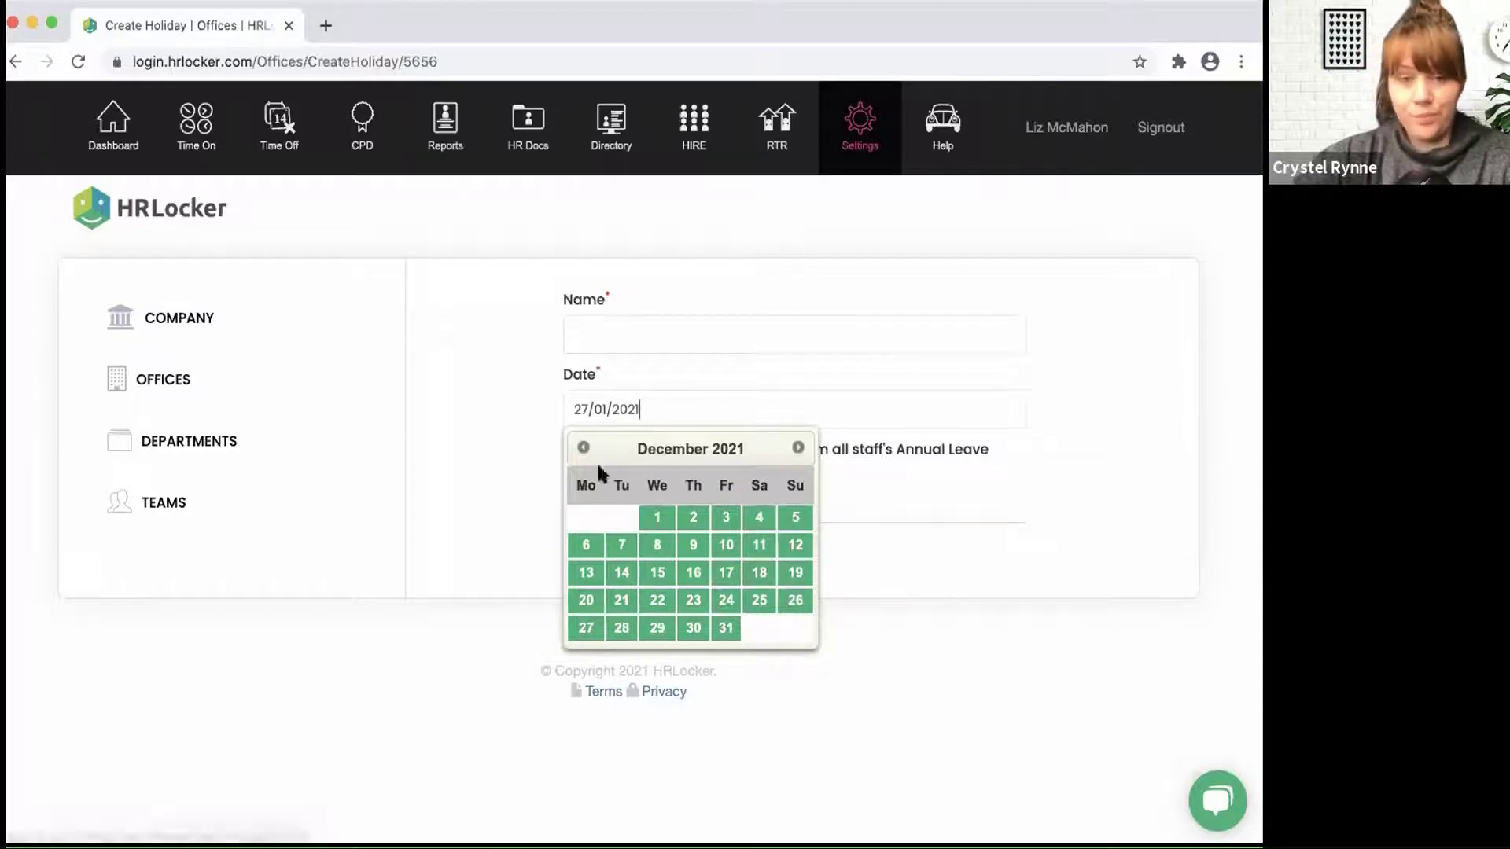
{"action": "left_click", "coordinate": [968, 512]}
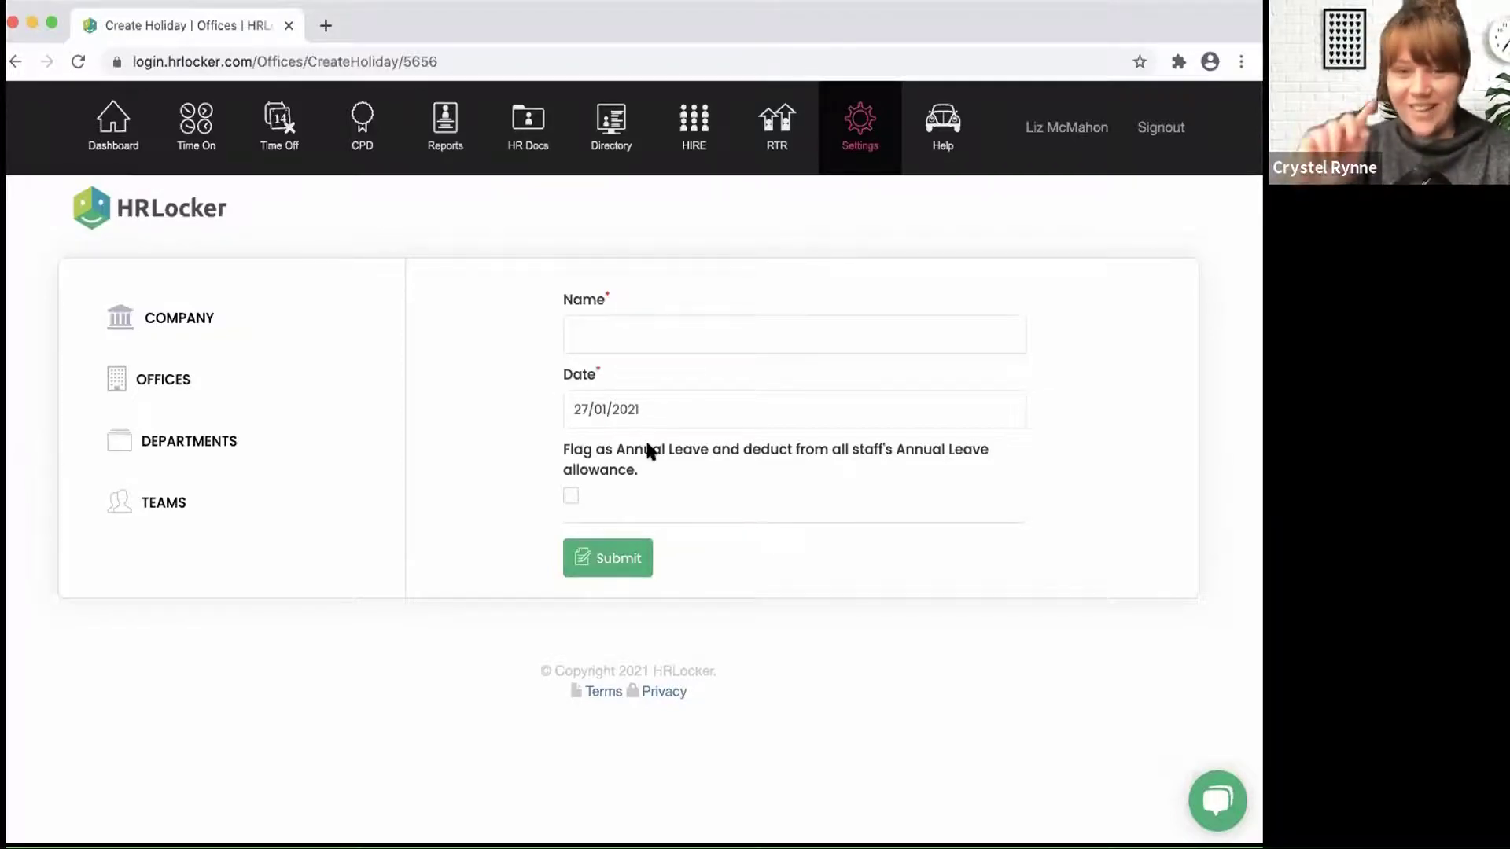
Step: Start a manual Annual Leave adjustment on the My Time Off page and set its value to 5 days
{"action": "left_click", "coordinate": [285, 141]}
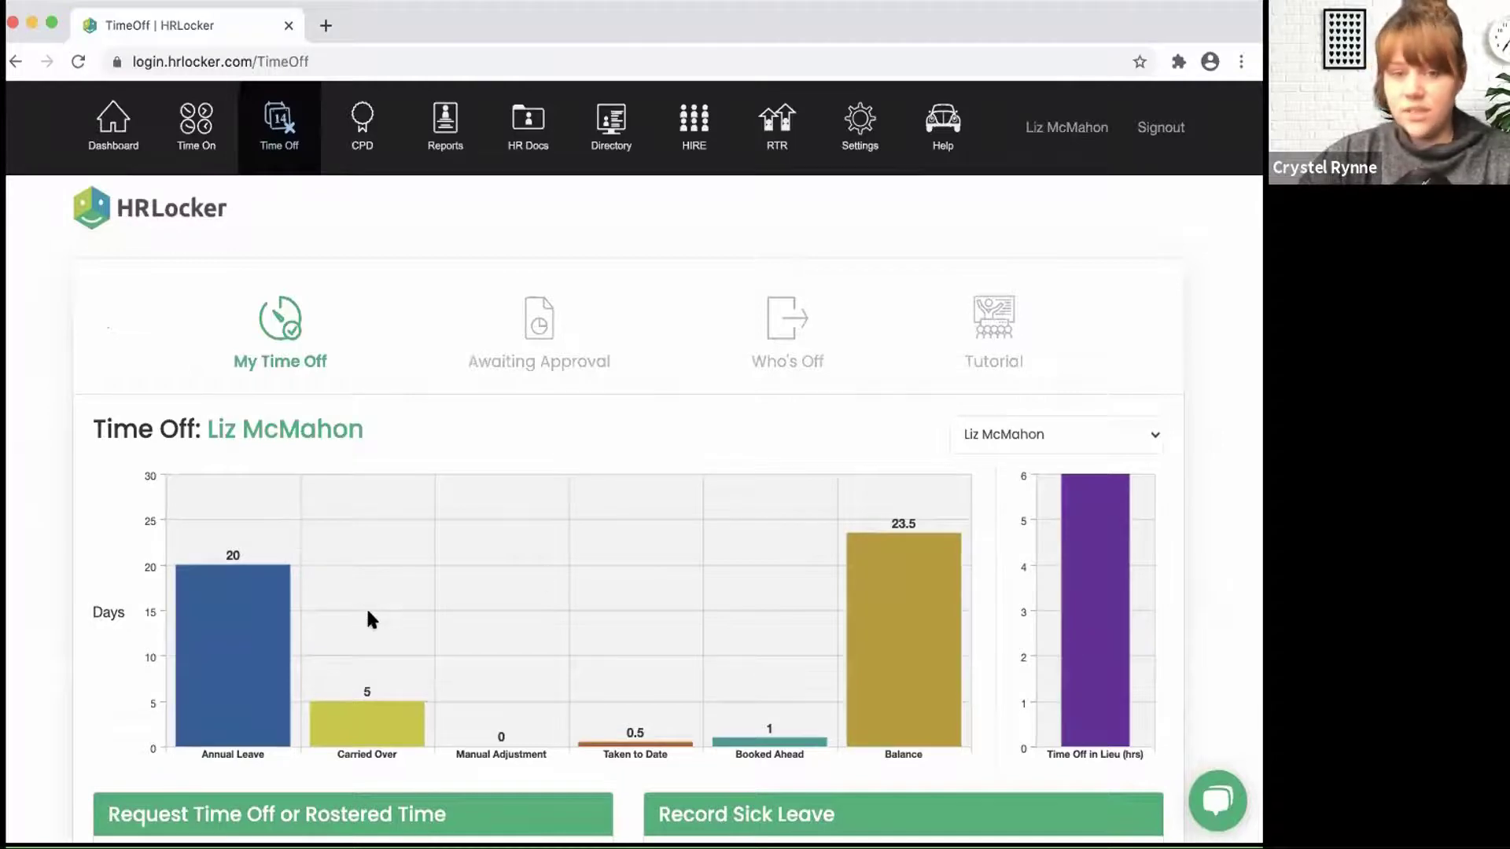
{"action": "scroll", "coordinate": [368, 618], "scroll_direction": "down", "scroll_amount": 15}
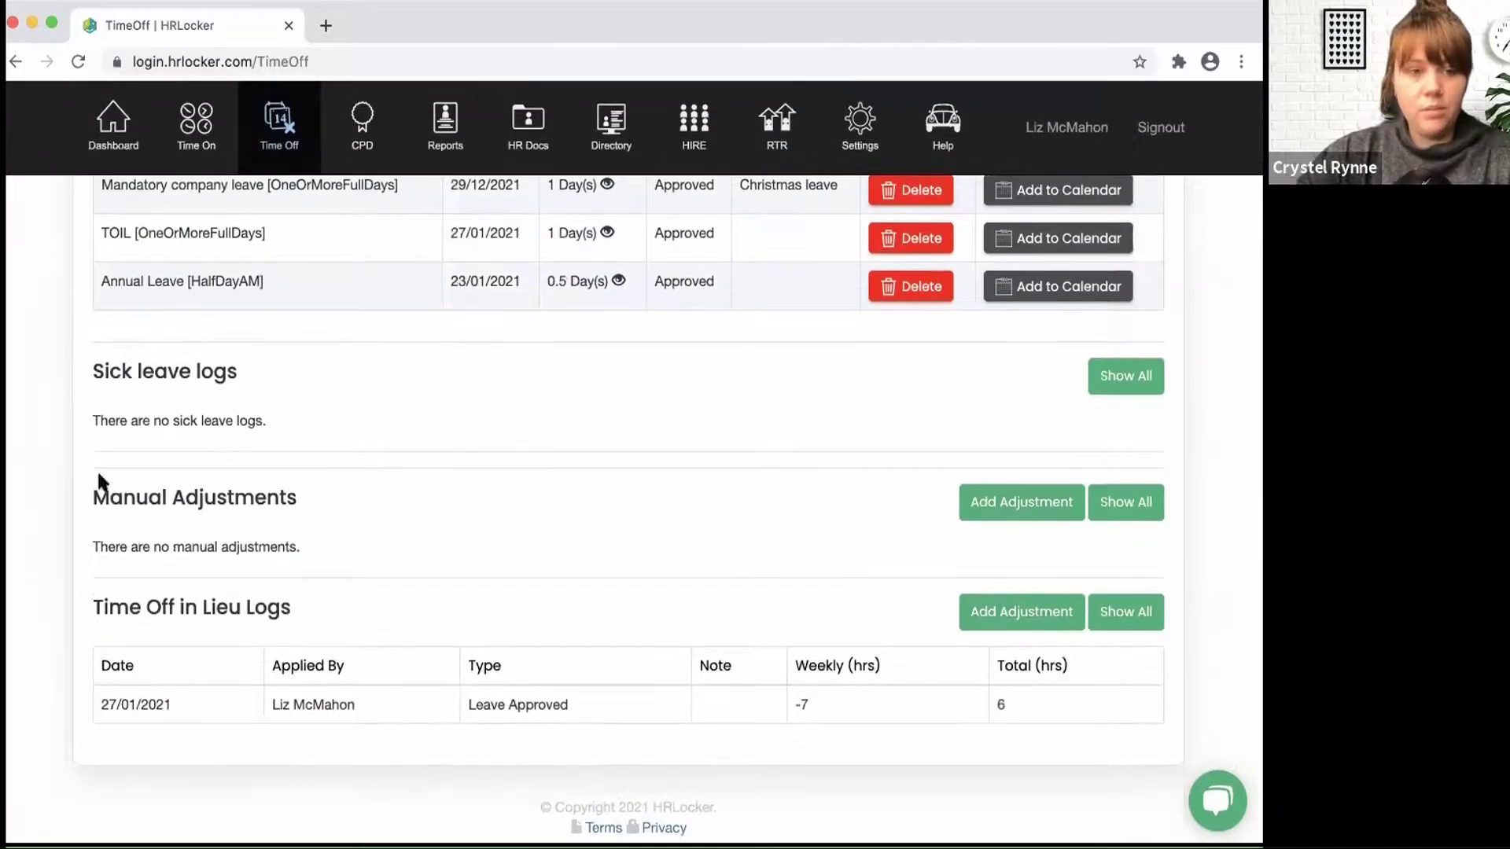
{"action": "scroll", "coordinate": [268, 574], "scroll_direction": "up", "scroll_amount": 2}
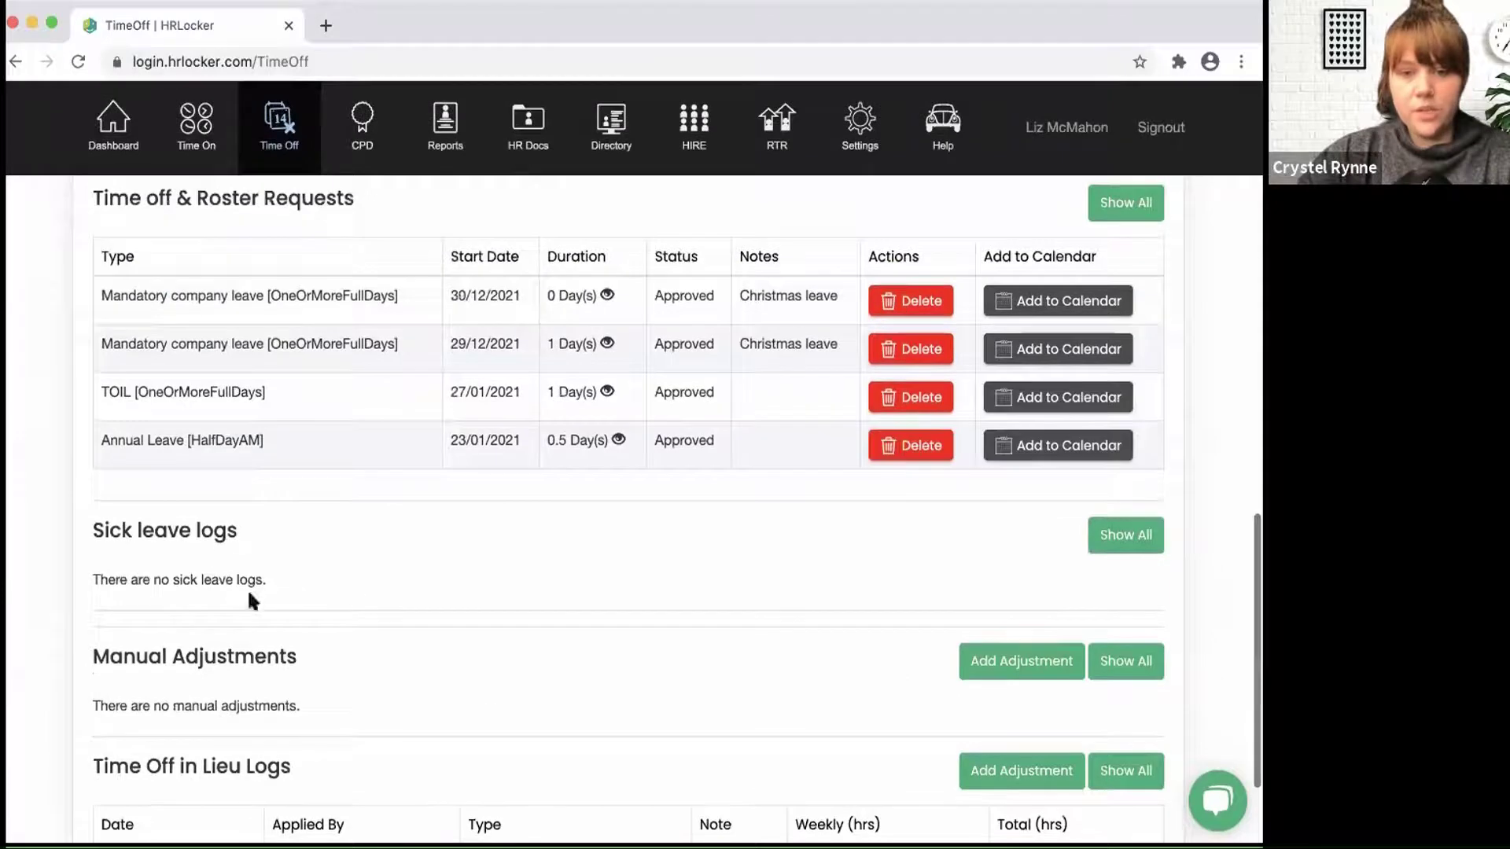
{"action": "left_click", "coordinate": [1032, 667]}
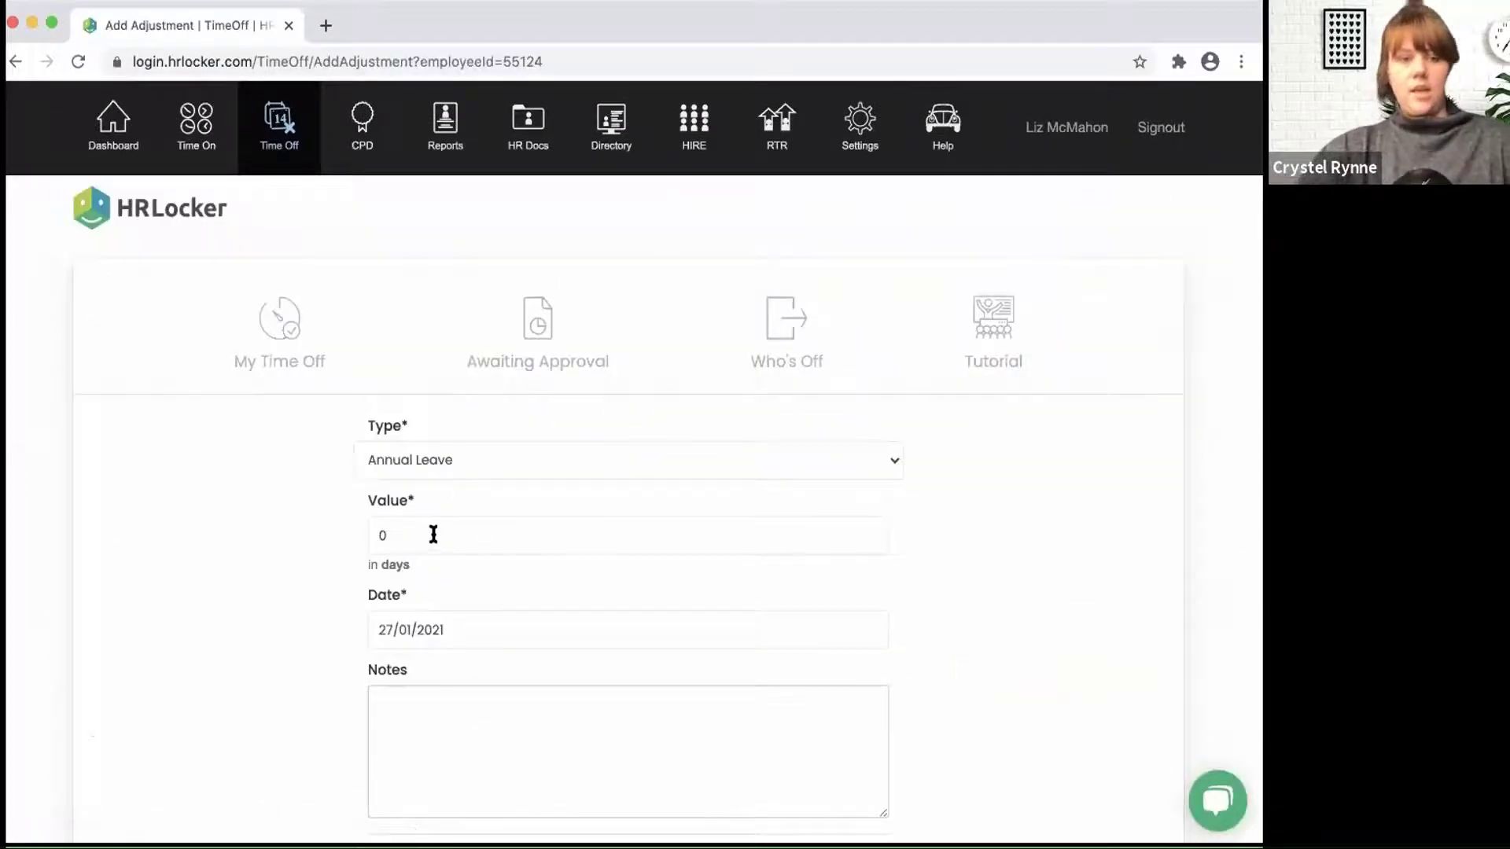
{"action": "left_click_drag", "start_coordinate": [433, 534], "coordinate": [270, 535]}
{"action": "type", "text": "5"}
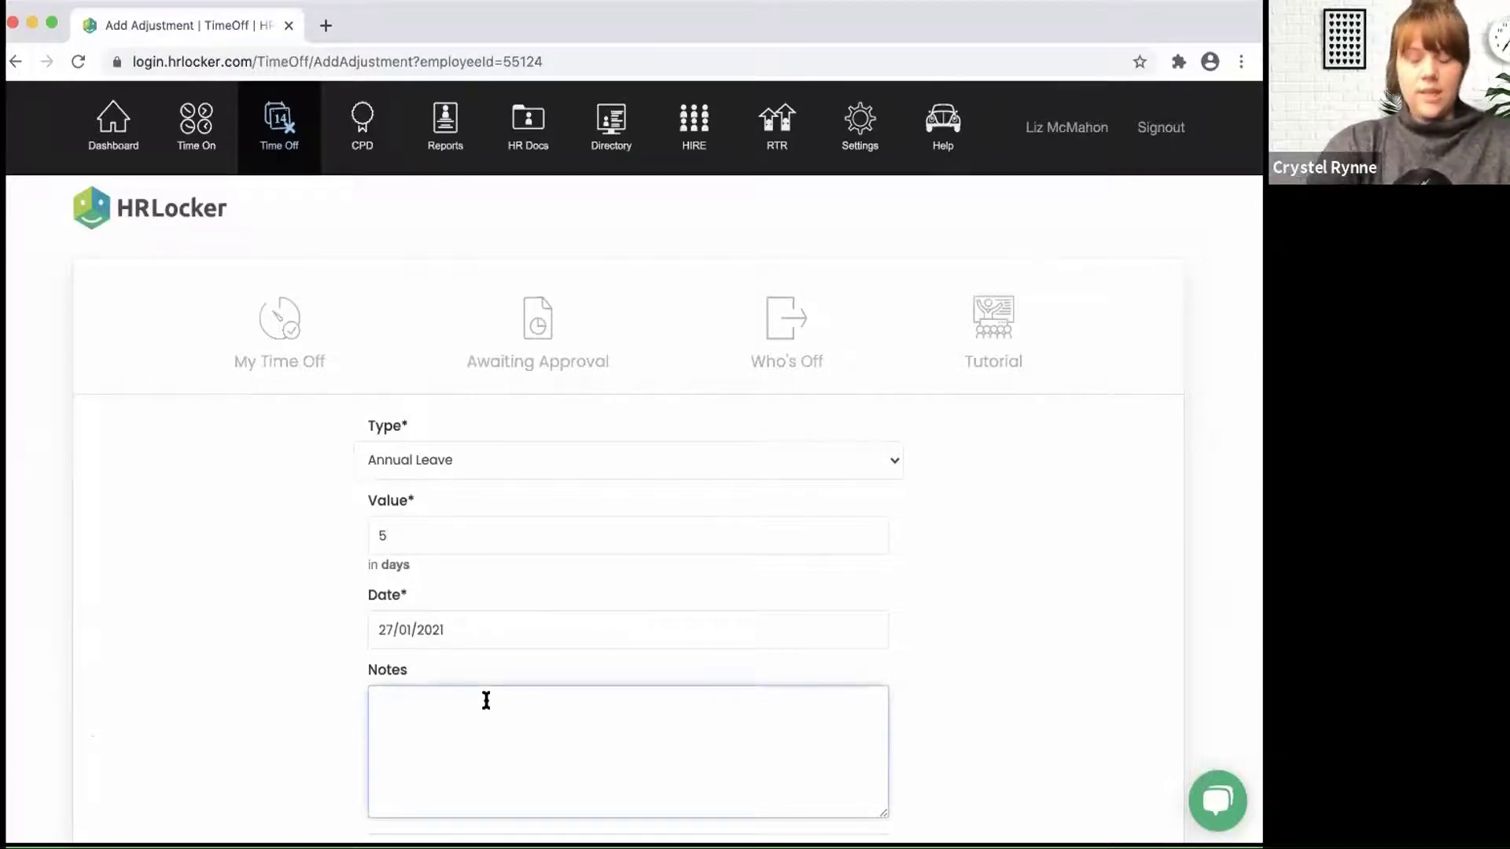
Step: Enter the note "annual leave from 2020 - December 15 - 20" for the adjustment and submit it
{"action": "type", "text": "annual"}
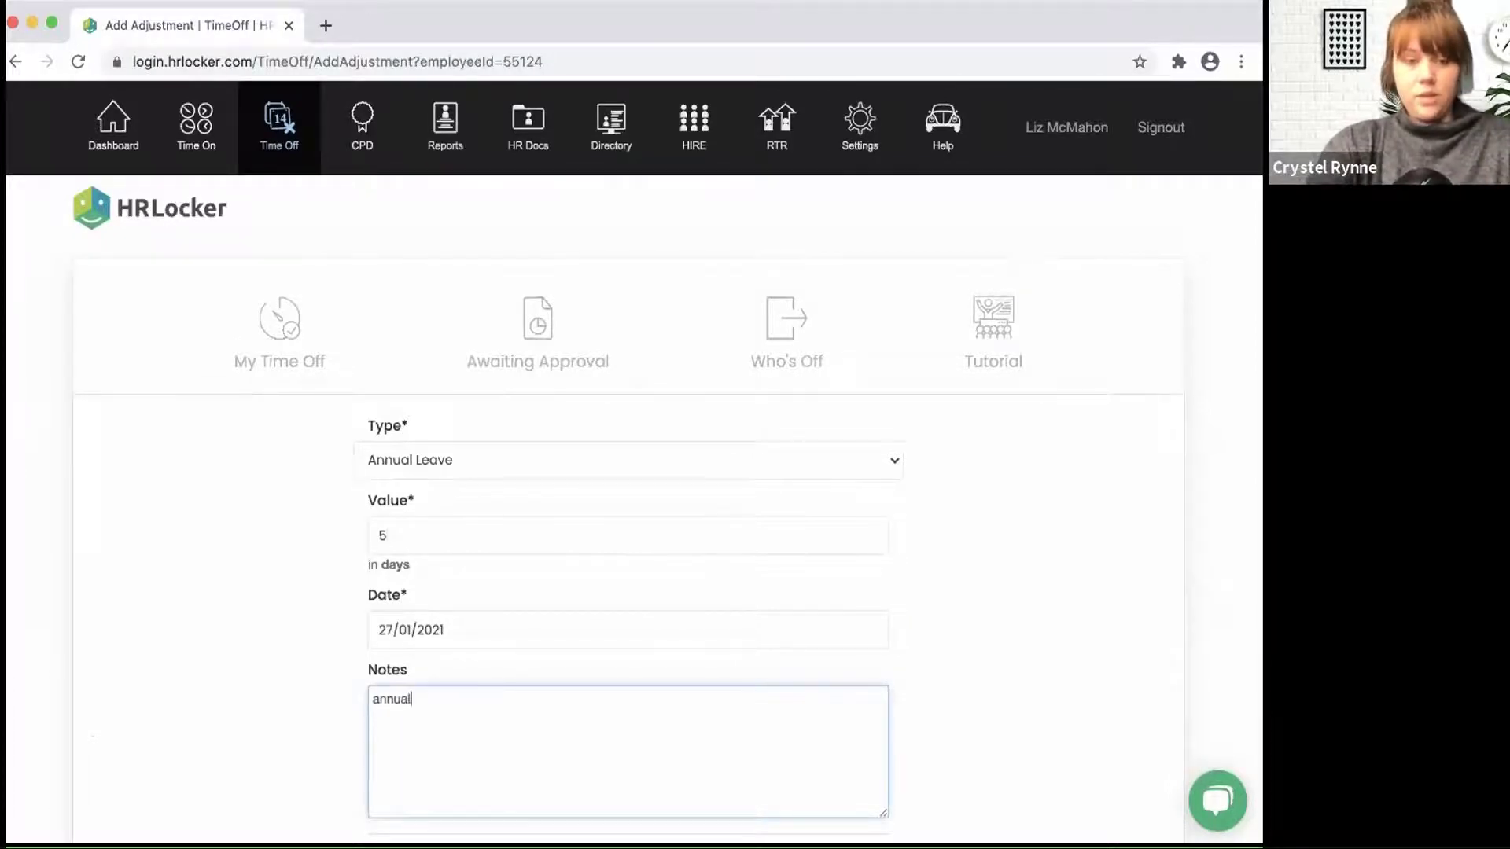
{"action": "type", "text": " leave from 20"}
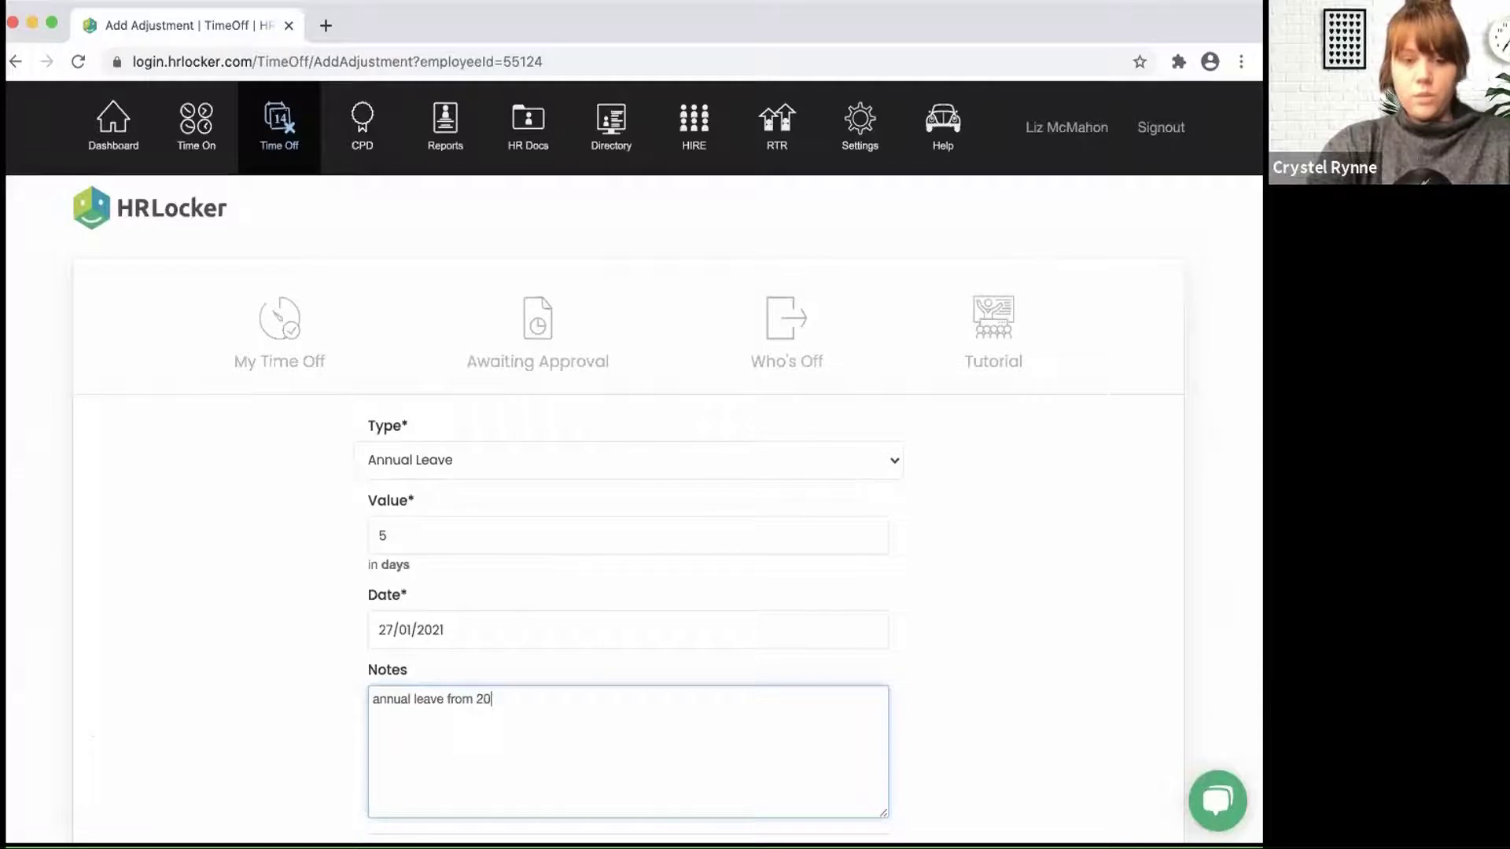
{"action": "type", "text": "20 - "}
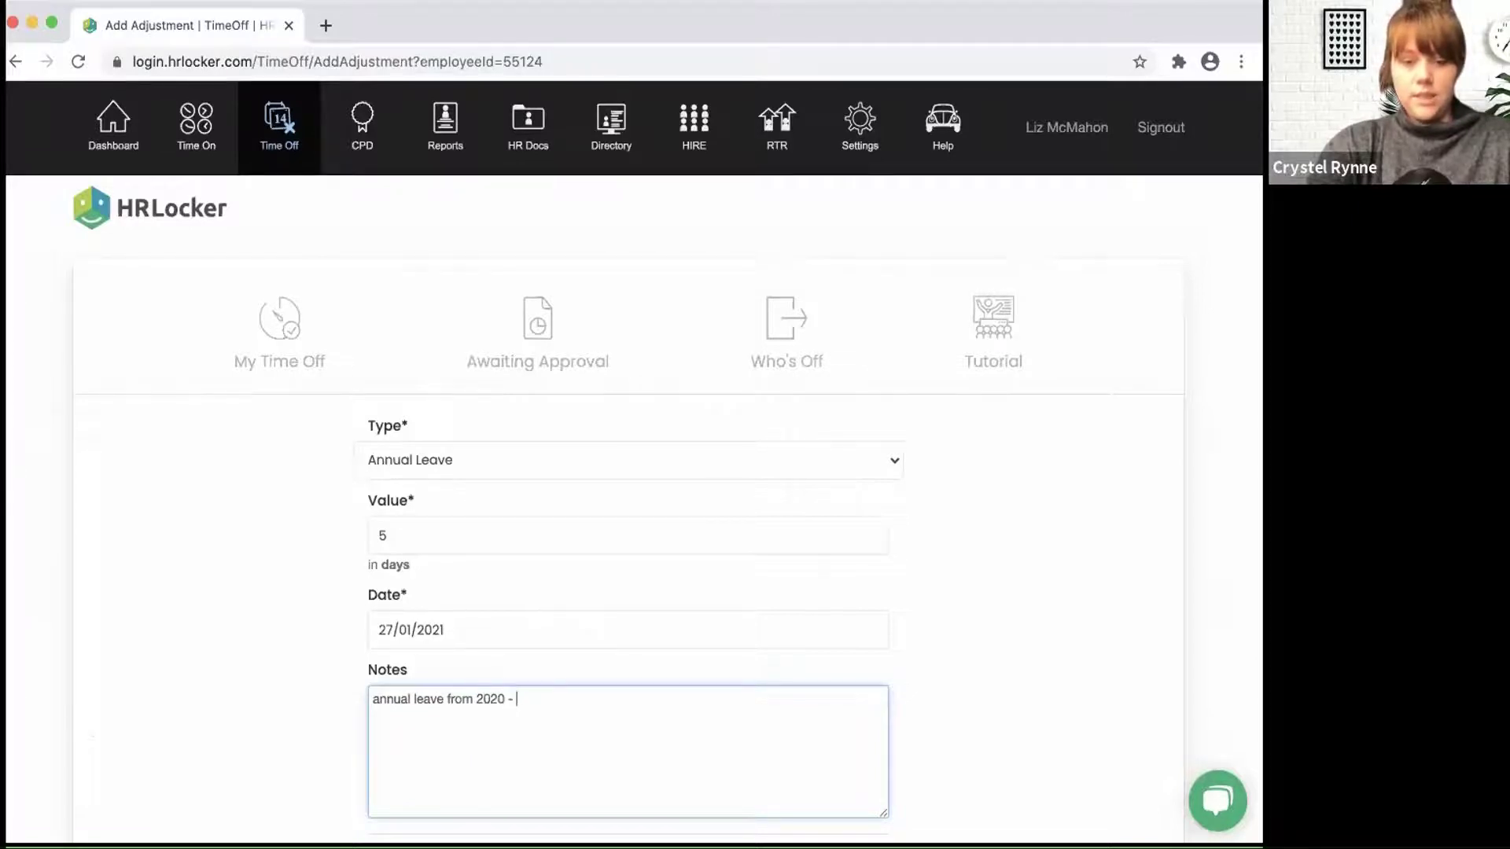
{"action": "type", "text": "DEce"}
{"action": "key", "text": "BackSpace"}
{"action": "key", "text": "BackSpace"}
{"action": "key", "text": "BackSpace"}
{"action": "type", "text": "e"}
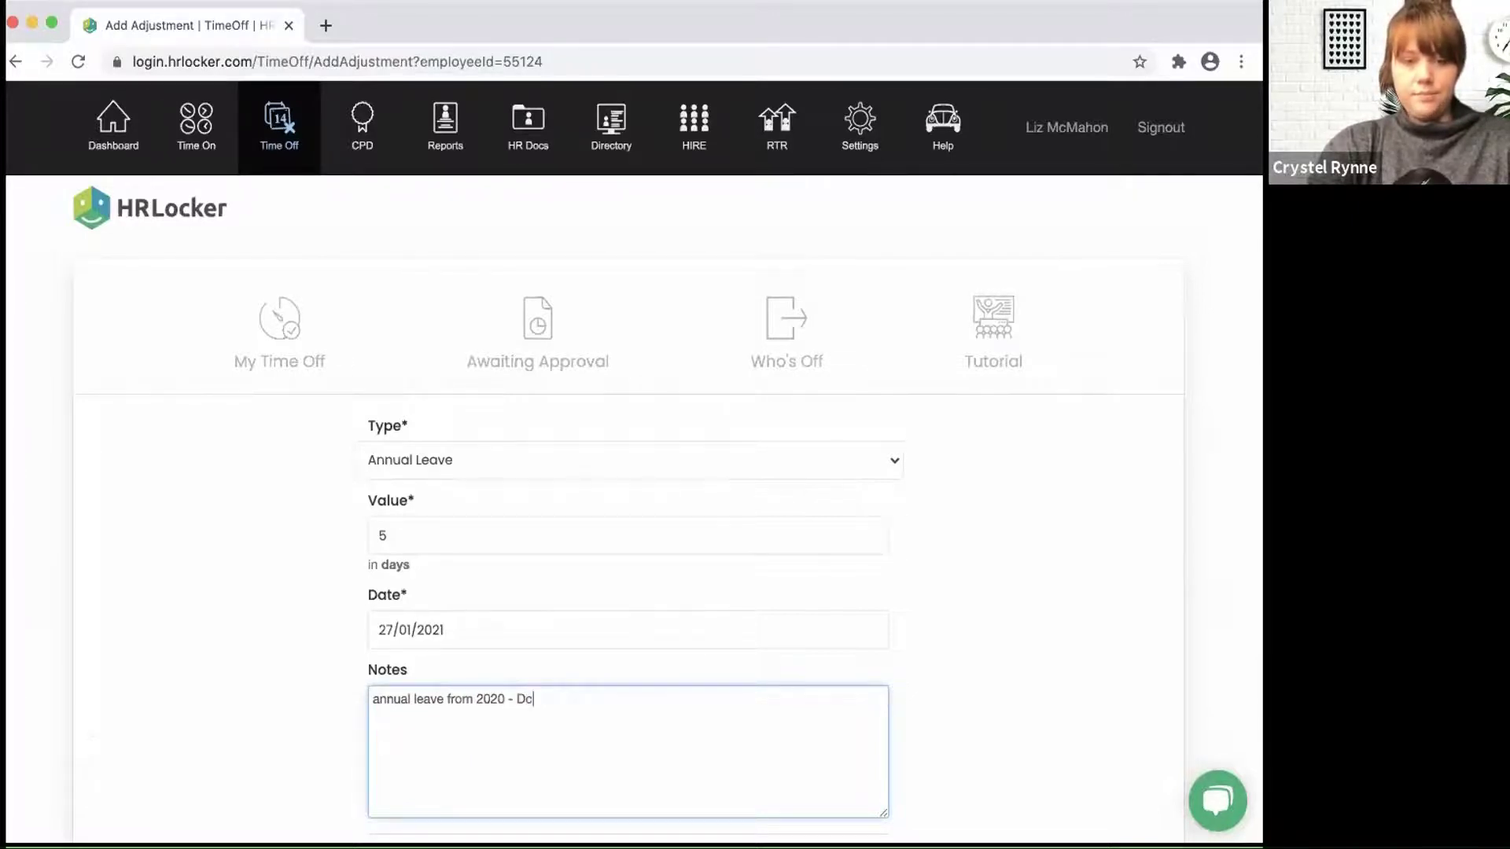
{"action": "type", "text": "cember "}
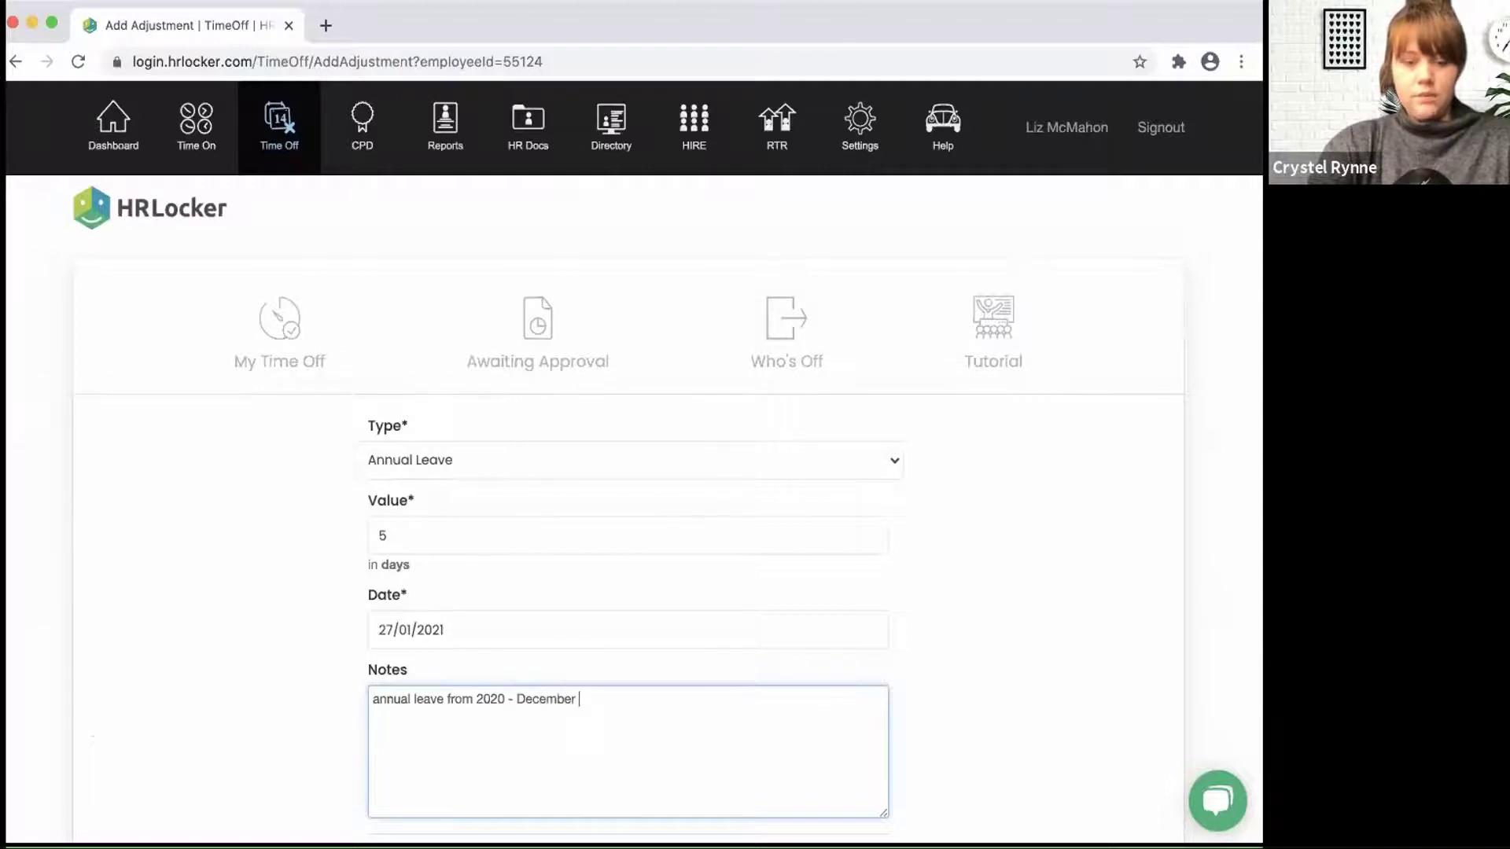
{"action": "type", "text": "15 - 2"}
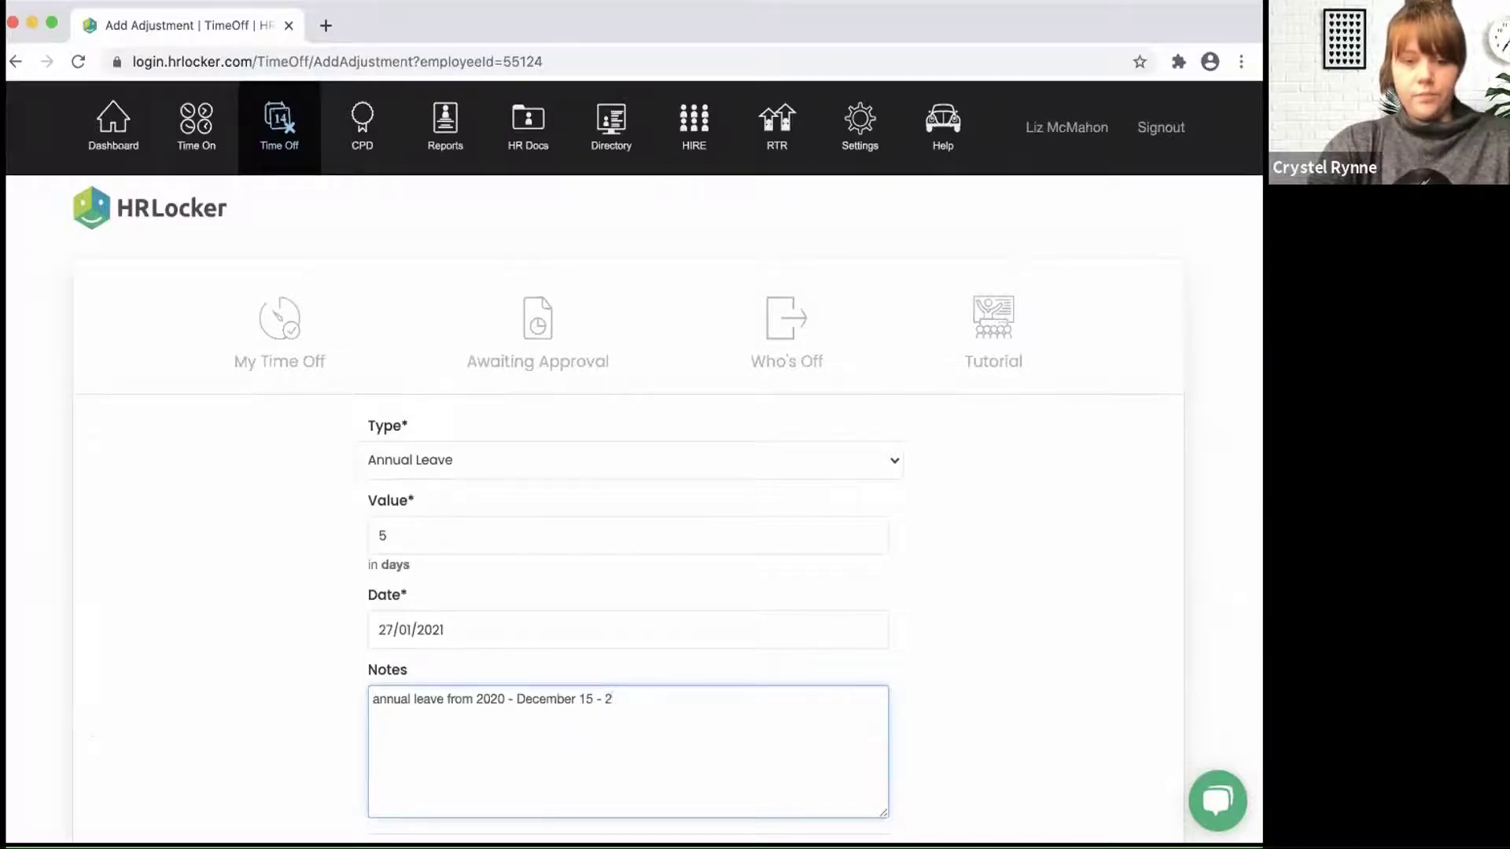
{"action": "type", "text": "0"}
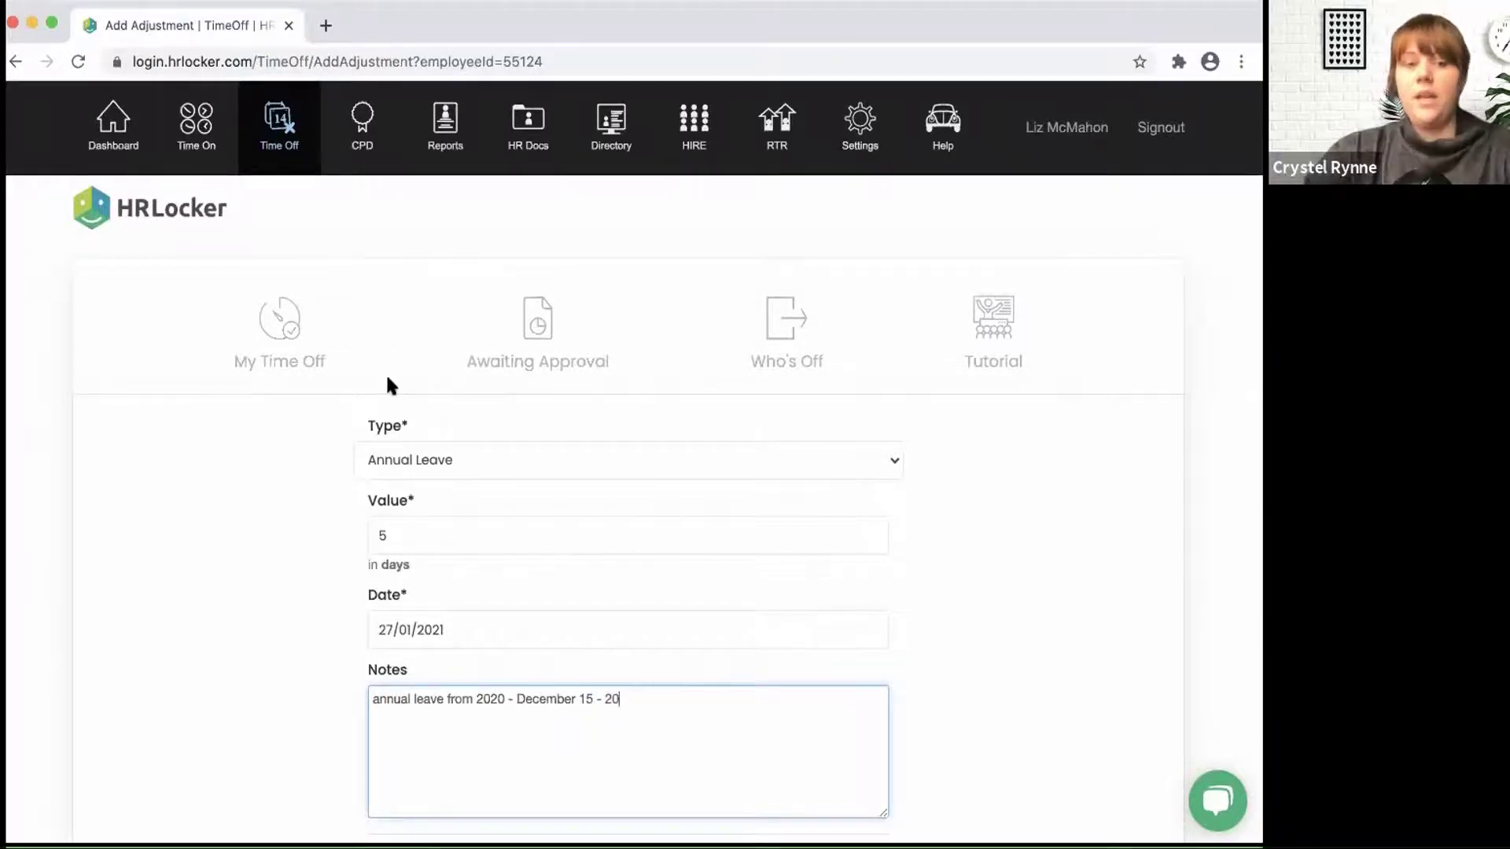
{"action": "scroll", "coordinate": [430, 519], "scroll_direction": "down", "scroll_amount": 1}
{"action": "scroll", "coordinate": [786, 668], "scroll_direction": "down", "scroll_amount": 1}
{"action": "left_click", "coordinate": [865, 725]}
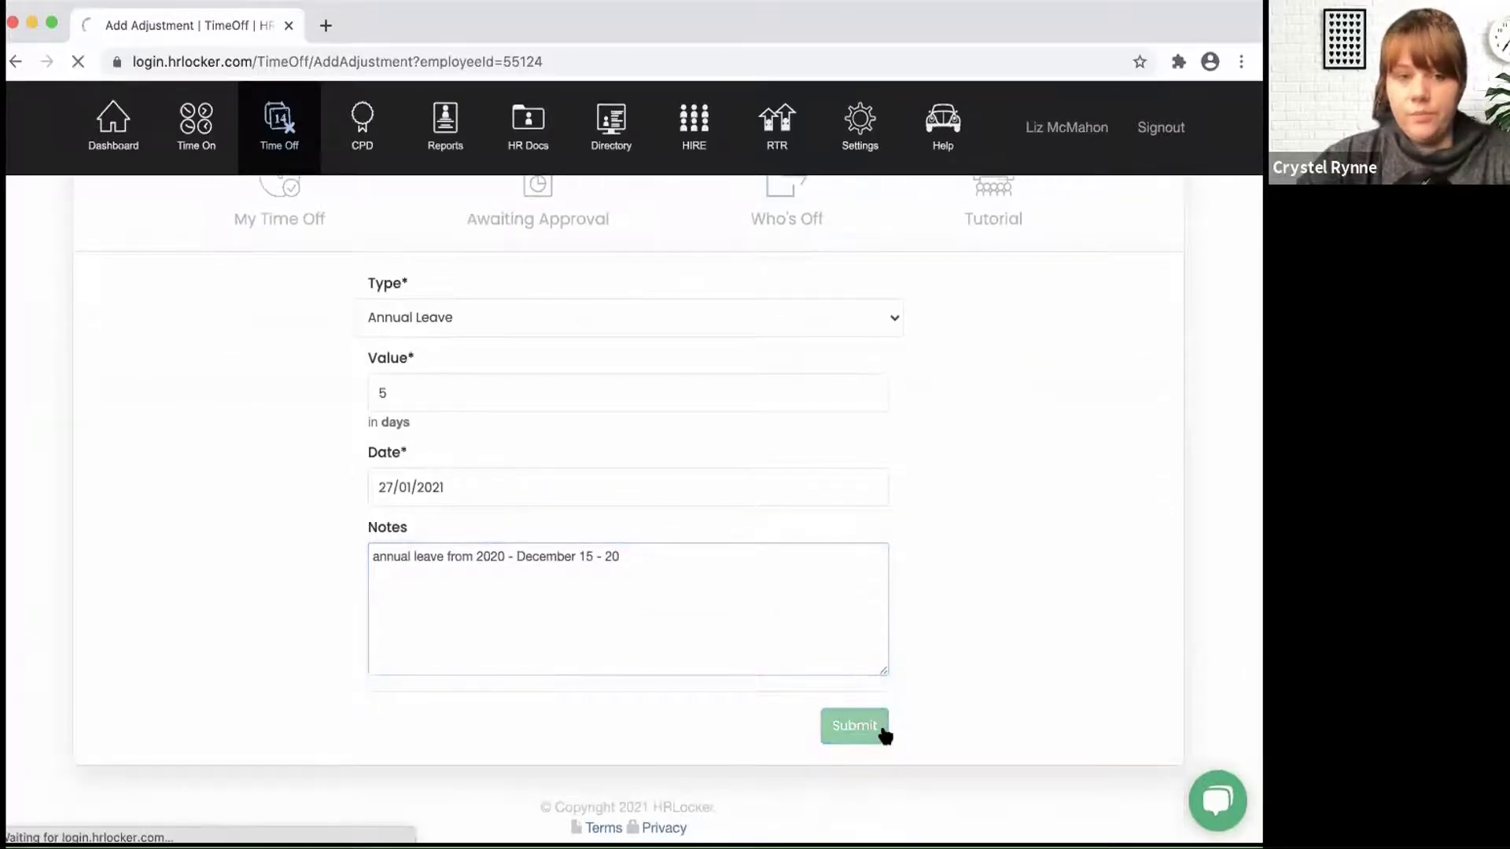
Step: Delete the 5-day entry from the Manual Adjustments log and confirm the deletion
{"action": "scroll", "coordinate": [643, 770], "scroll_direction": "down", "scroll_amount": 10}
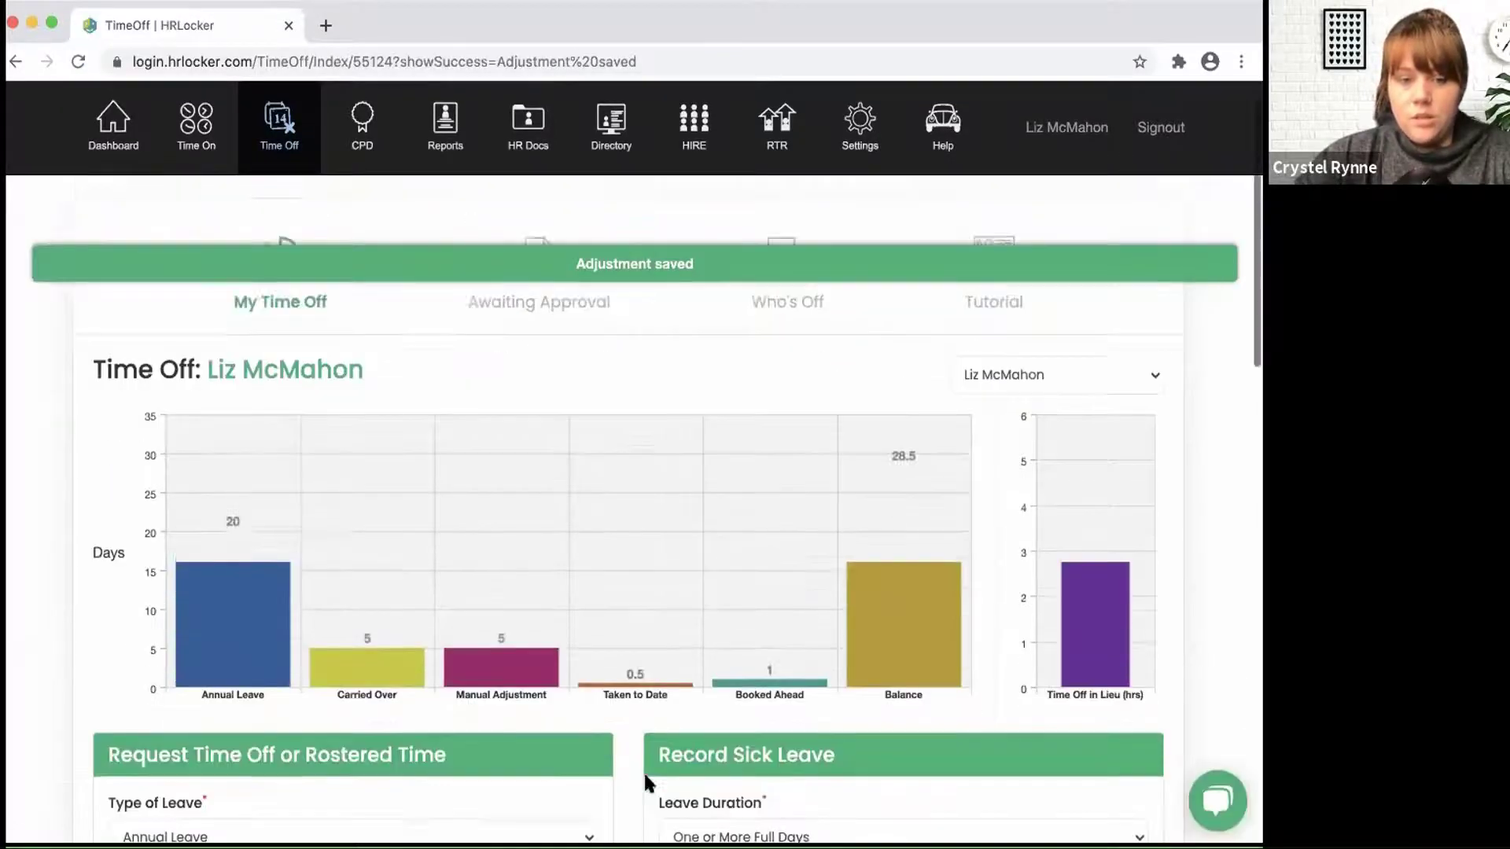
{"action": "scroll", "coordinate": [643, 775], "scroll_direction": "down", "scroll_amount": 6}
{"action": "scroll", "coordinate": [840, 727], "scroll_direction": "up", "scroll_amount": 2}
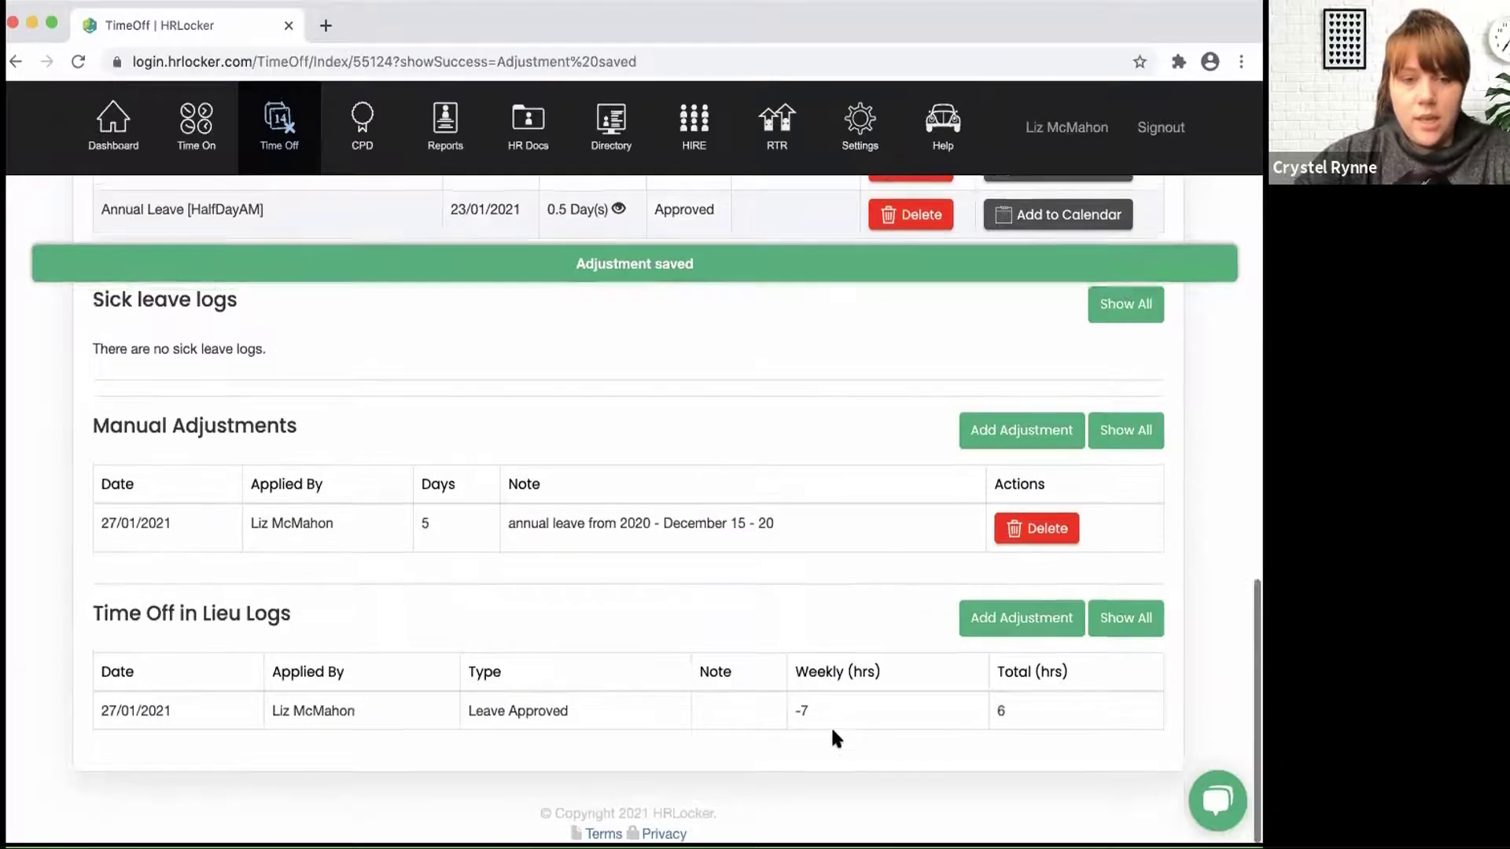
{"action": "left_click", "coordinate": [1027, 689]}
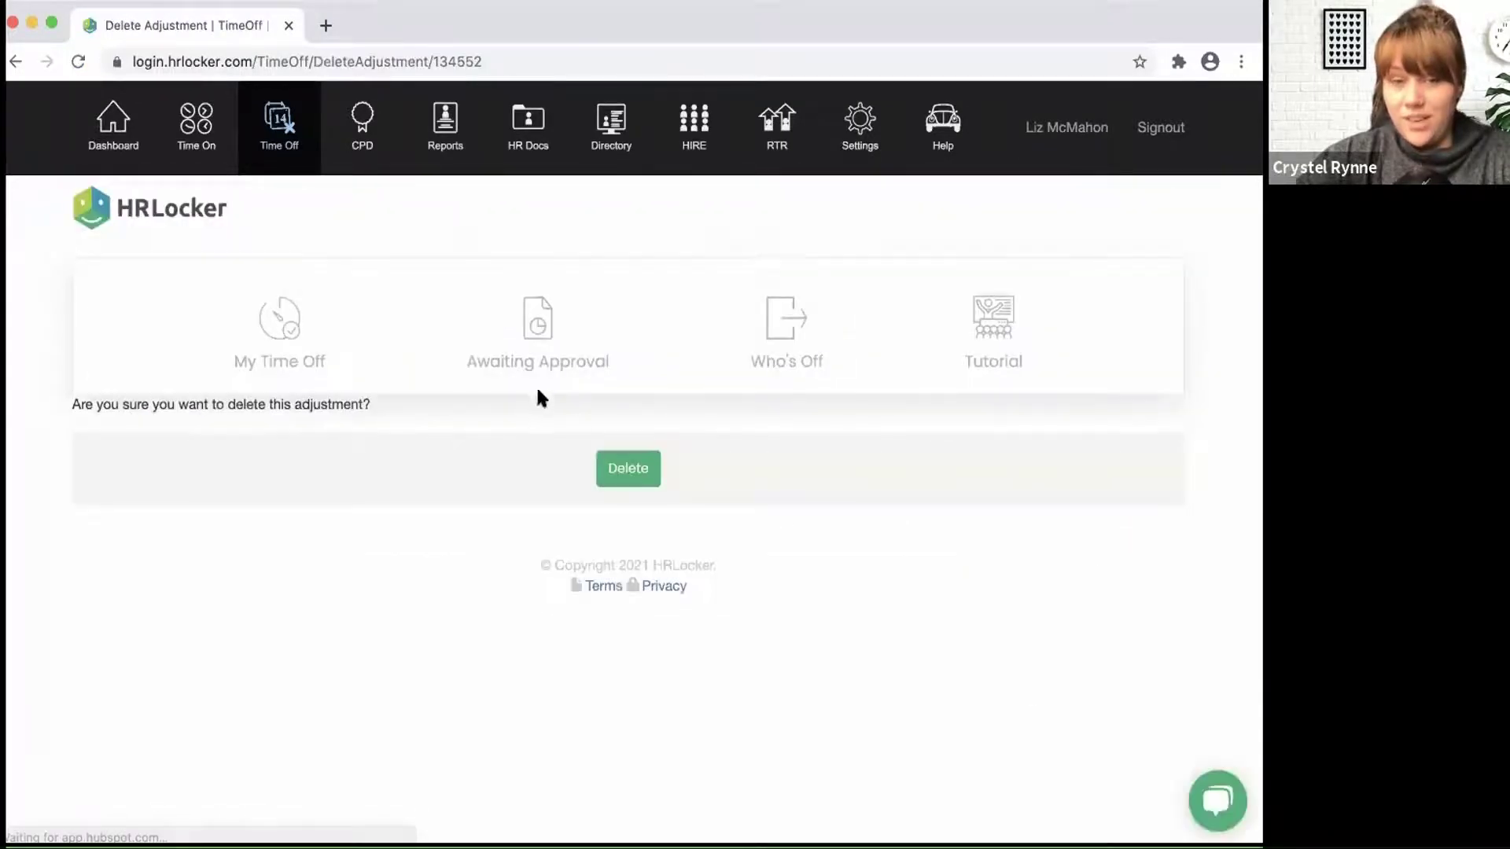
{"action": "left_click", "coordinate": [605, 470]}
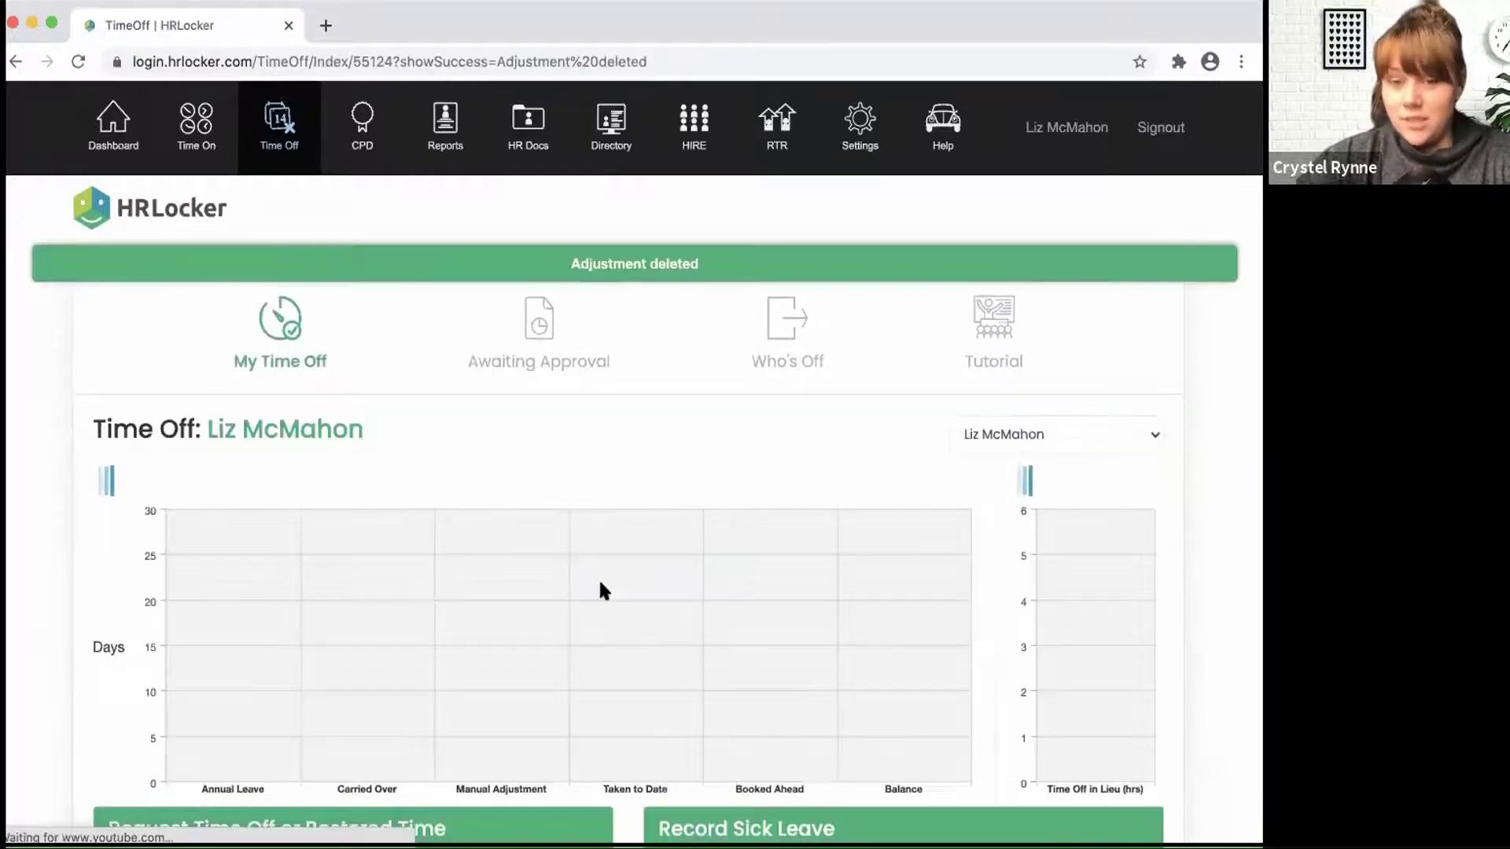
Step: Start another manual Annual Leave adjustment and set its value to -5 days
{"action": "scroll", "coordinate": [599, 582], "scroll_direction": "down", "scroll_amount": 10}
{"action": "scroll", "coordinate": [600, 583], "scroll_direction": "up", "scroll_amount": 5}
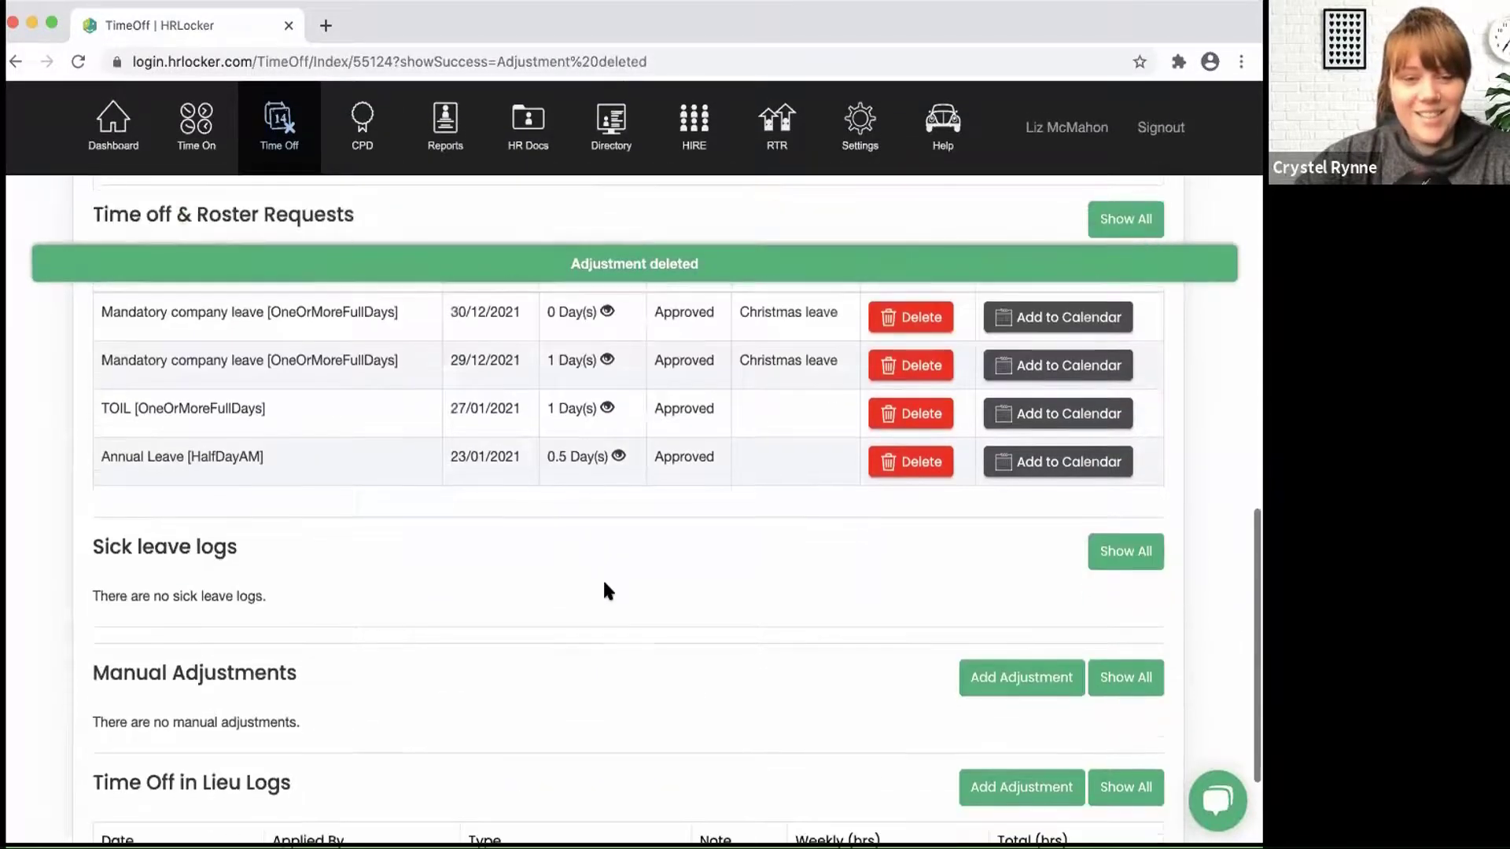
{"action": "left_click", "coordinate": [1038, 673]}
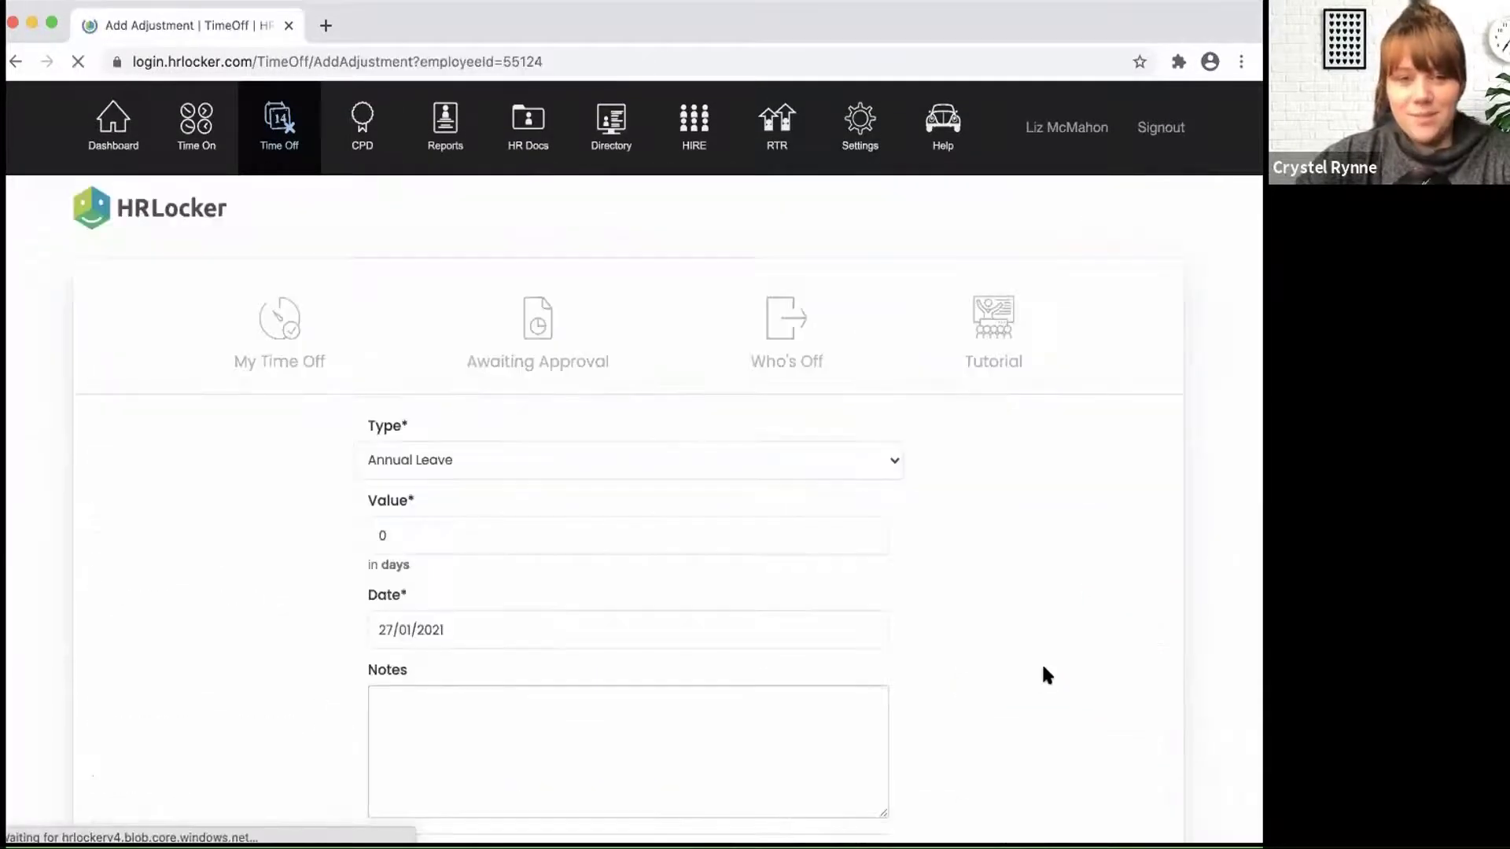
{"action": "left_click", "coordinate": [379, 526]}
{"action": "type", "text": "-5"}
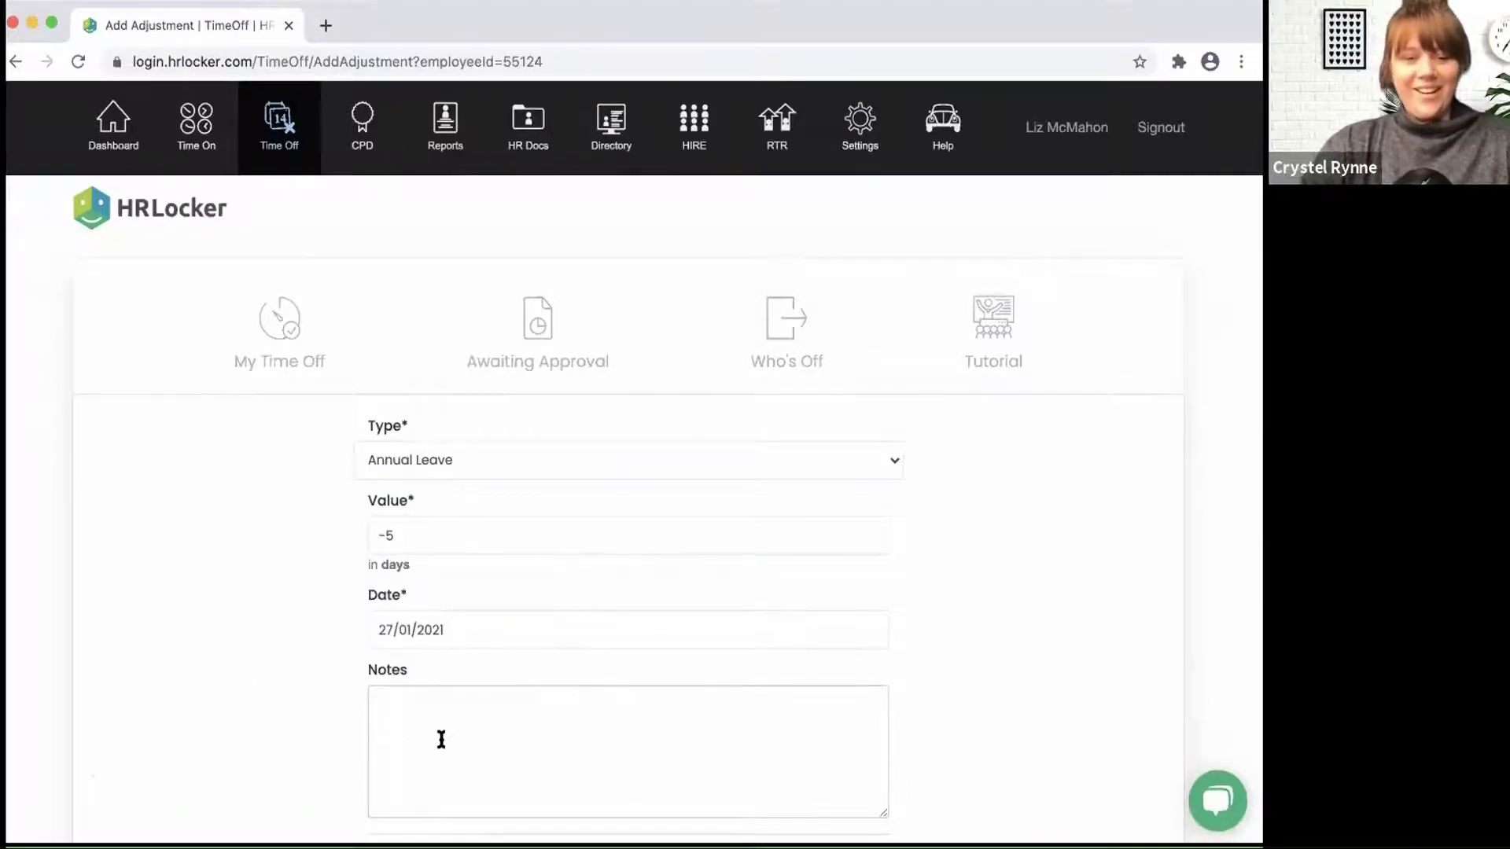
Step: Enter the note "Annual leave for 2020 - Dec" for the adjustment and submit it
{"action": "left_click", "coordinate": [437, 737]}
{"action": "type", "text": "Annual le"}
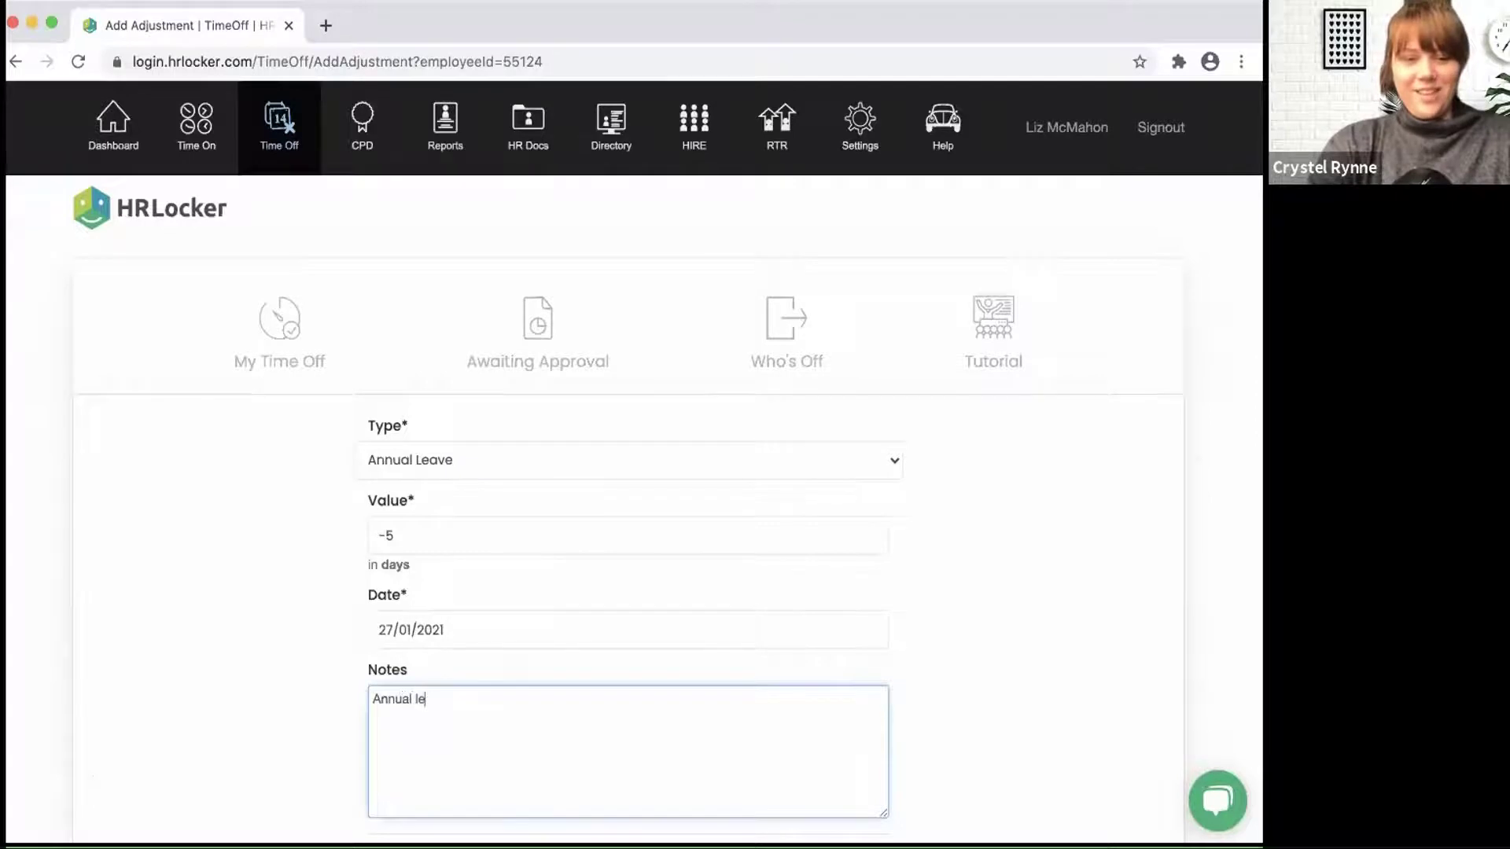
{"action": "type", "text": "ave for 2021"}
{"action": "key", "text": "BackSpace"}
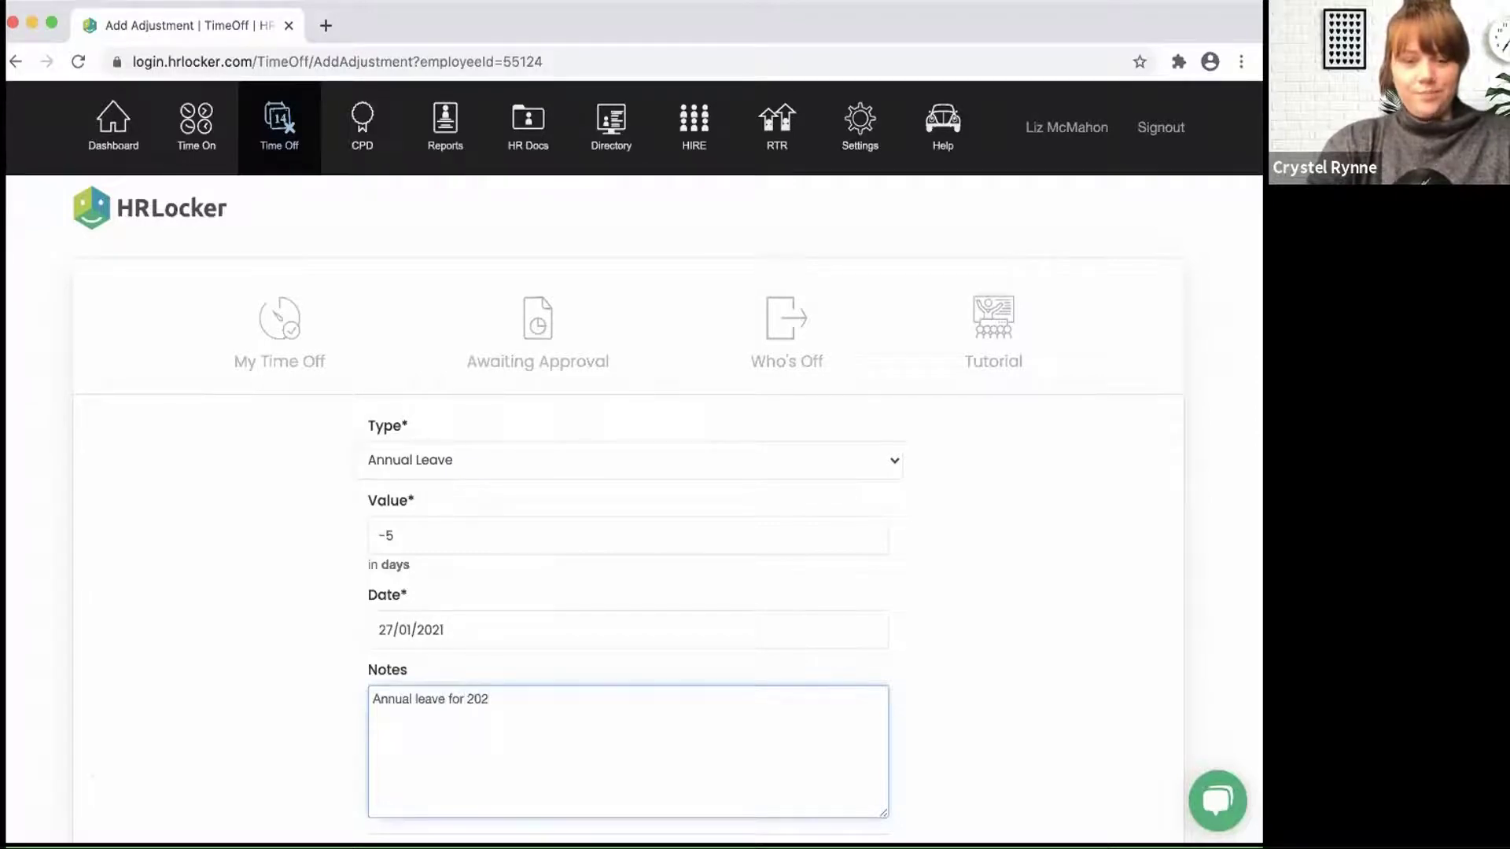
{"action": "type", "text": "0 - Dec"}
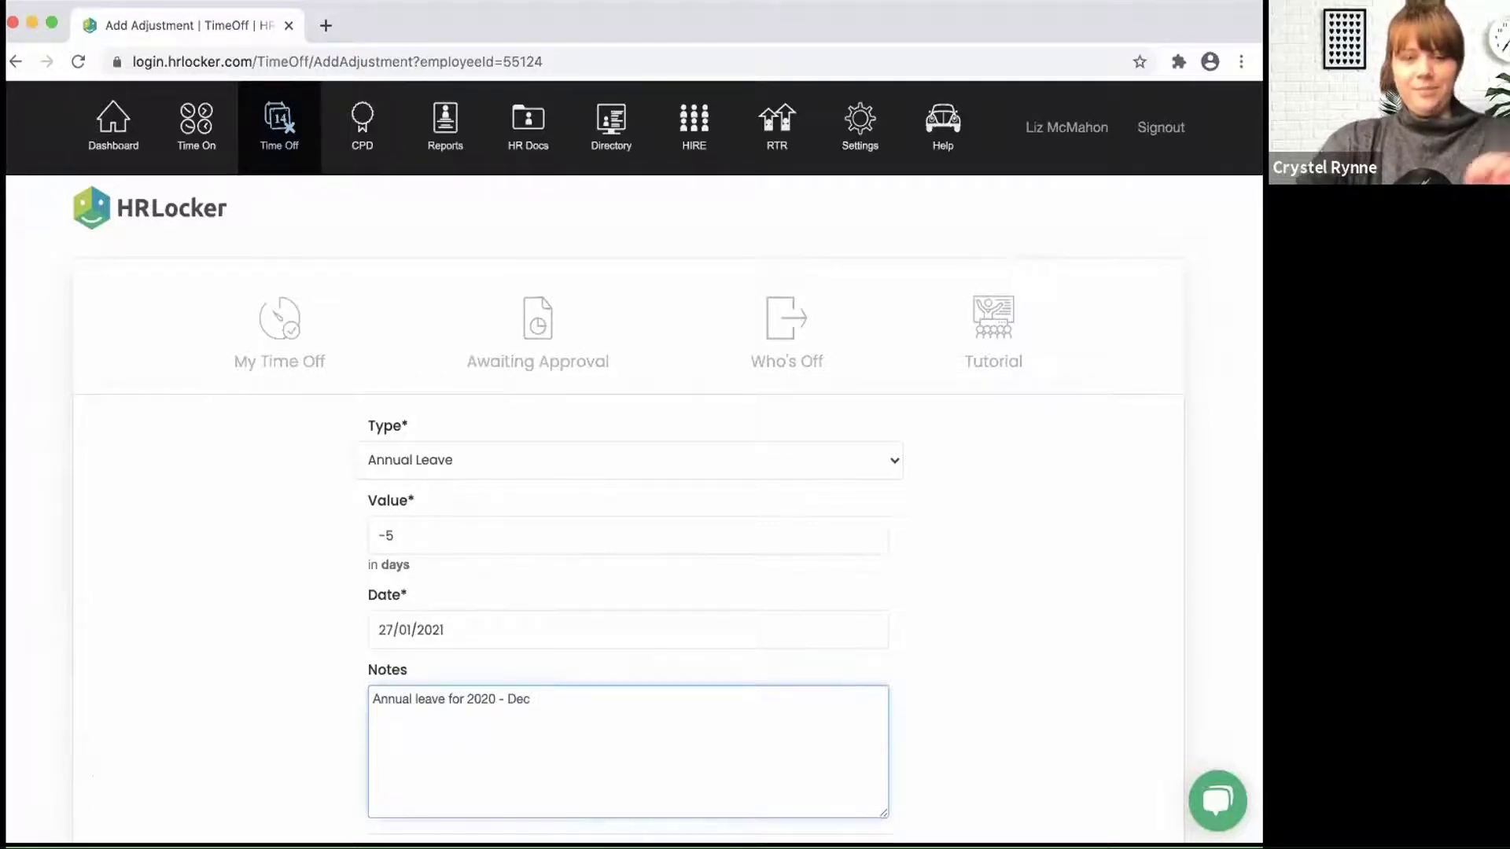
{"action": "scroll", "coordinate": [629, 512], "scroll_direction": "down", "scroll_amount": 3}
{"action": "left_click", "coordinate": [869, 751]}
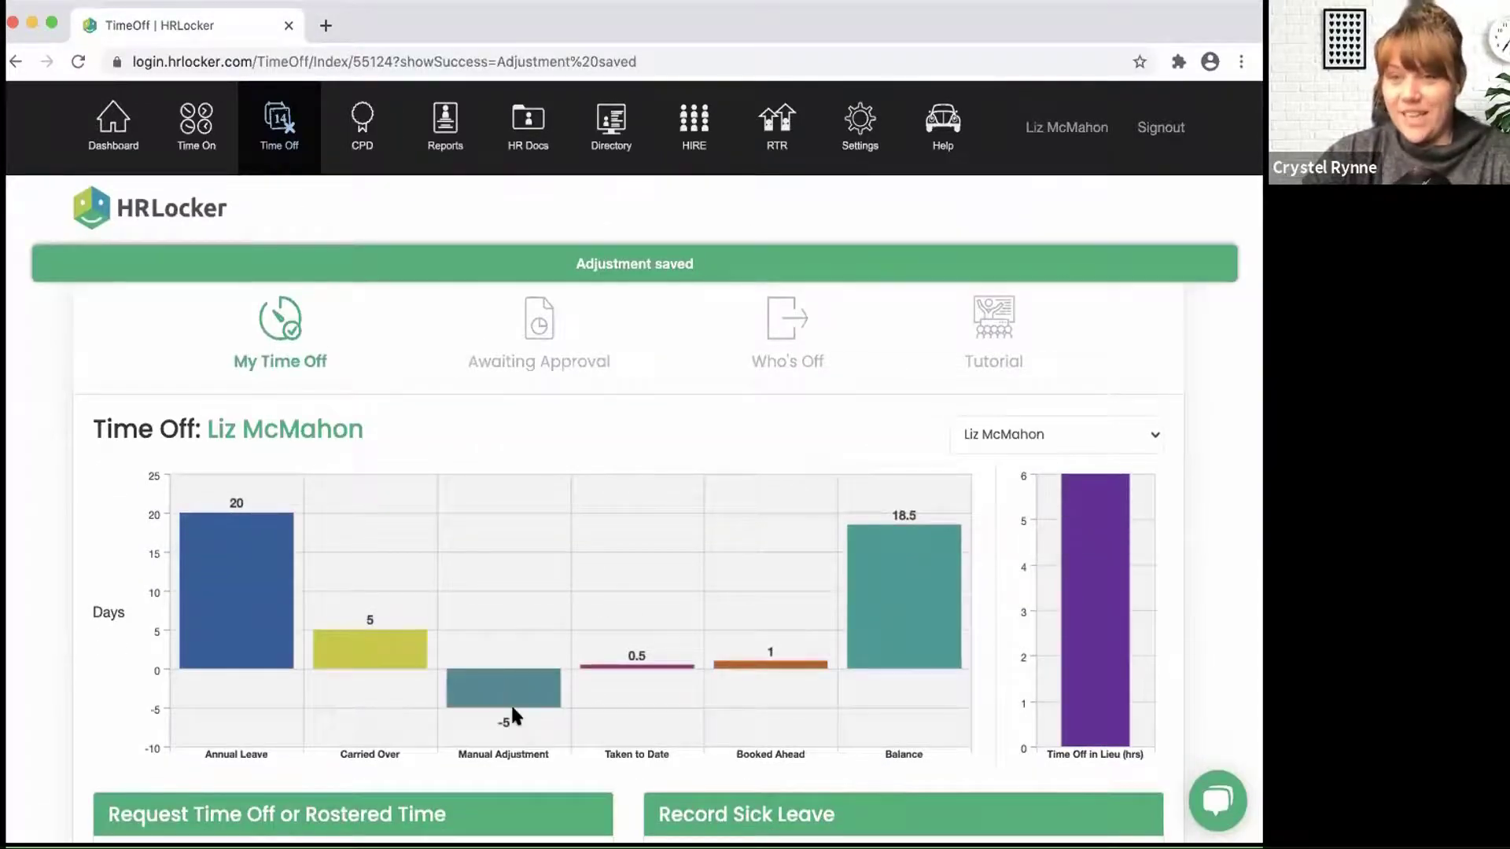
Step: Review the Manual Adjustments log and the leave balance chart on the My Time Off page
{"action": "scroll", "coordinate": [511, 703], "scroll_direction": "down", "scroll_amount": 20}
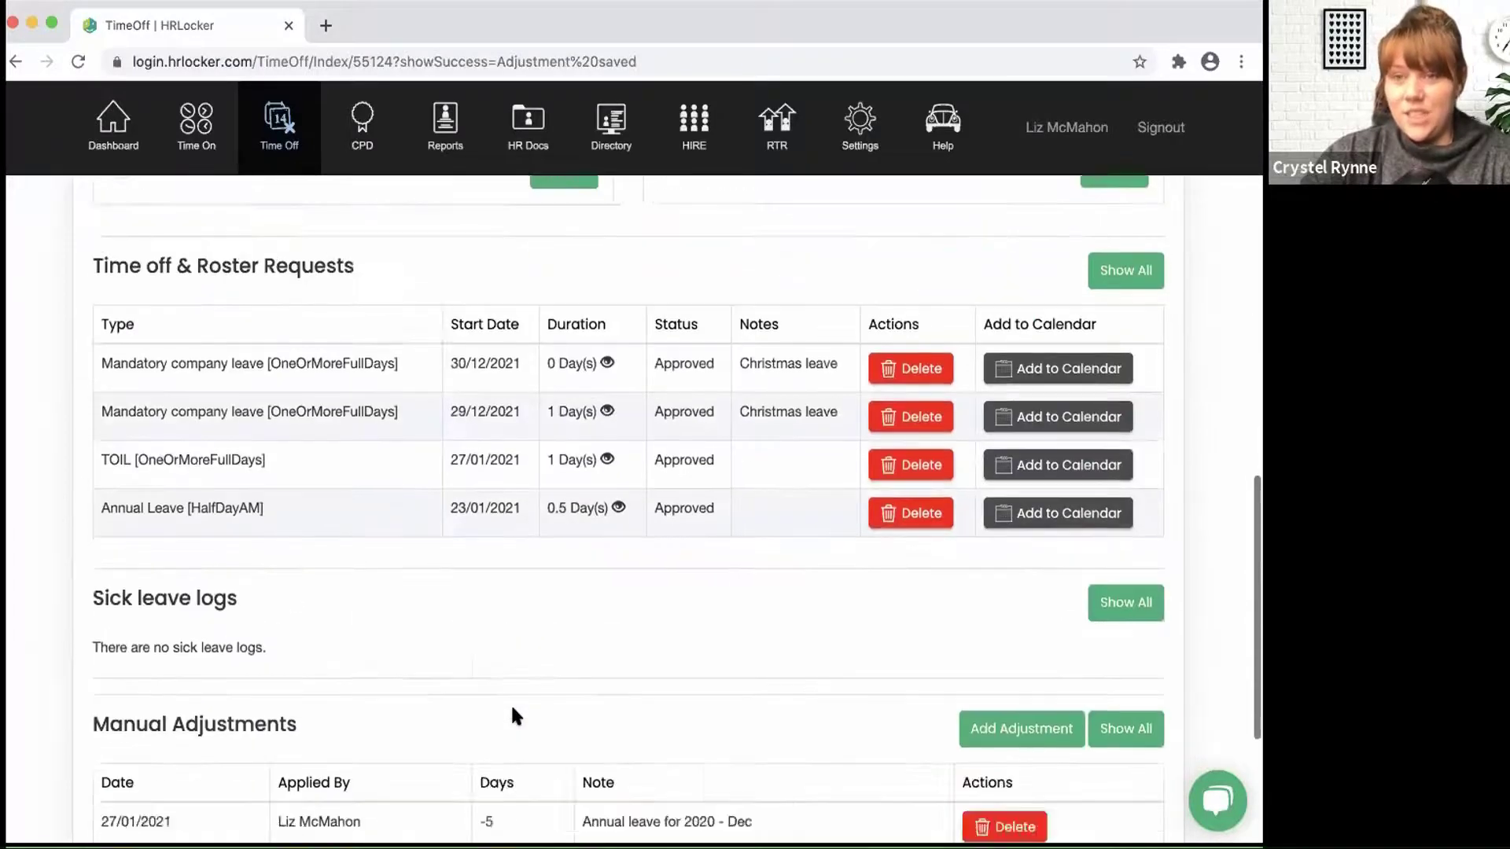
{"action": "scroll", "coordinate": [511, 703], "scroll_direction": "up", "scroll_amount": 1}
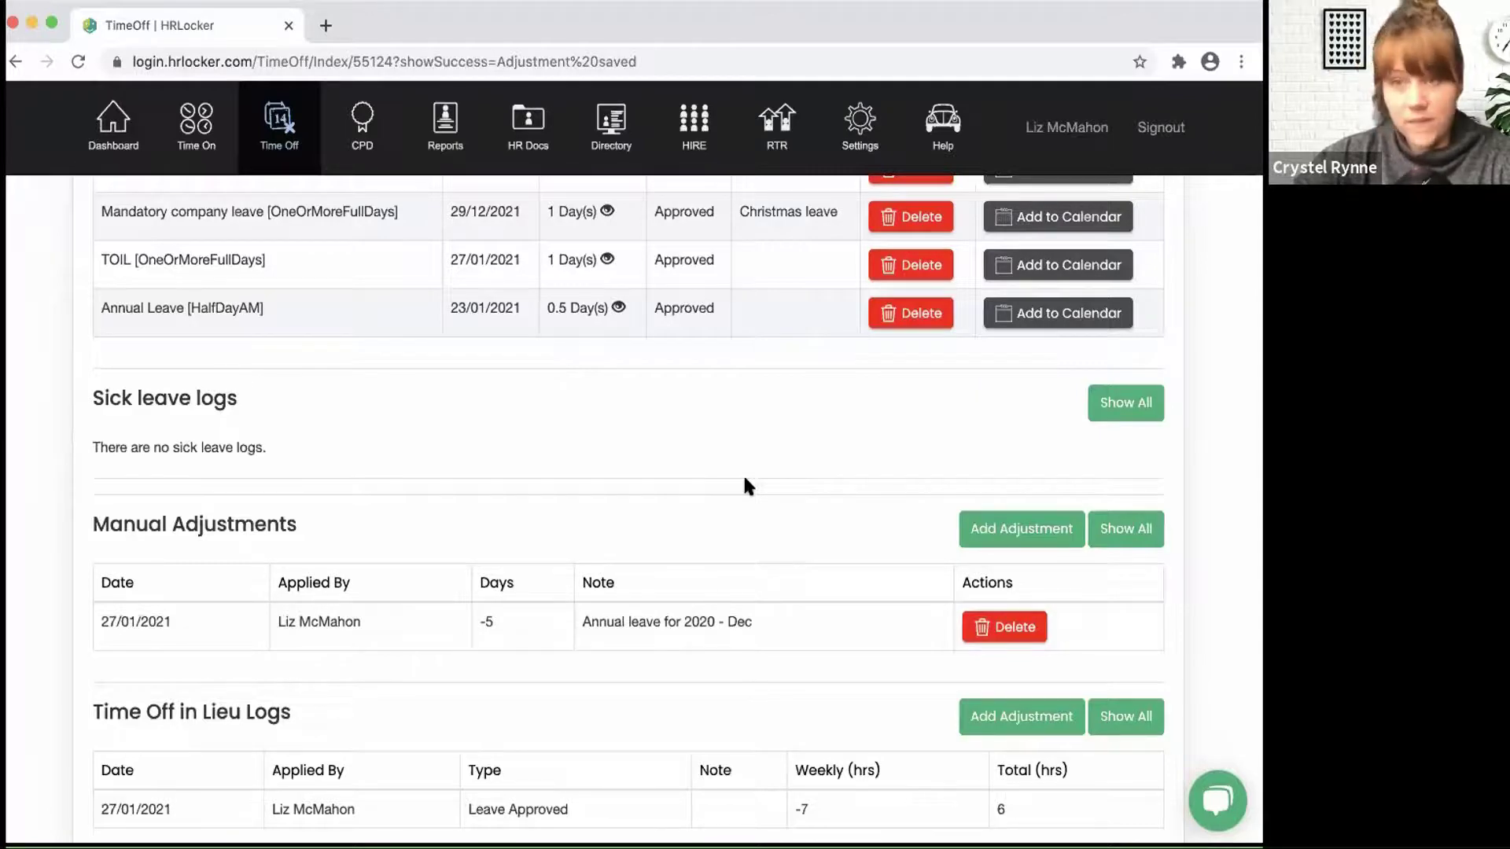
{"action": "scroll", "coordinate": [283, 448], "scroll_direction": "up", "scroll_amount": 15}
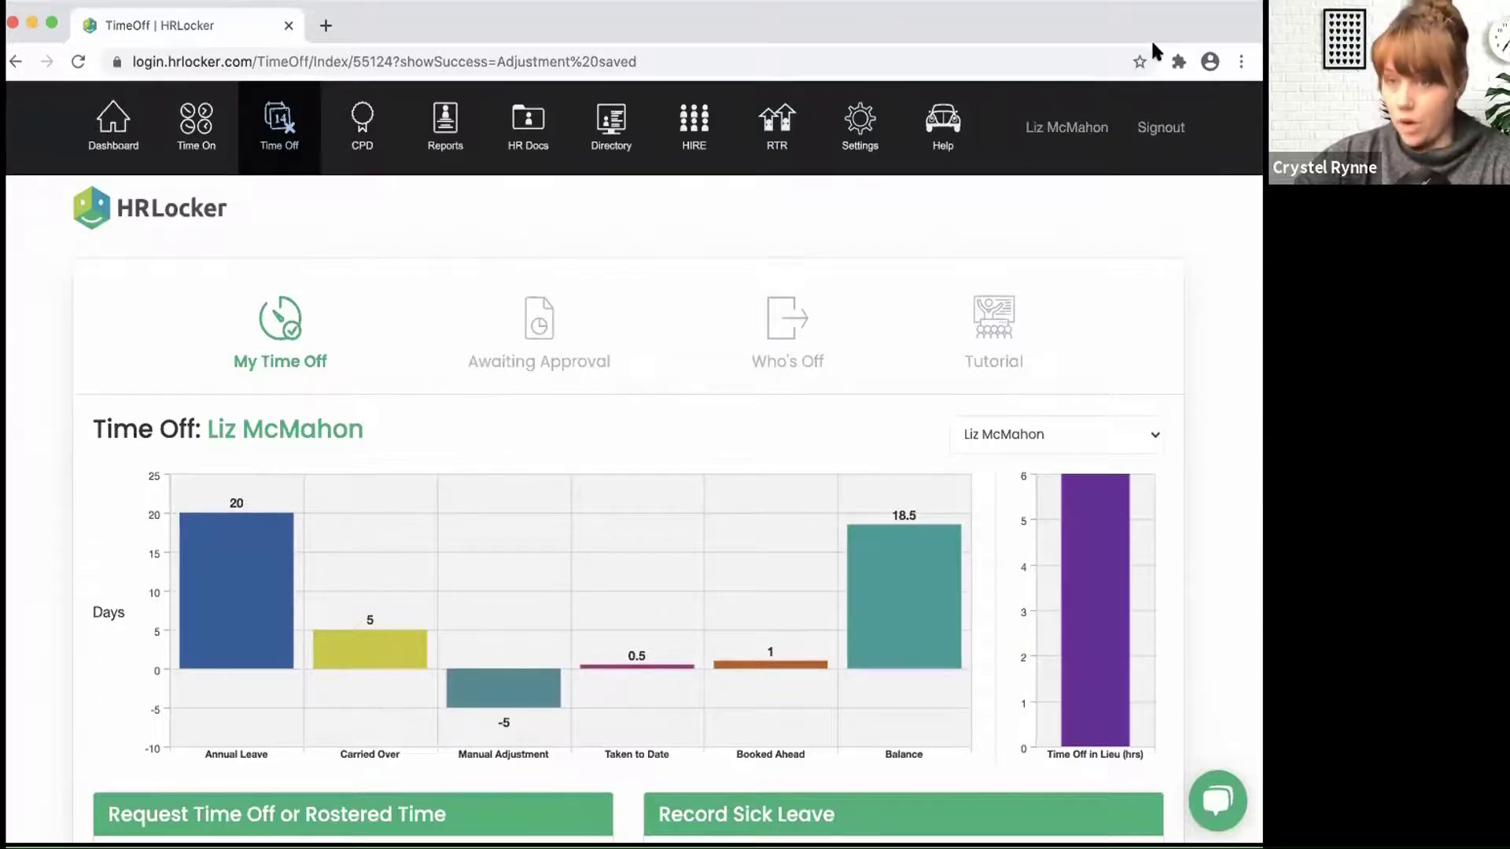
Step: Open the employee Directory
{"action": "left_click", "coordinate": [607, 136]}
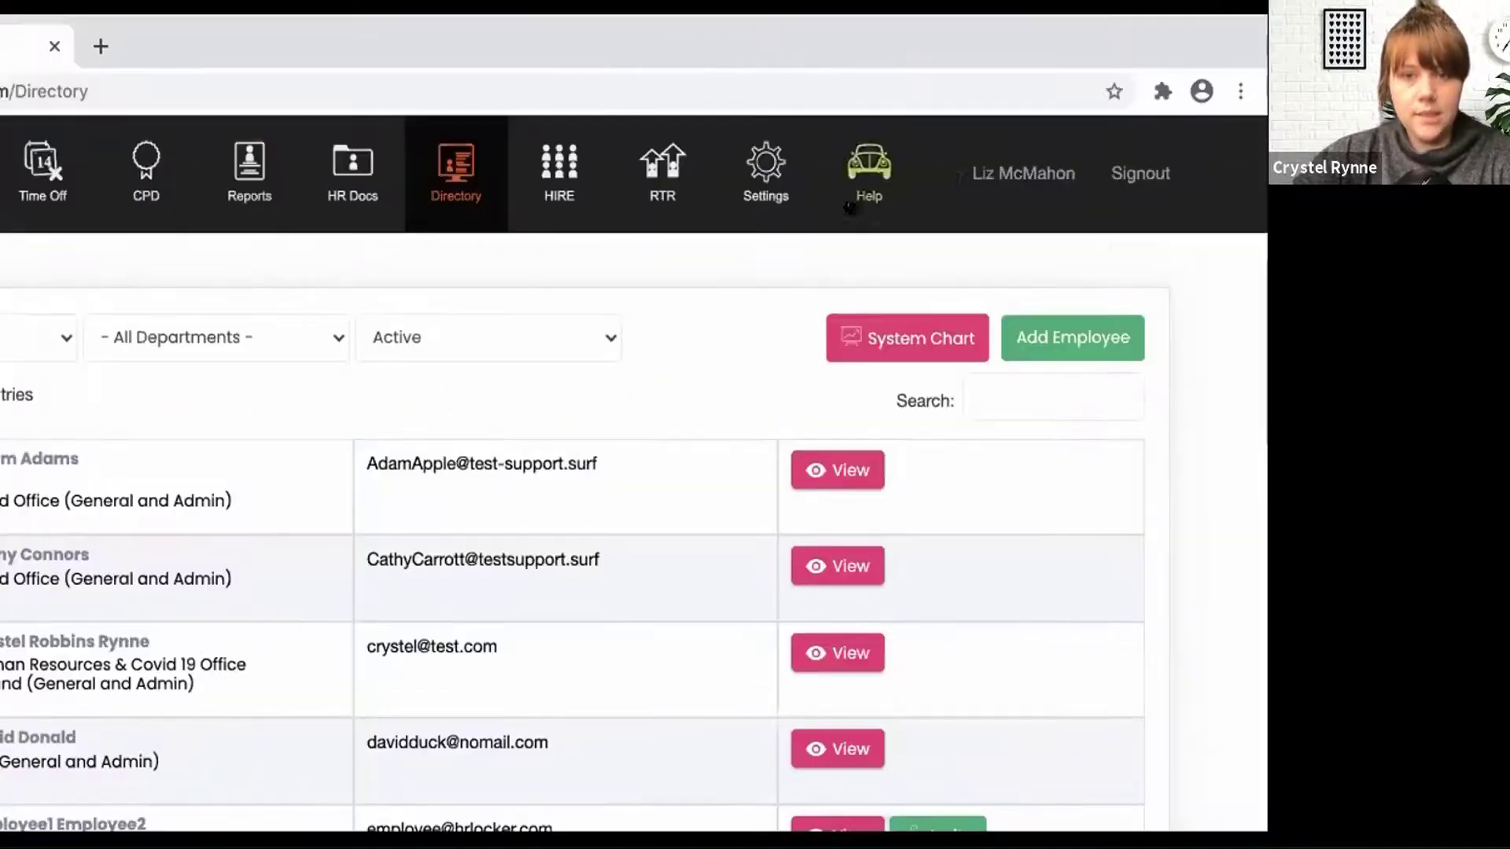
Step: View the signed-in administrator's ongoing work pattern starting 01/01/2021 from their employee settings, and return to the work patterns list
{"action": "left_click", "coordinate": [1036, 127]}
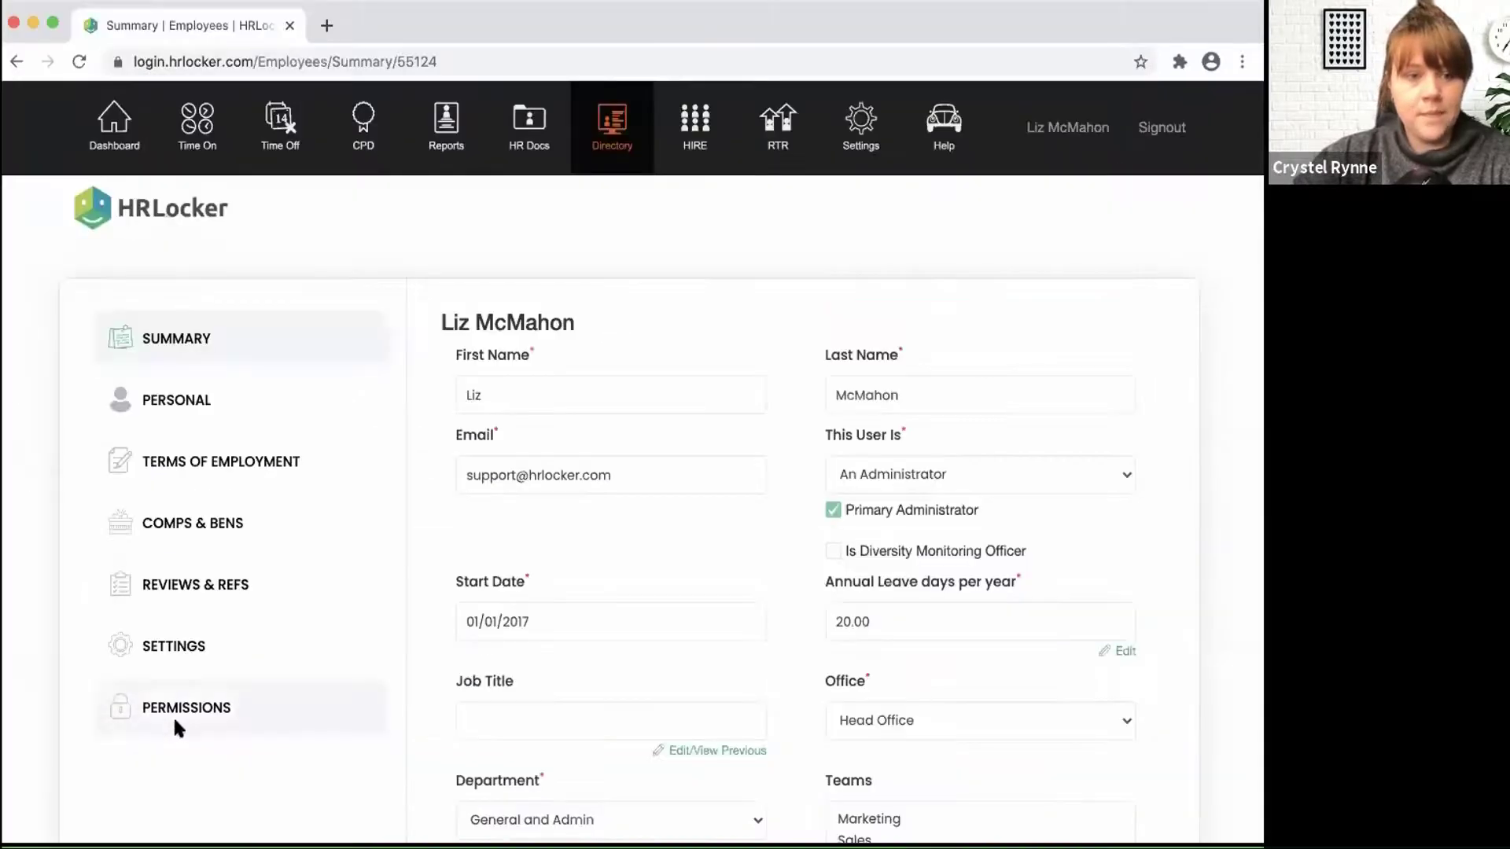
{"action": "left_click", "coordinate": [174, 647]}
{"action": "scroll", "coordinate": [678, 557], "scroll_direction": "down", "scroll_amount": 8}
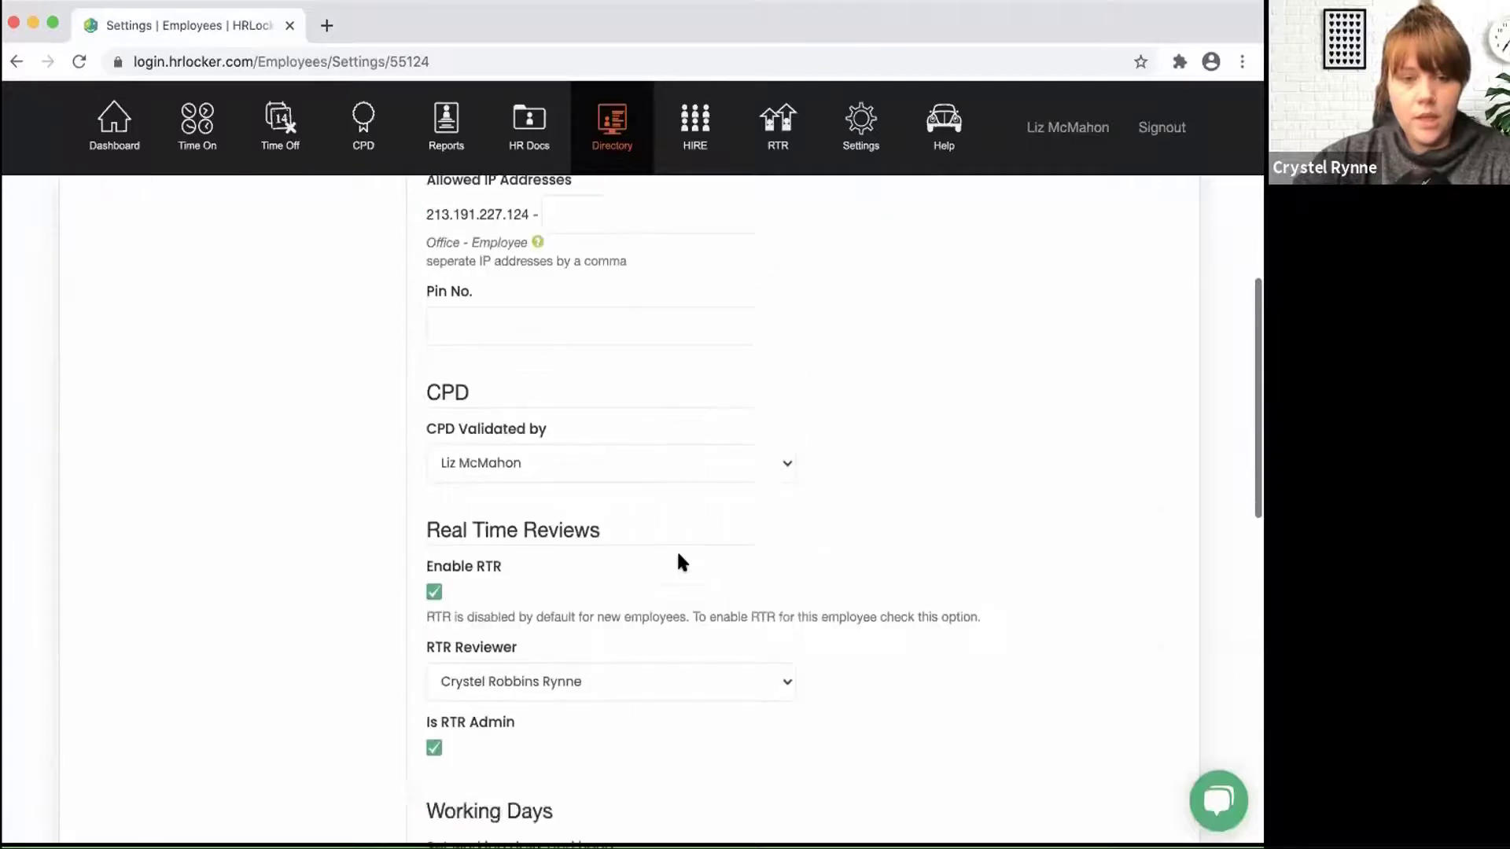
{"action": "scroll", "coordinate": [681, 562], "scroll_direction": "down", "scroll_amount": 4}
{"action": "left_click", "coordinate": [519, 584]}
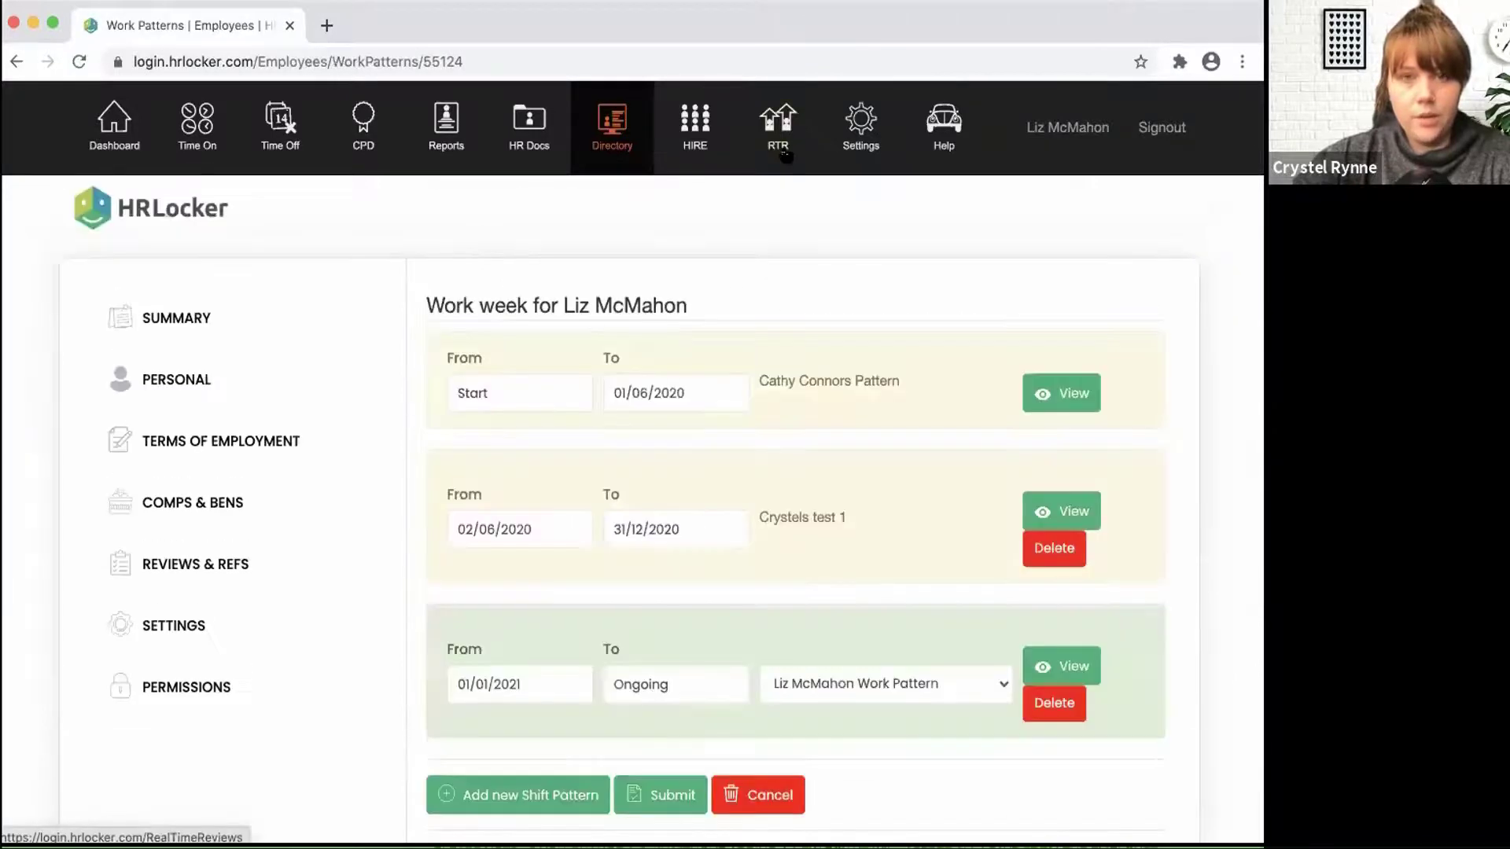
{"action": "left_click", "coordinate": [1063, 670]}
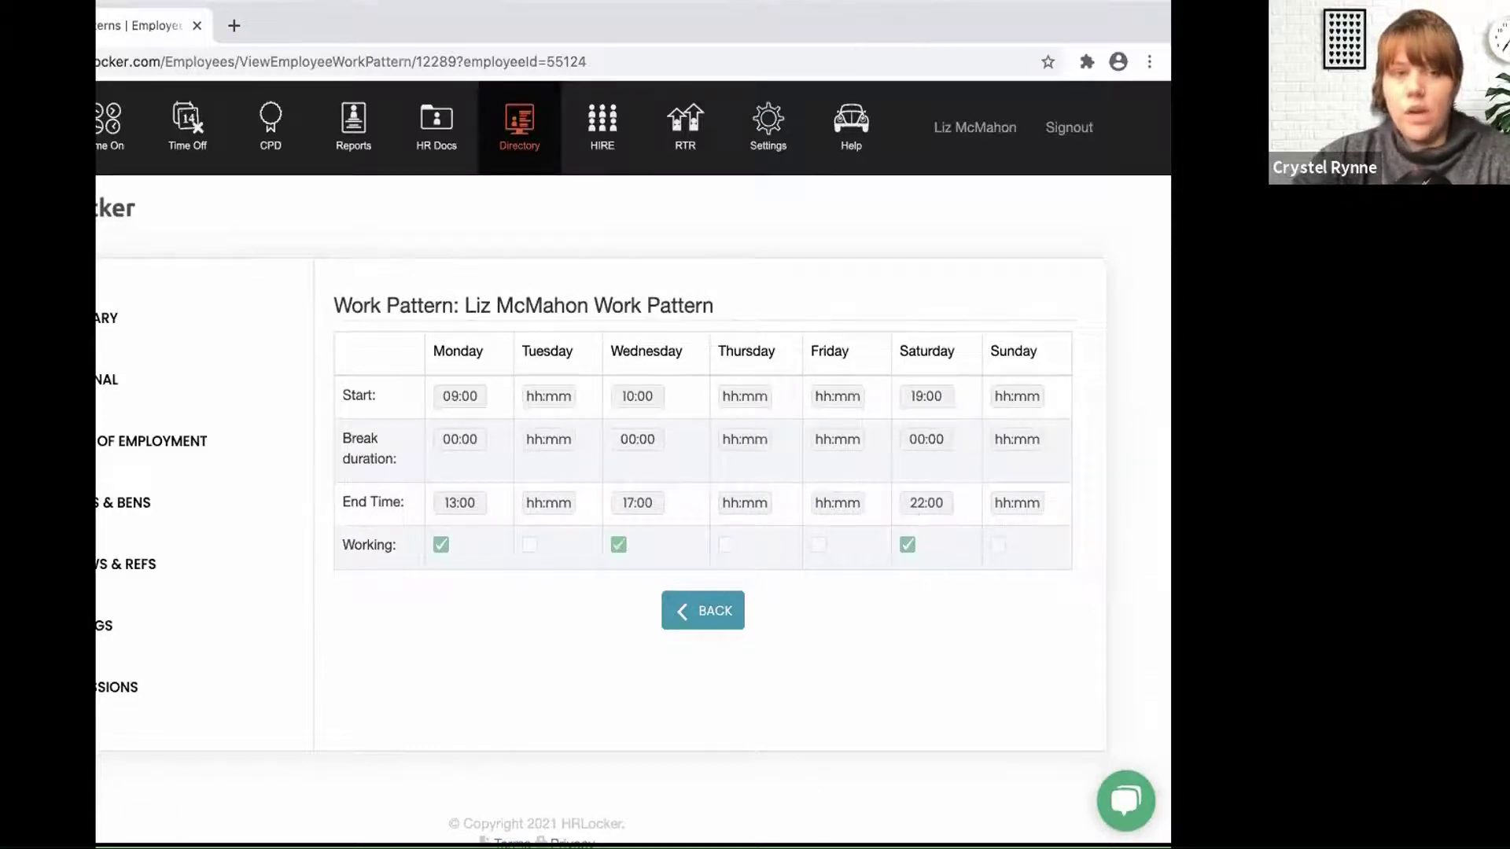
{"action": "left_click", "coordinate": [21, 61]}
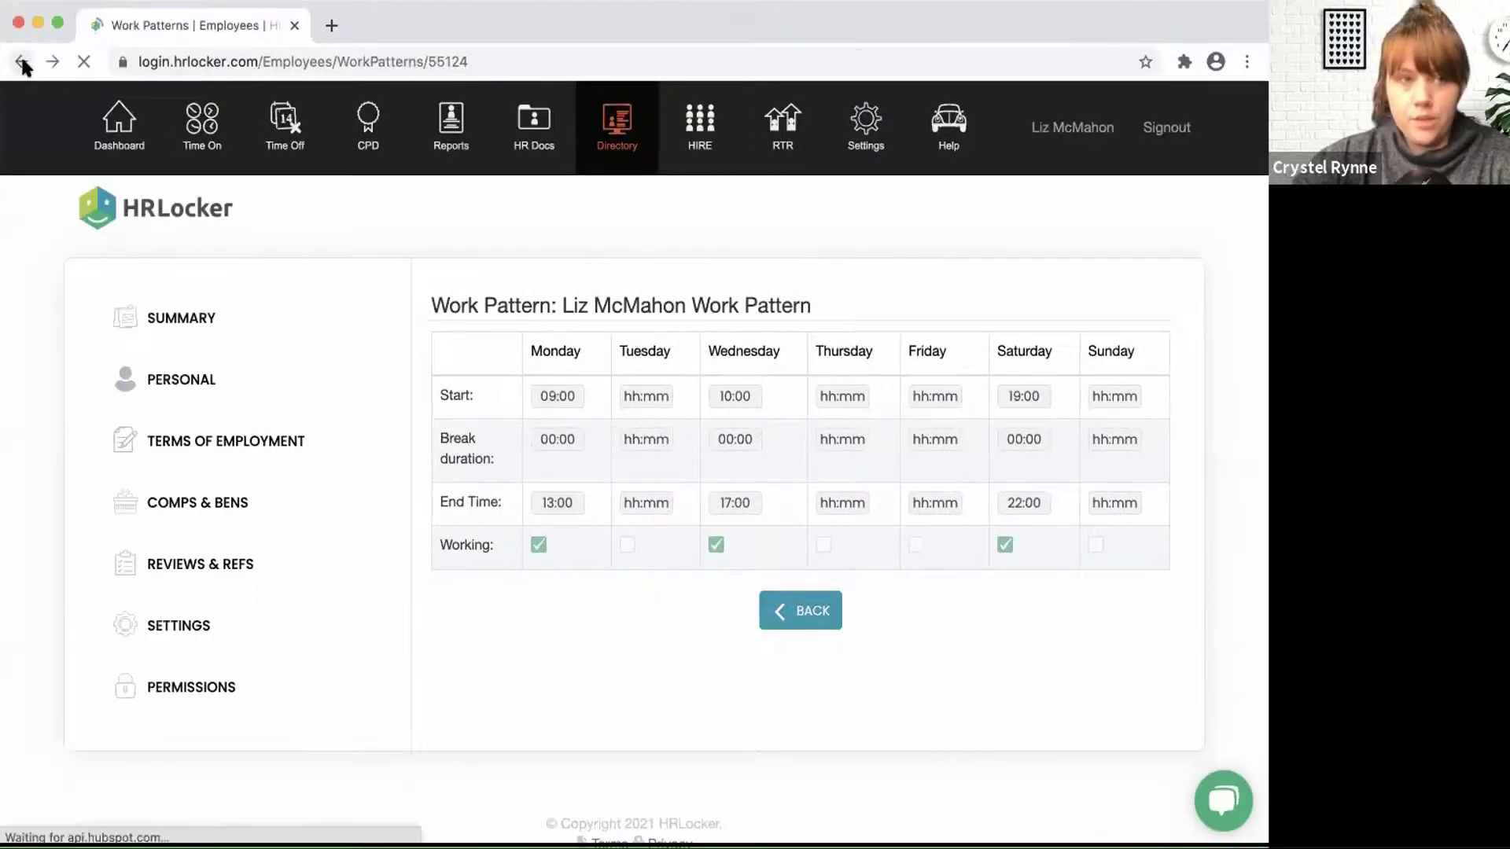
Step: Set the standard working week to 25 hours in the employee's Time Off in Lieu settings, without submitting the change
{"action": "left_click", "coordinate": [195, 633]}
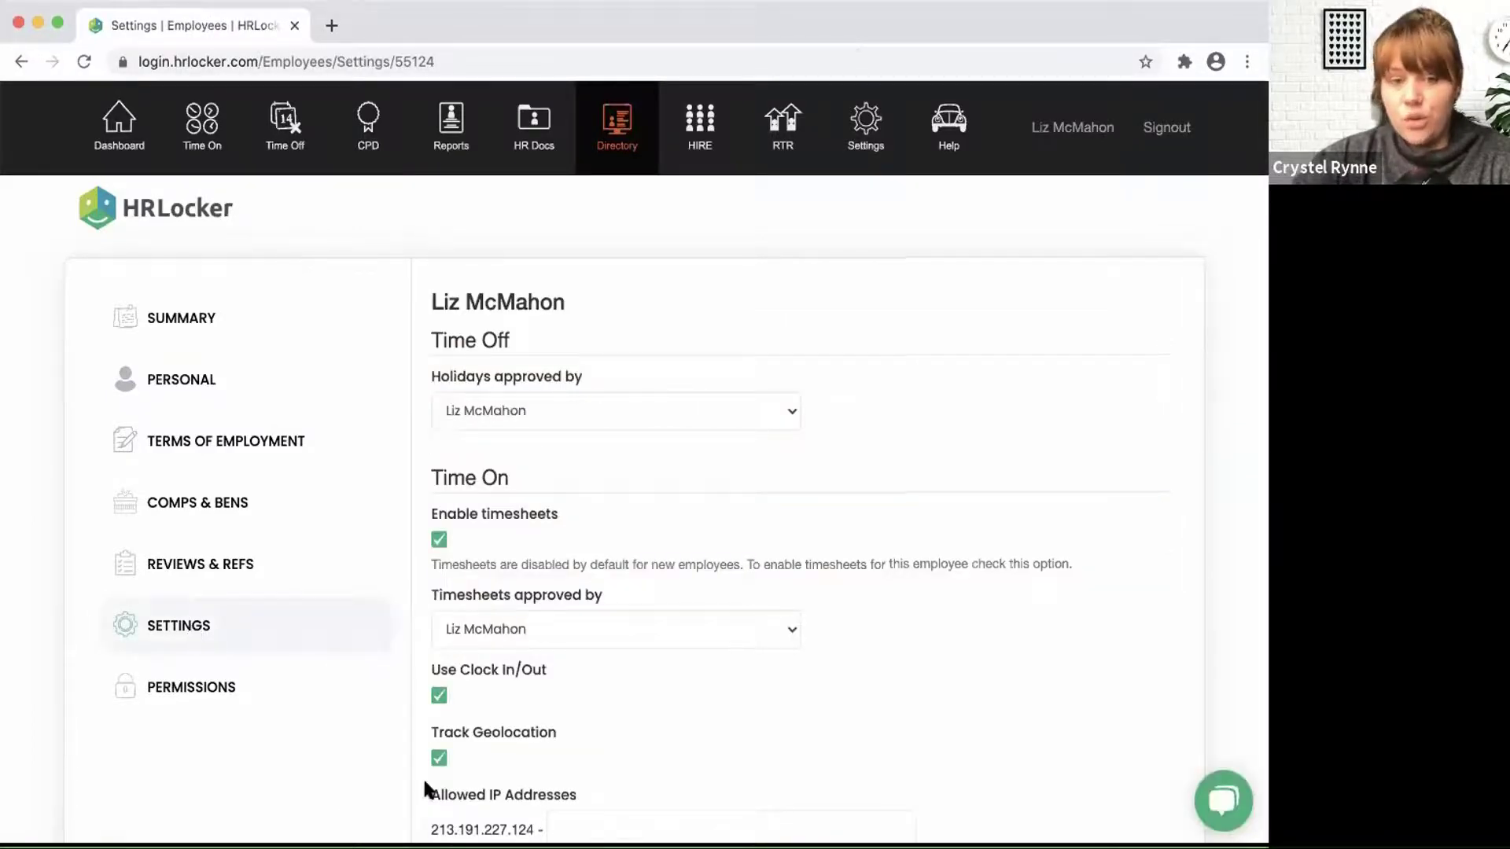
{"action": "scroll", "coordinate": [422, 776], "scroll_direction": "down", "scroll_amount": 7}
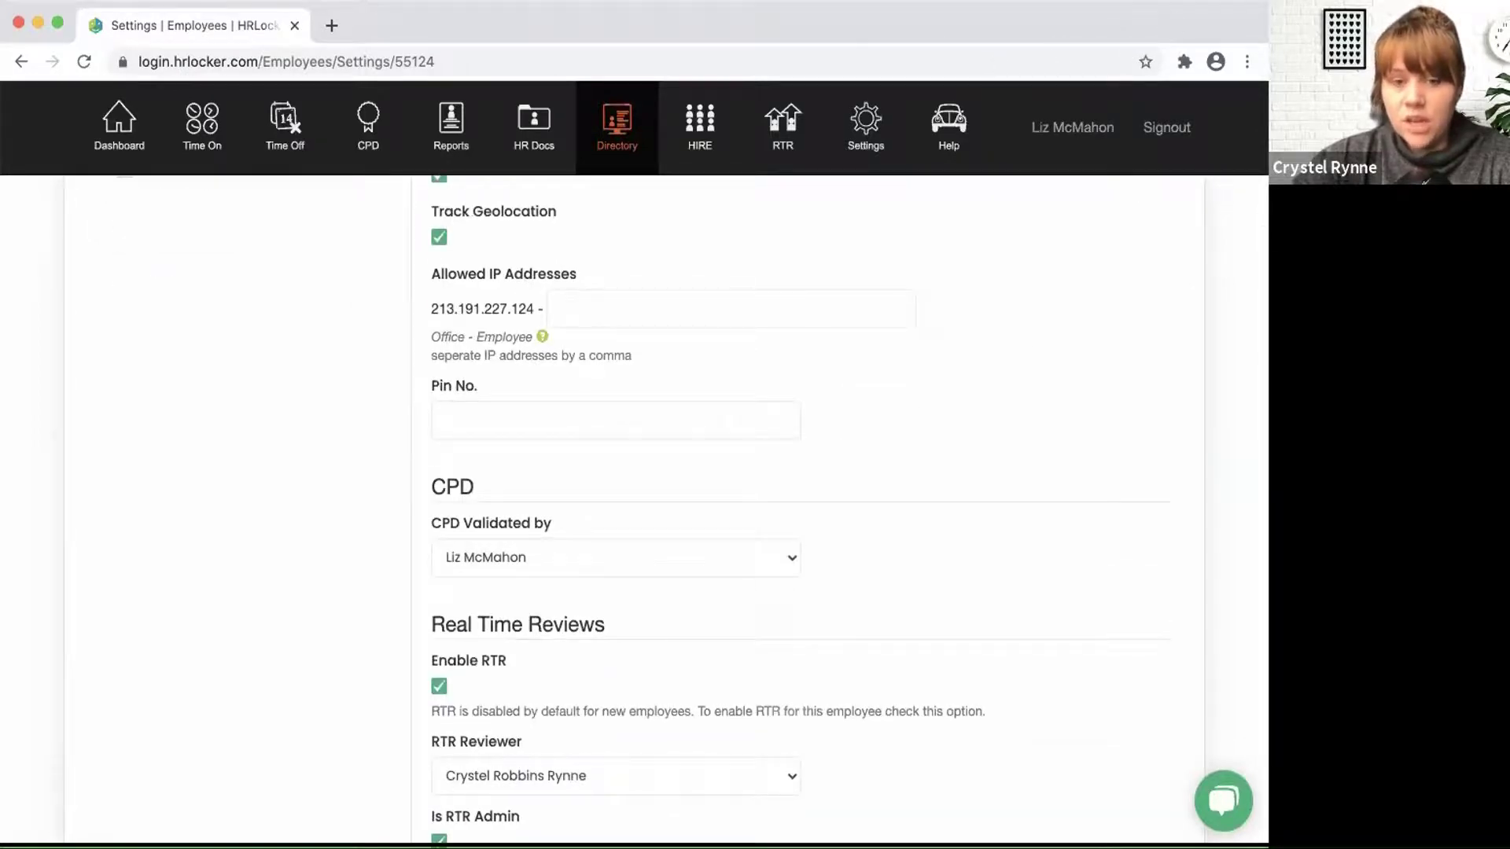
{"action": "scroll", "coordinate": [879, 462], "scroll_direction": "down", "scroll_amount": 10}
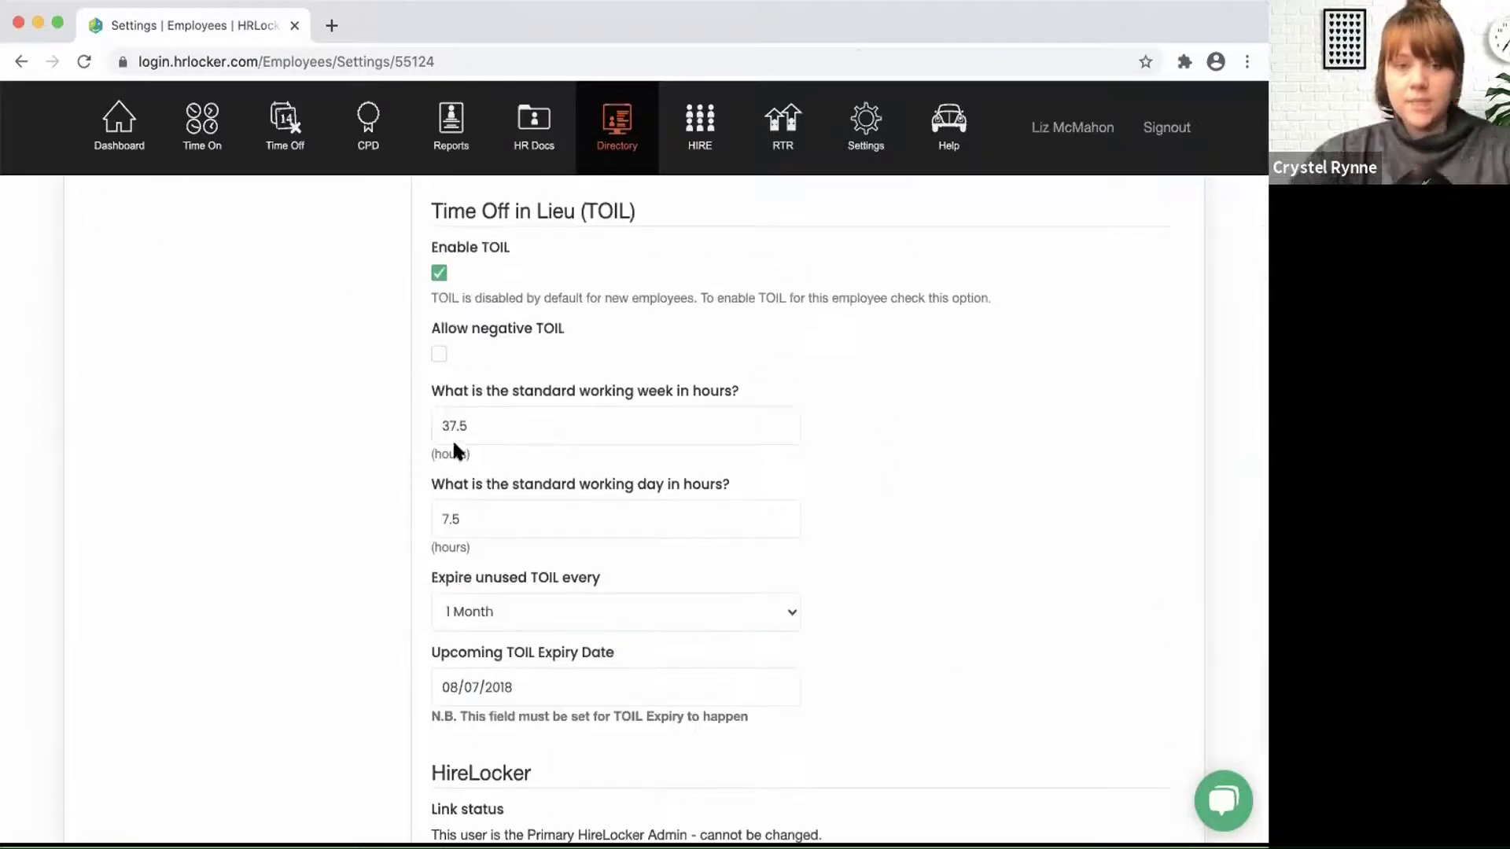
{"action": "left_click_drag", "start_coordinate": [454, 437], "coordinate": [206, 419]}
{"action": "type", "text": "25"}
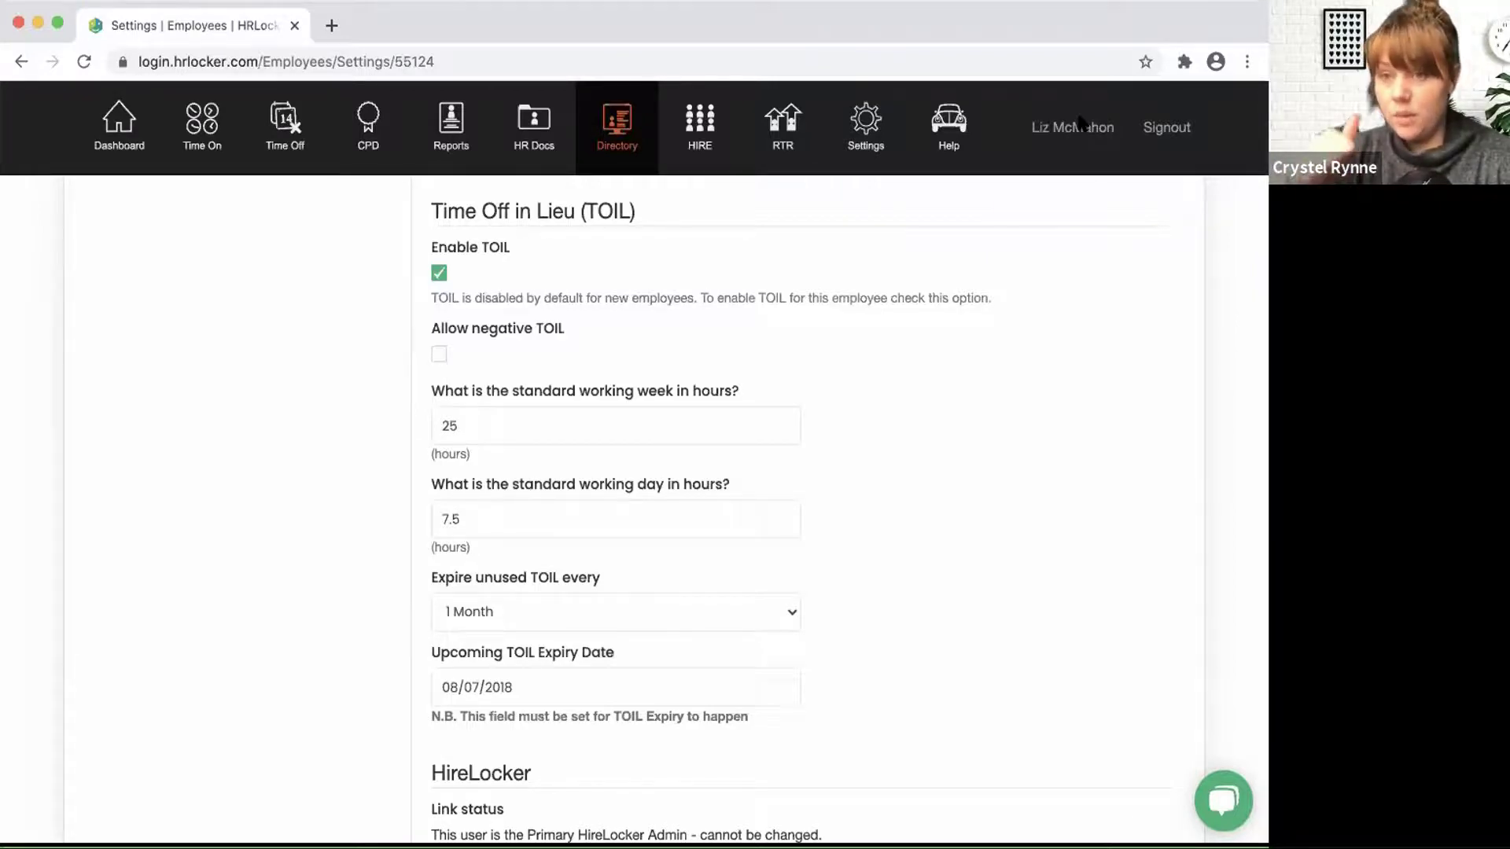
Step: Review the leave balance chart, time off requests, manual adjustments and Time Off in Lieu logs on My Time Off
{"action": "left_click", "coordinate": [300, 132]}
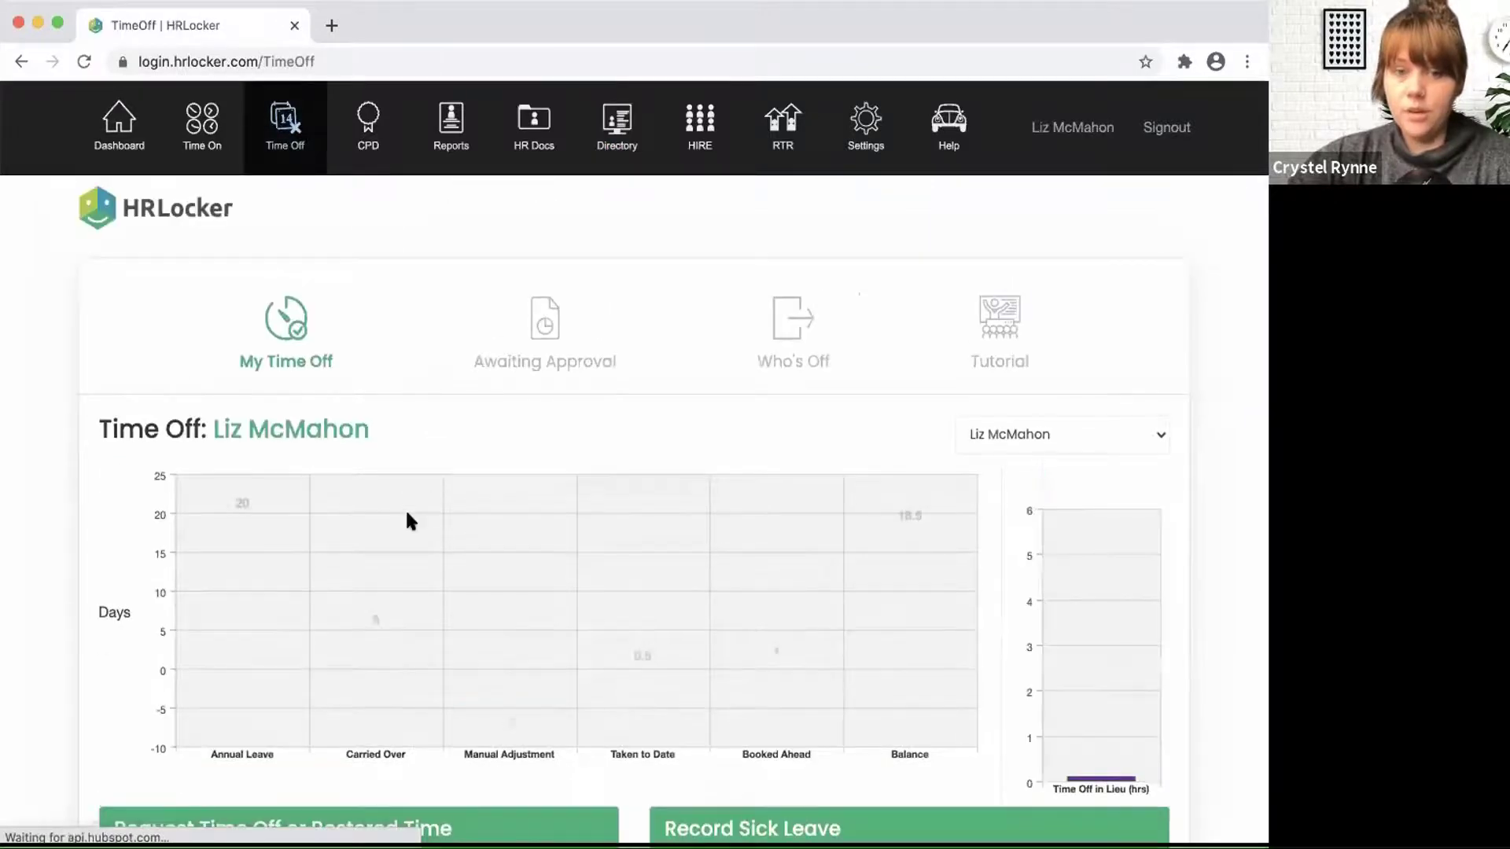
{"action": "scroll", "coordinate": [404, 508], "scroll_direction": "down", "scroll_amount": 2}
{"action": "scroll", "coordinate": [404, 508], "scroll_direction": "down", "scroll_amount": 1}
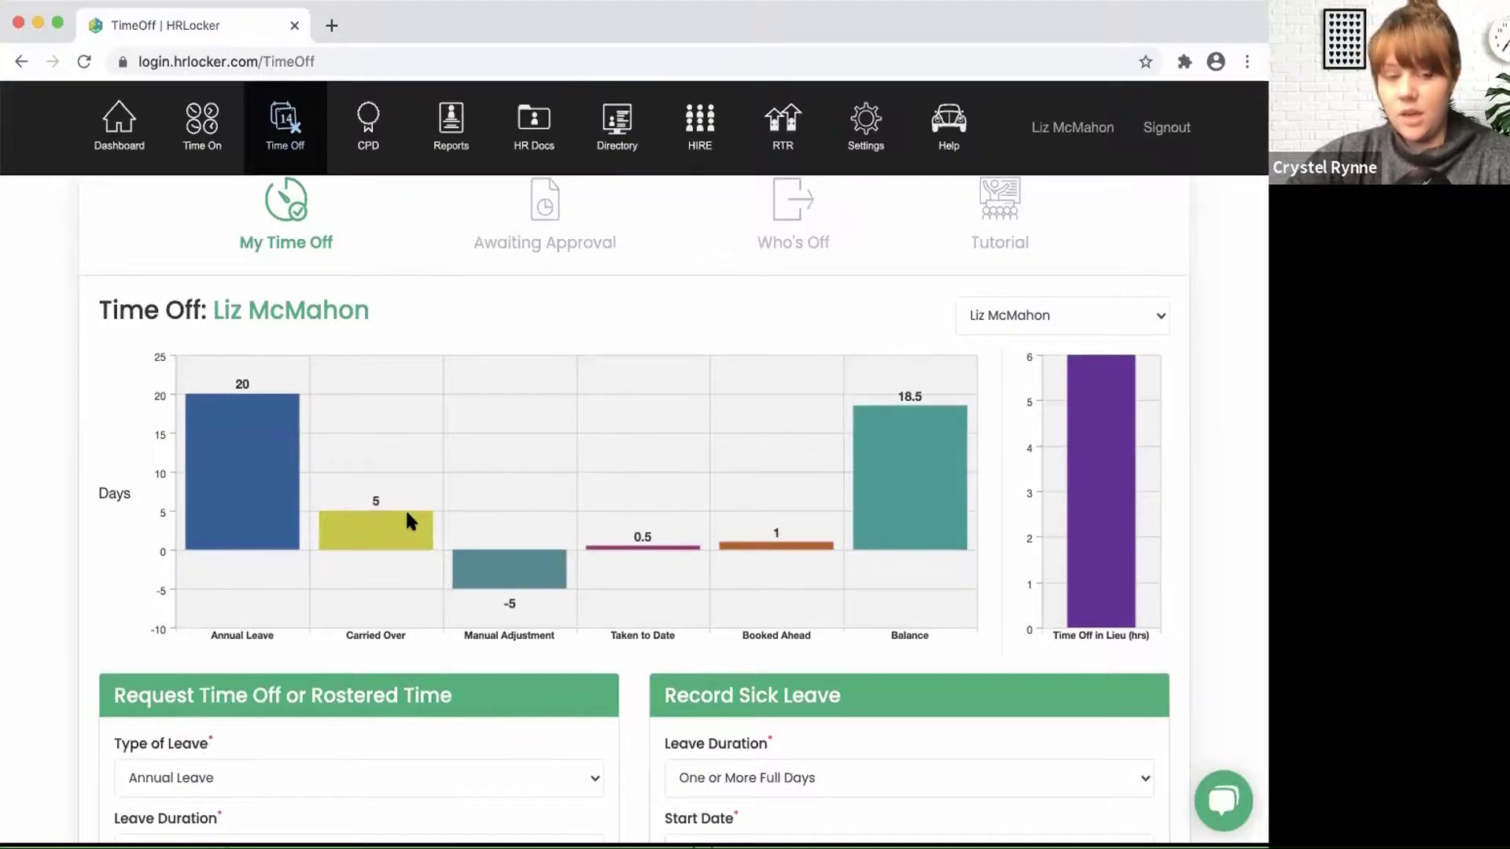
{"action": "scroll", "coordinate": [406, 515], "scroll_direction": "down", "scroll_amount": 15}
{"action": "scroll", "coordinate": [405, 508], "scroll_direction": "up", "scroll_amount": 3}
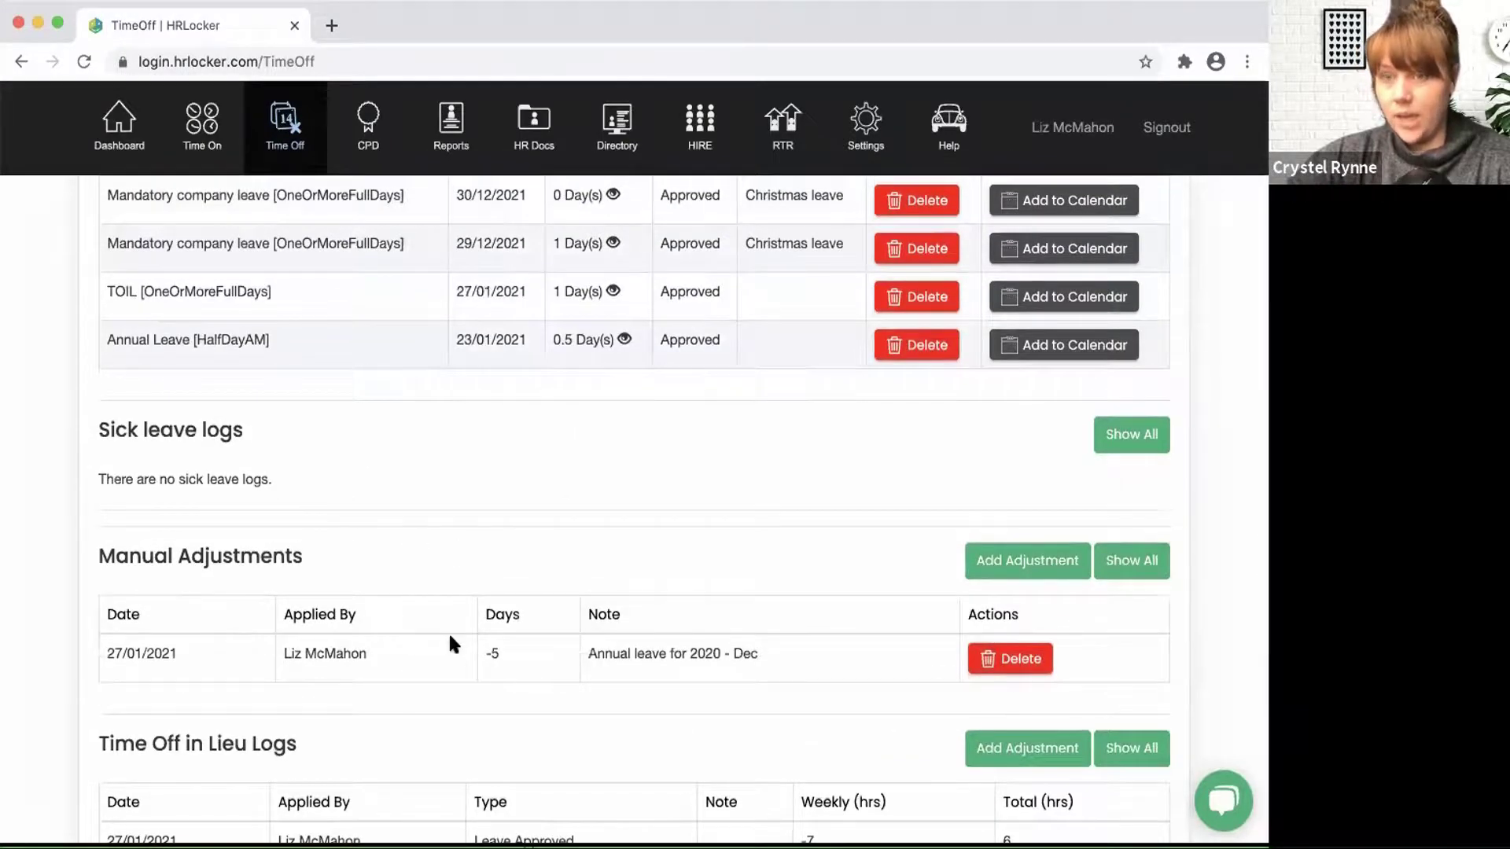
{"action": "scroll", "coordinate": [449, 631], "scroll_direction": "up", "scroll_amount": 4}
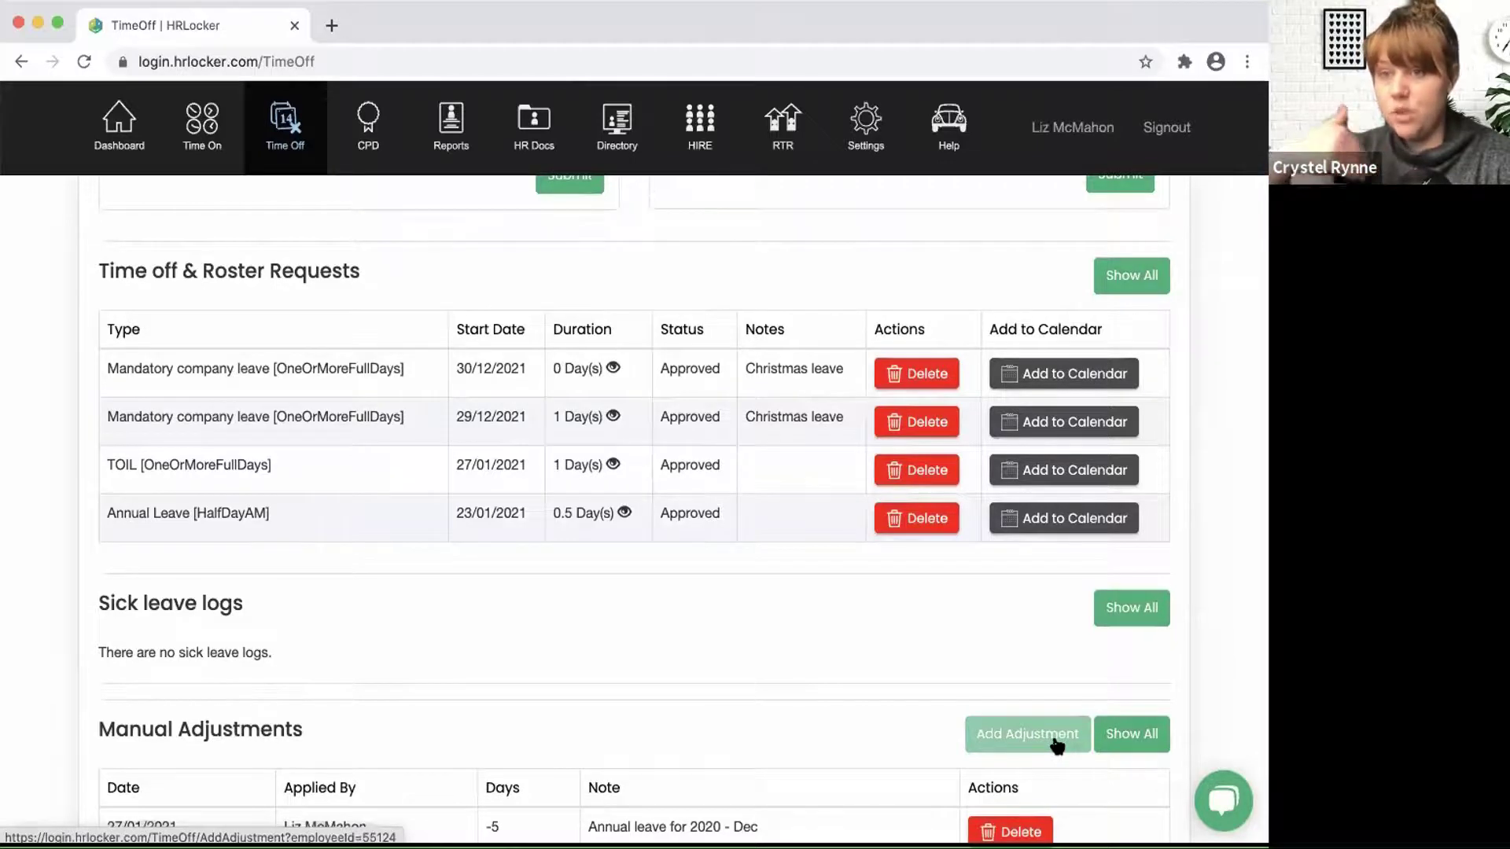
{"action": "scroll", "coordinate": [758, 747], "scroll_direction": "up", "scroll_amount": 2}
{"action": "scroll", "coordinate": [553, 563], "scroll_direction": "up", "scroll_amount": 10}
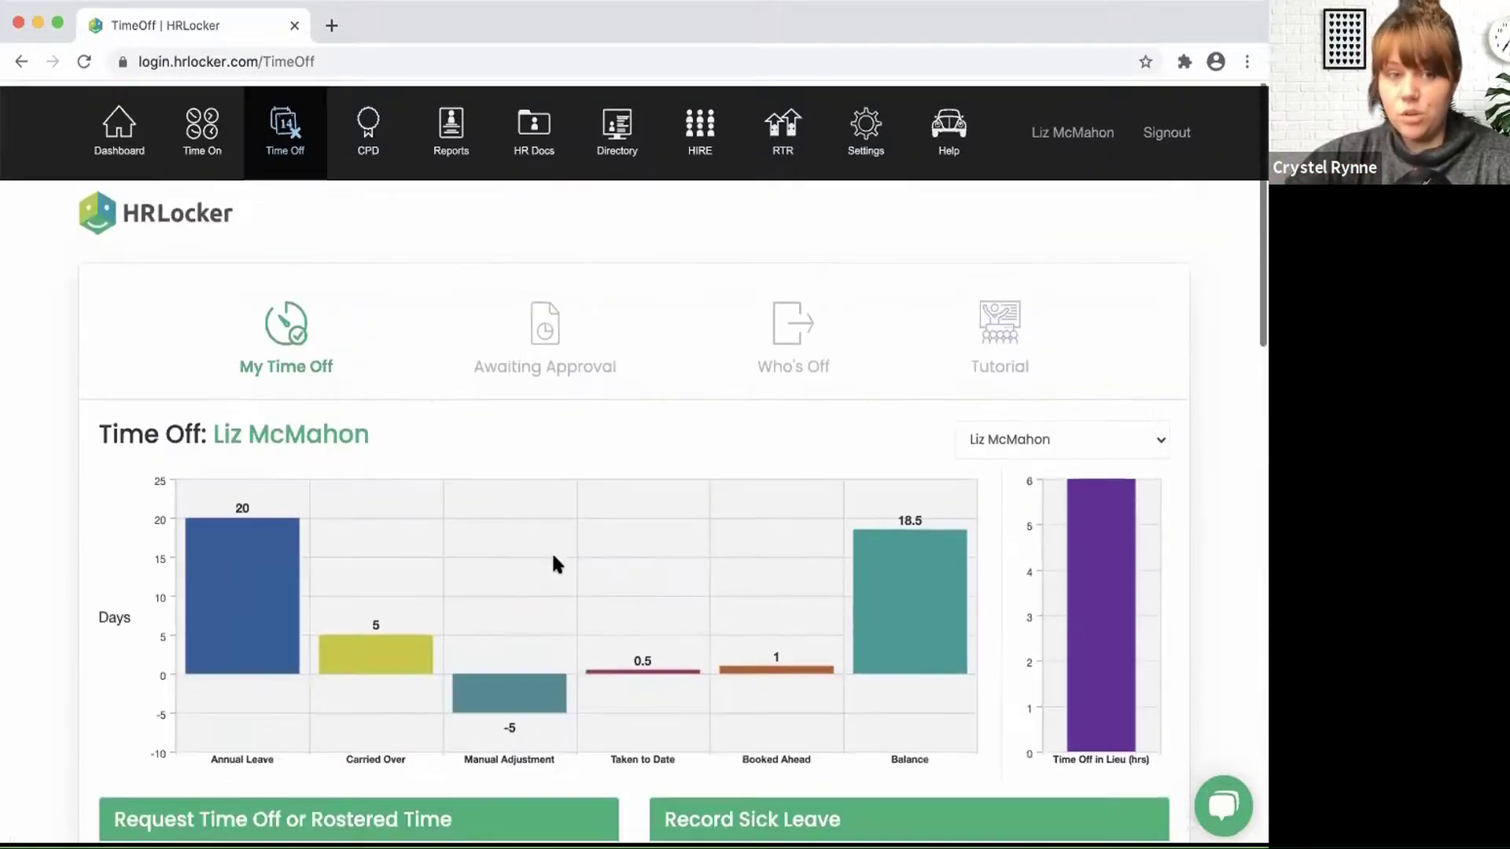
Step: Check the leave types available for a time off request, leaving Annual Leave selected, and look over the logs below
{"action": "scroll", "coordinate": [553, 563], "scroll_direction": "down", "scroll_amount": 6}
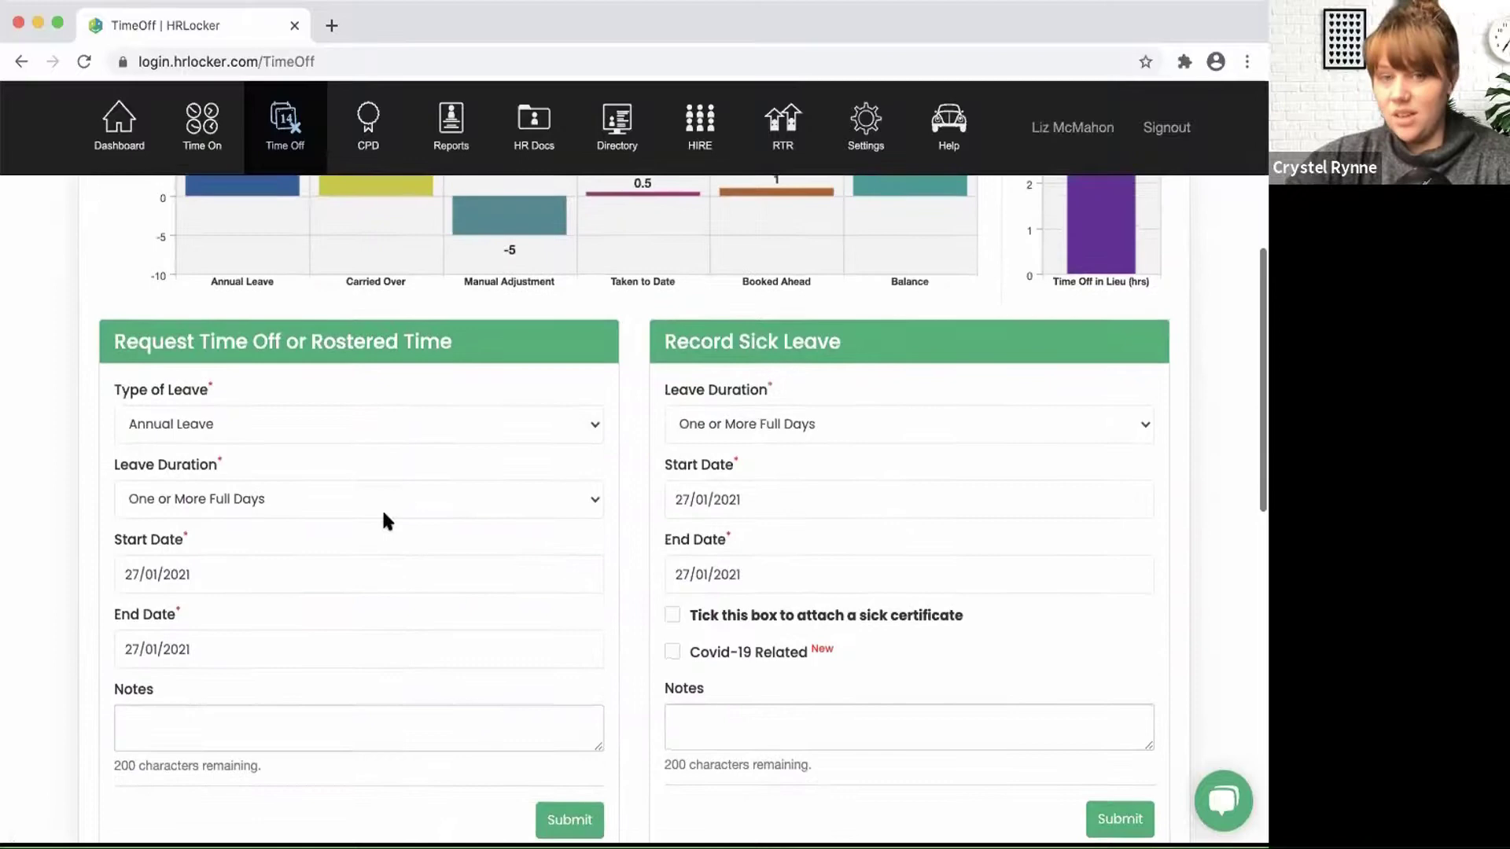
{"action": "left_click", "coordinate": [297, 421]}
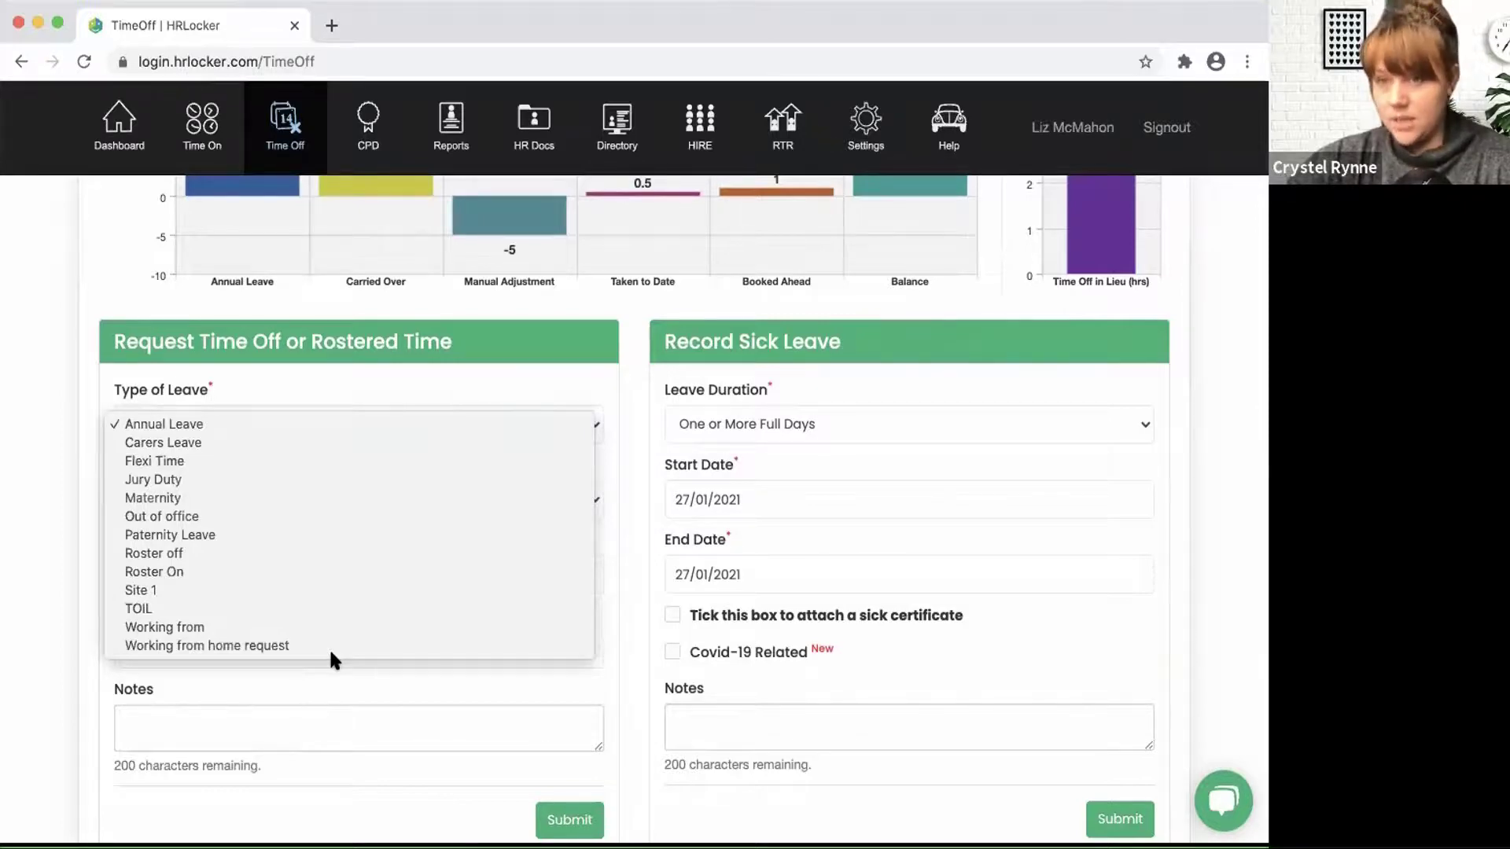
{"action": "left_click", "coordinate": [644, 467]}
{"action": "scroll", "coordinate": [643, 467], "scroll_direction": "down", "scroll_amount": 15}
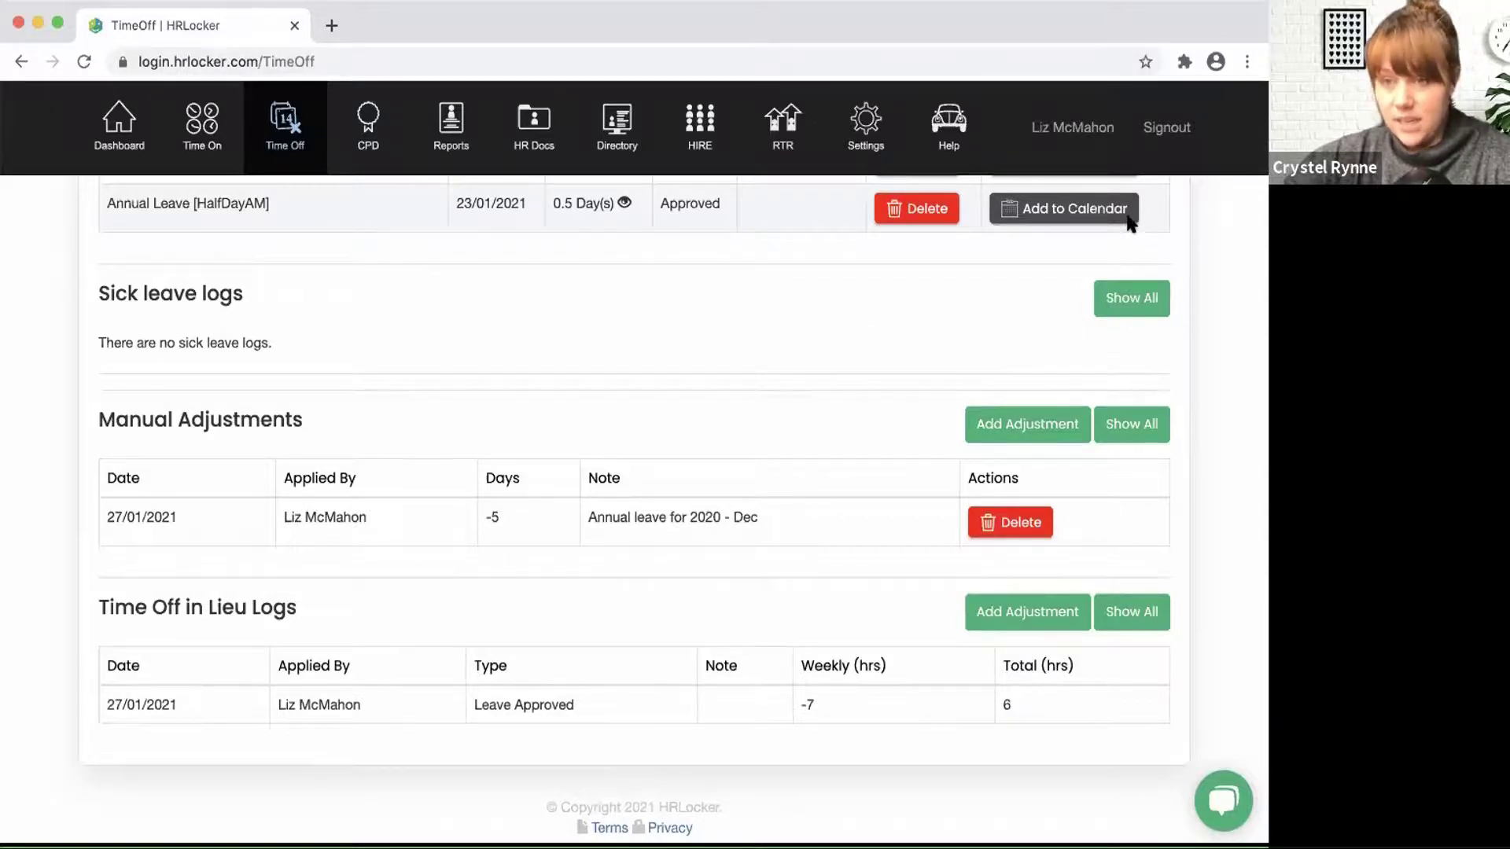
Step: Open the Time Off settings of the Head Office and go to its request types
{"action": "left_click", "coordinate": [866, 125]}
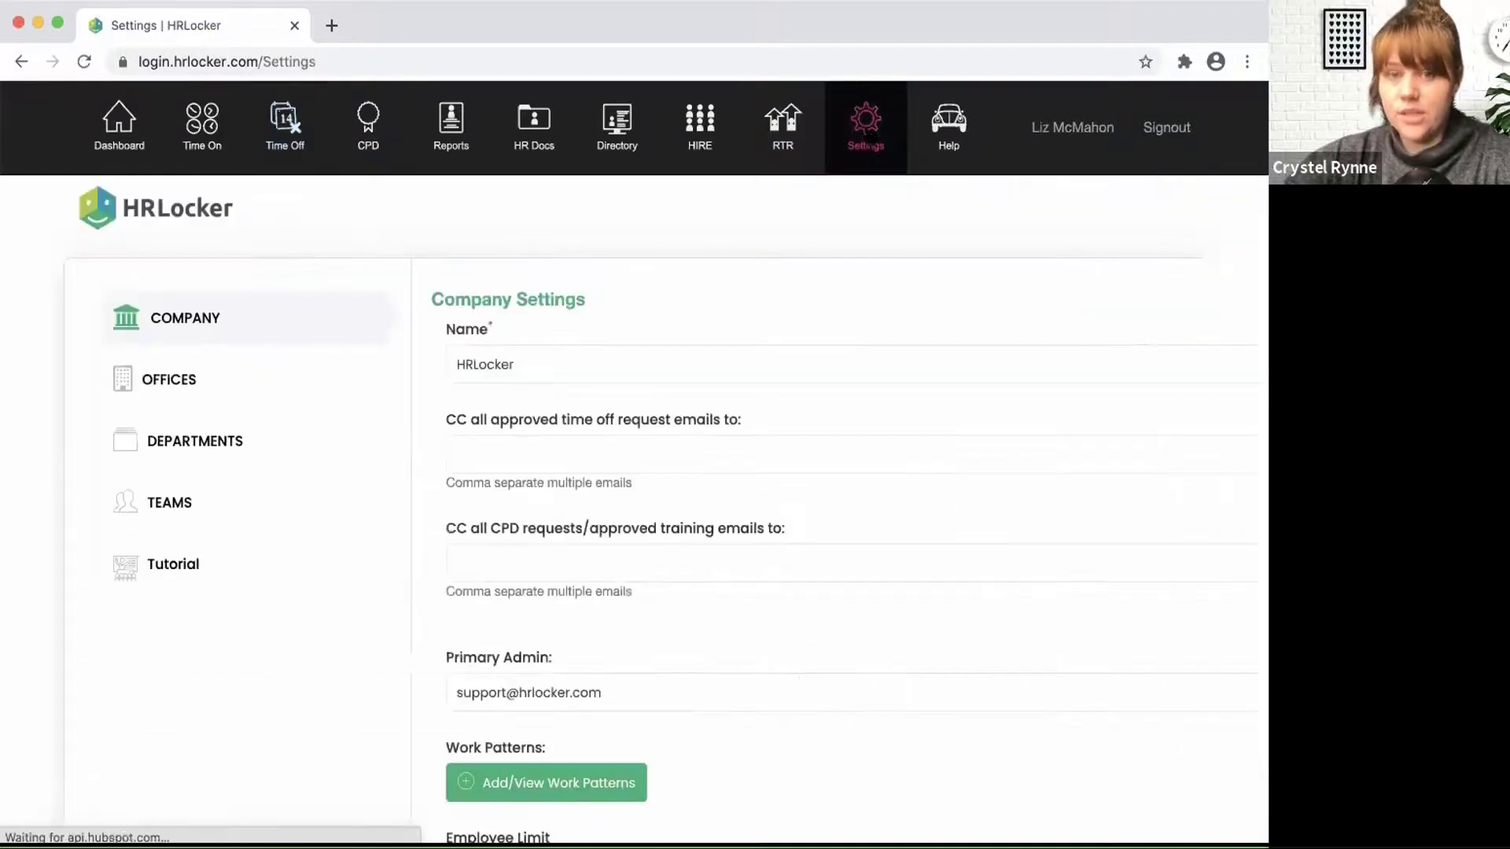
{"action": "left_click", "coordinate": [163, 385]}
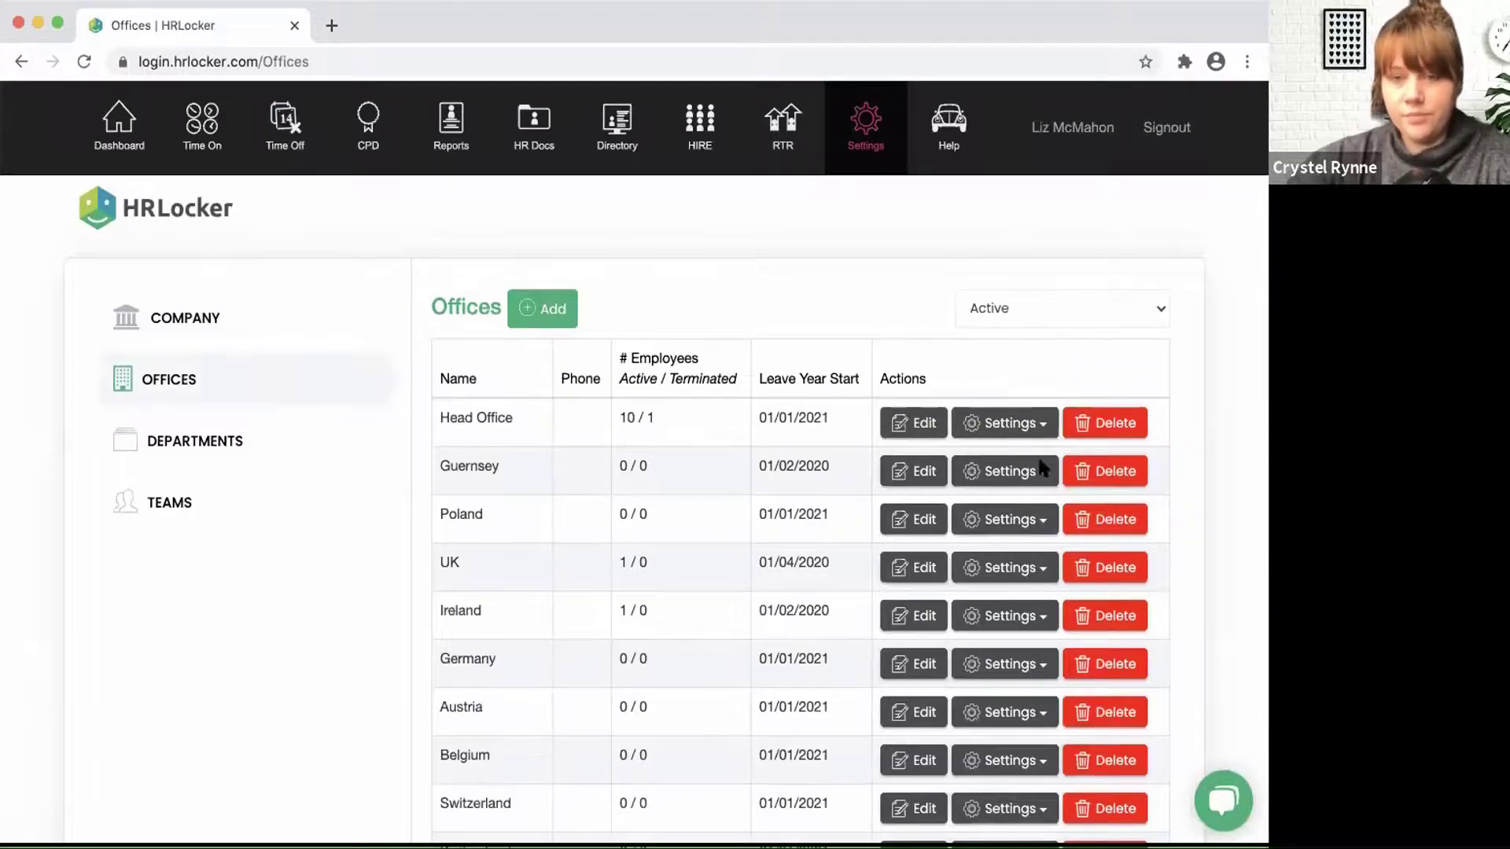
{"action": "left_click", "coordinate": [1022, 435]}
{"action": "left_click", "coordinate": [1021, 483]}
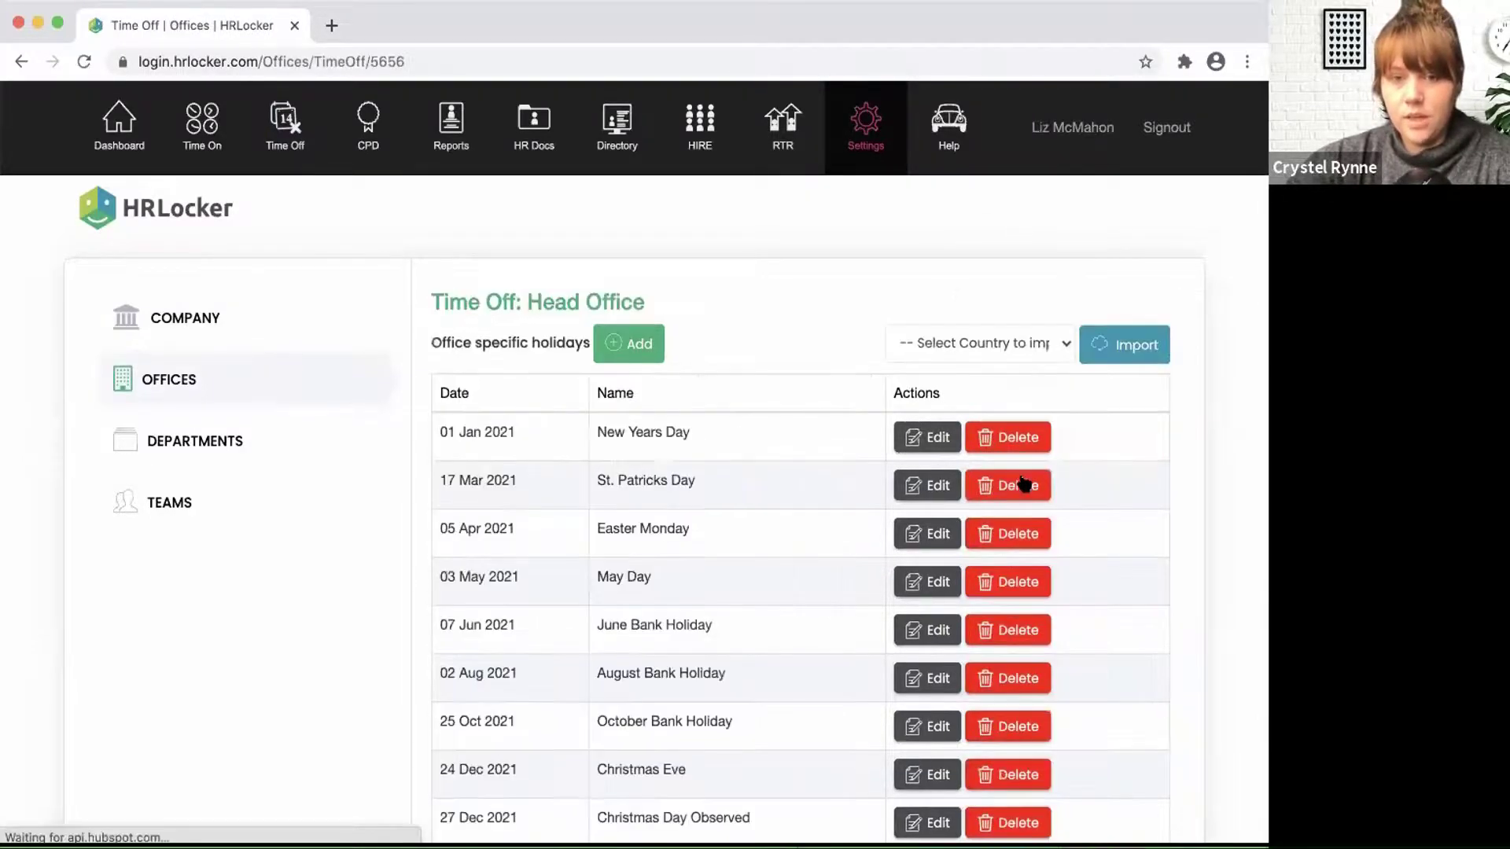
{"action": "scroll", "coordinate": [782, 299], "scroll_direction": "down", "scroll_amount": 8}
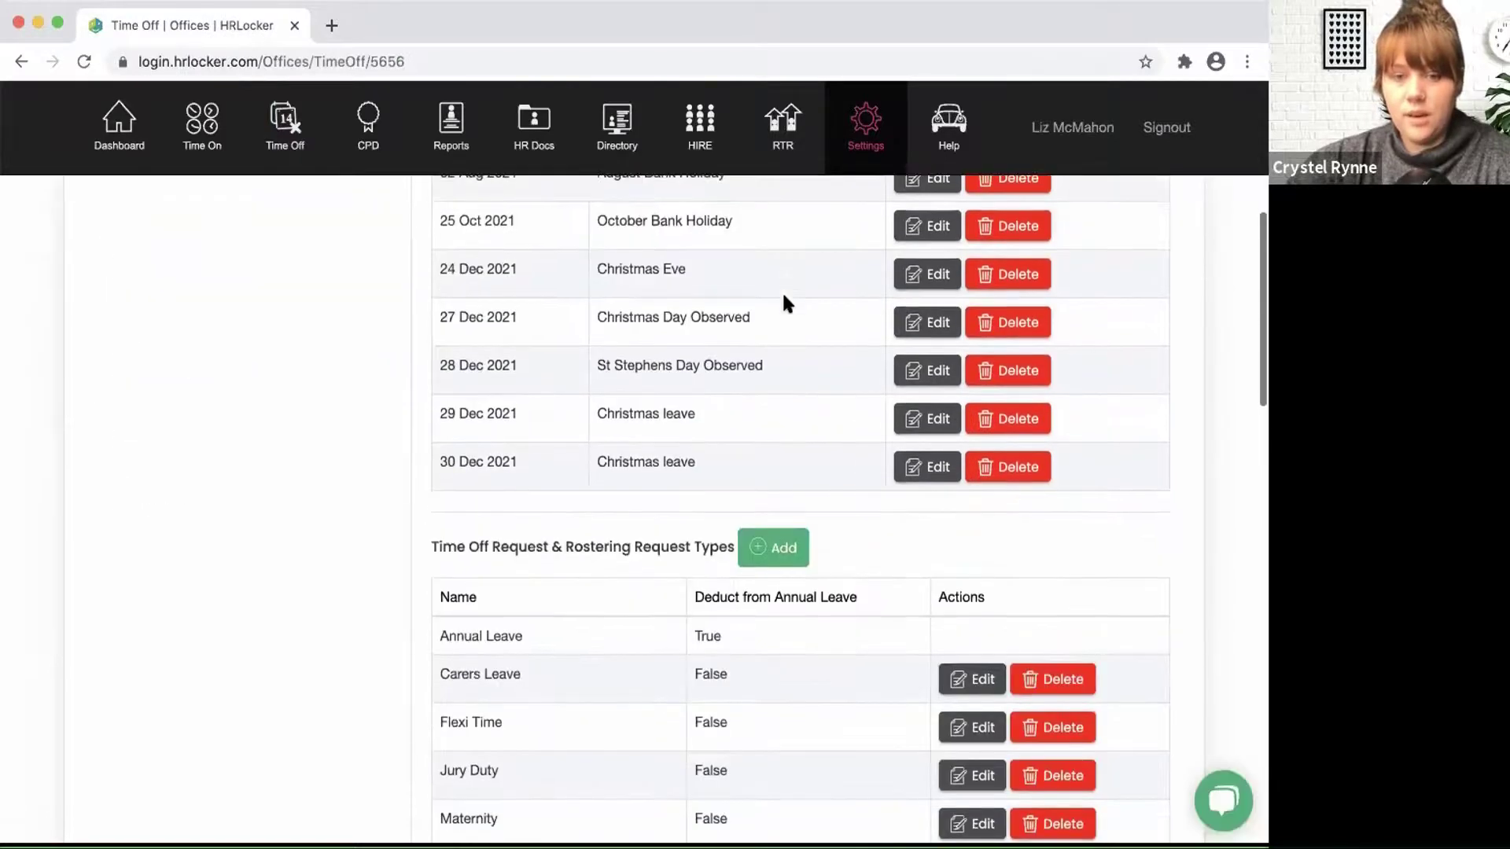
Step: Add a Head Office request type named "Study Leave", mark it as Private only, and submit it
{"action": "left_click", "coordinate": [761, 421]}
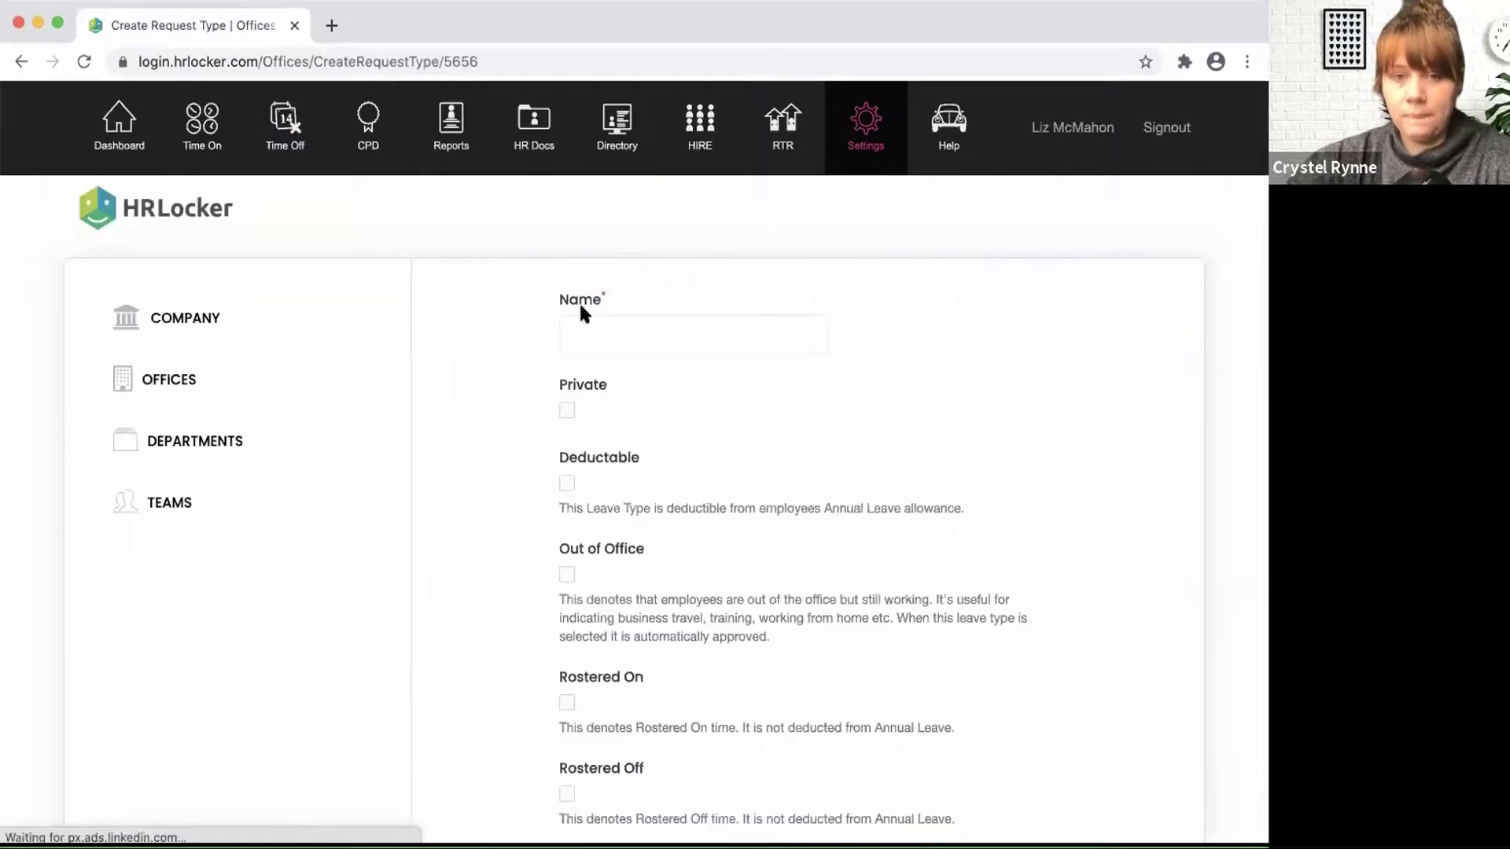
{"action": "left_click", "coordinate": [612, 327]}
{"action": "type", "text": "St"}
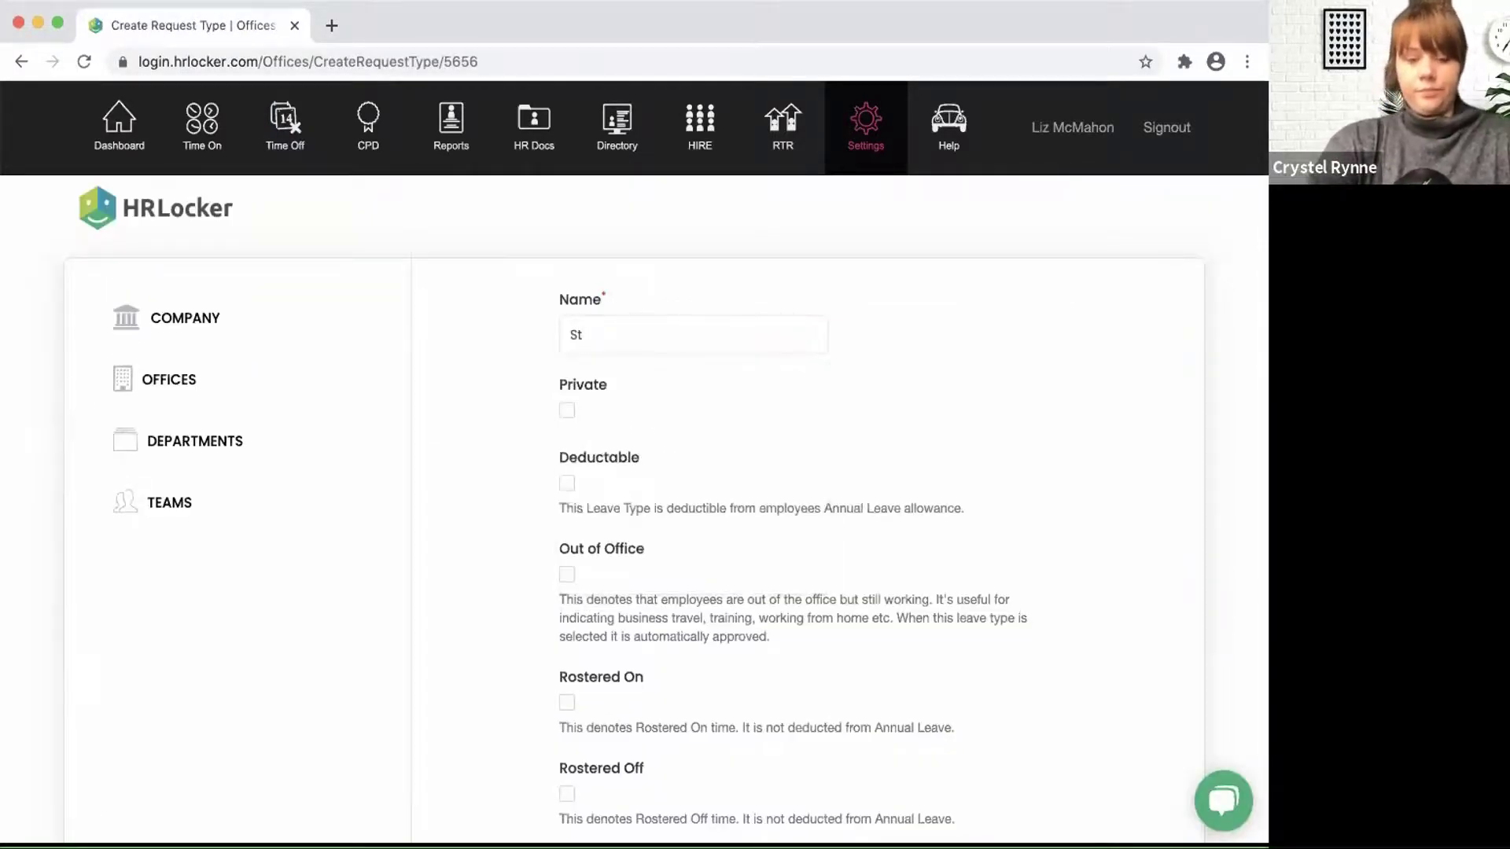
{"action": "type", "text": "udy Leave"}
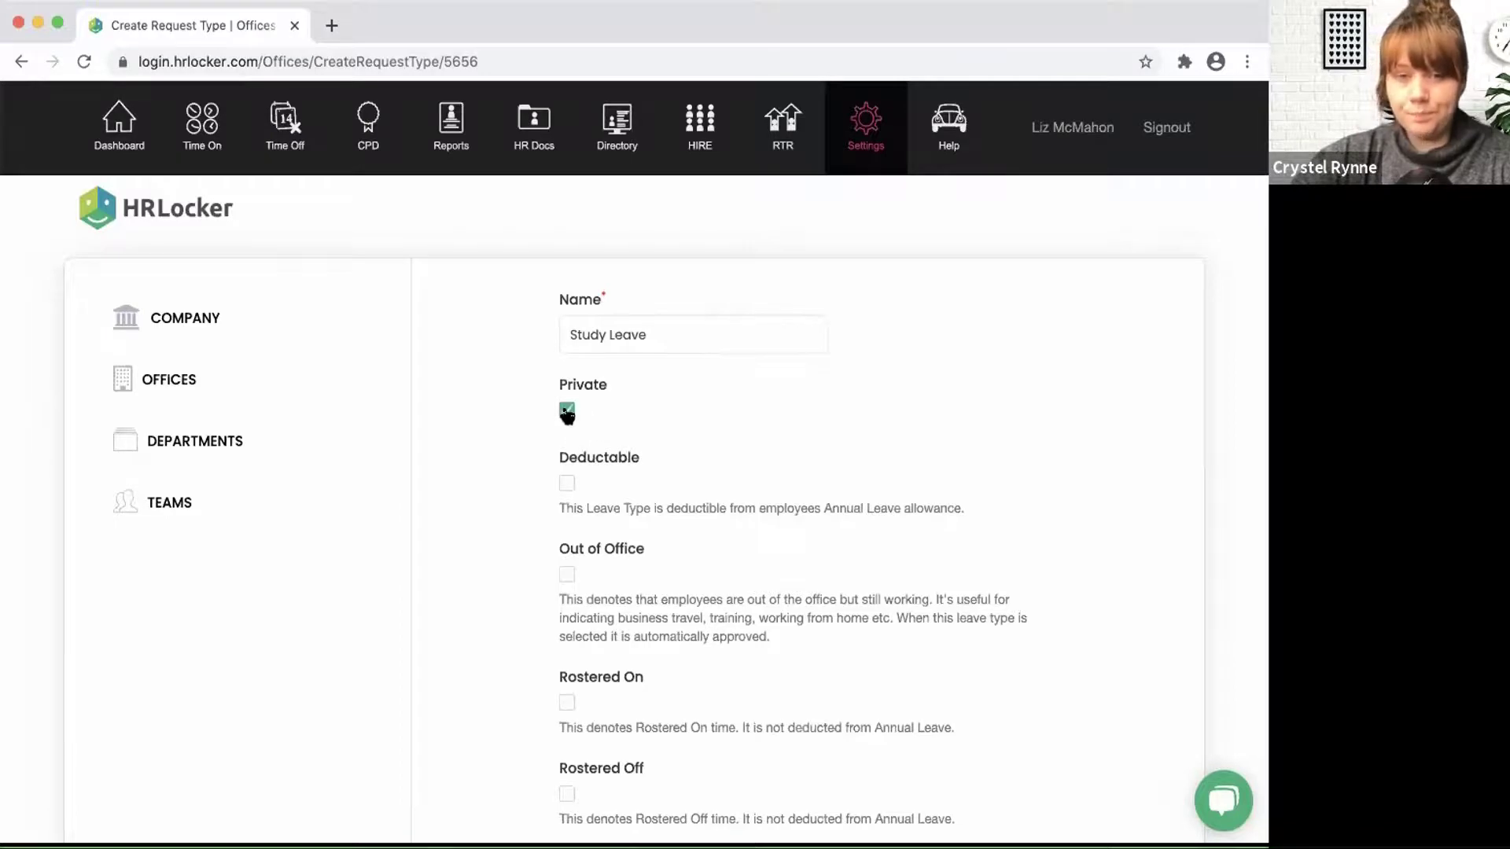
{"action": "left_click", "coordinate": [567, 411]}
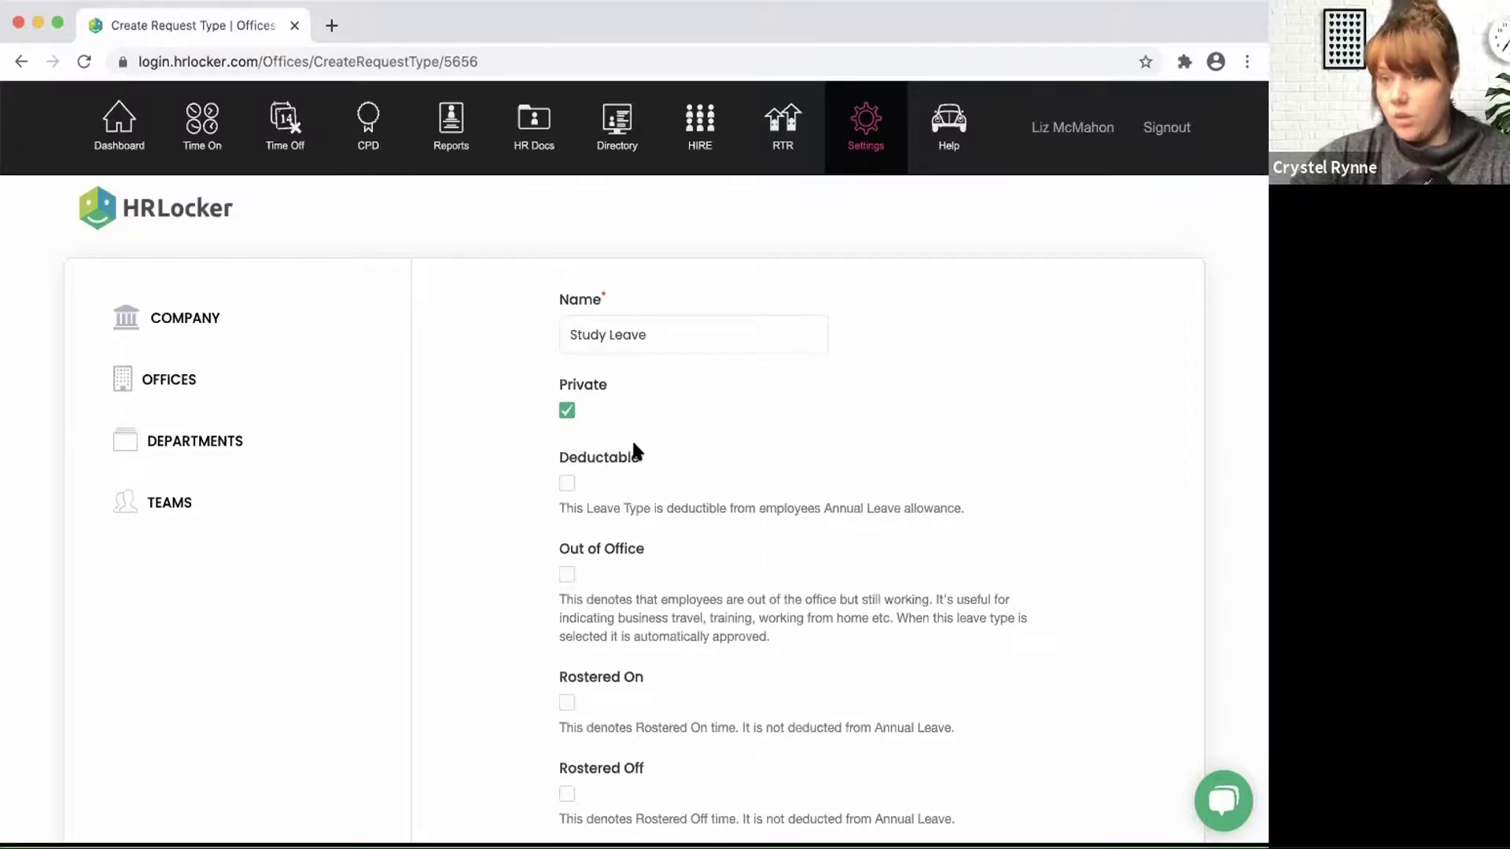
{"action": "scroll", "coordinate": [643, 511], "scroll_direction": "down", "scroll_amount": 3}
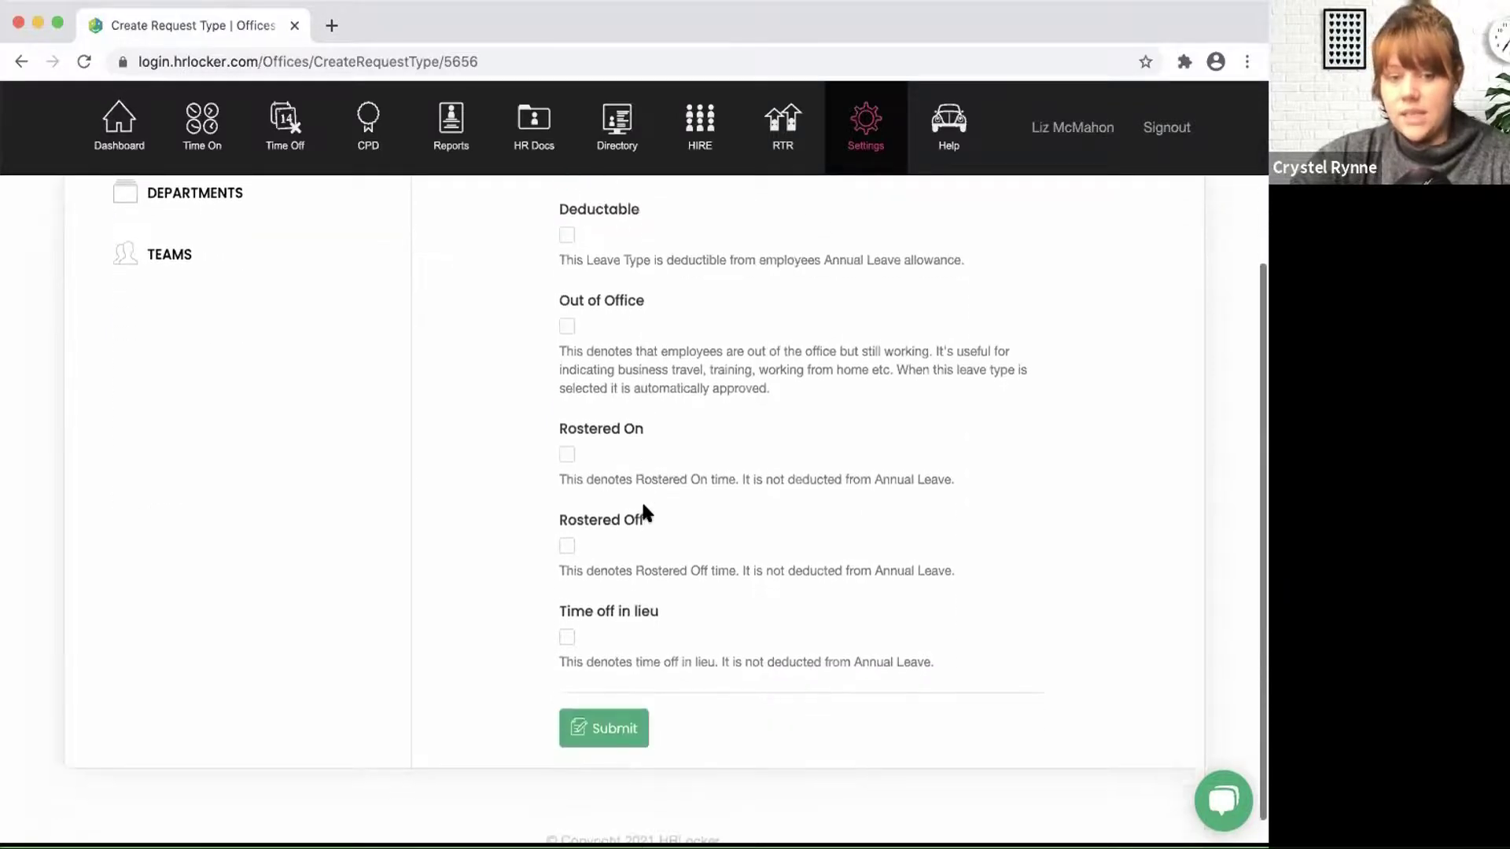
{"action": "scroll", "coordinate": [708, 364], "scroll_direction": "up", "scroll_amount": 3}
{"action": "scroll", "coordinate": [705, 522], "scroll_direction": "down", "scroll_amount": 1}
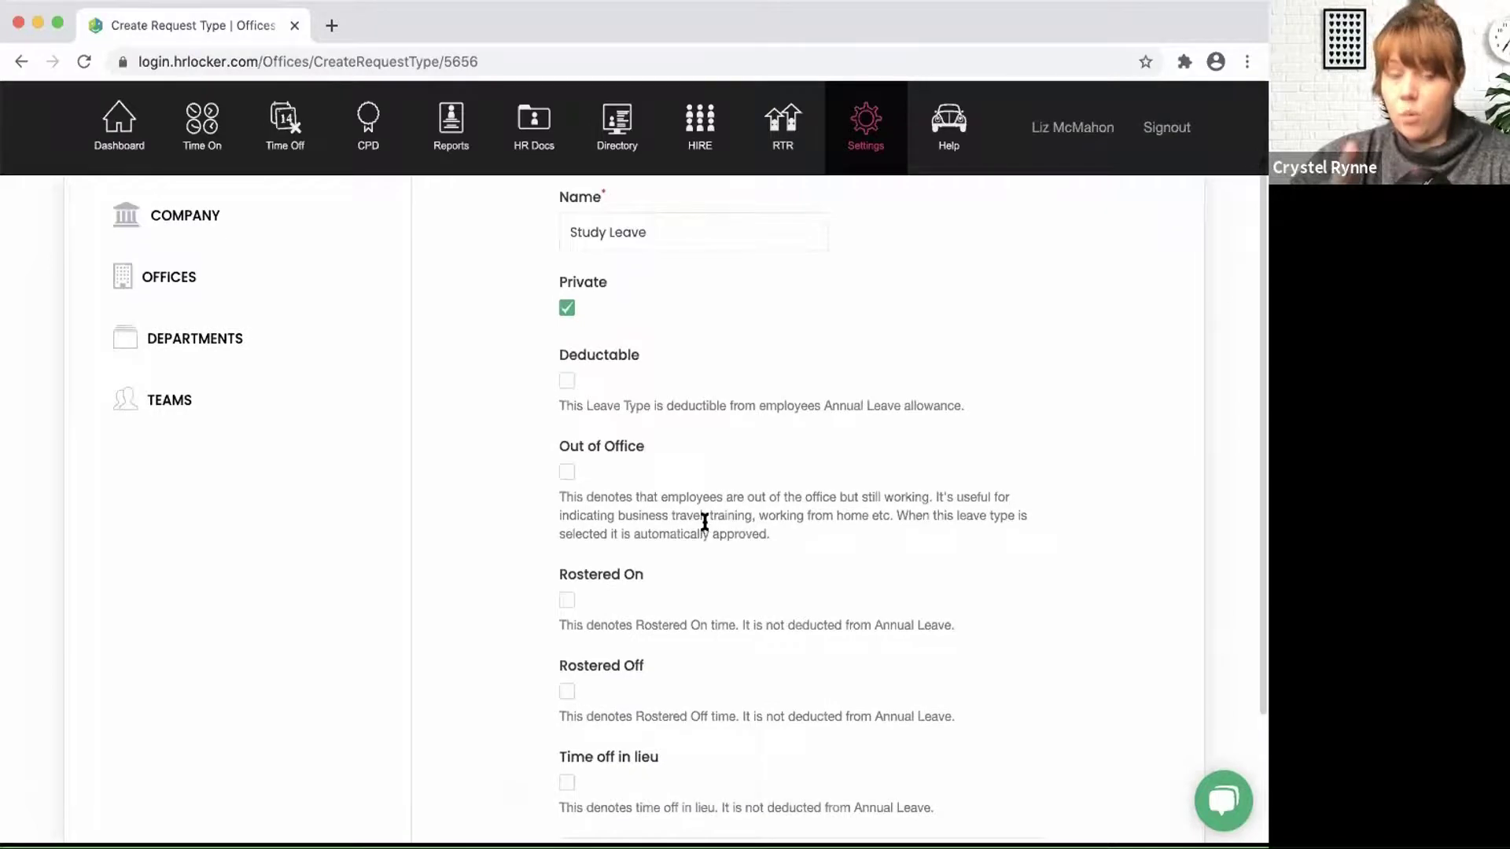
{"action": "scroll", "coordinate": [705, 582], "scroll_direction": "down", "scroll_amount": 2}
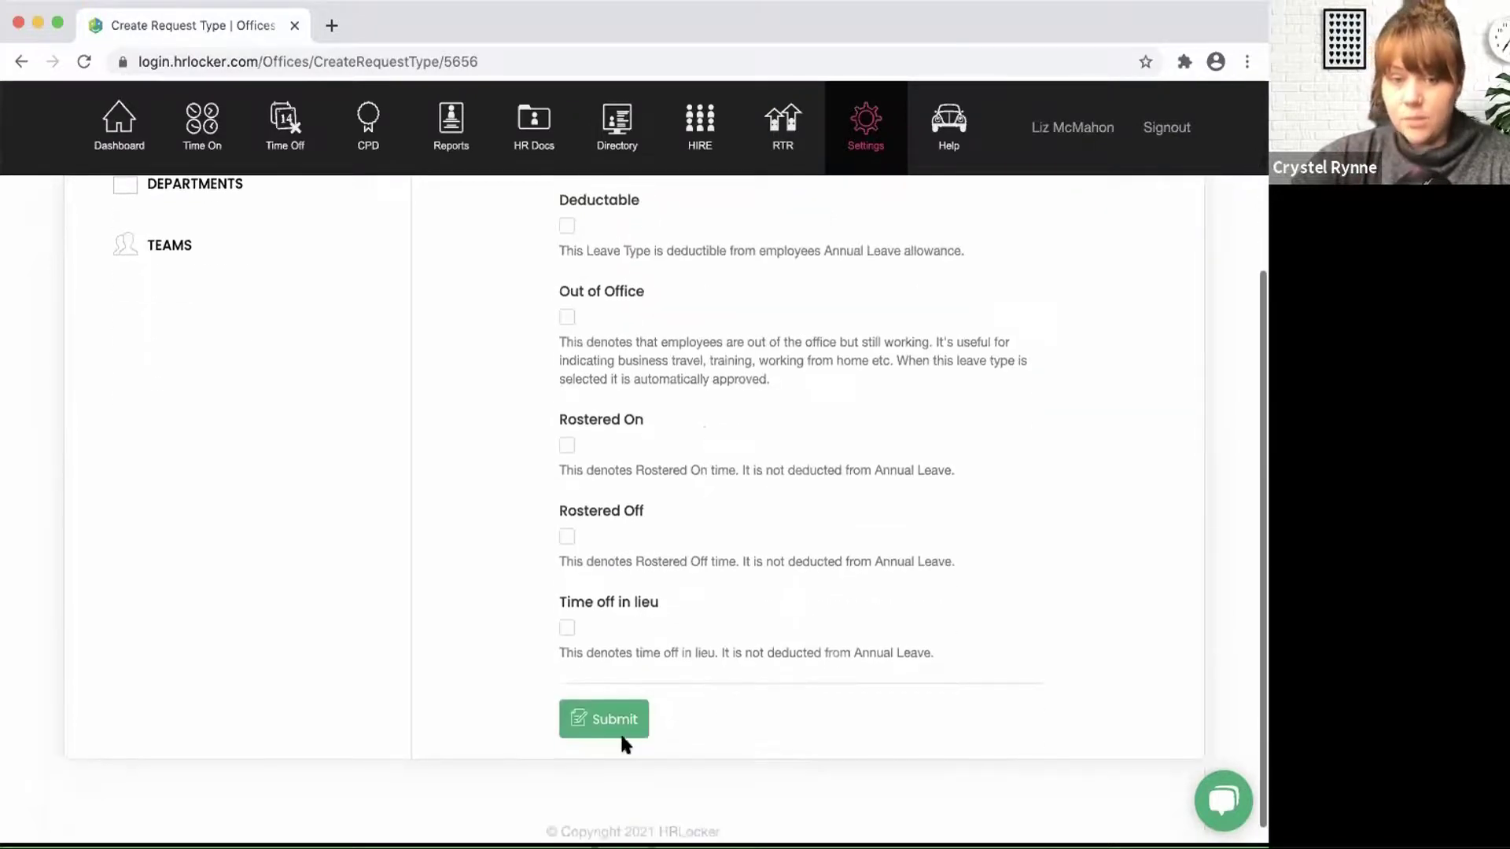
{"action": "left_click", "coordinate": [615, 730]}
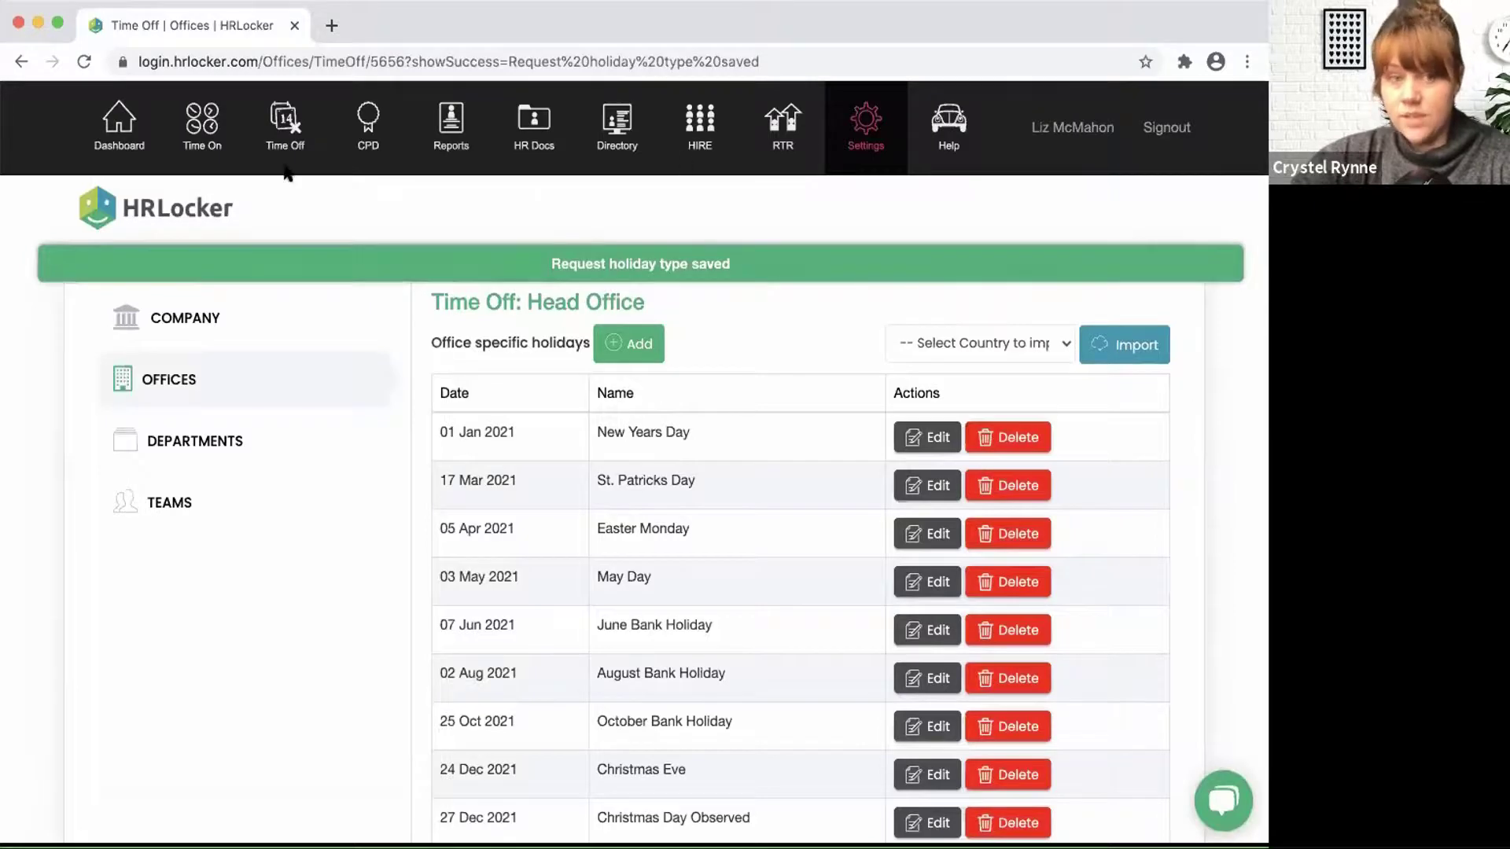
Step: Check for Study Leave among the leave types of a new time off request, keeping Annual Leave selected
{"action": "left_click", "coordinate": [291, 124]}
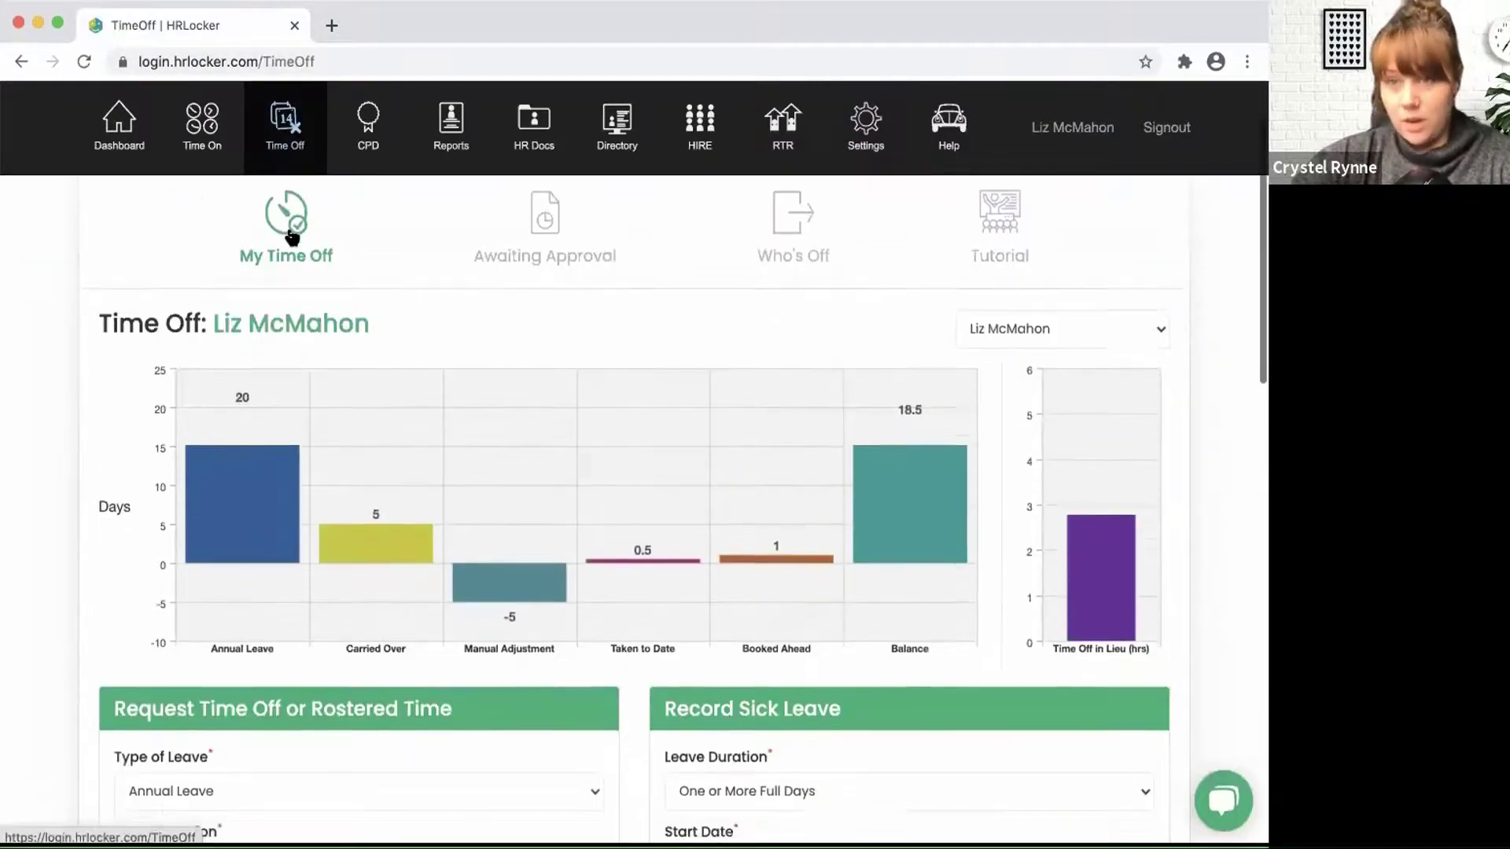
{"action": "scroll", "coordinate": [236, 331], "scroll_direction": "down", "scroll_amount": 4}
{"action": "left_click", "coordinate": [210, 586]}
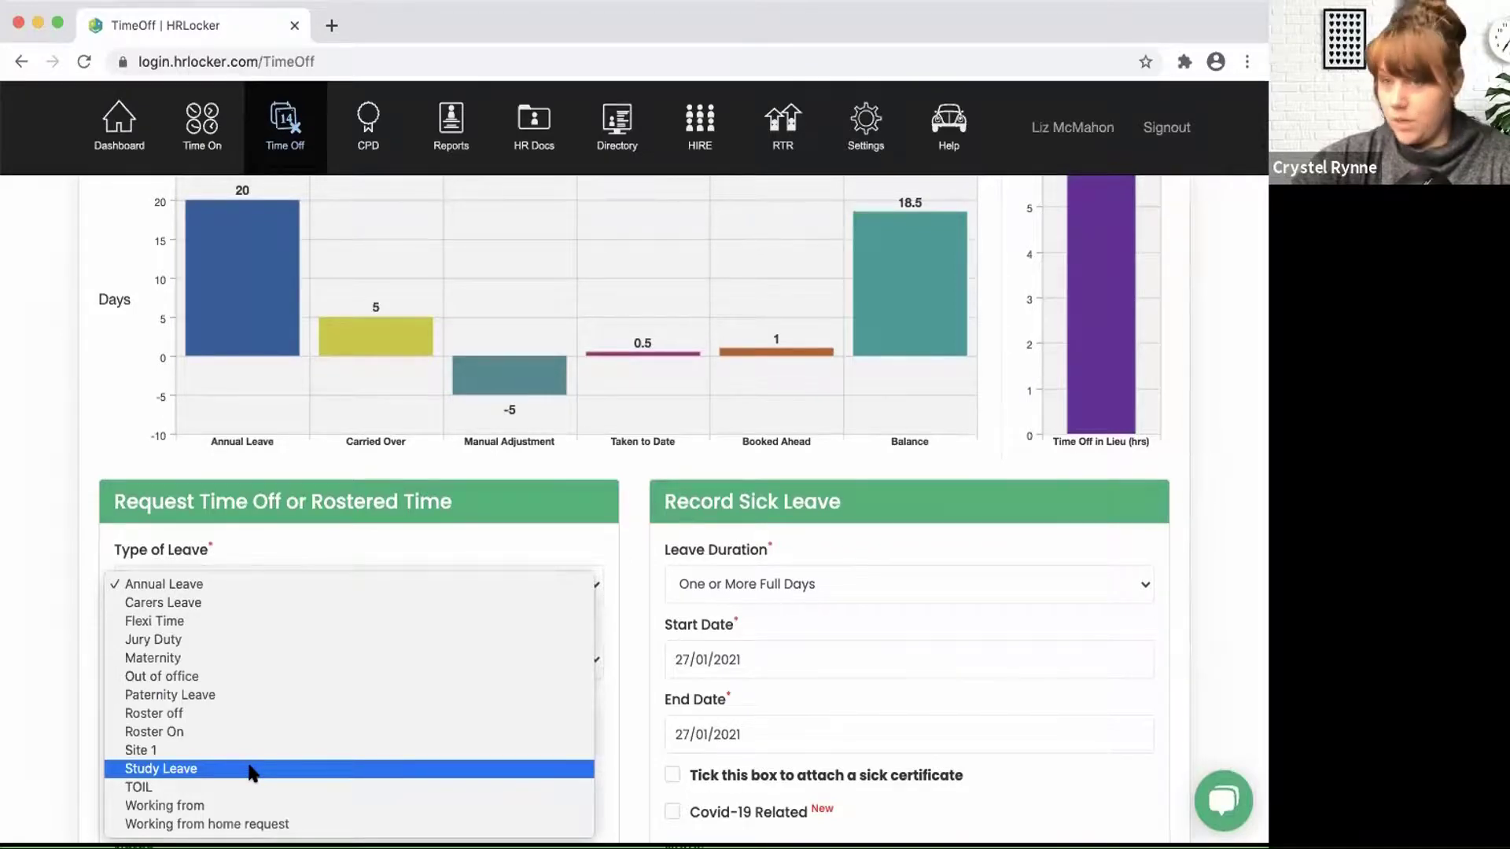
{"action": "left_click", "coordinate": [36, 518]}
{"action": "scroll", "coordinate": [36, 519], "scroll_direction": "down", "scroll_amount": 1}
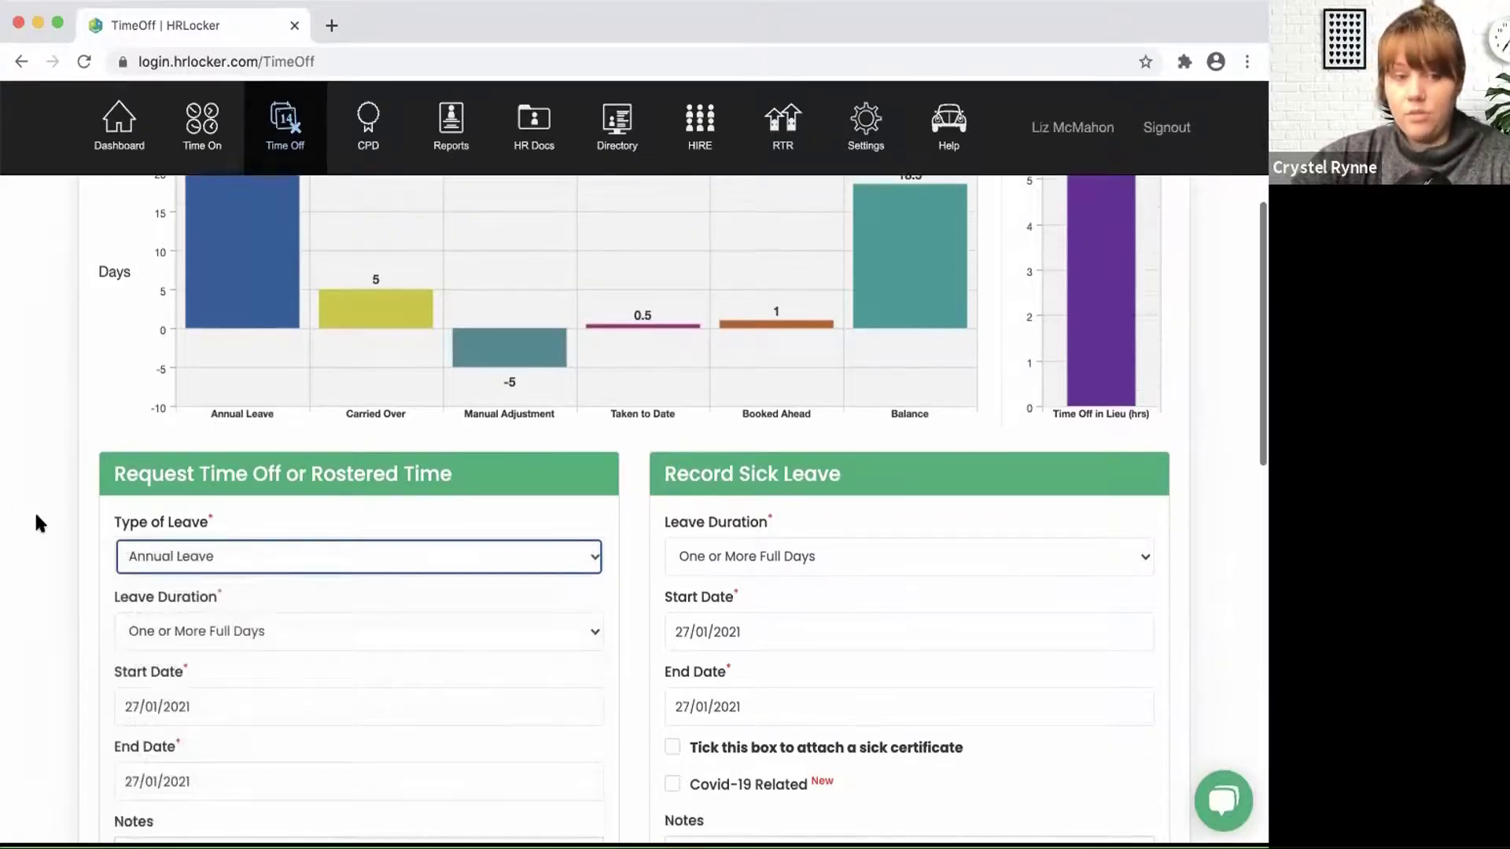
{"action": "scroll", "coordinate": [35, 509], "scroll_direction": "down", "scroll_amount": 3}
{"action": "left_click", "coordinate": [418, 337]}
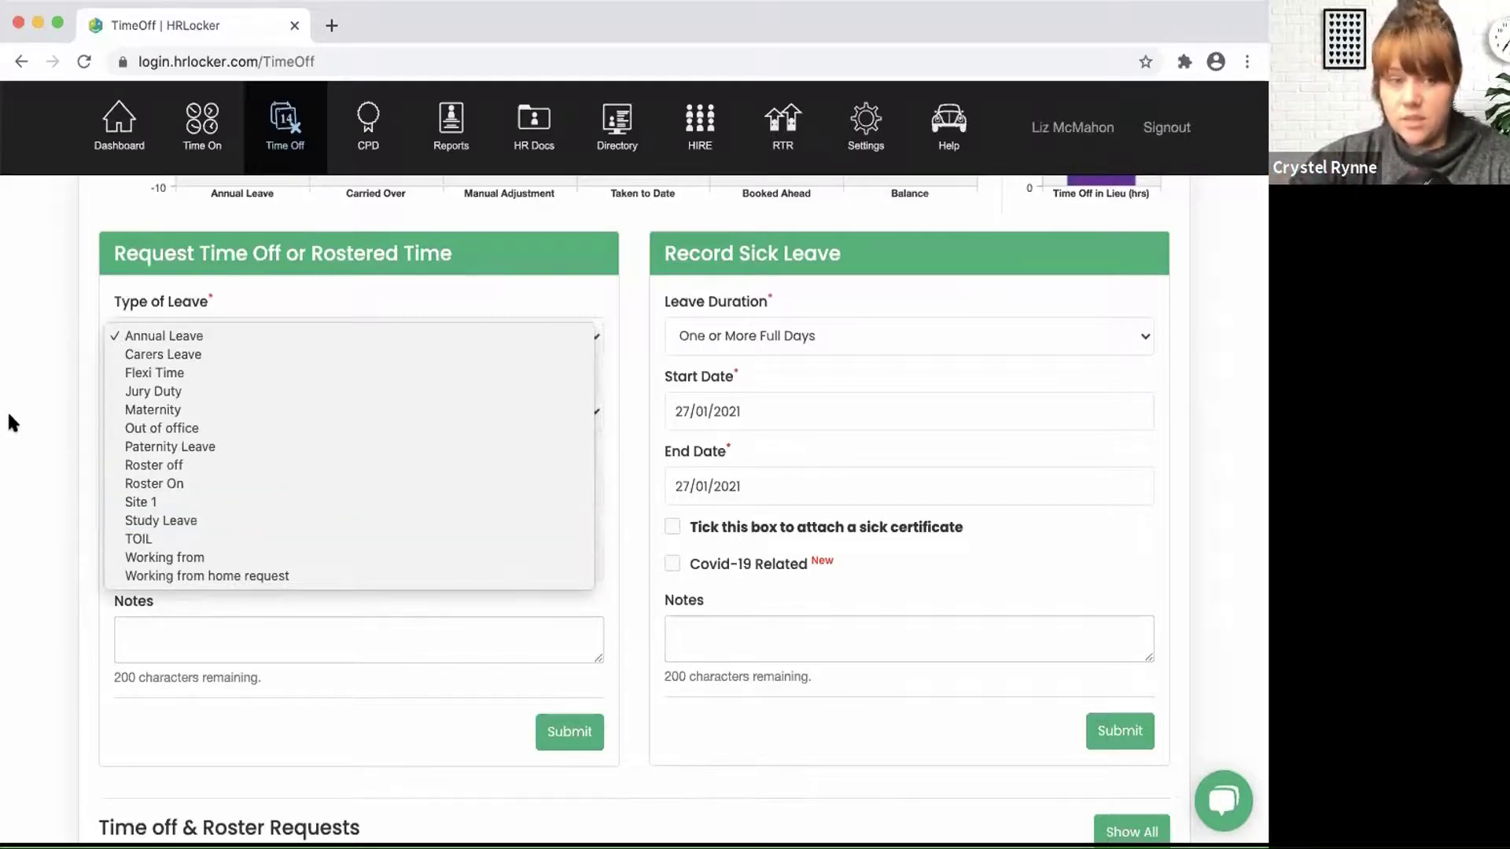
{"action": "left_click", "coordinate": [61, 476]}
Step: Look through the Manual Adjustments and Time Off in Lieu logs, and return to the leave balance chart
{"action": "scroll", "coordinate": [62, 480], "scroll_direction": "down", "scroll_amount": 6}
{"action": "scroll", "coordinate": [61, 473], "scroll_direction": "down", "scroll_amount": 4}
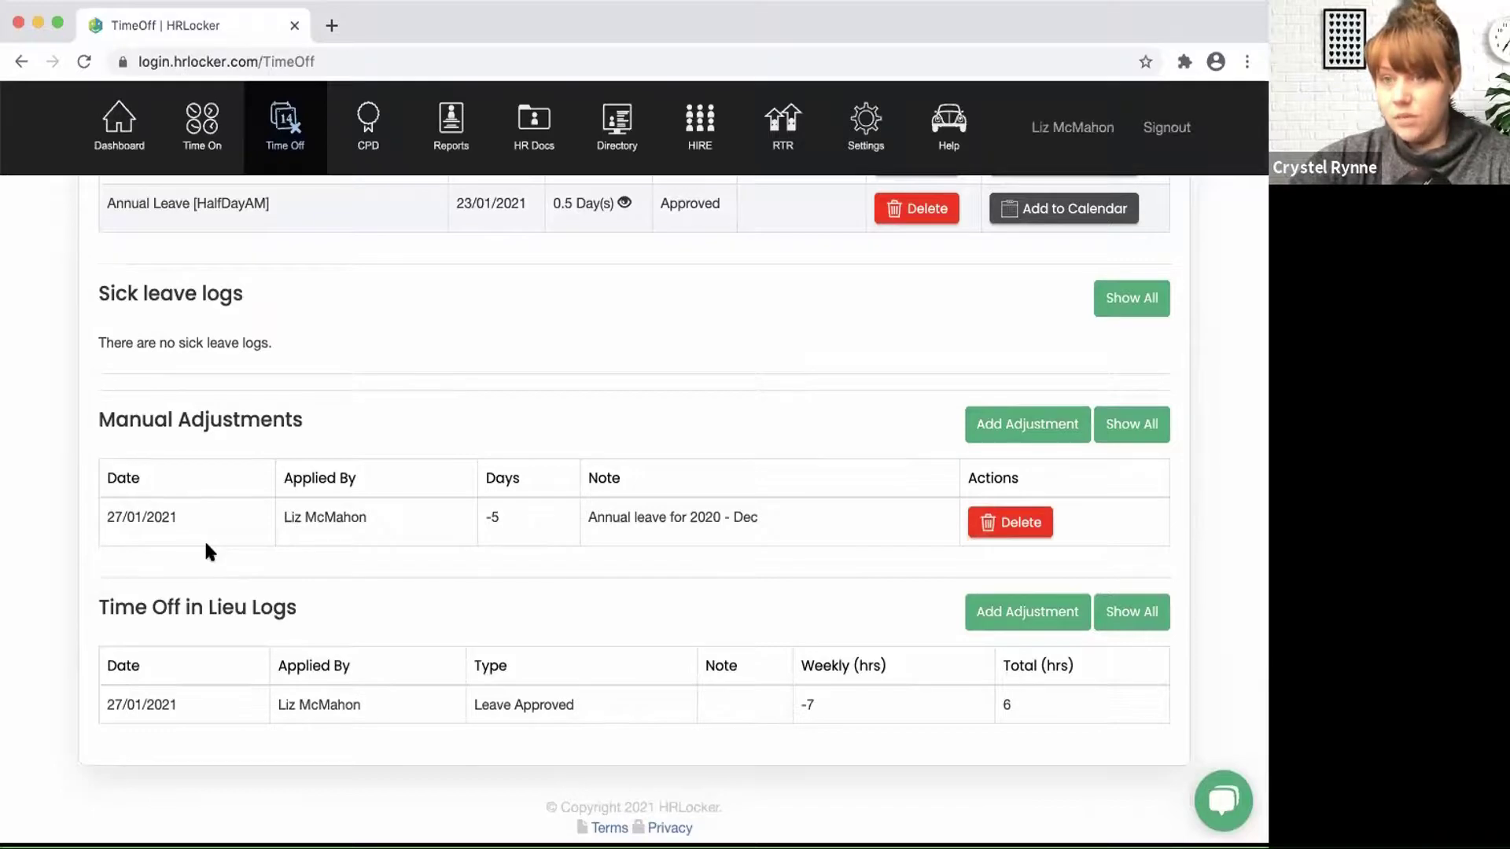
{"action": "scroll", "coordinate": [205, 540], "scroll_direction": "up", "scroll_amount": 9}
{"action": "scroll", "coordinate": [123, 331], "scroll_direction": "up", "scroll_amount": 6}
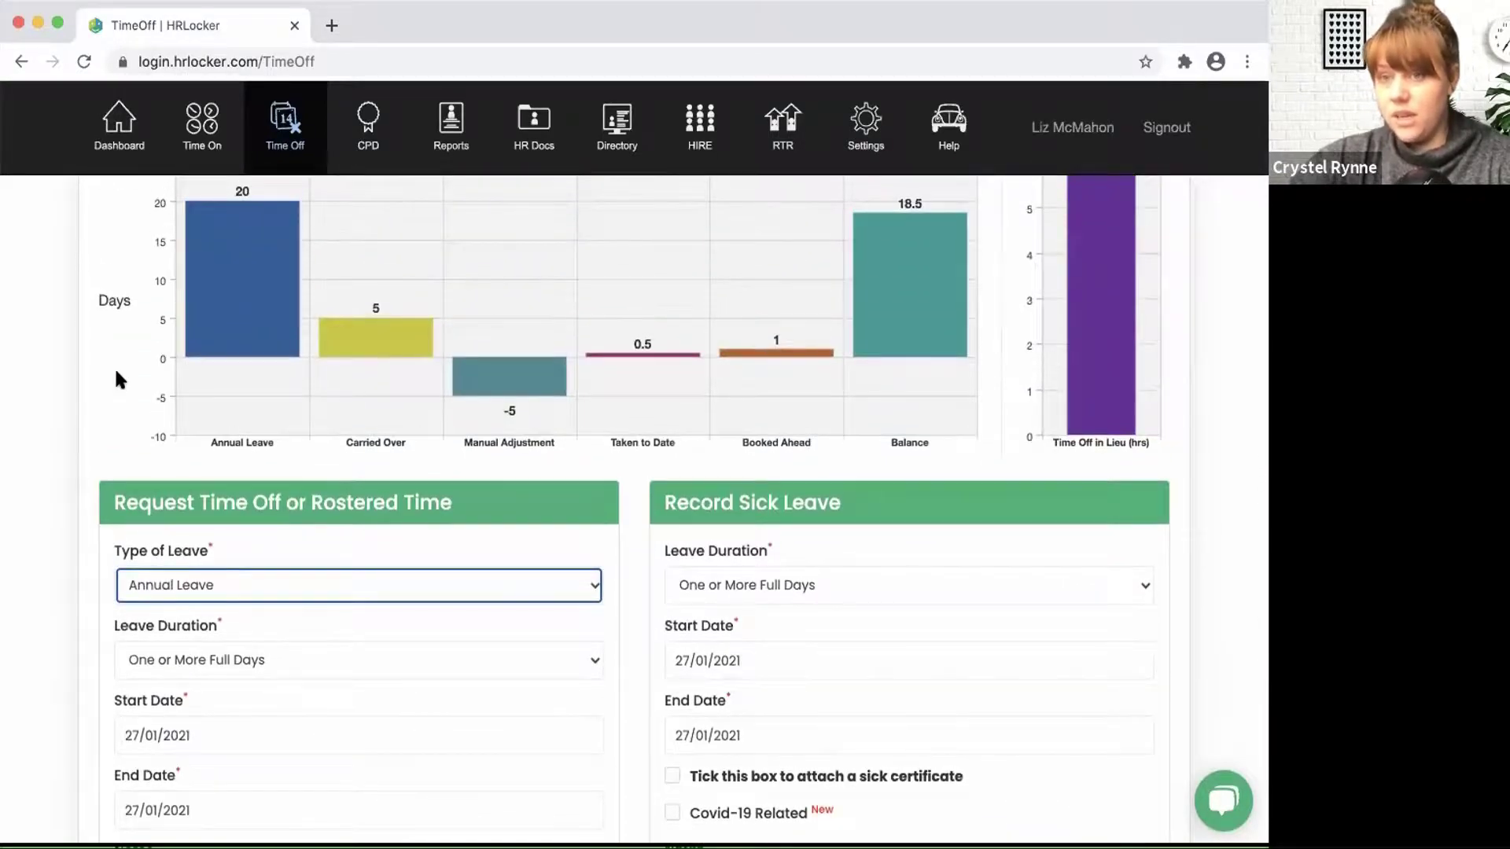
Step: Review the fields of the Request Time Off or Rostered Time form down to its notes
{"action": "scroll", "coordinate": [115, 379], "scroll_direction": "down", "scroll_amount": 2}
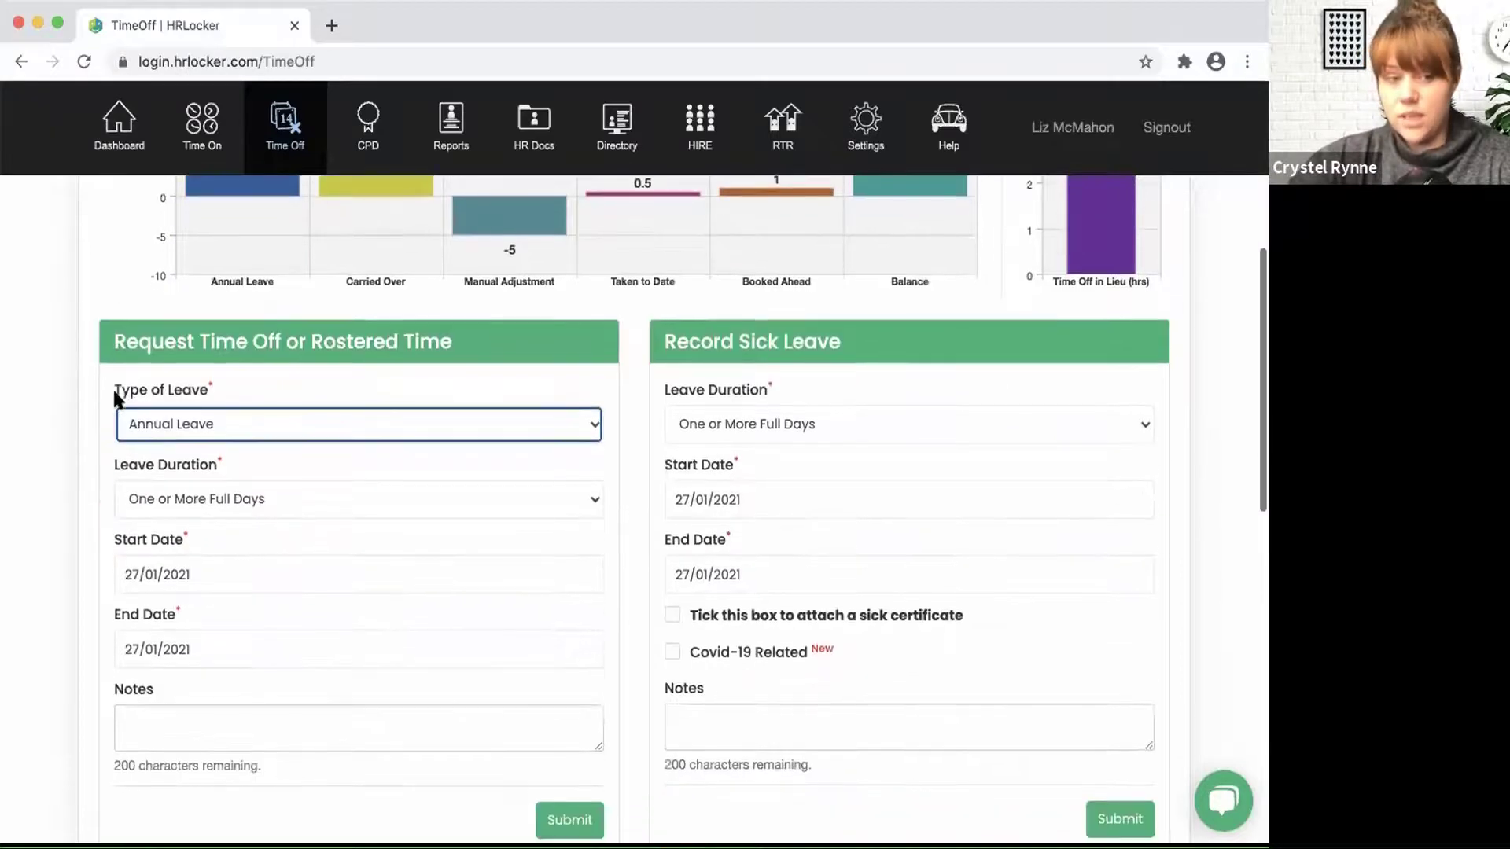
{"action": "left_click", "coordinate": [205, 735]}
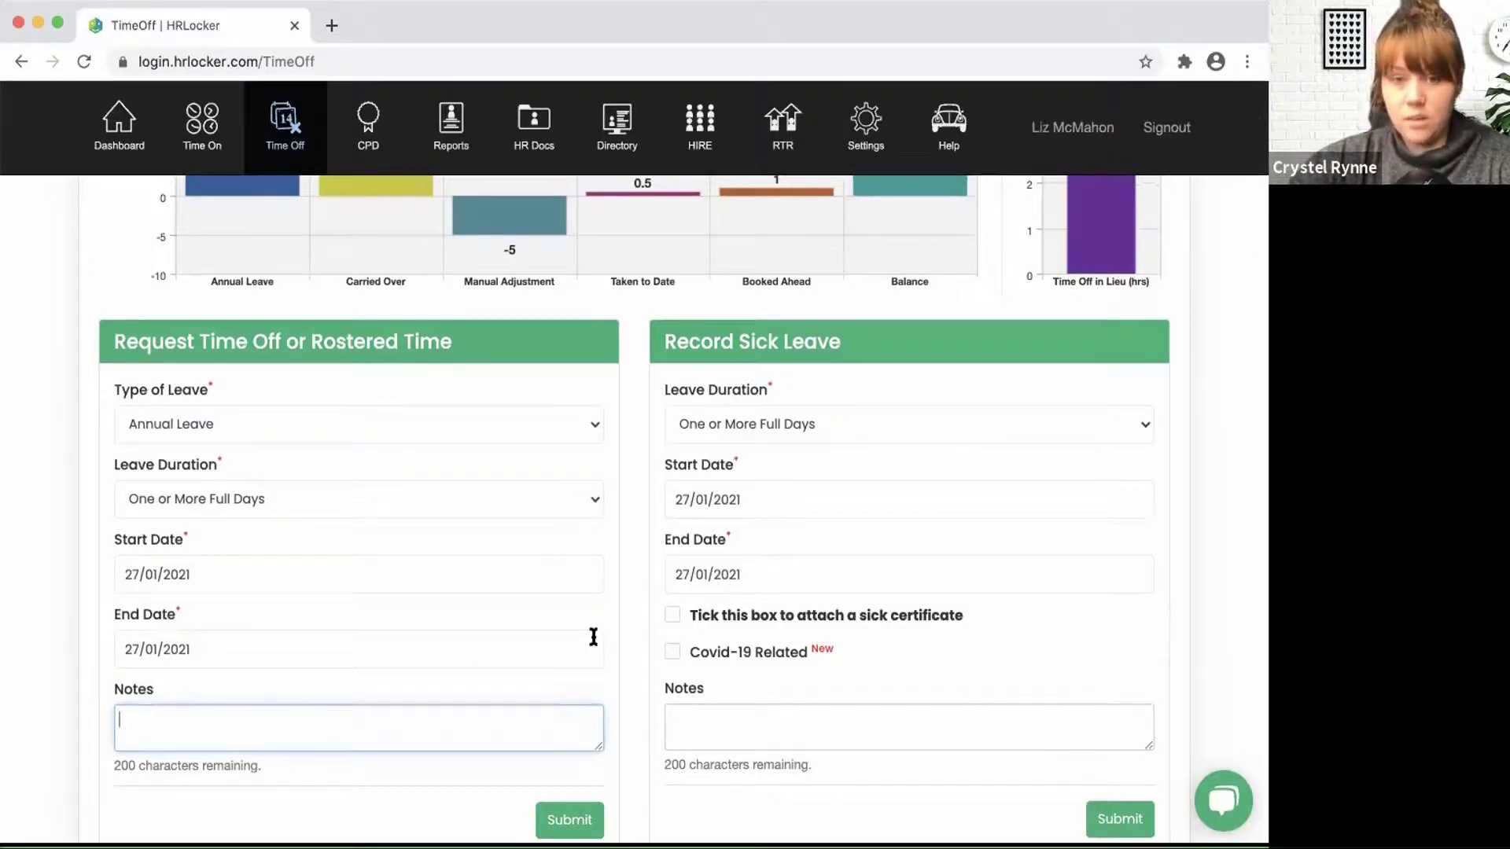
{"action": "scroll", "coordinate": [592, 632], "scroll_direction": "down", "scroll_amount": 1}
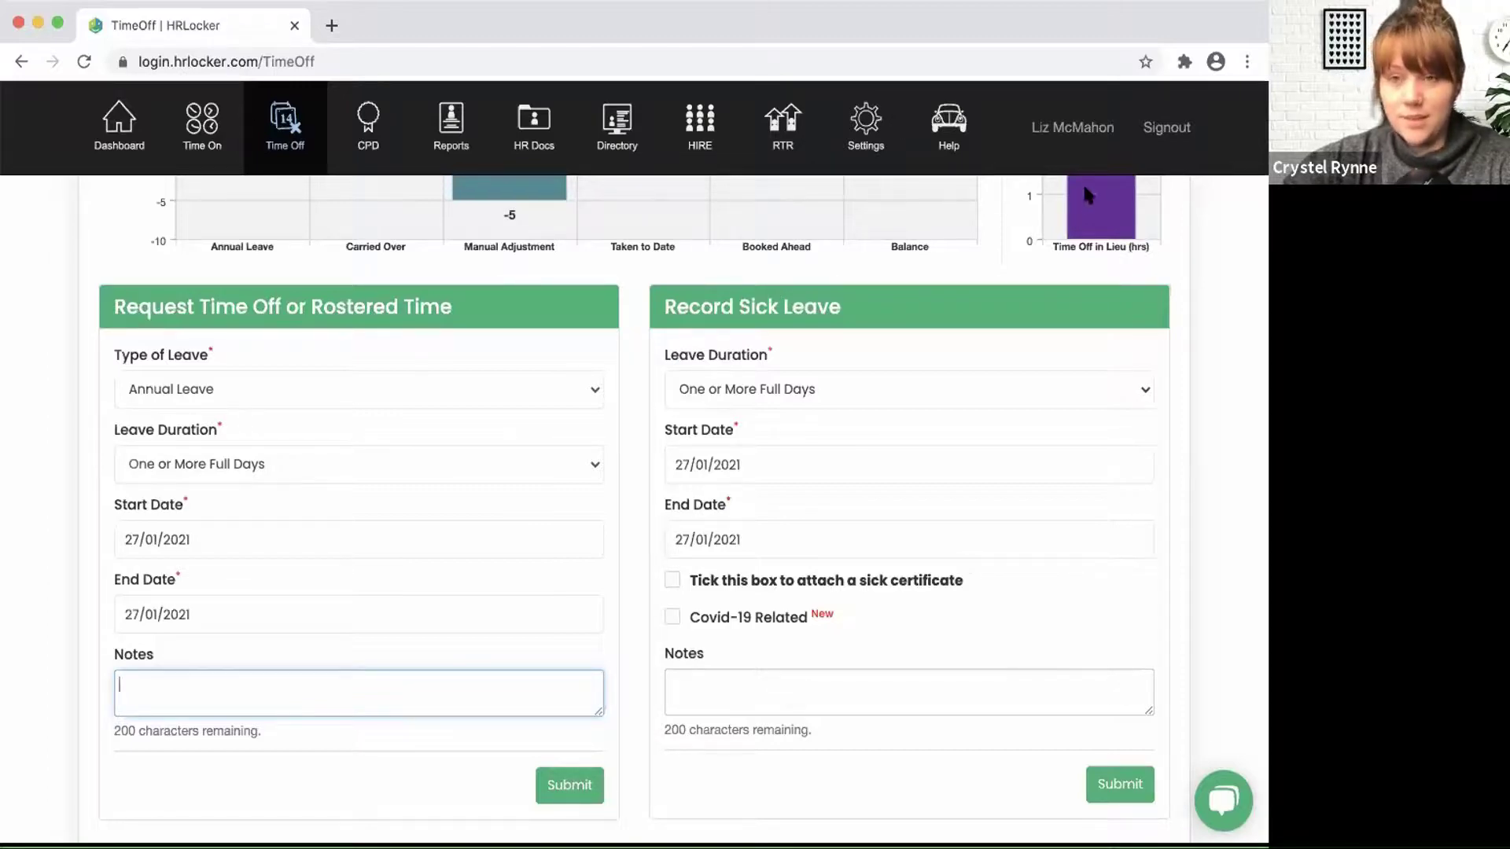
Step: Open the signed-in administrator's employee profile and go to the annual leave entitlement settings
{"action": "left_click", "coordinate": [627, 135]}
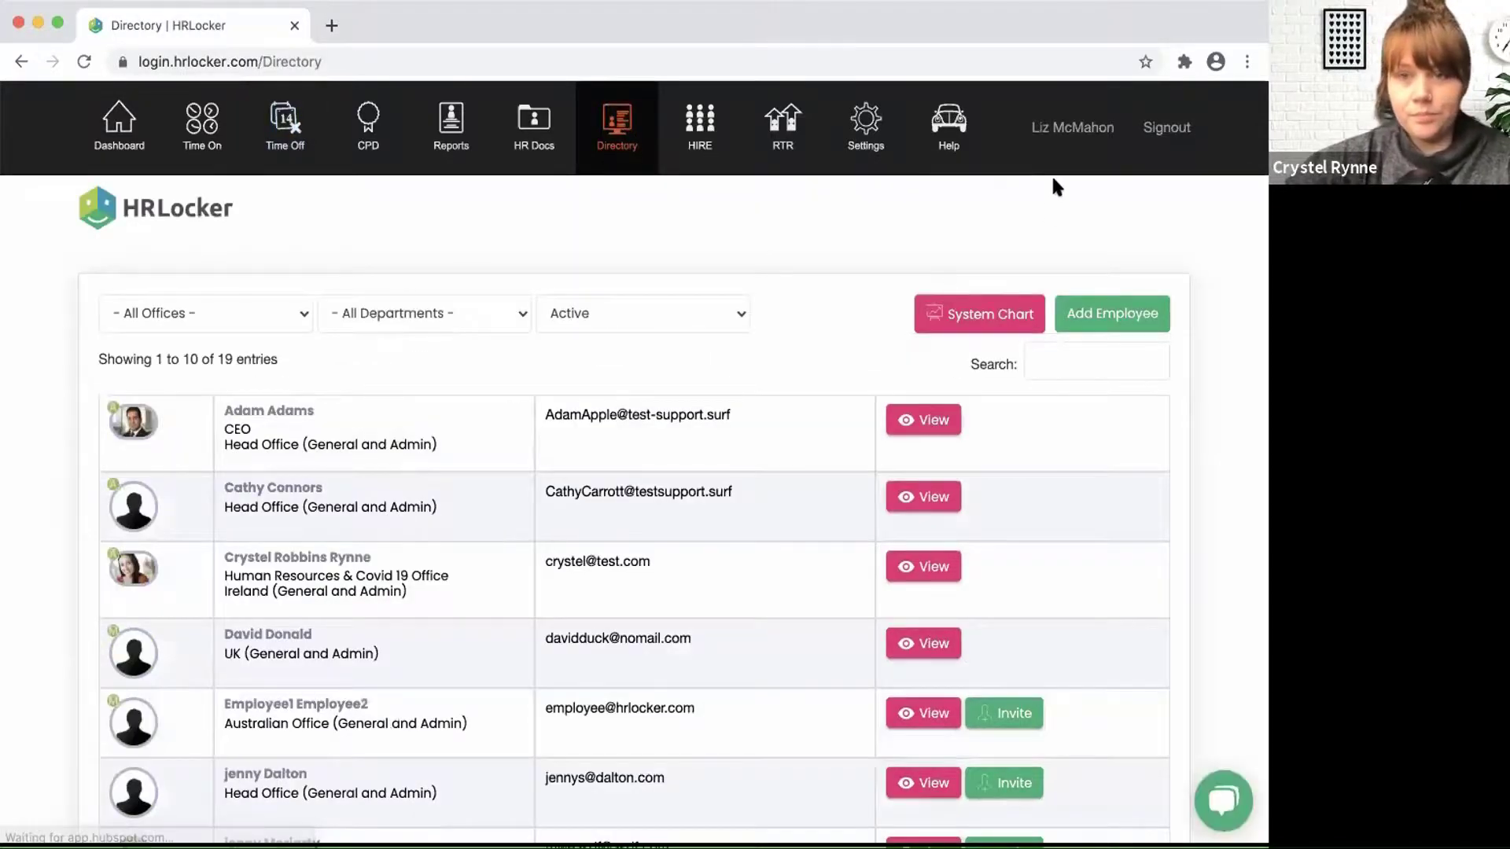
{"action": "left_click", "coordinate": [1093, 131]}
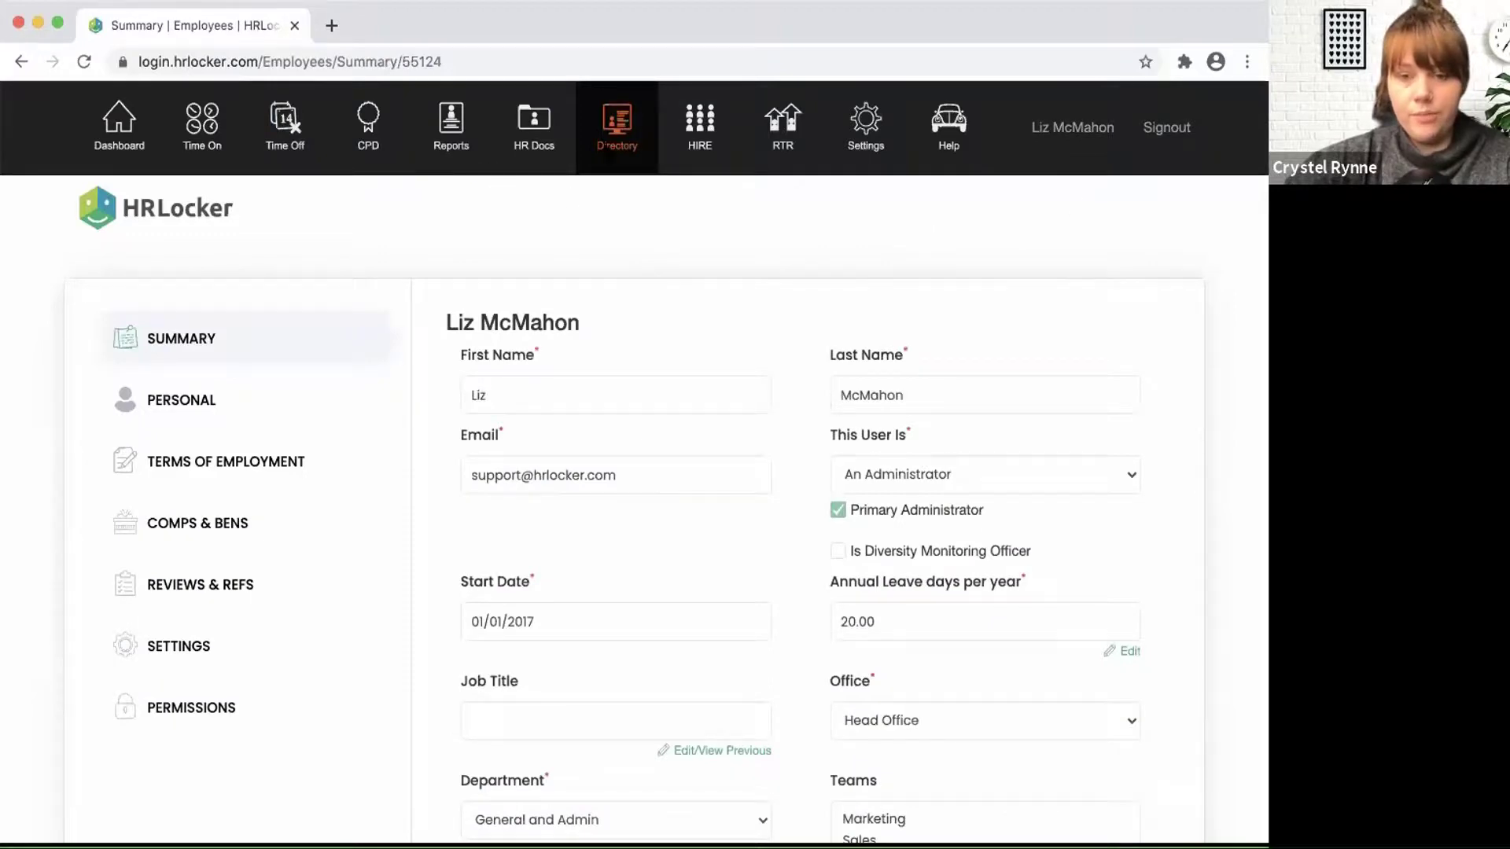
{"action": "left_click", "coordinate": [1125, 652]}
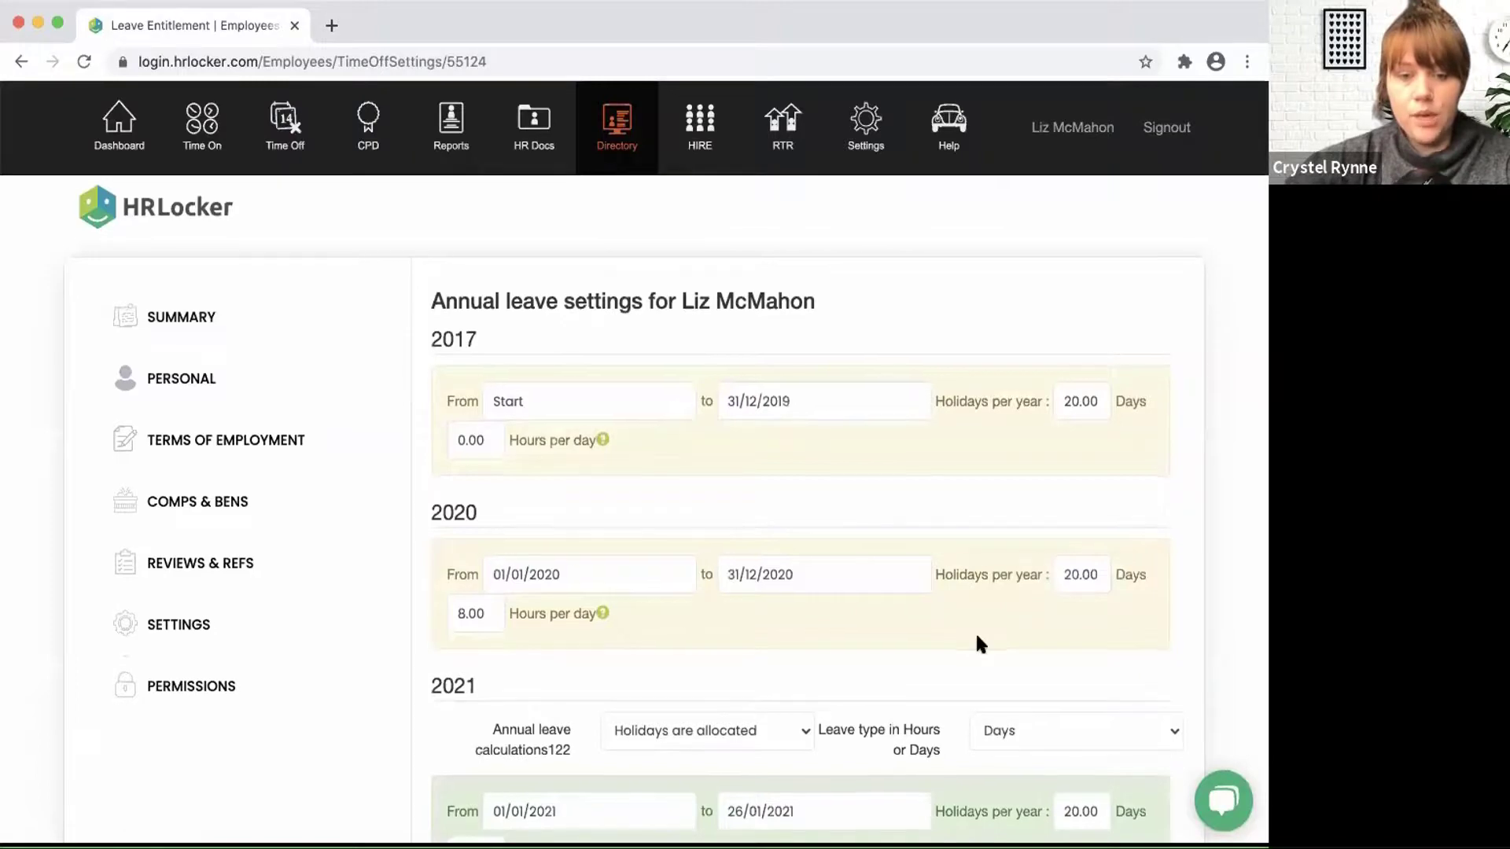
Step: Set the end date of the first 2021 leave entitlement period to 02/01/2021, submit it, and review the 2021 periods
{"action": "scroll", "coordinate": [975, 631], "scroll_direction": "down", "scroll_amount": 4}
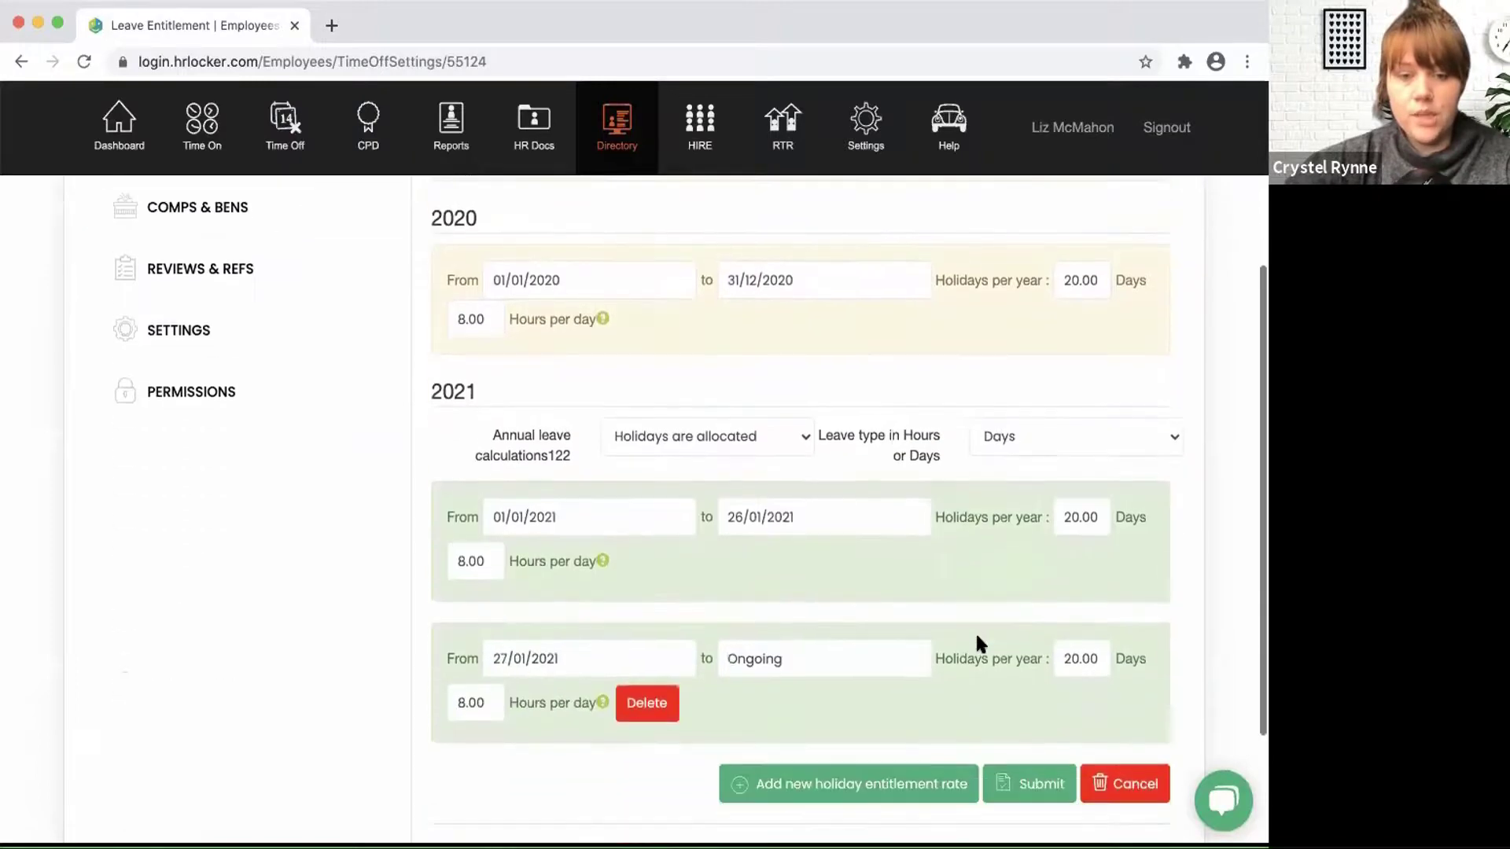
{"action": "triple_click", "coordinate": [535, 665]}
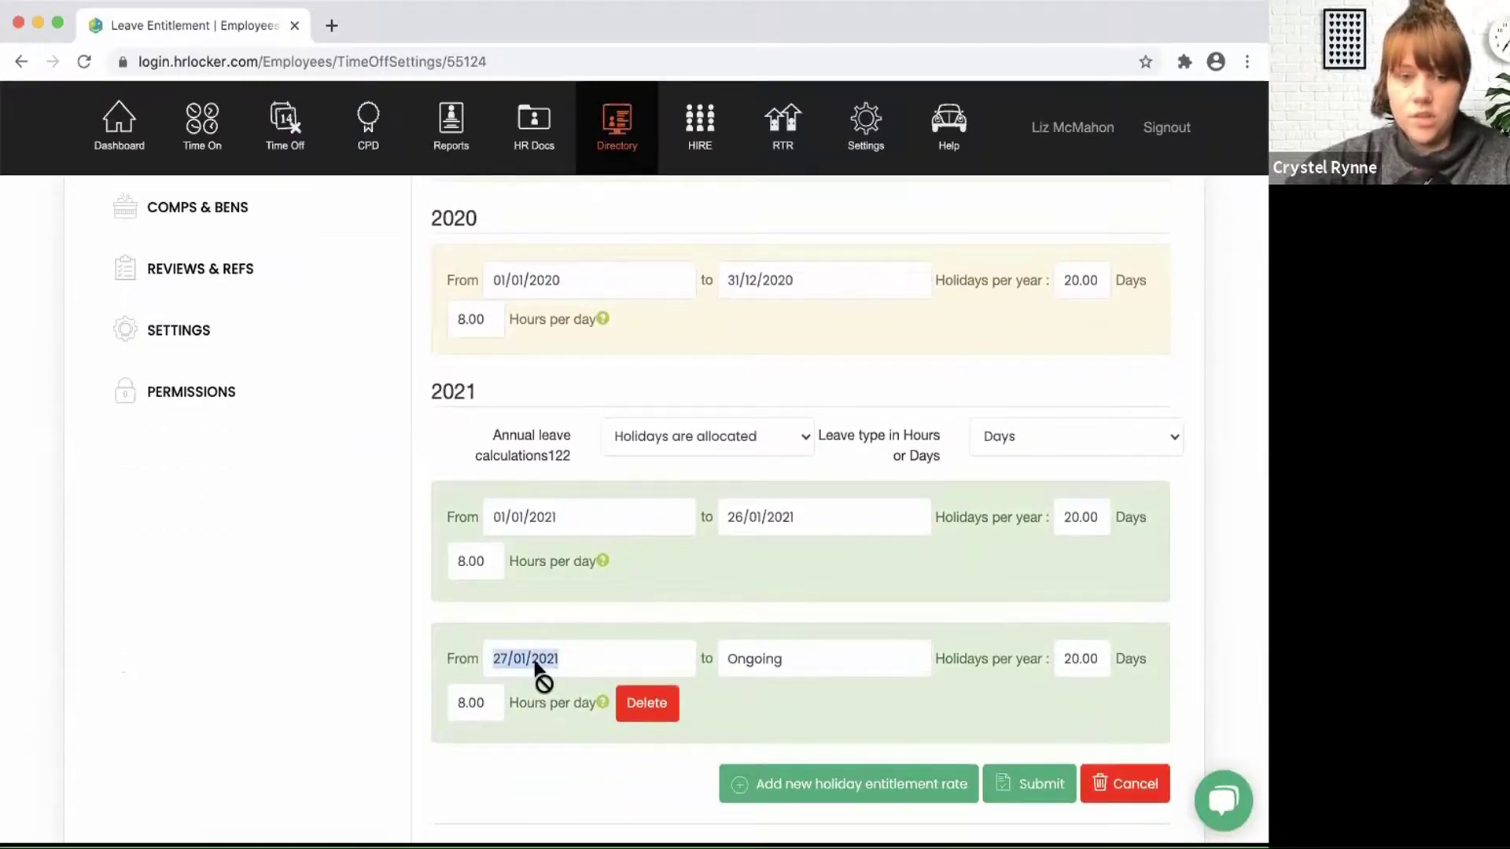
{"action": "left_click", "coordinate": [535, 664]}
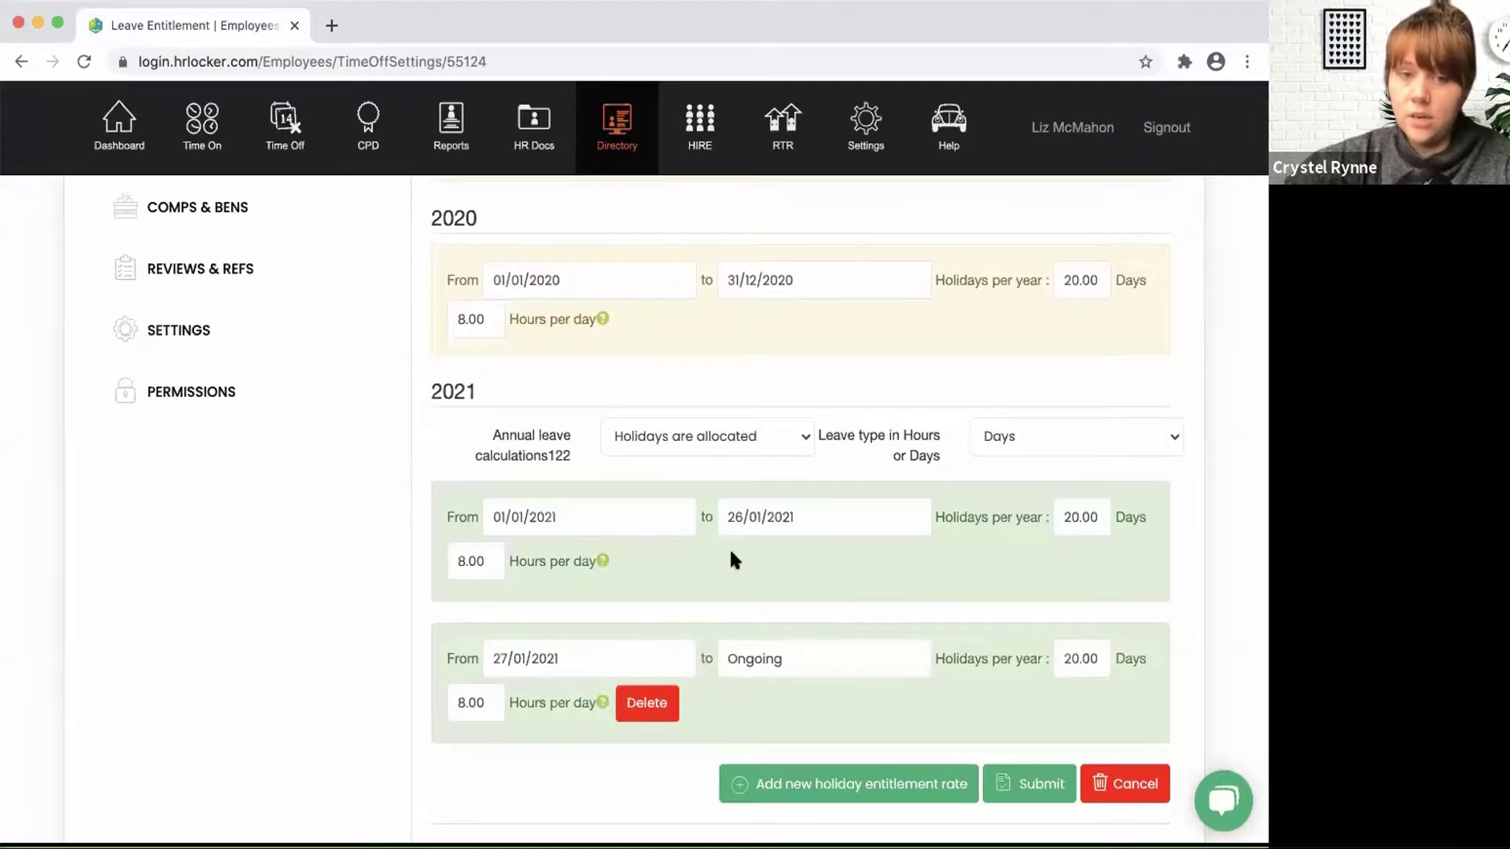
{"action": "left_click", "coordinate": [781, 517]}
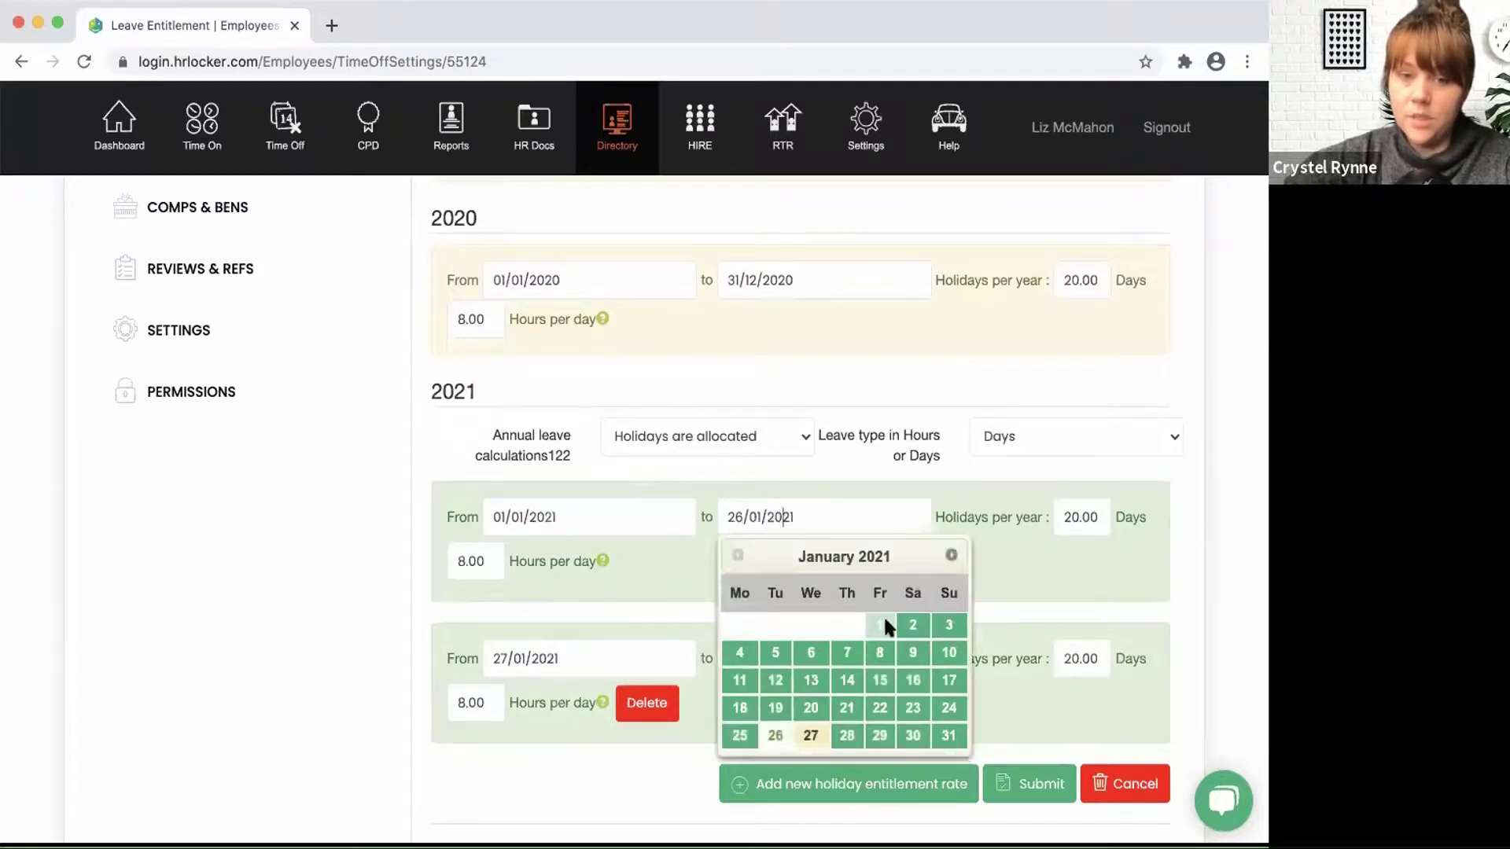
{"action": "left_click", "coordinate": [914, 627]}
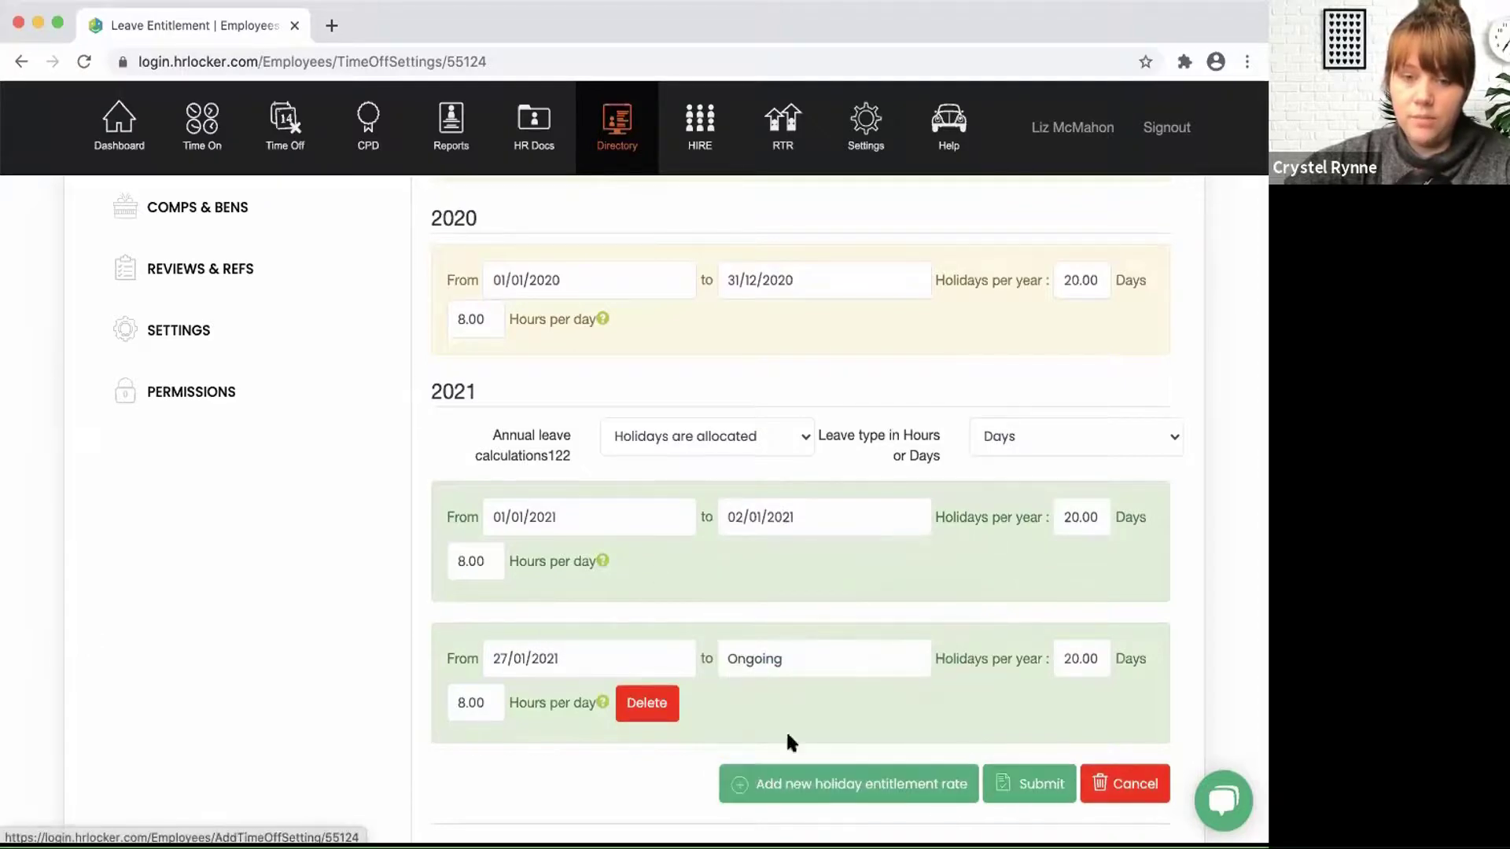
{"action": "left_click", "coordinate": [1026, 784]}
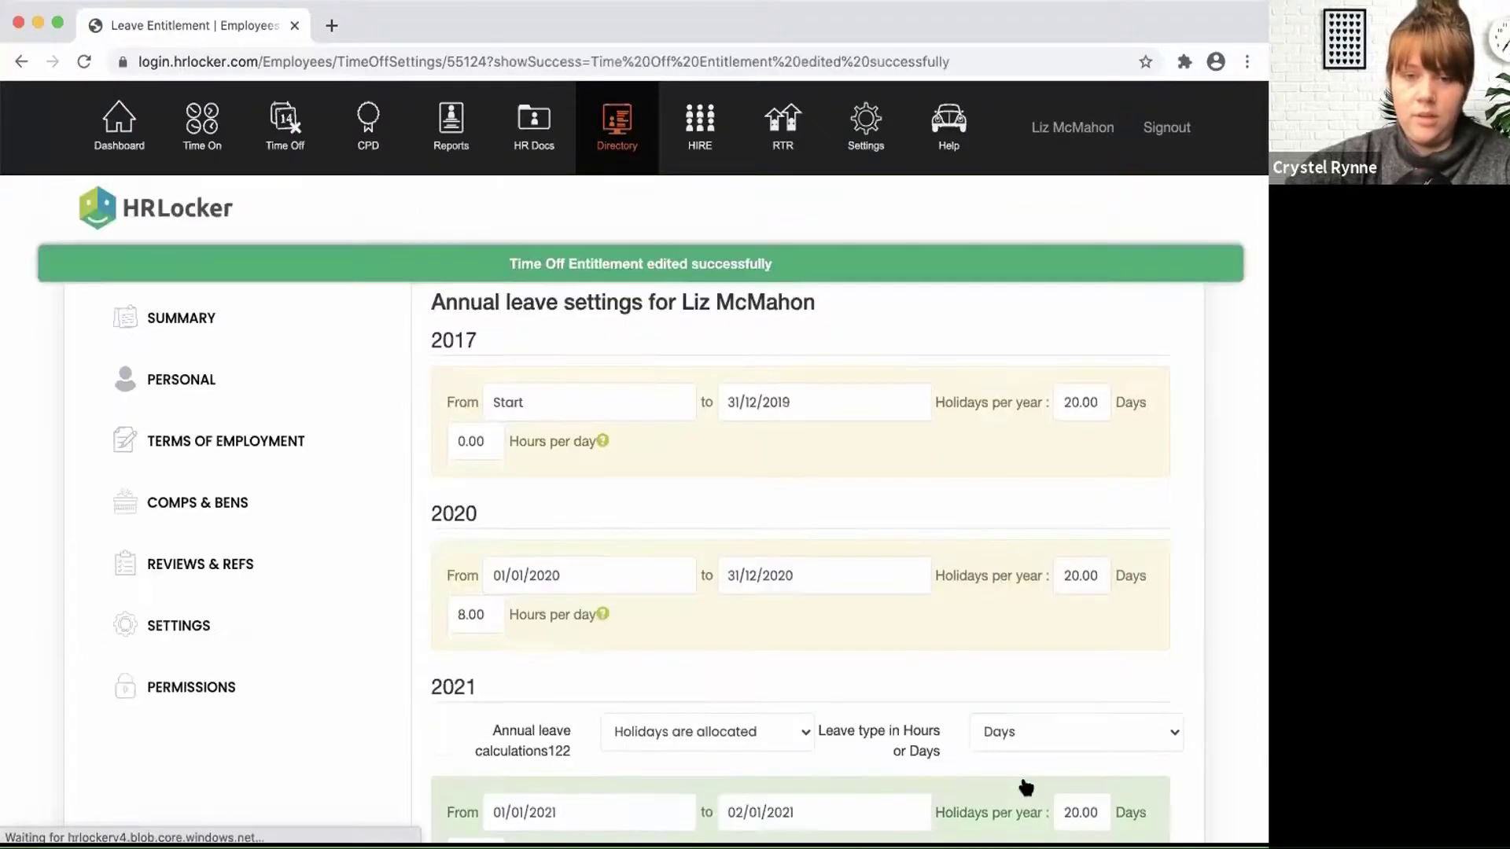
{"action": "scroll", "coordinate": [1021, 785], "scroll_direction": "down", "scroll_amount": 5}
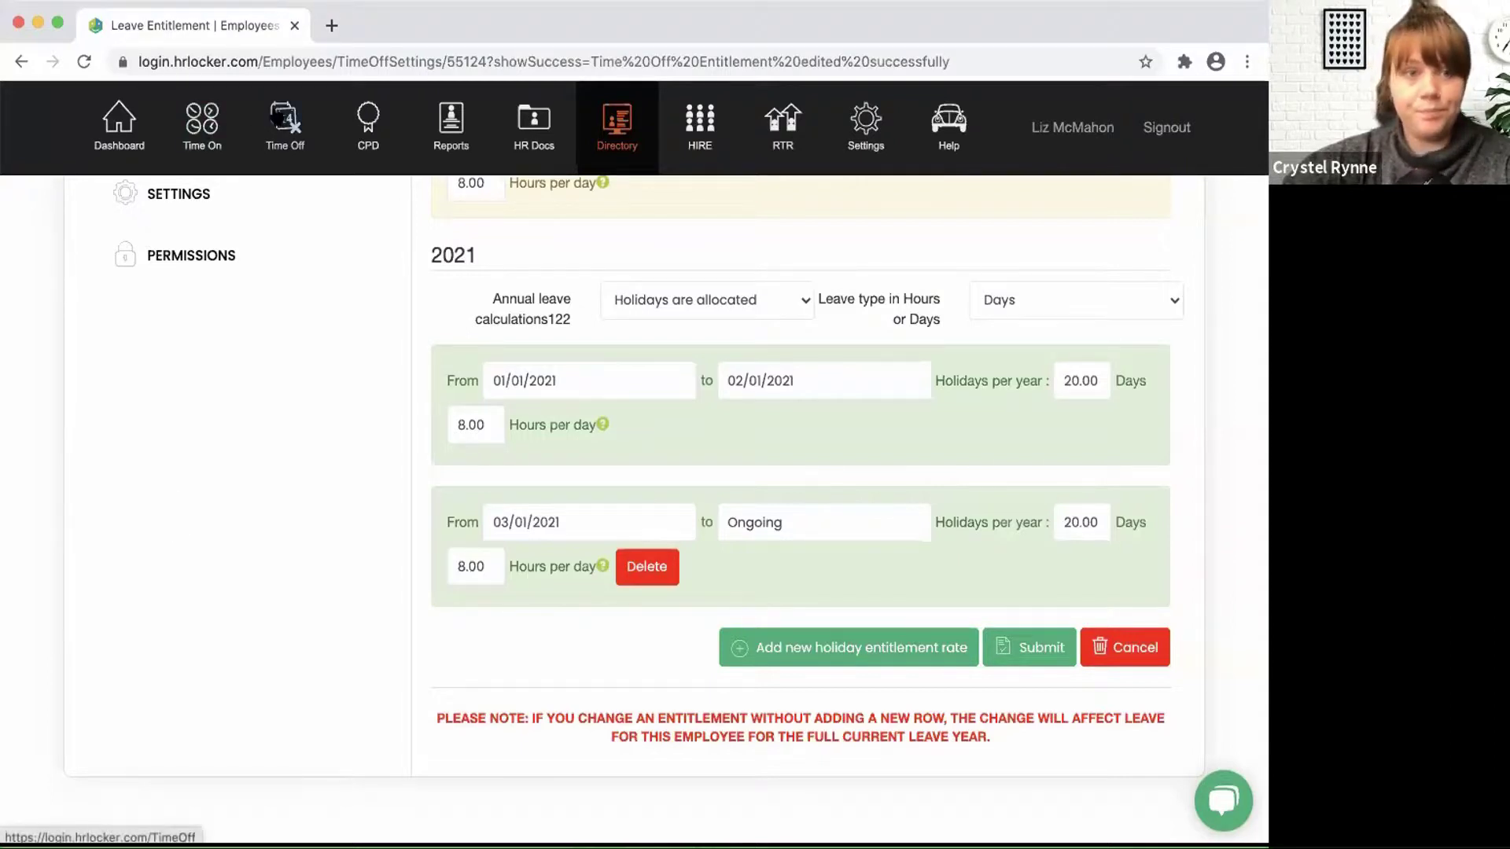
Step: Return to the Time Off page and enable attaching a sick certificate in the Record Sick Leave form
{"action": "left_click", "coordinate": [285, 122]}
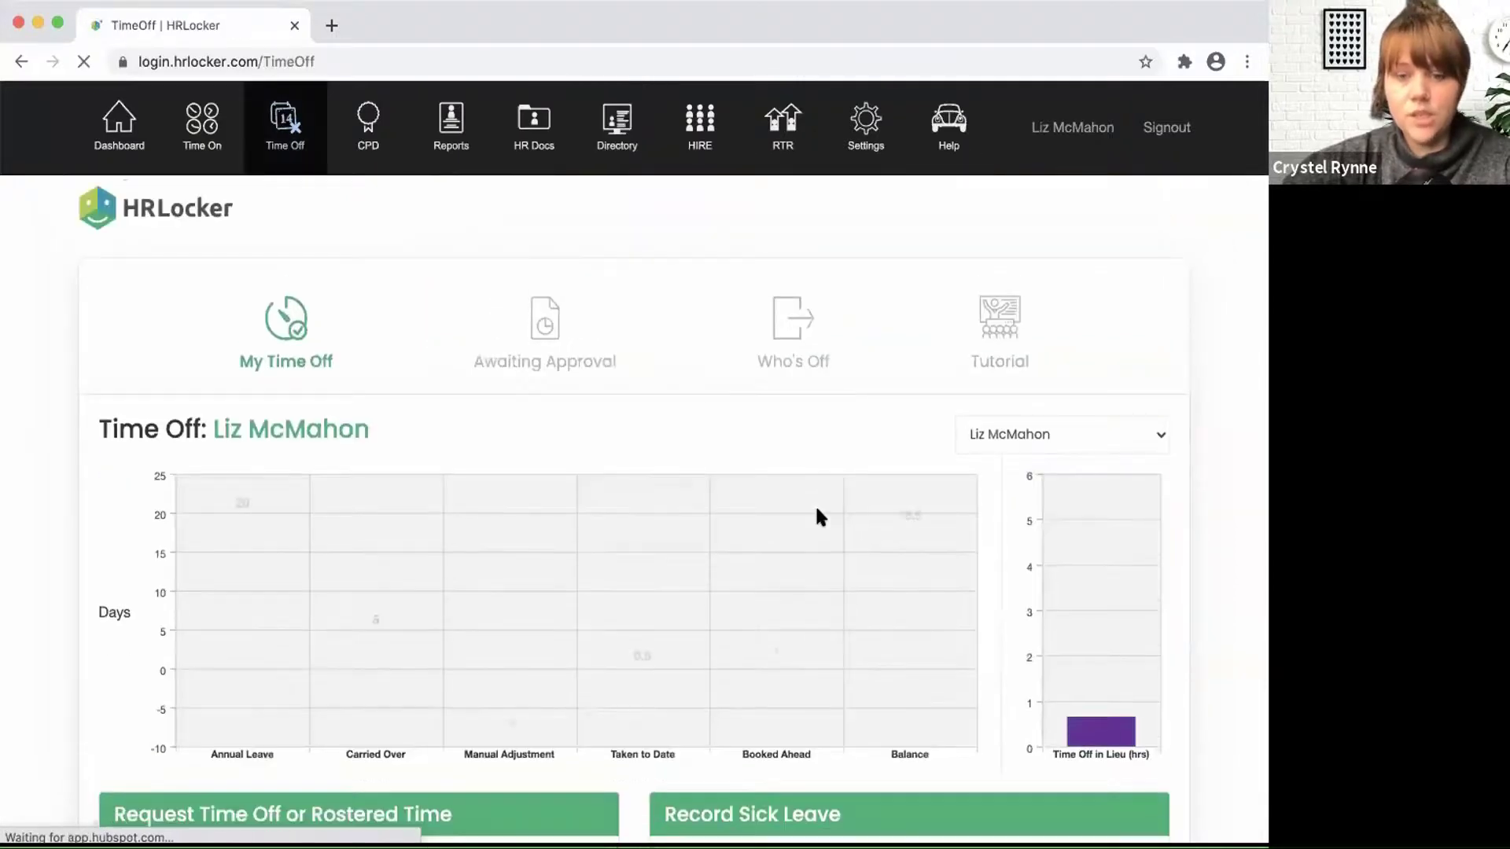
{"action": "scroll", "coordinate": [815, 504], "scroll_direction": "down", "scroll_amount": 5}
{"action": "scroll", "coordinate": [818, 515], "scroll_direction": "down", "scroll_amount": 1}
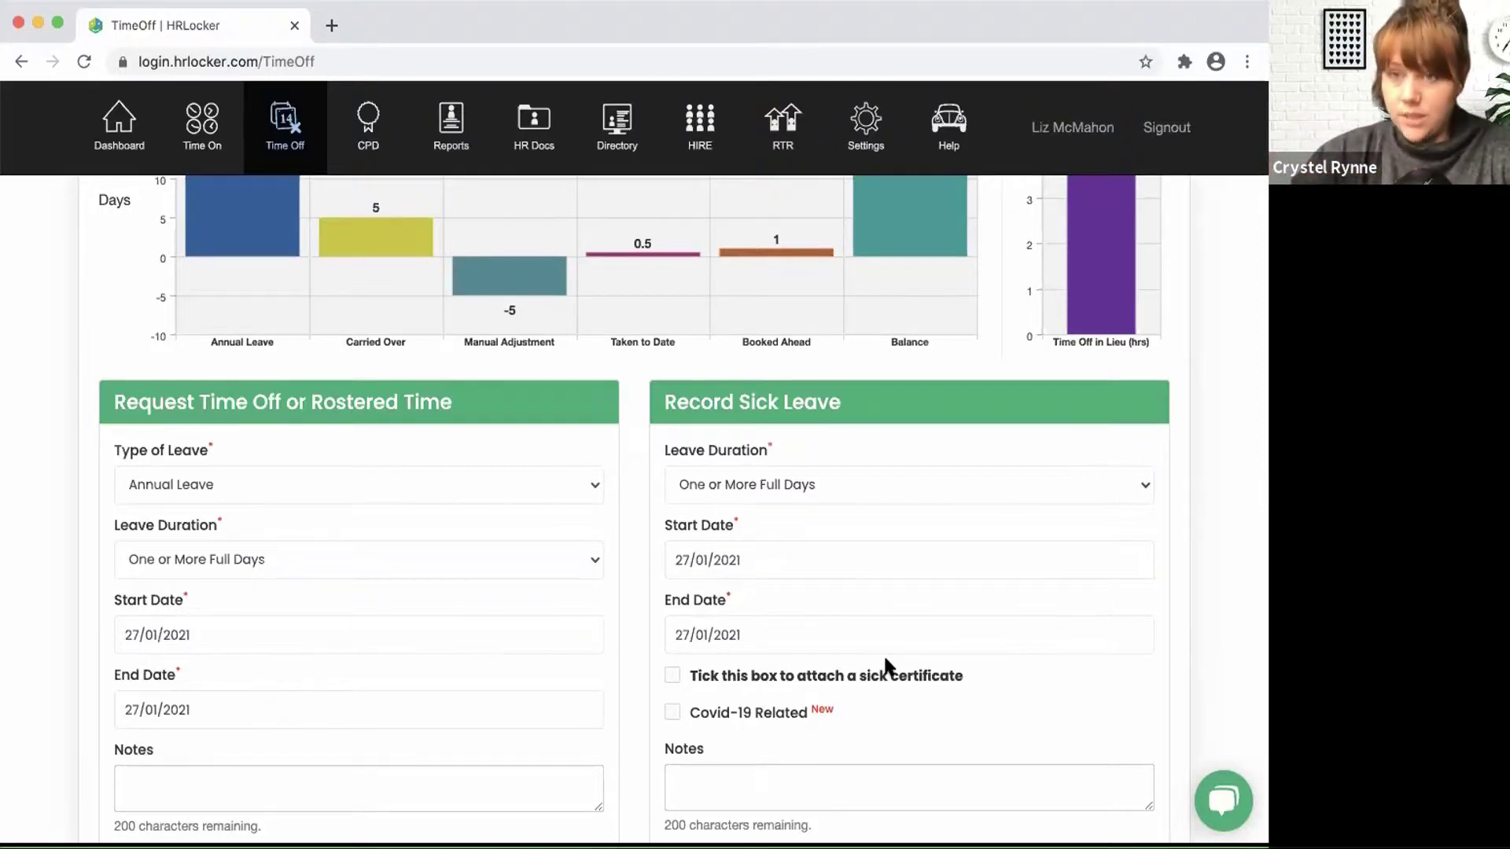
{"action": "scroll", "coordinate": [885, 660], "scroll_direction": "down", "scroll_amount": 2}
{"action": "left_click", "coordinate": [672, 608]}
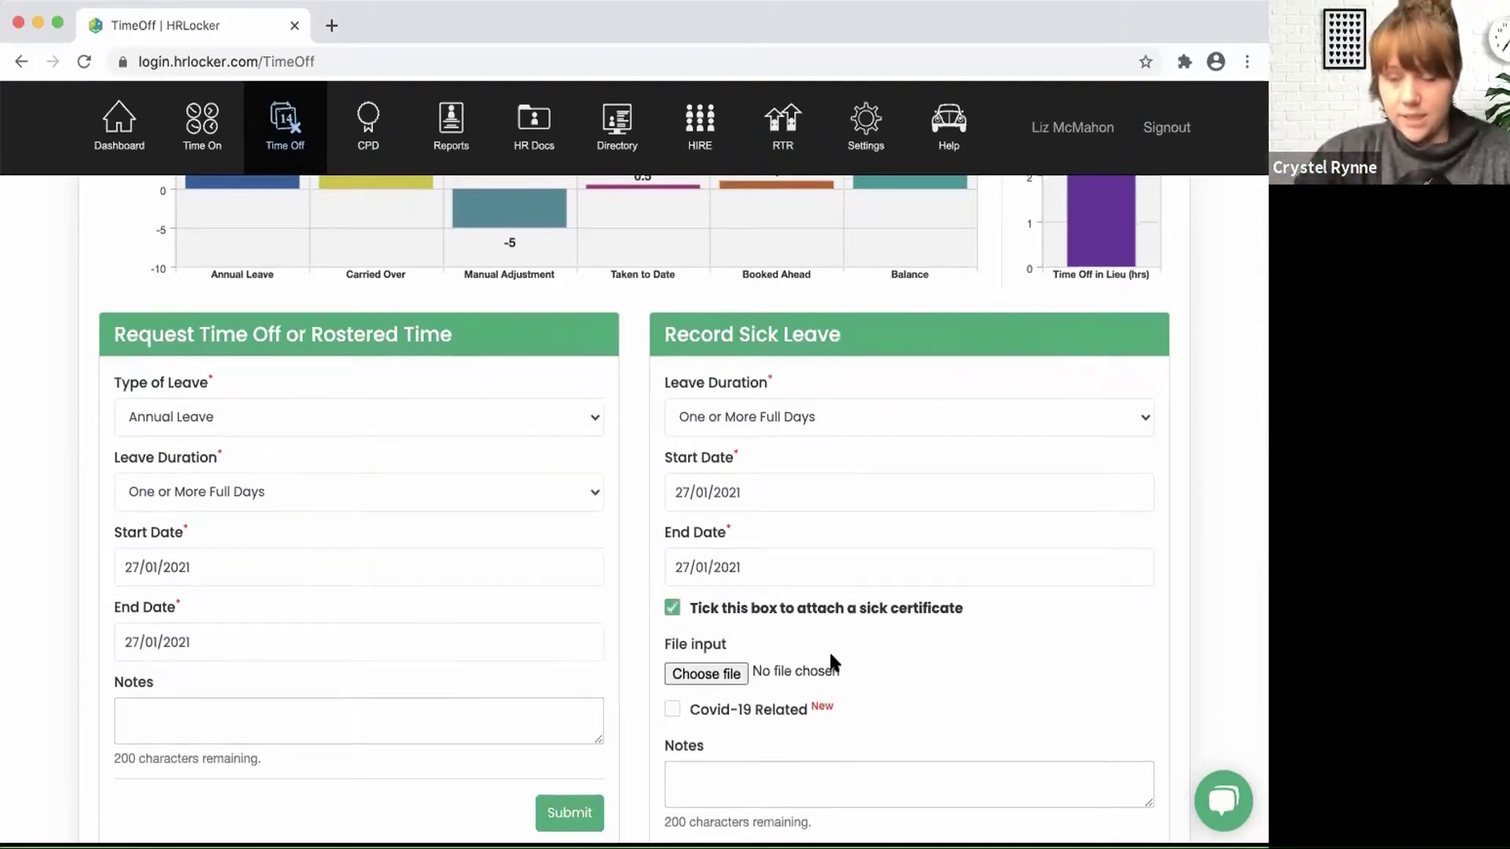
{"action": "scroll", "coordinate": [830, 657], "scroll_direction": "down", "scroll_amount": 1}
{"action": "scroll", "coordinate": [831, 657], "scroll_direction": "down", "scroll_amount": 3}
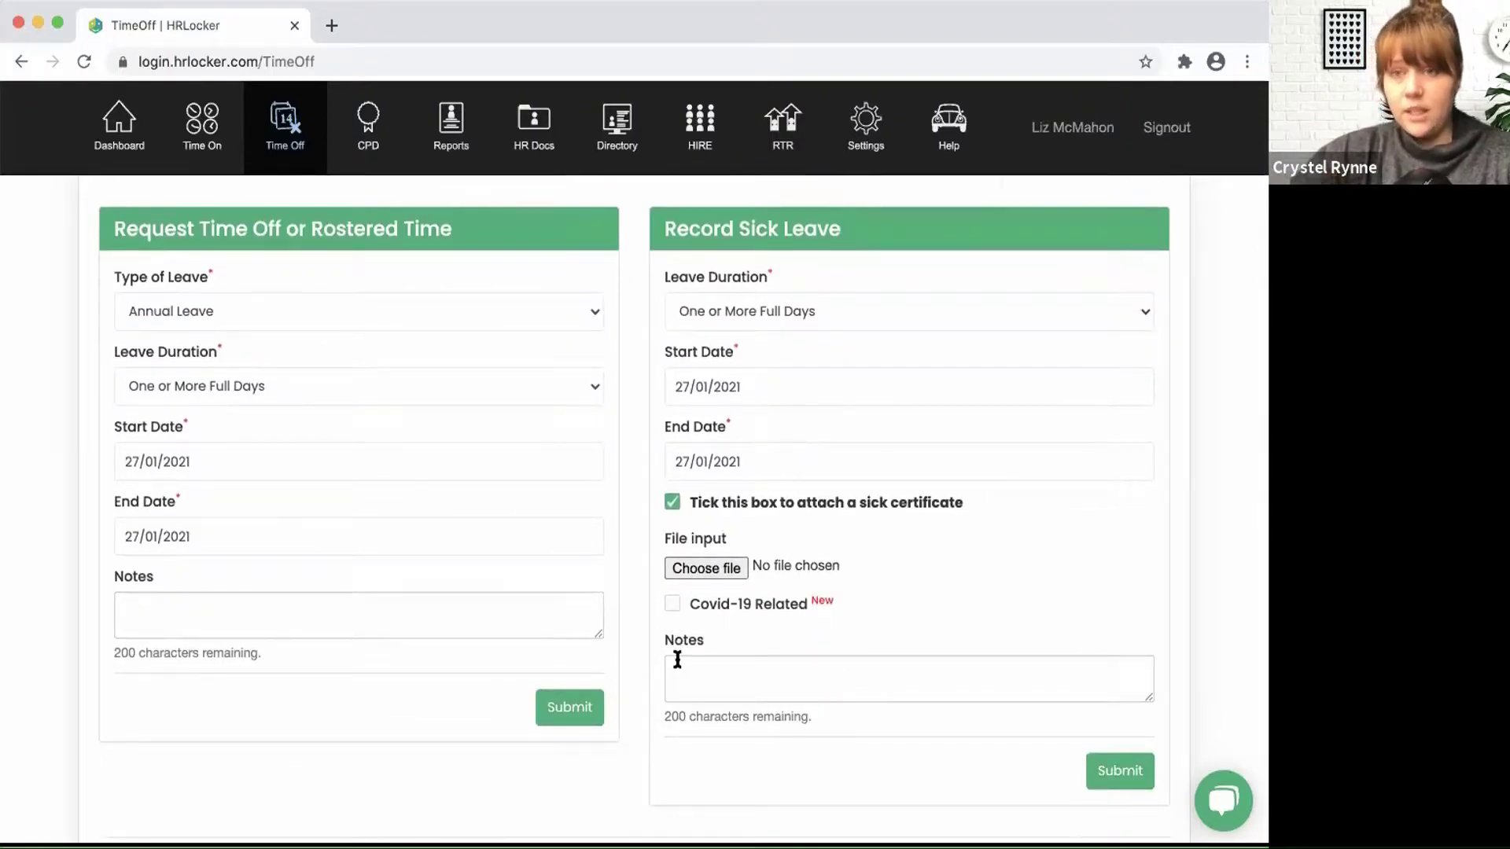
Step: Examine the company settings for the email notification fields, including the one that copies sick leave records
{"action": "left_click", "coordinate": [861, 128]}
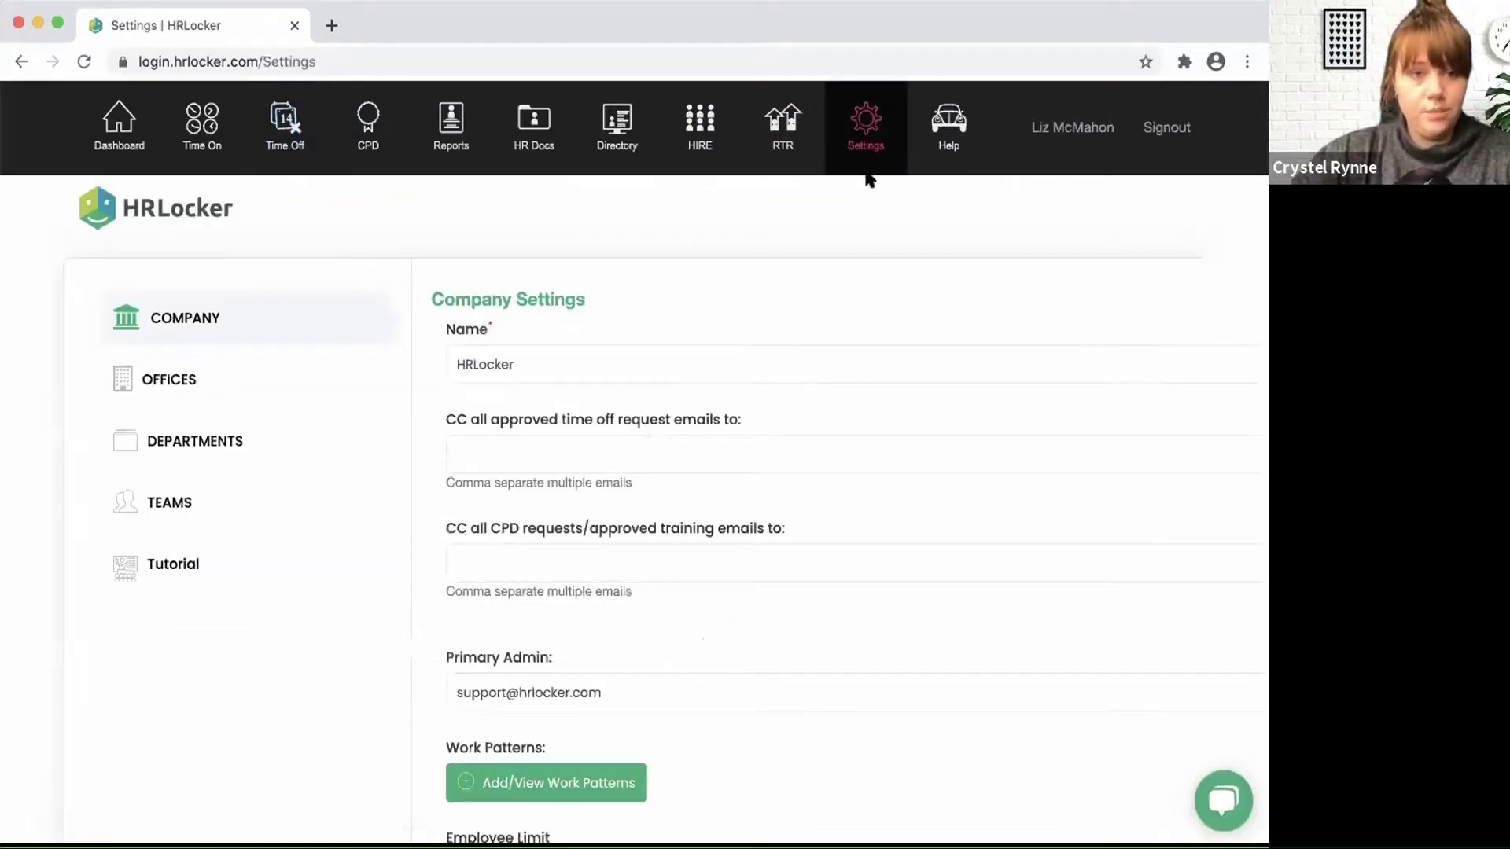
{"action": "scroll", "coordinate": [814, 515], "scroll_direction": "down", "scroll_amount": 1}
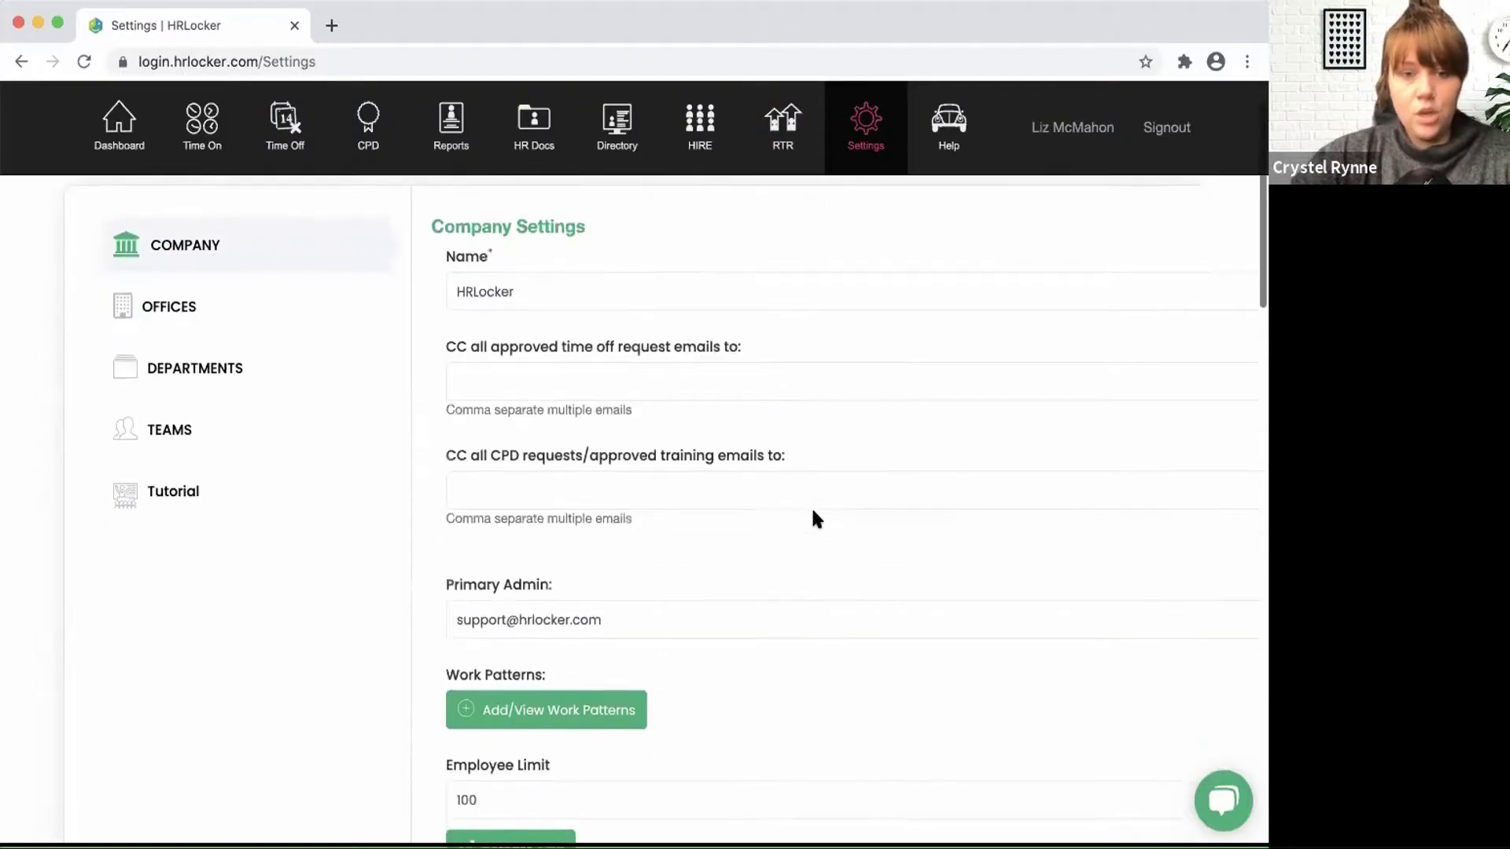
{"action": "scroll", "coordinate": [814, 519], "scroll_direction": "down", "scroll_amount": 4}
{"action": "scroll", "coordinate": [814, 519], "scroll_direction": "up", "scroll_amount": 5}
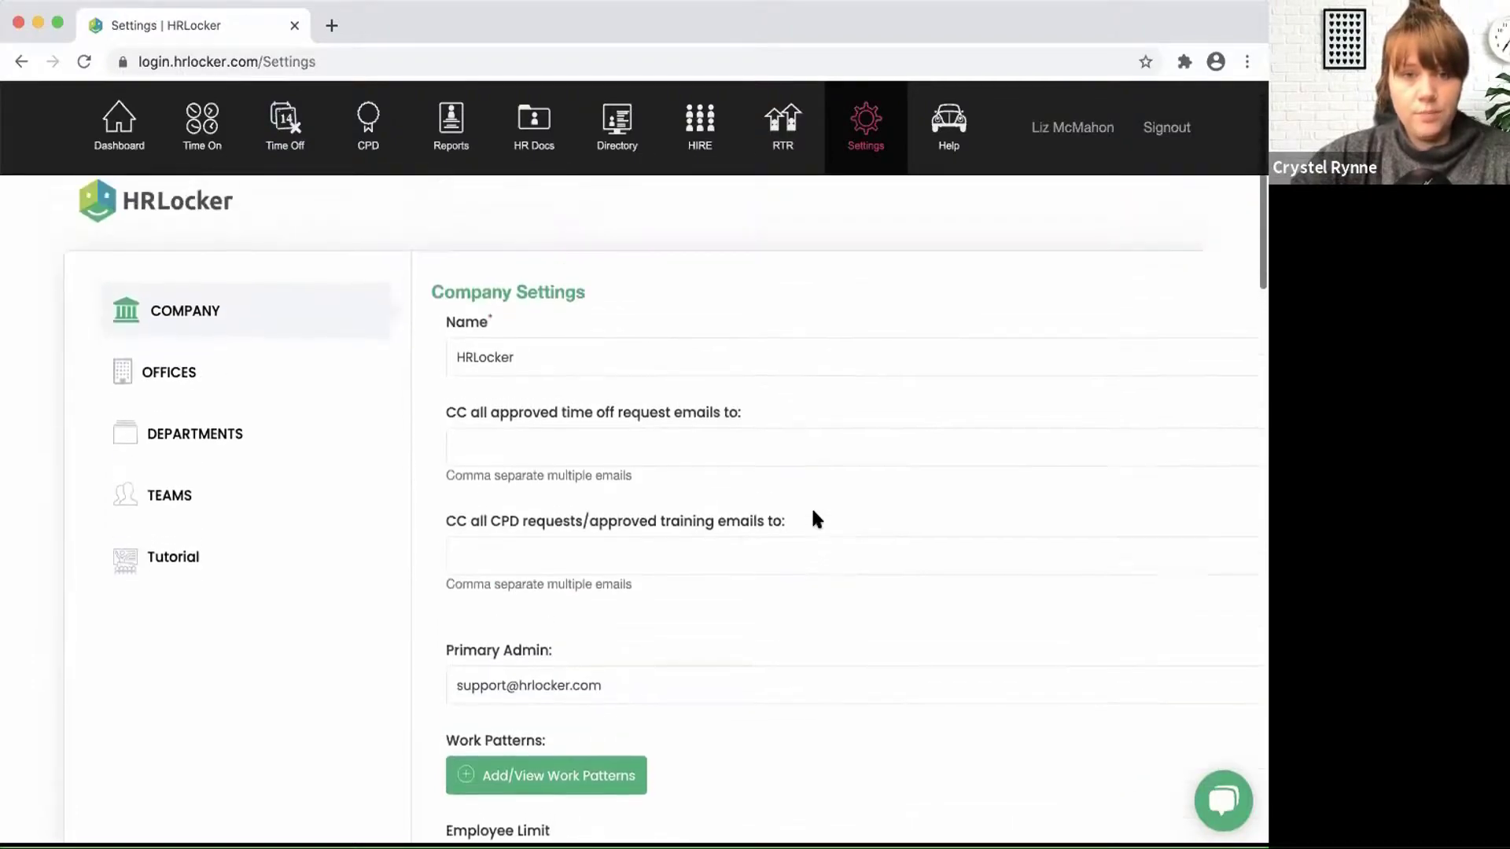
{"action": "scroll", "coordinate": [814, 519], "scroll_direction": "right", "scroll_amount": 10}
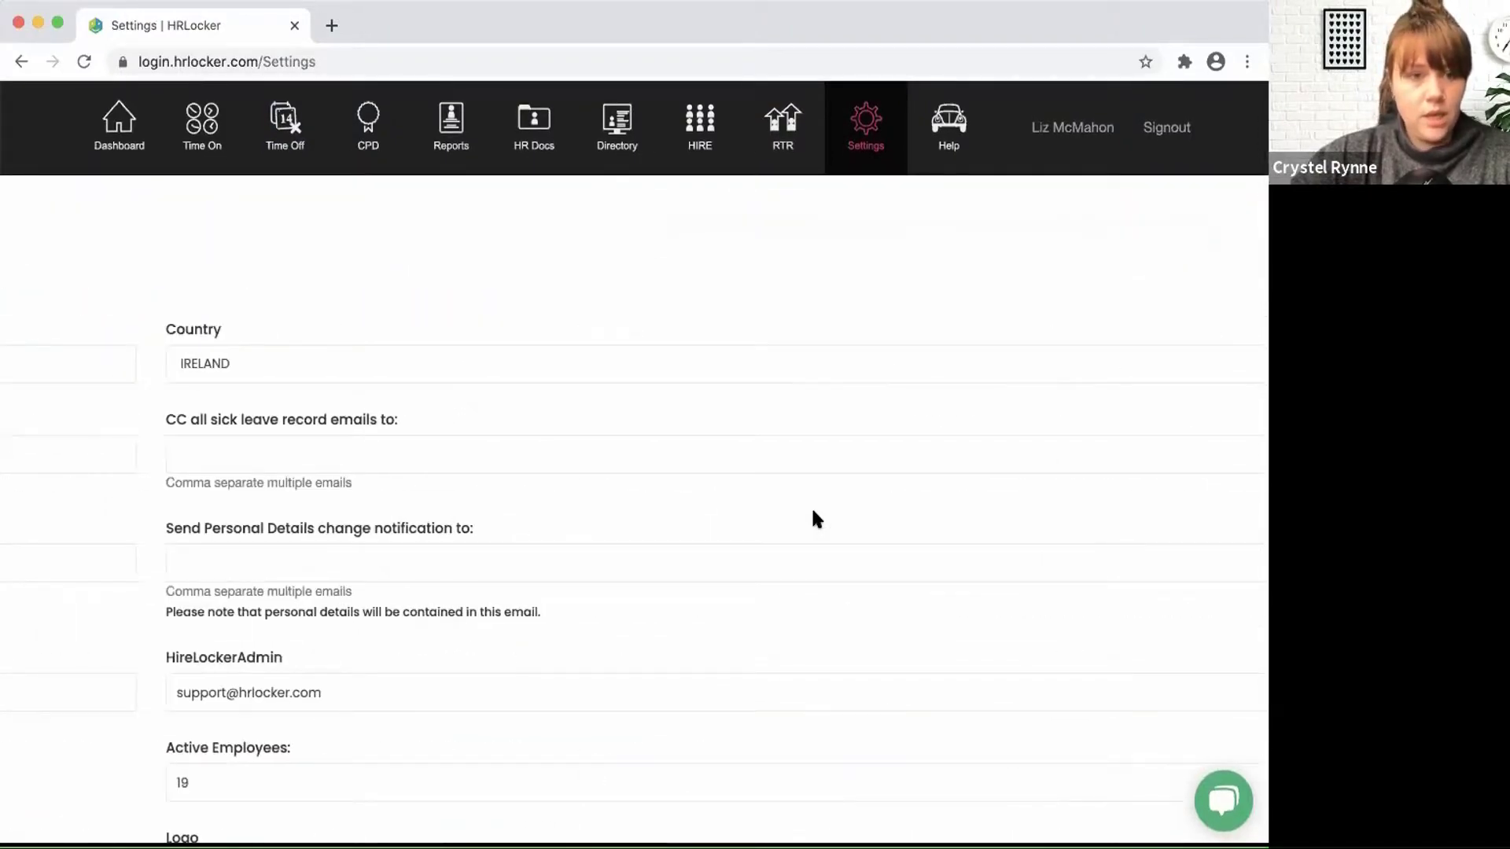
{"action": "scroll", "coordinate": [814, 519], "scroll_direction": "right", "scroll_amount": 3}
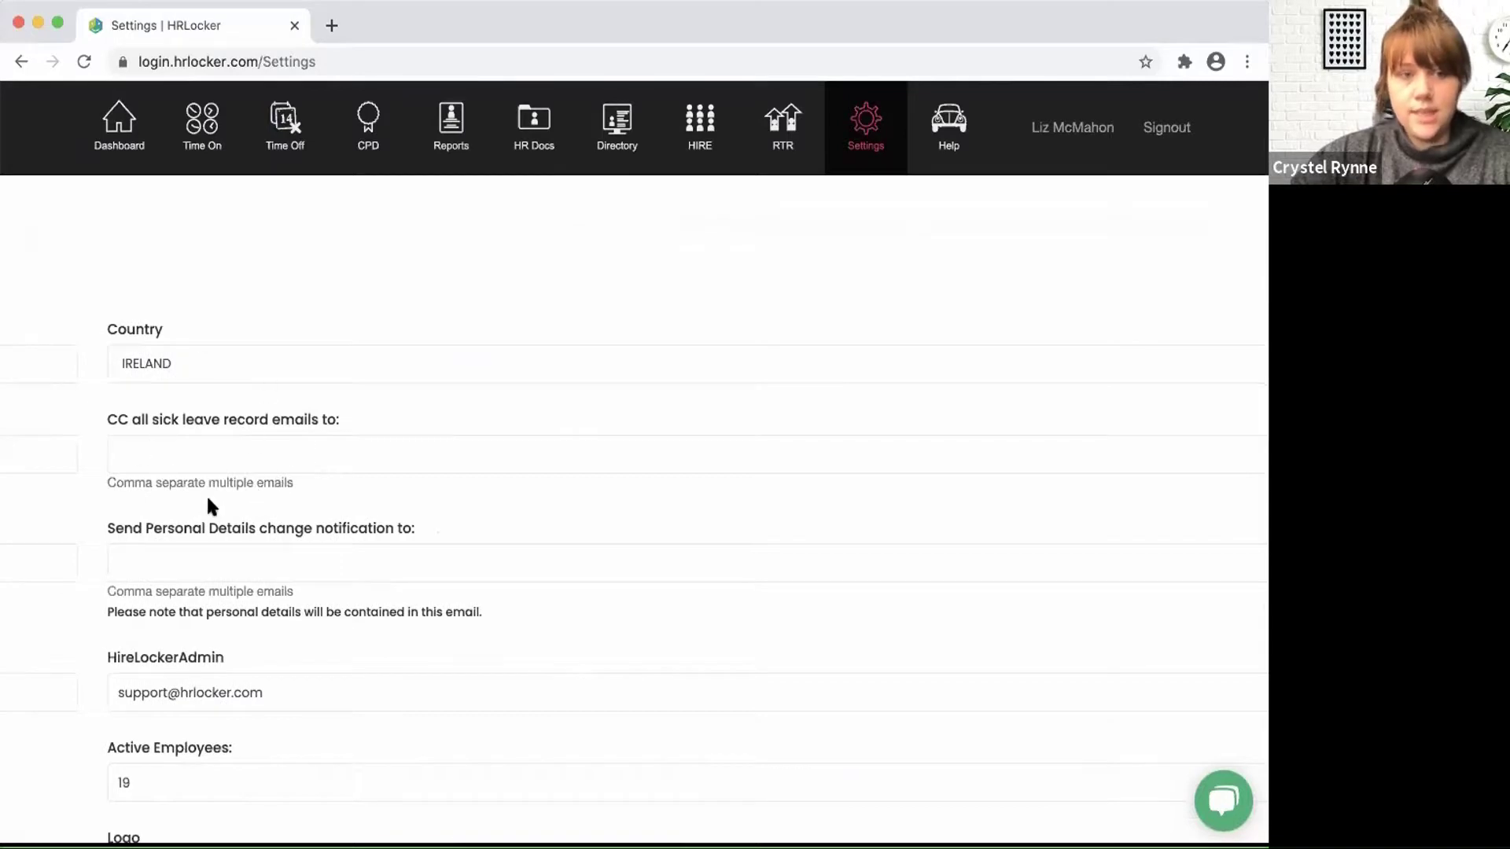
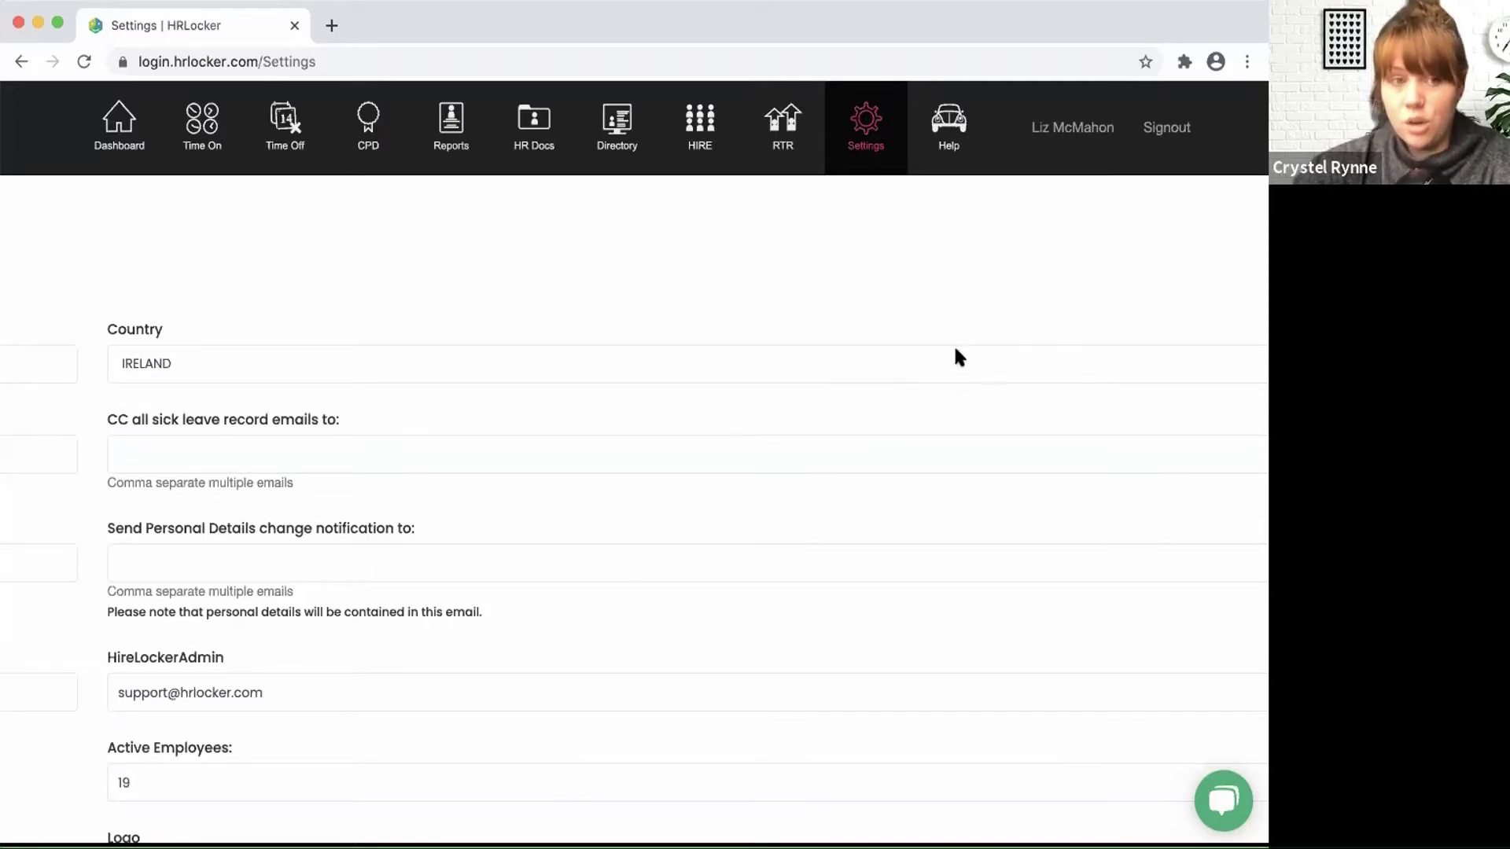
Step: From the Time Off page, start a new manual adjustment for Annual Leave with a value of -10 days
{"action": "left_click", "coordinate": [281, 126]}
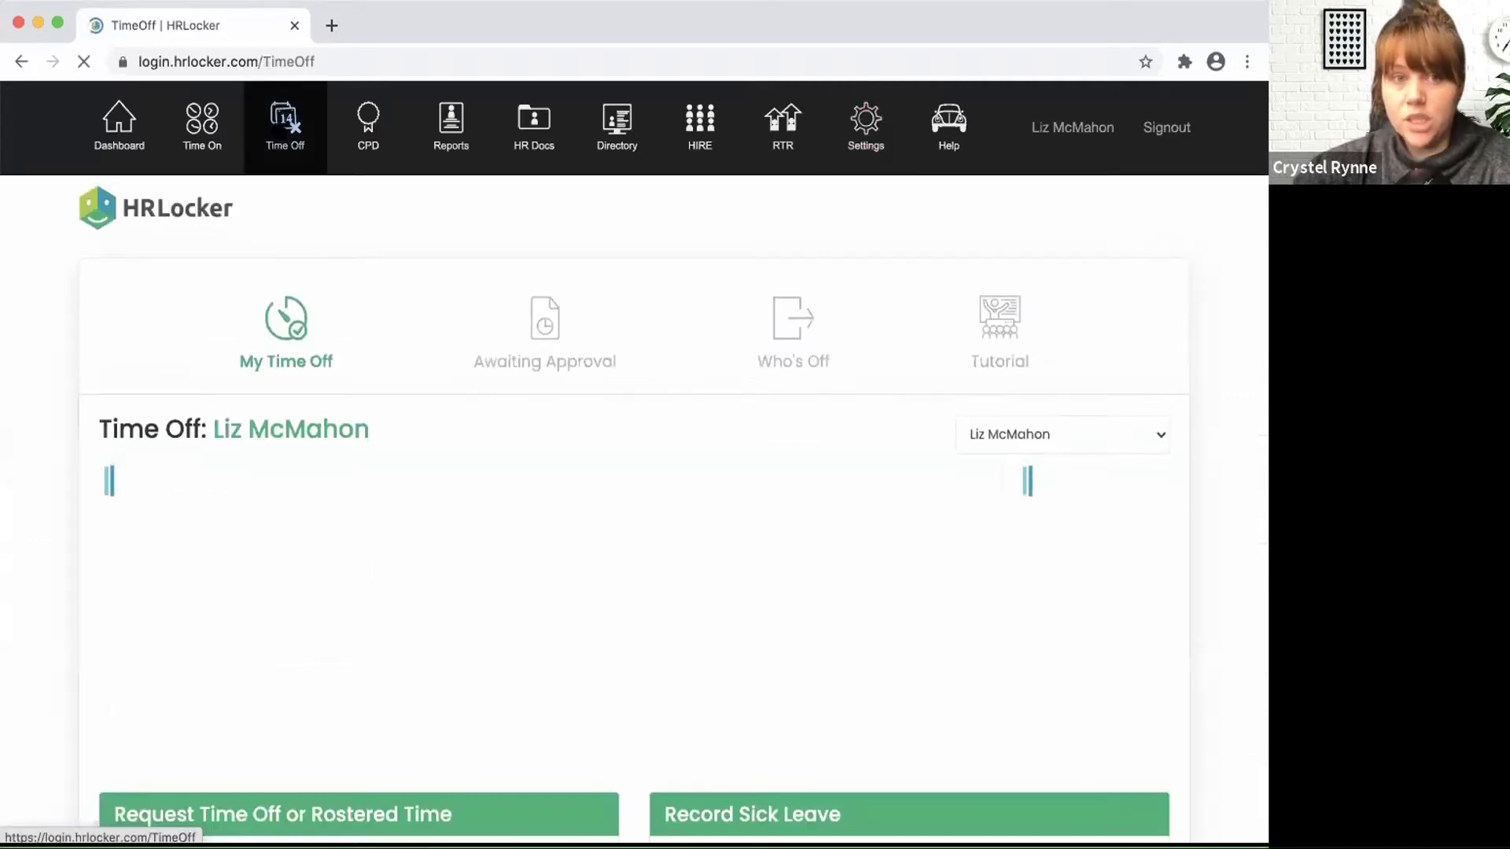
{"action": "scroll", "coordinate": [350, 498], "scroll_direction": "down", "scroll_amount": 15}
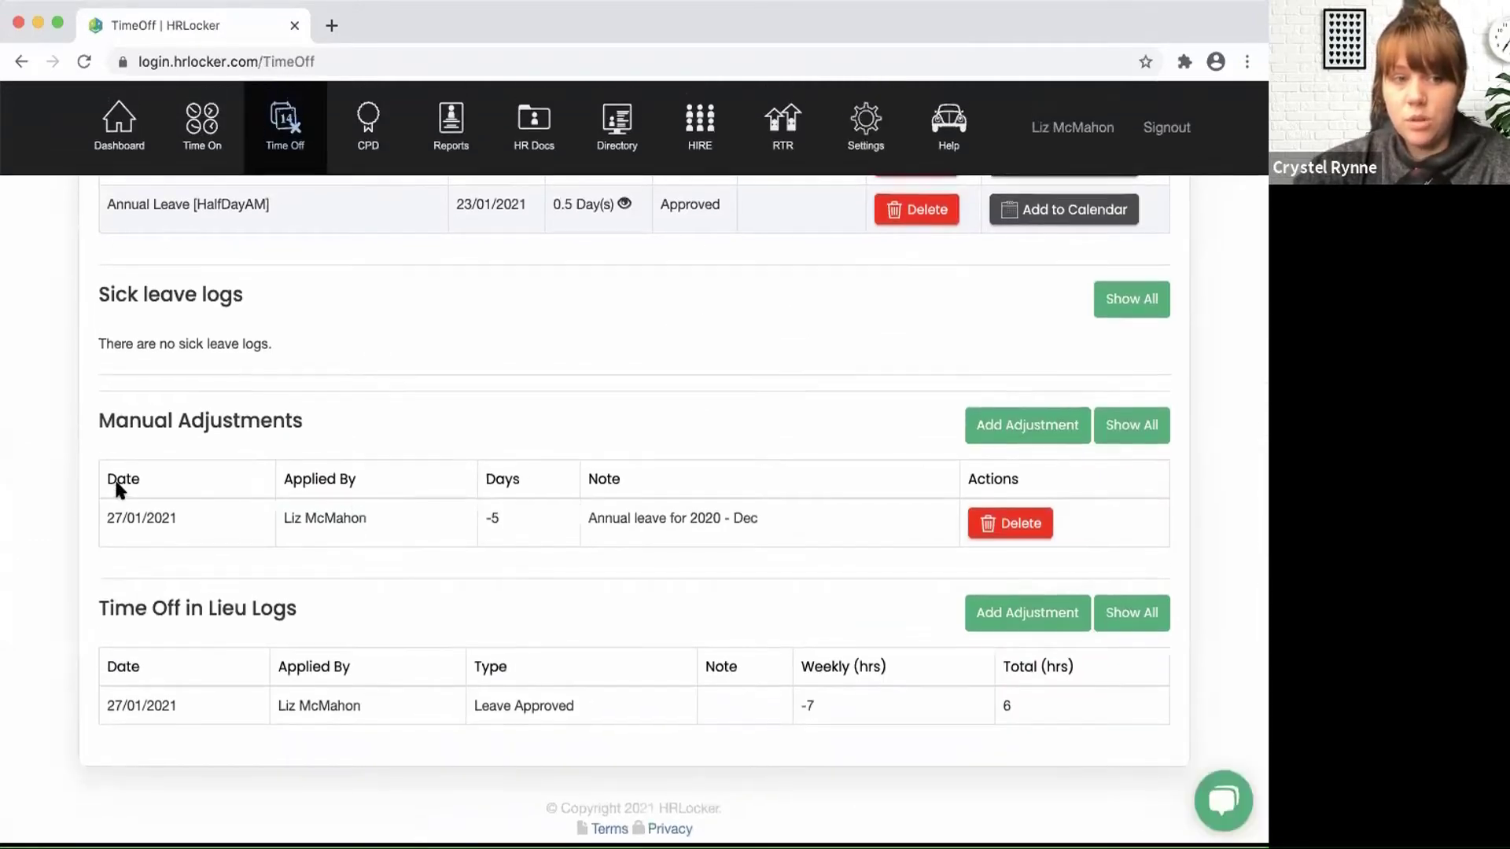
{"action": "scroll", "coordinate": [852, 650], "scroll_direction": "up", "scroll_amount": 3}
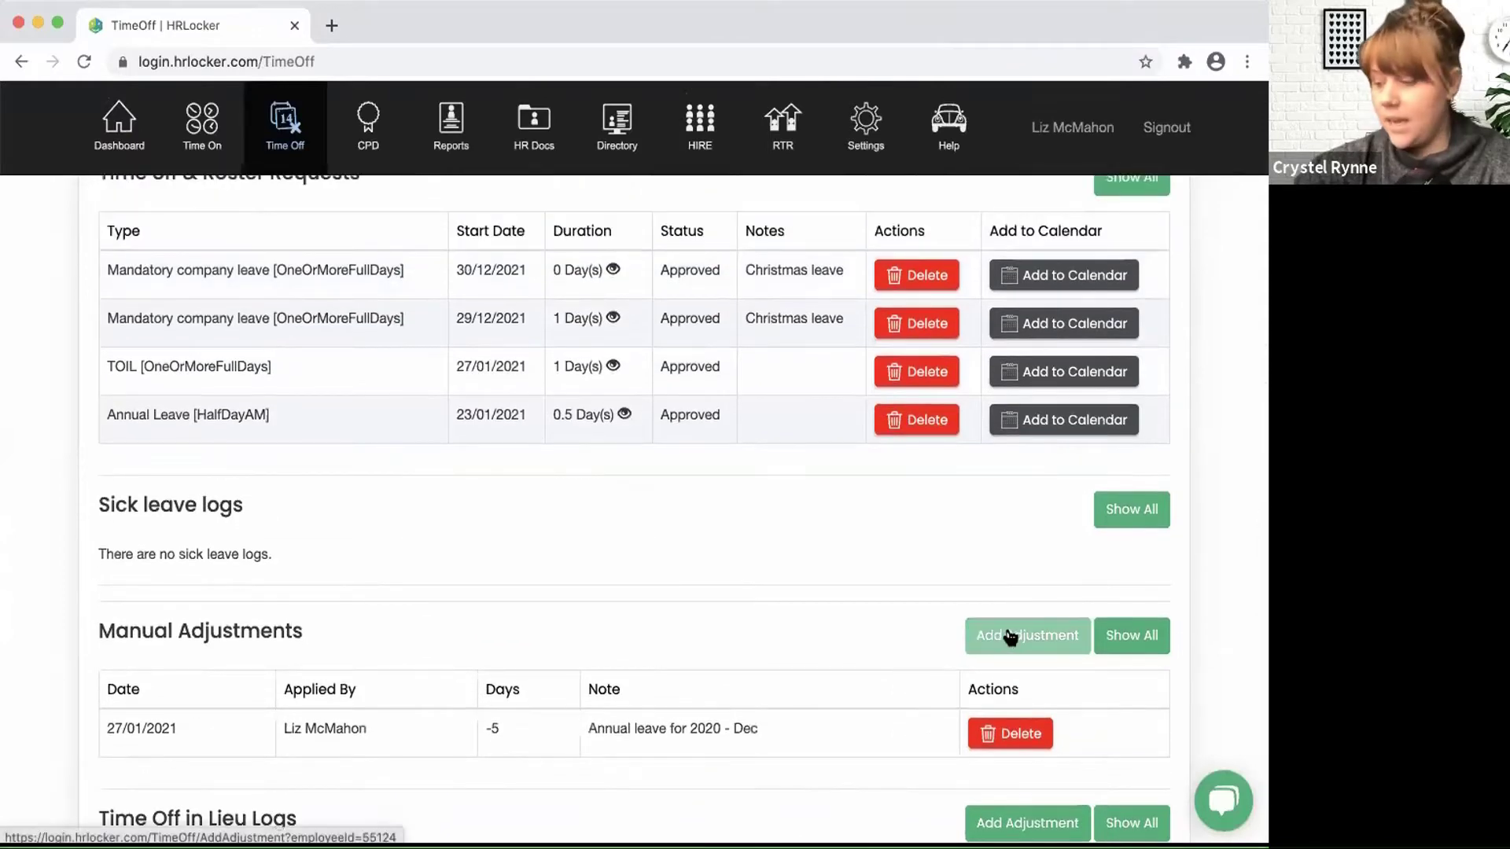
{"action": "left_click", "coordinate": [1011, 637]}
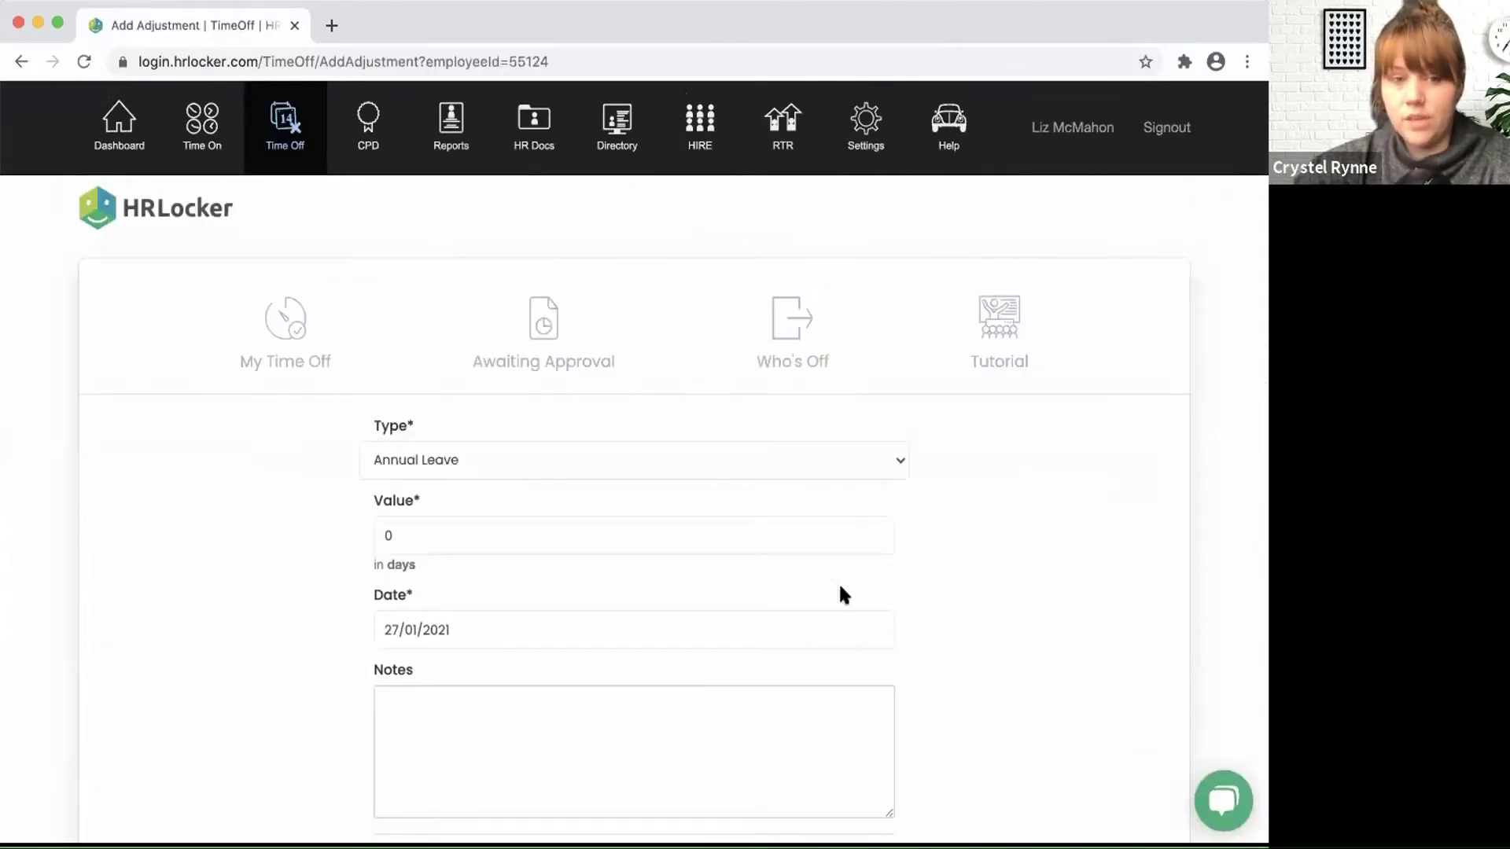
{"action": "left_click", "coordinate": [429, 538]}
{"action": "key", "text": "BackSpace"}
{"action": "type", "text": "-"}
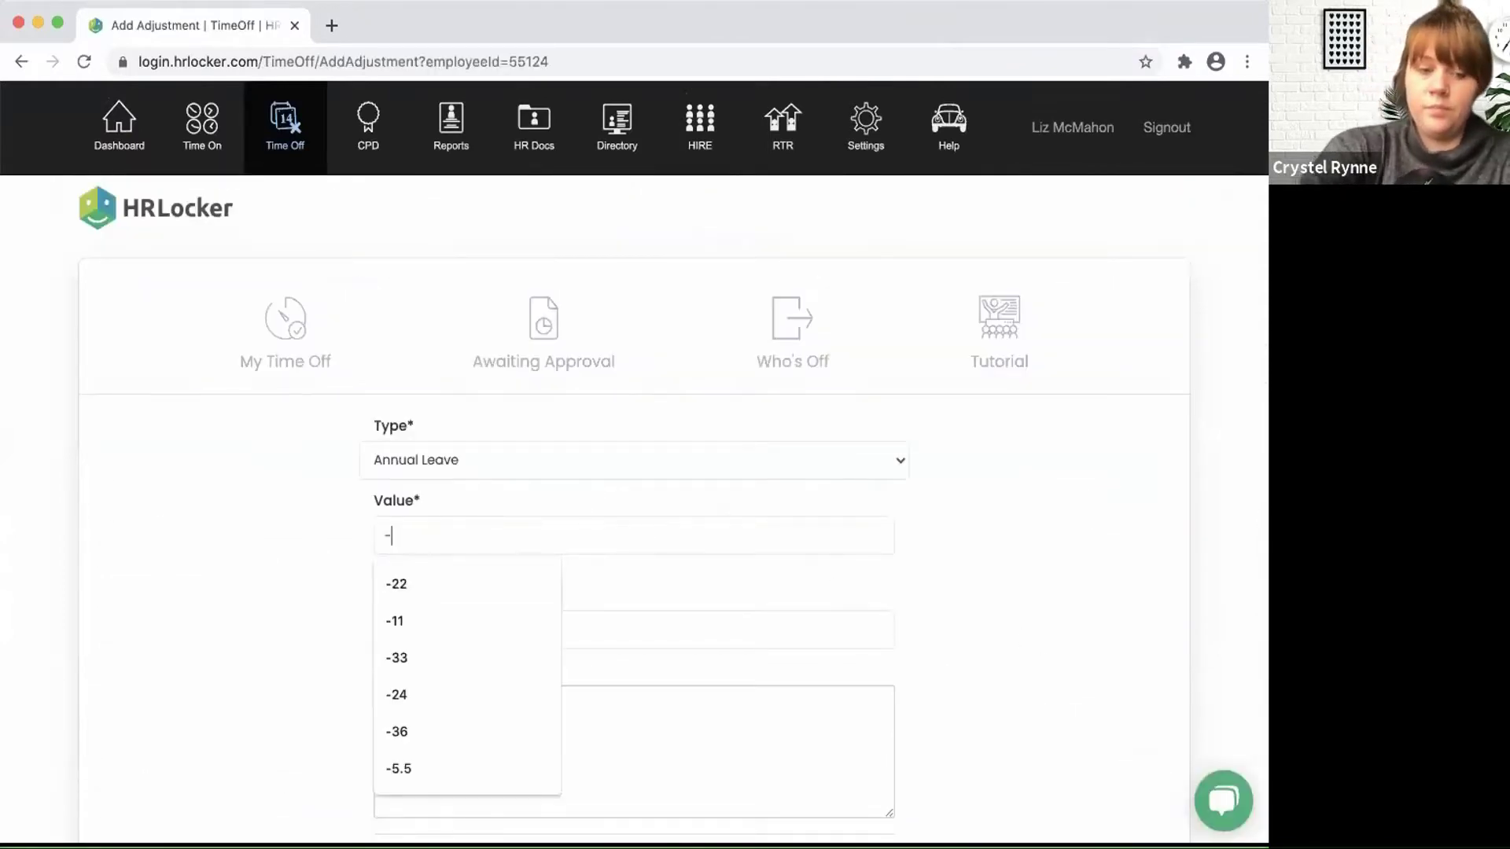
{"action": "type", "text": "10"}
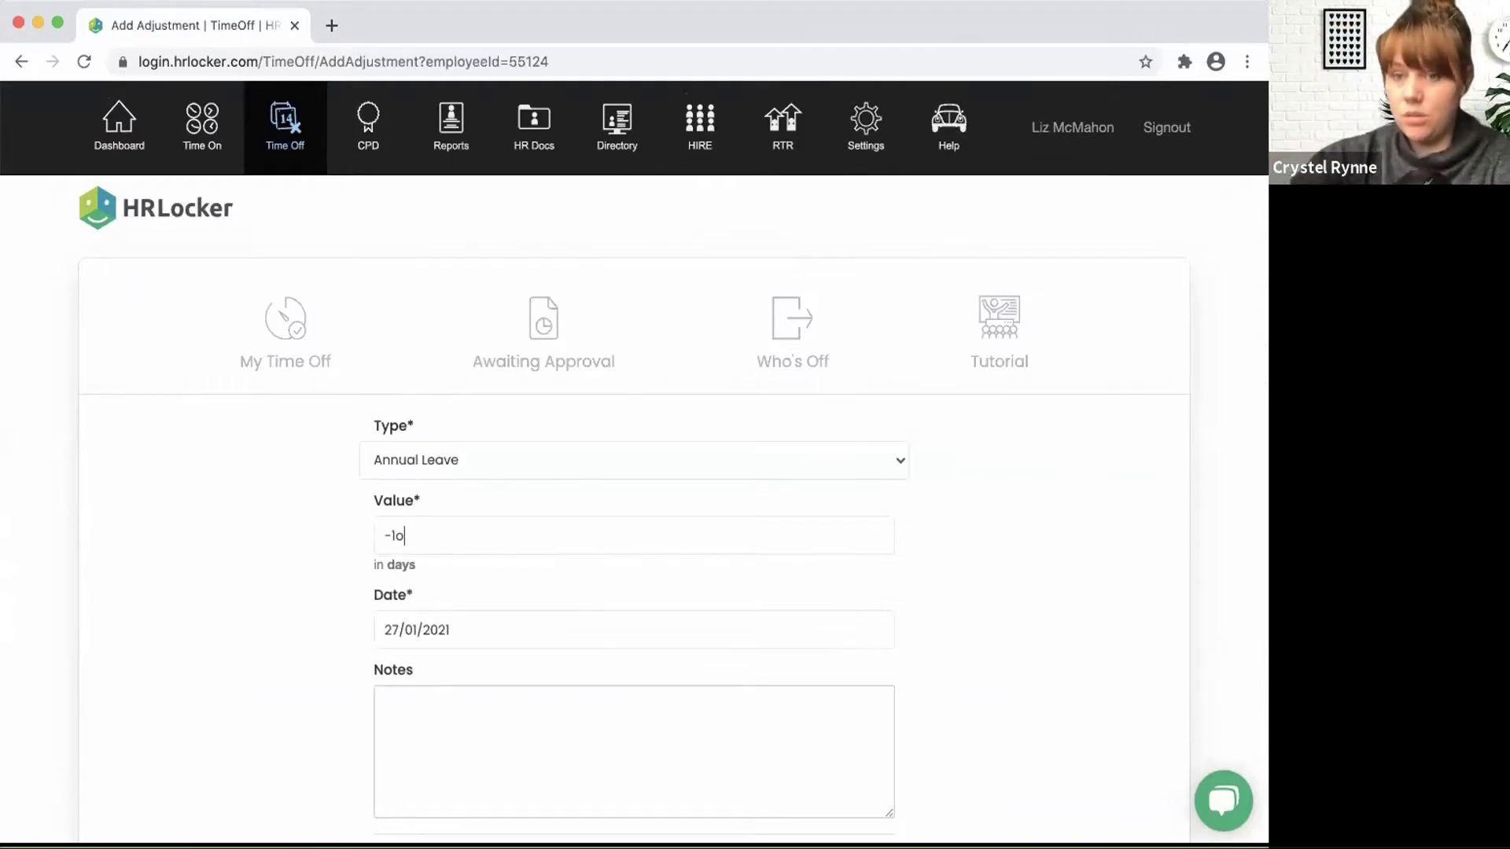
{"action": "scroll", "coordinate": [893, 683], "scroll_direction": "down", "scroll_amount": 1}
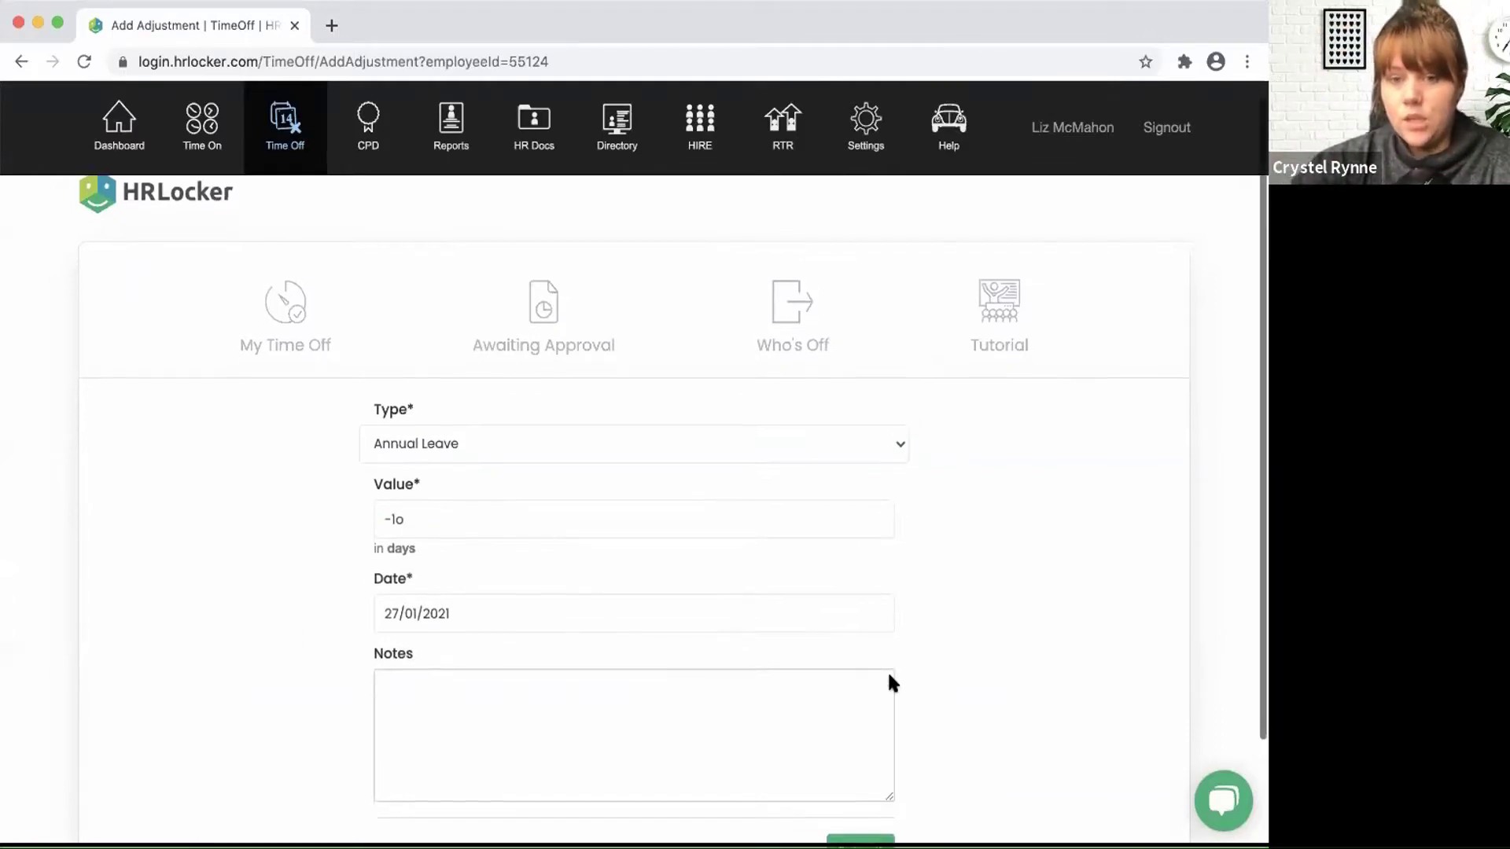